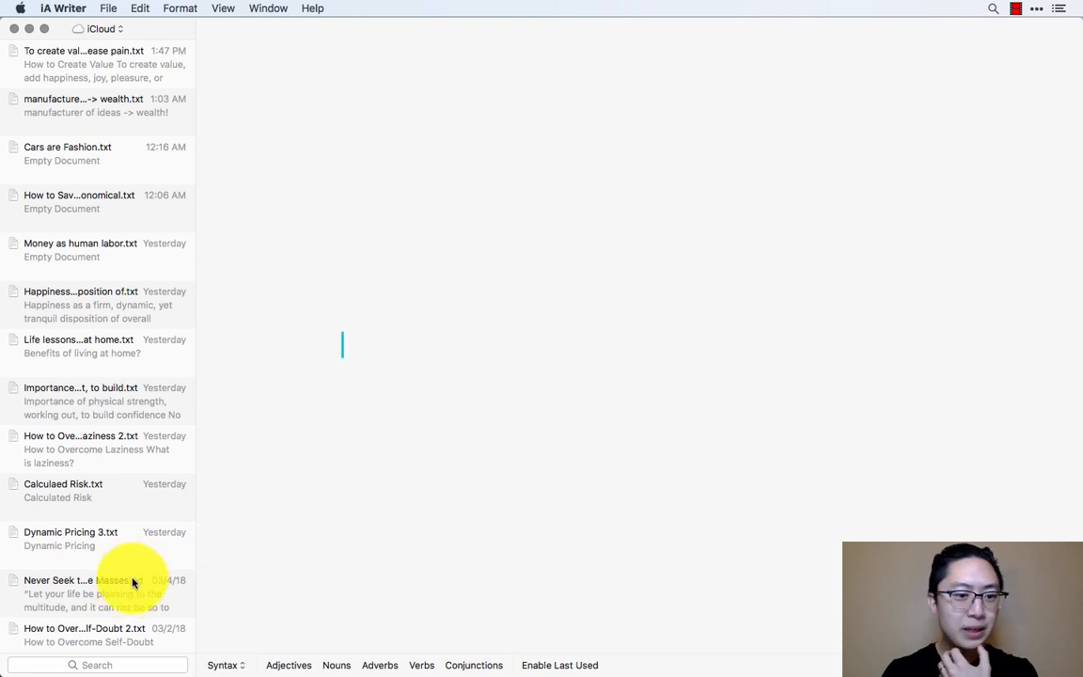
- Look through the drafts in the iCloud library and finish with the "To create value" draft open
{"action": "scroll", "coordinate": [116, 626], "scroll_direction": "down", "scroll_amount": 1}
{"action": "left_click", "coordinate": [117, 626]}
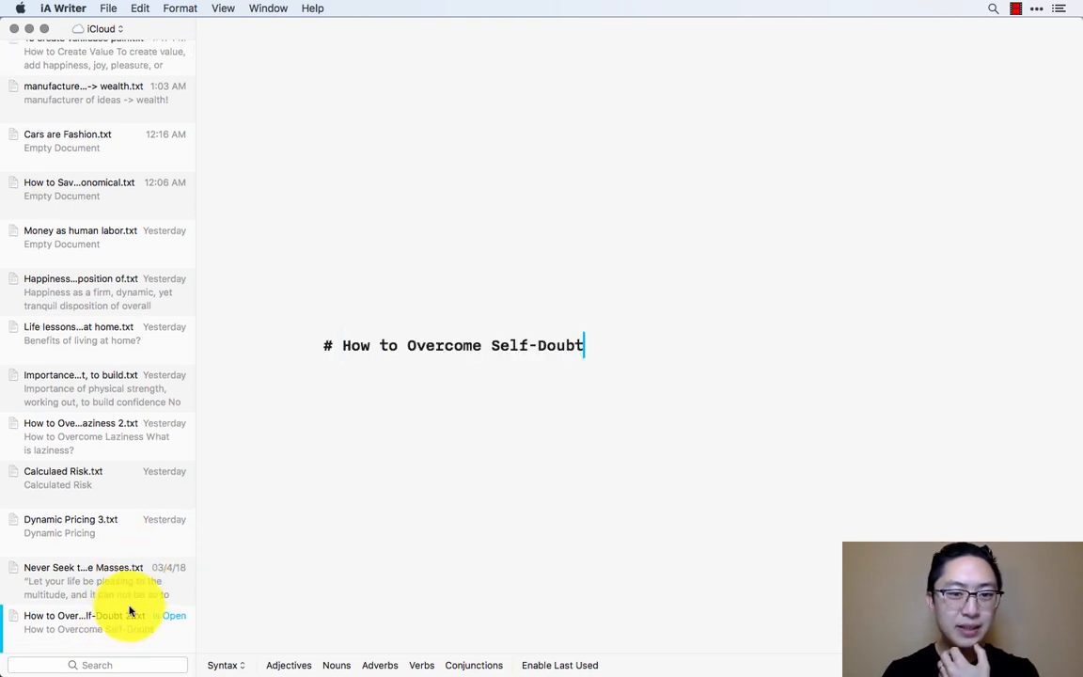
{"action": "left_click", "coordinate": [122, 584]}
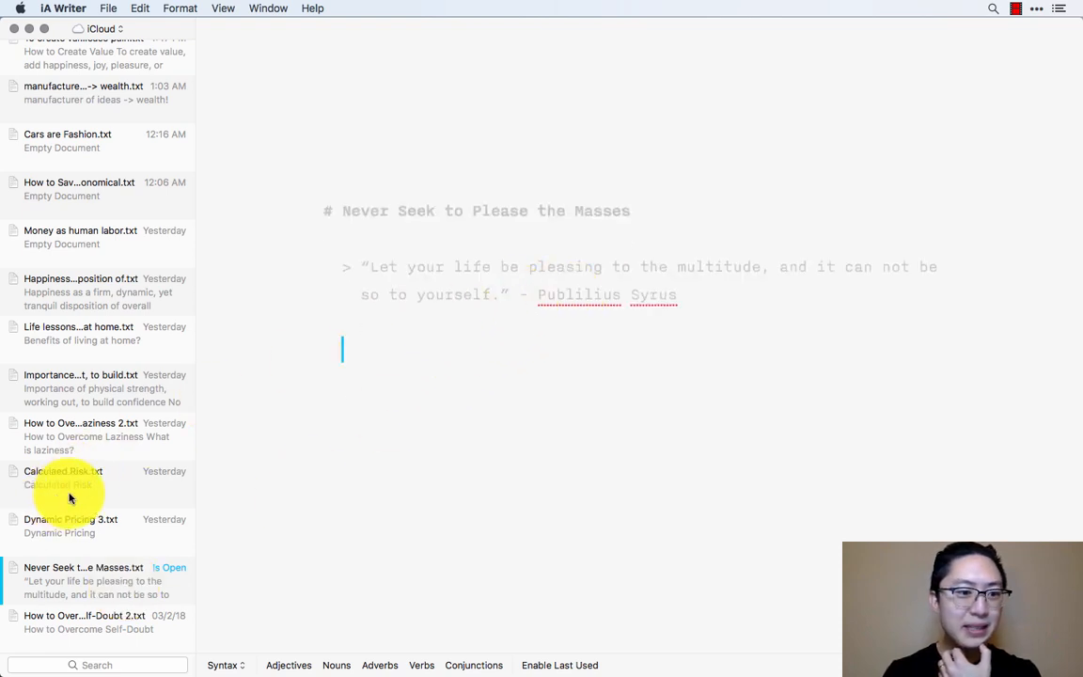
{"action": "left_click", "coordinate": [92, 522]}
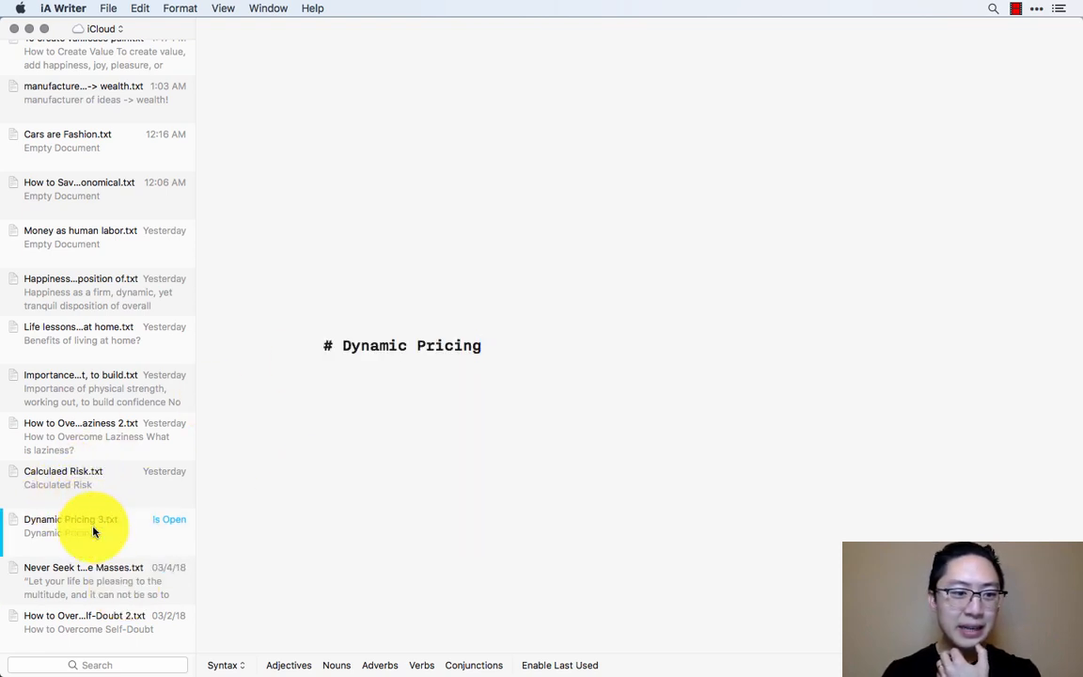
{"action": "left_click", "coordinate": [111, 484]}
{"action": "left_click", "coordinate": [132, 430]}
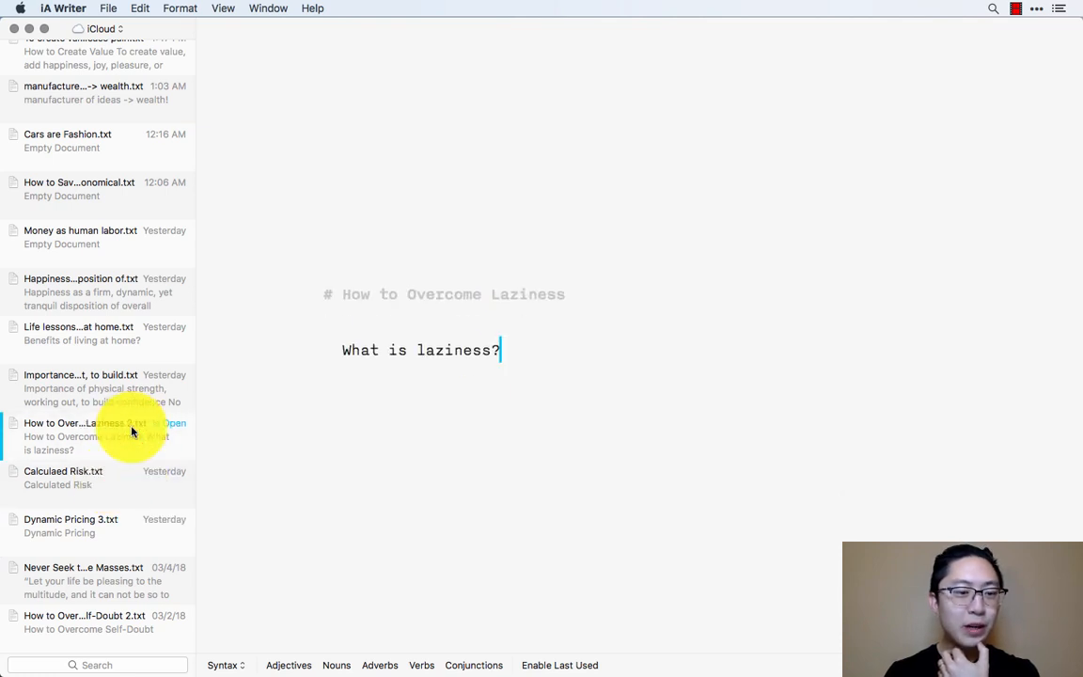
{"action": "left_click", "coordinate": [141, 386]}
{"action": "left_click", "coordinate": [139, 390]}
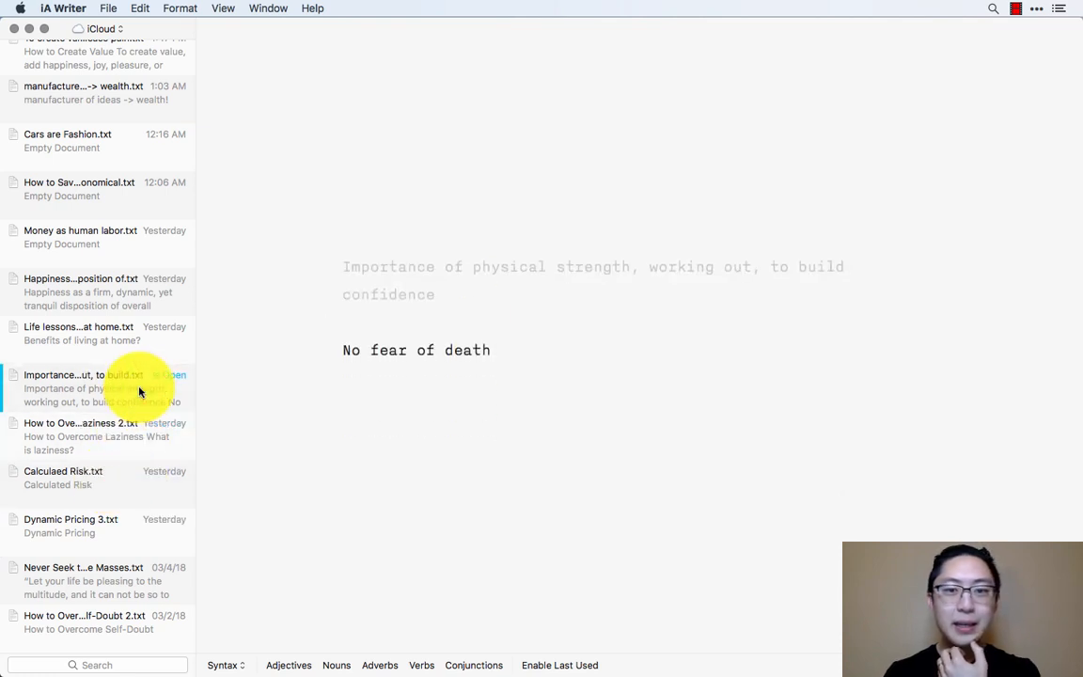
{"action": "left_click", "coordinate": [138, 301]}
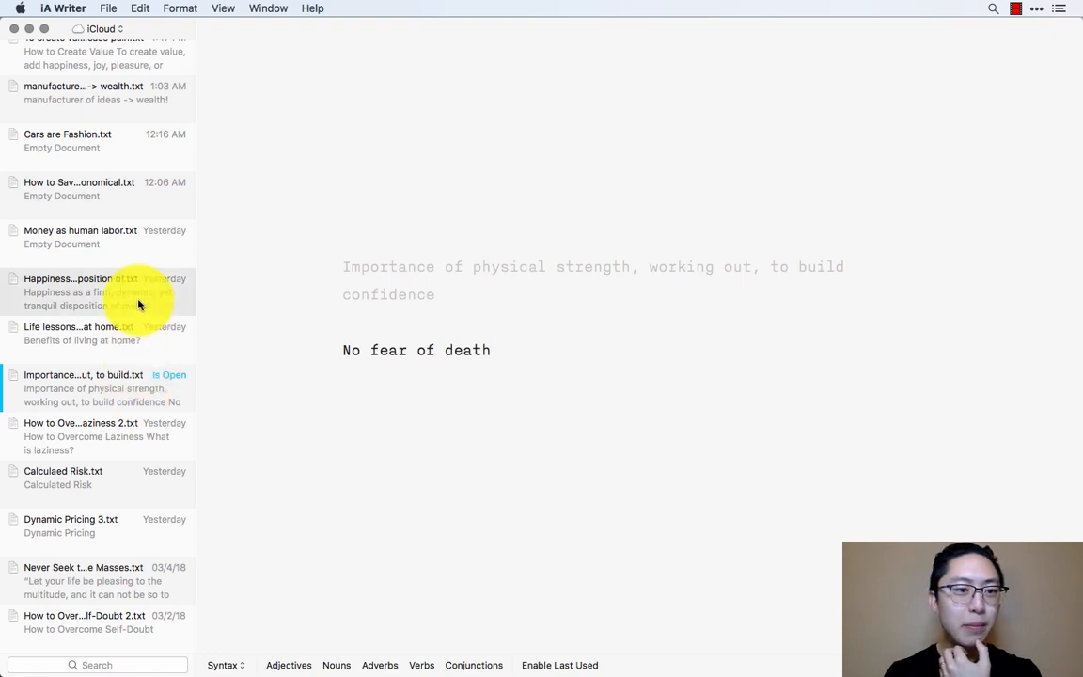
{"action": "scroll", "coordinate": [141, 256], "scroll_direction": "up", "scroll_amount": 1}
{"action": "left_click", "coordinate": [139, 226]}
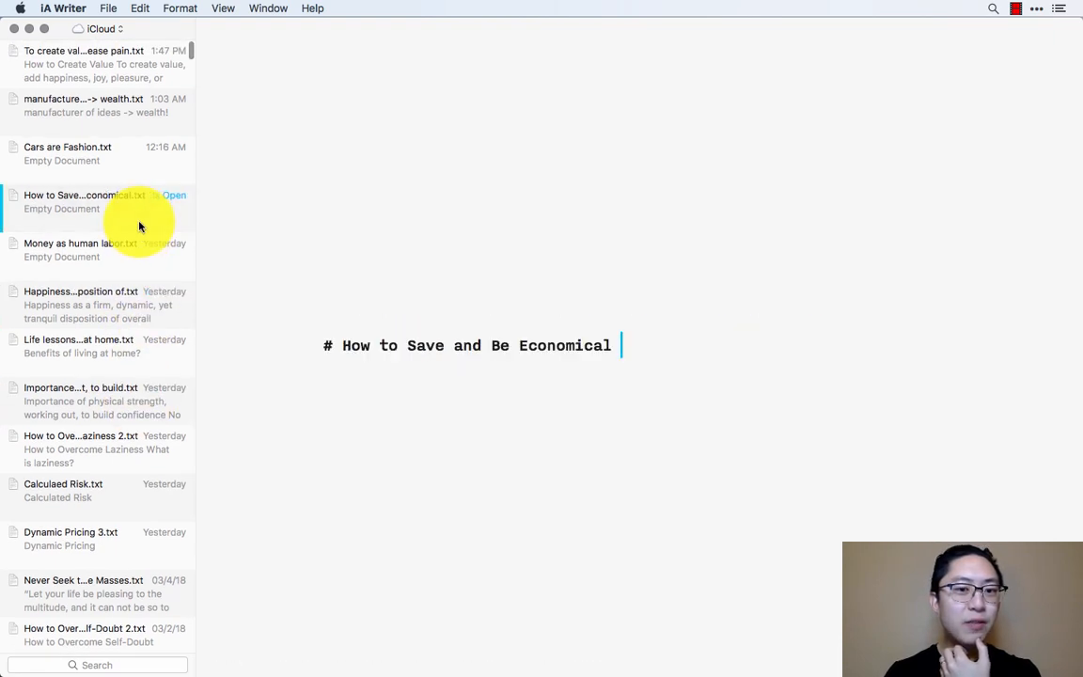
{"action": "left_click", "coordinate": [143, 171]}
{"action": "left_click", "coordinate": [146, 118]}
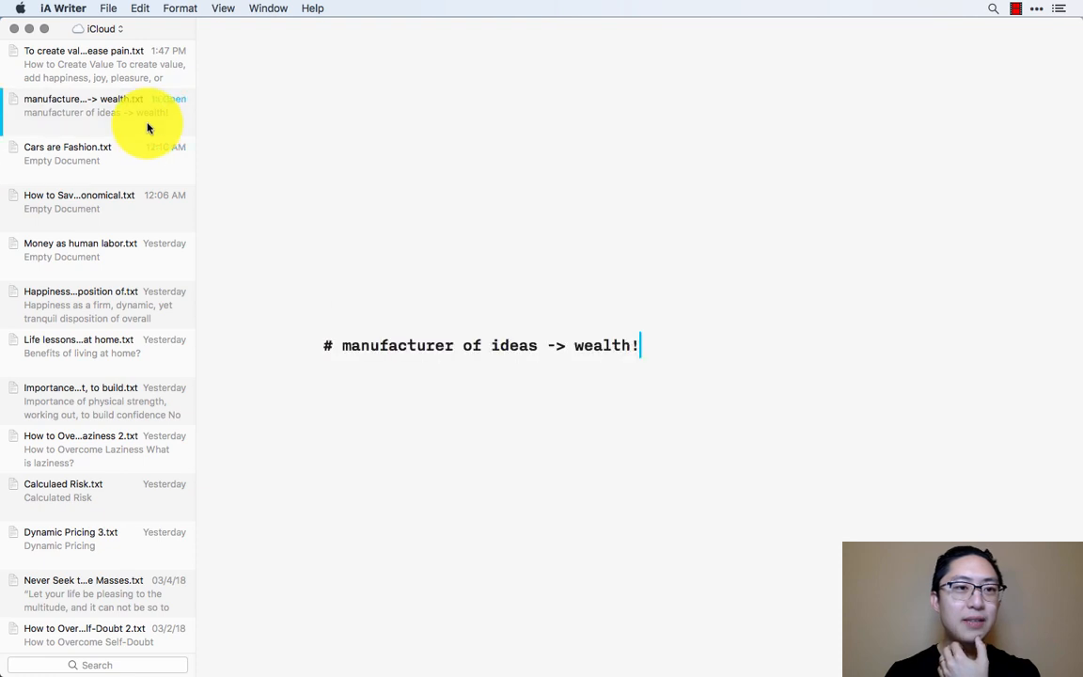
{"action": "left_click", "coordinate": [156, 75]}
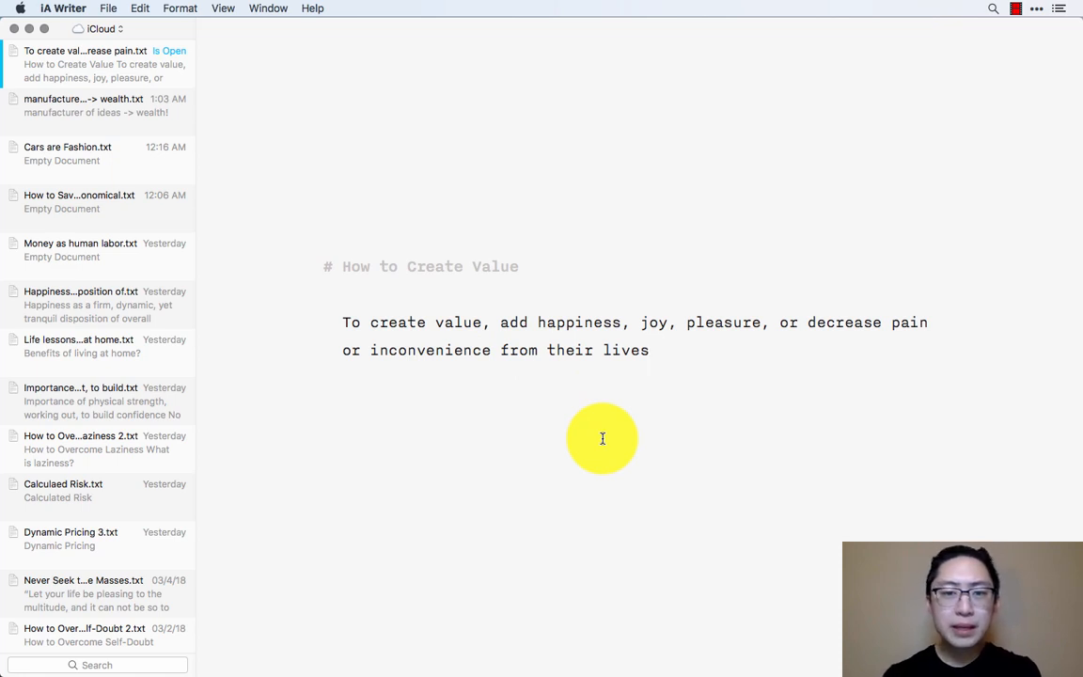
- Delete the draft's title line and retype it as the Markdown heading "# How to Create Value"
{"action": "left_click", "coordinate": [350, 266]}
{"action": "key", "text": "super+Left"}
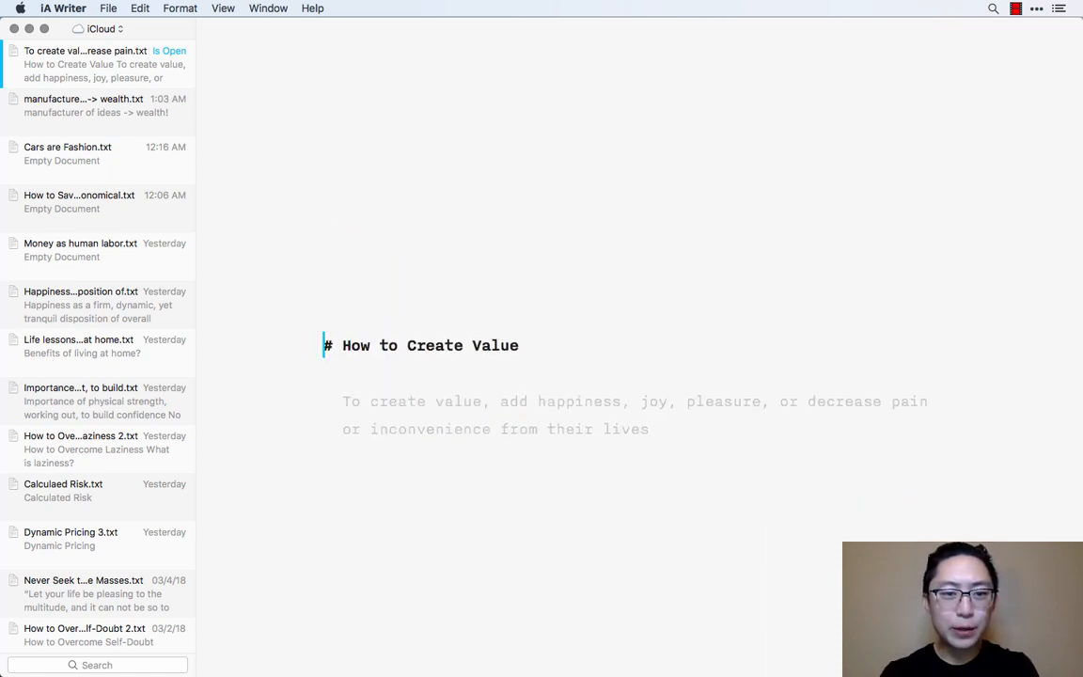
{"action": "key", "text": "shift+Down"}
{"action": "key", "text": "BackSpace"}
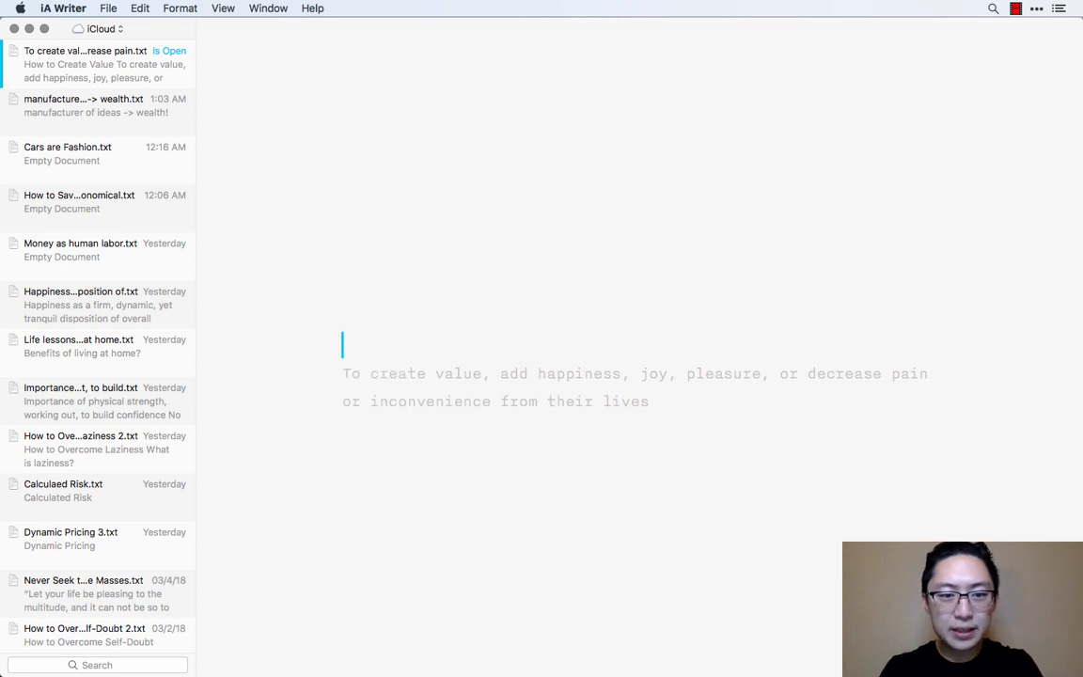
{"action": "key", "text": "Return"}
{"action": "key", "text": "Up"}
{"action": "type", "text": "#"}
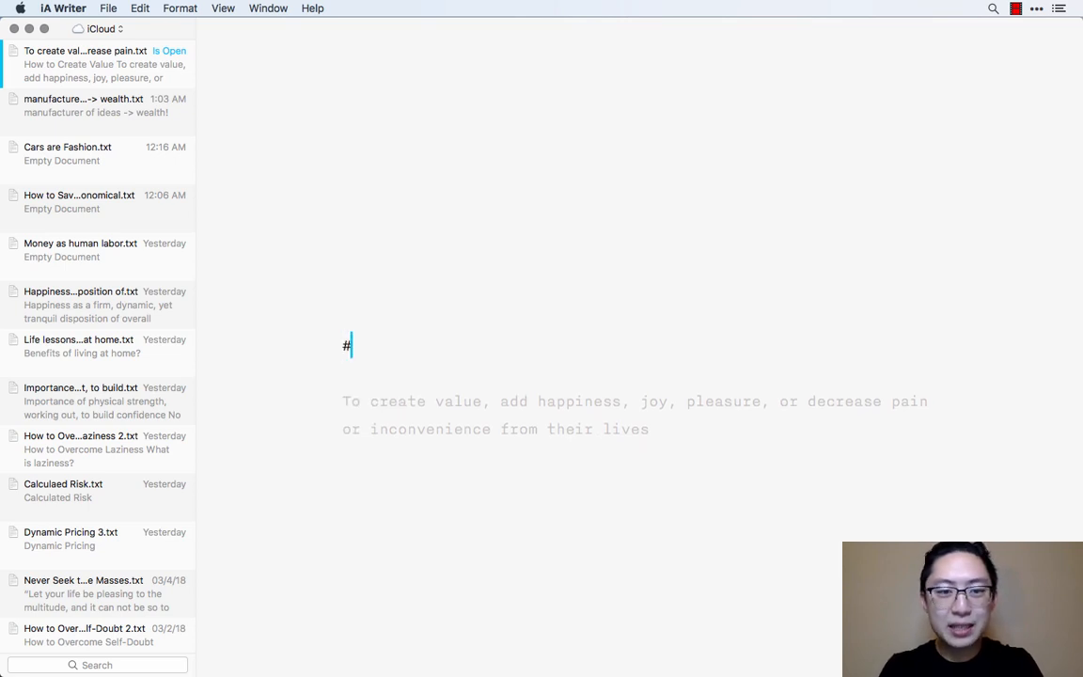
{"action": "type", "text": " How to Create "}
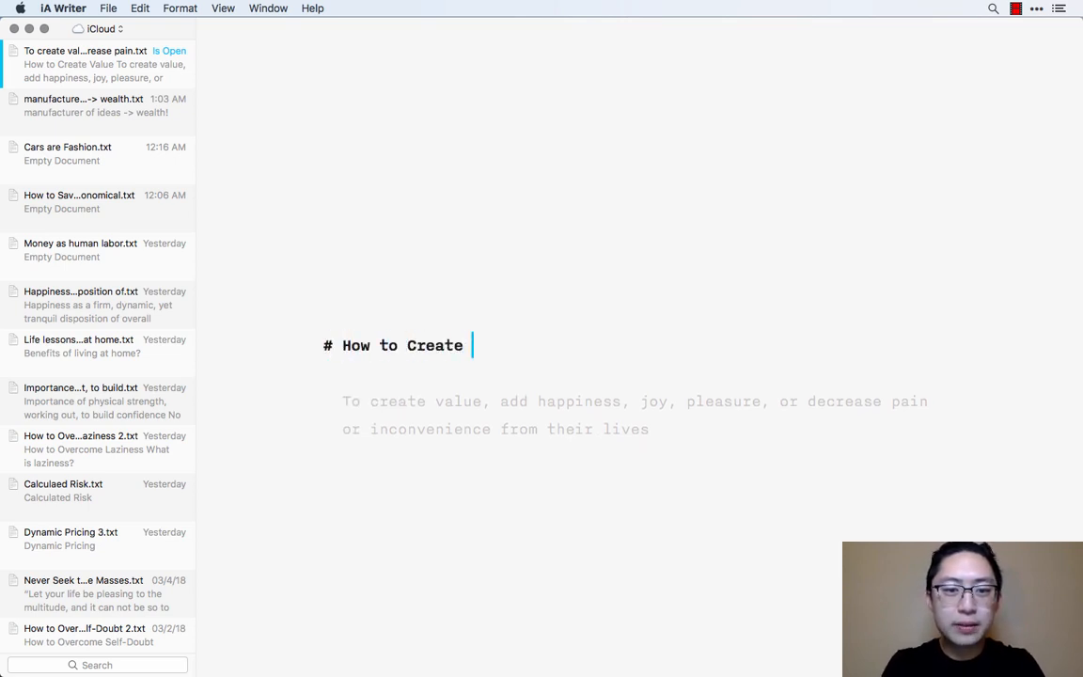
{"action": "type", "text": "Value"}
- Replace the title's Markdown hash mark with HTML heading tags, <h1> before and </h1> after the text
{"action": "key", "text": "Up"}
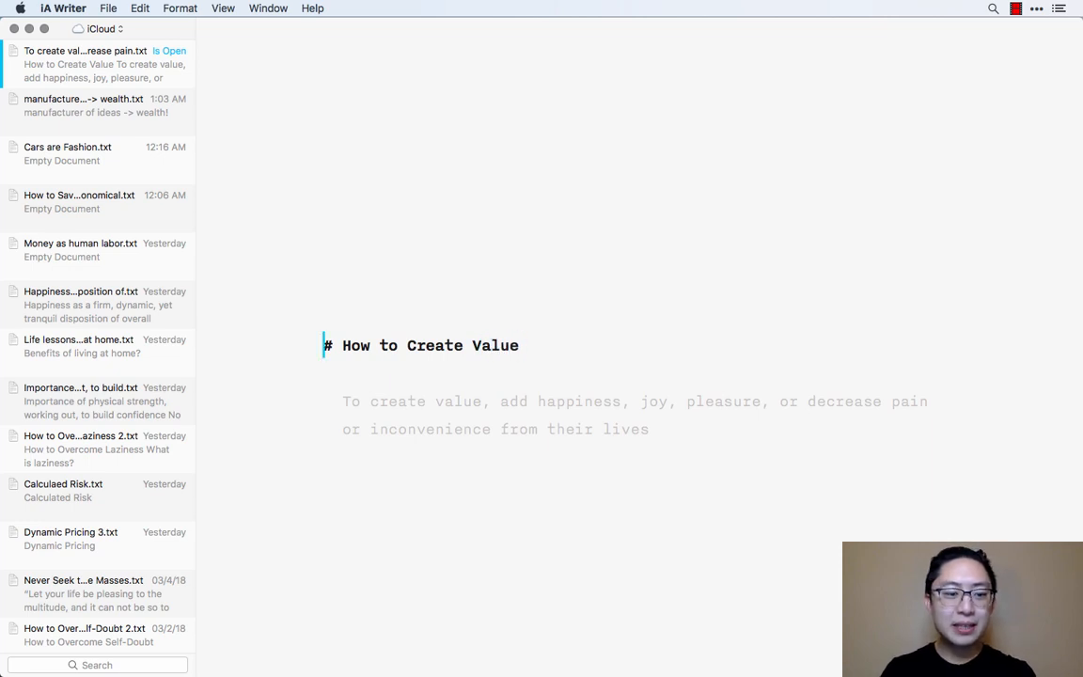
{"action": "key", "text": "shift+Right"}
{"action": "key", "text": "shift+Right"}
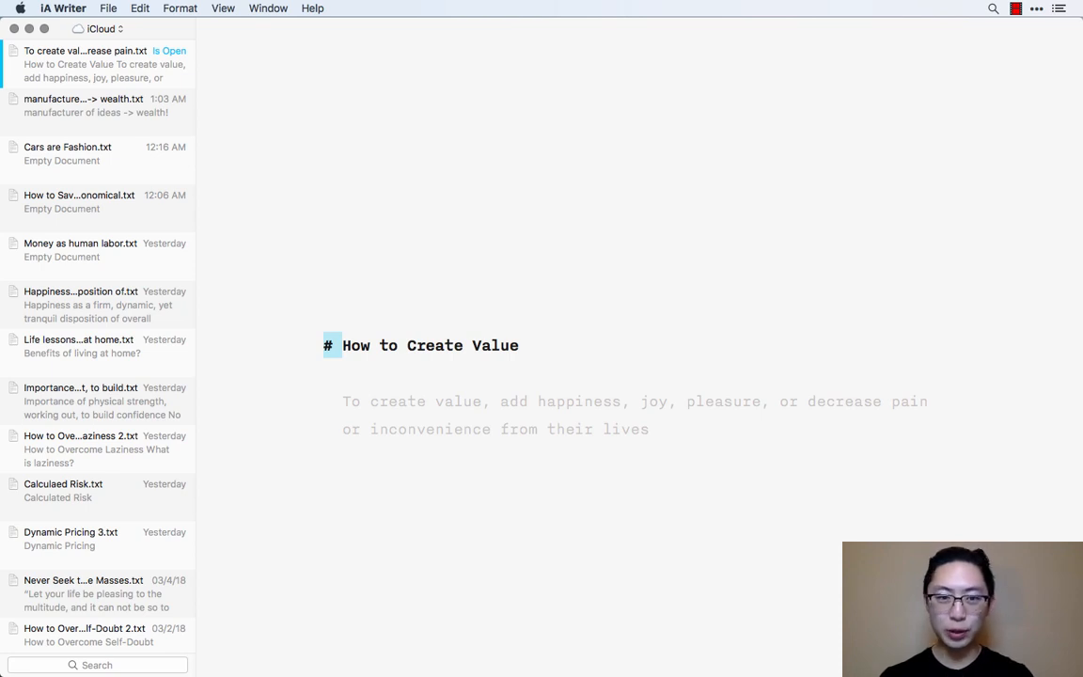
{"action": "key", "text": "Down"}
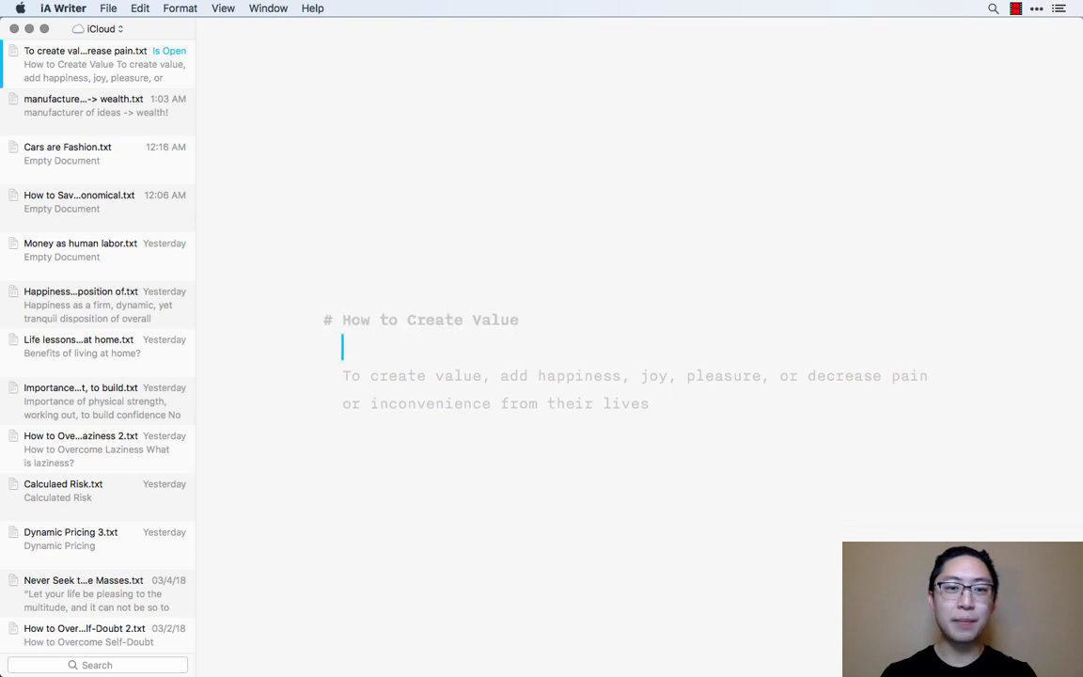
{"action": "key", "text": "Up"}
{"action": "key", "text": "shift+Right"}
{"action": "key", "text": "shift+Right"}
{"action": "type", "text": "<h"}
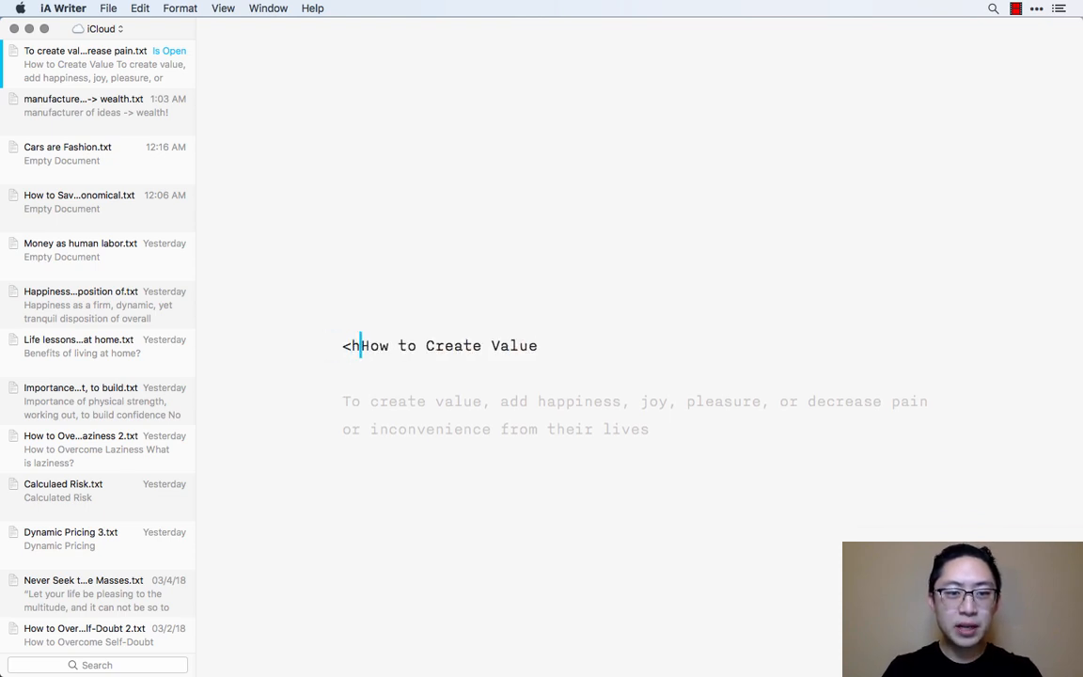
{"action": "type", "text": "1>"}
{"action": "key", "text": "super+Right"}
{"action": "type", "text": "</h1>"}
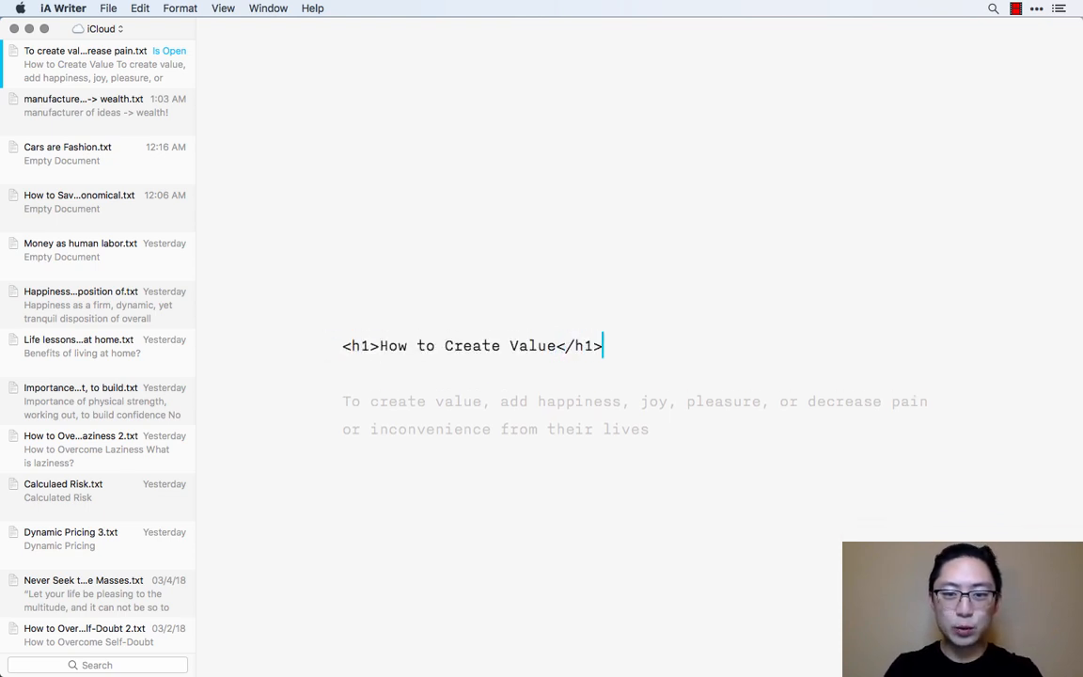
- Remove the h1 tags from the title and restore the Markdown "#" heading mark
{"action": "key", "text": "shift+Left"}
{"action": "key", "text": "shift+Left"}
{"action": "key", "text": "shift+Left"}
{"action": "key", "text": "shift+Left"}
{"action": "key", "text": "shift+Left"}
{"action": "key", "text": "BackSpace"}
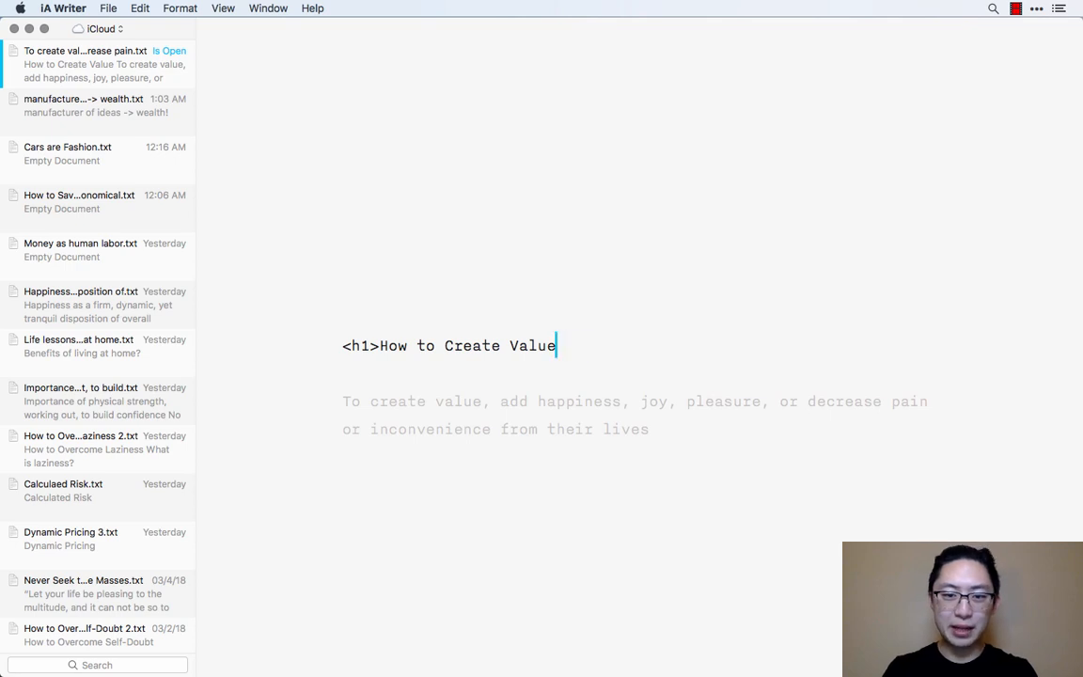
{"action": "key", "text": "super+Left"}
{"action": "key", "text": "shift+Right"}
{"action": "key", "text": "shift+Right"}
{"action": "key", "text": "shift+Right"}
{"action": "key", "text": "shift+Right"}
{"action": "type", "text": "#"}
{"action": "key", "text": "Down"}
{"action": "key", "text": "Down"}
{"action": "key", "text": "Down"}
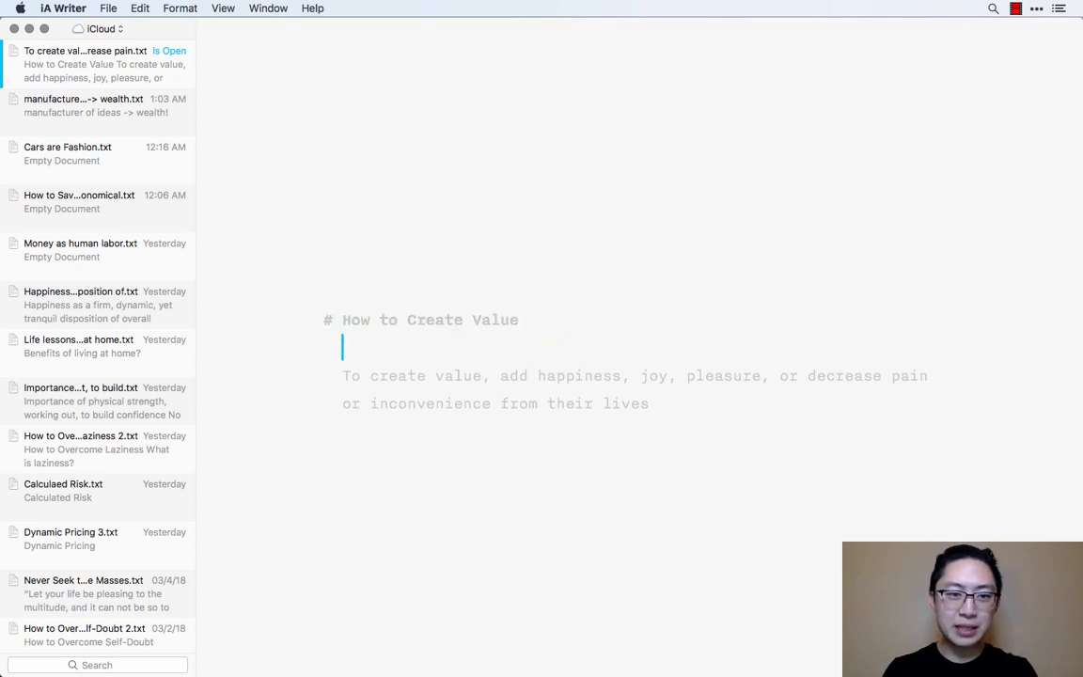
{"action": "key", "text": "super+Right"}
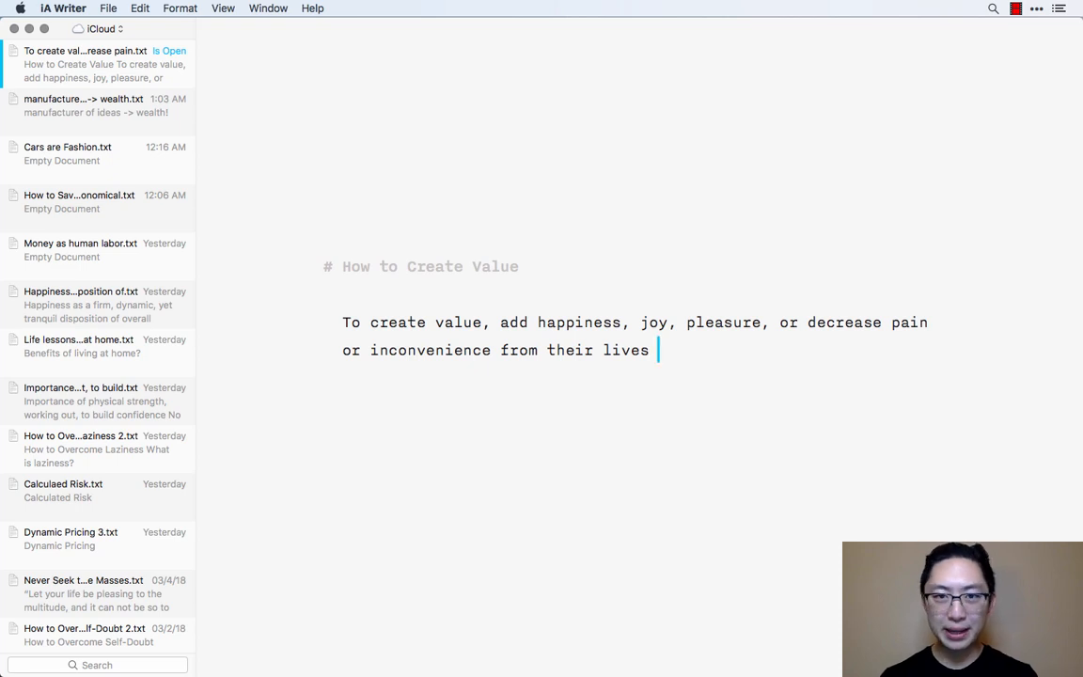
{"action": "key", "text": "super+Left"}
{"action": "key", "text": "Up"}
{"action": "key", "text": "Up"}
{"action": "key", "text": "Down"}
{"action": "key", "text": "Down"}
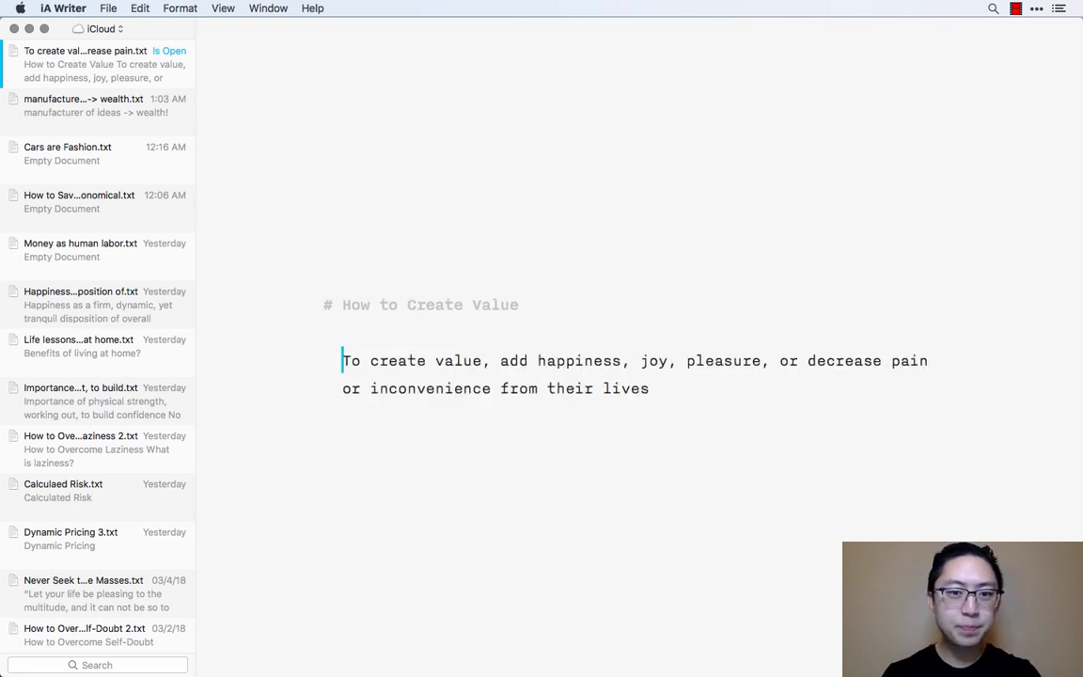
- Switch the writing window to full screen
{"action": "left_click", "coordinate": [43, 28]}
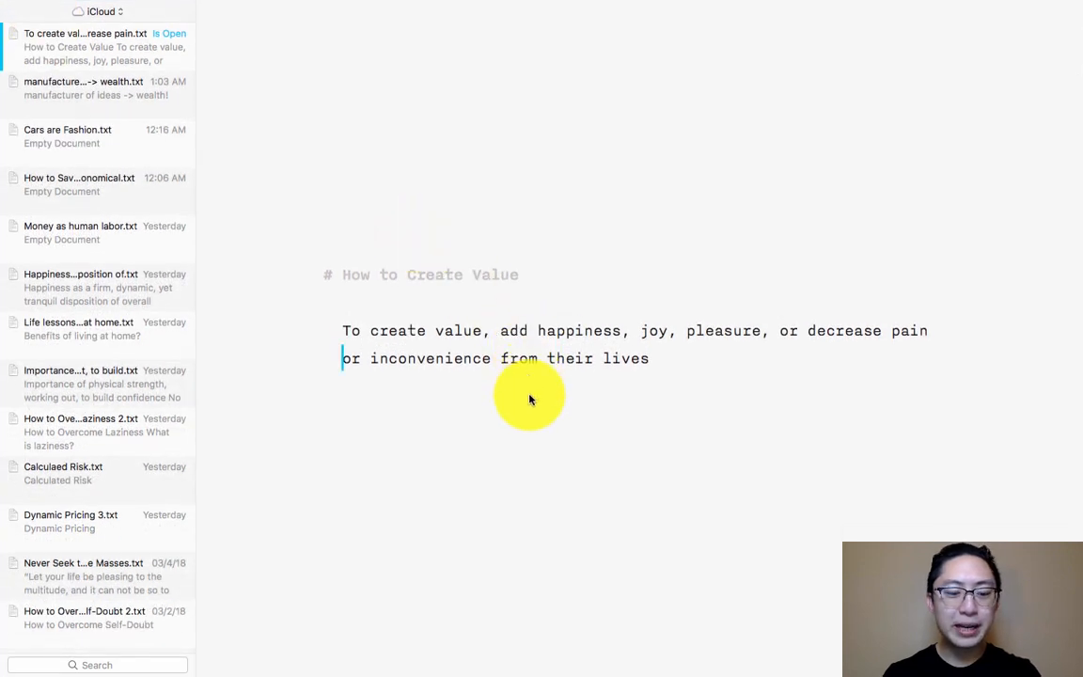
{"action": "key", "text": "super+shift+d"}
{"action": "key", "text": "super+d"}
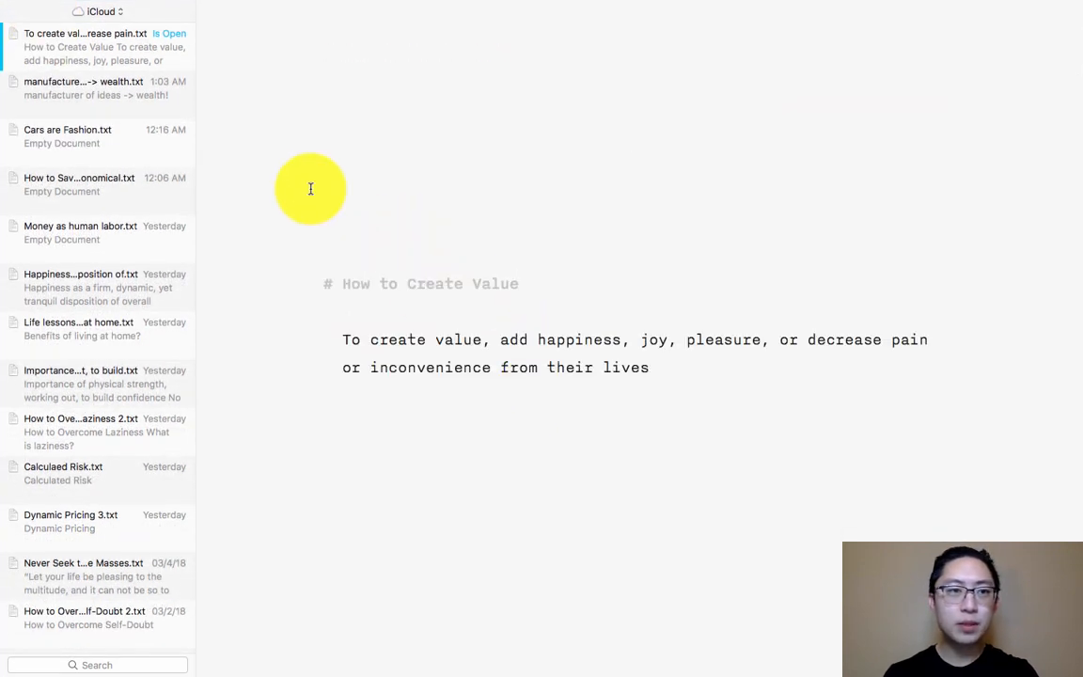
- Toggle the document library on and off, leave it hidden, and place the cursor after "from their lives"
{"action": "key", "text": "super+e"}
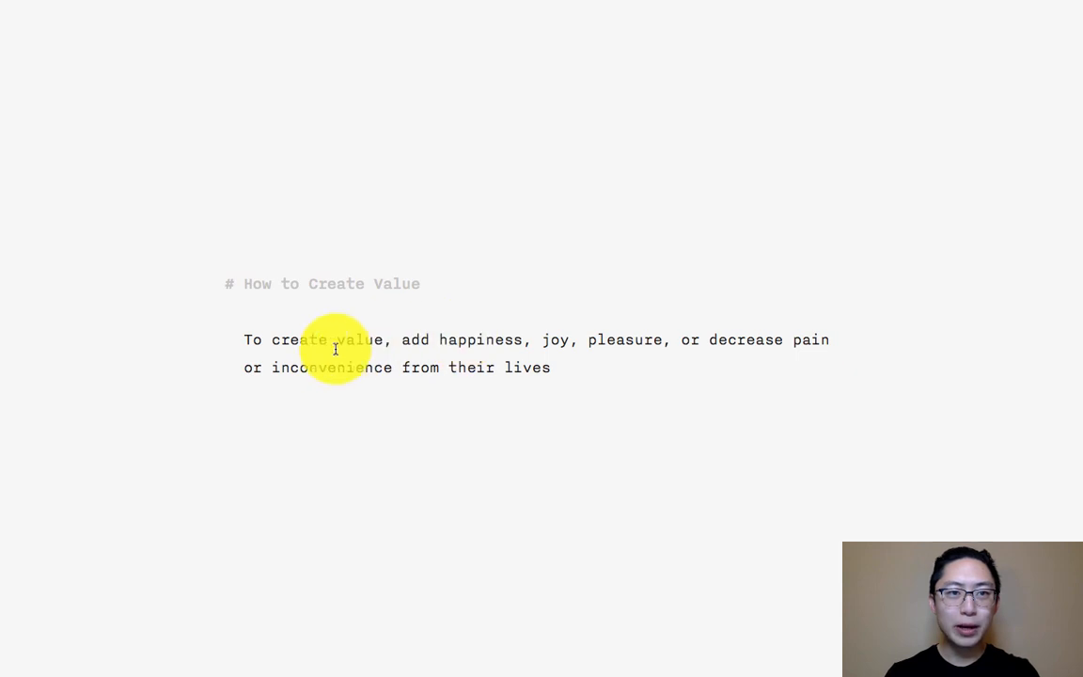
{"action": "key", "text": "super+e"}
{"action": "key", "text": "super+e"}
{"action": "key", "text": "super+e"}
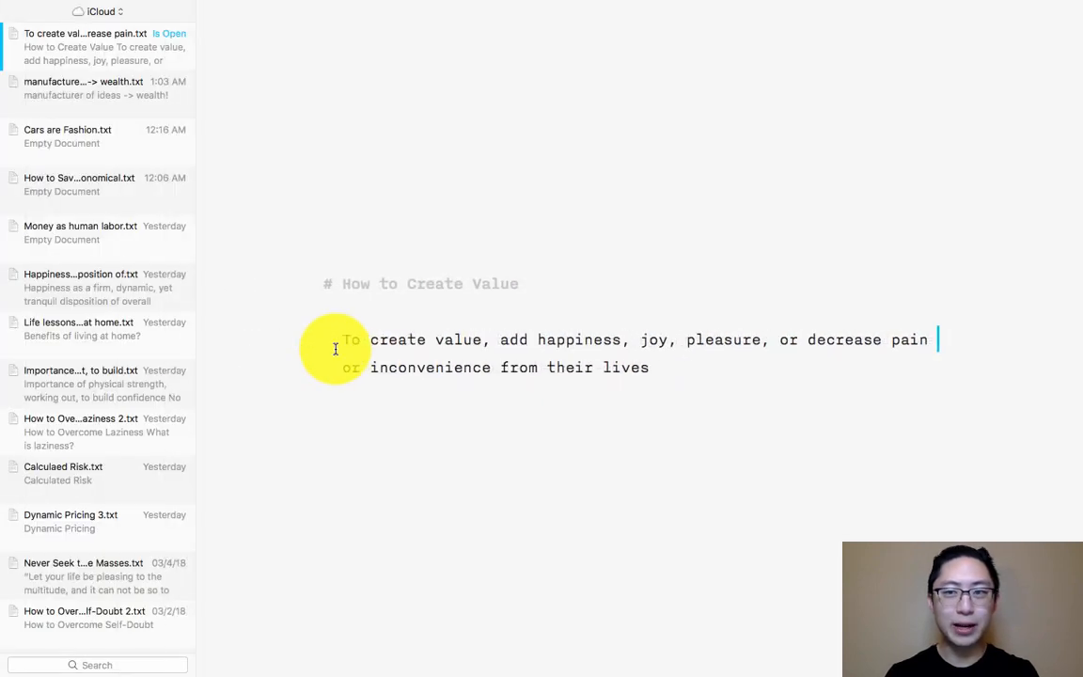
{"action": "left_click", "coordinate": [1022, 29]}
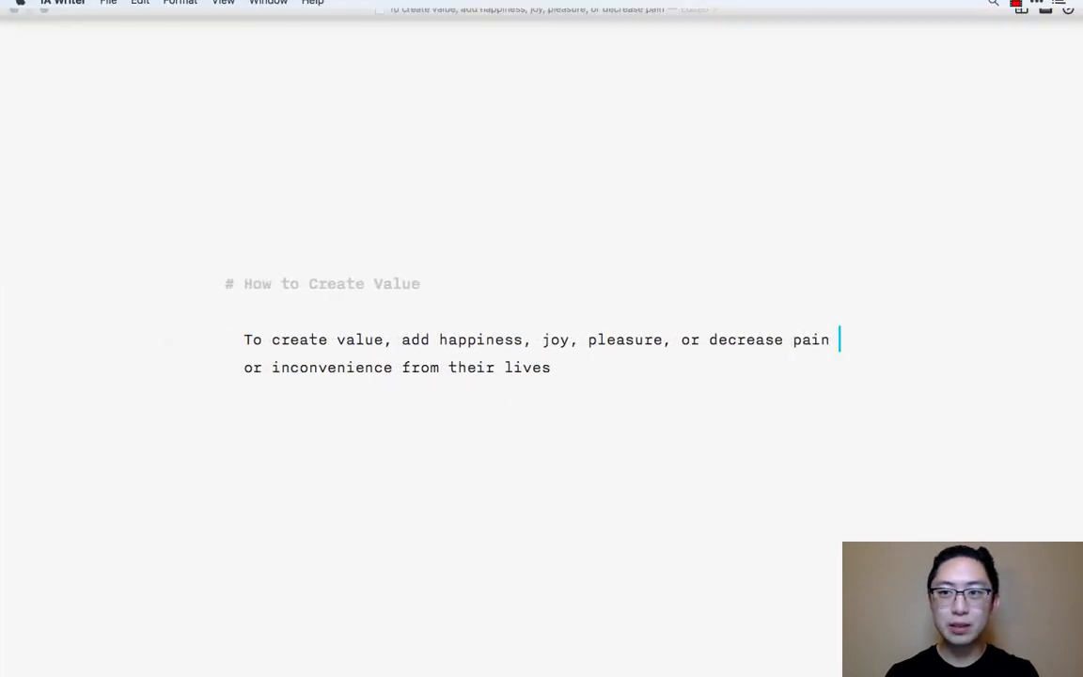
{"action": "left_click", "coordinate": [1021, 28]}
{"action": "left_click", "coordinate": [1021, 29]}
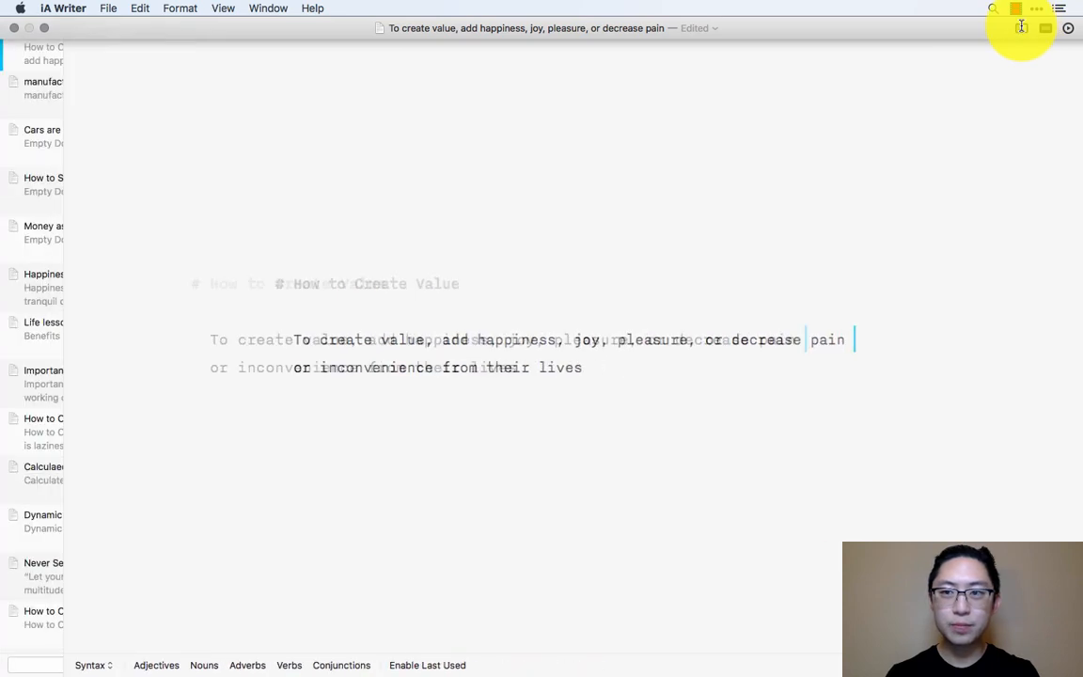
{"action": "left_click", "coordinate": [805, 362]}
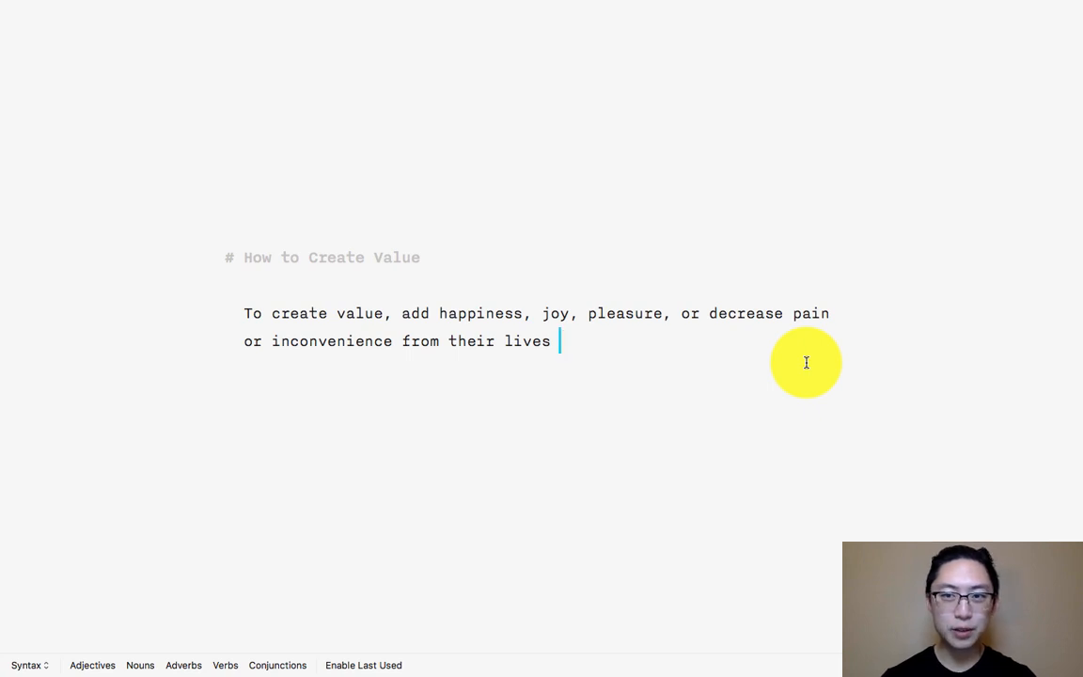
{"action": "key", "text": "super+space"}
{"action": "type", "text": "music"}
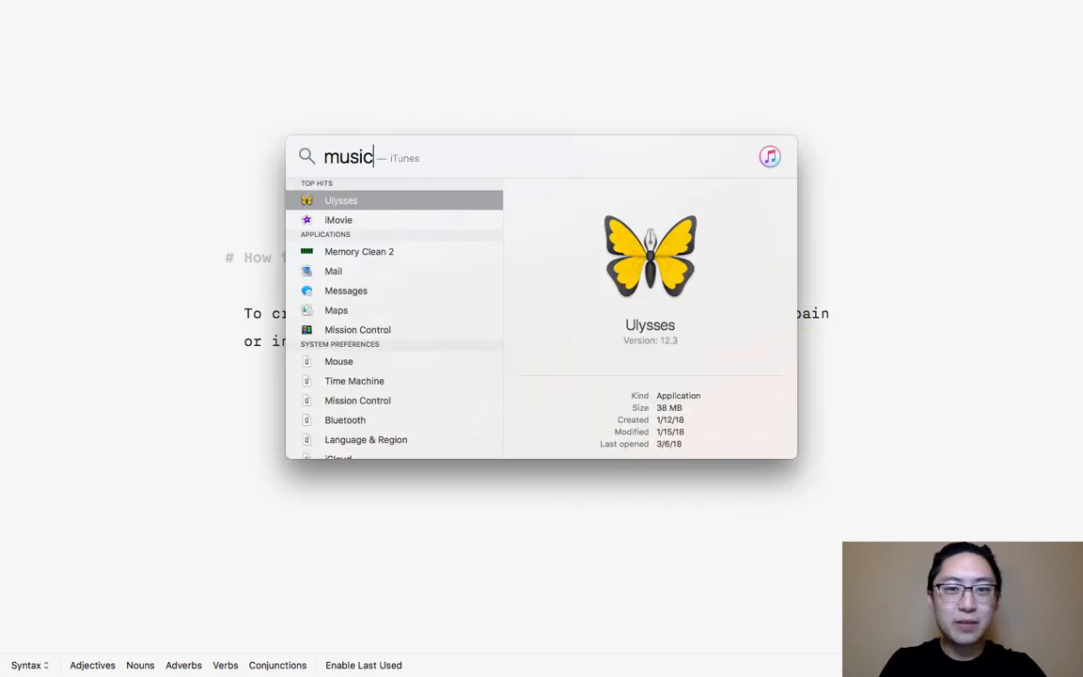
{"action": "key", "text": "BackSpace"}
{"action": "key", "text": "BackSpace"}
{"action": "key", "text": "BackSpace"}
{"action": "key", "text": "BackSpace"}
{"action": "key", "text": "BackSpace"}
{"action": "key", "text": "Escape"}
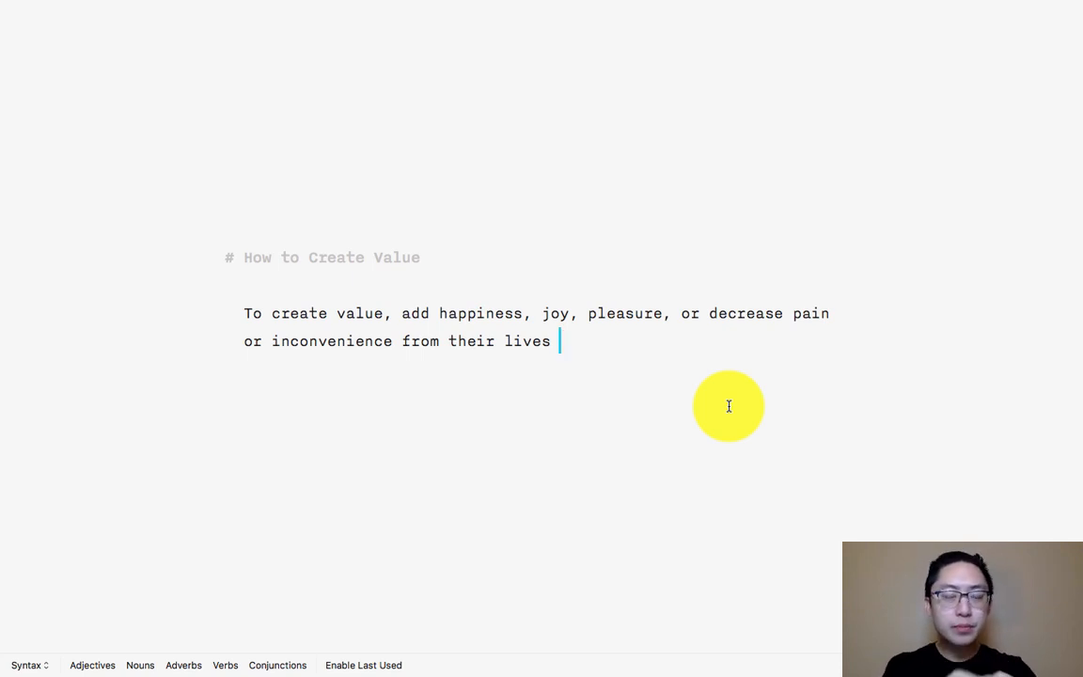
- Insert the greeting "Dear friend," on its own line between the heading and the first paragraph
{"action": "key", "text": "Up"}
{"action": "key", "text": "Up"}
{"action": "key", "text": "Up"}
{"action": "key", "text": "Return"}
{"action": "key", "text": "Return"}
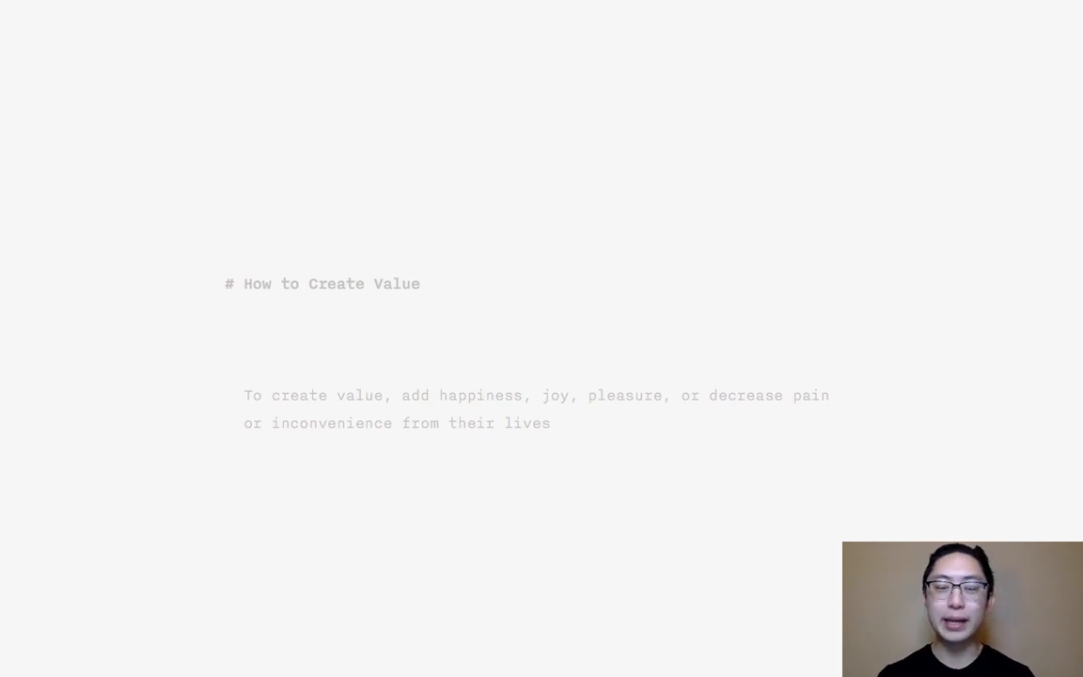
{"action": "type", "text": "Dear friend,"}
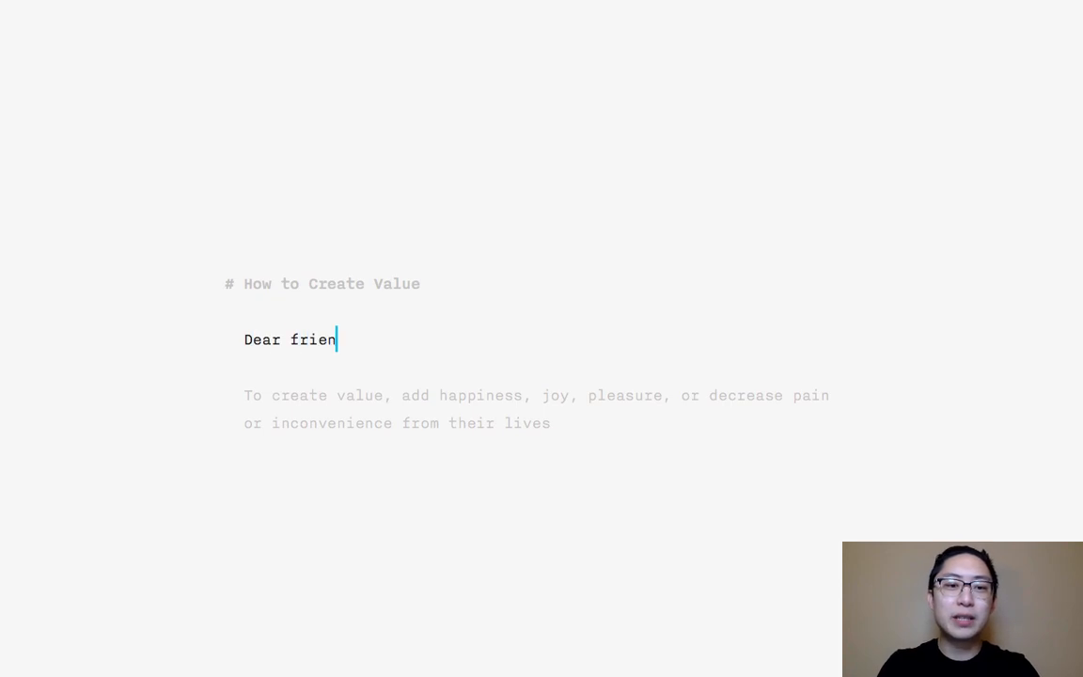
- Below the greeting, write: If you're interested in photography entrepenerhsip and want to learn how to monetize your passion-- ask yourself, "How can I create value?"
{"action": "key", "text": "Return"}
{"action": "key", "text": "Return"}
{"action": "type", "text": "If you"}
{"action": "type", "text": "'re"}
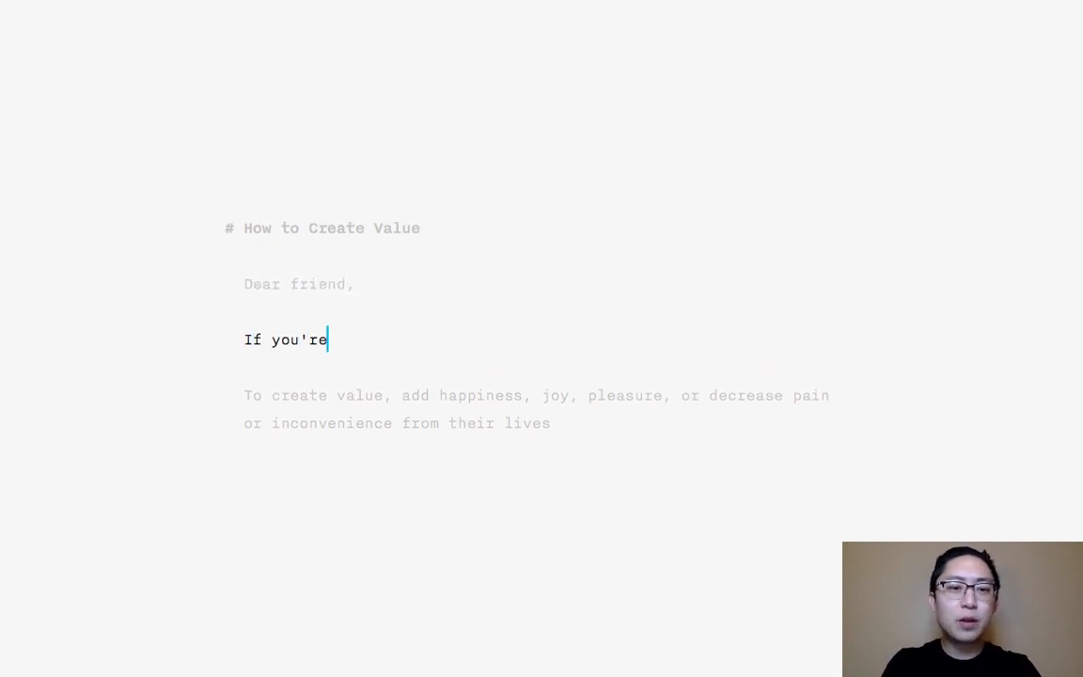
{"action": "type", "text": " interested in photogra"}
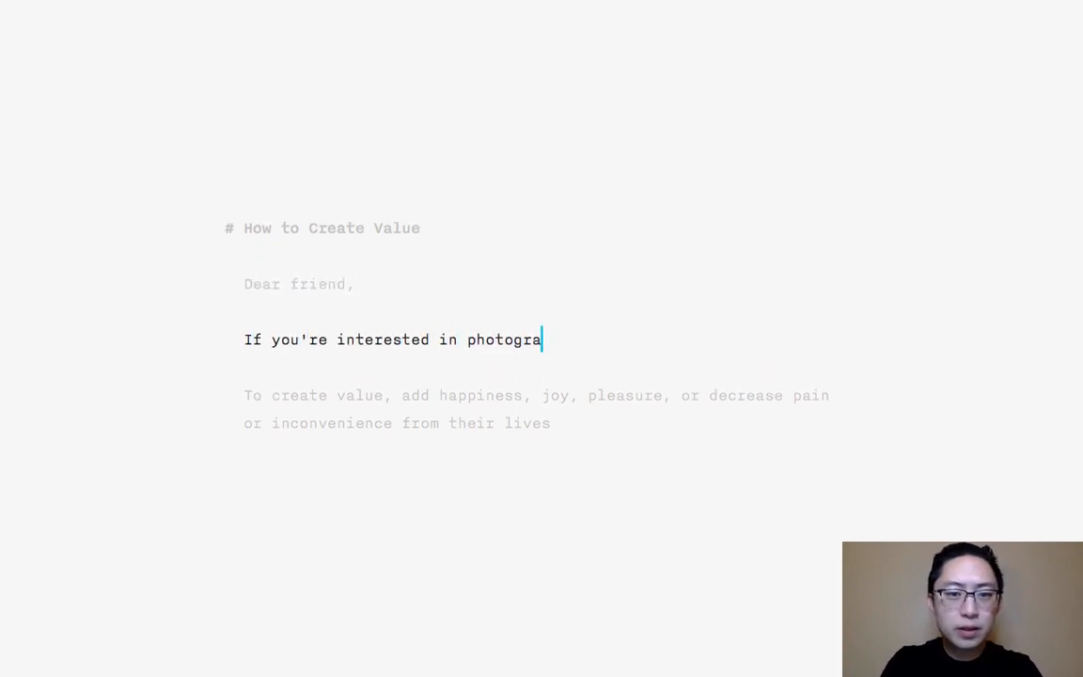
{"action": "type", "text": "phy entrepenerhsip and wan"}
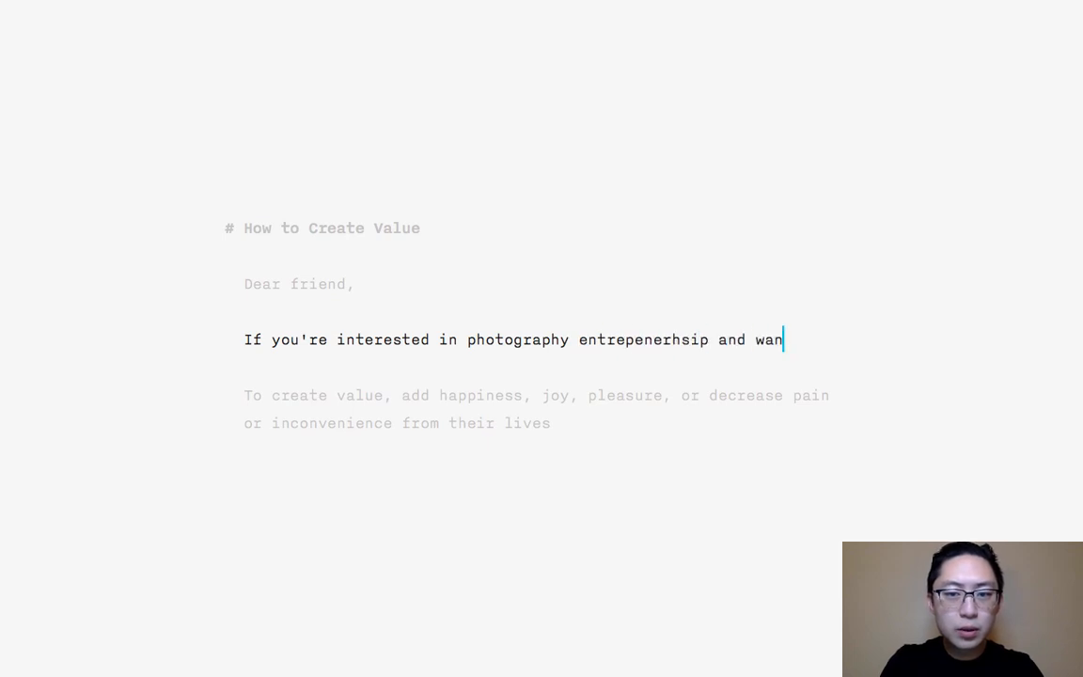
{"action": "type", "text": "t to learn how to monetiz"}
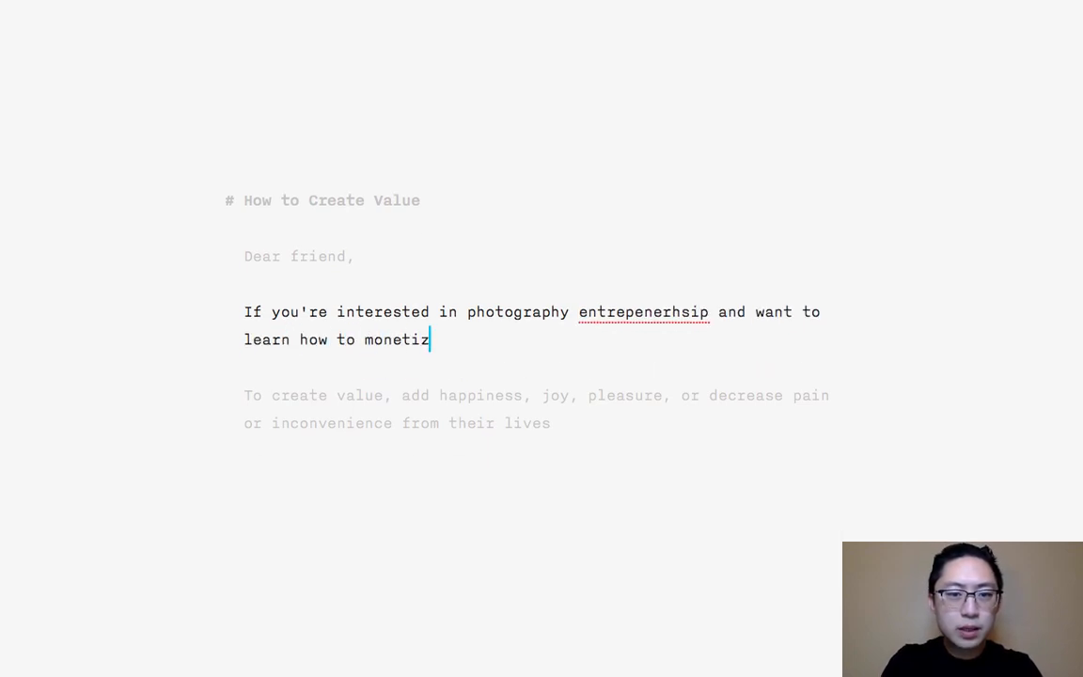
{"action": "type", "text": "e your passion-- ask yourself, \""}
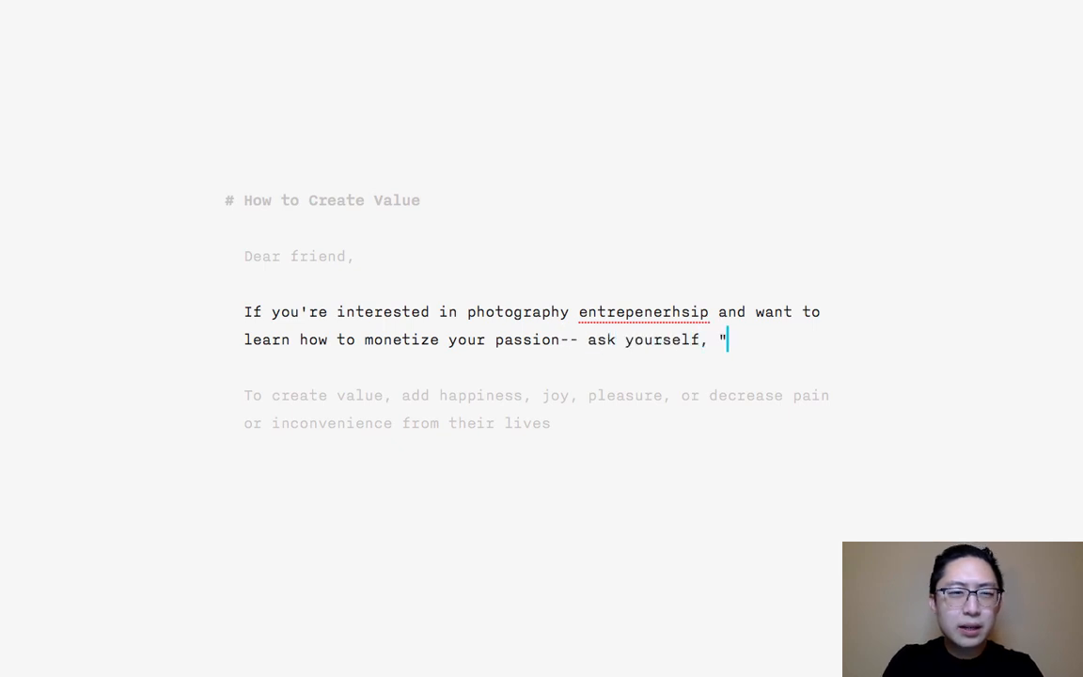
{"action": "type", "text": "How can I"}
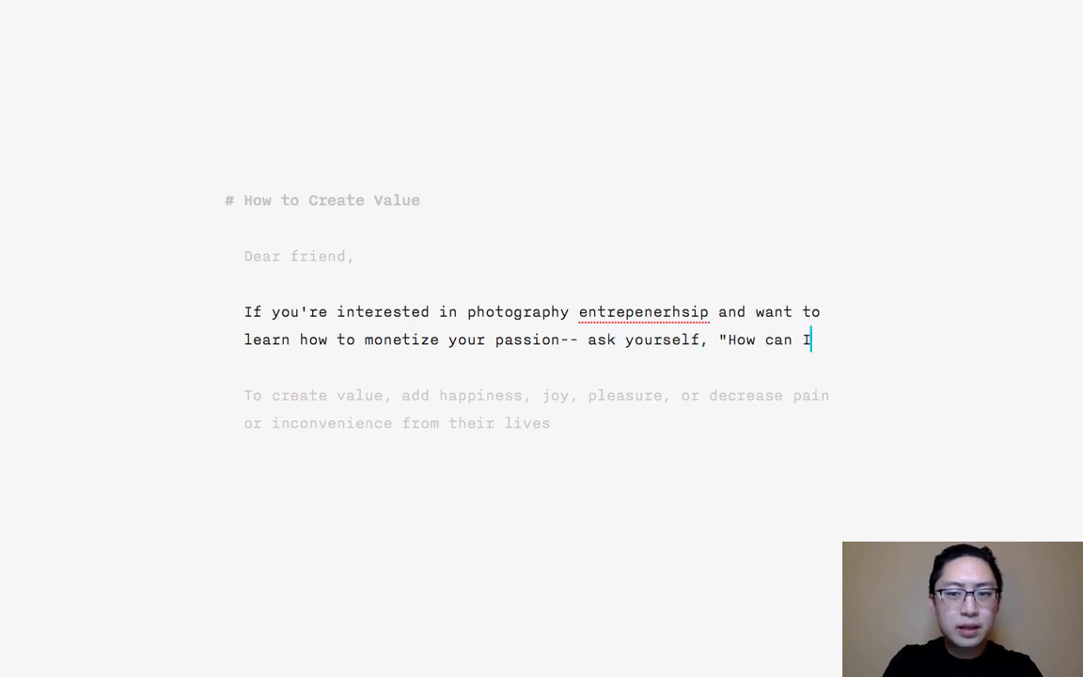
{"action": "type", "text": " create value?\""}
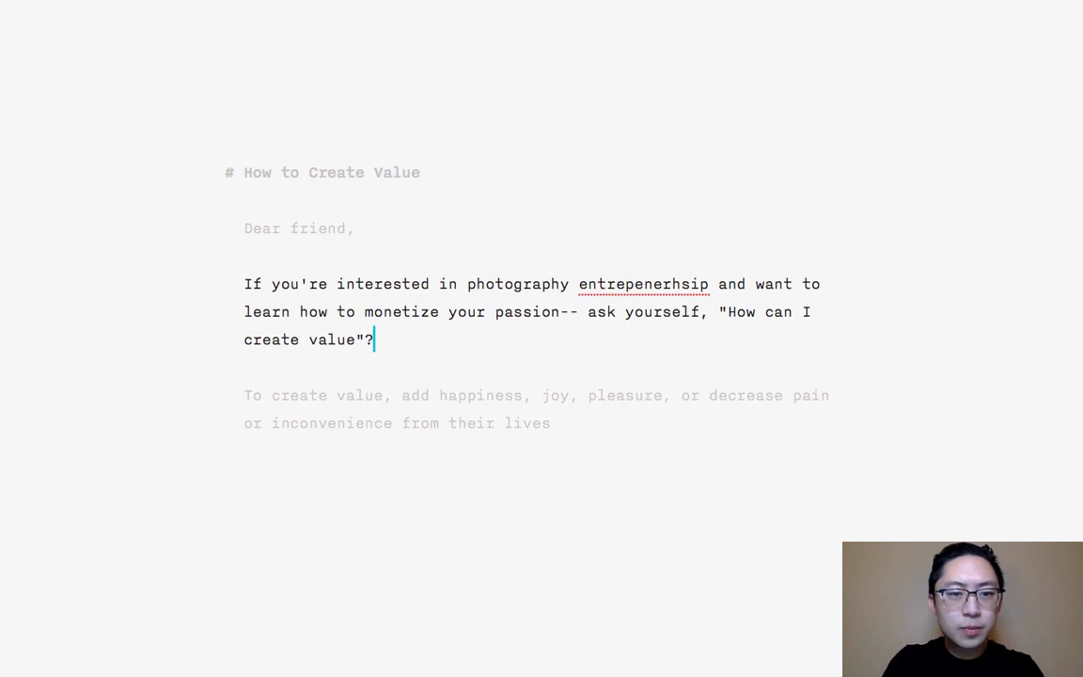
- Correct the misspelled "entrepenerhsip" to "entrepreneurship" and add an empty line below the intro paragraph
{"action": "right_click", "coordinate": [662, 284]}
{"action": "left_click", "coordinate": [680, 289]}
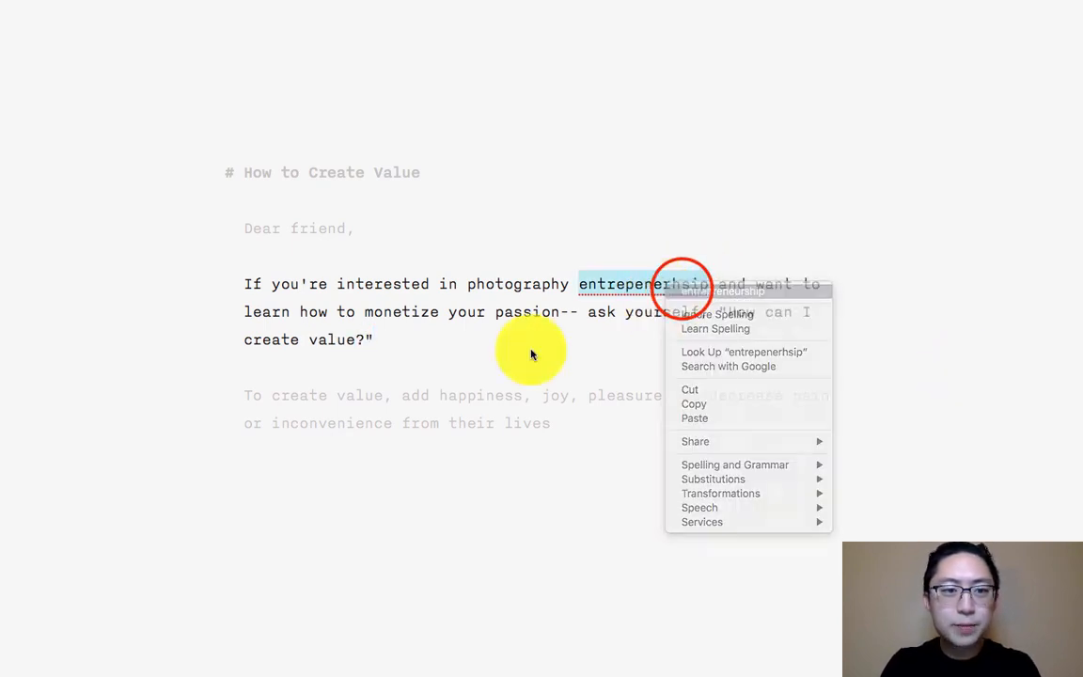
{"action": "left_click", "coordinate": [496, 360]}
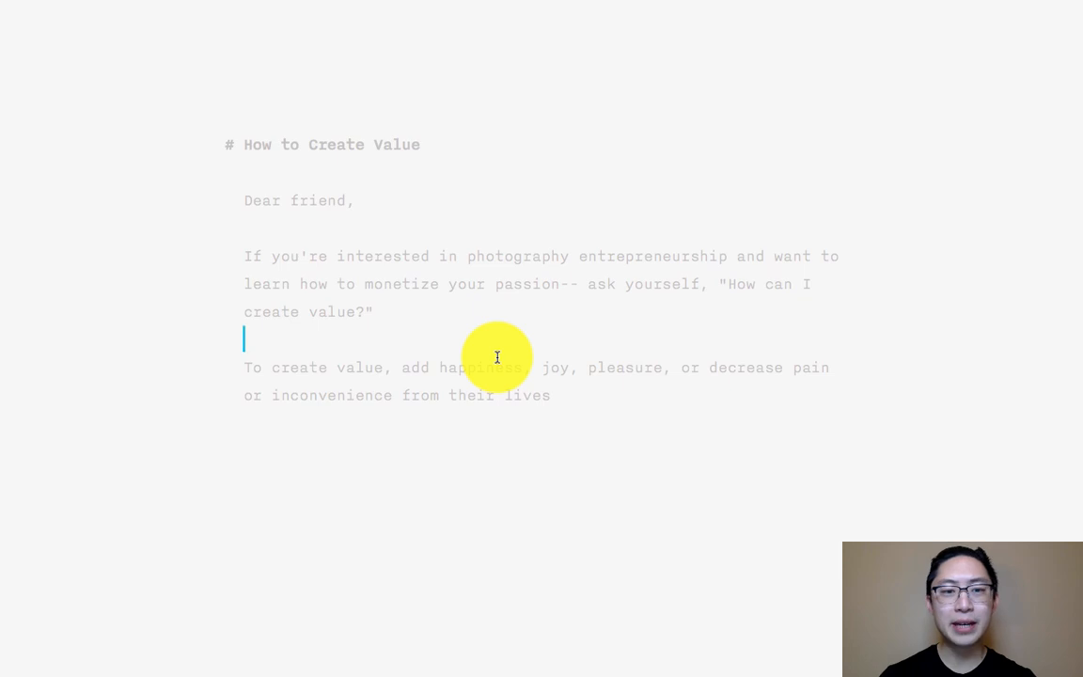
{"action": "key", "text": "Return"}
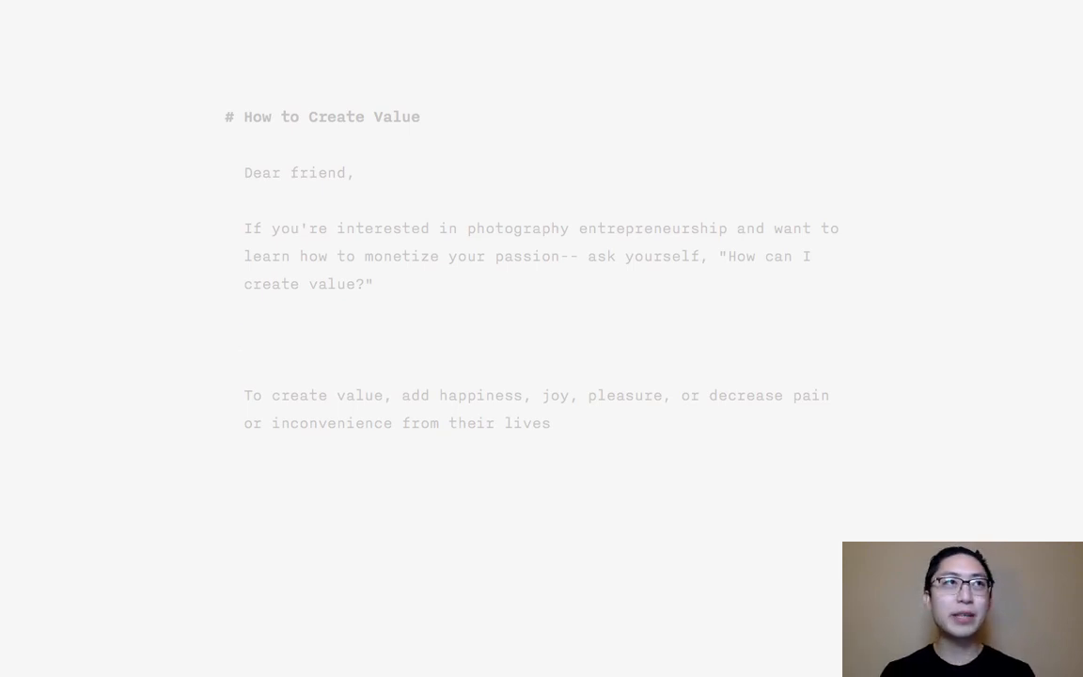
- Try "<read more>" as the divider below the intro paragraph and delete it
{"action": "type", "text": "<read more>"}
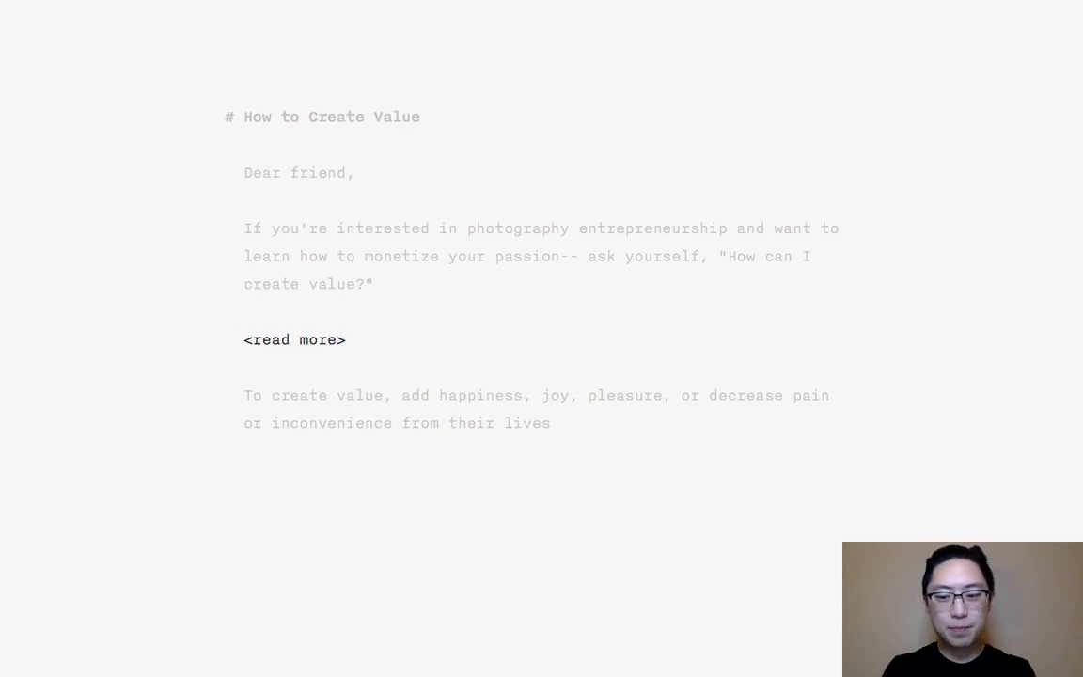
{"action": "key", "text": "BackSpace"}
{"action": "key", "text": "BackSpace"}
{"action": "key", "text": "BackSpace"}
{"action": "key", "text": "BackSpace"}
{"action": "key", "text": "BackSpace"}
{"action": "key", "text": "BackSpace"}
{"action": "key", "text": "BackSpace"}
{"action": "key", "text": "BackSpace"}
{"action": "key", "text": "BackSpace"}
{"action": "key", "text": "BackSpace"}
{"action": "key", "text": "BackSpace"}
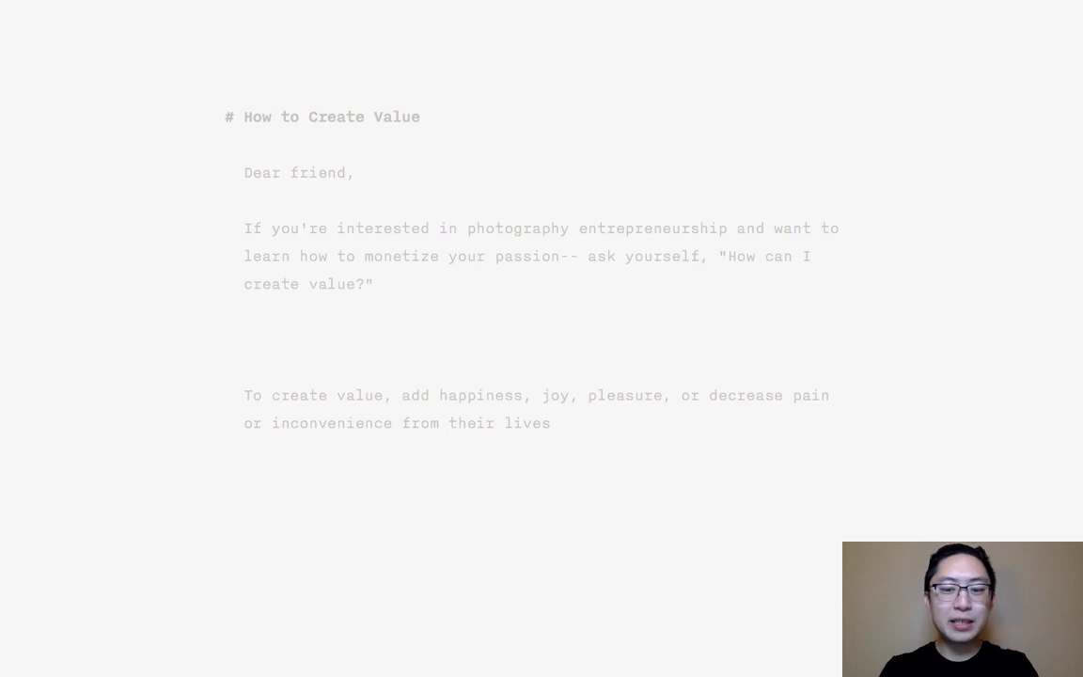
- Try "***" as the divider line, replace it with "<hr>", and clear the line
{"action": "type", "text": "***"}
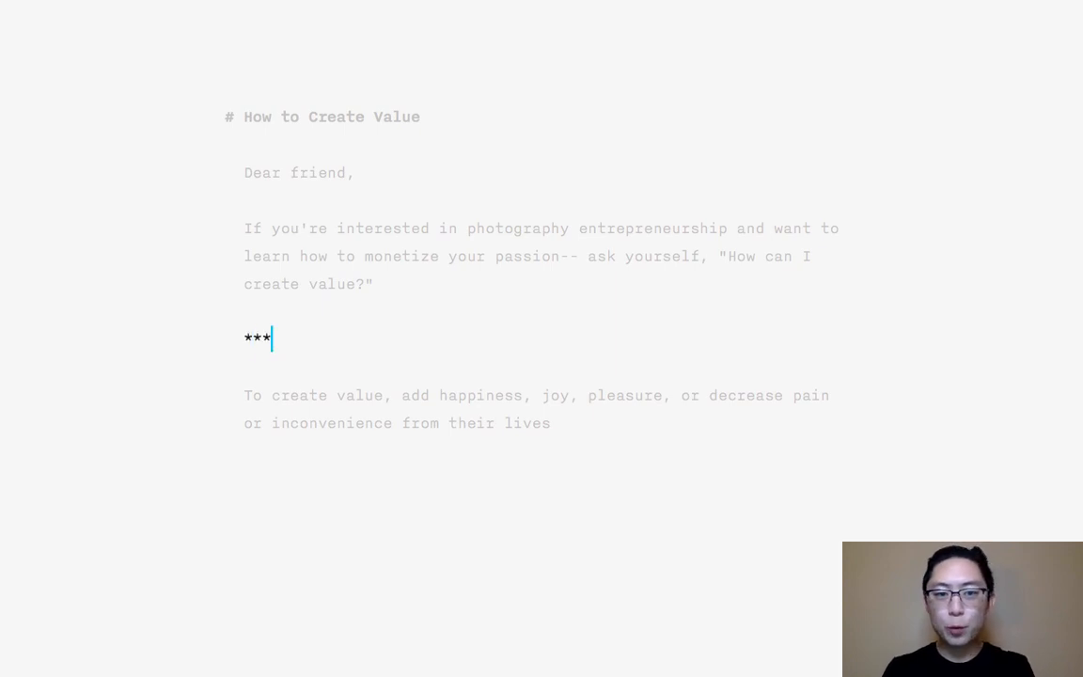
{"action": "key", "text": "shift+Left"}
{"action": "key", "text": "shift+Left"}
{"action": "key", "text": "shift+Left"}
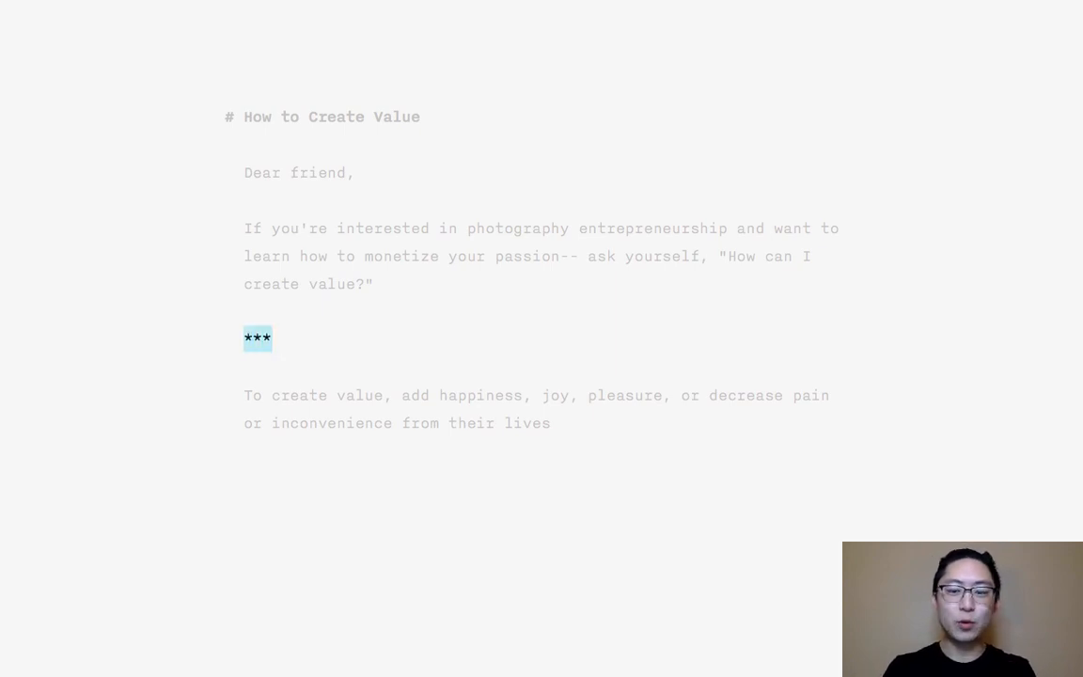
{"action": "type", "text": "<hr>"}
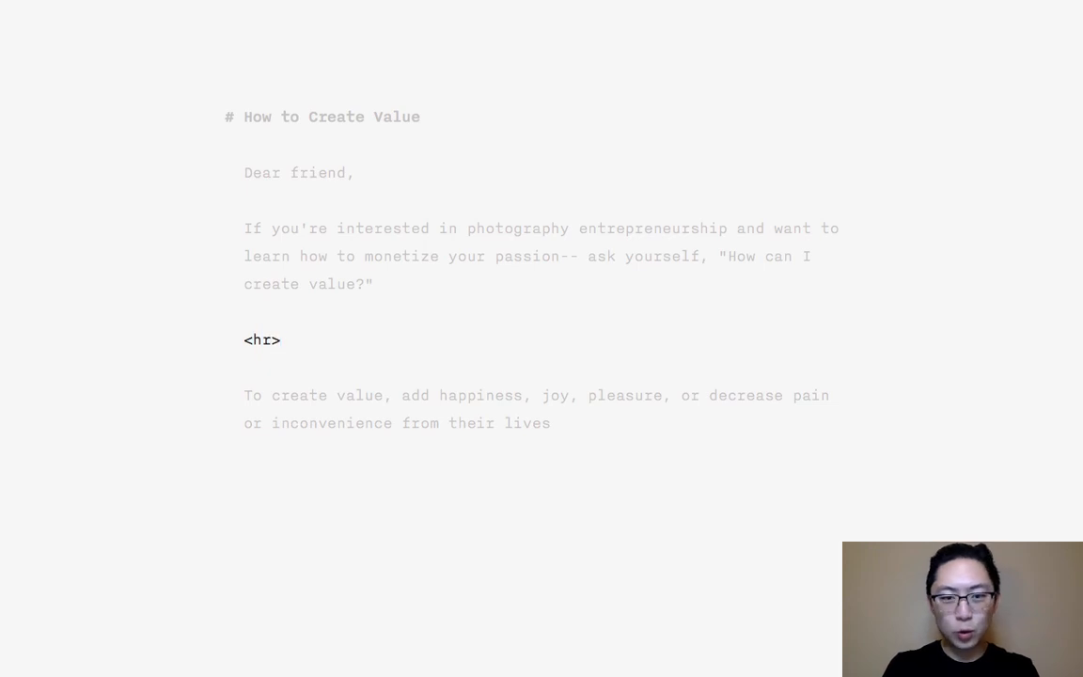
{"action": "key", "text": "BackSpace"}
{"action": "key", "text": "BackSpace"}
{"action": "key", "text": "BackSpace"}
{"action": "key", "text": "BackSpace"}
- Try a long row of dashes as the divider line and delete it
{"action": "type", "text": "------"}
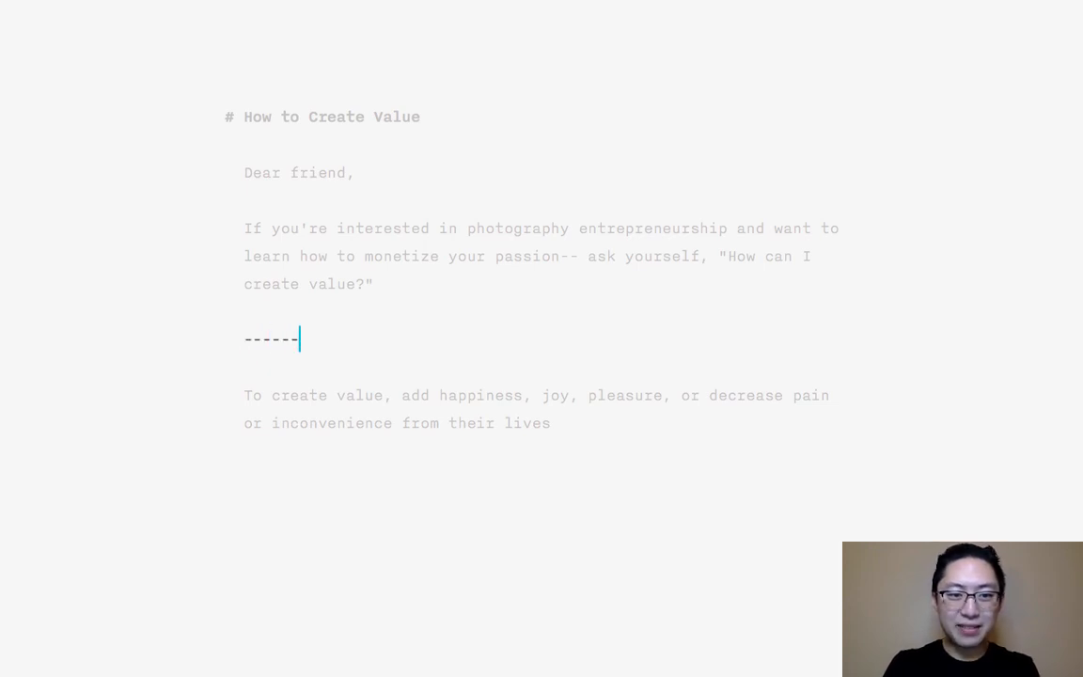
{"action": "type", "text": "----------------------------------------"}
{"action": "key", "text": "shift+Home"}
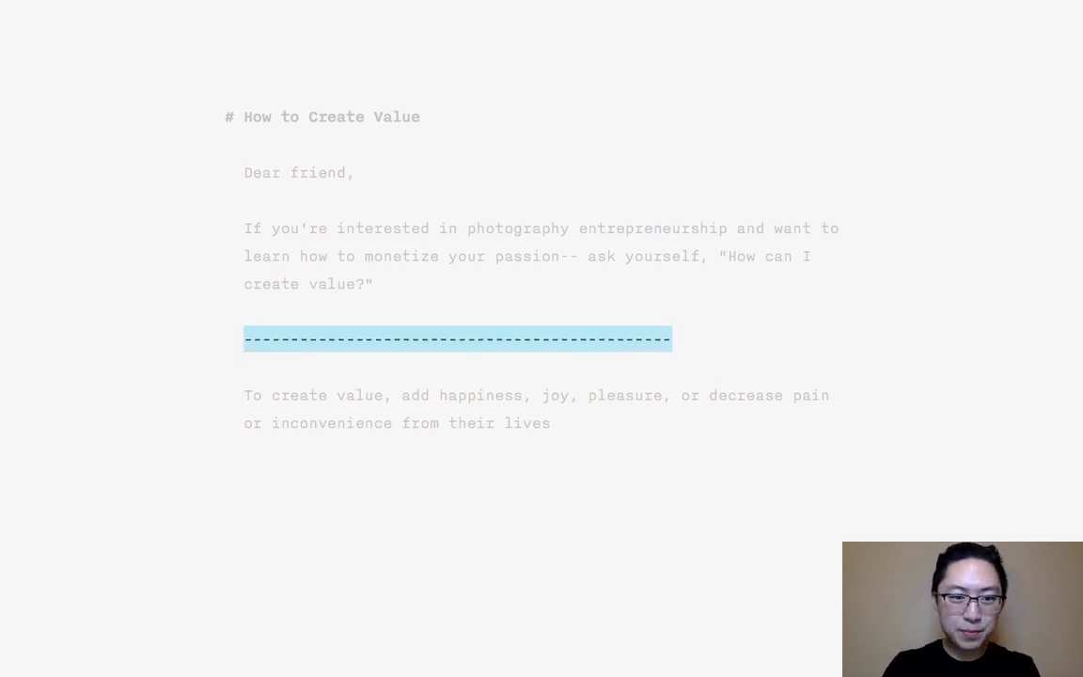
{"action": "key", "text": "BackSpace"}
- Write "***" as the divider below the intro paragraph and start a new paragraph beneath it
{"action": "type", "text": "***"}
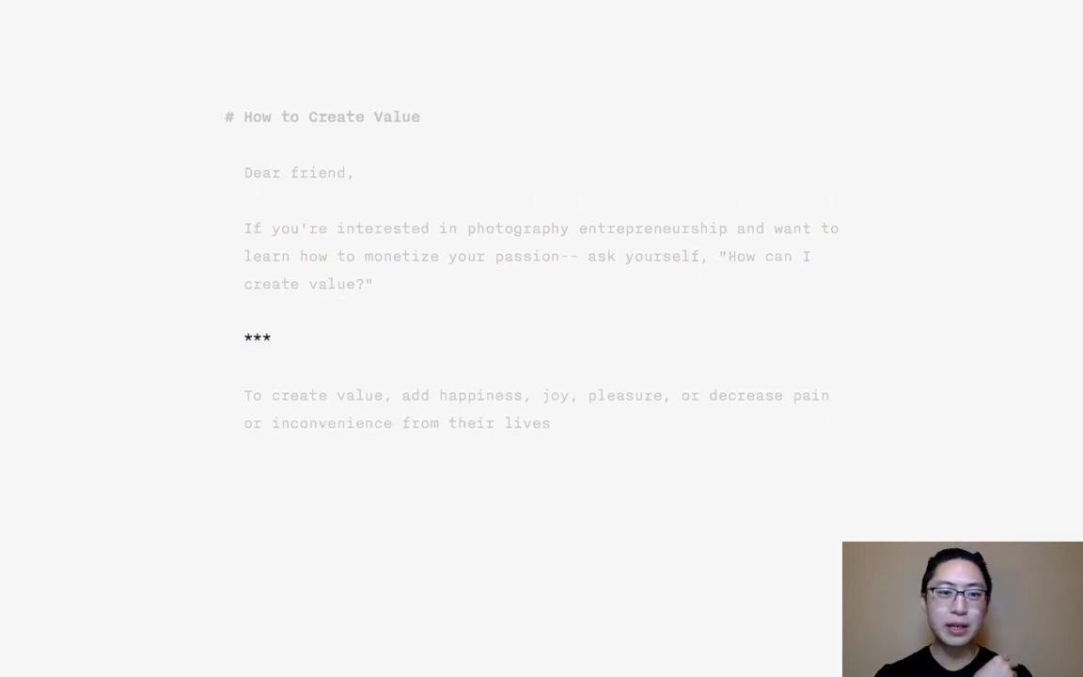
{"action": "key", "text": "Return"}
{"action": "key", "text": "Return"}
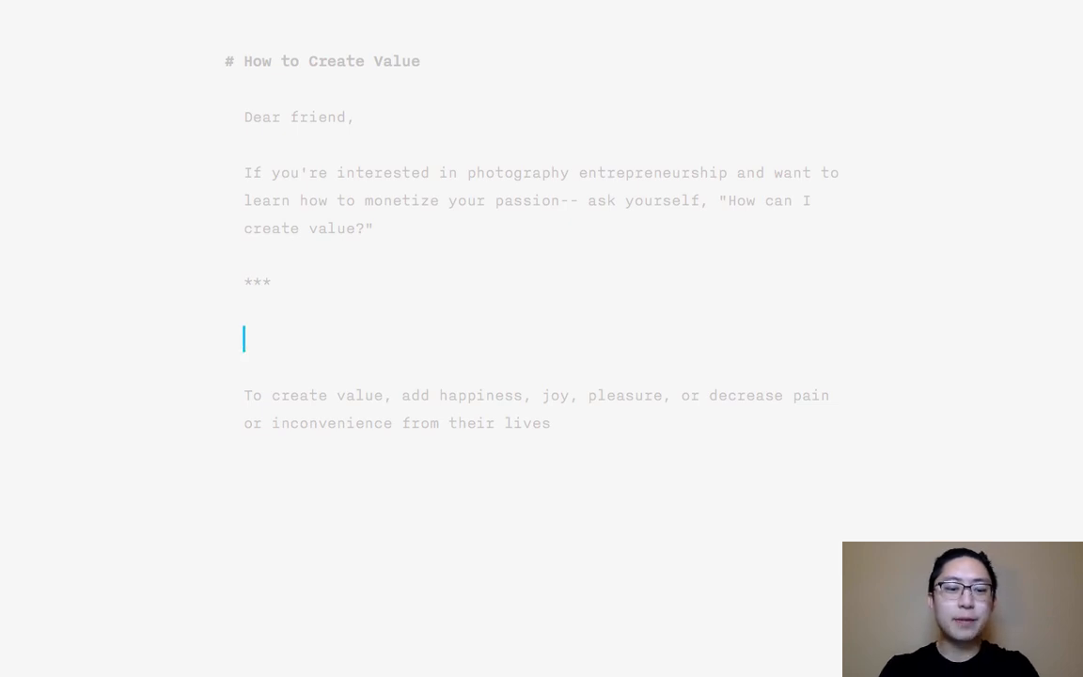
- Draft a second-level heading below the divider, trying "## How," and replacing it with "## Why, How?"
{"action": "type", "text": "## How"}
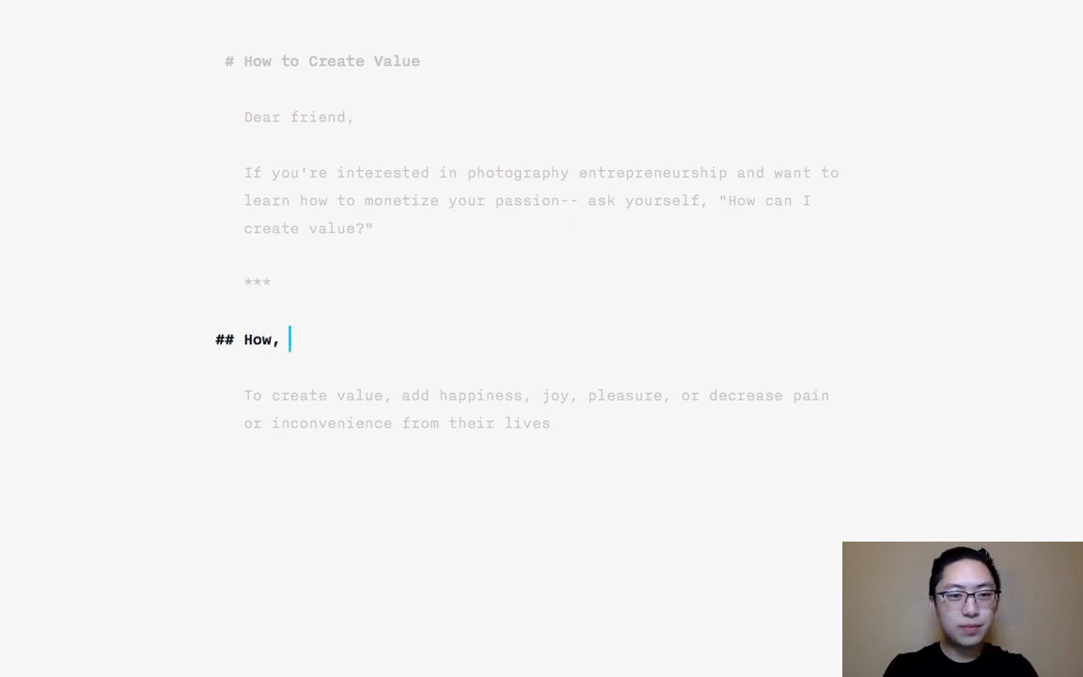
{"action": "type", "text": ","}
{"action": "key", "text": "BackSpace"}
{"action": "key", "text": "BackSpace"}
{"action": "key", "text": "BackSpace"}
{"action": "key", "text": "BackSpace"}
{"action": "key", "text": "BackSpace"}
{"action": "type", "text": "Wh"}
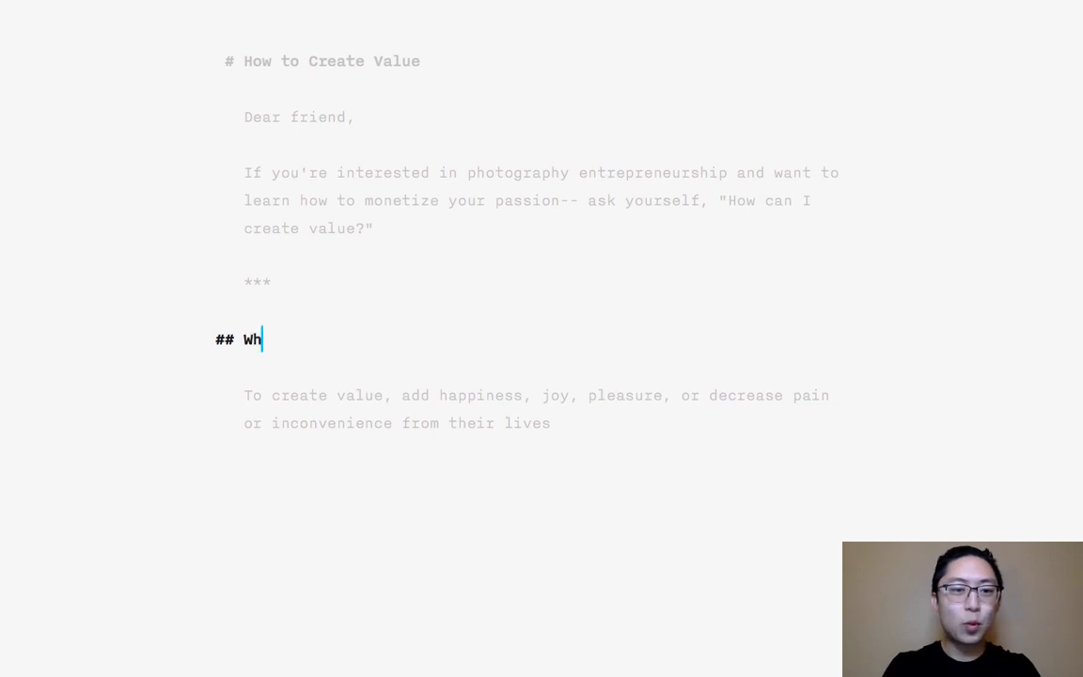
{"action": "type", "text": "y, Ho"}
{"action": "key", "text": "BackSpace"}
{"action": "key", "text": "BackSpace"}
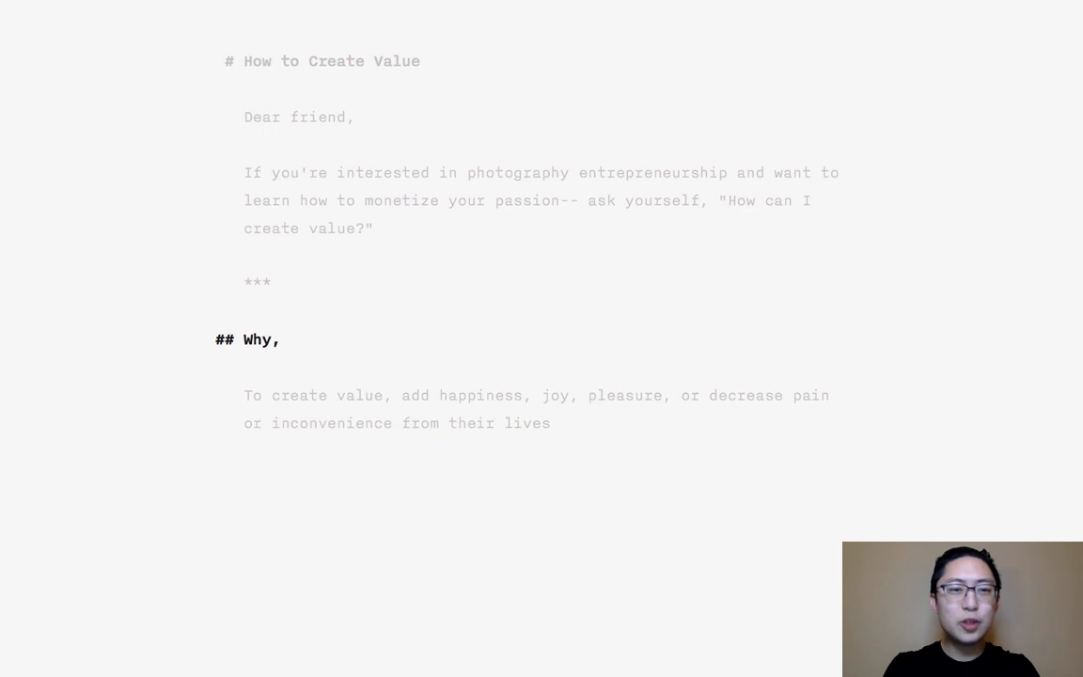
{"action": "type", "text": "How?"}
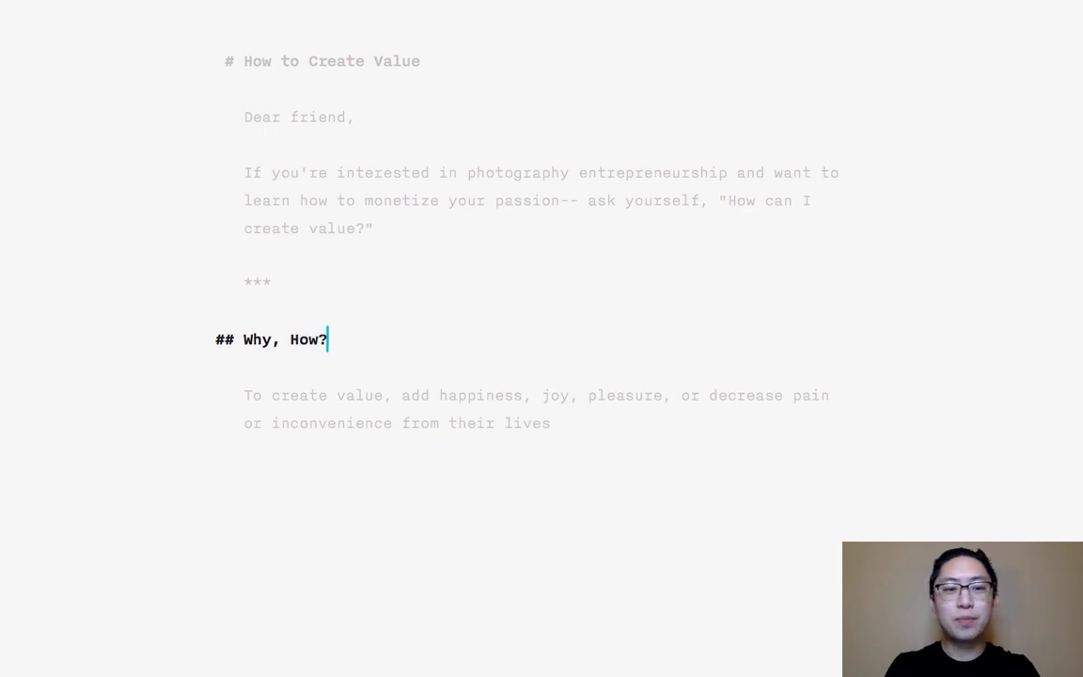
- Reword the second-level heading to "## Why Create Value?" and start a new paragraph below it
{"action": "key", "text": "BackSpace"}
{"action": "key", "text": "BackSpace"}
{"action": "key", "text": "BackSpace"}
{"action": "key", "text": "BackSpace"}
{"action": "key", "text": "BackSpace"}
{"action": "key", "text": "BackSpace"}
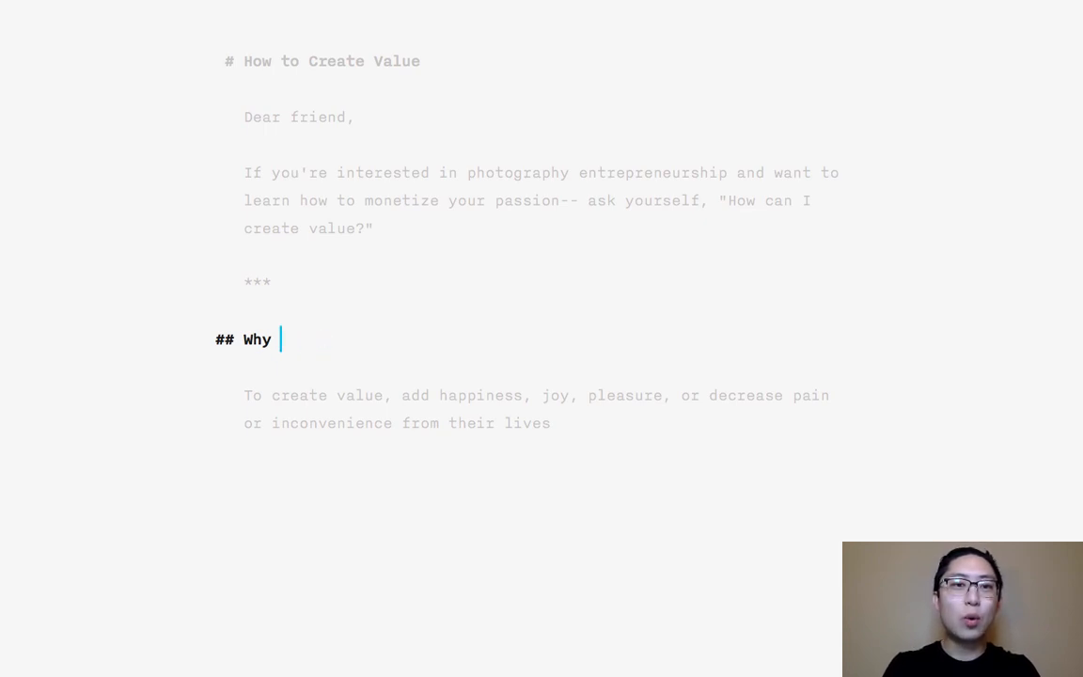
{"action": "type", "text": "Create Value?"}
{"action": "key", "text": "Return"}
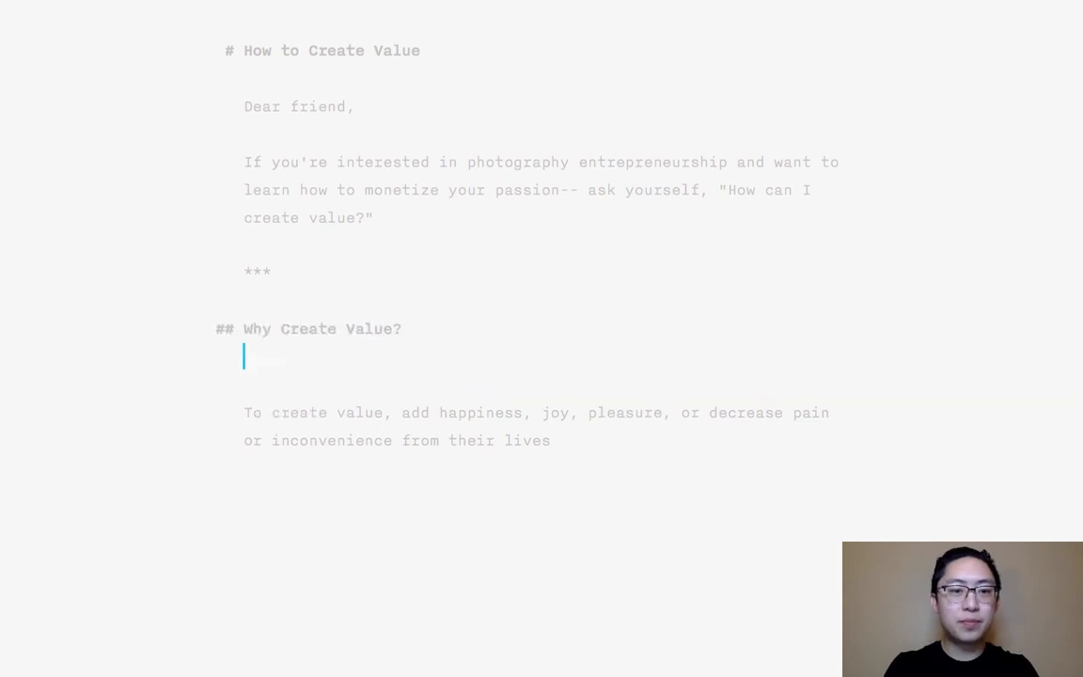
{"action": "key", "text": "Return"}
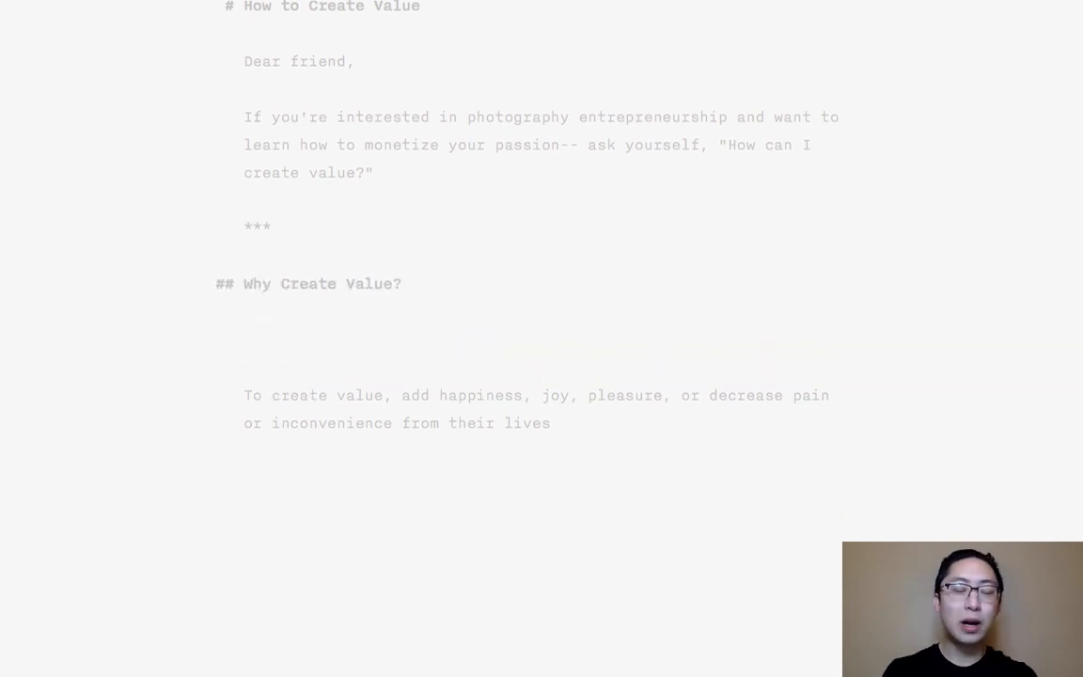
- Add the second-level heading "## What is "Value"?" followed by an empty paragraph
{"action": "type", "text": "## "}
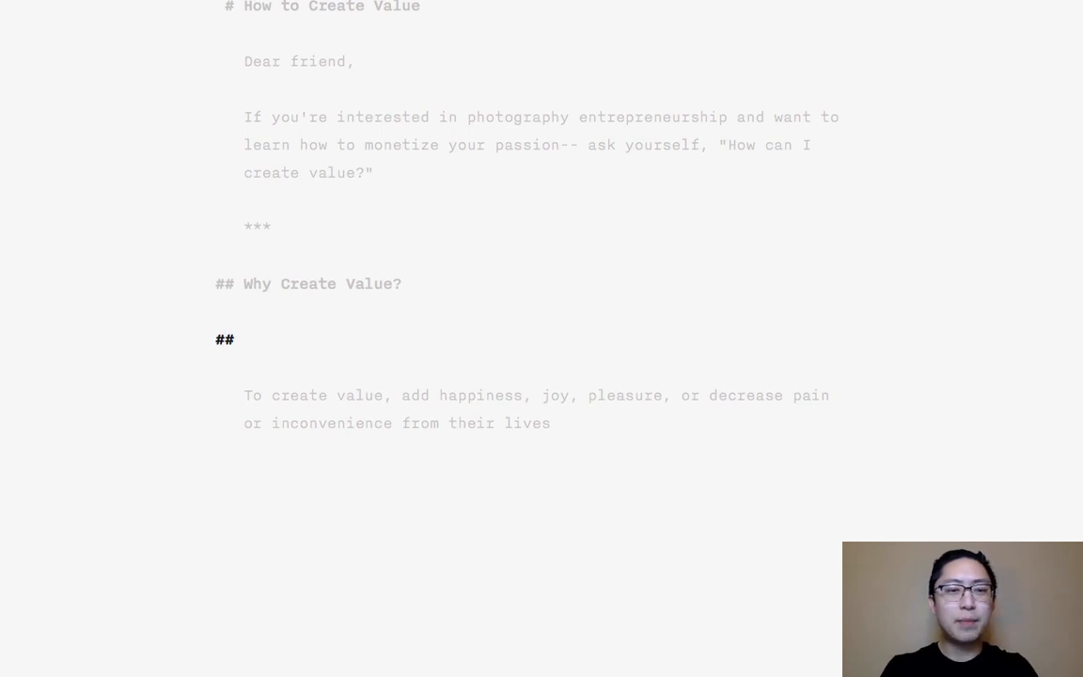
{"action": "type", "text": "W"}
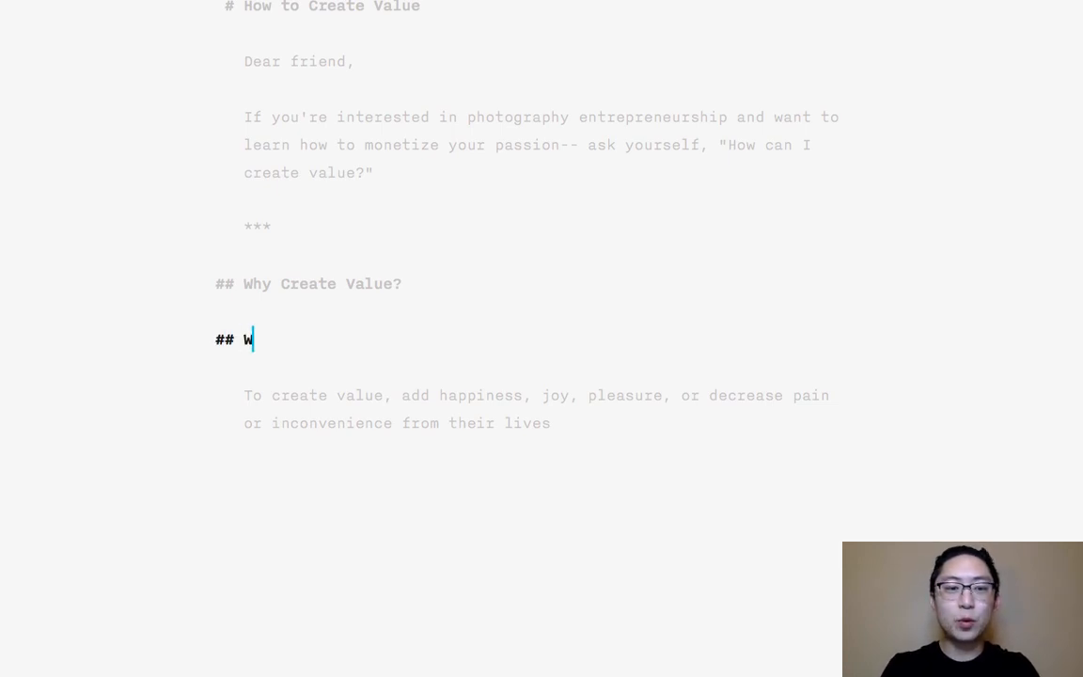
{"action": "type", "text": "hat is \"Value\"?"}
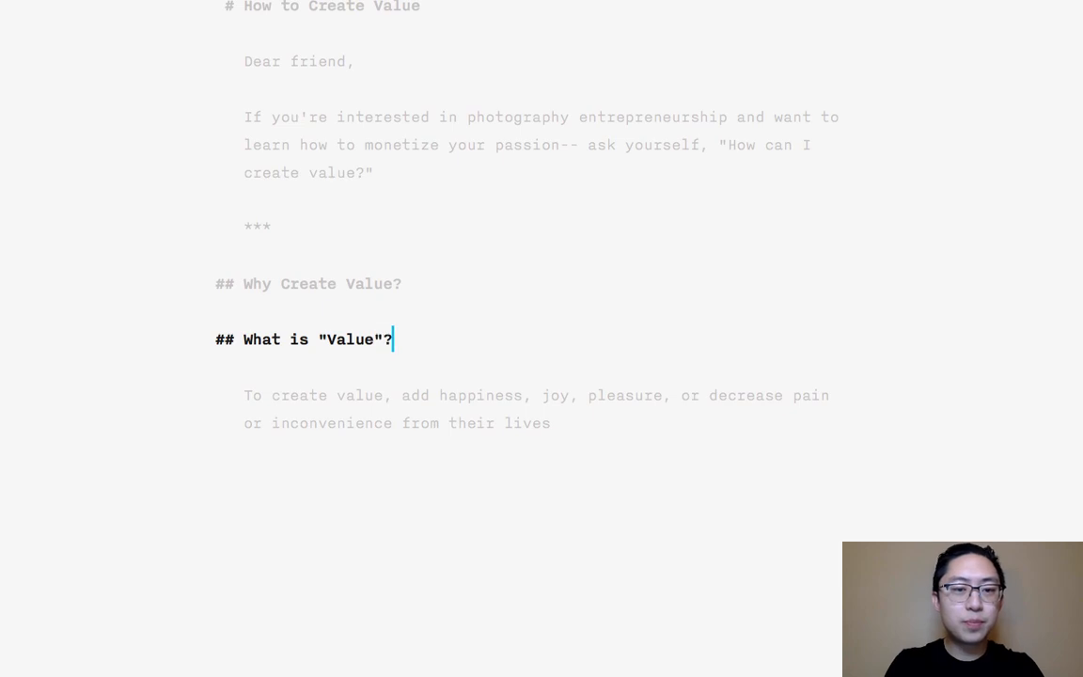
{"action": "key", "text": "Return"}
{"action": "key", "text": "Return"}
- Cut the "## Why Create Value?" heading line from above the "What is "Value"?" heading
{"action": "key", "text": "Up"}
{"action": "key", "text": "Up"}
{"action": "key", "text": "Up"}
{"action": "key", "text": "Up"}
{"action": "key", "text": "Home"}
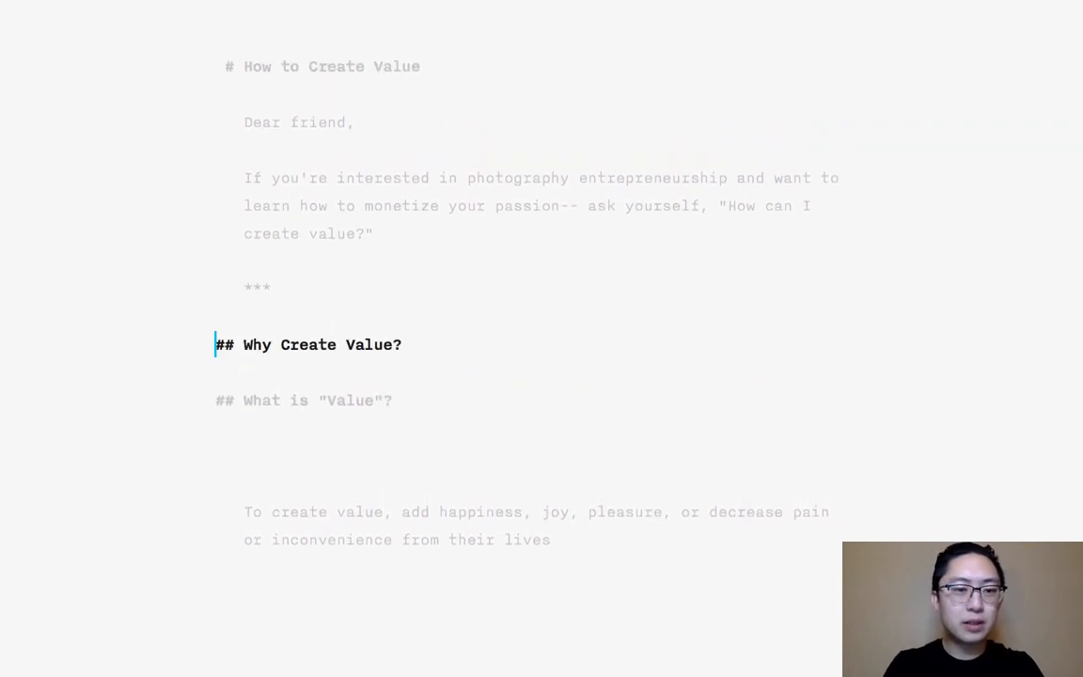
{"action": "key", "text": "shift+Down"}
{"action": "key", "text": "ctrl+x"}
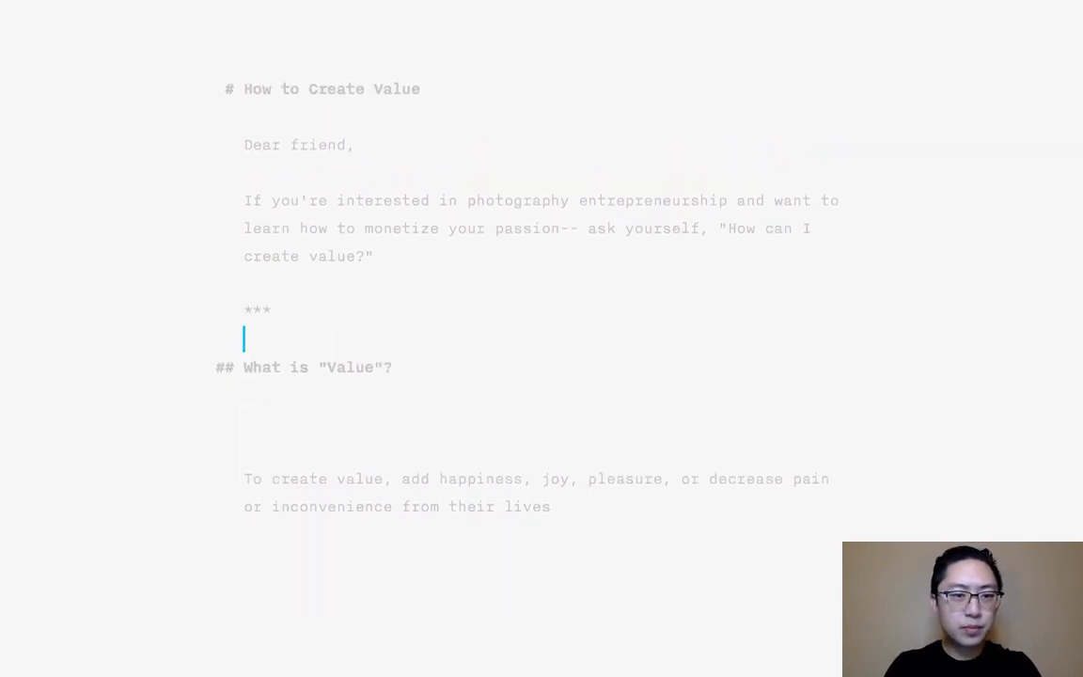
- Begin the paragraph under the "What is "Value"?" heading with "To me, I would define "value" as"
{"action": "key", "text": "Down"}
{"action": "key", "text": "Down"}
{"action": "key", "text": "Return"}
{"action": "type", "text": "To me, "}
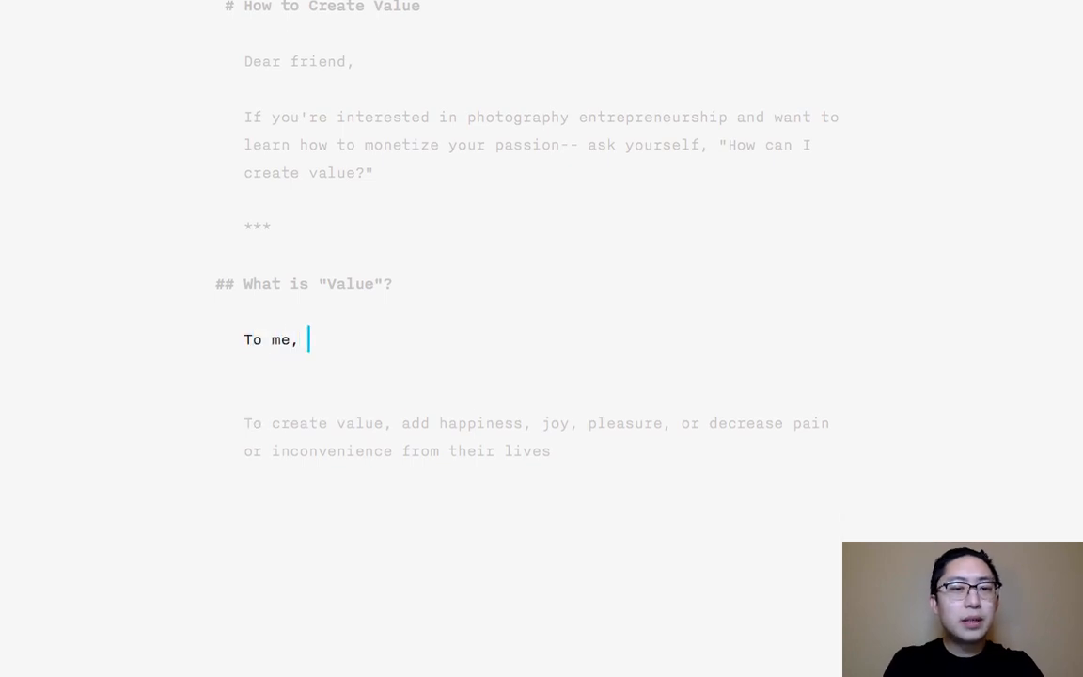
{"action": "type", "text": "I would define va"}
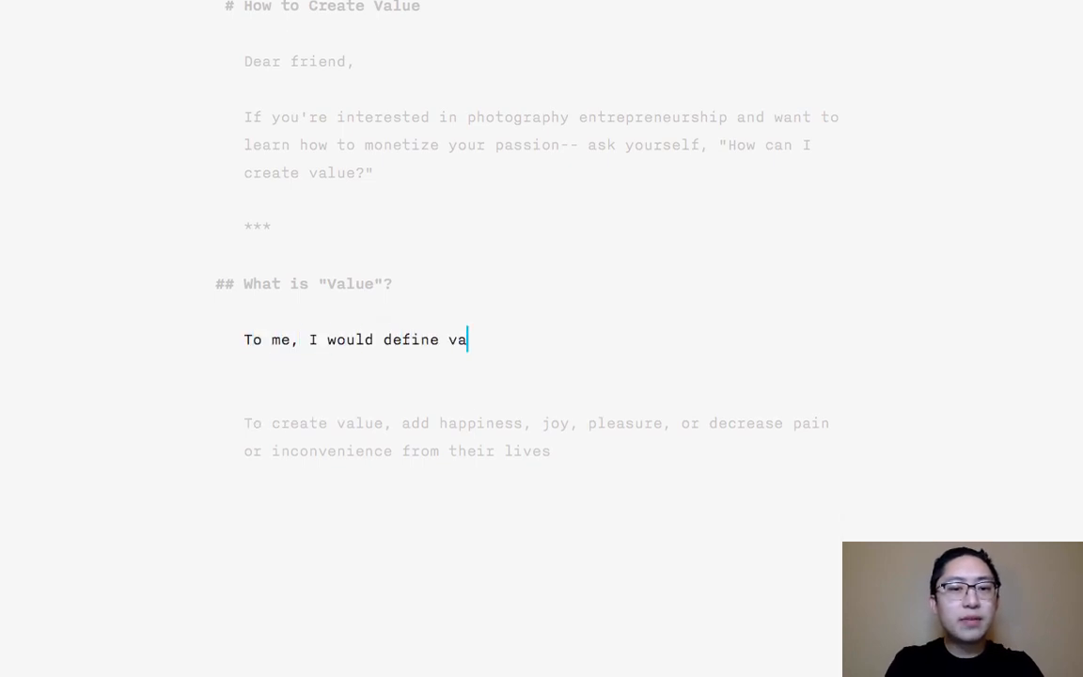
{"action": "key", "text": "BackSpace"}
{"action": "key", "text": "BackSpace"}
{"action": "type", "text": "\"value\" as:"}
{"action": "key", "text": "Return"}
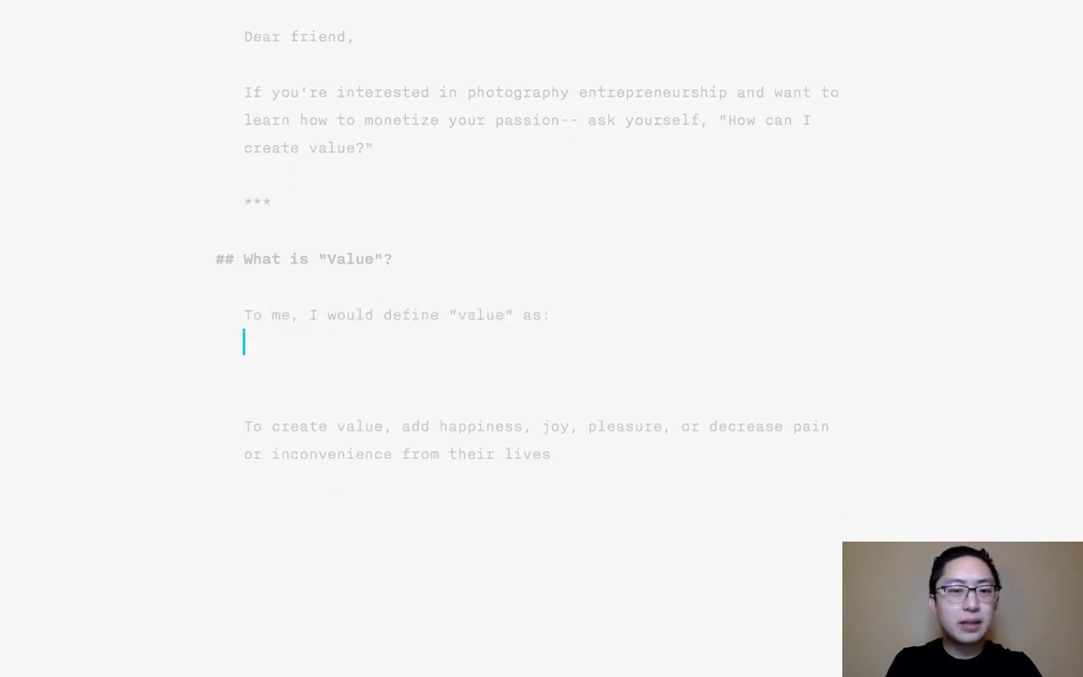
{"action": "key", "text": "BackSpace"}
{"action": "key", "text": "BackSpace"}
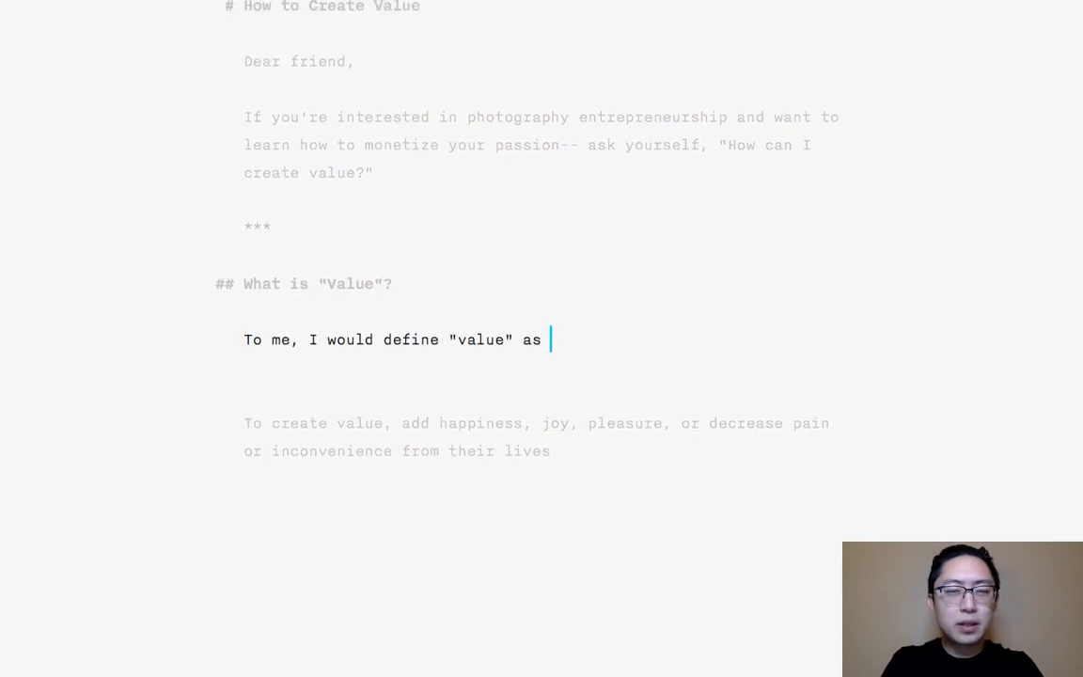
- Continue the definition sentence with "your ability to add happiness, joy, pleasure to"
{"action": "type", "text": "your ability to ad"}
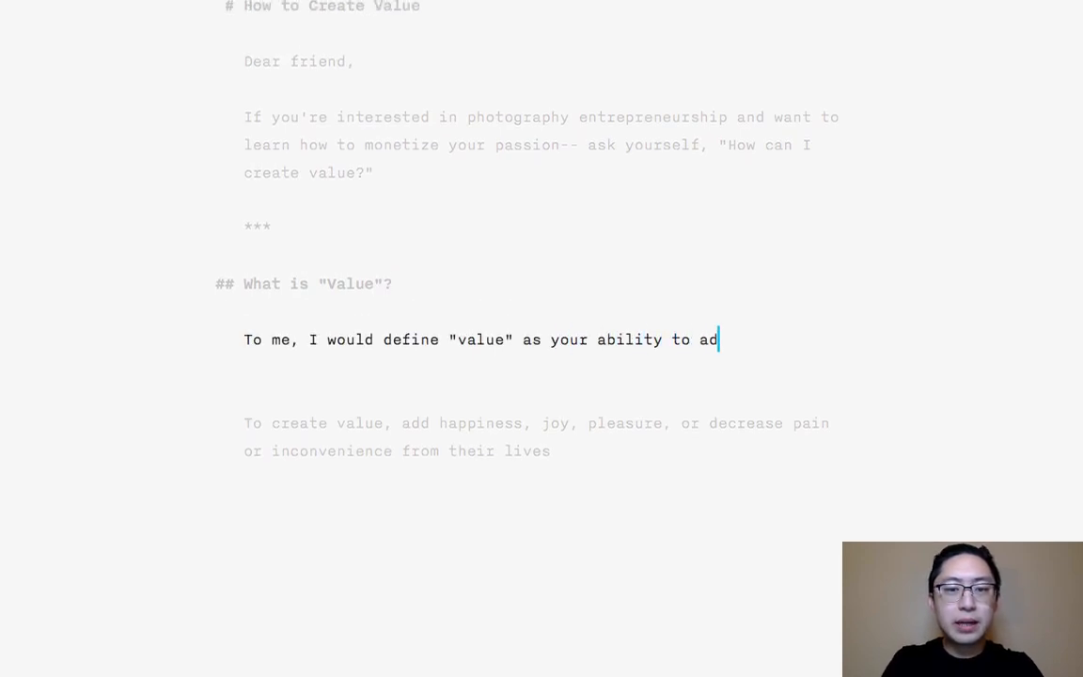
{"action": "type", "text": "d happiness, joy,"}
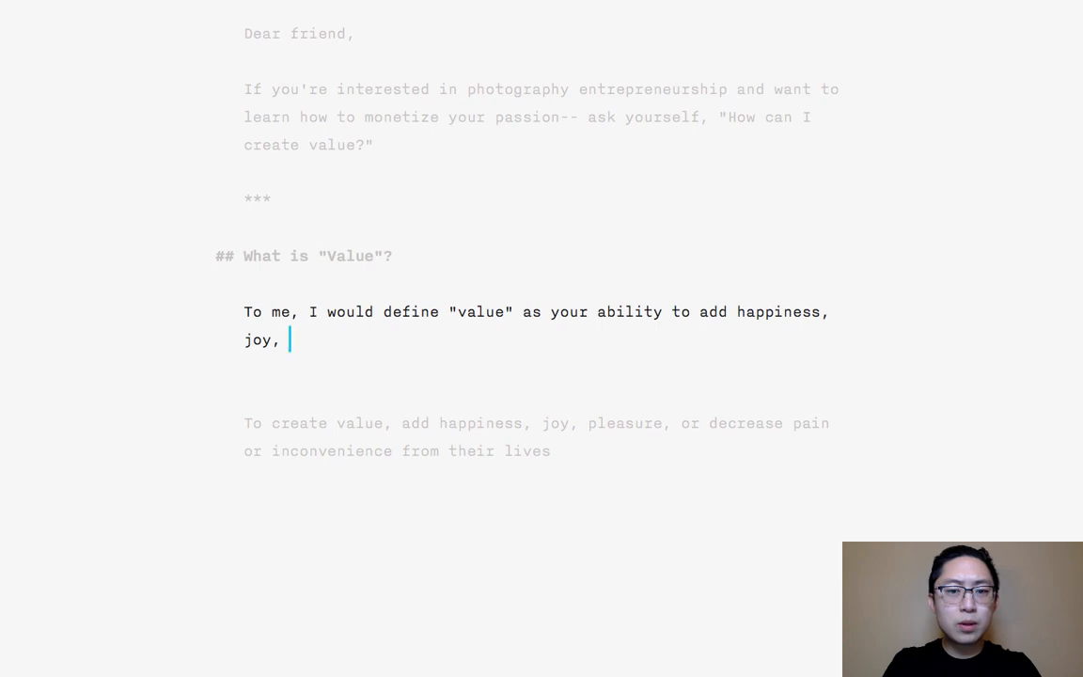
{"action": "type", "text": "or"}
{"action": "key", "text": "BackSpace"}
{"action": "key", "text": "BackSpace"}
{"action": "key", "text": "BackSpace"}
{"action": "type", "text": "pleas"}
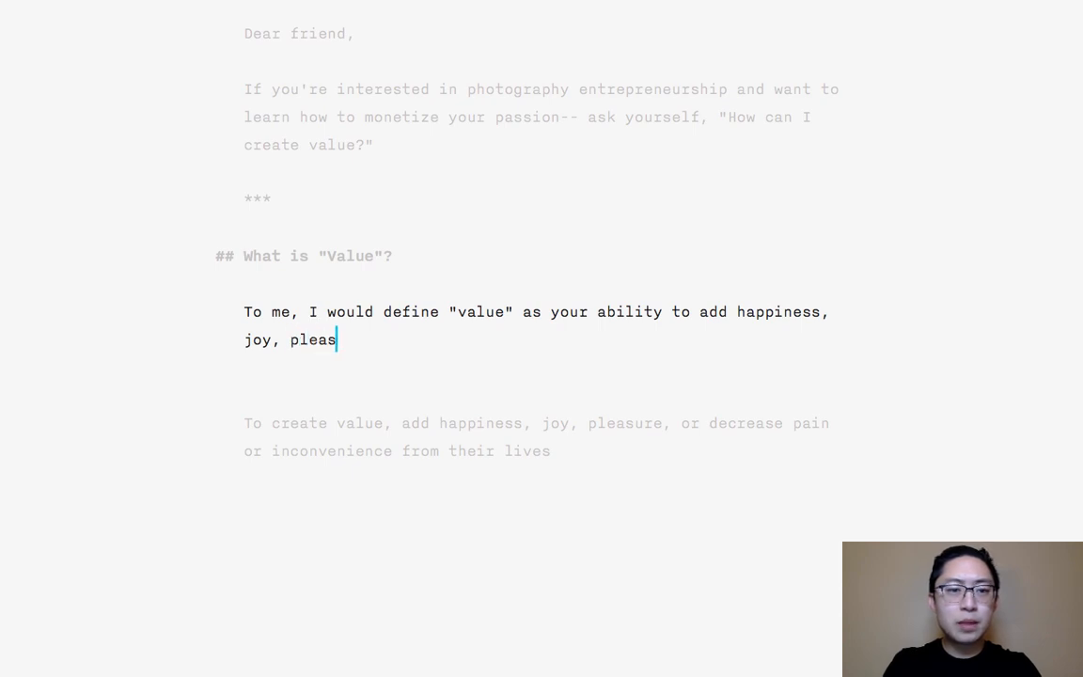
{"action": "type", "text": "ure to the life of your"}
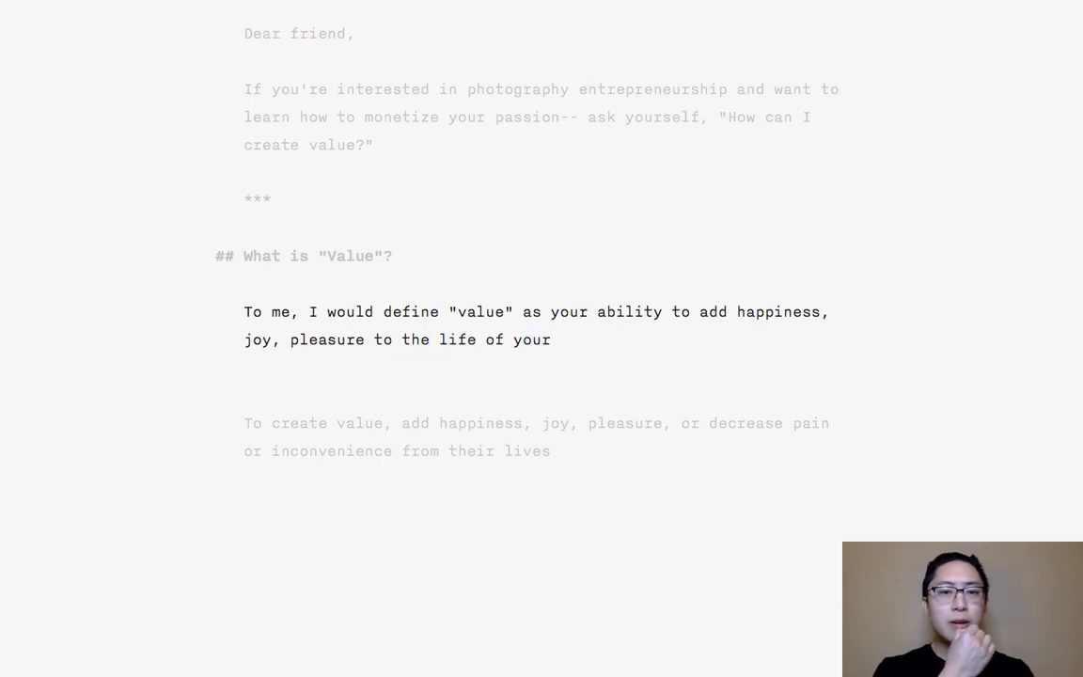
- Complete the definition with "the life of someone else", dropping the trial wordings "your" and ", or your abili"
{"action": "key", "text": "BackSpace"}
{"action": "key", "text": "BackSpace"}
{"action": "key", "text": "BackSpace"}
{"action": "key", "text": "BackSpace"}
{"action": "key", "text": "BackSpace"}
{"action": "type", "text": "s"}
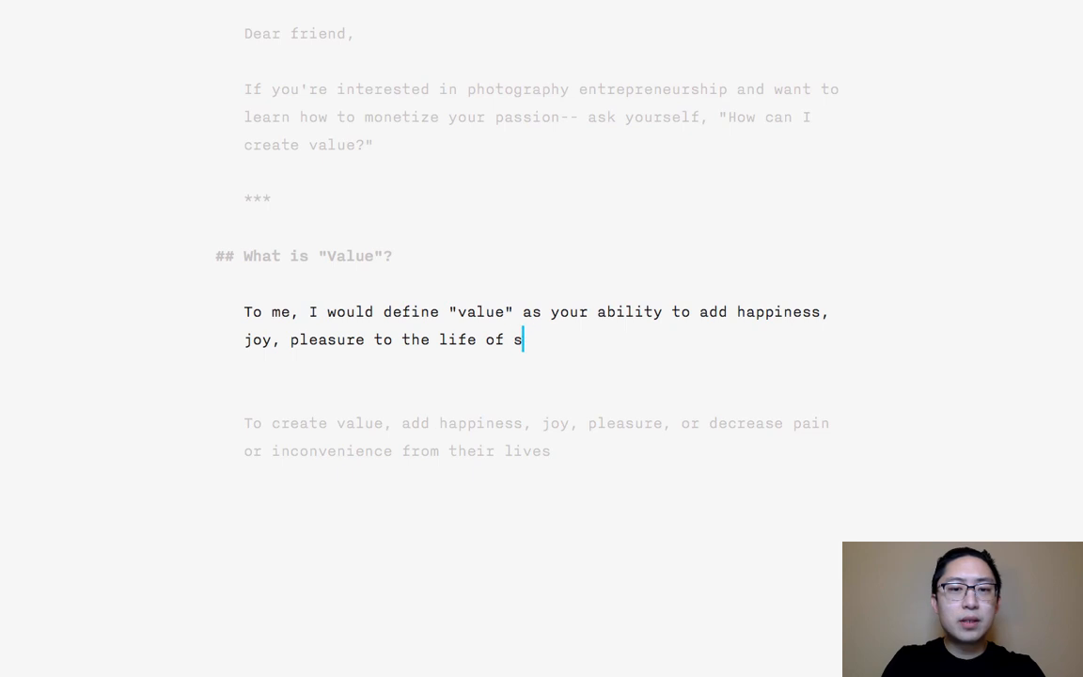
{"action": "type", "text": "omeone else, or"}
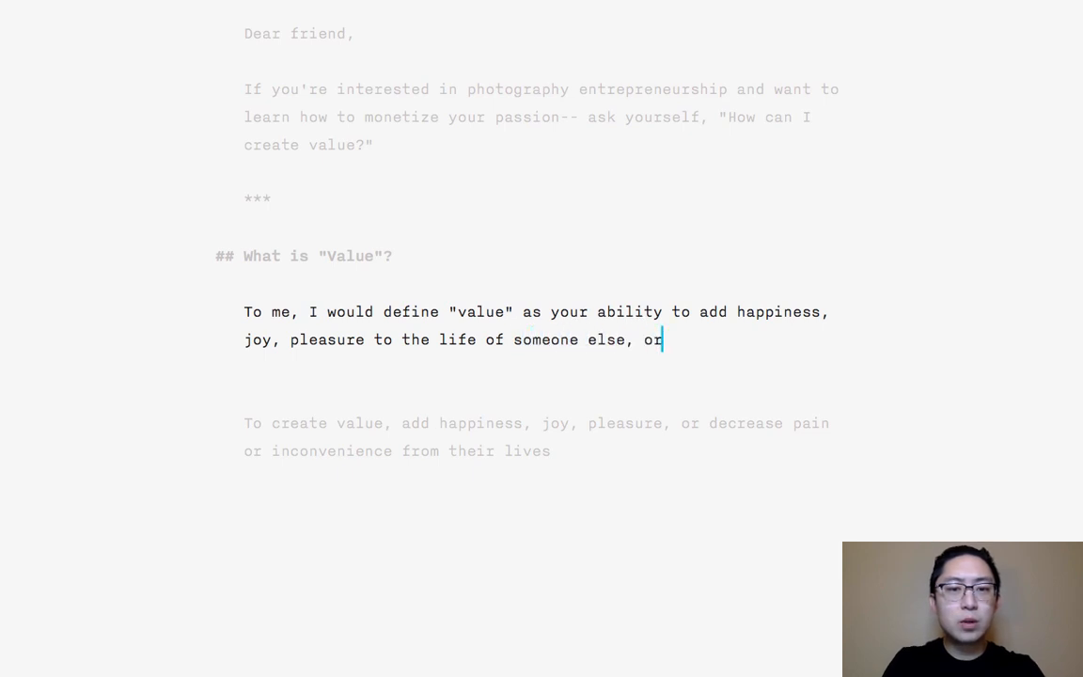
{"action": "type", "text": " your abili"}
{"action": "key", "text": "BackSpace"}
{"action": "key", "text": "BackSpace"}
{"action": "key", "text": "BackSpace"}
{"action": "key", "text": "BackSpace"}
{"action": "key", "text": "BackSpace"}
{"action": "key", "text": "BackSpace"}
{"action": "key", "text": "BackSpace"}
{"action": "key", "text": "BackSpace"}
{"action": "key", "text": "BackSpace"}
{"action": "key", "text": "BackSpace"}
{"action": "key", "text": "BackSpace"}
{"action": "key", "text": "BackSpace"}
{"action": "key", "text": "BackSpace"}
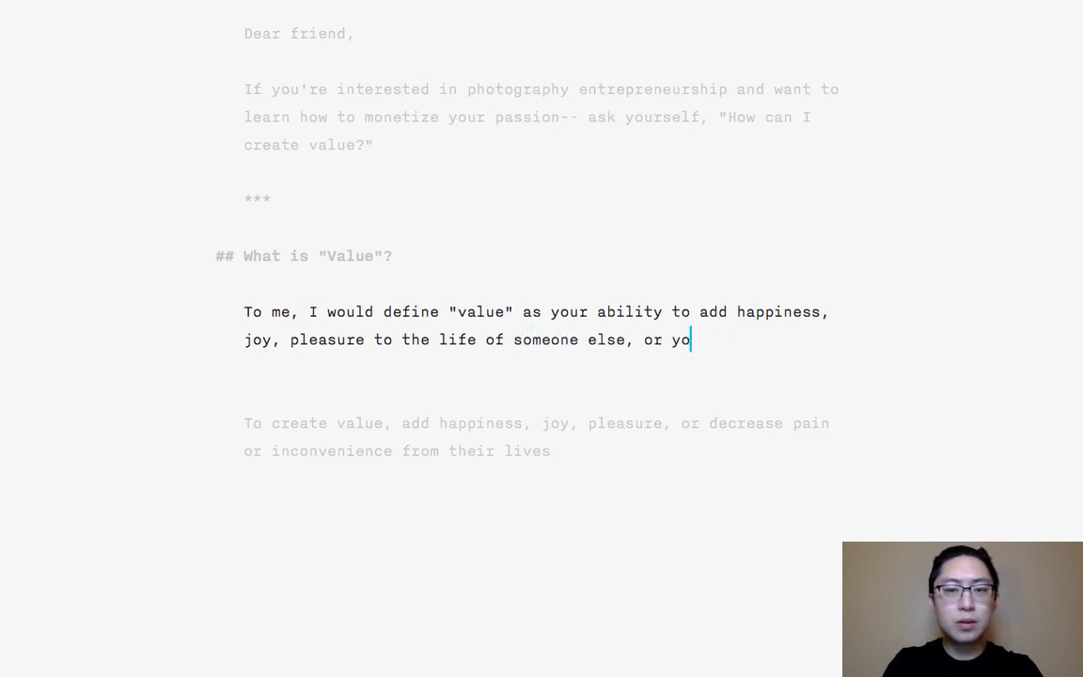
{"action": "key", "text": "BackSpace"}
{"action": "key", "text": "BackSpace"}
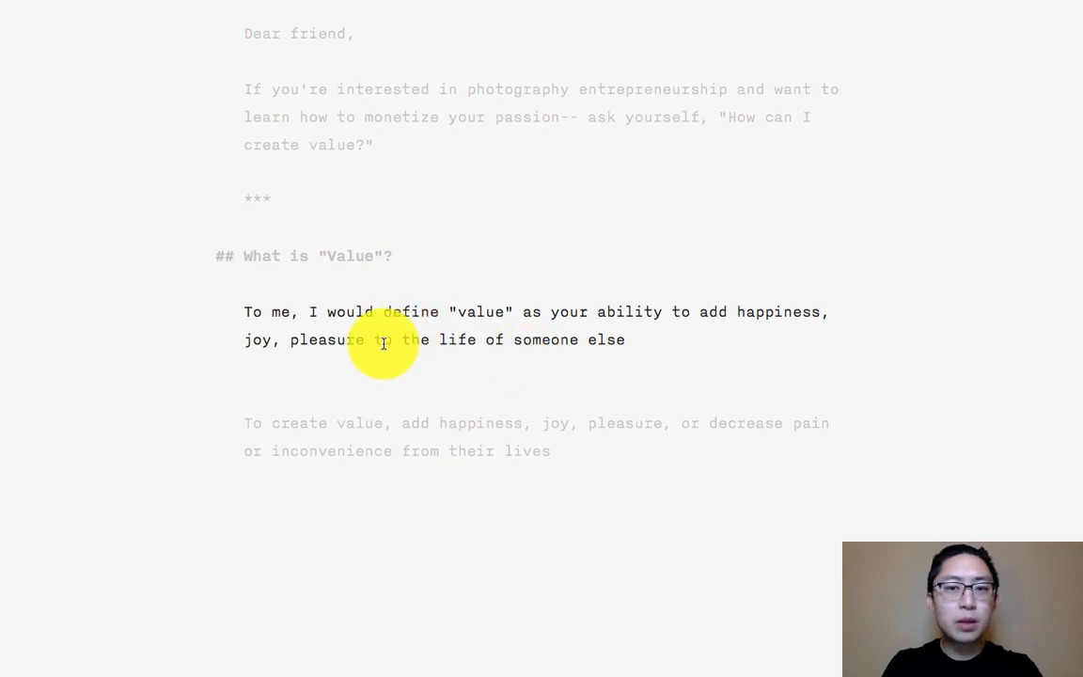
- Insert the word "add" before "joy" and before "pleasure" in the definition sentence
{"action": "left_click", "coordinate": [244, 342]}
{"action": "type", "text": "add"}
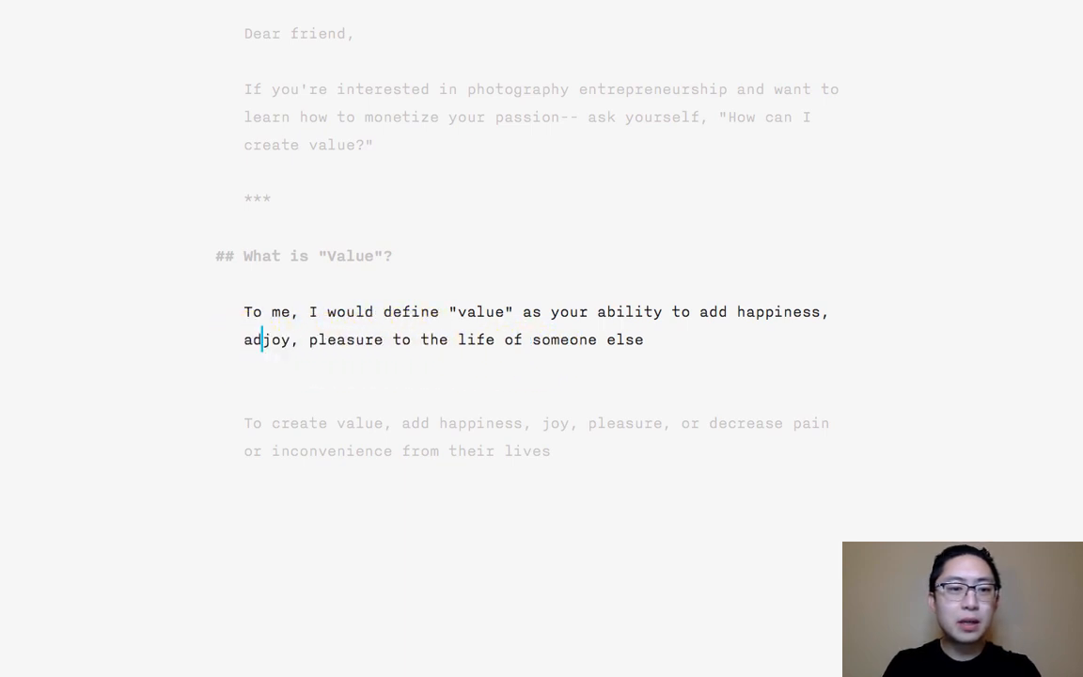
{"action": "key", "text": "Right"}
{"action": "key", "text": "Right"}
{"action": "key", "text": "Right"}
{"action": "key", "text": "Right"}
{"action": "key", "text": "Right"}
{"action": "type", "text": "add"}
{"action": "key", "text": "Right"}
{"action": "key", "text": "Right"}
{"action": "key", "text": "Right"}
{"action": "key", "text": "Right"}
{"action": "key", "text": "Right"}
{"action": "key", "text": "Right"}
{"action": "key", "text": "Right"}
{"action": "key", "text": "Right"}
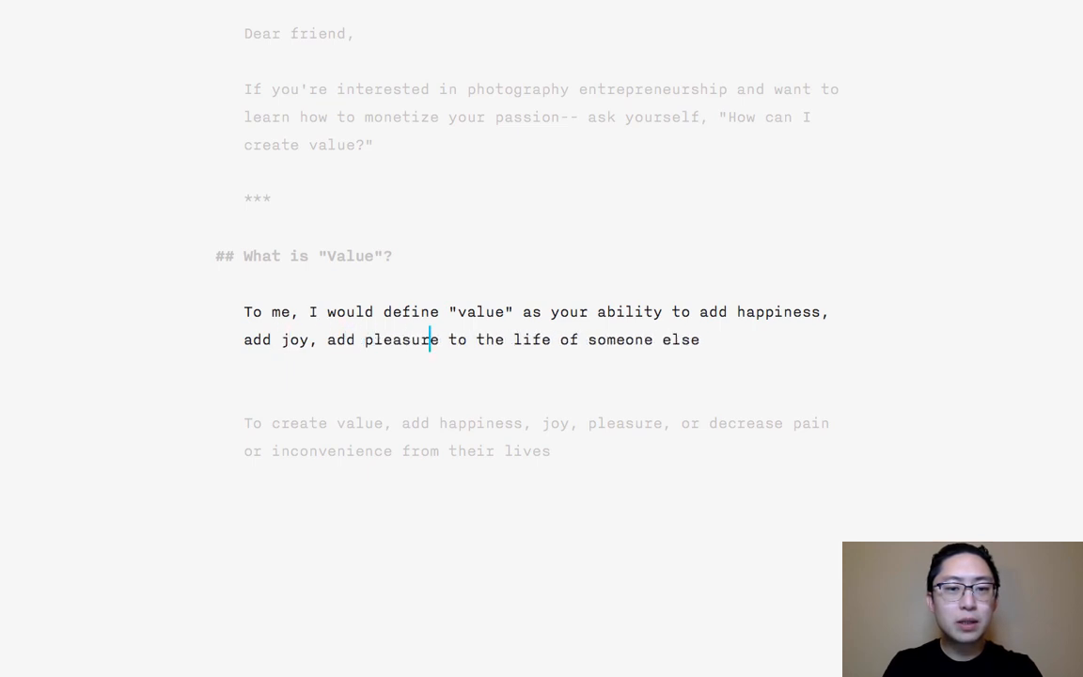
- Insert ", or decrease pain or decrease inconvenience from the life of someone else." after "add pleasure"
{"action": "type", "text": ", or decrease pa"}
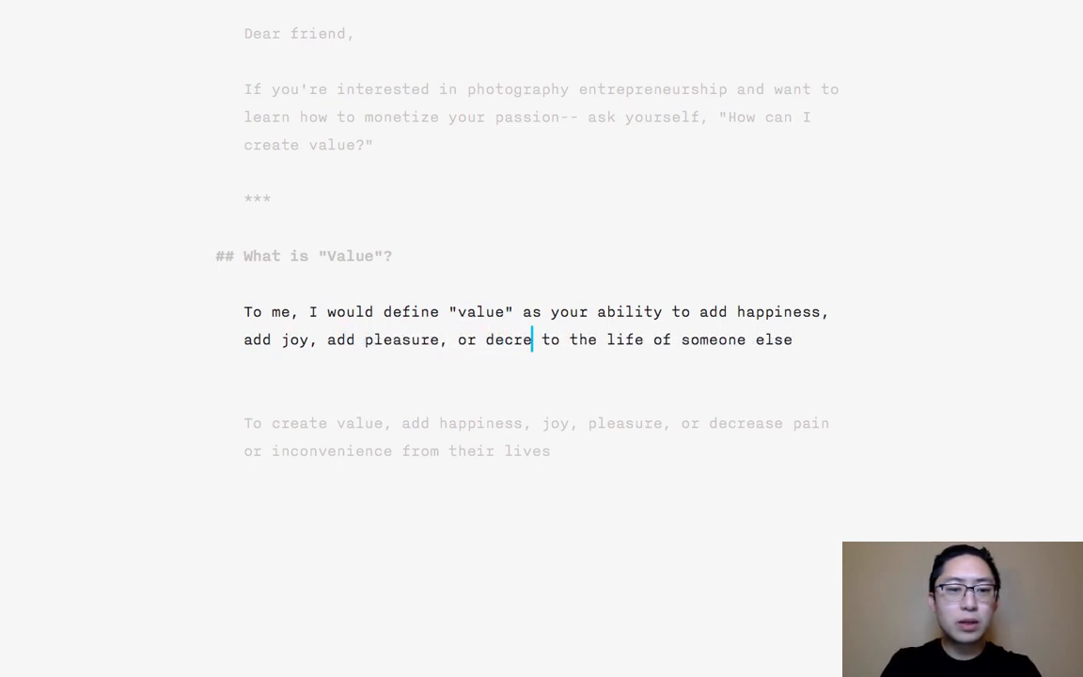
{"action": "type", "text": "in or decrease inc"}
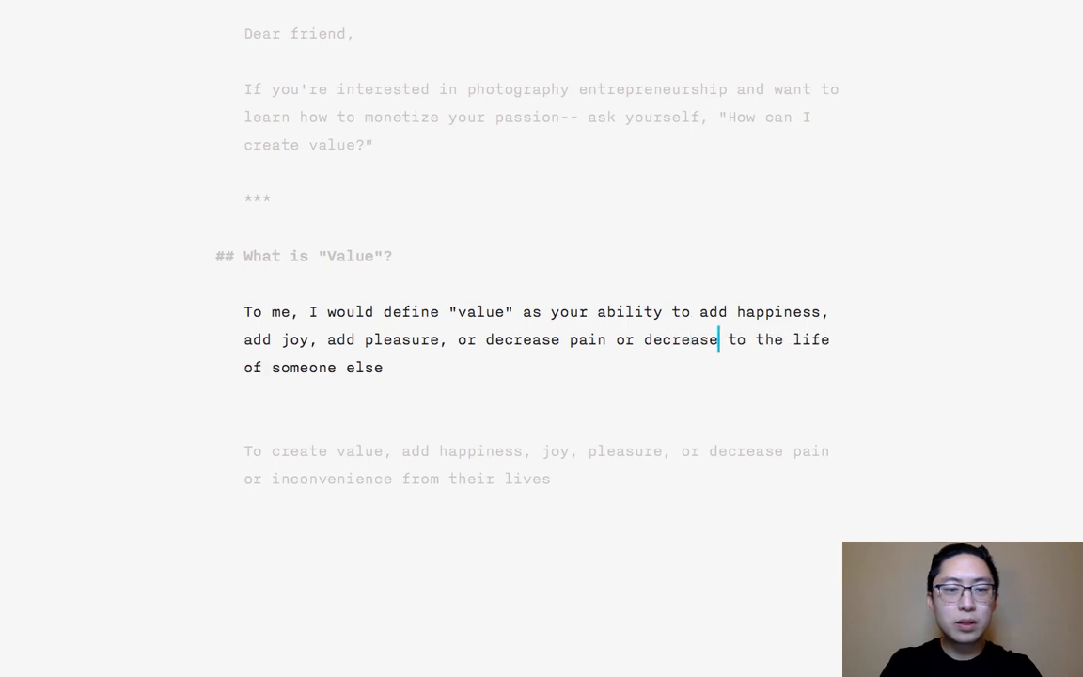
{"action": "type", "text": "onvenience from the "}
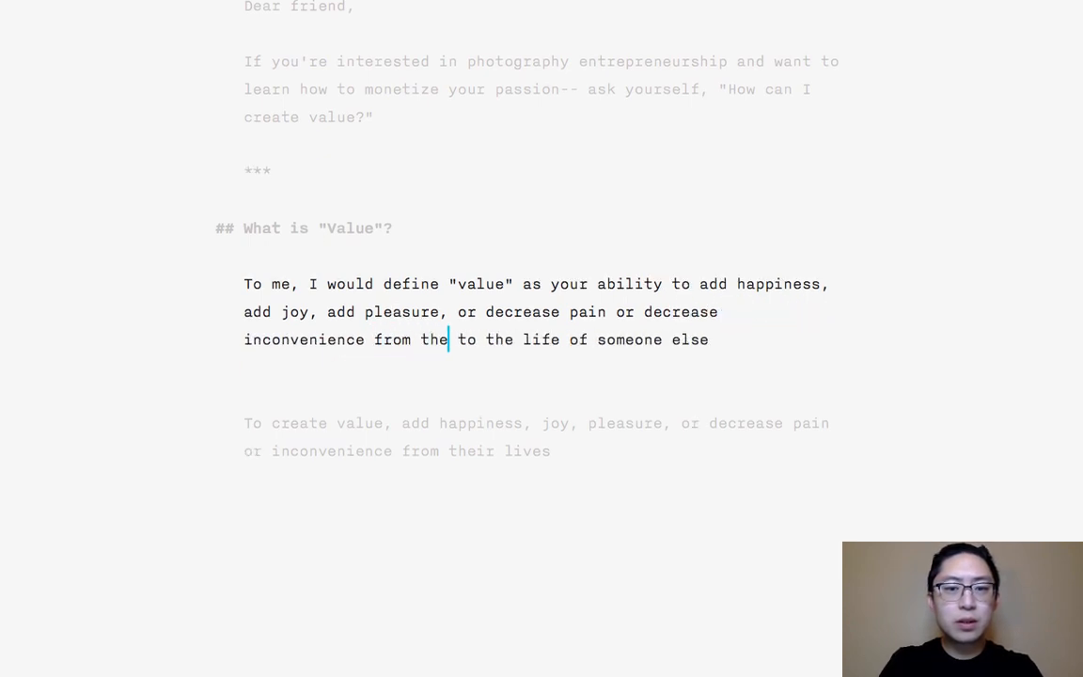
{"action": "type", "text": "life of someone else."}
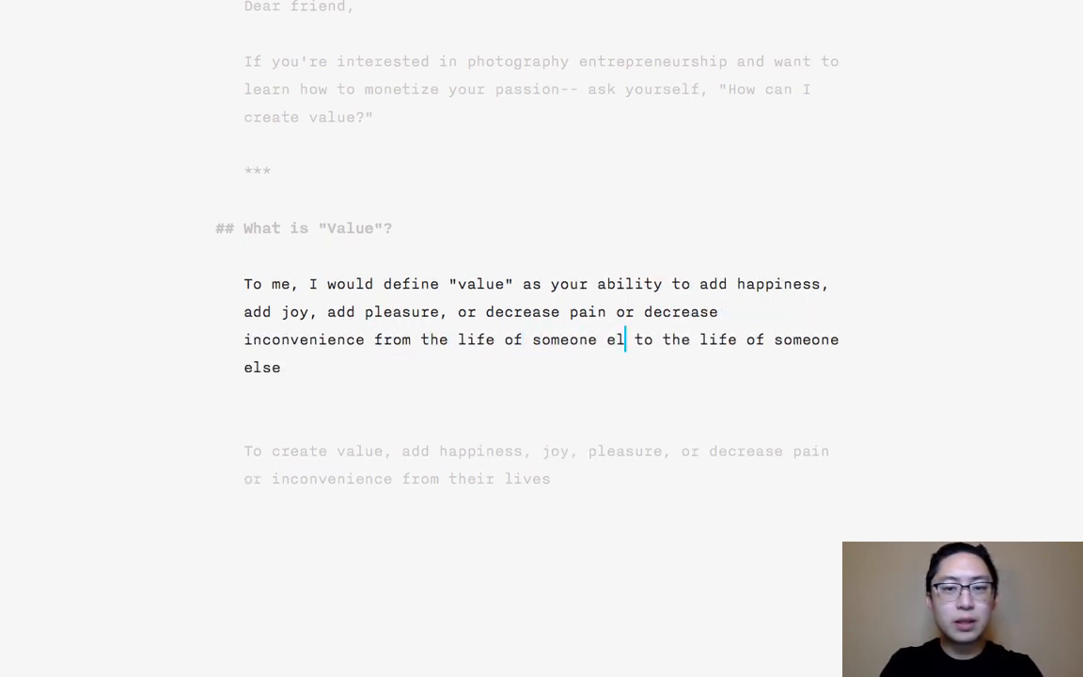
- Delete the leftover "to the life of someone else" and the old note paragraph below, and start a new paragraph
{"action": "key", "text": "shift+alt+Down"}
{"action": "key", "text": "shift+alt+Down"}
{"action": "key", "text": "BackSpace"}
{"action": "key", "text": "Return"}
{"action": "key", "text": "Return"}
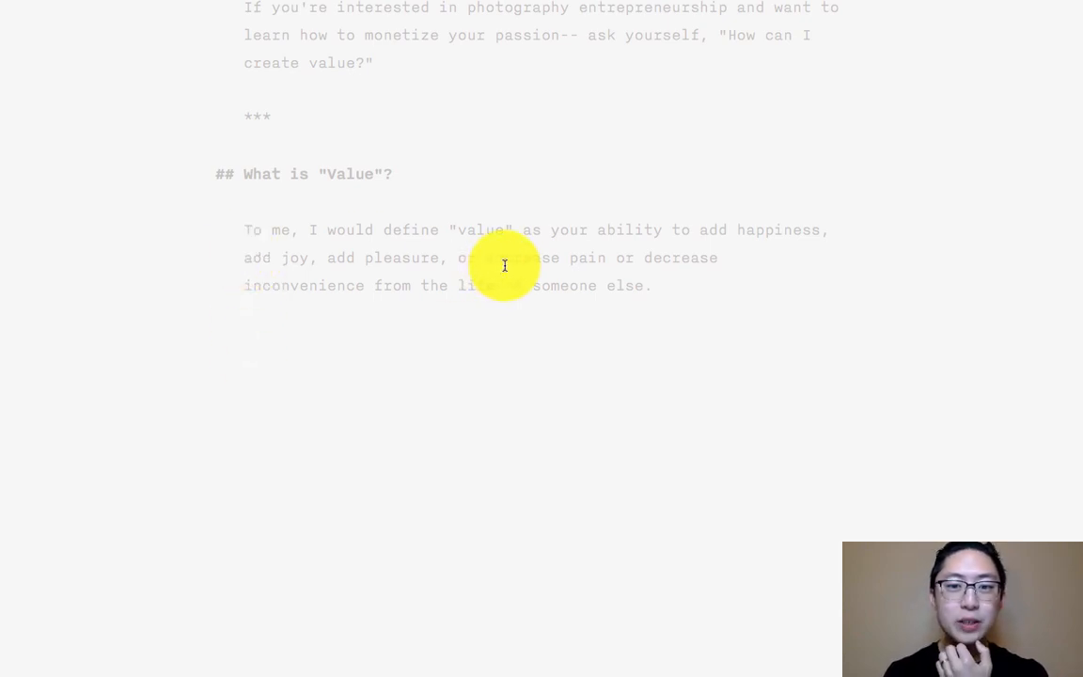
- Make the definition bold from "value" through "someone else." by enclosing it in double asterisks (**)
{"action": "left_click", "coordinate": [448, 230]}
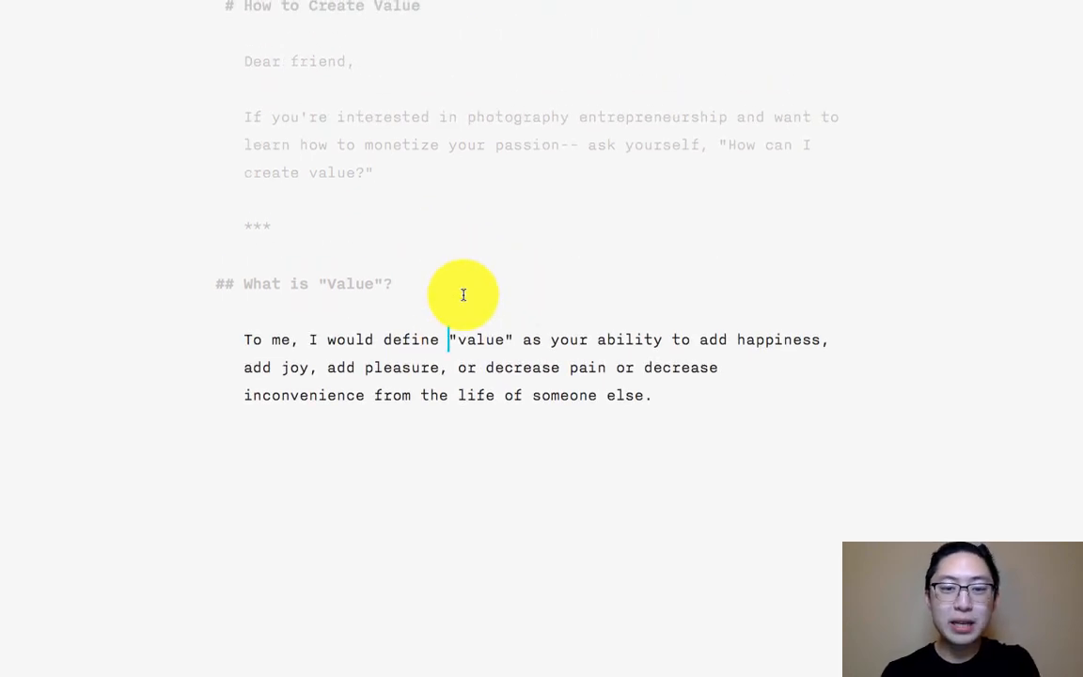
{"action": "type", "text": "**"}
{"action": "key", "text": "Down"}
{"action": "key", "text": "Down"}
{"action": "key", "text": "Down"}
{"action": "key", "text": "Left"}
{"action": "type", "text": "*"}
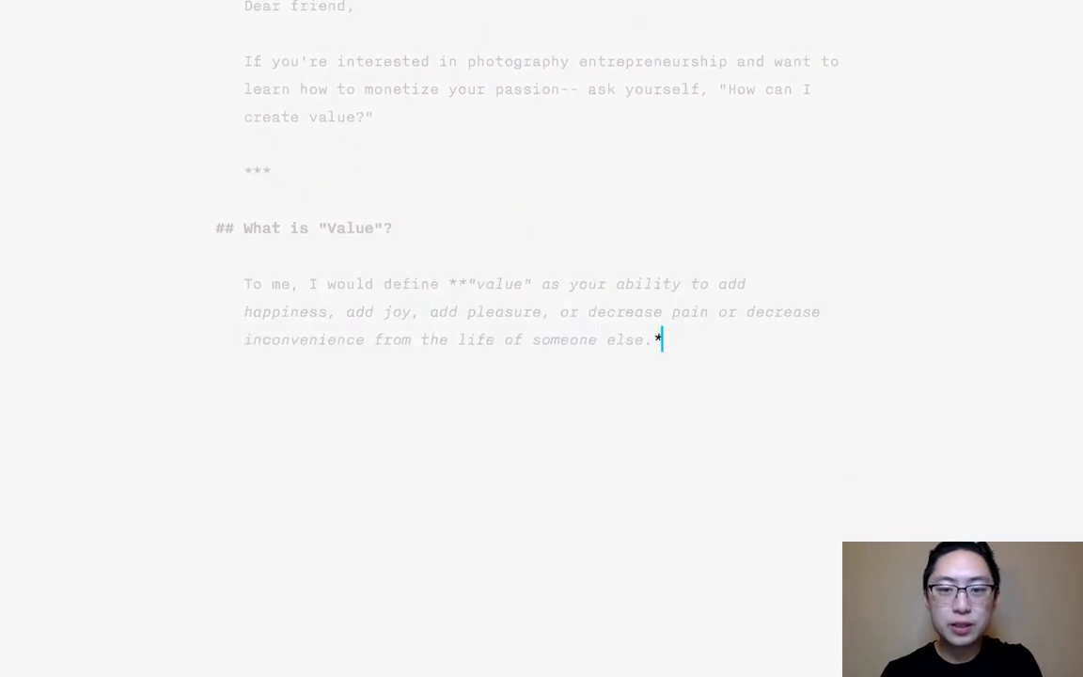
{"action": "type", "text": "*"}
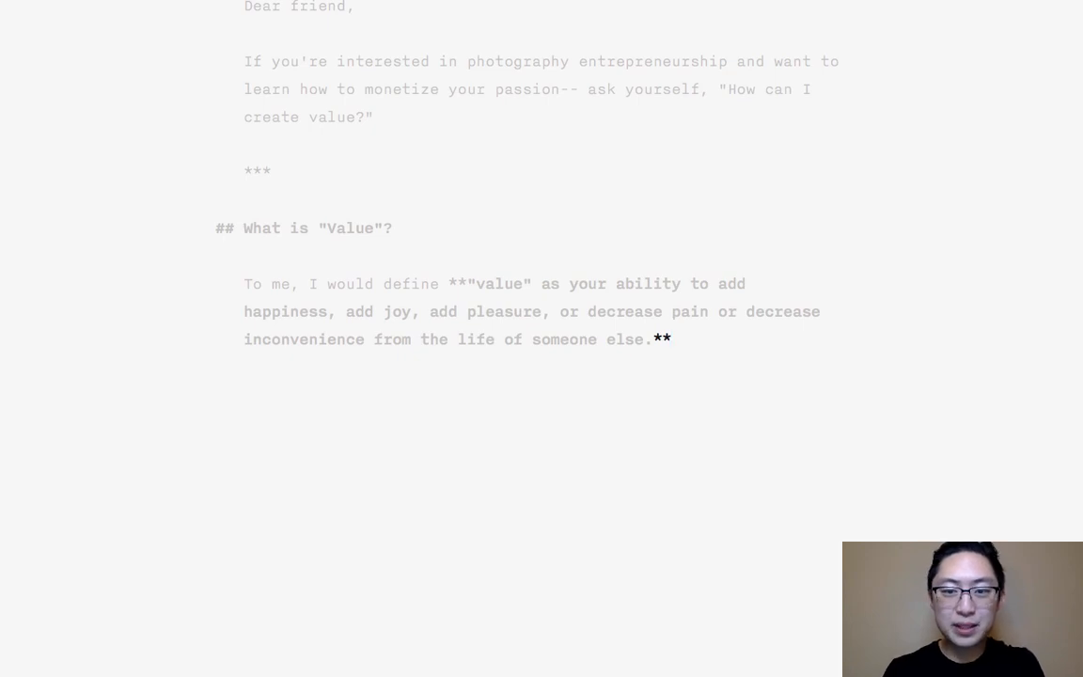
- Replace the double asterisks around the definition with the HTML tags <b> and </b>
{"action": "key", "text": "shift+Left"}
{"action": "key", "text": "shift+Left"}
{"action": "type", "text": "<"}
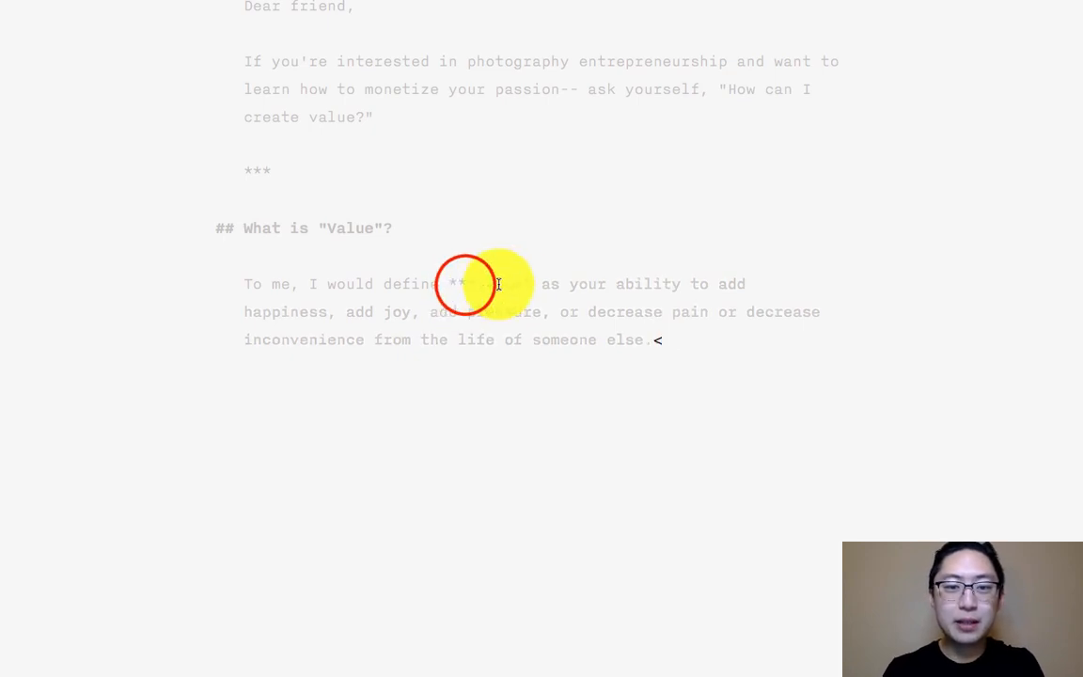
{"action": "left_click", "coordinate": [465, 284]}
{"action": "key", "text": "shift+Left"}
{"action": "key", "text": "shift+Left"}
{"action": "type", "text": "<b>"}
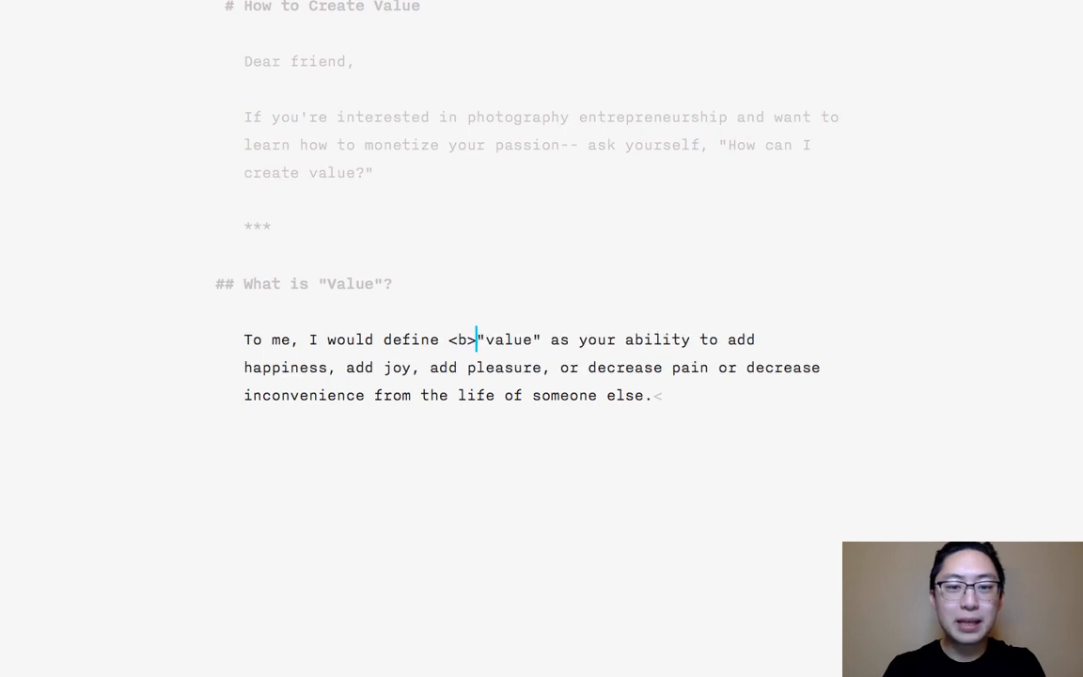
{"action": "left_click", "coordinate": [668, 404]}
{"action": "type", "text": "/b>"}
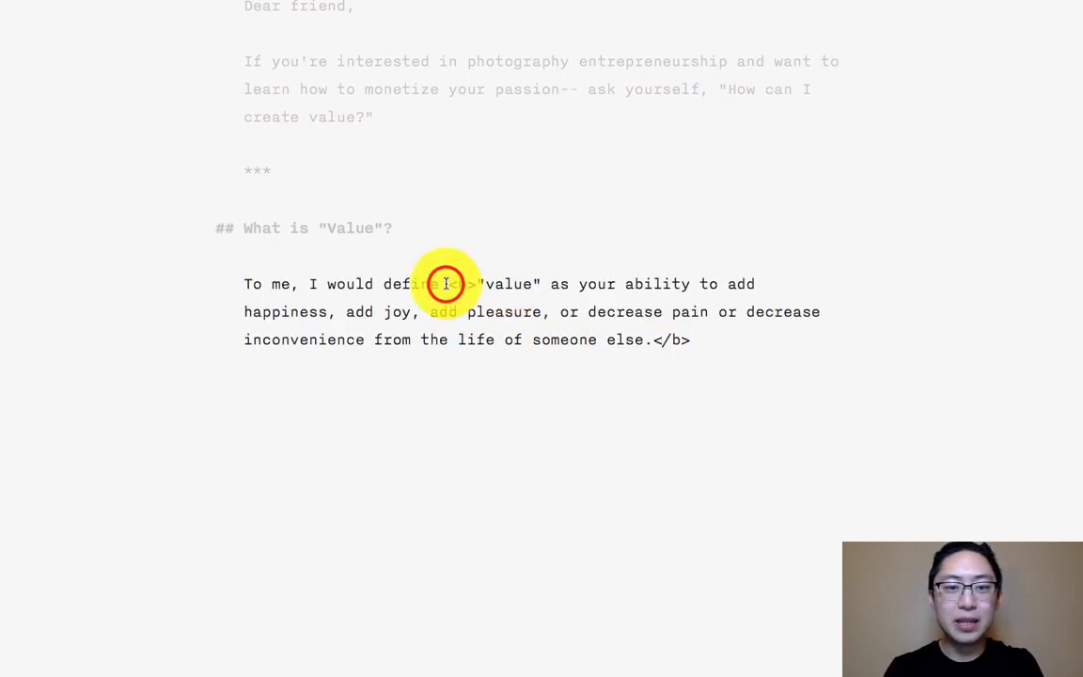
- Change the HTML bold tags around the definition to <strong> and </strong>
{"action": "left_click_drag", "start_coordinate": [449, 283], "coordinate": [739, 345]}
{"action": "double_click", "coordinate": [465, 295]}
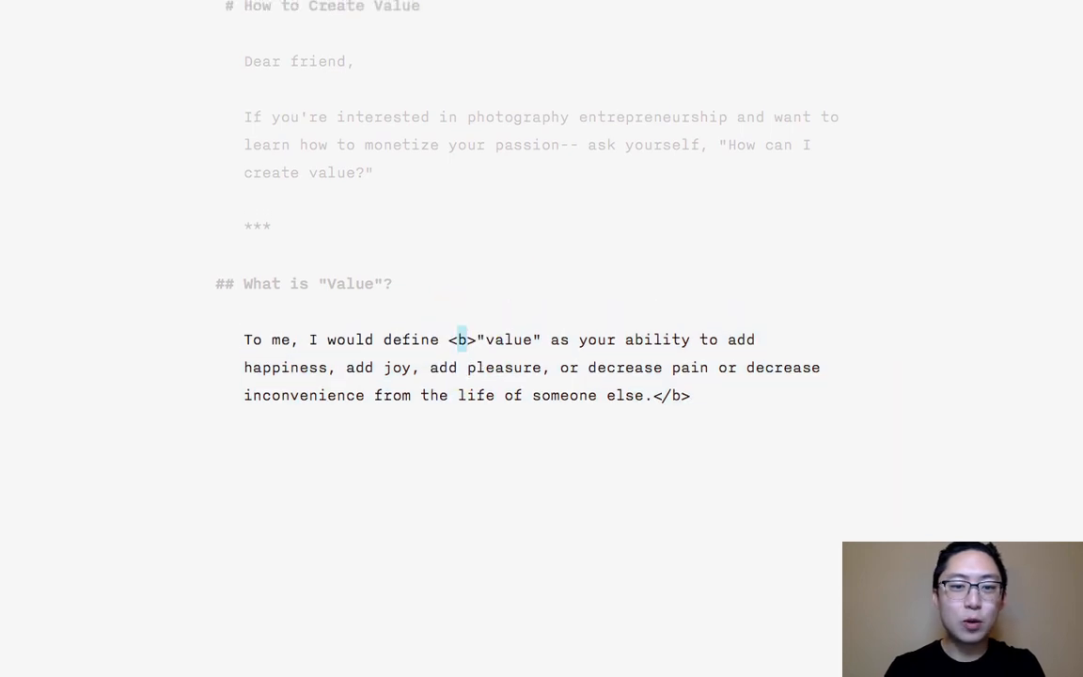
{"action": "type", "text": "strong"}
{"action": "left_click", "coordinate": [689, 395]}
{"action": "key", "text": "BackSpace"}
{"action": "key", "text": "BackSpace"}
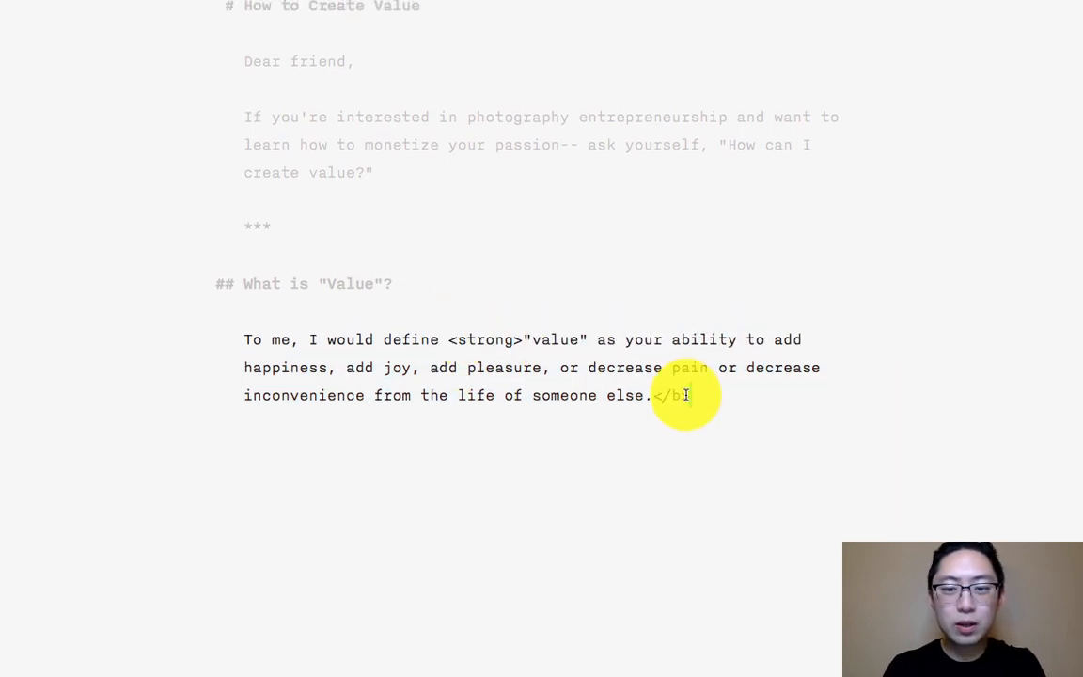
{"action": "type", "text": "strong>"}
- Replace the strong tags around the definition with double asterisks (**) again
{"action": "key", "text": "BackSpace"}
{"action": "key", "text": "BackSpace"}
{"action": "key", "text": "BackSpace"}
{"action": "key", "text": "BackSpace"}
{"action": "key", "text": "BackSpace"}
{"action": "key", "text": "BackSpace"}
{"action": "key", "text": "BackSpace"}
{"action": "key", "text": "BackSpace"}
{"action": "key", "text": "BackSpace"}
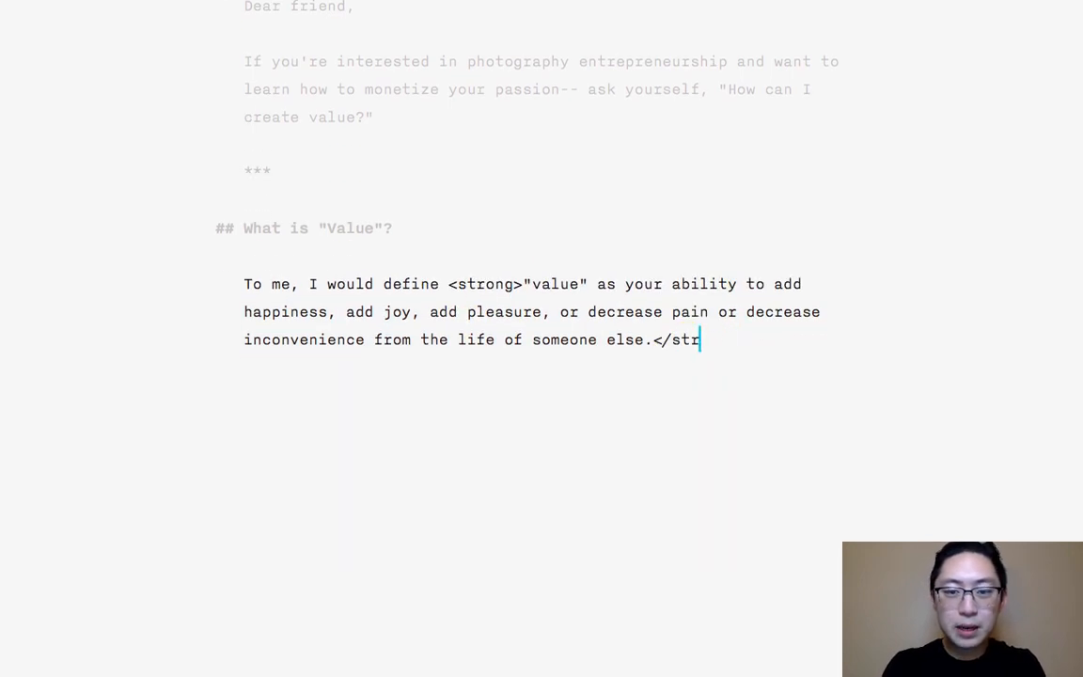
{"action": "type", "text": "**"}
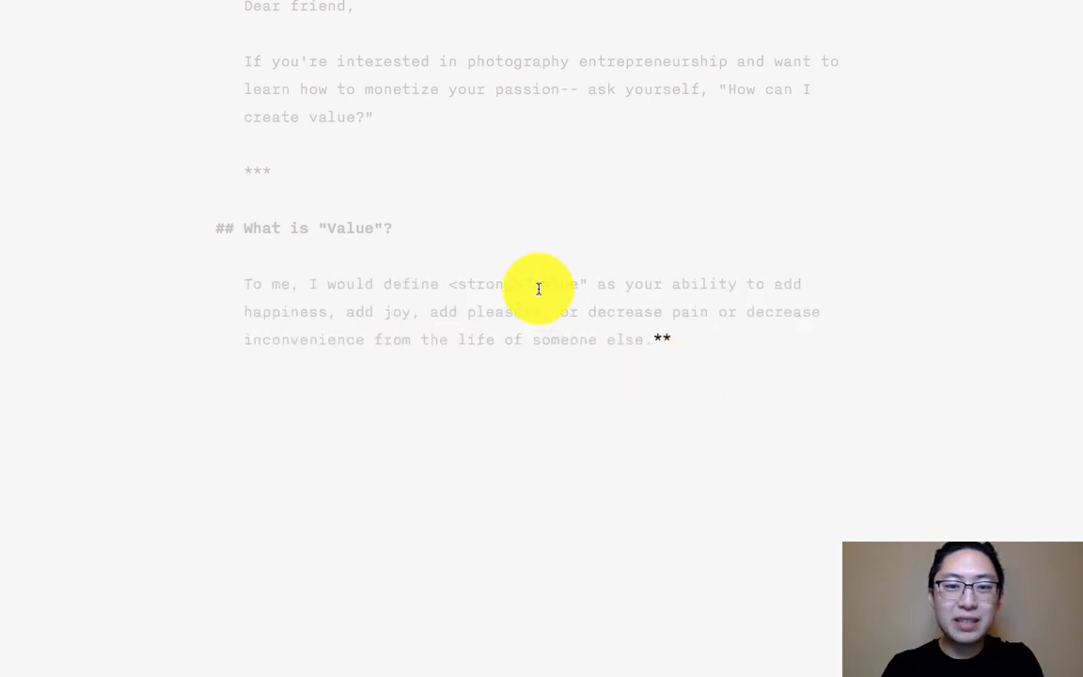
{"action": "left_click", "coordinate": [522, 288]}
{"action": "key", "text": "BackSpace"}
{"action": "key", "text": "BackSpace"}
{"action": "key", "text": "BackSpace"}
{"action": "key", "text": "BackSpace"}
{"action": "key", "text": "BackSpace"}
{"action": "key", "text": "BackSpace"}
{"action": "key", "text": "BackSpace"}
{"action": "key", "text": "BackSpace"}
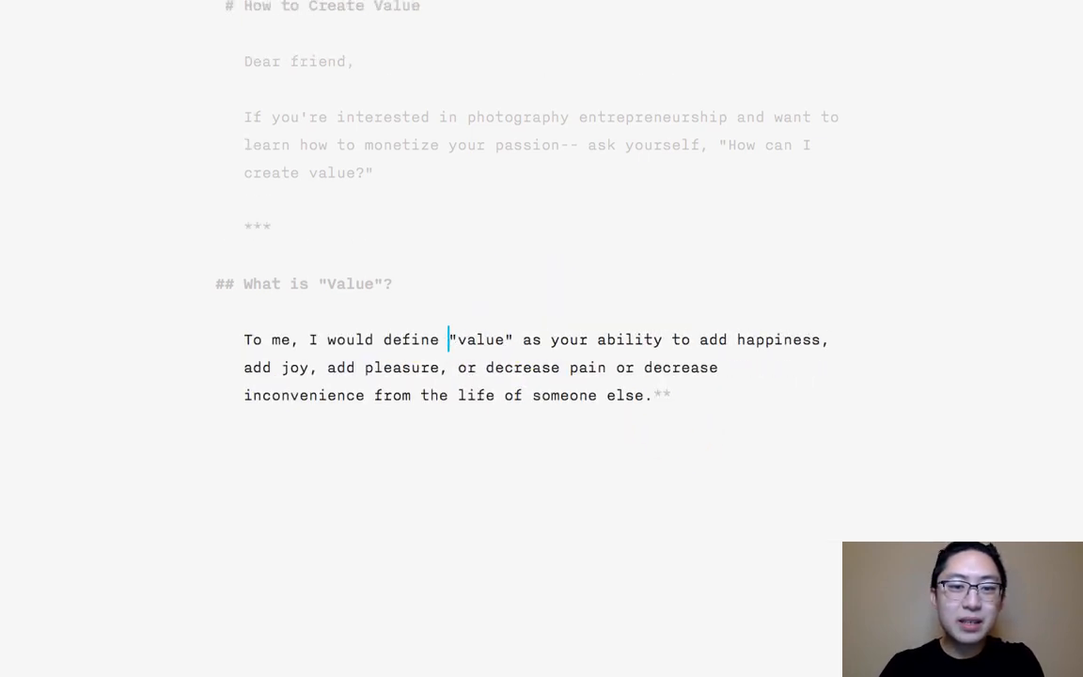
{"action": "type", "text": "**"}
- Add the second-level heading "## Why is "Value" important?" at the end of the article
{"action": "key", "text": "super+Down"}
{"action": "key", "text": "Return"}
{"action": "key", "text": "Return"}
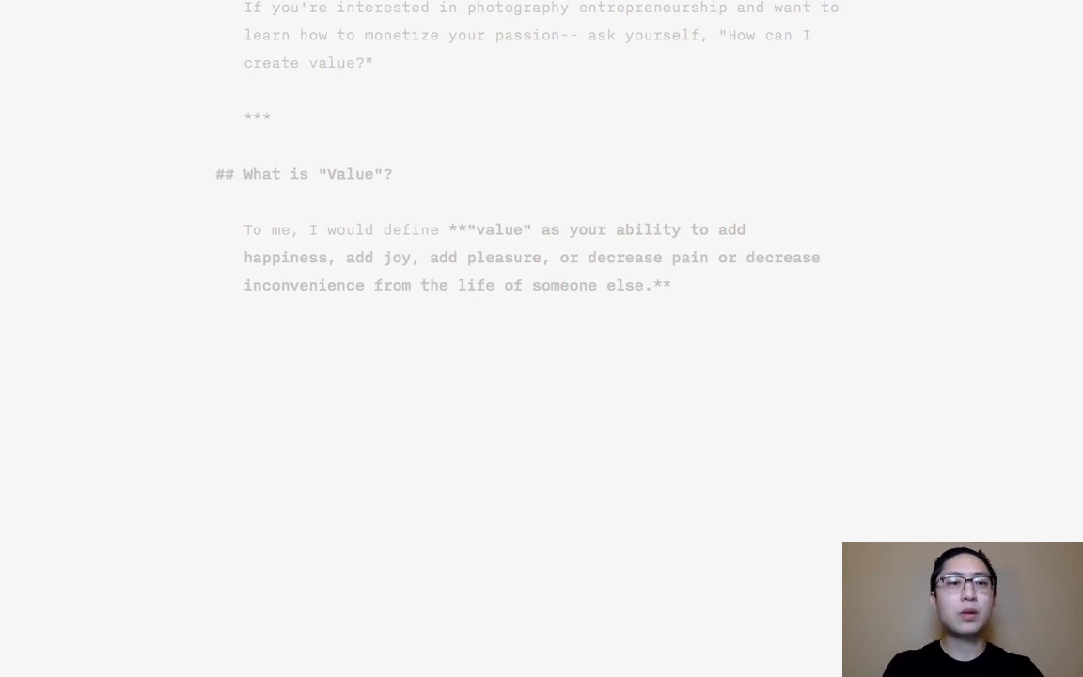
{"action": "type", "text": "## Why is V"}
{"action": "key", "text": "BackSpace"}
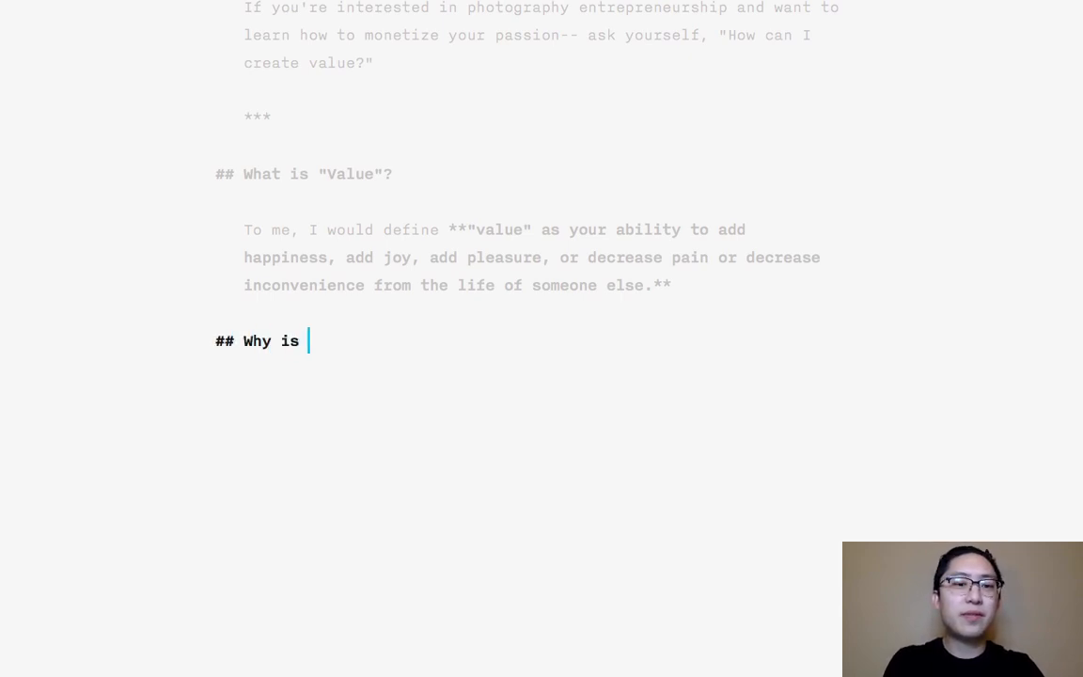
{"action": "type", "text": "\"Value\" im"}
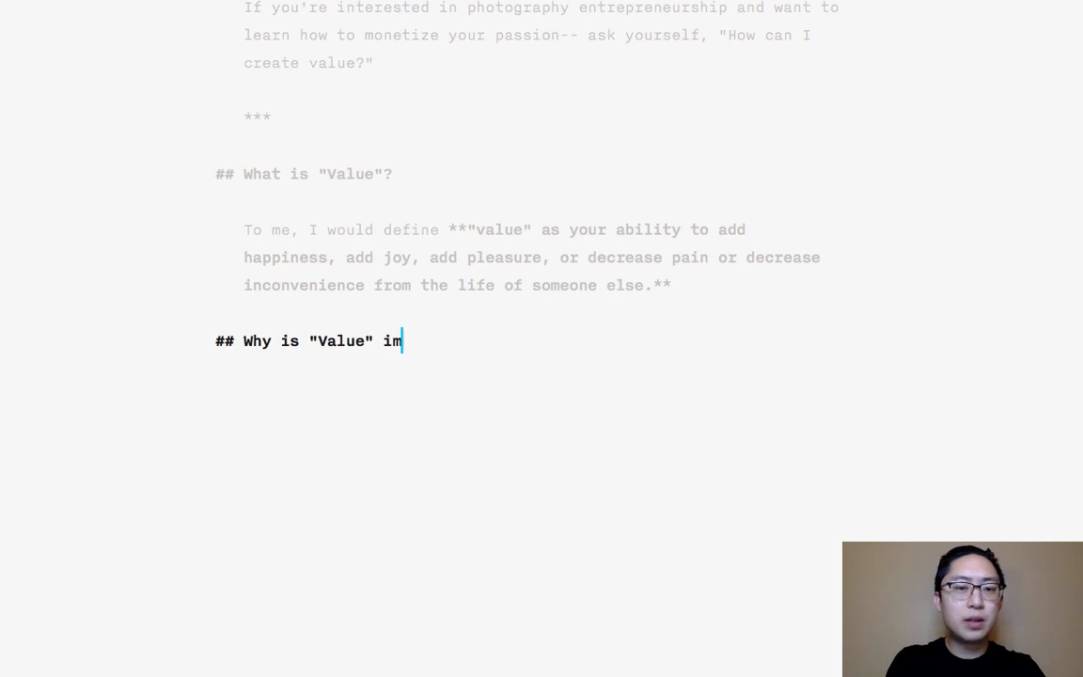
{"action": "type", "text": "portant?"}
- Start the section under the last heading with "If you're an entrepreneur and trying to make money, this is my simple formula:"
{"action": "key", "text": "Return"}
{"action": "key", "text": "Return"}
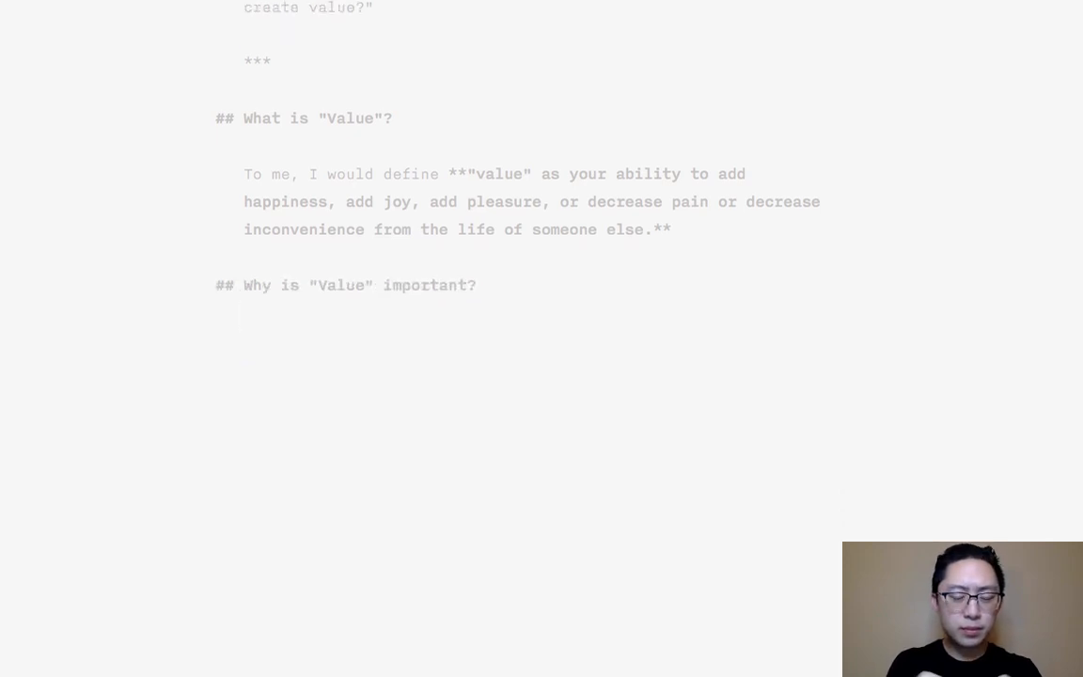
{"action": "type", "text": "If you're a "}
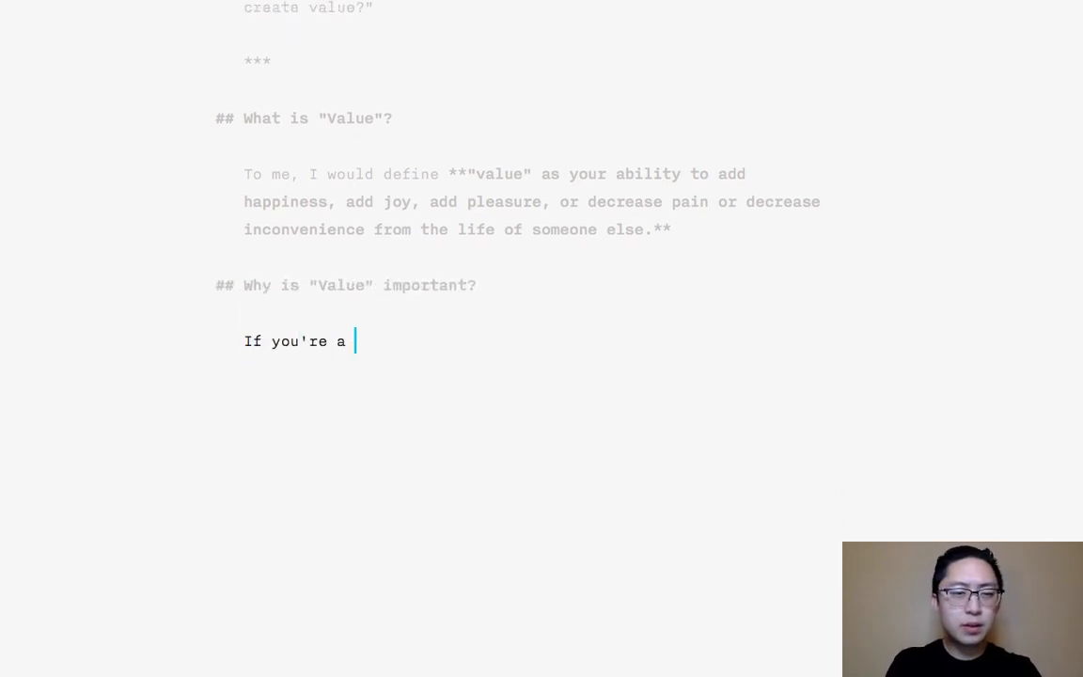
{"action": "type", "text": "n entrepreneur and "}
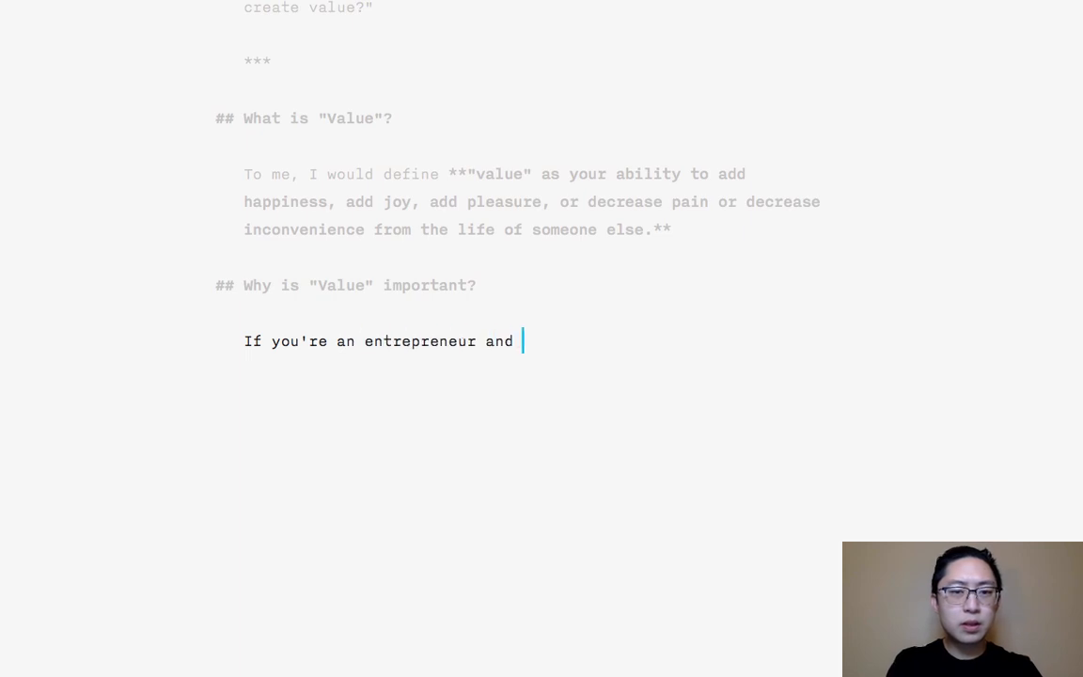
{"action": "type", "text": "trying to make money,"}
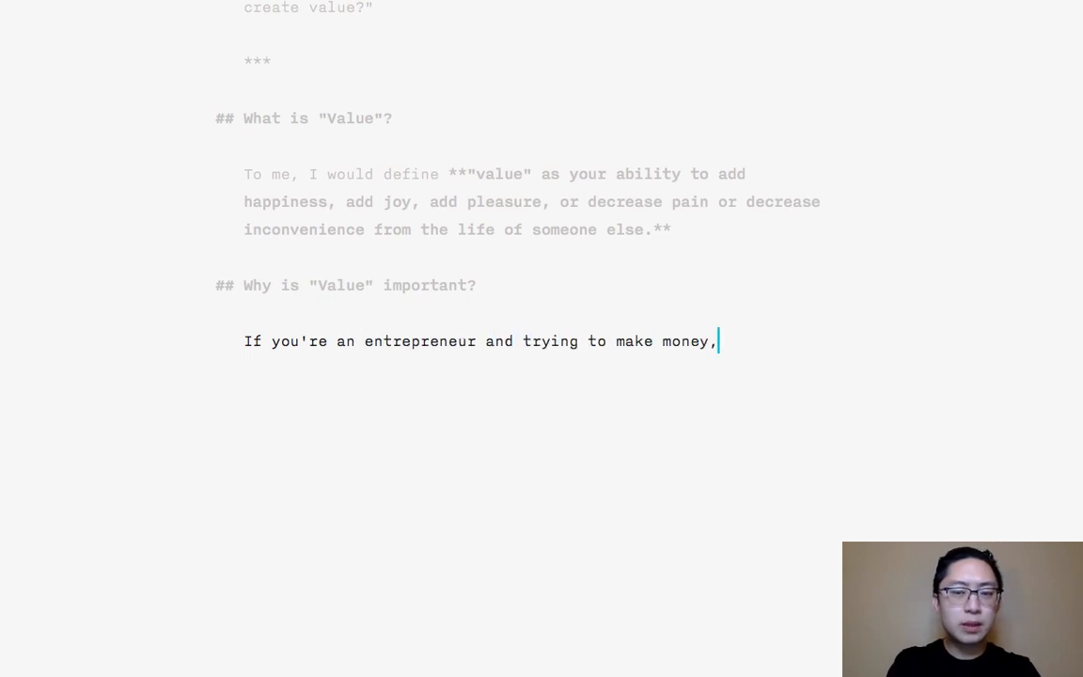
{"action": "type", "text": " this i sm"}
{"action": "key", "text": "BackSpace"}
{"action": "key", "text": "BackSpace"}
{"action": "key", "text": "BackSpace"}
{"action": "type", "text": "s "}
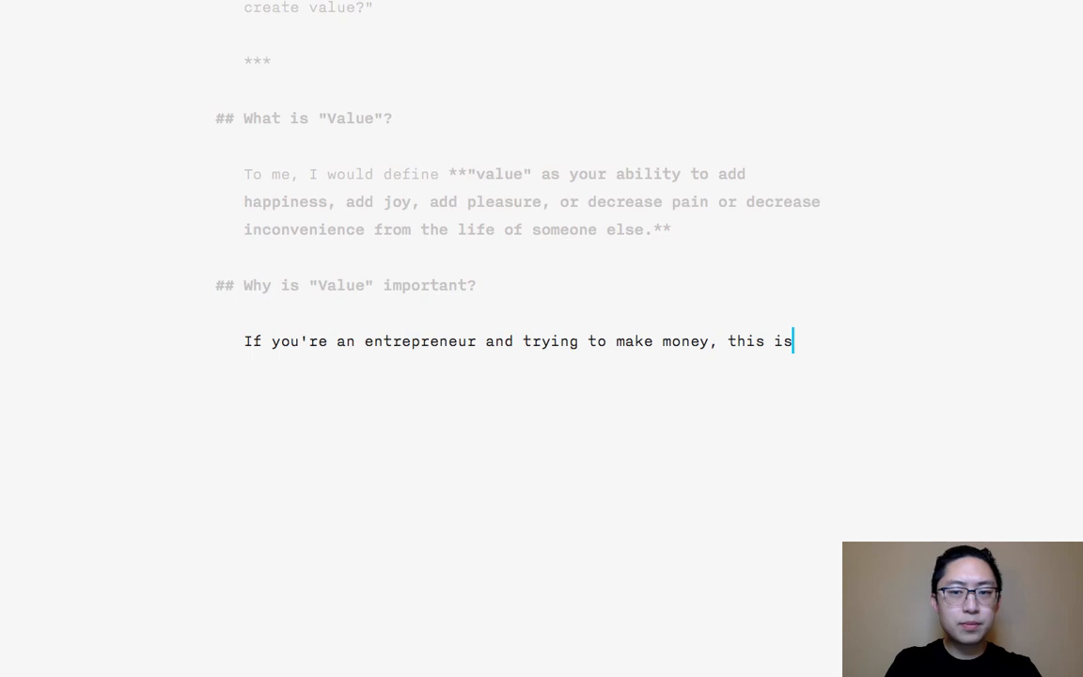
{"action": "type", "text": "my simple formula:"}
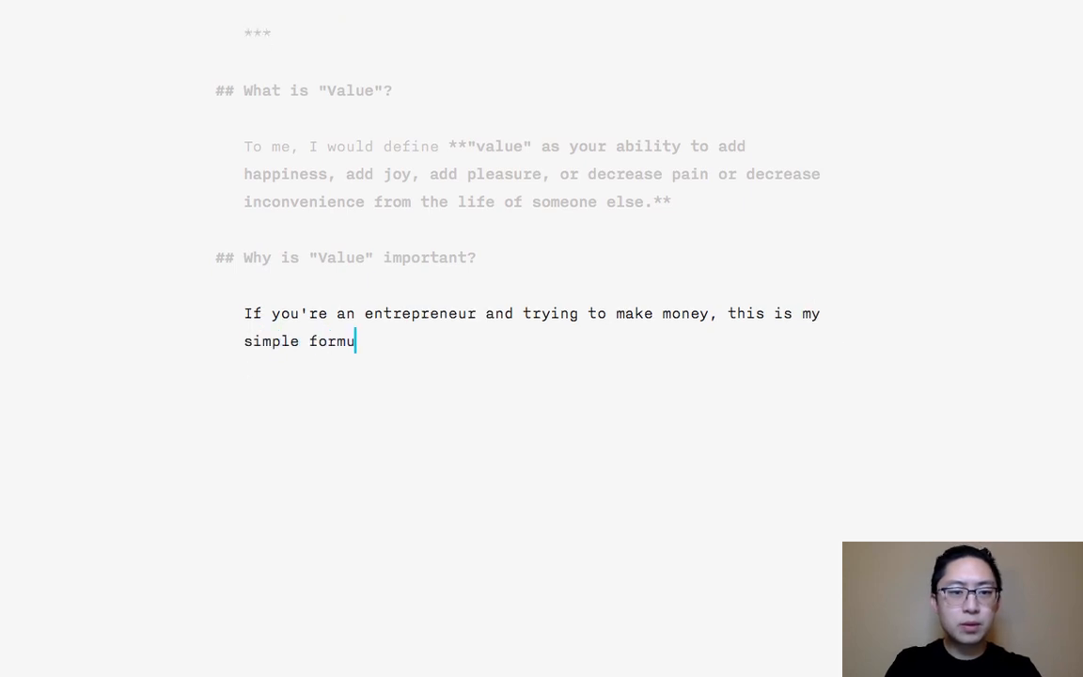
- Add the Markdown block quote "> Create a product or offer a service that adds value to the life of your customer/consumer/student."
{"action": "key", "text": "Return"}
{"action": "key", "text": "Return"}
{"action": "type", "text": "> Cre"}
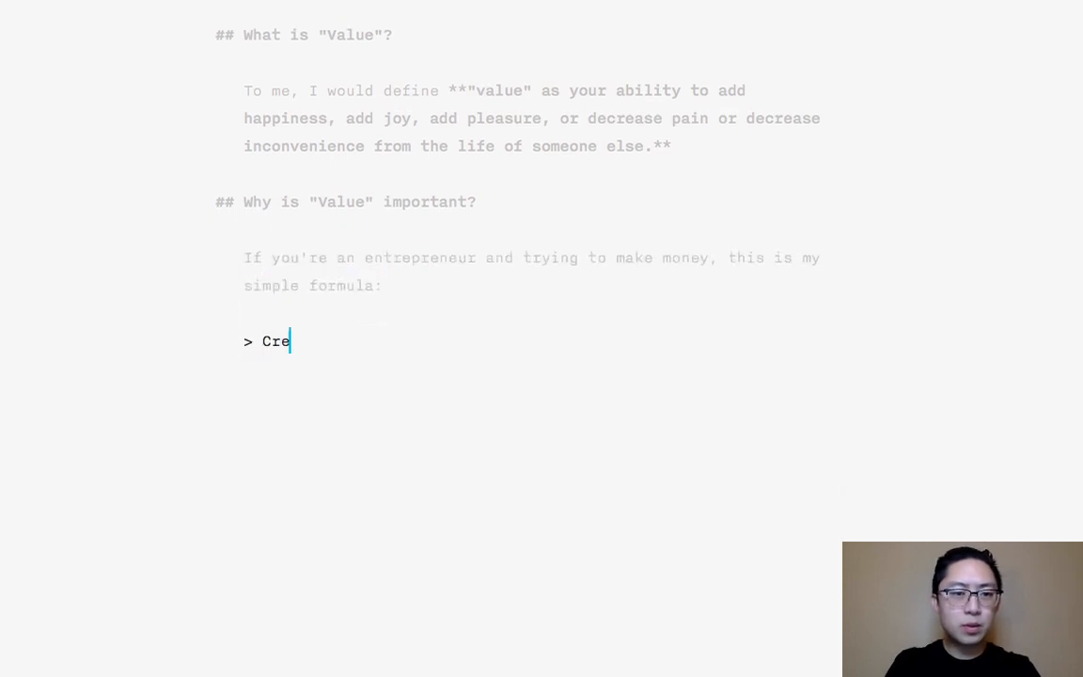
{"action": "type", "text": "ate a product or off"}
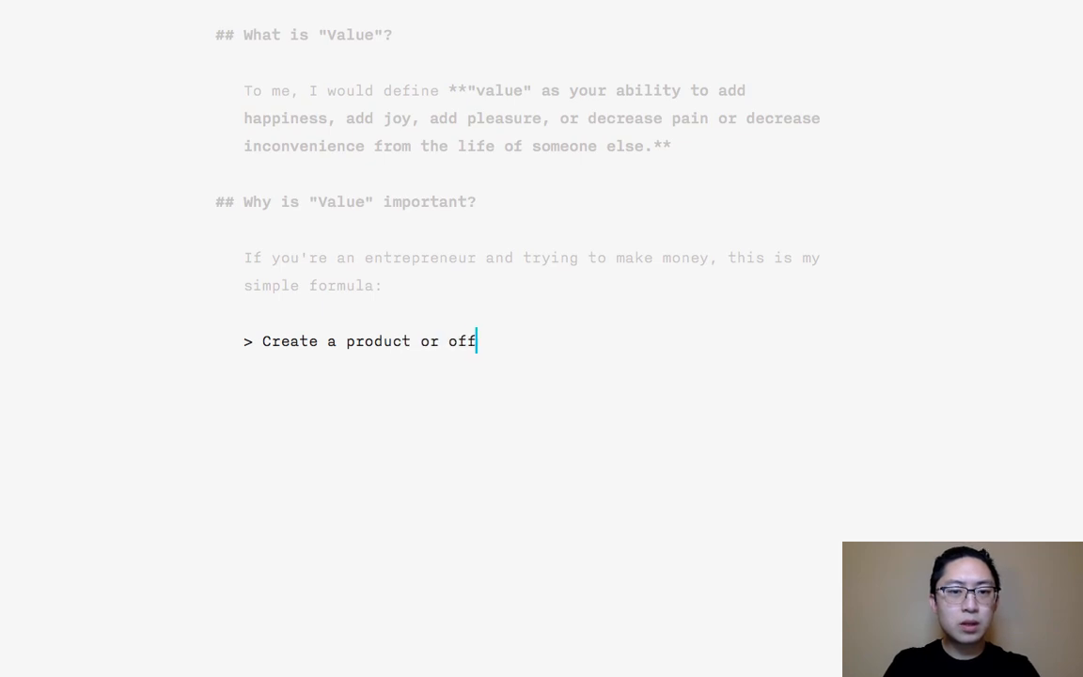
{"action": "type", "text": "er a service"}
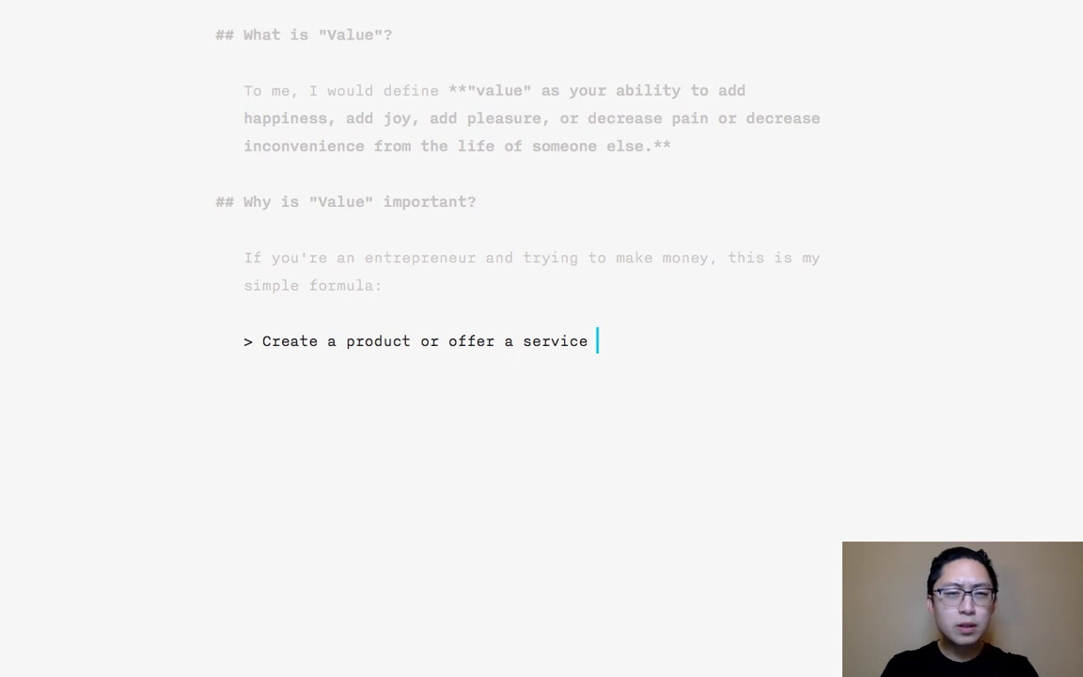
{"action": "type", "text": "that add"}
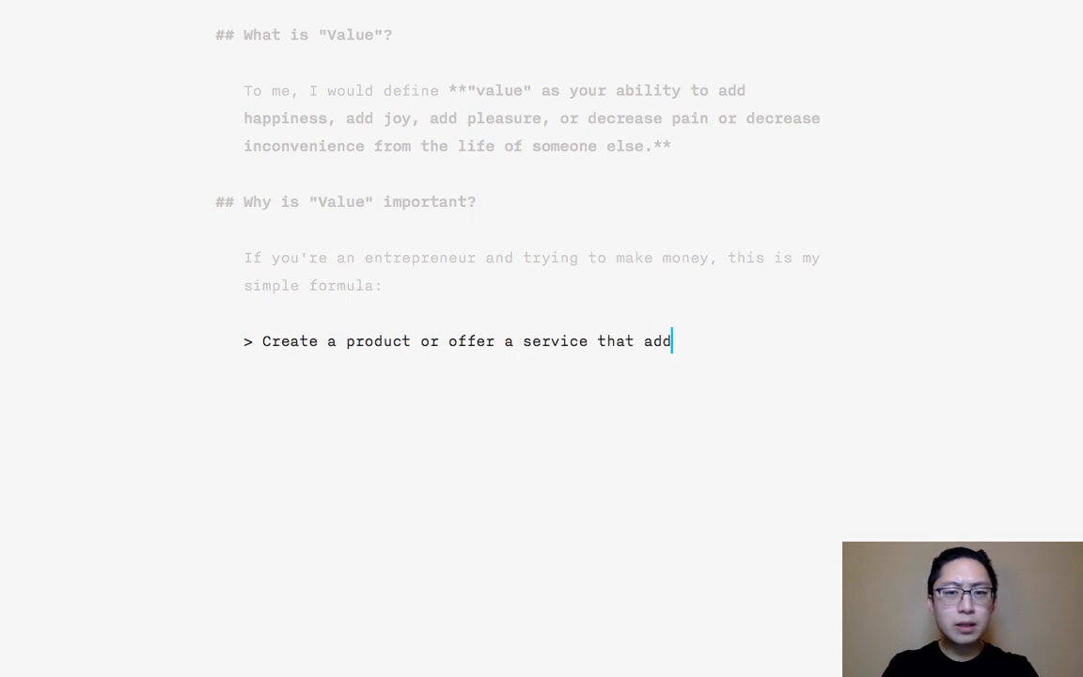
{"action": "type", "text": "s value to the life of you"}
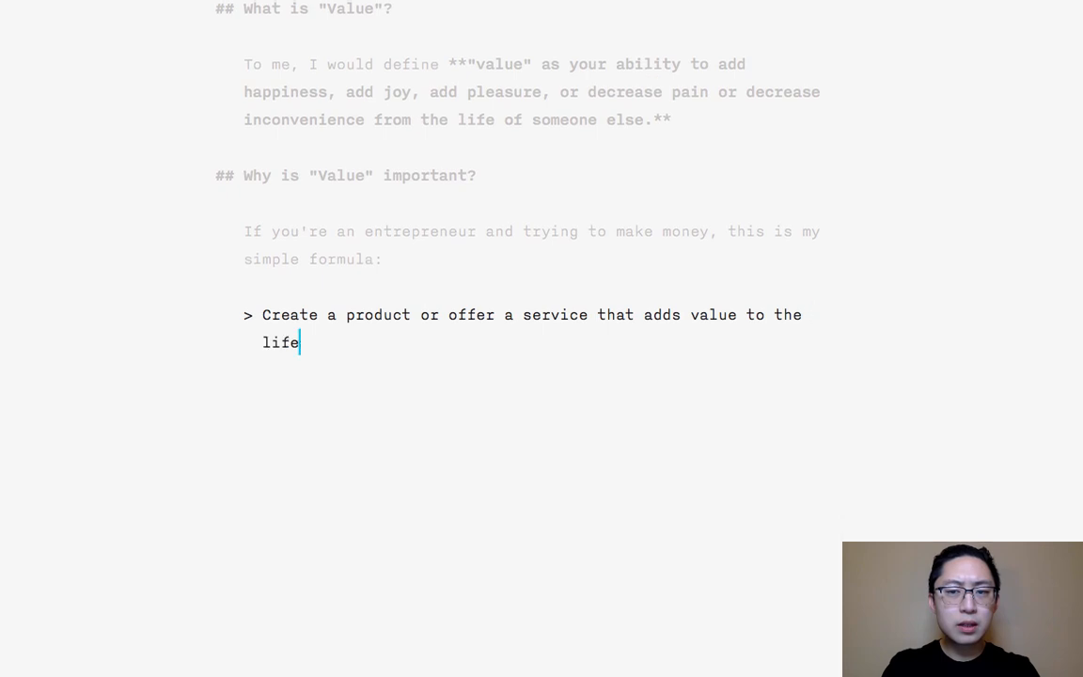
{"action": "key", "text": "BackSpace"}
{"action": "key", "text": "BackSpace"}
{"action": "key", "text": "BackSpace"}
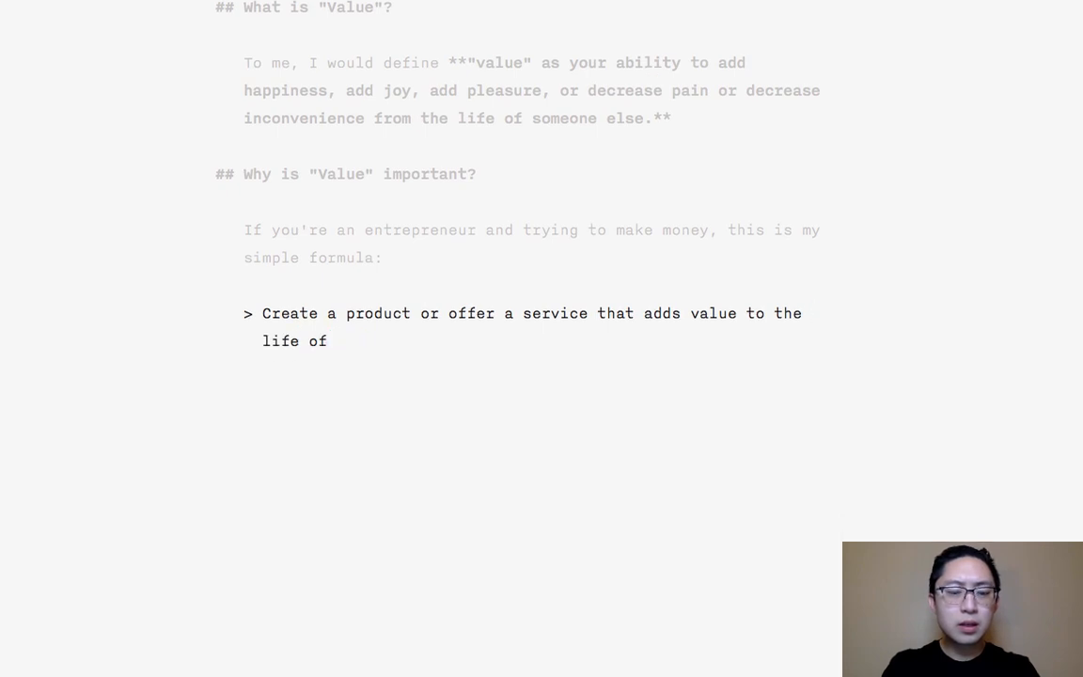
{"action": "type", "text": "your customer/cons"}
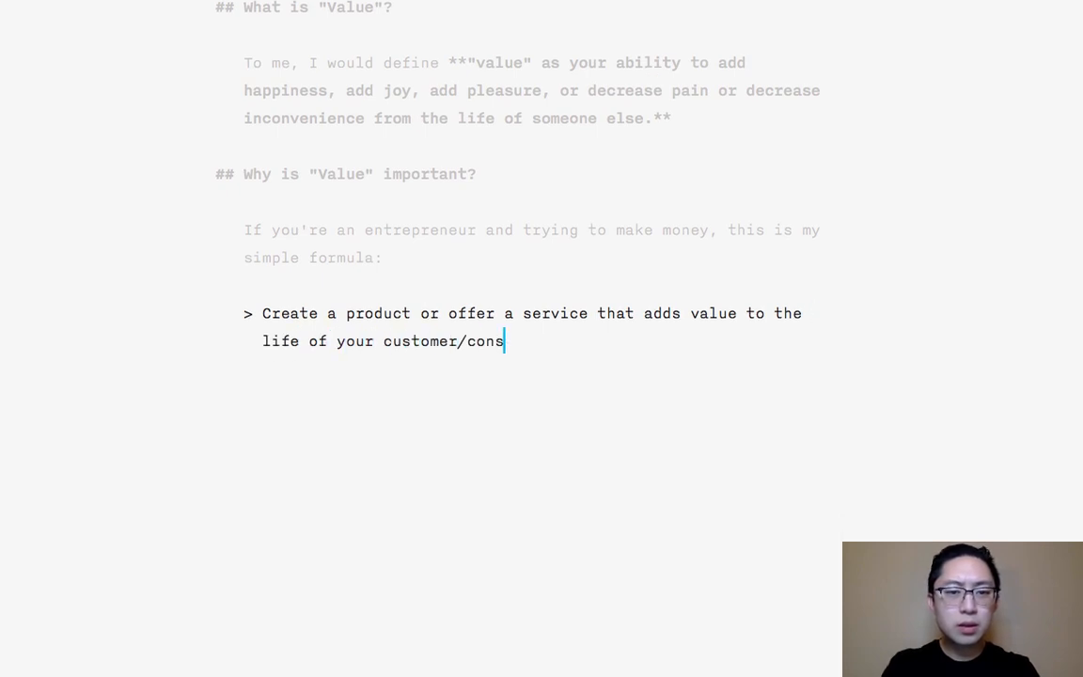
{"action": "type", "text": "umer/student/"}
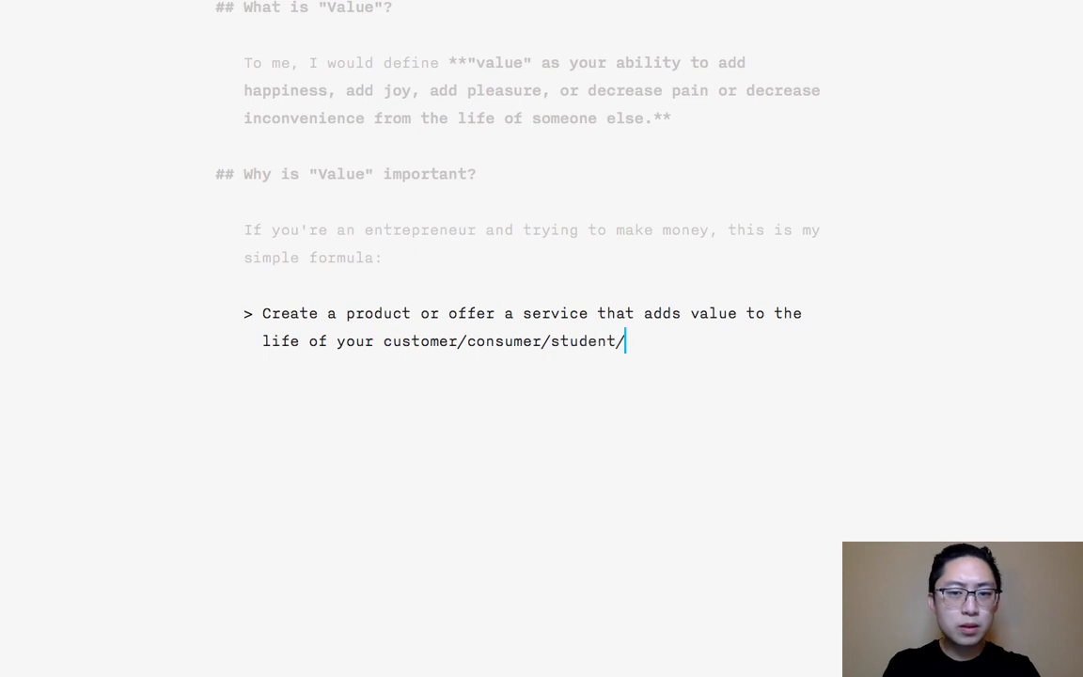
{"action": "type", "text": "."}
{"action": "key", "text": "Return"}
{"action": "key", "text": "Return"}
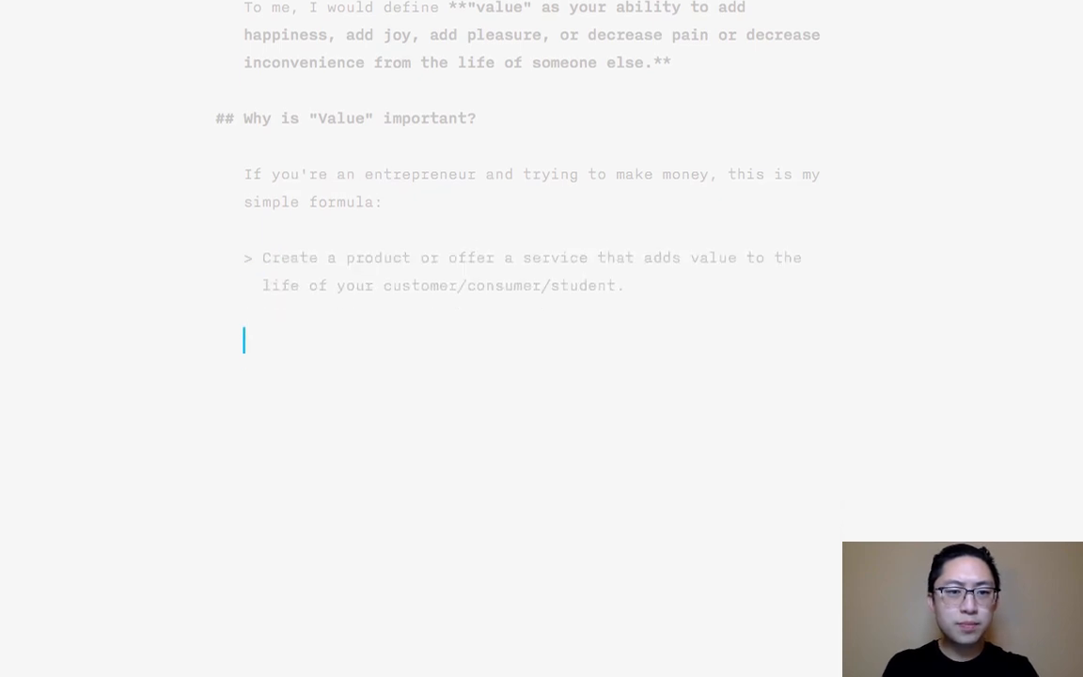
{"action": "key", "text": "Up"}
{"action": "key", "text": "Up"}
{"action": "key", "text": "Up"}
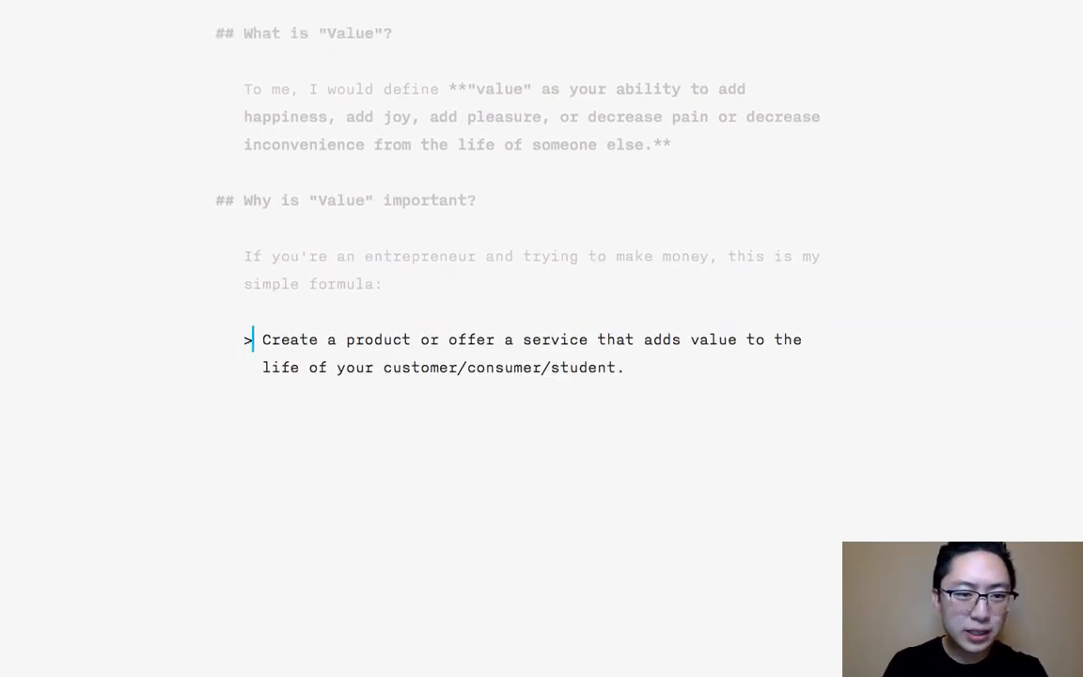
{"action": "key", "text": "shift+Home"}
{"action": "key", "text": "super+c"}
{"action": "key", "text": "Down"}
{"action": "key", "text": "Down"}
{"action": "key", "text": "Down"}
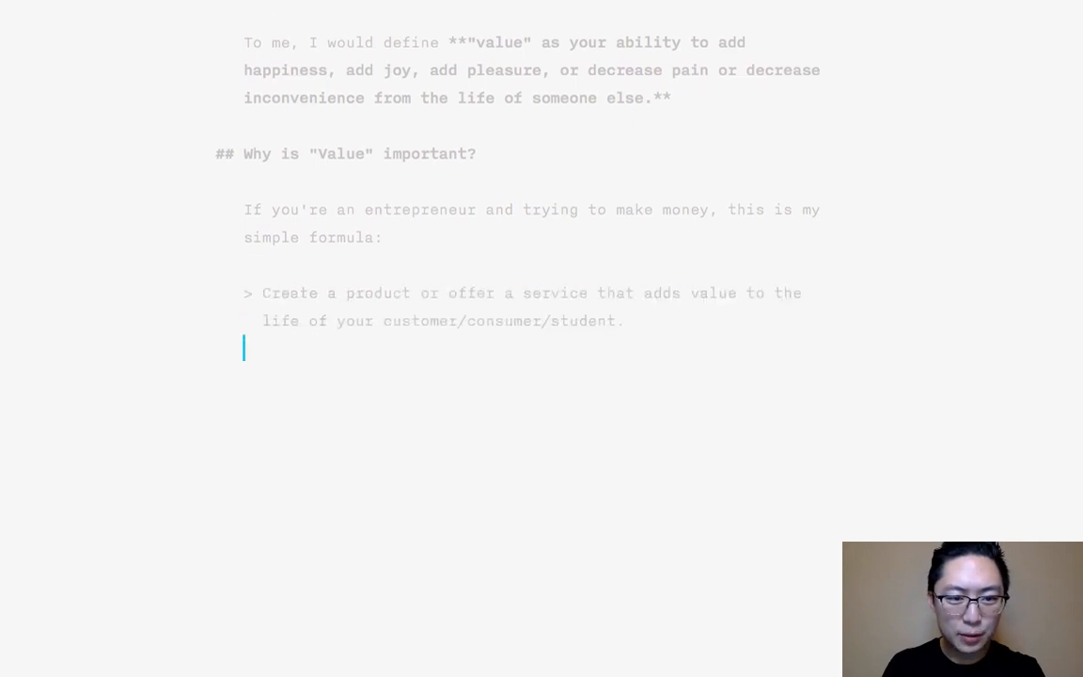
{"action": "key", "text": "super+v"}
{"action": "key", "text": "BackSpace"}
{"action": "key", "text": "BackSpace"}
{"action": "key", "text": "BackSpace"}
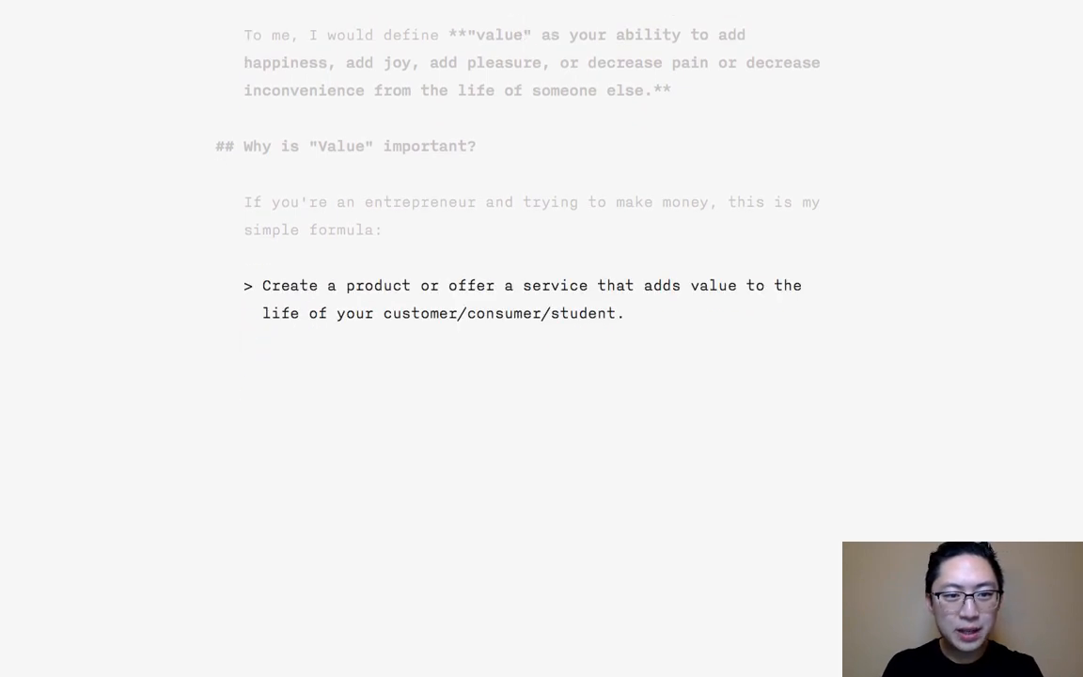
{"action": "key", "text": "Return"}
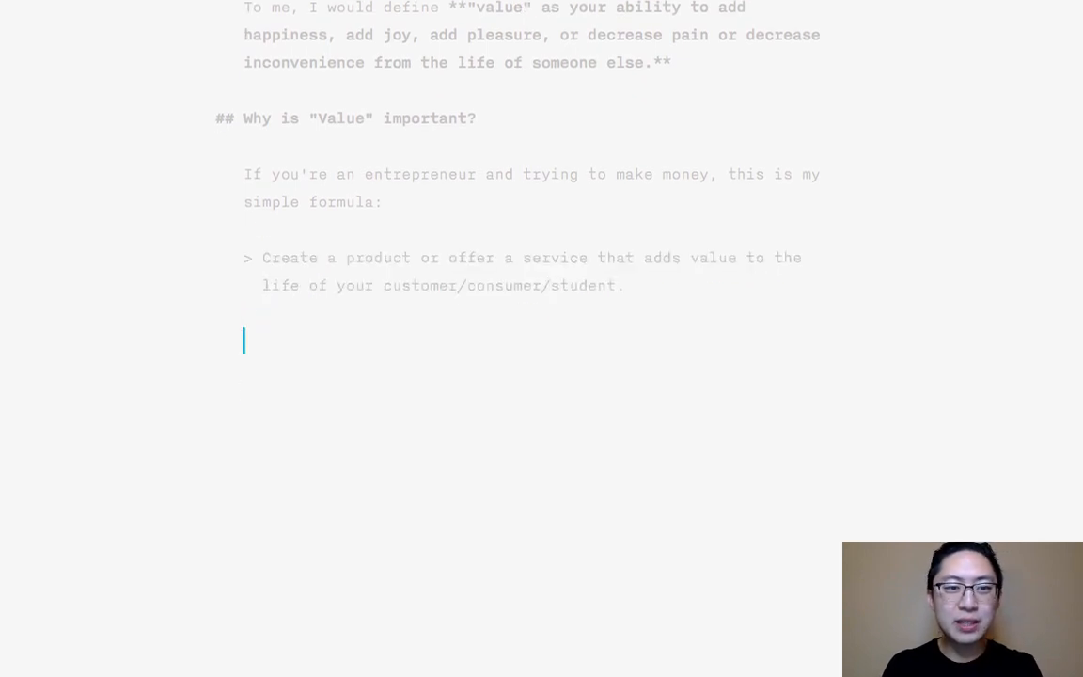
- Try to enclose the block quote's sentence in double quotation marks
{"action": "left_click", "coordinate": [251, 266]}
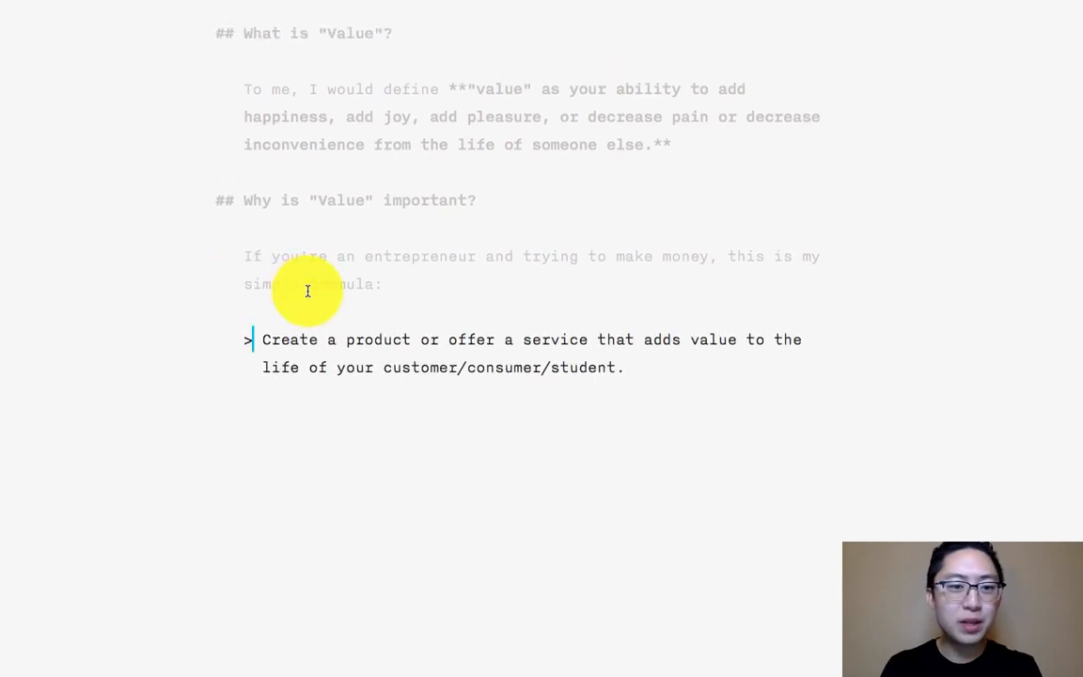
{"action": "type", "text": "\""}
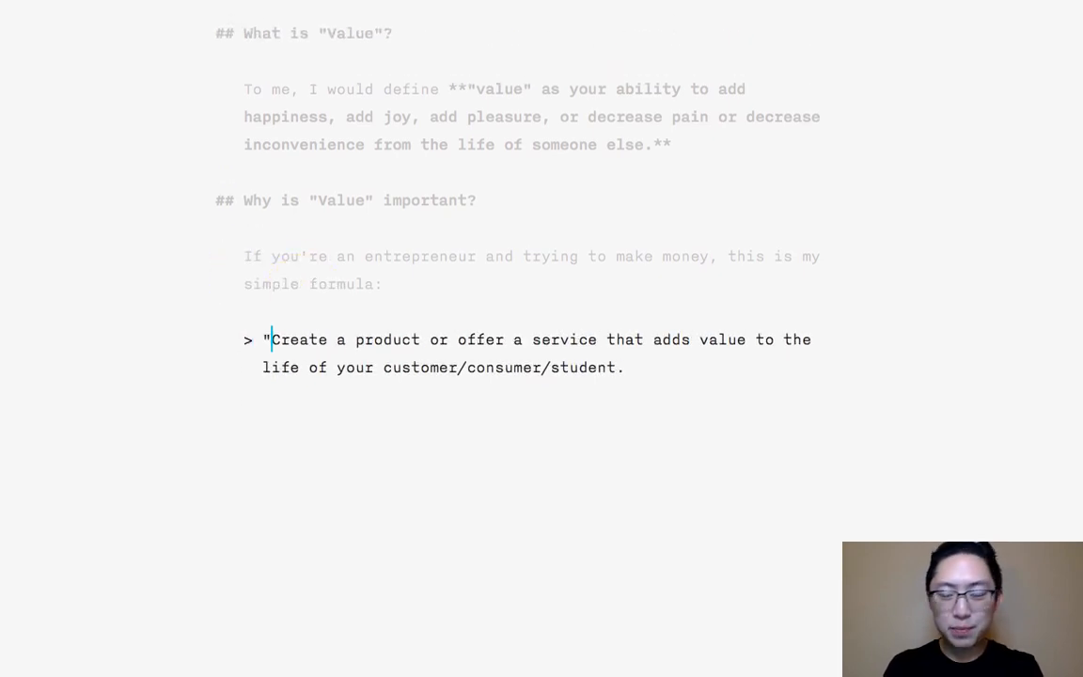
{"action": "key", "text": "Down"}
{"action": "key", "text": "Down"}
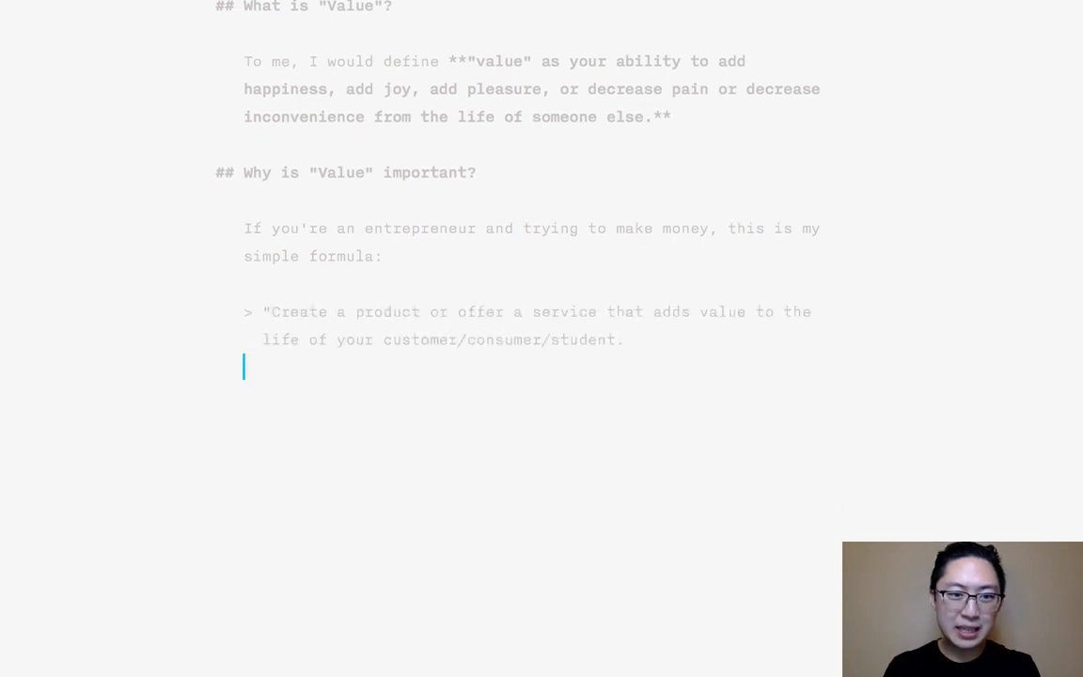
{"action": "key", "text": "Left"}
{"action": "type", "text": "\""}
{"action": "key", "text": "BackSpace"}
- Remove the opening quotation mark from the block quote and return to the empty line below it
{"action": "key", "text": "Up"}
{"action": "key", "text": "super+Left"}
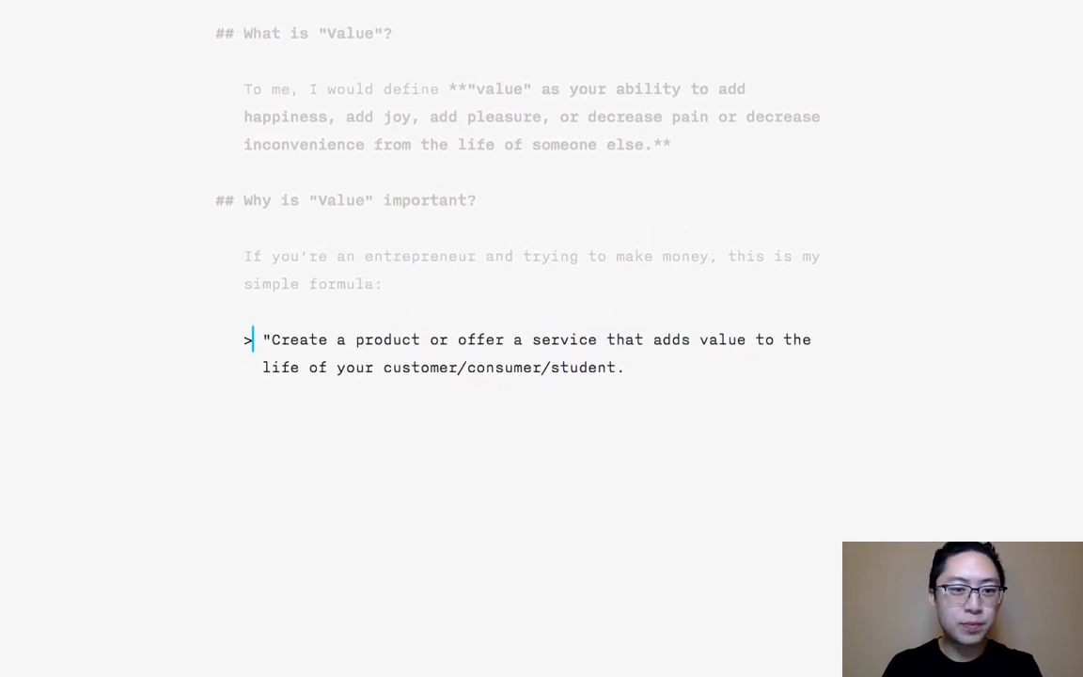
{"action": "key", "text": "Right"}
{"action": "key", "text": "BackSpace"}
{"action": "key", "text": "Down"}
{"action": "key", "text": "Down"}
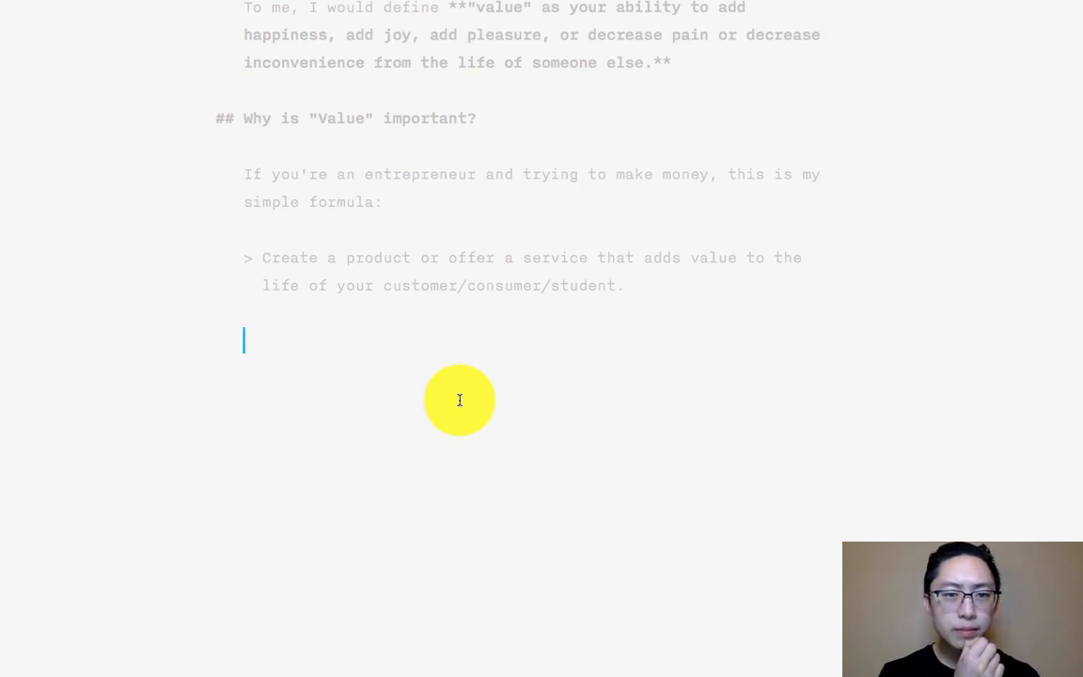
- Add the paragraph 'And once again, "value" is your ability to add happiness or decrease pain/suffering from the life of someone else.'
{"action": "type", "text": "And once a"}
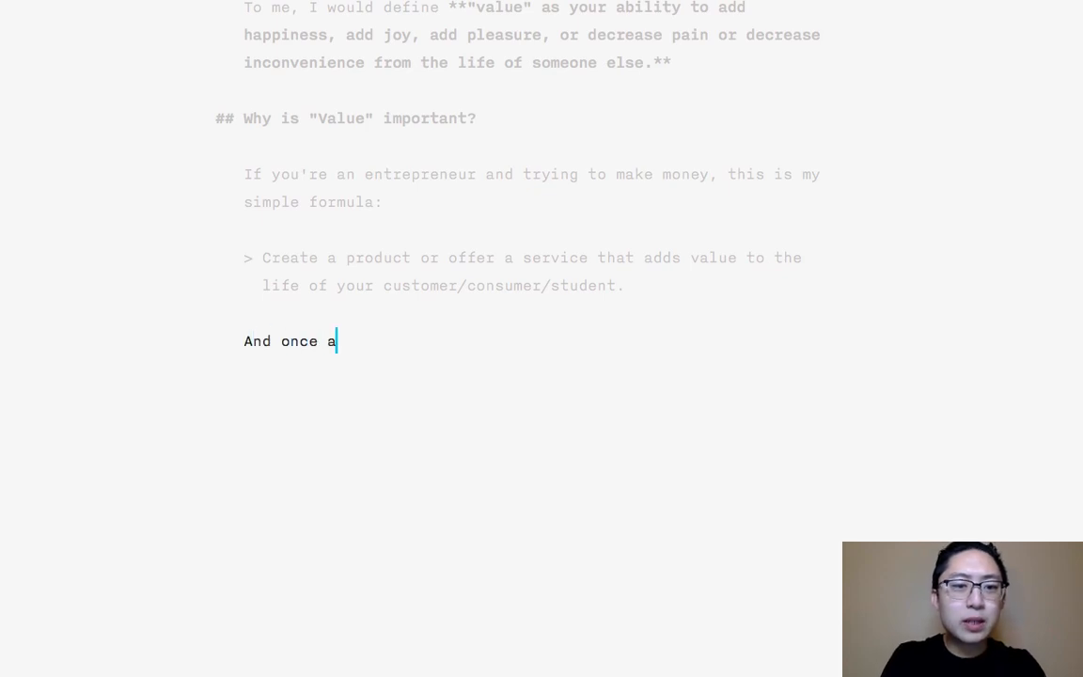
{"action": "type", "text": "gain, \"value\" is you"}
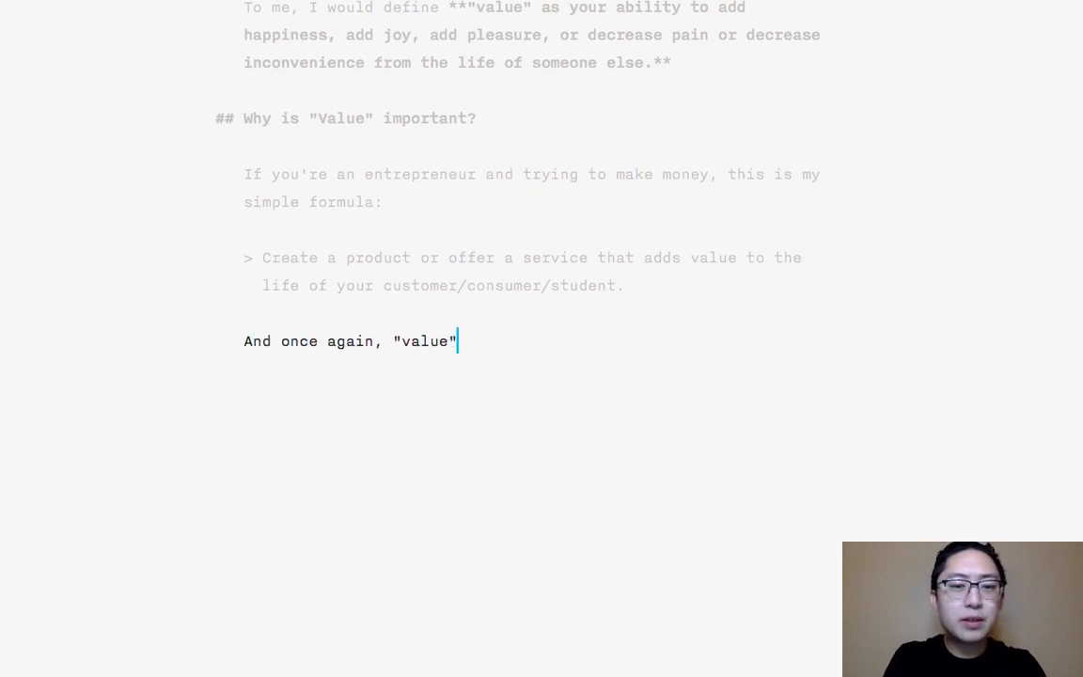
{"action": "type", "text": "r ability to"}
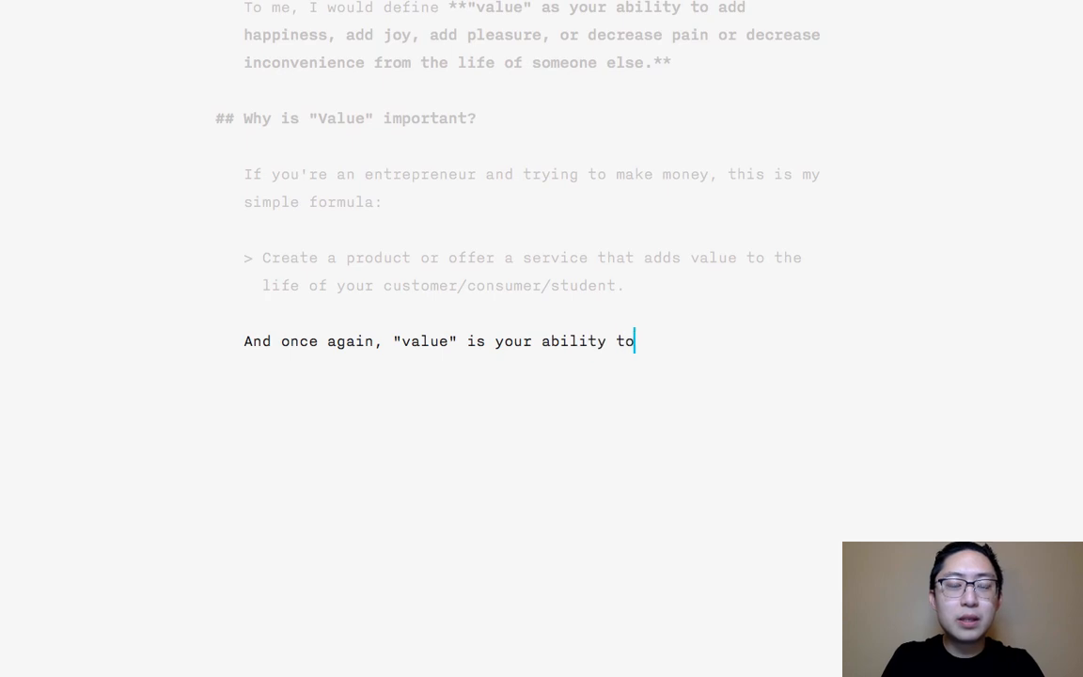
{"action": "type", "text": " add happine"}
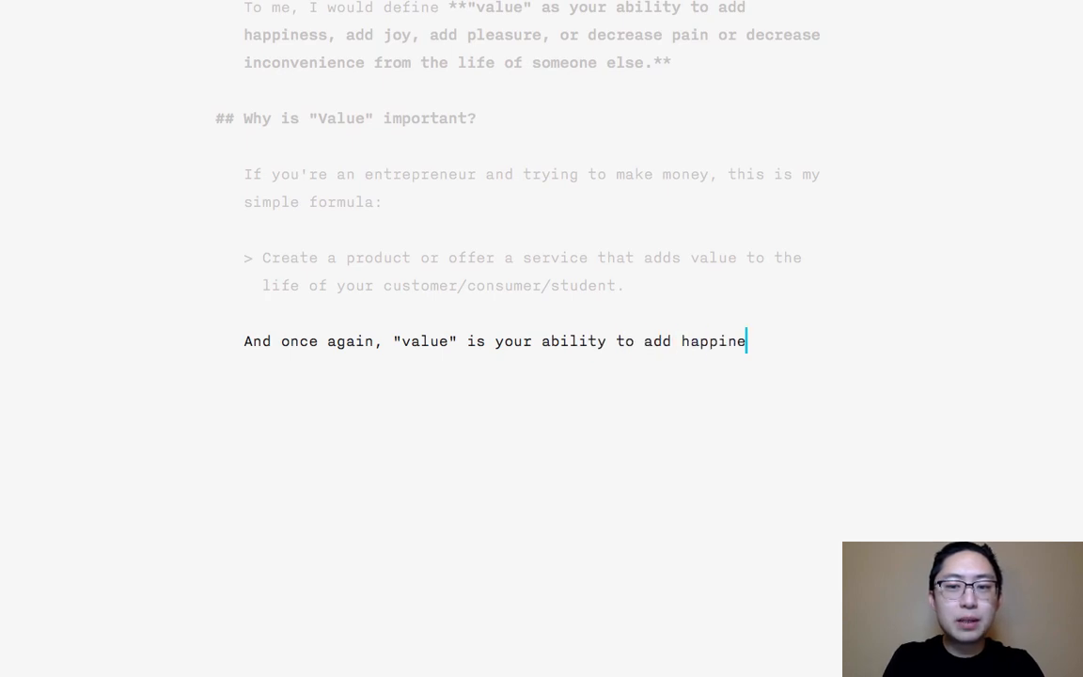
{"action": "type", "text": "ss or decrease pain/"}
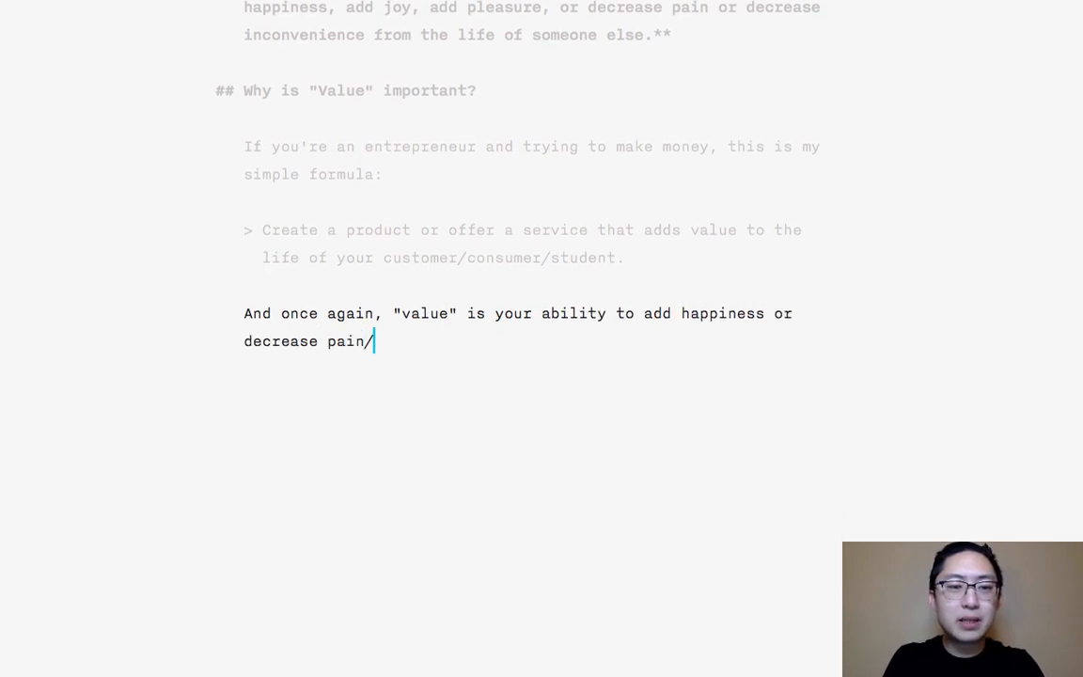
{"action": "type", "text": "suffering from the lif"}
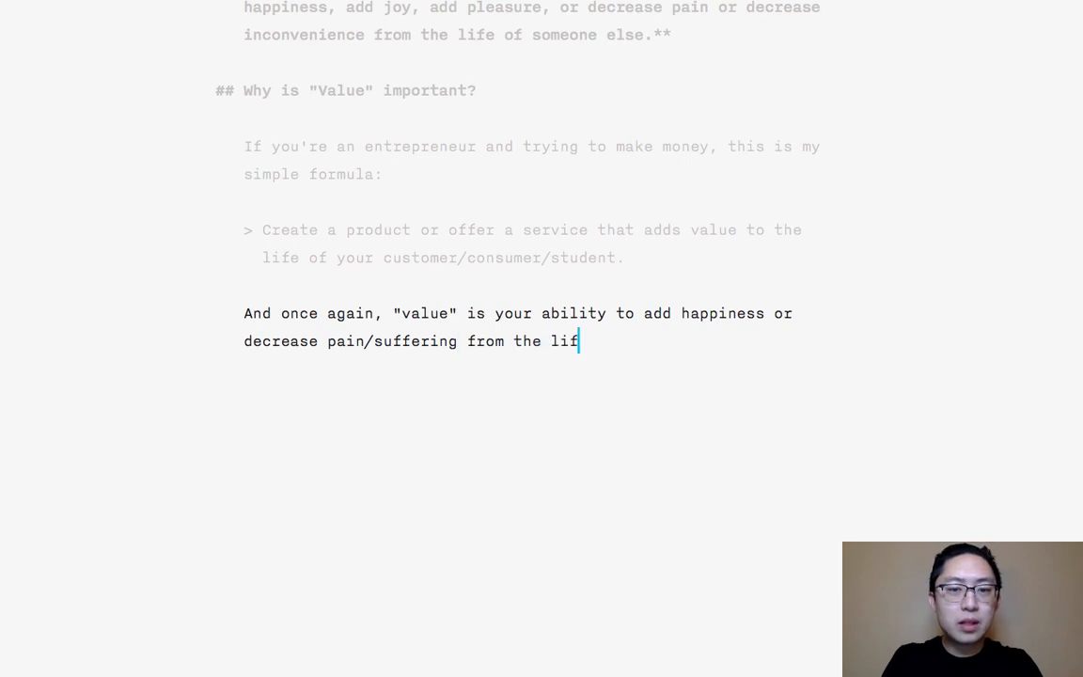
{"action": "type", "text": "e of someone else."}
{"action": "key", "text": "Return"}
{"action": "key", "text": "Return"}
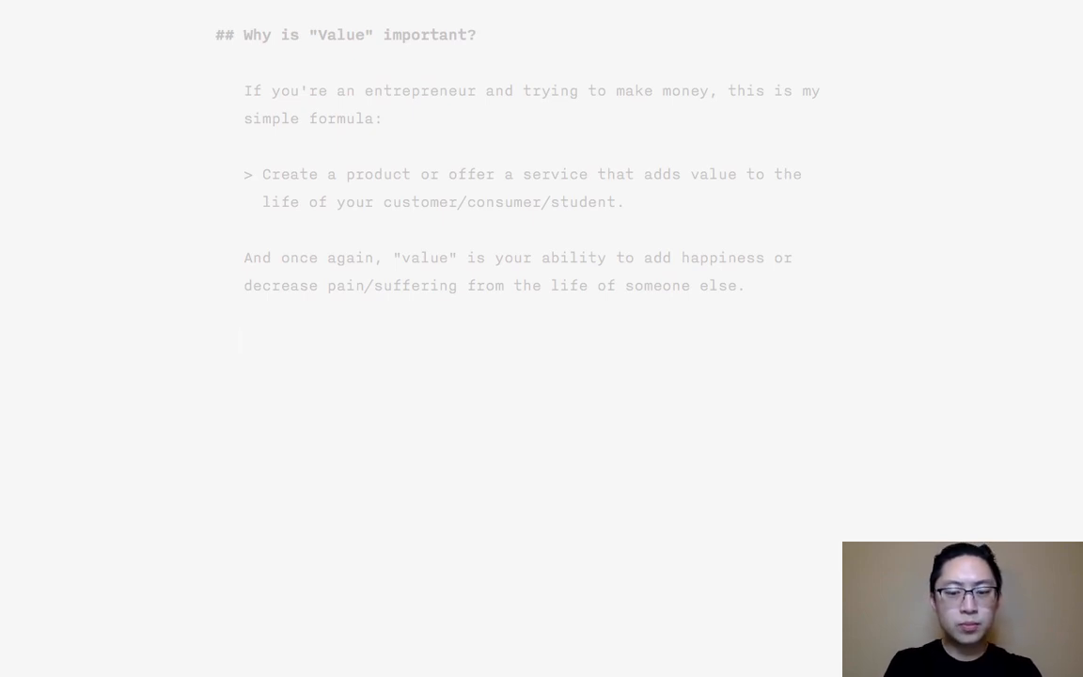
- Begin a new paragraph with 'Ultimately, I think we all want to be "happy" or we want to improve our lives.'
{"action": "type", "text": "Ultimately, "}
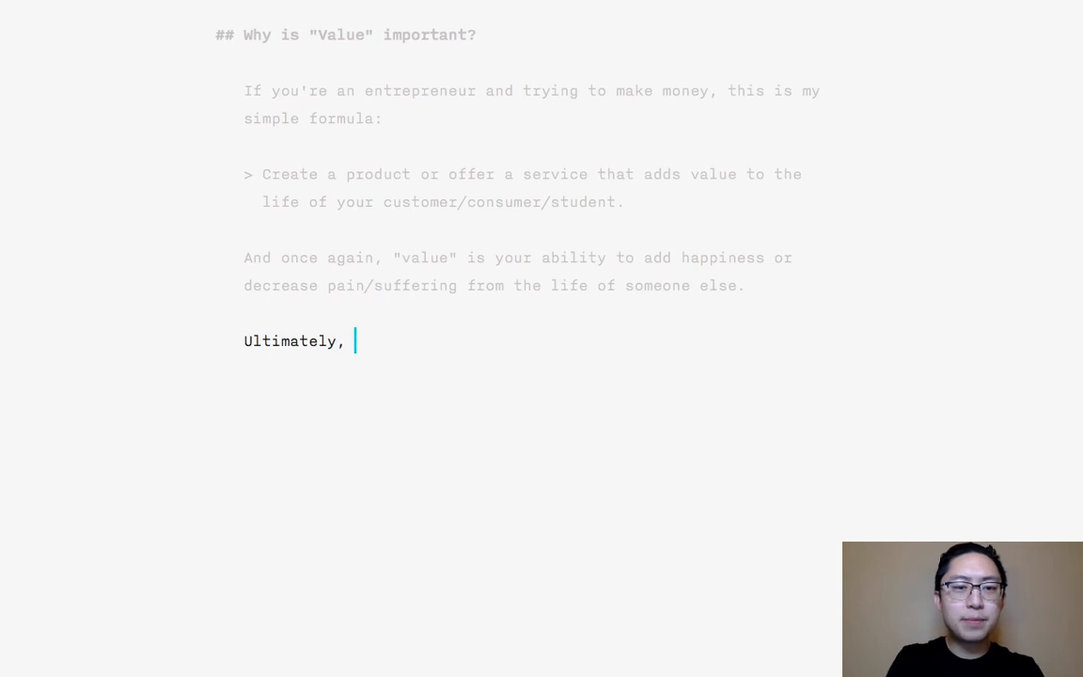
{"action": "type", "text": "I think we all want to"}
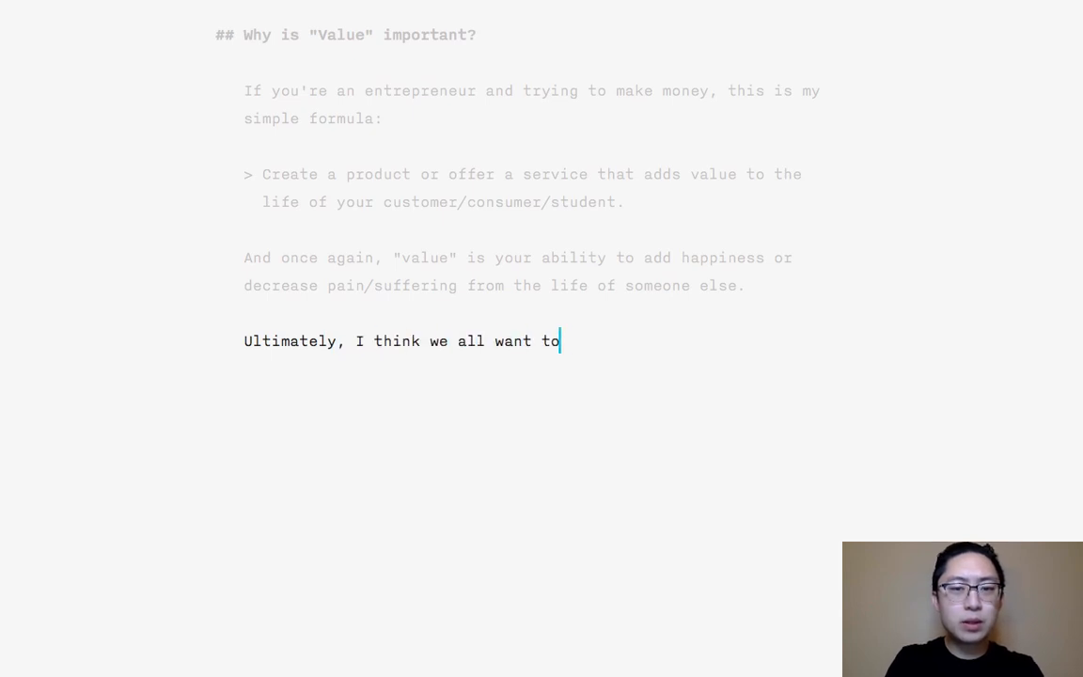
{"action": "type", "text": " be \"happy\""}
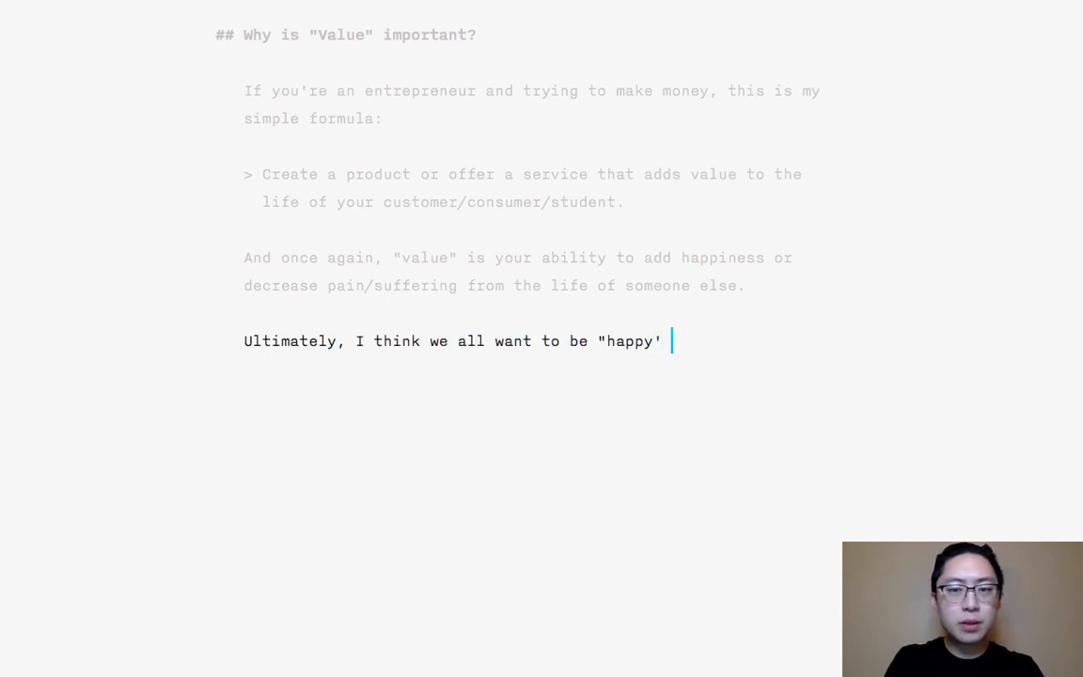
{"action": "key", "text": "BackSpace"}
{"action": "key", "text": "BackSpace"}
{"action": "type", "text": "\" or we want "}
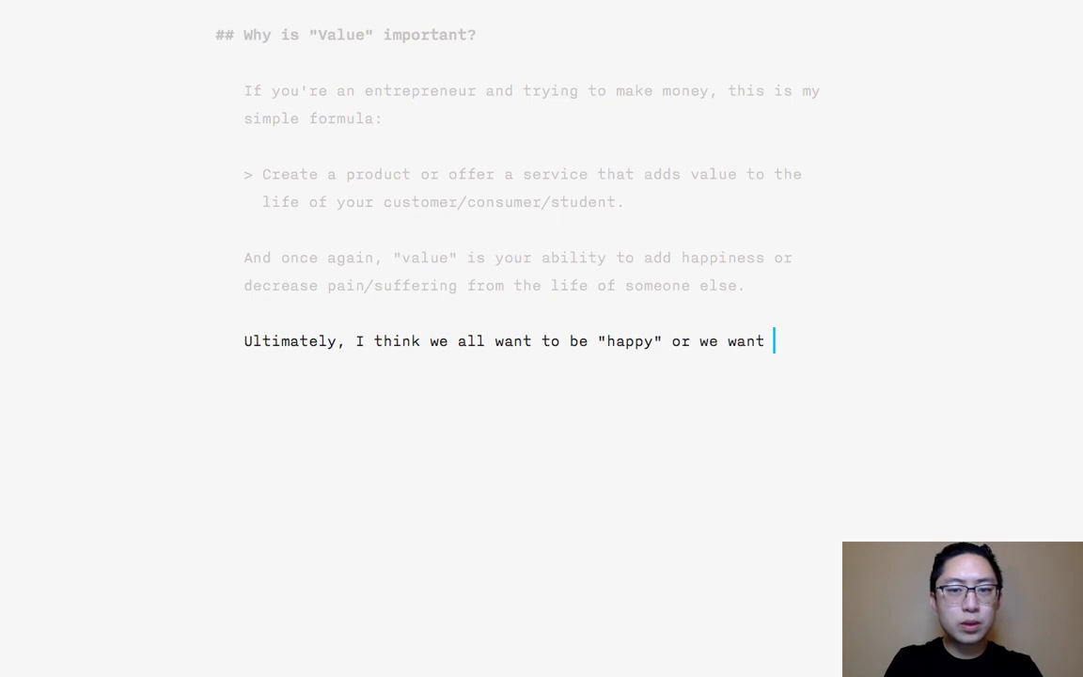
{"action": "type", "text": "to improve our li"}
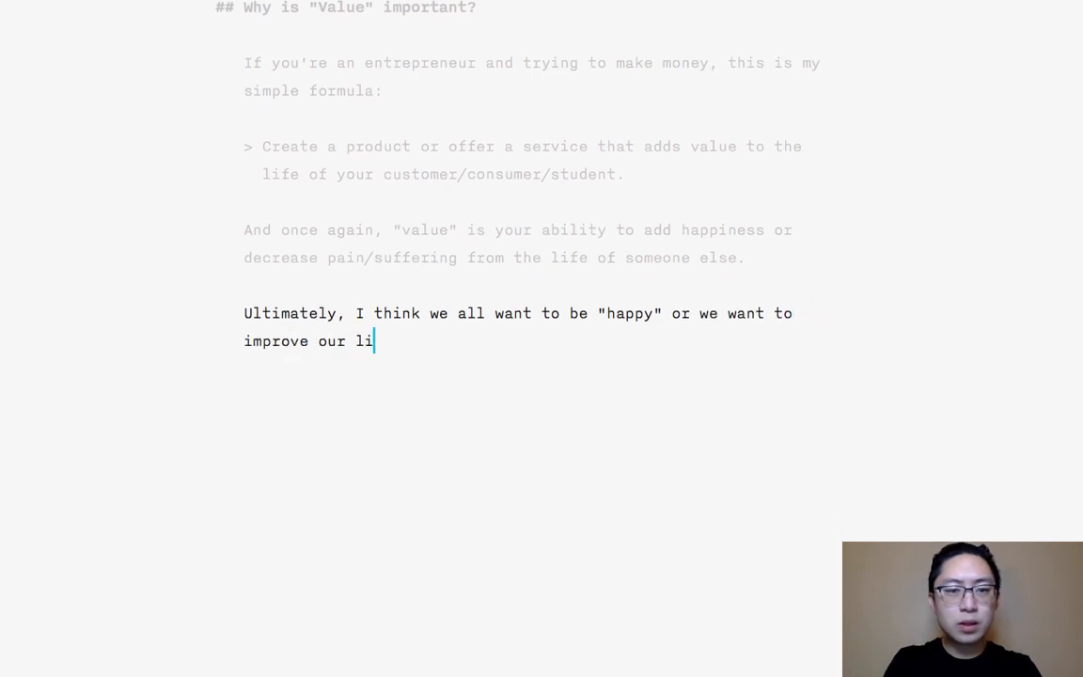
{"action": "type", "text": "ves. Thus in today's"}
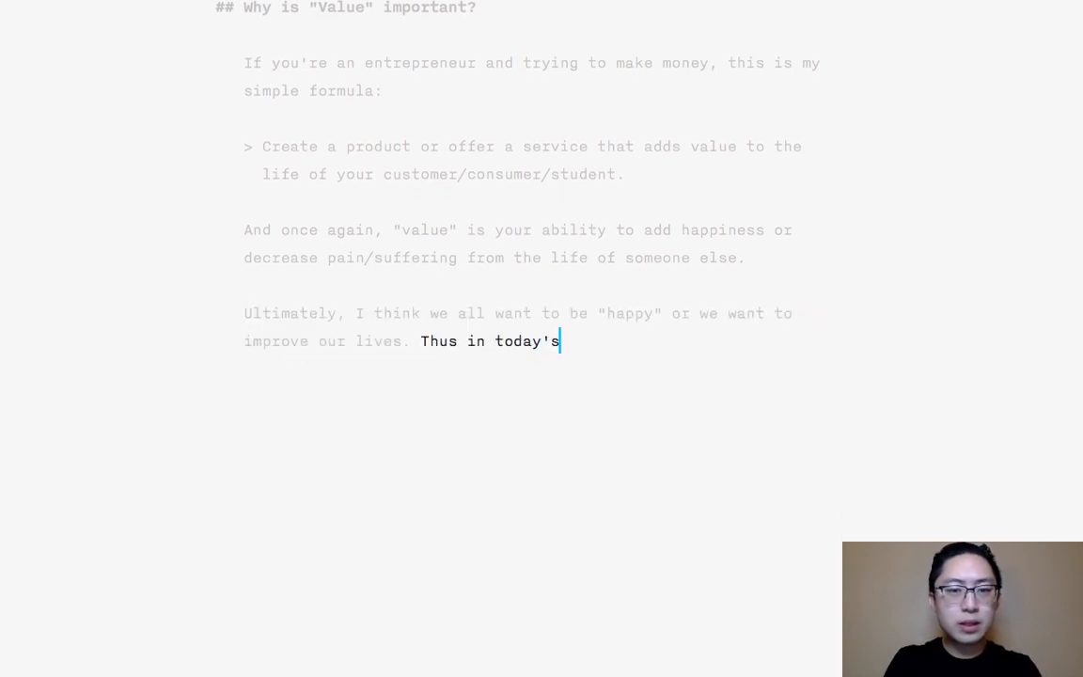
{"action": "type", "text": " capitalist so"}
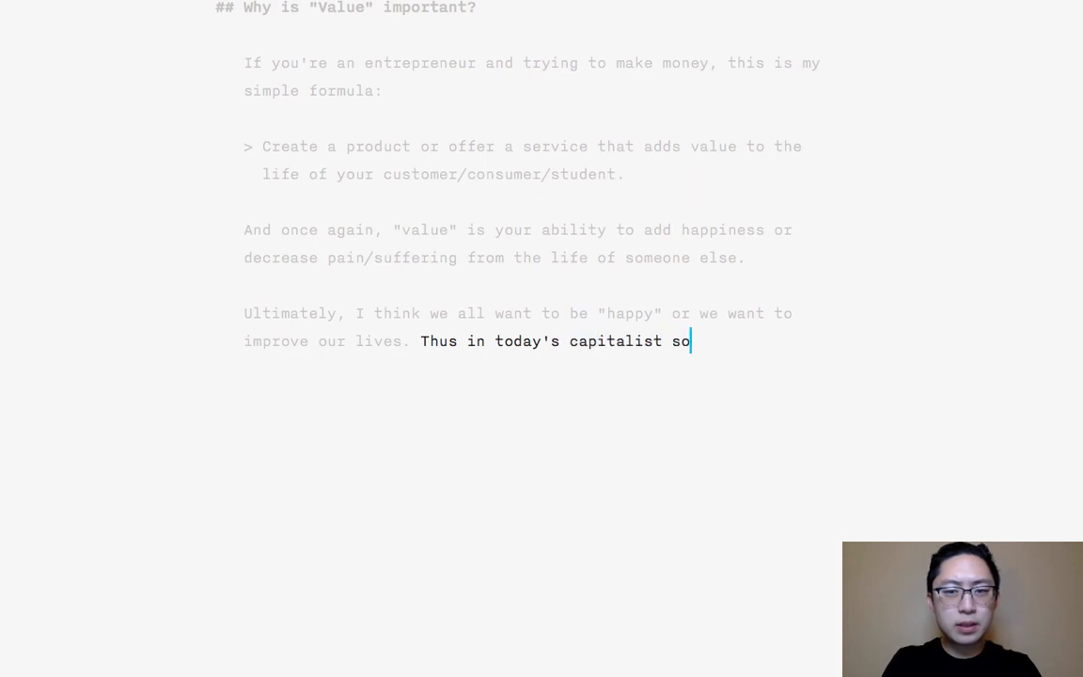
{"action": "type", "text": "ciety, we can cha"}
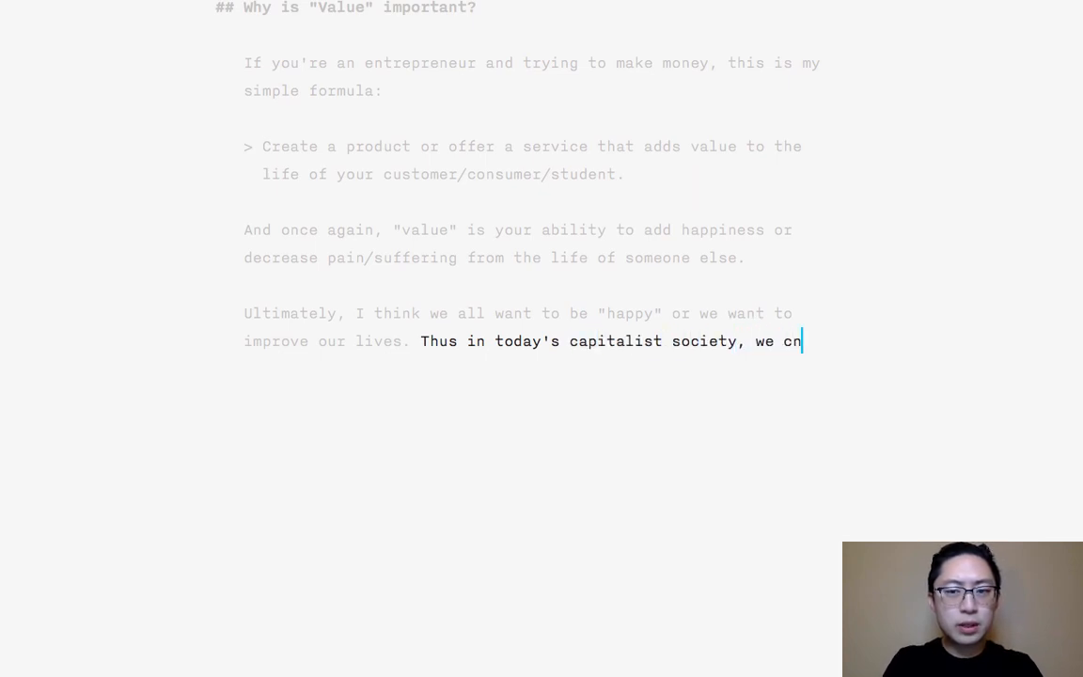
{"action": "type", "text": "rge money fo"}
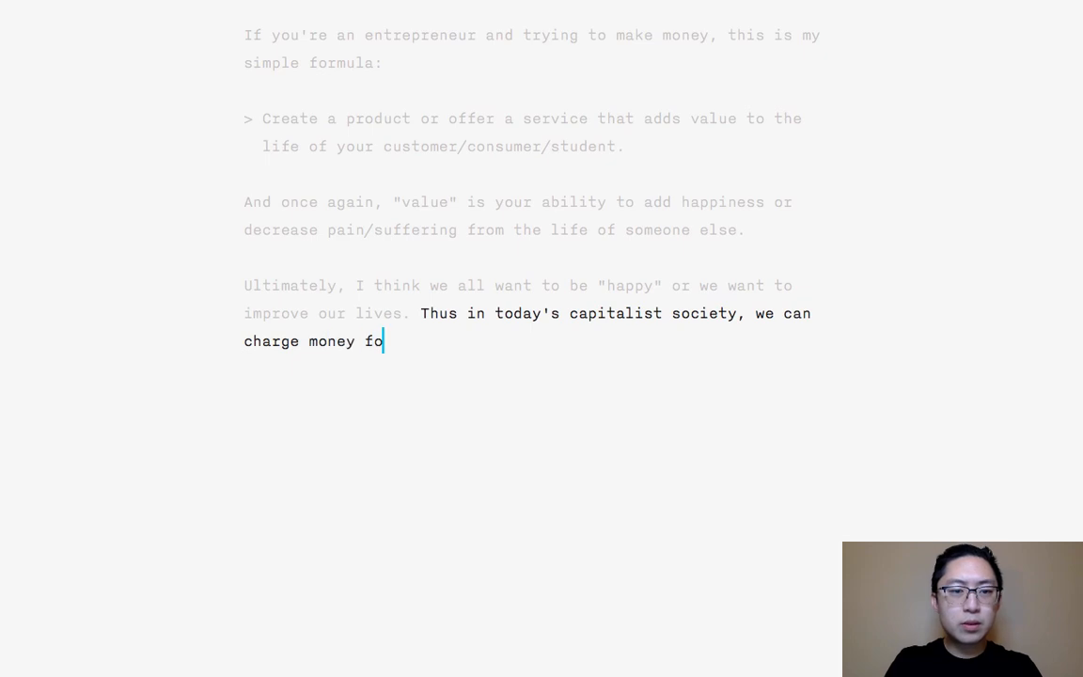
{"action": "type", "text": "r our goods/services"}
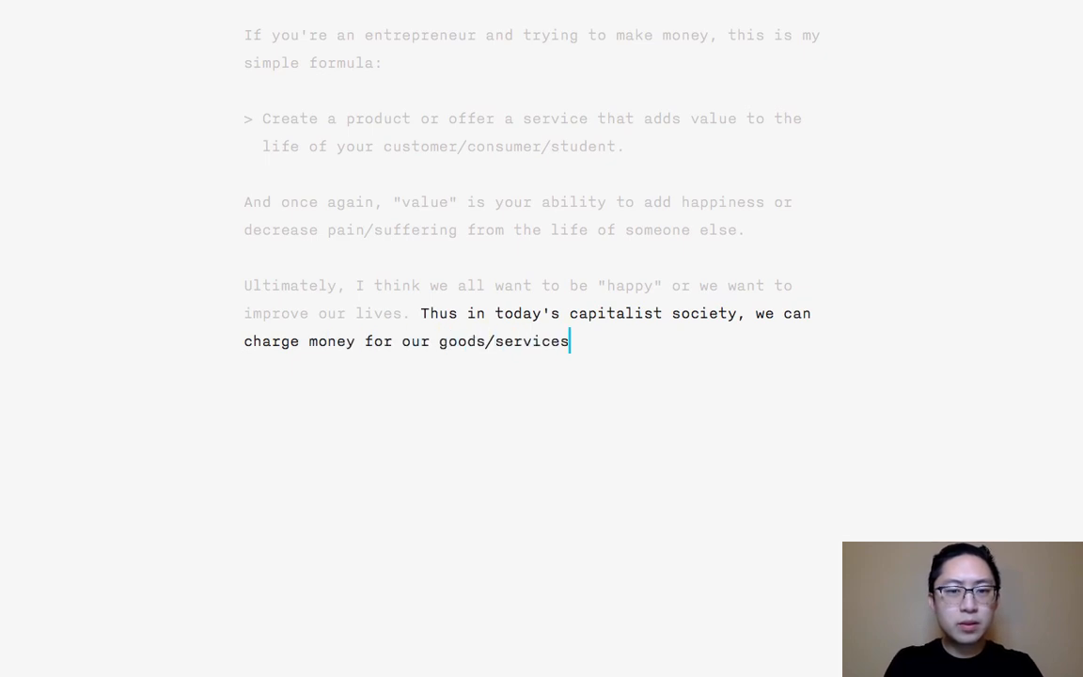
{"action": "type", "text": " to imp"}
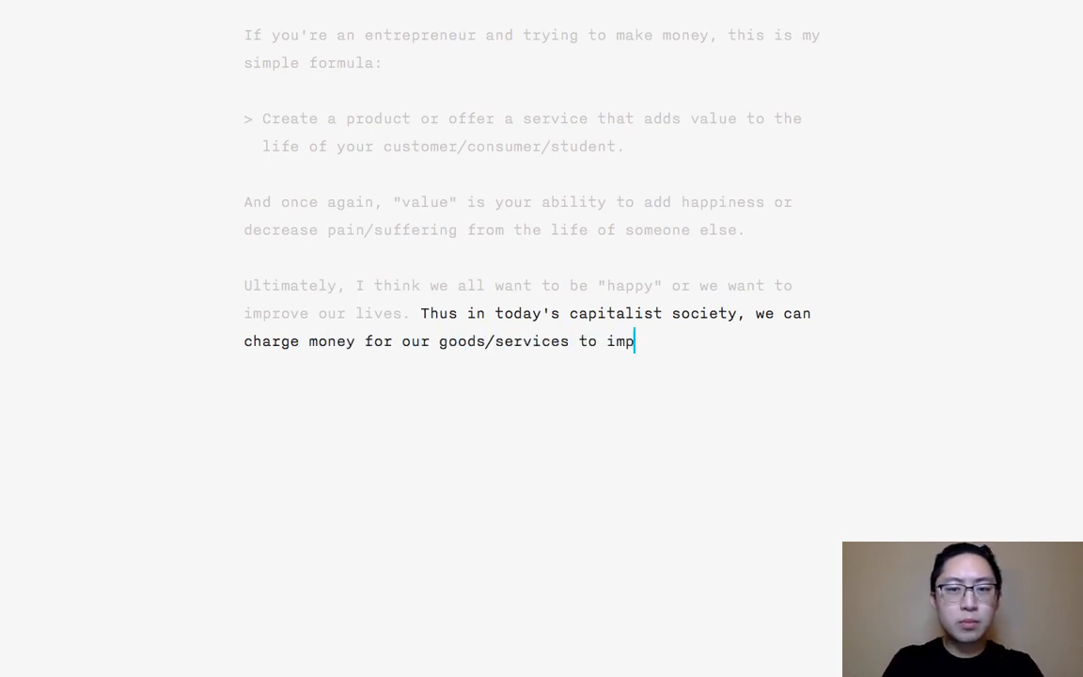
{"action": "type", "text": "rove the life of others."}
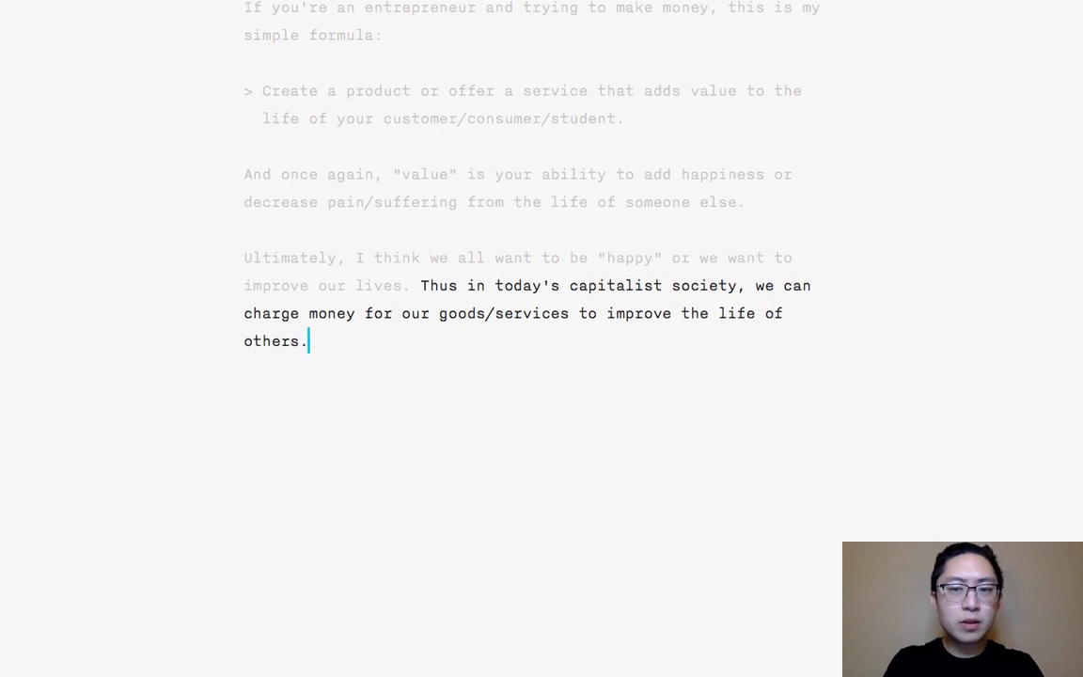
{"action": "type", "text": " The more we can improv"}
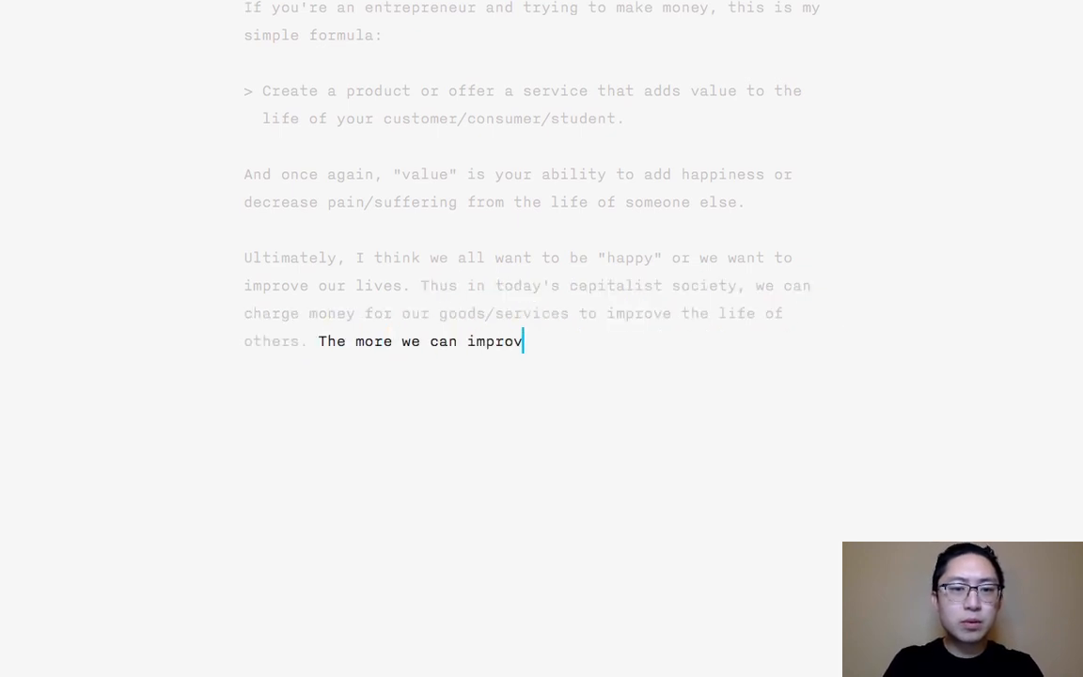
{"action": "type", "text": "e the life of others, the m"}
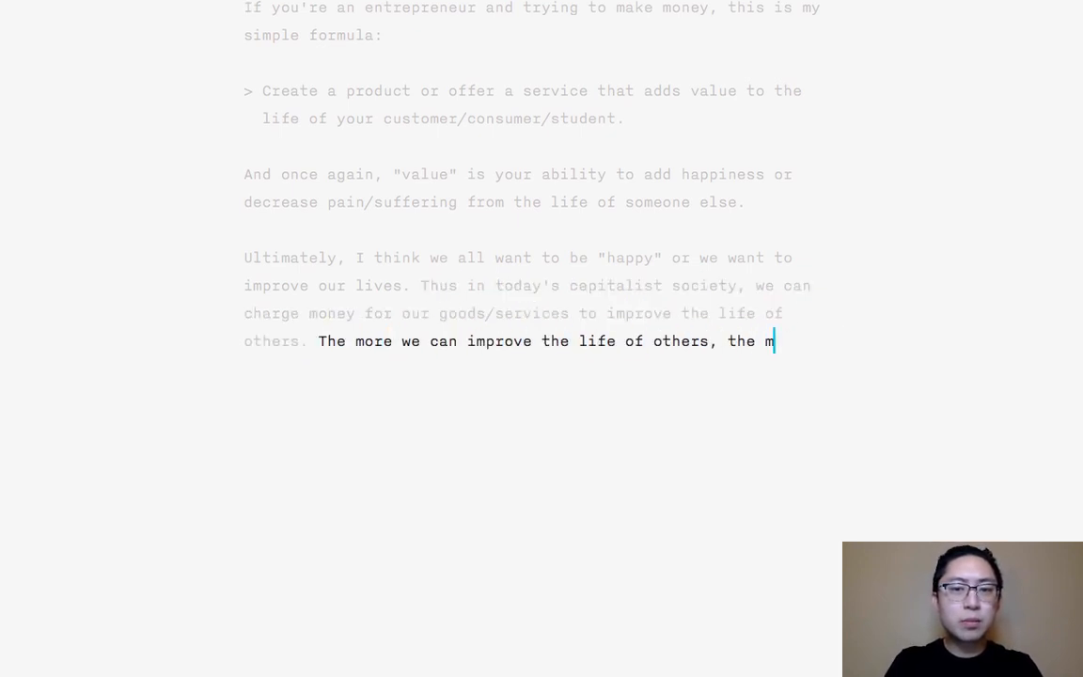
{"action": "type", "text": "ore \"value\" "}
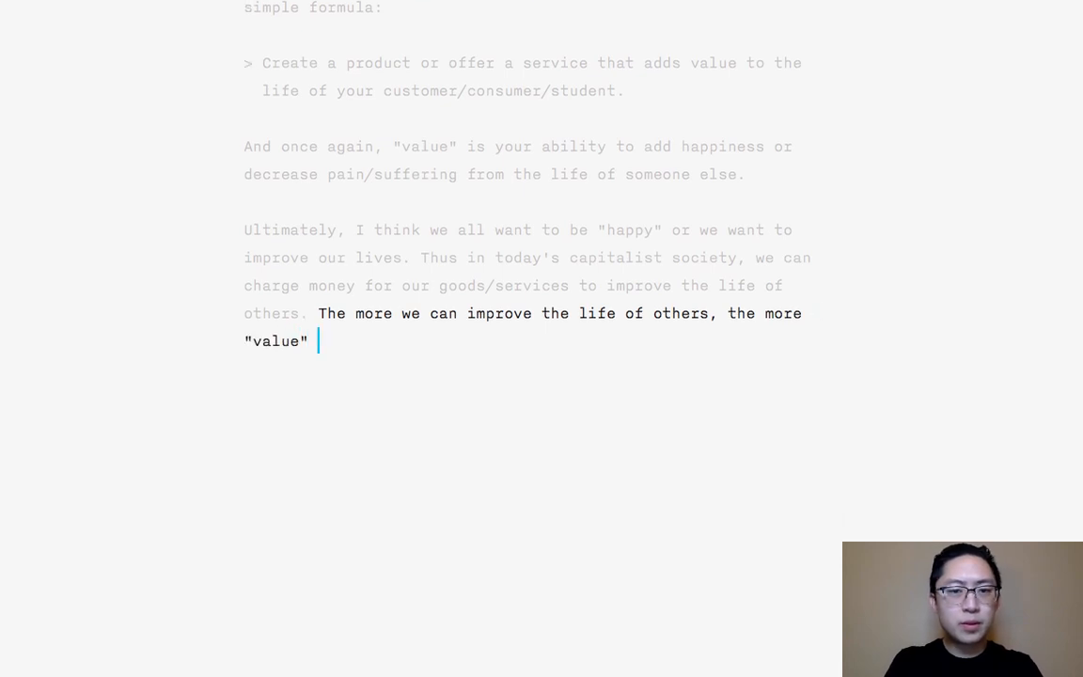
{"action": "type", "text": "we have, and the"}
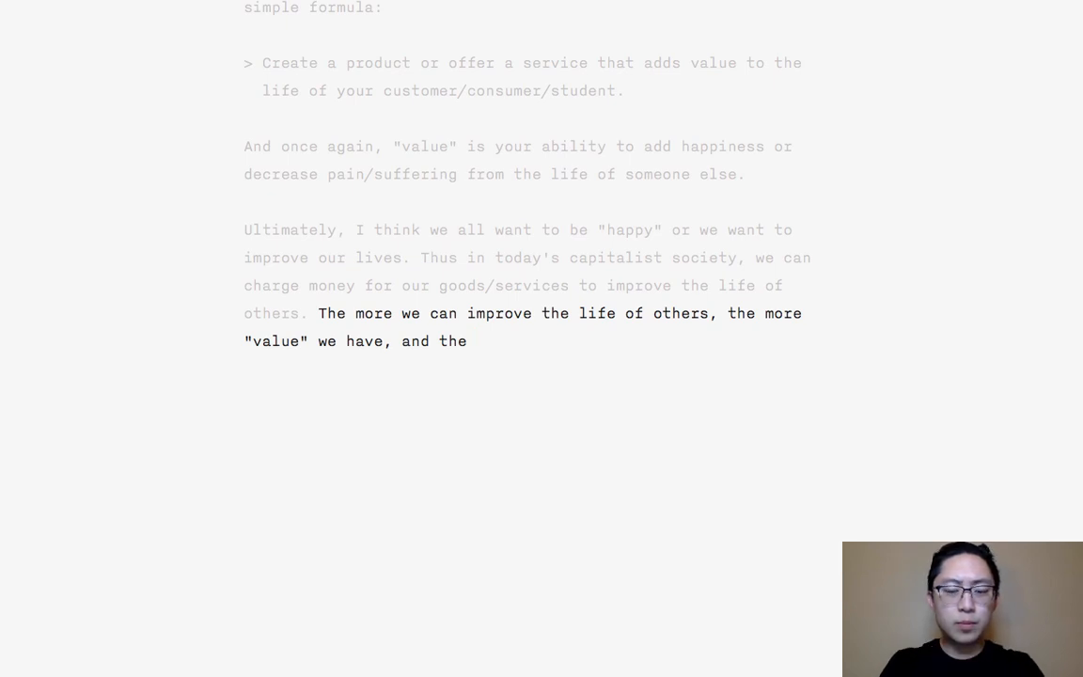
- Finish the paragraph with 'more effective our ability to improve the life of others, the more "value" we will create.' and start a new one
{"action": "type", "text": "more effective "}
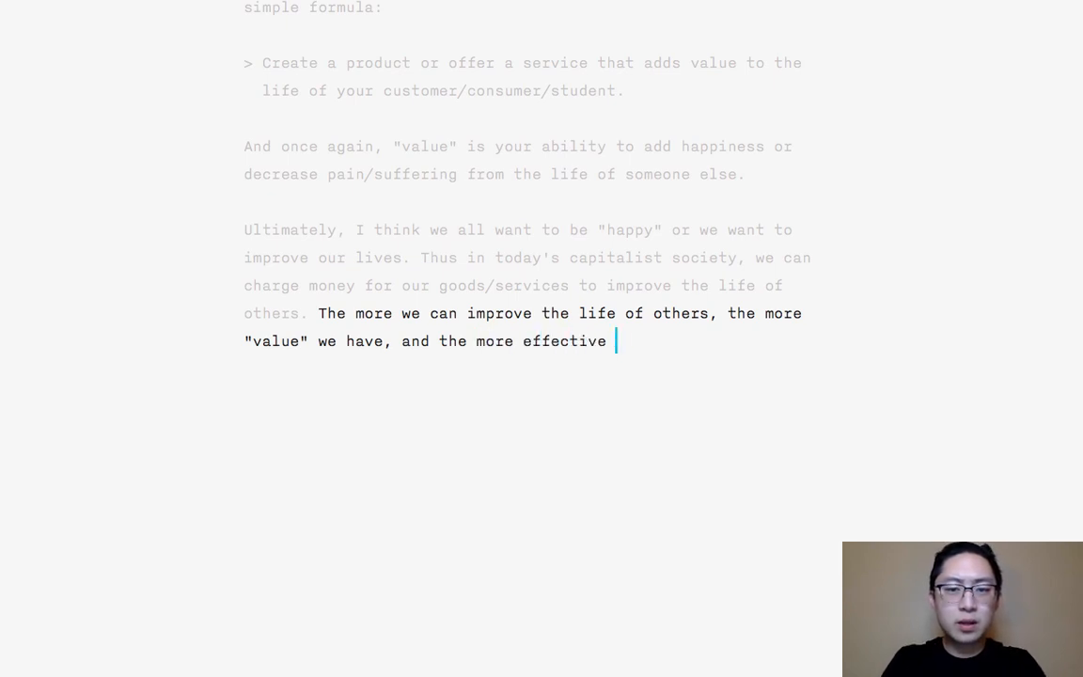
{"action": "type", "text": "our ability to imp"}
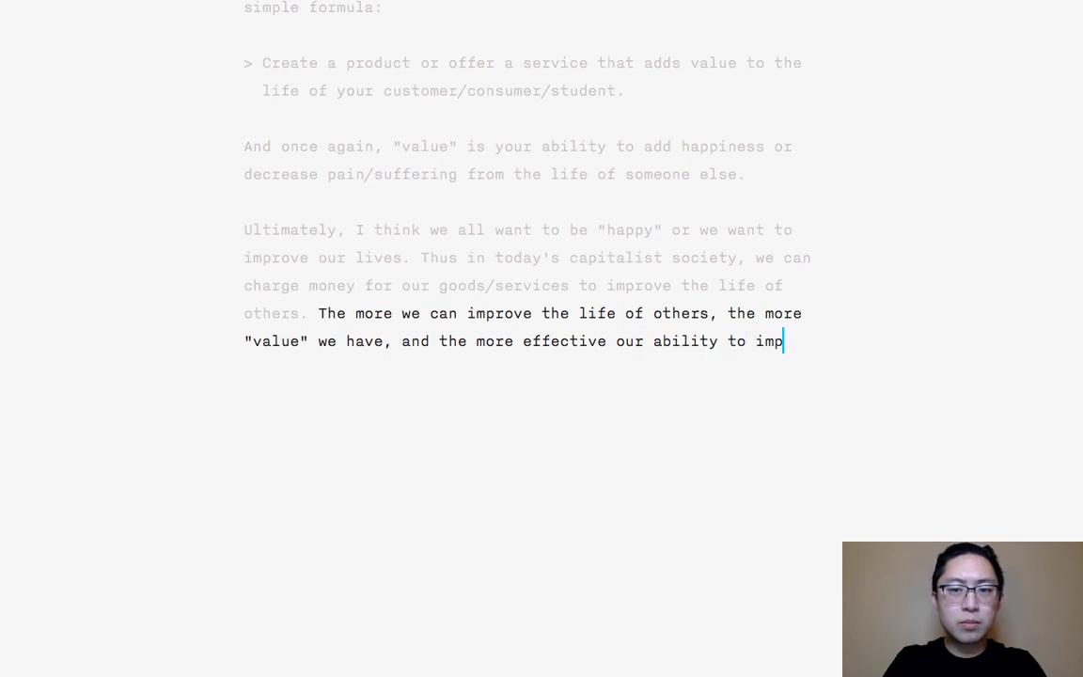
{"action": "type", "text": "rove the life of others, "}
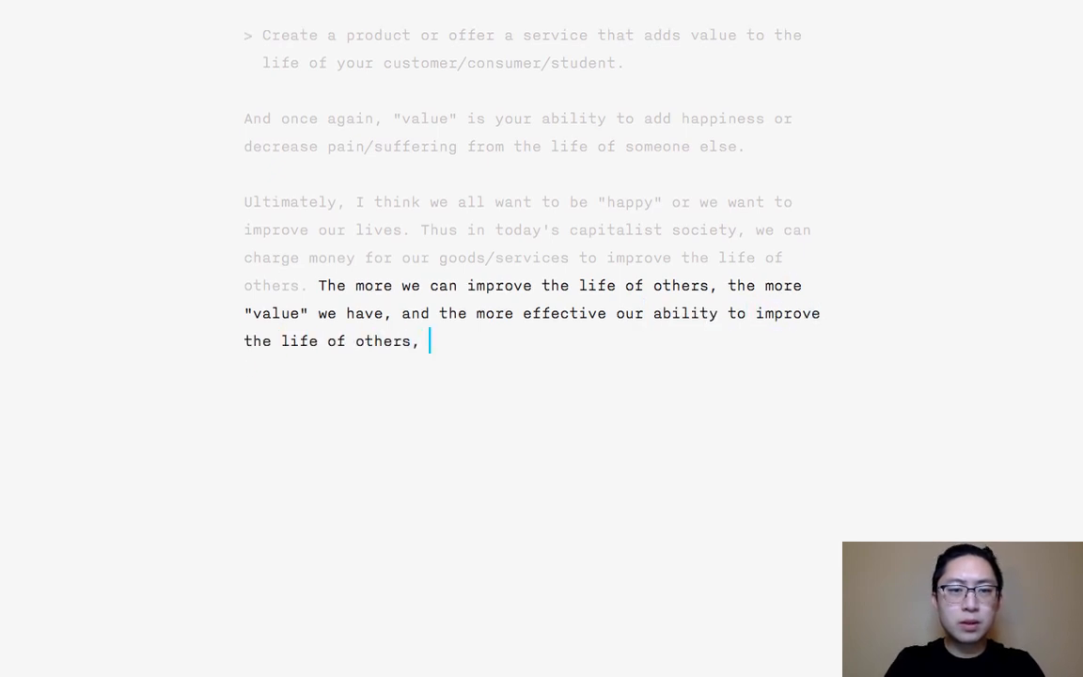
{"action": "type", "text": "the "}
{"action": "type", "text": "more \"value"}
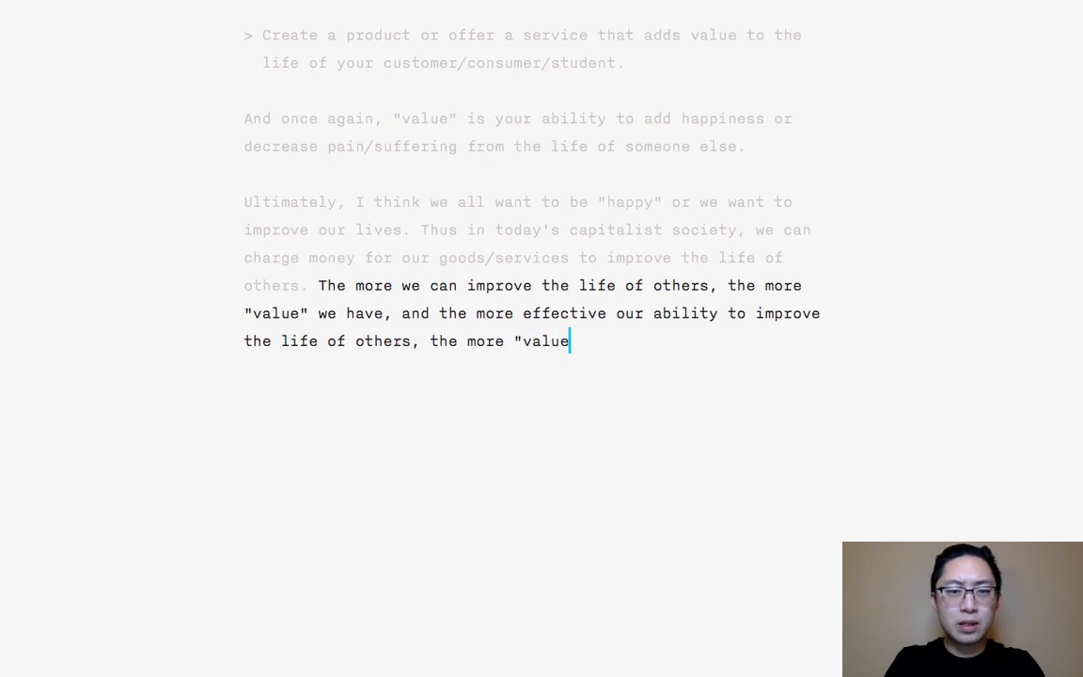
{"action": "type", "text": "\" we will create."}
{"action": "key", "text": "Return"}
{"action": "key", "text": "Return"}
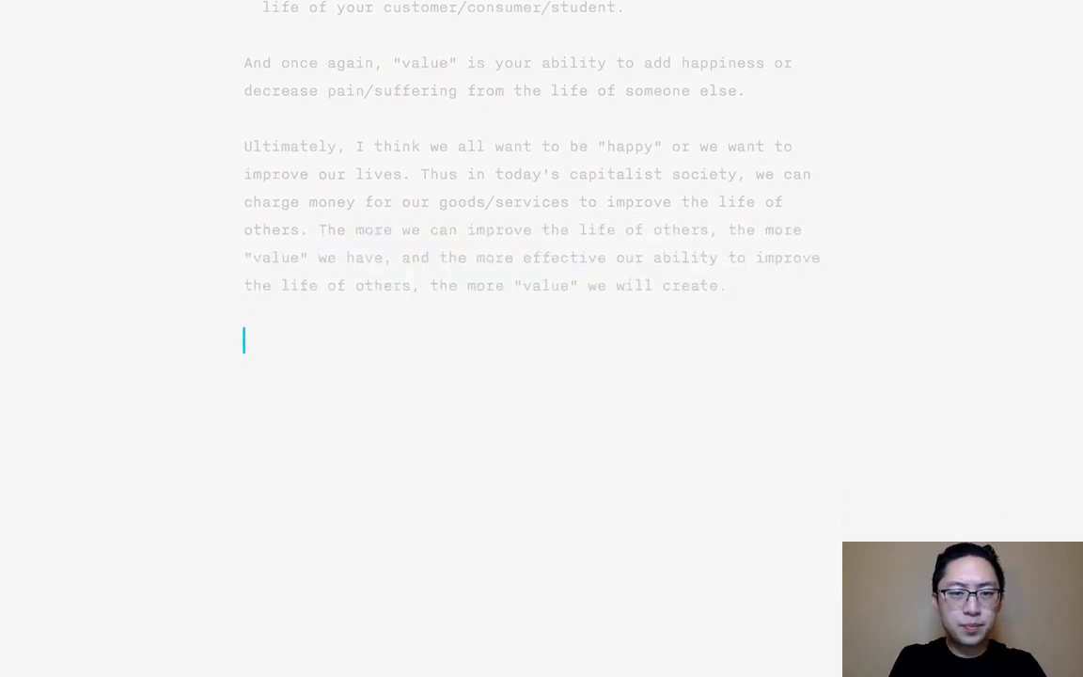
- Insert a "***" section divider below the "Ultimately" paragraph and add an empty line beneath it
{"action": "type", "text": "***"}
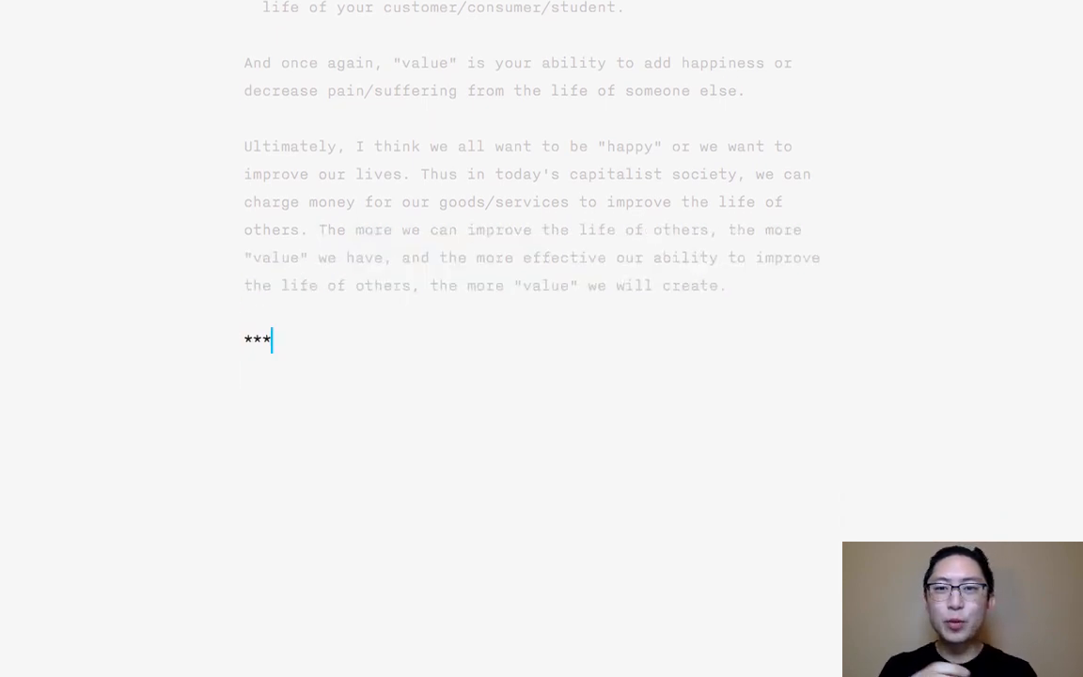
{"action": "left_click", "coordinate": [460, 174]}
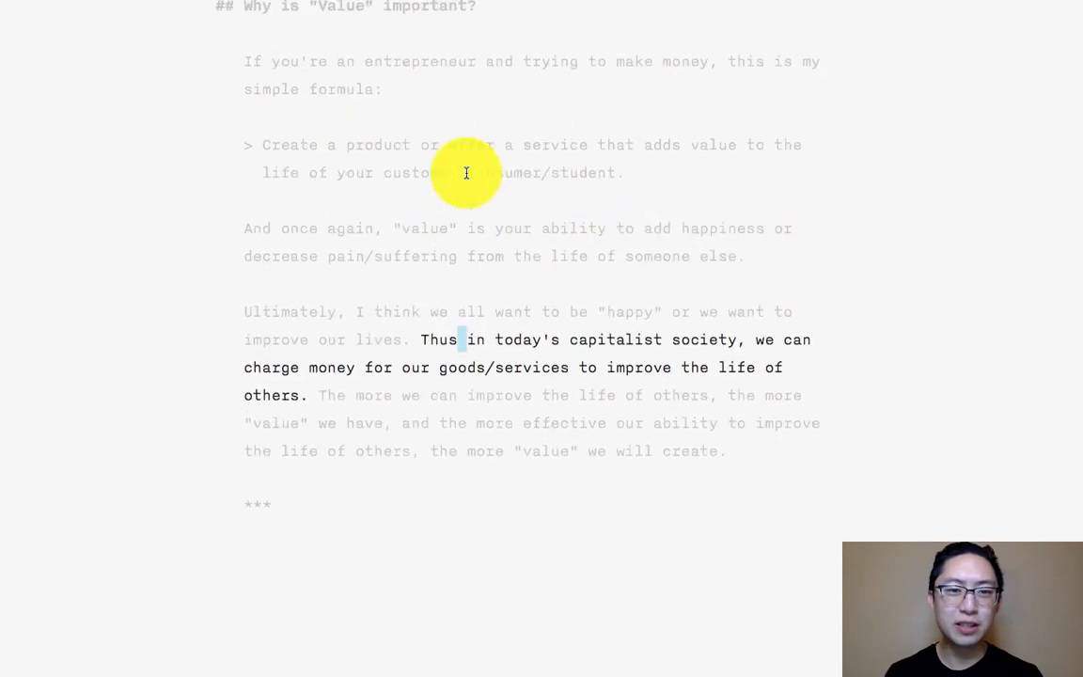
{"action": "left_click", "coordinate": [747, 404]}
{"action": "left_click_drag", "start_coordinate": [752, 409], "coordinate": [229, 257]}
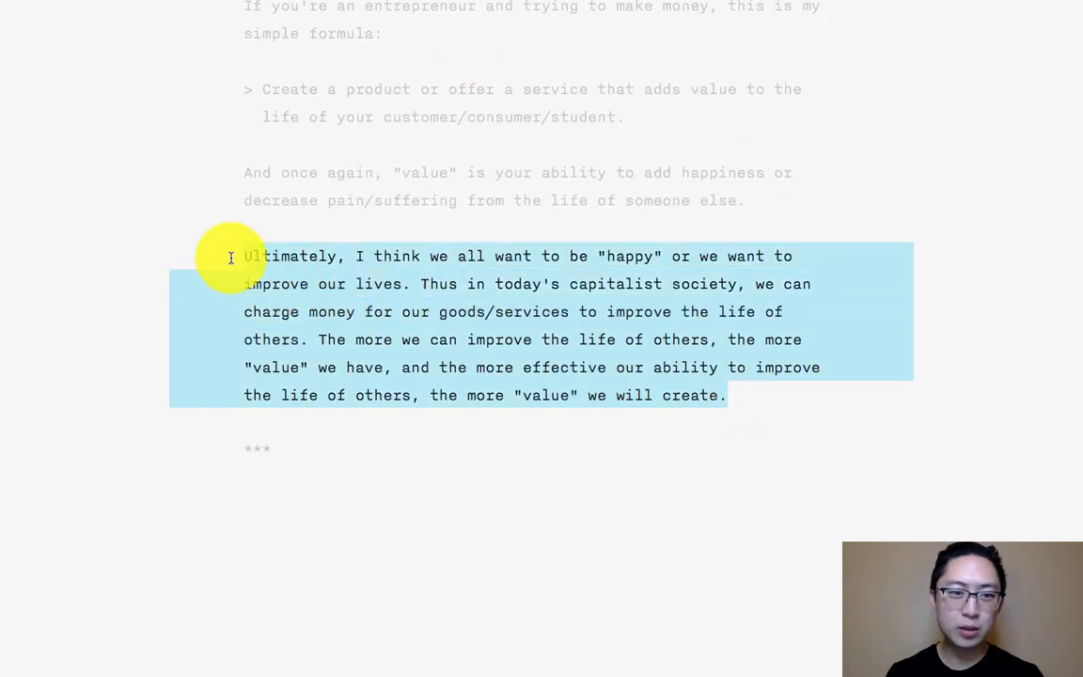
{"action": "left_click", "coordinate": [483, 575]}
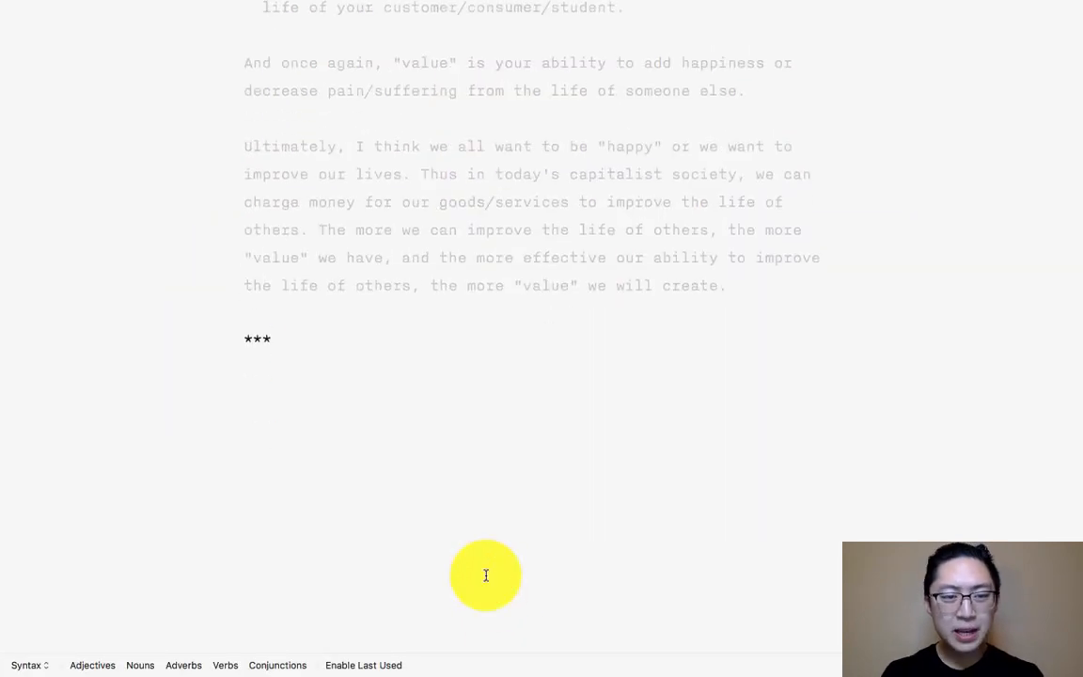
{"action": "key", "text": "Return"}
{"action": "key", "text": "Return"}
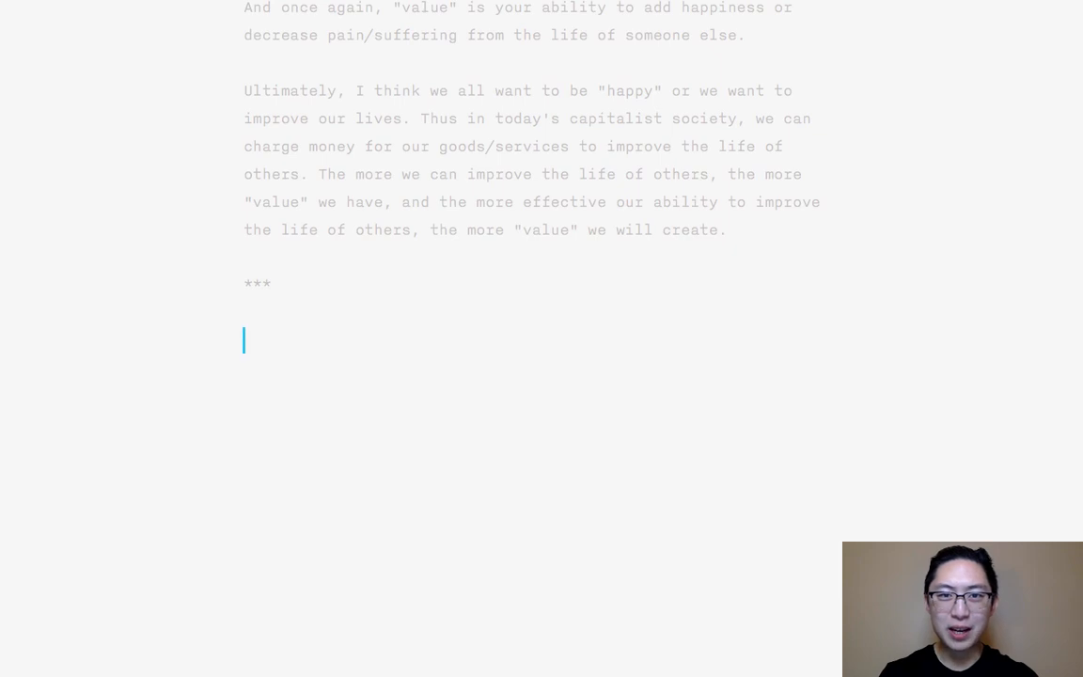
- Highlight the "***" divider at the end of the draft and look over the section above it
{"action": "key", "text": "Up"}
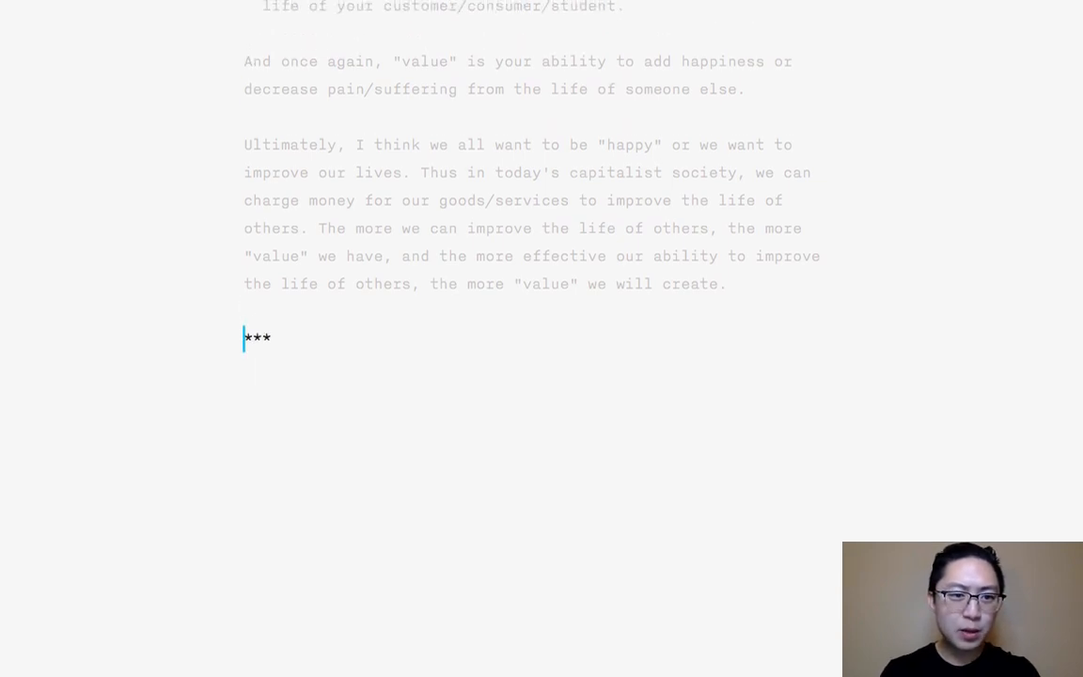
{"action": "key", "text": "shift+Down"}
{"action": "key", "text": "shift+Down"}
{"action": "key", "text": "Right"}
{"action": "key", "text": "Up"}
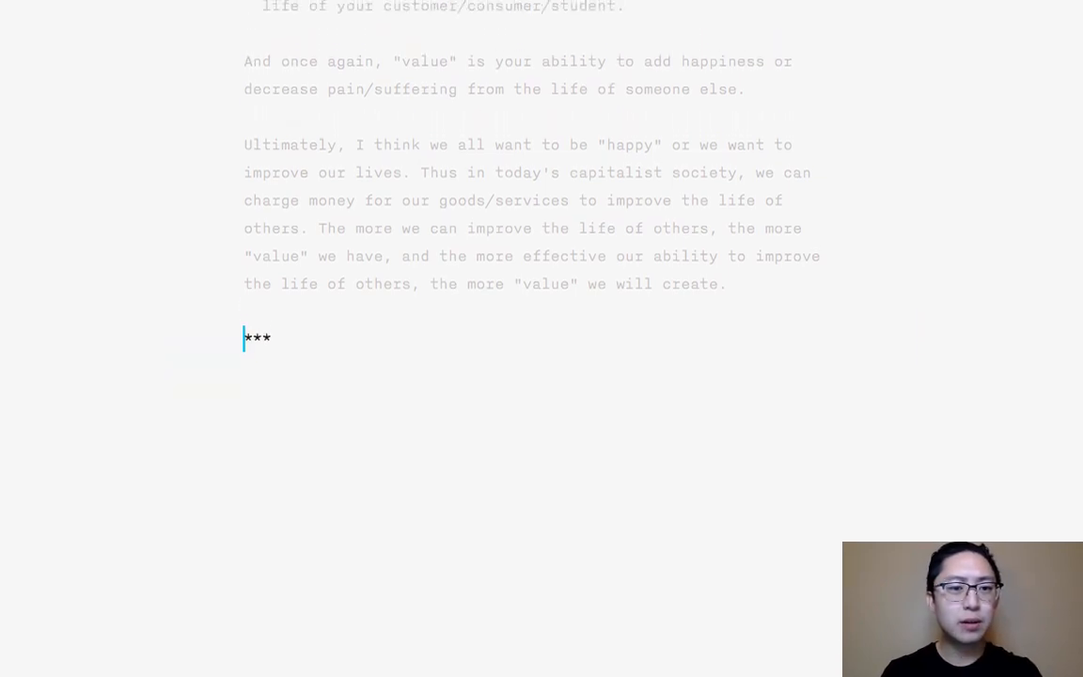
{"action": "key", "text": "shift+End"}
{"action": "scroll", "coordinate": [241, 559], "scroll_direction": "up", "scroll_amount": 5}
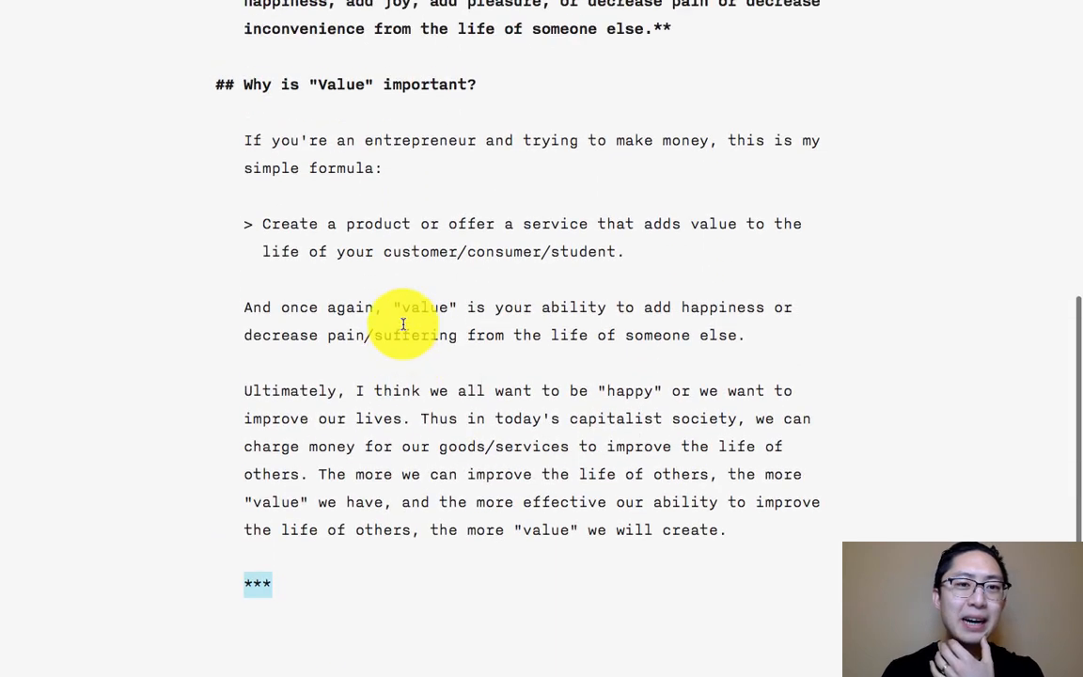
- Remove the "##" Markdown prefix from the heading 'Why is "Value" important?'
{"action": "left_click", "coordinate": [502, 100]}
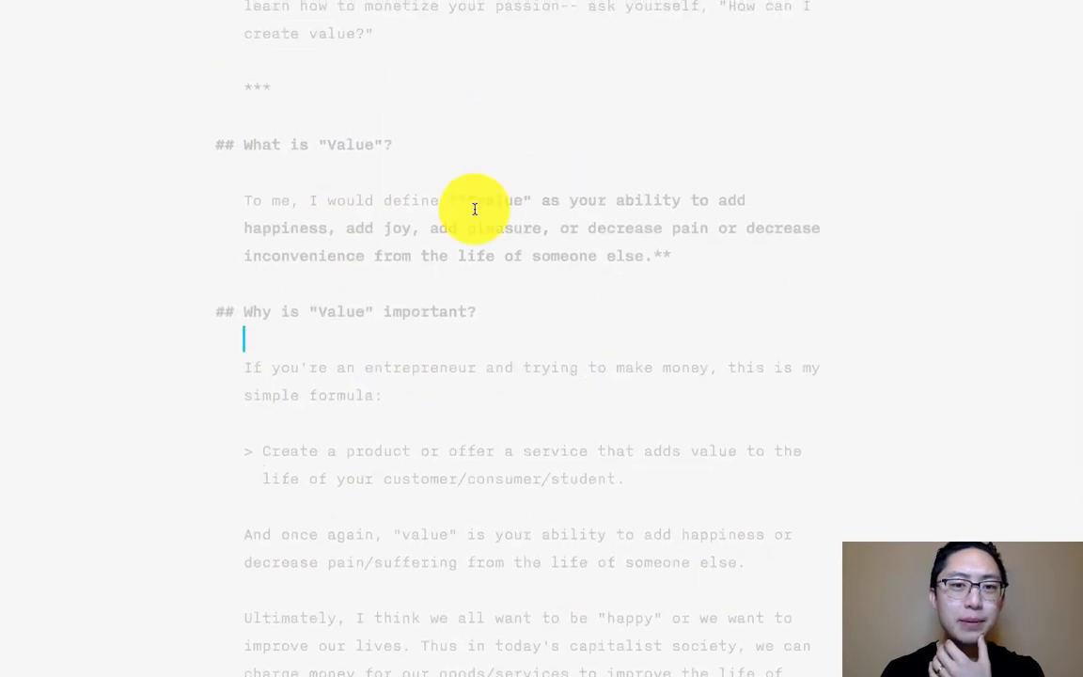
{"action": "left_click", "coordinate": [496, 316]}
{"action": "left_click_drag", "start_coordinate": [495, 319], "coordinate": [142, 339]}
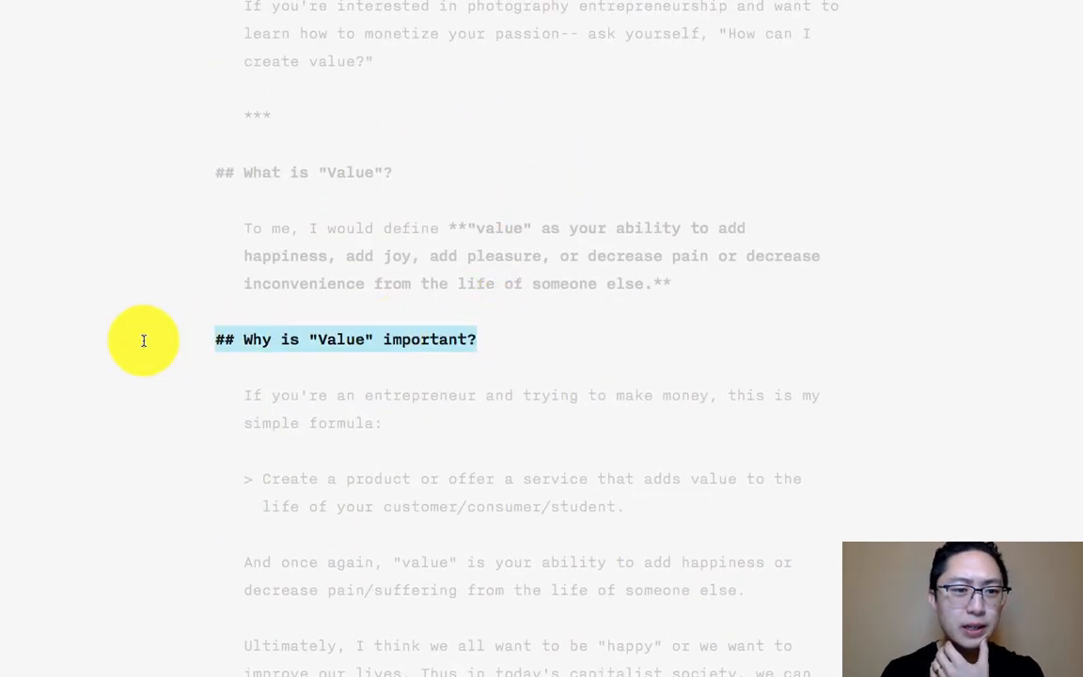
{"action": "key", "text": "Left"}
{"action": "key", "text": "shift+Right"}
{"action": "key", "text": "shift+Right"}
{"action": "key", "text": "shift+Right"}
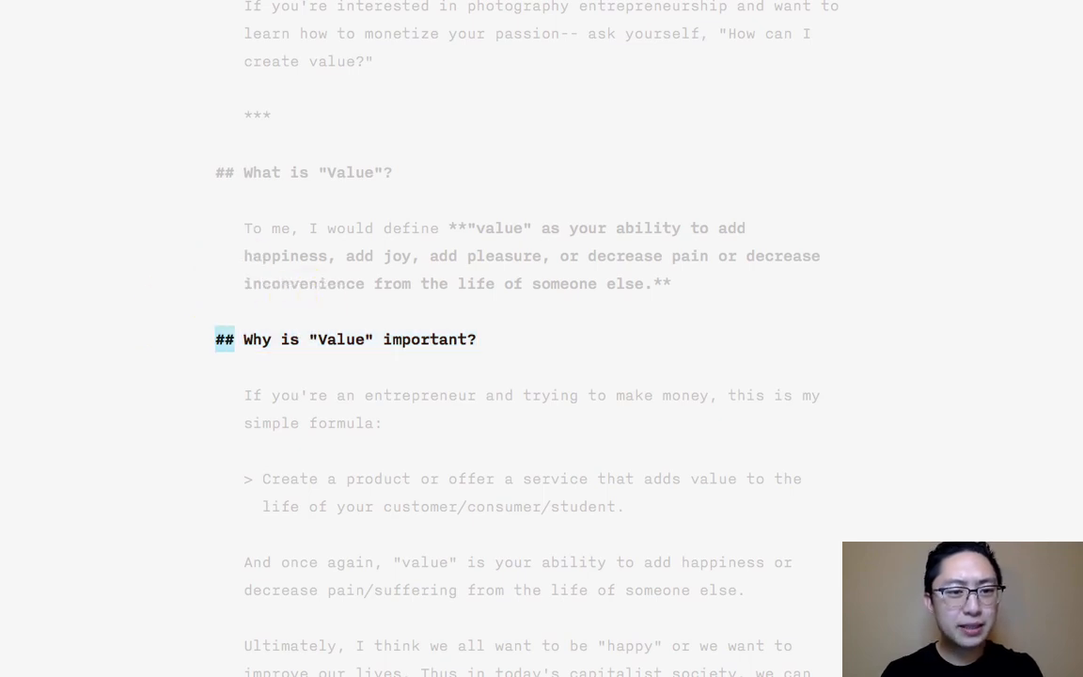
{"action": "key", "text": "BackSpace"}
{"action": "type", "text": "##"}
{"action": "key", "text": "BackSpace"}
{"action": "key", "text": "BackSpace"}
{"action": "key", "text": "BackSpace"}
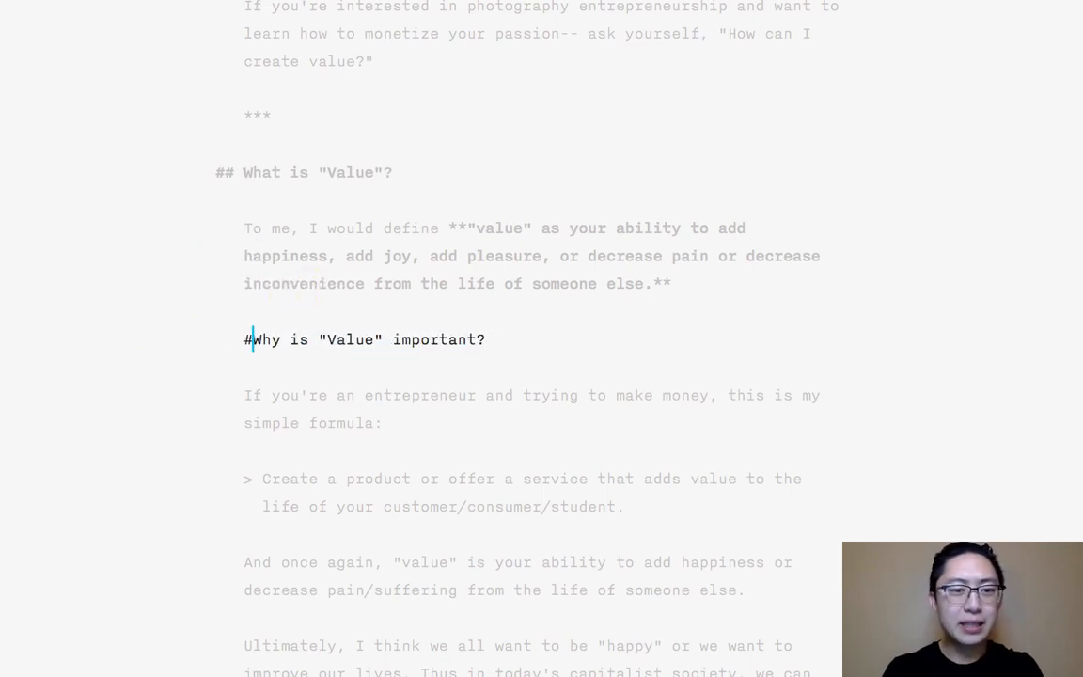
- Enclose the heading 'Why is "Value" important?' in HTML <h2> and </h2> tags
{"action": "type", "text": "<h2>"}
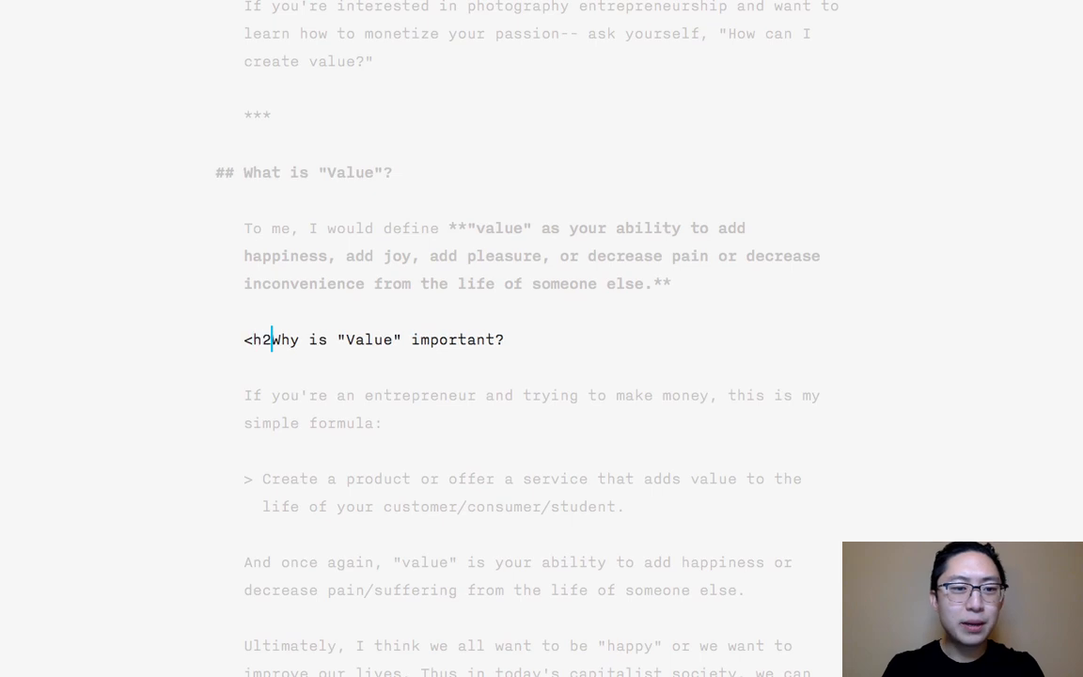
{"action": "left_click", "coordinate": [515, 340]}
{"action": "type", "text": "</h2>"}
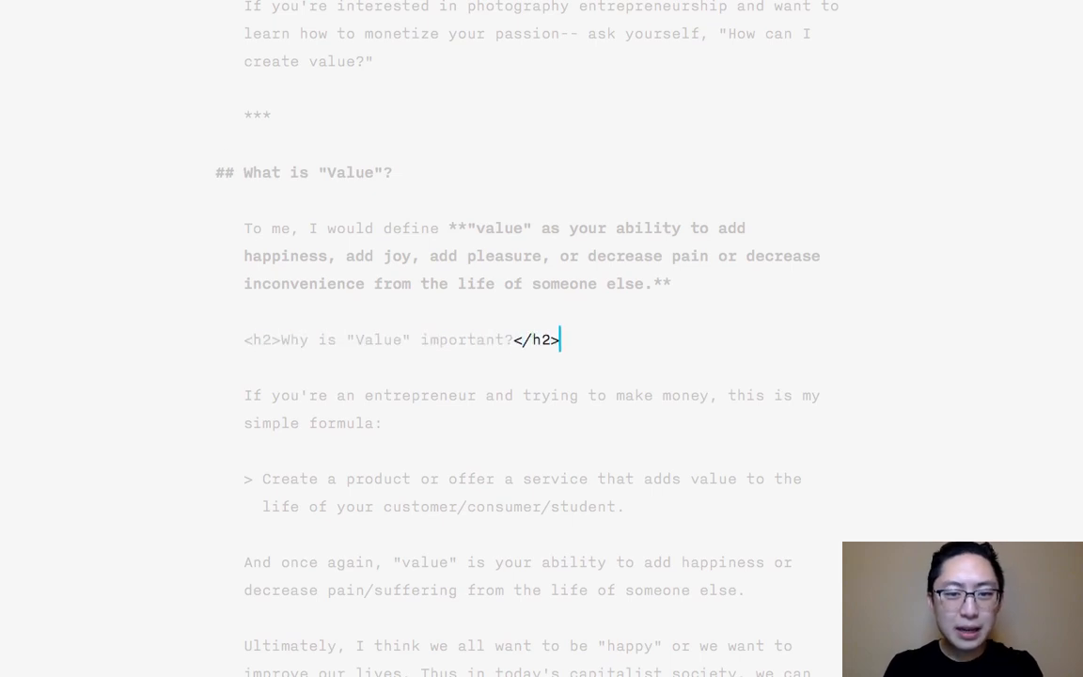
- Replace the HTML h2 tags around the heading 'Why is "Value" important?' with the Markdown prefix "##"
{"action": "key", "text": "shift+Left"}
{"action": "key", "text": "shift+Left"}
{"action": "key", "text": "shift+Left"}
{"action": "key", "text": "shift+Left"}
{"action": "key", "text": "shift+Left"}
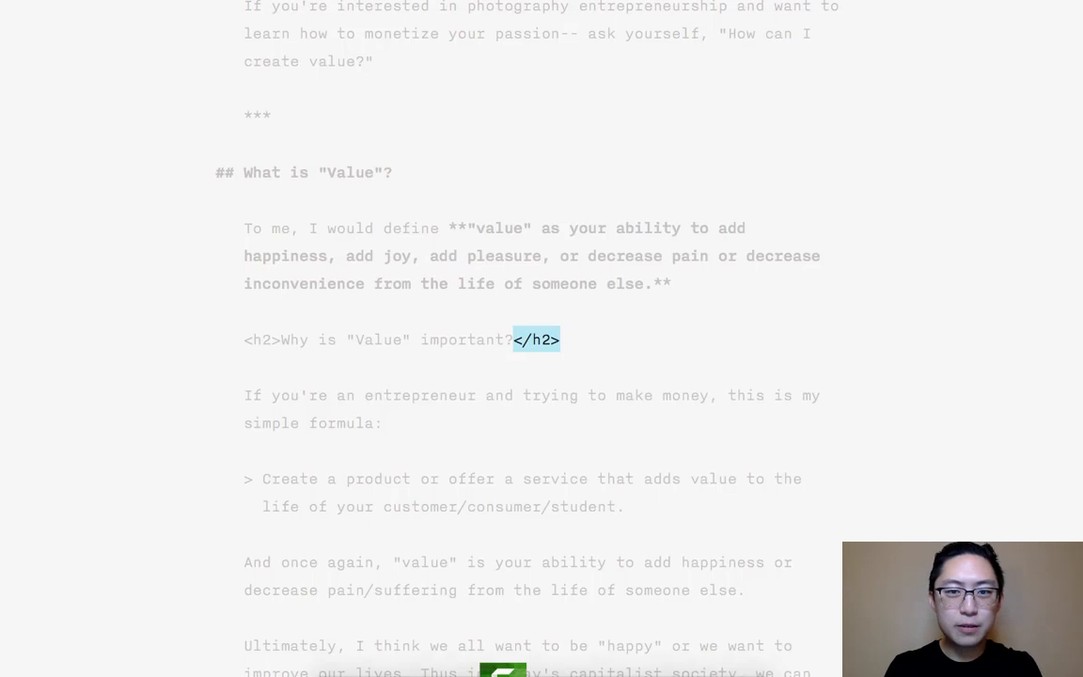
{"action": "key", "text": "BackSpace"}
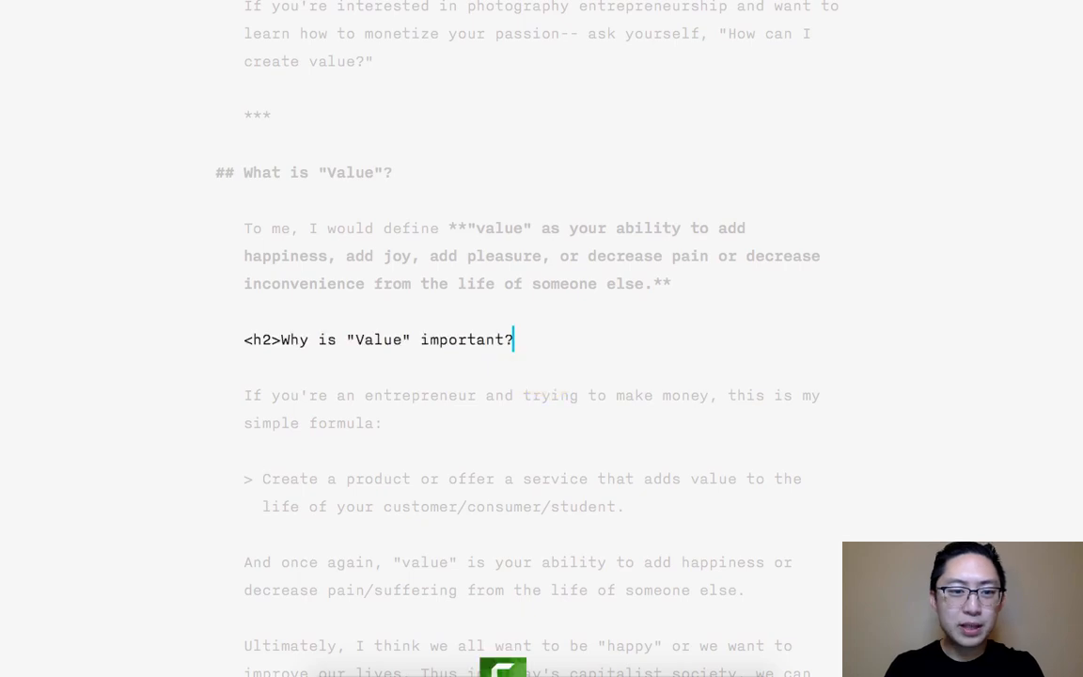
{"action": "key", "text": "super+Left"}
{"action": "type", "text": "##"}
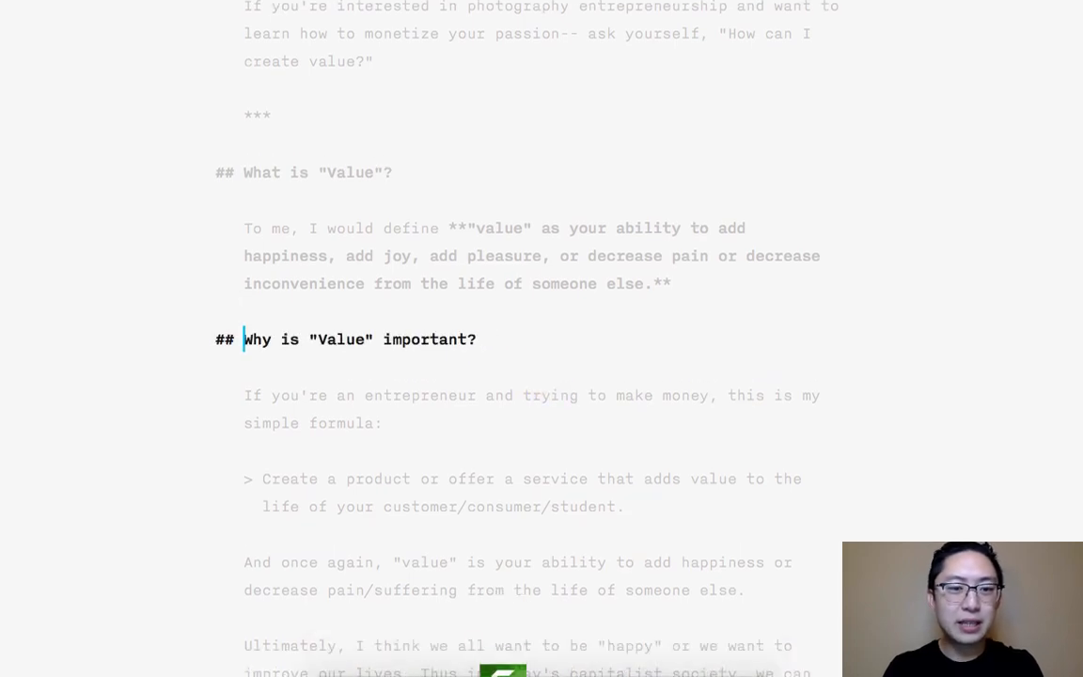
- Switch to Camtasia 2, dismiss the finished export notice, close the "An Active Life is a Happy Life" project and return to iA Writer
{"action": "left_click", "coordinate": [517, 651]}
{"action": "left_click", "coordinate": [442, 109]}
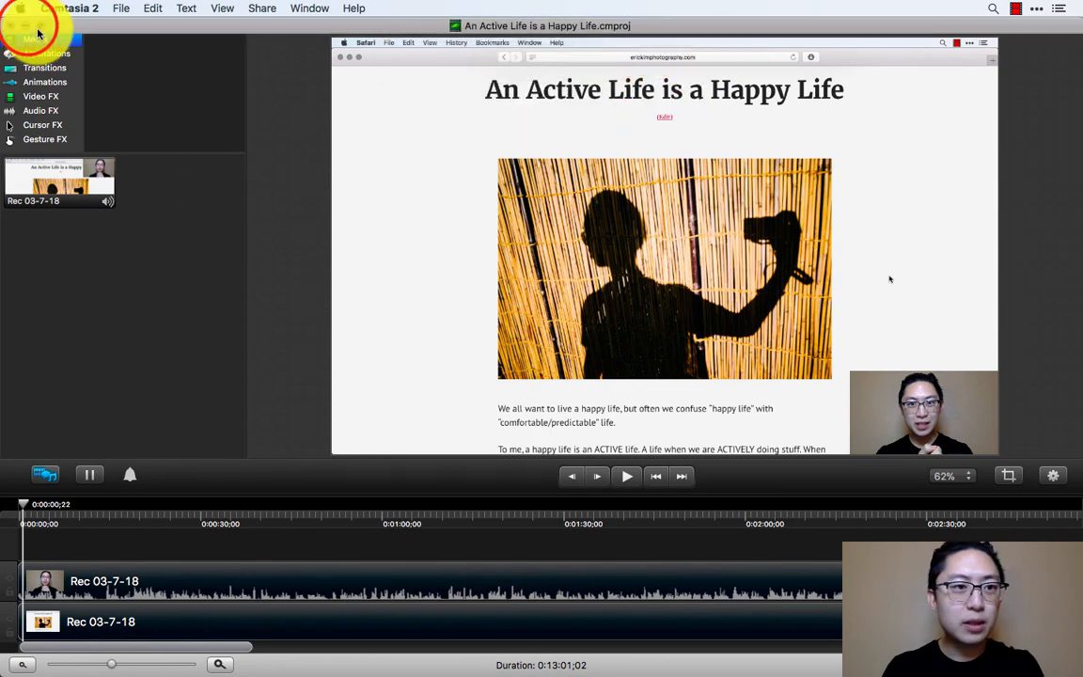
{"action": "left_click", "coordinate": [38, 32]}
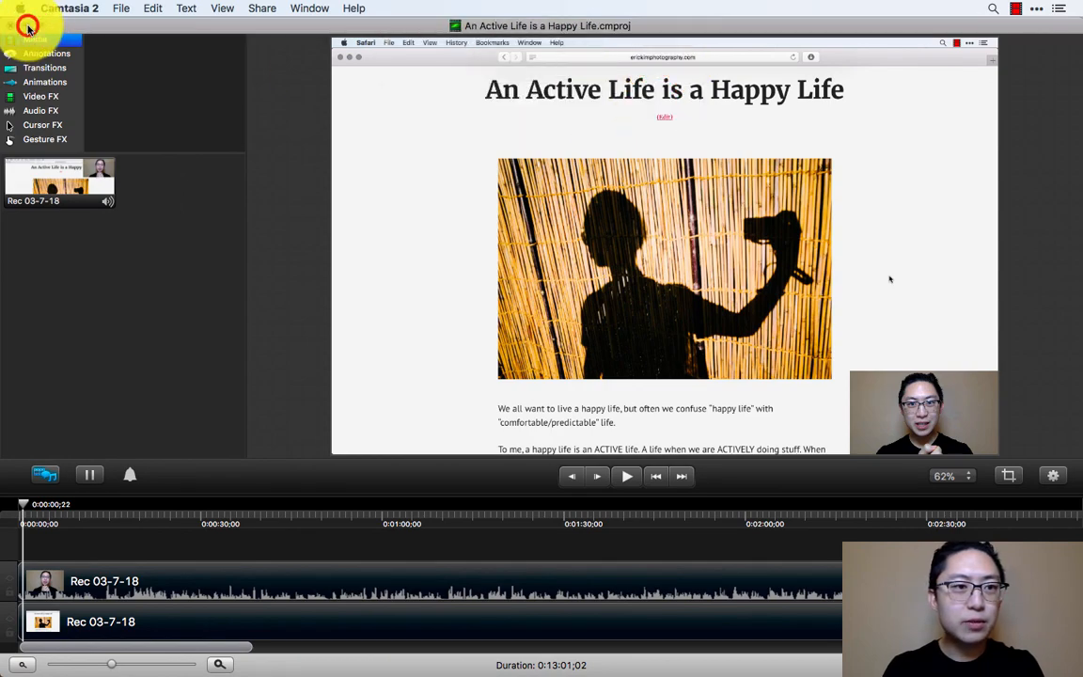
{"action": "key", "text": "ctrl+Right"}
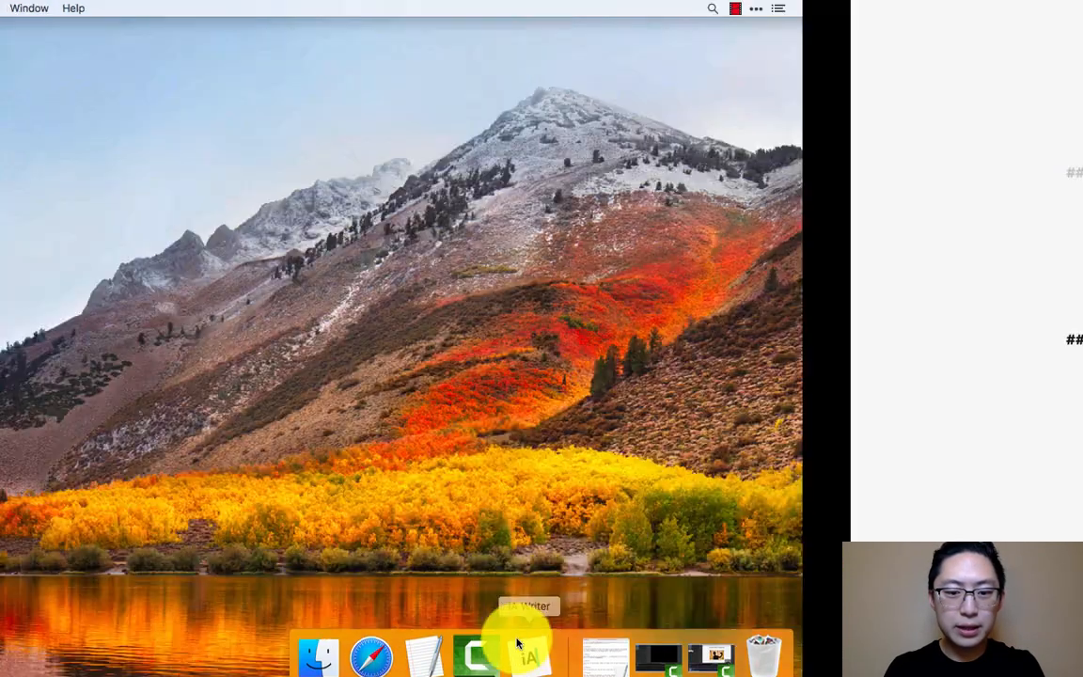
- Review the draft from its opening to the end, highlighting "What" and "Why" in the two section headings
{"action": "scroll", "coordinate": [652, 503], "scroll_direction": "down", "scroll_amount": 5}
{"action": "scroll", "coordinate": [655, 499], "scroll_direction": "down", "scroll_amount": 2}
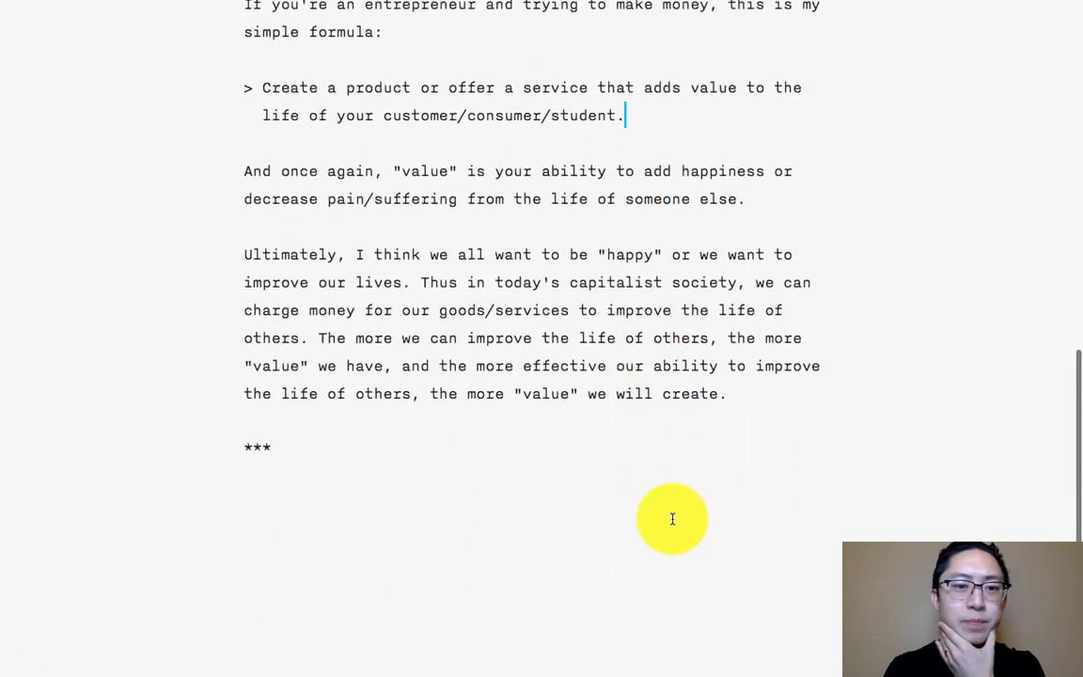
{"action": "left_click", "coordinate": [673, 519]}
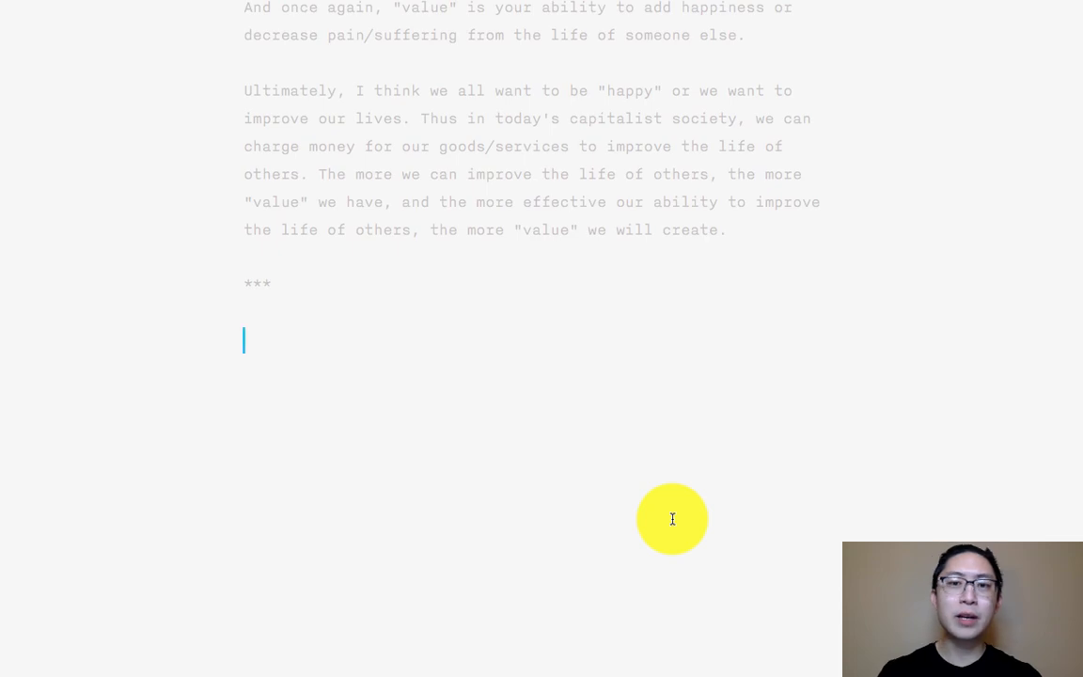
{"action": "scroll", "coordinate": [556, 435], "scroll_direction": "up", "scroll_amount": 15}
{"action": "scroll", "coordinate": [556, 435], "scroll_direction": "down", "scroll_amount": 7}
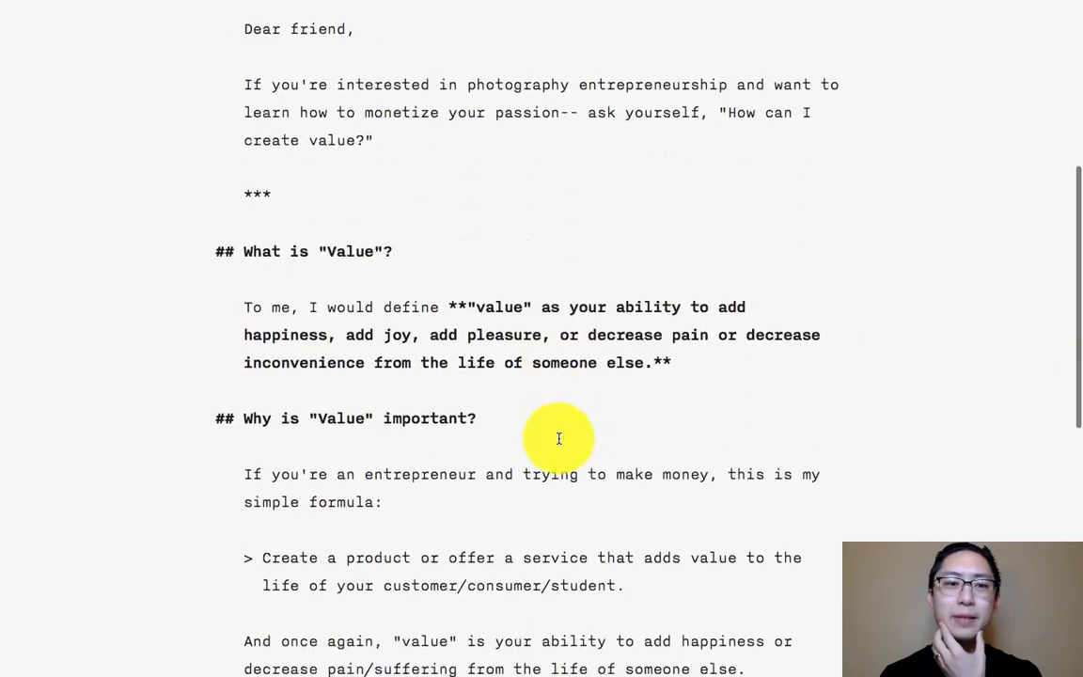
{"action": "scroll", "coordinate": [558, 438], "scroll_direction": "down", "scroll_amount": 1}
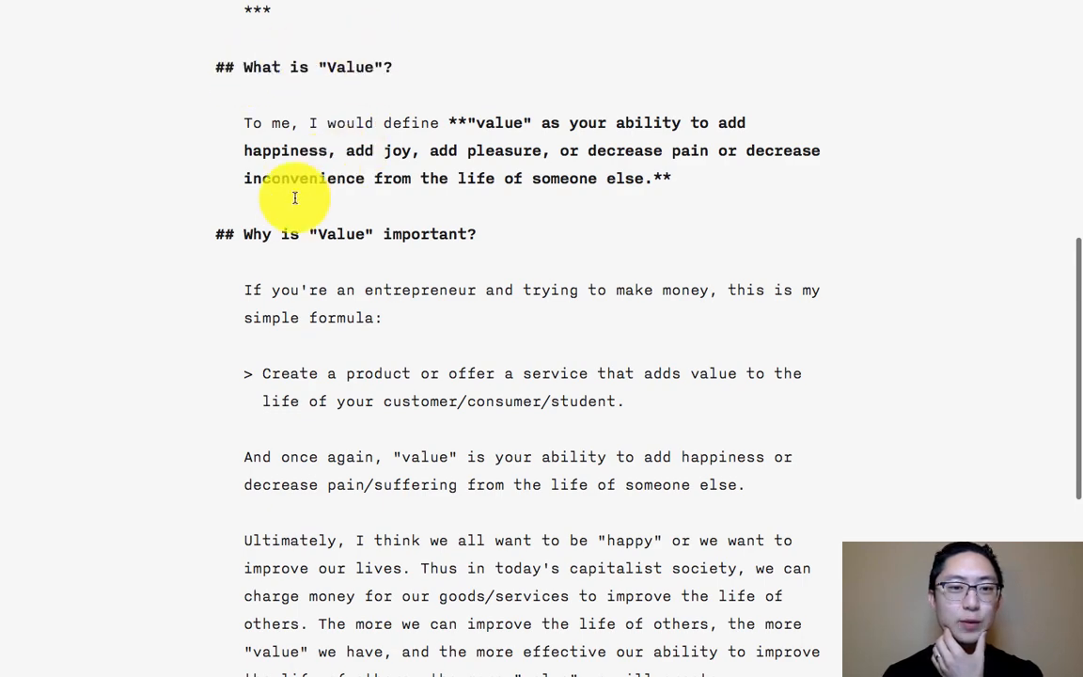
{"action": "double_click", "coordinate": [266, 67]}
{"action": "scroll", "coordinate": [295, 411], "scroll_direction": "down", "scroll_amount": 2}
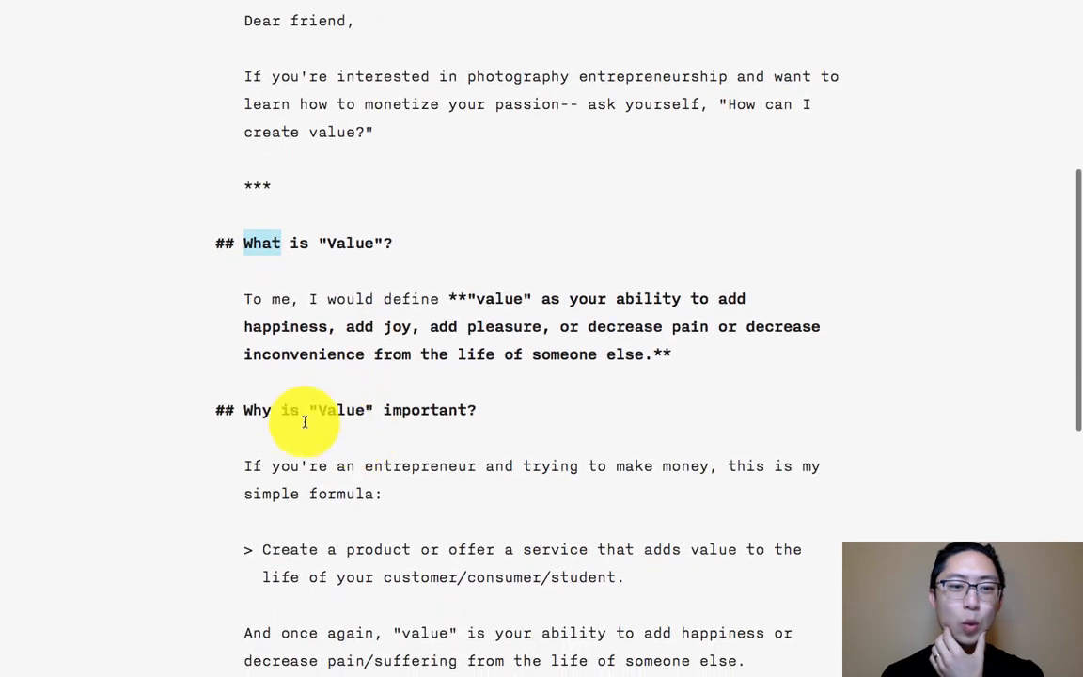
{"action": "double_click", "coordinate": [264, 411]}
{"action": "scroll", "coordinate": [386, 564], "scroll_direction": "down", "scroll_amount": 5}
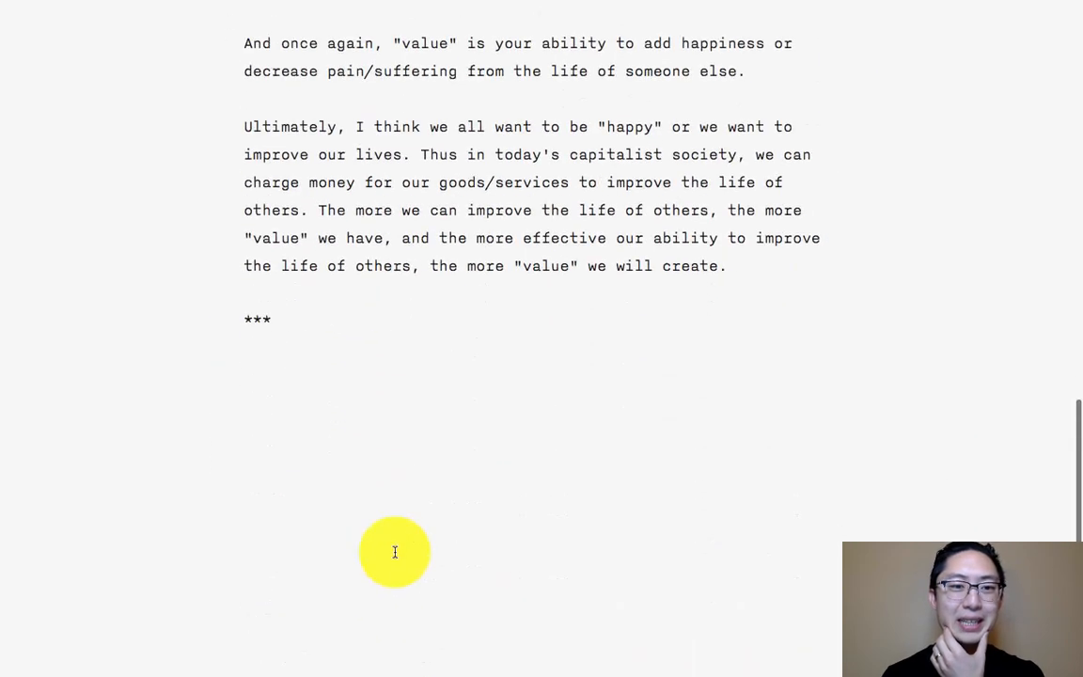
- Add the second-level Markdown heading "## How to Create Value" below the final "***" divider, followed by an empty line
{"action": "left_click", "coordinate": [417, 494]}
{"action": "type", "text": "## How "}
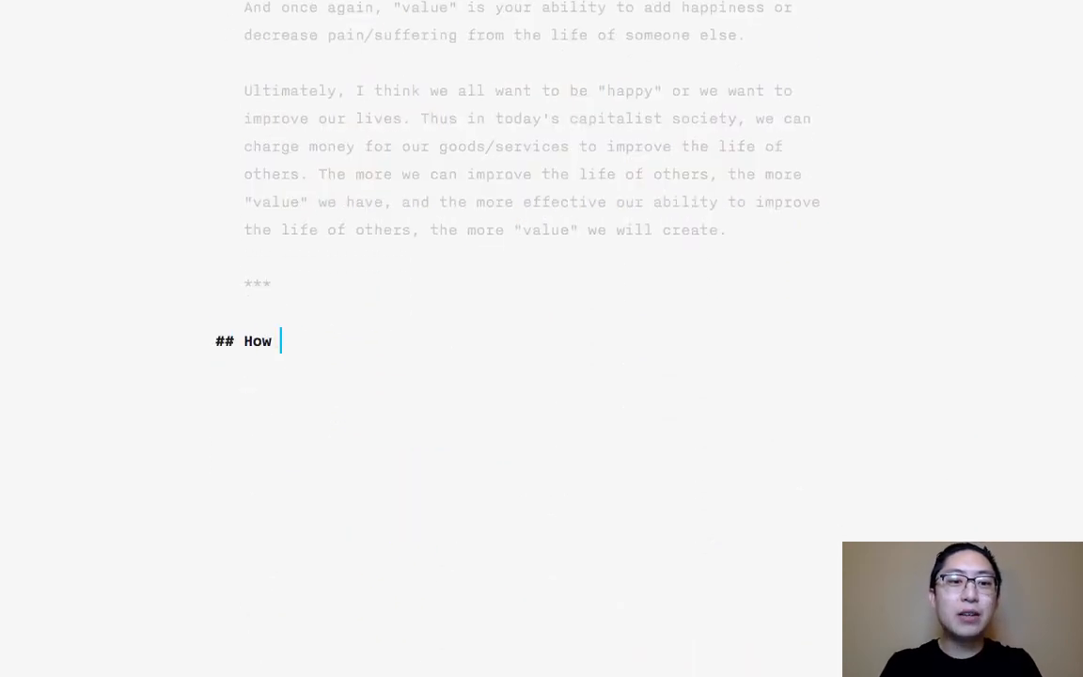
{"action": "type", "text": "to Create Value"}
{"action": "key", "text": "Return"}
{"action": "key", "text": "Return"}
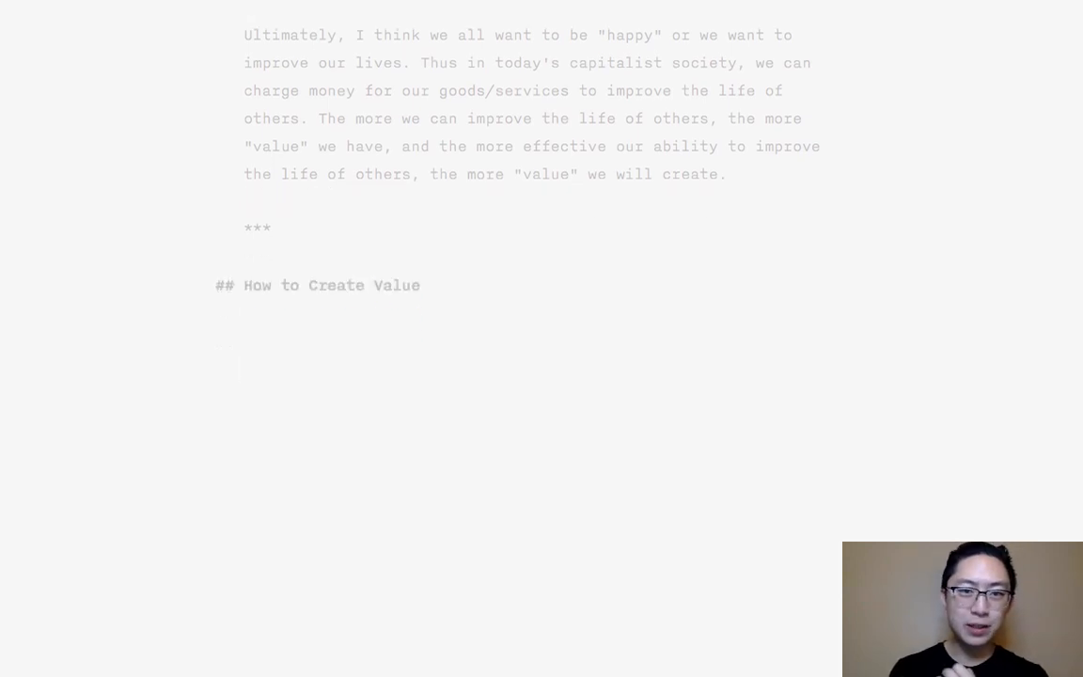
- Compare the section headings by highlighting their opening words "What", "Why" and "How", ending on the empty line below the last heading
{"action": "scroll", "coordinate": [334, 357], "scroll_direction": "up", "scroll_amount": 10}
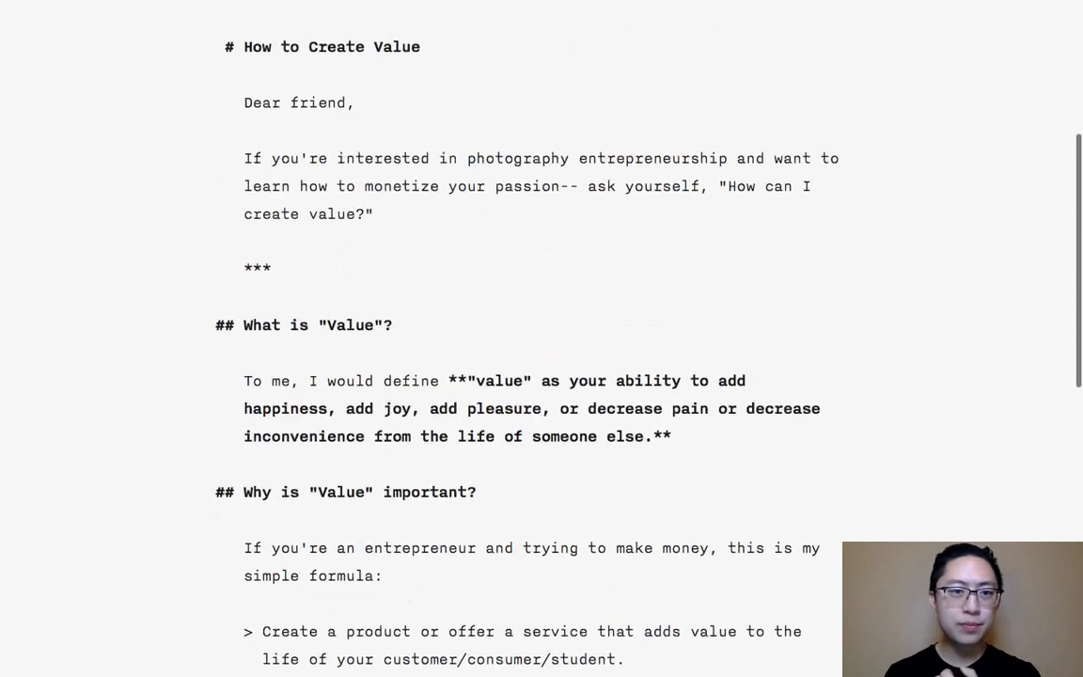
{"action": "left_click", "coordinate": [262, 382]}
{"action": "double_click", "coordinate": [263, 384]}
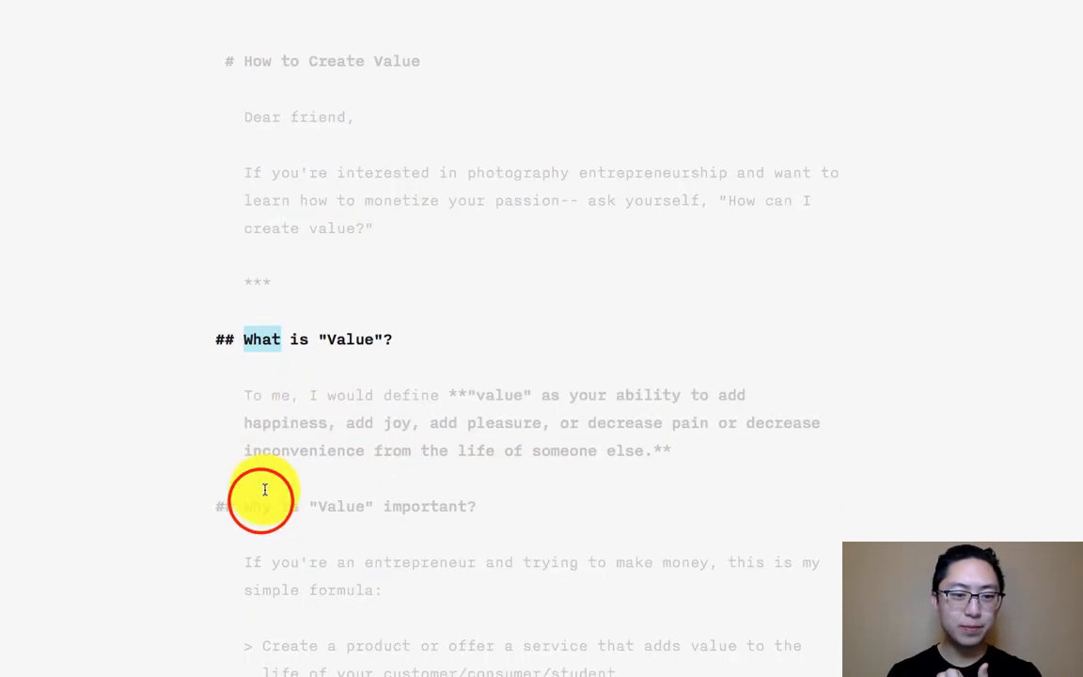
{"action": "double_click", "coordinate": [258, 500]}
{"action": "scroll", "coordinate": [476, 525], "scroll_direction": "down", "scroll_amount": 10}
{"action": "left_click", "coordinate": [253, 296]}
{"action": "double_click", "coordinate": [254, 294]}
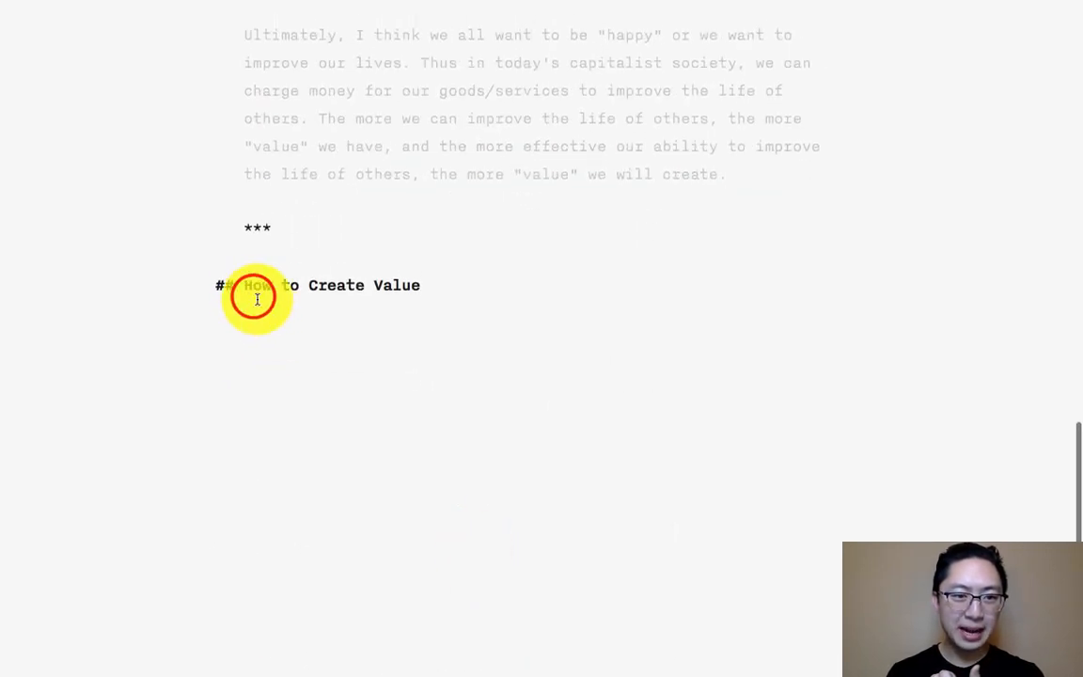
{"action": "key", "text": "Down"}
{"action": "key", "text": "Down"}
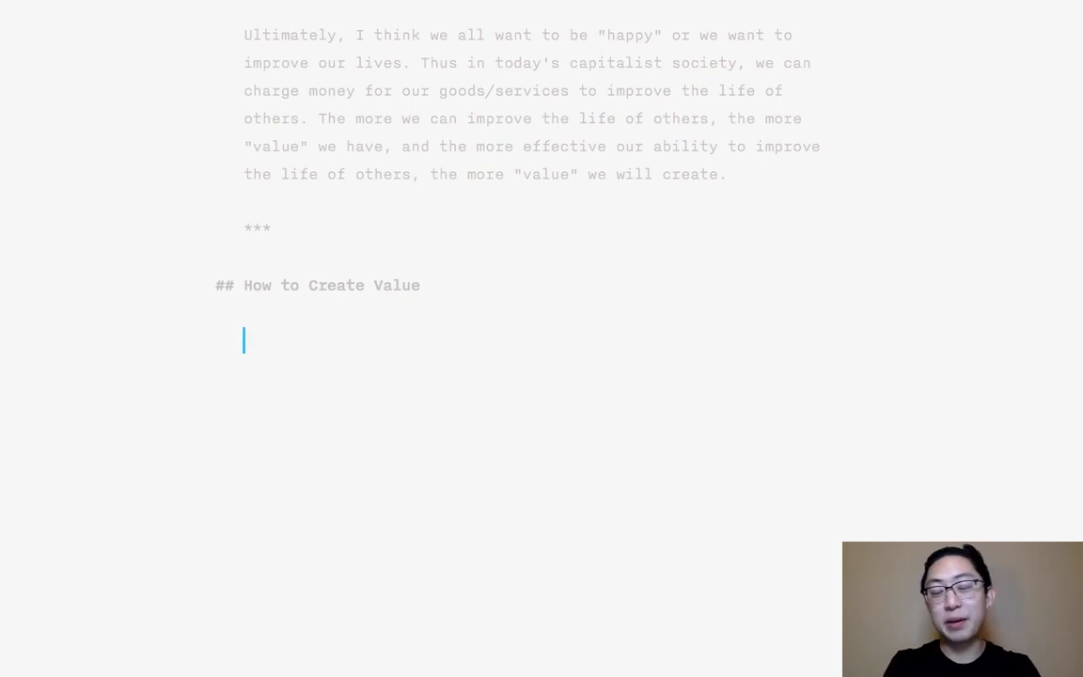
- Write the list's lead-in under "How to Create Value": the author's name in capitals followed by "values in his life:", and leave a blank line
{"action": "type", "text": "ERIC KIM valu"}
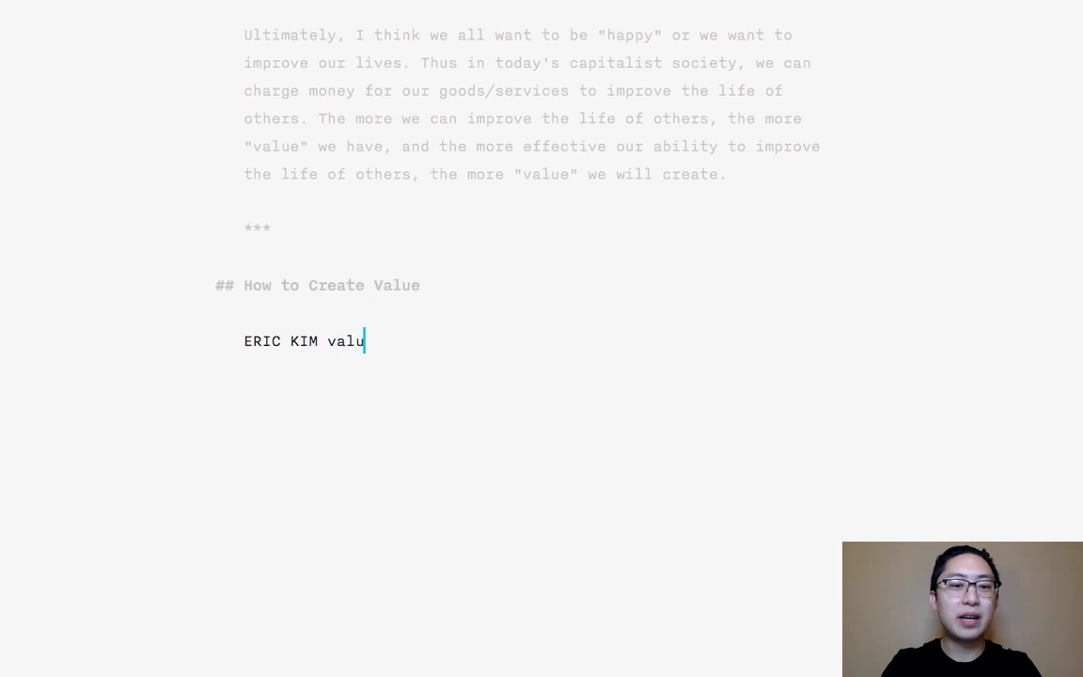
{"action": "type", "text": "es in his life:"}
{"action": "key", "text": "Return"}
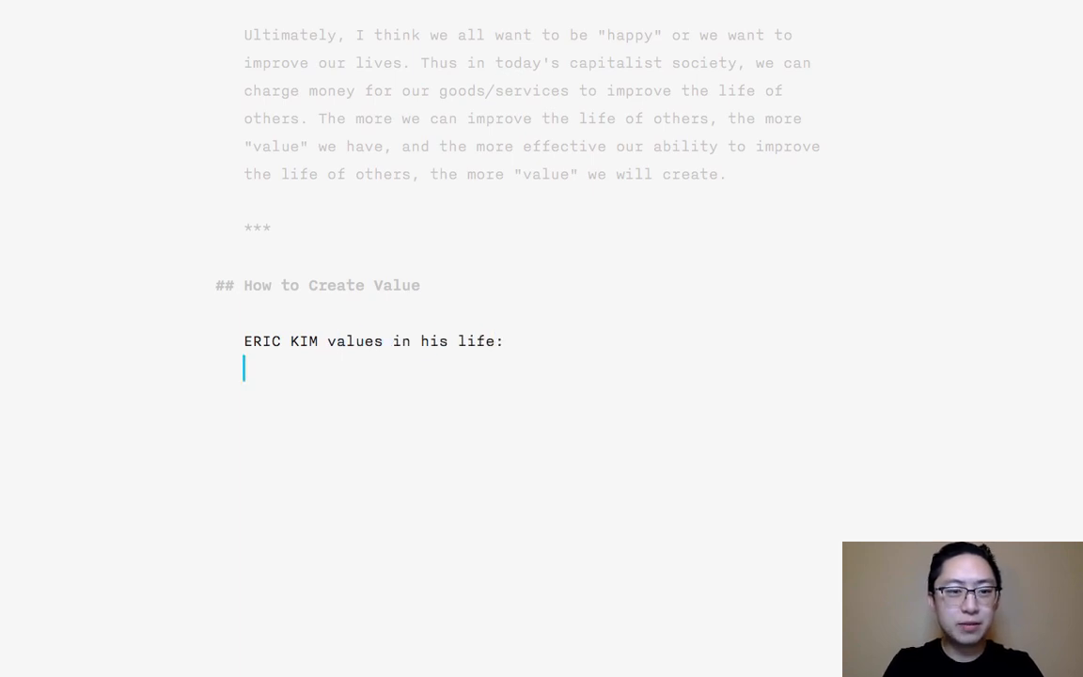
{"action": "key", "text": "Return"}
- Start a numbered list below the lead-in with the items "Freedom", "Flexibility" and "Control"
{"action": "type", "text": "1. Freedom"}
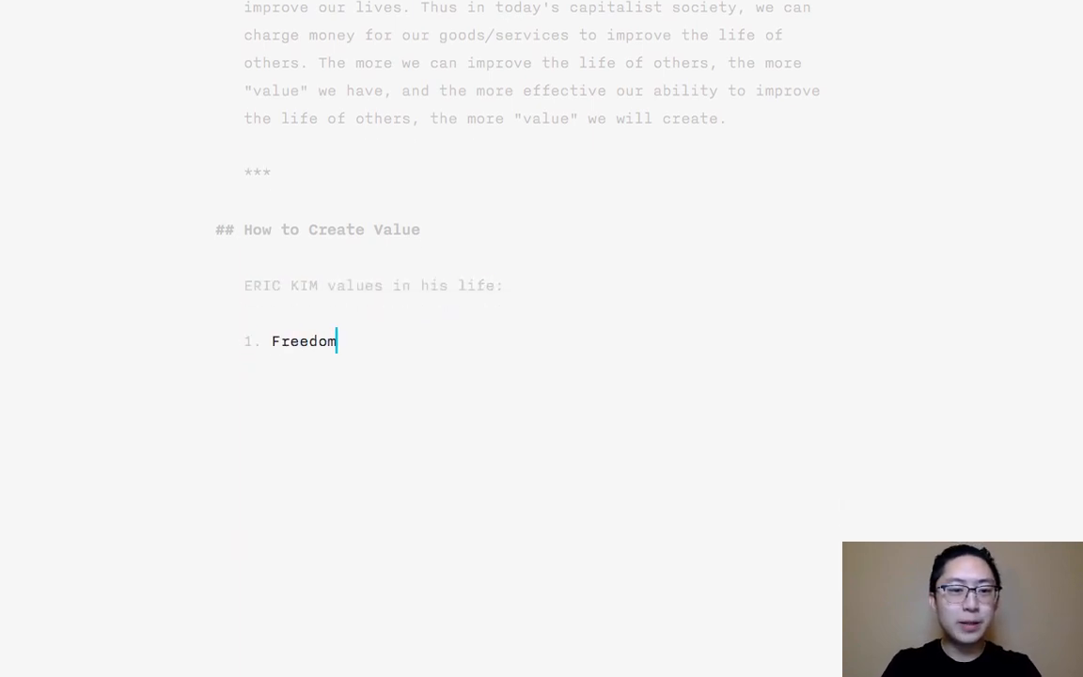
{"action": "key", "text": "Return"}
{"action": "type", "text": "Flexibility"}
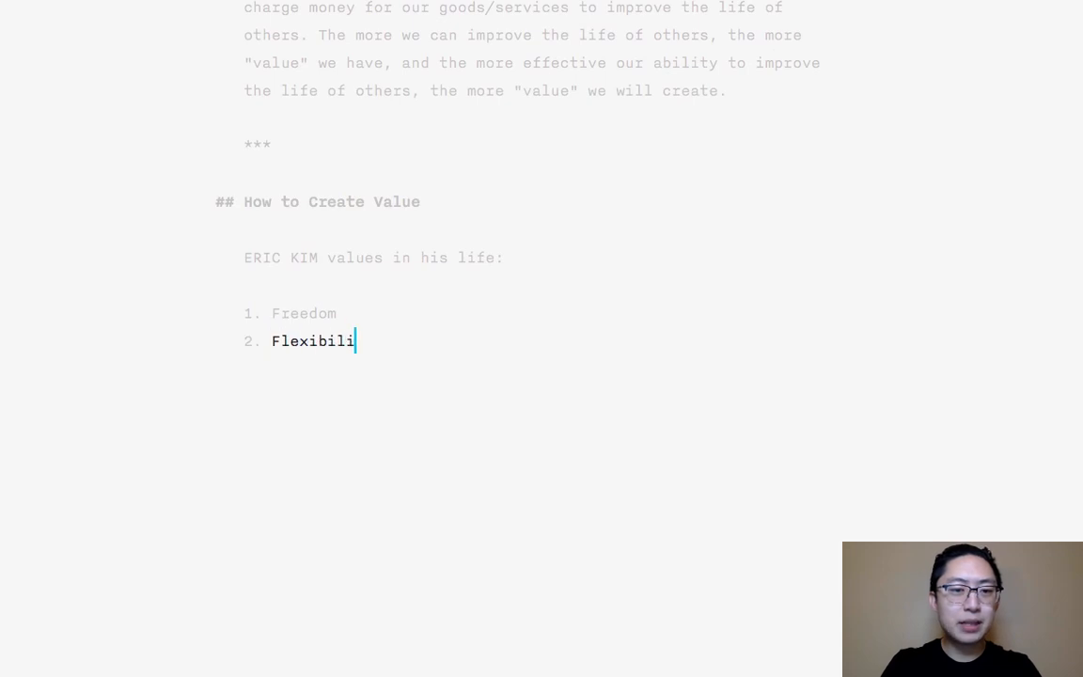
{"action": "key", "text": "Return"}
{"action": "type", "text": "Control"}
{"action": "key", "text": "Return"}
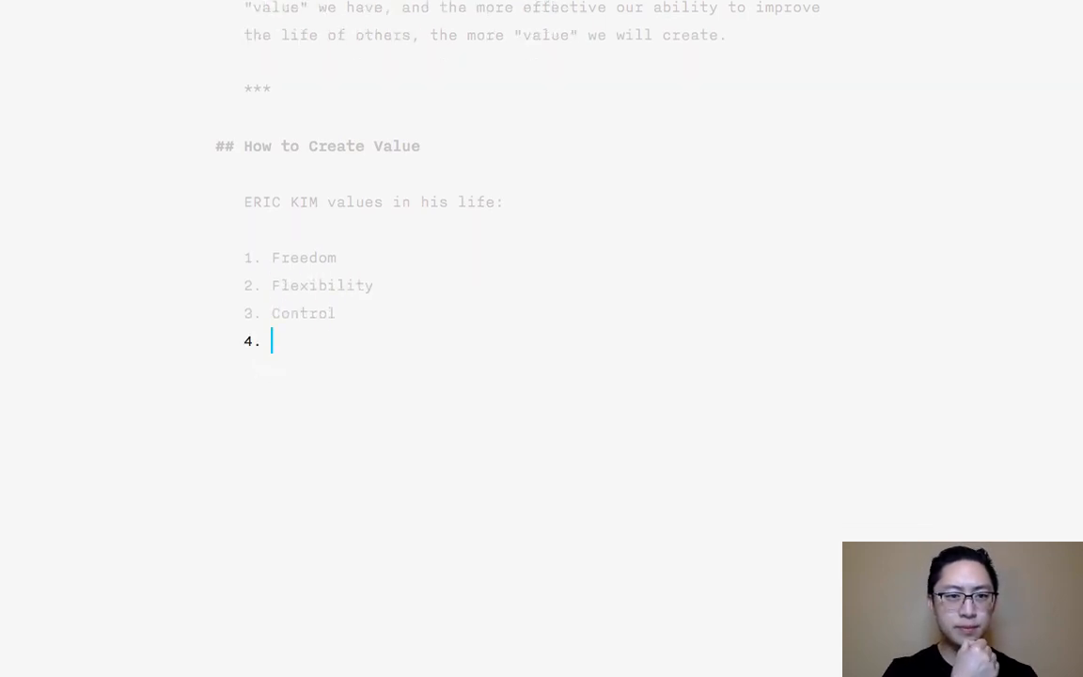
- Add the fourth list item "Ability to make art, share ideas, that empower others"
{"action": "type", "text": "Ability "}
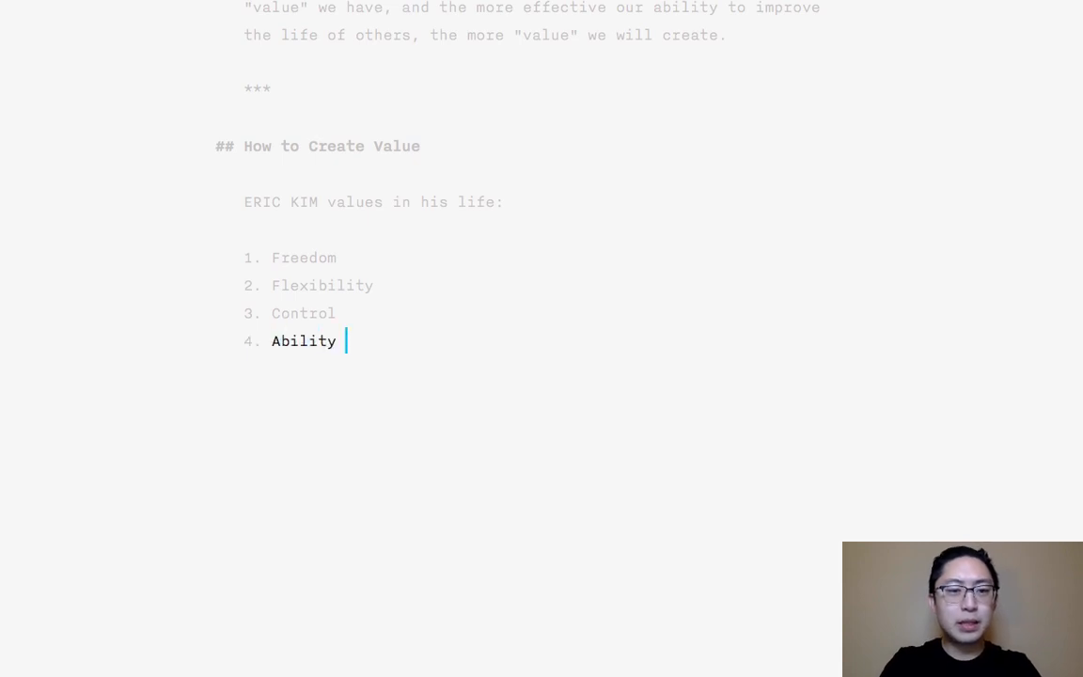
{"action": "type", "text": "to make art, "}
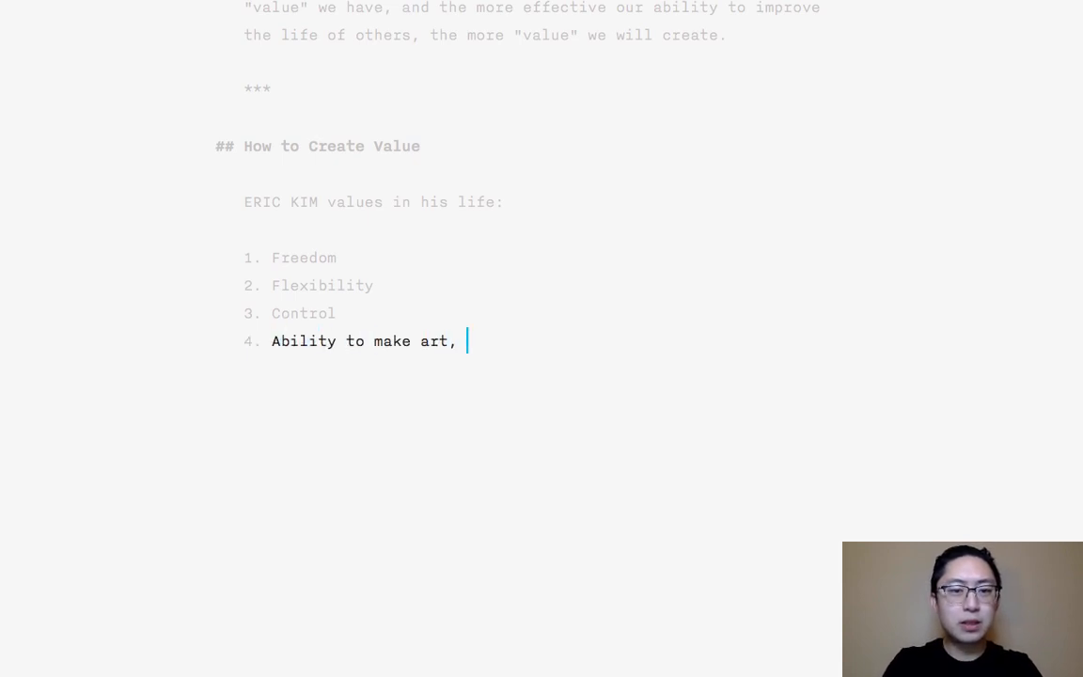
{"action": "type", "text": "share ideas, "}
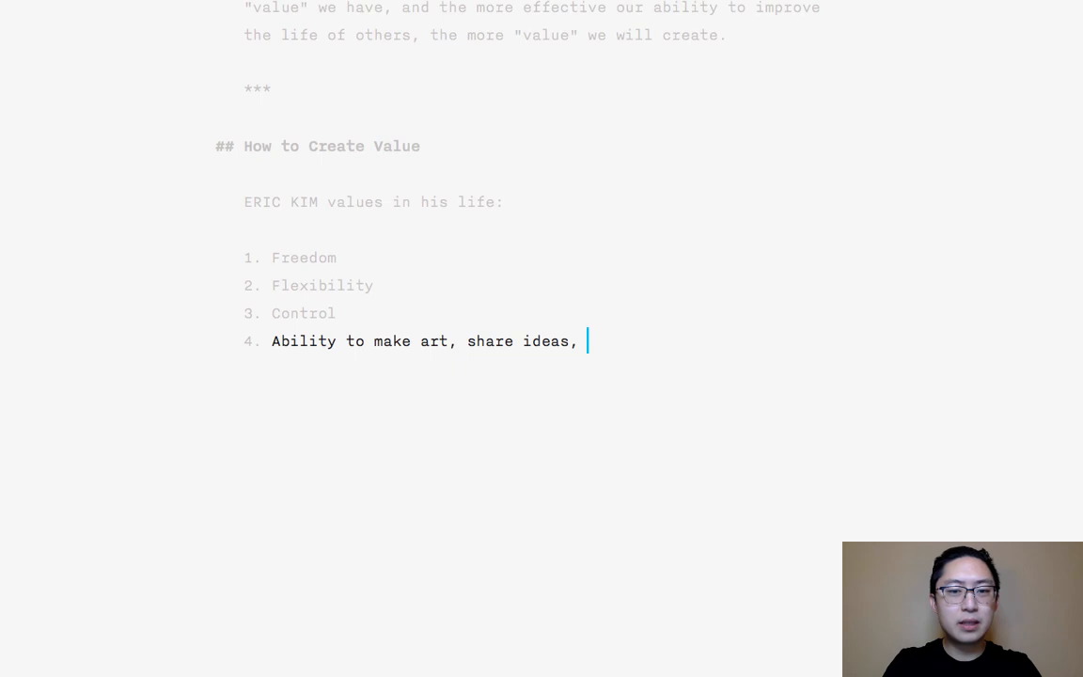
{"action": "type", "text": "th"}
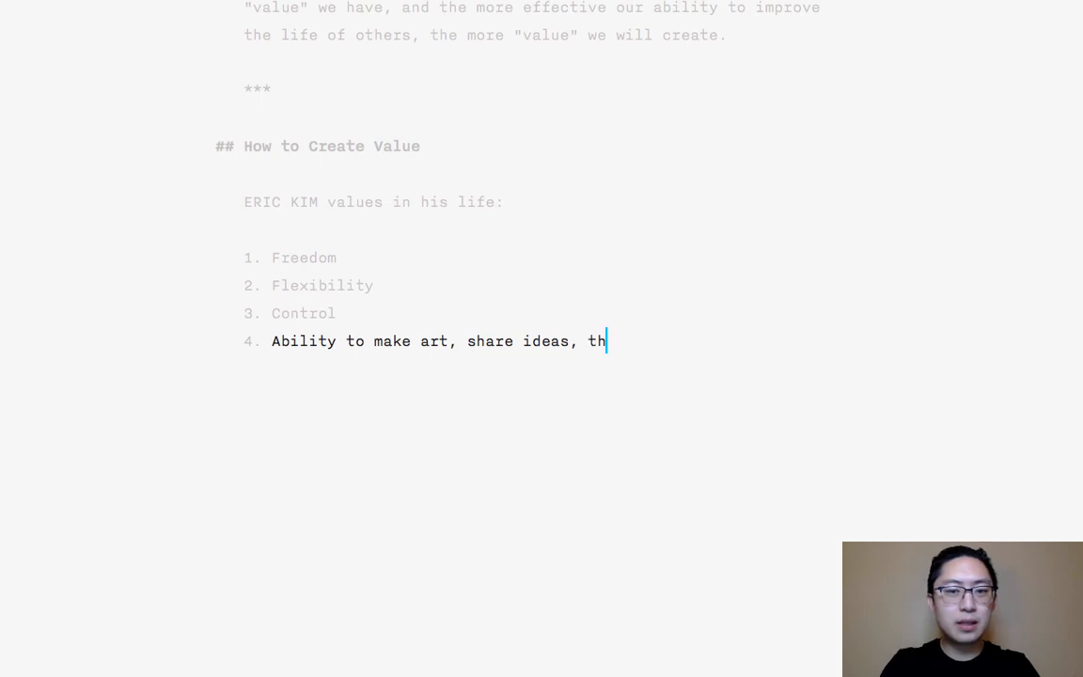
{"action": "type", "text": "at empower others"}
{"action": "key", "text": "Return"}
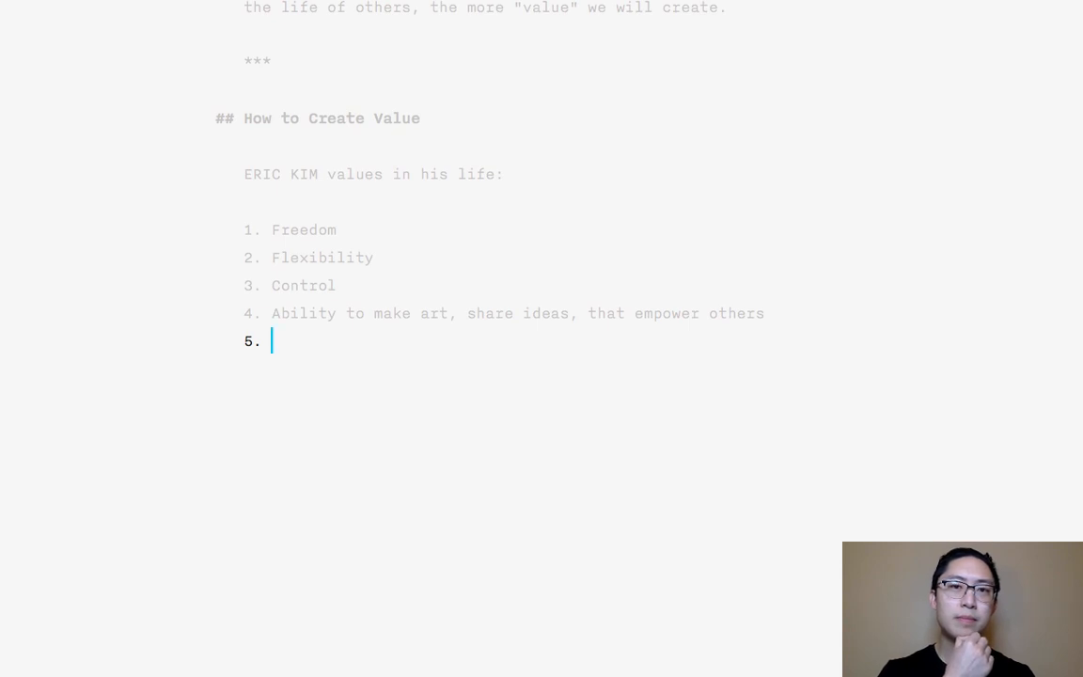
- Add list items "Feeling self-confident" and "Feeling like his work has meaning", and end the numbered list with a blank line
{"action": "type", "text": "Feeling self-confident"}
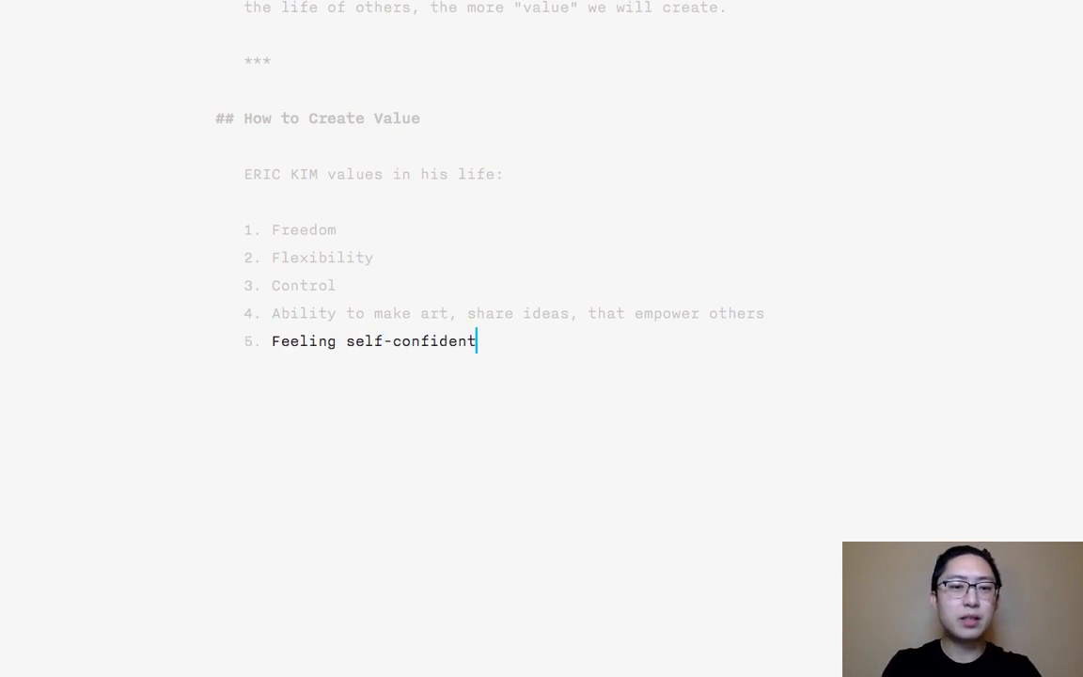
{"action": "key", "text": "Return"}
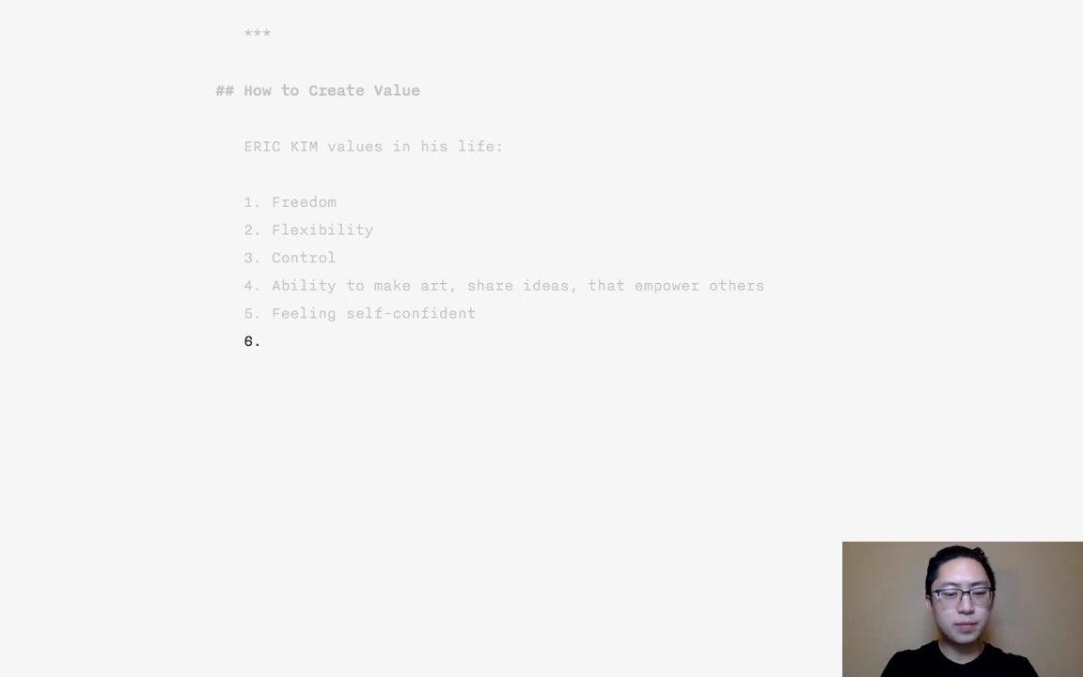
{"action": "type", "text": "Feeling "}
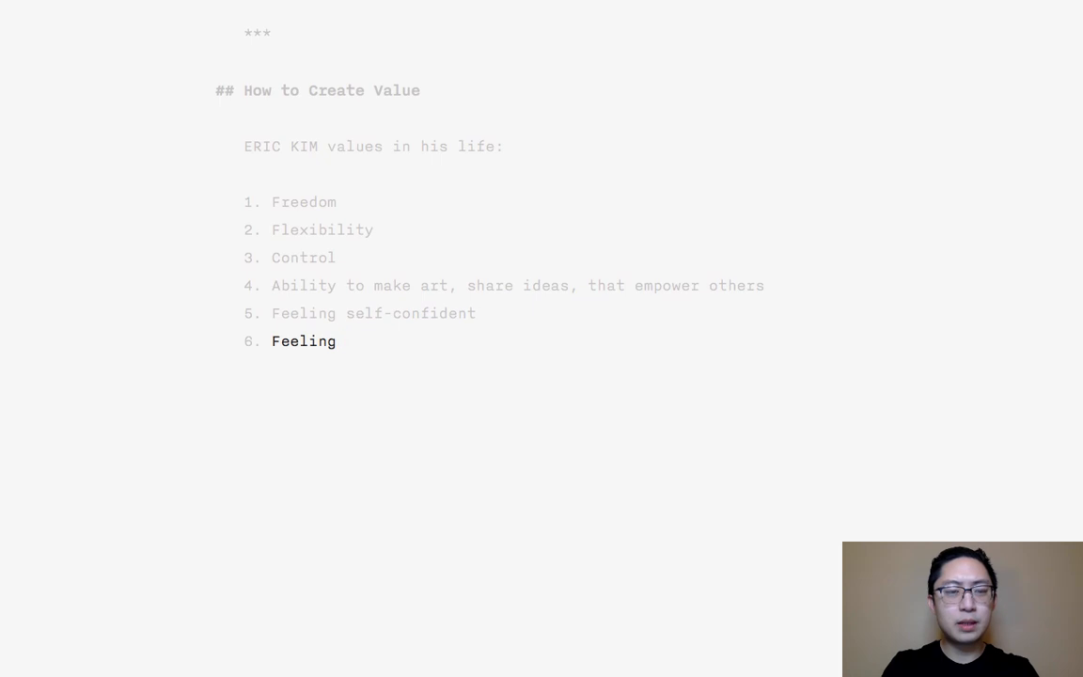
{"action": "type", "text": "like his work has meaning"}
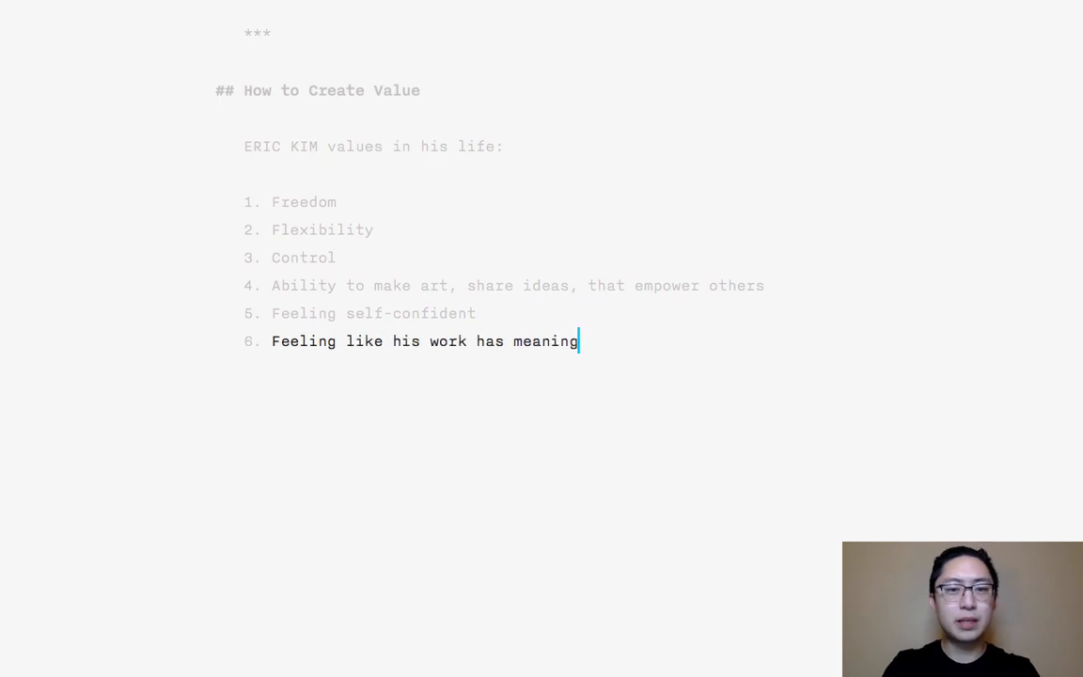
{"action": "key", "text": "Return"}
{"action": "key", "text": "Return"}
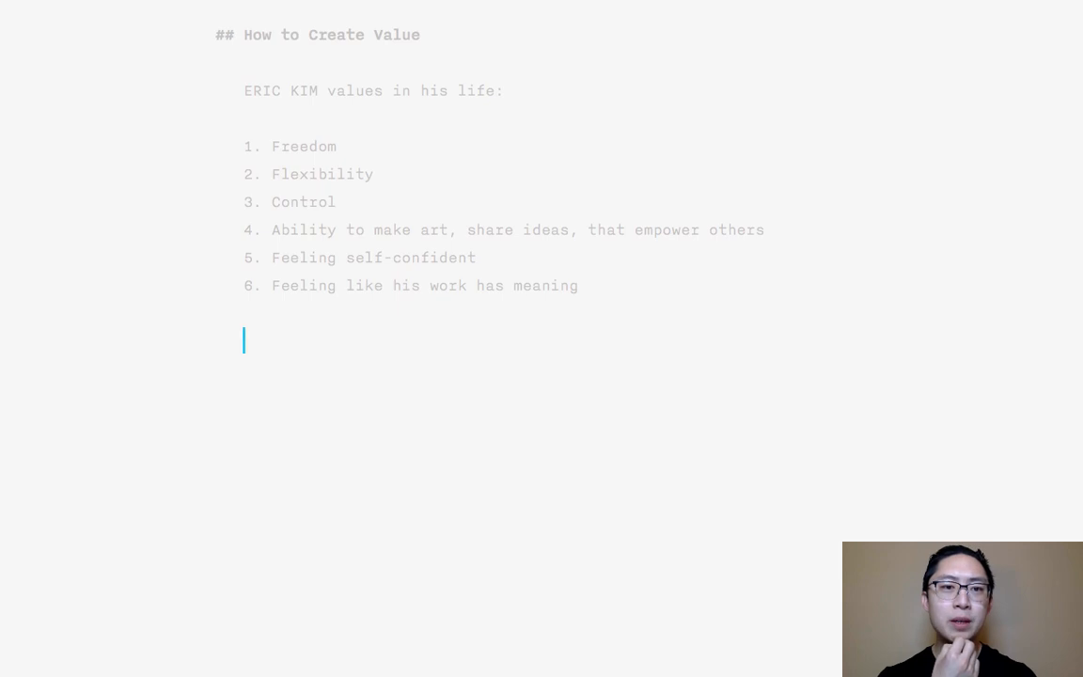
- Start a paragraph below the numbered list with "So if we think from a business perspective,"
{"action": "type", "text": "So "}
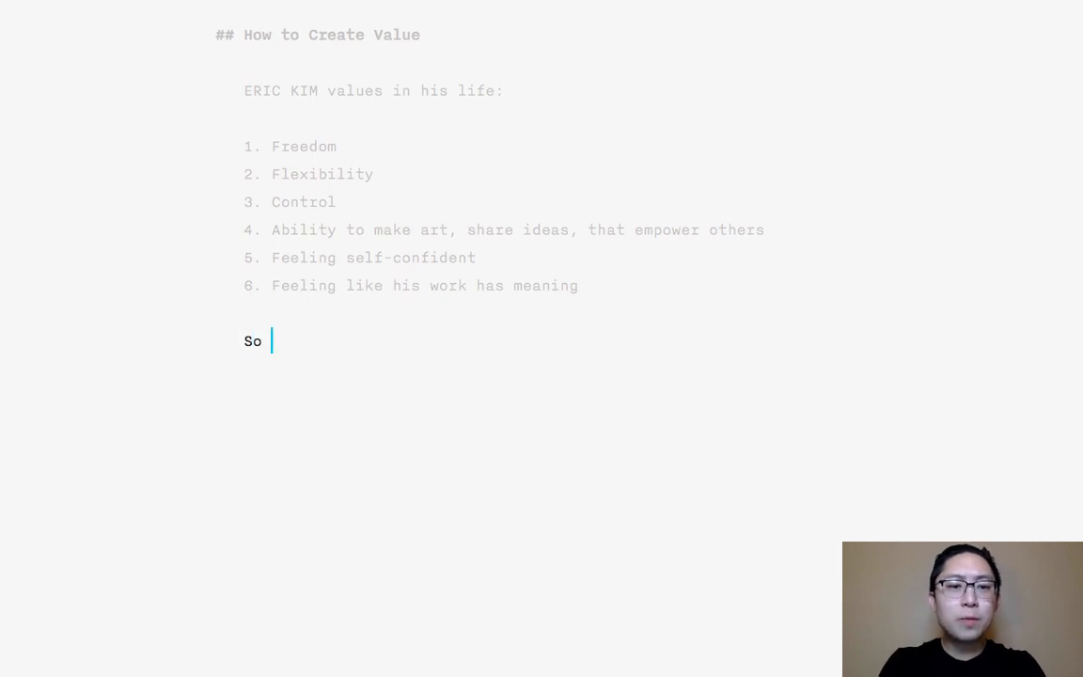
{"action": "type", "text": "if we think from this"}
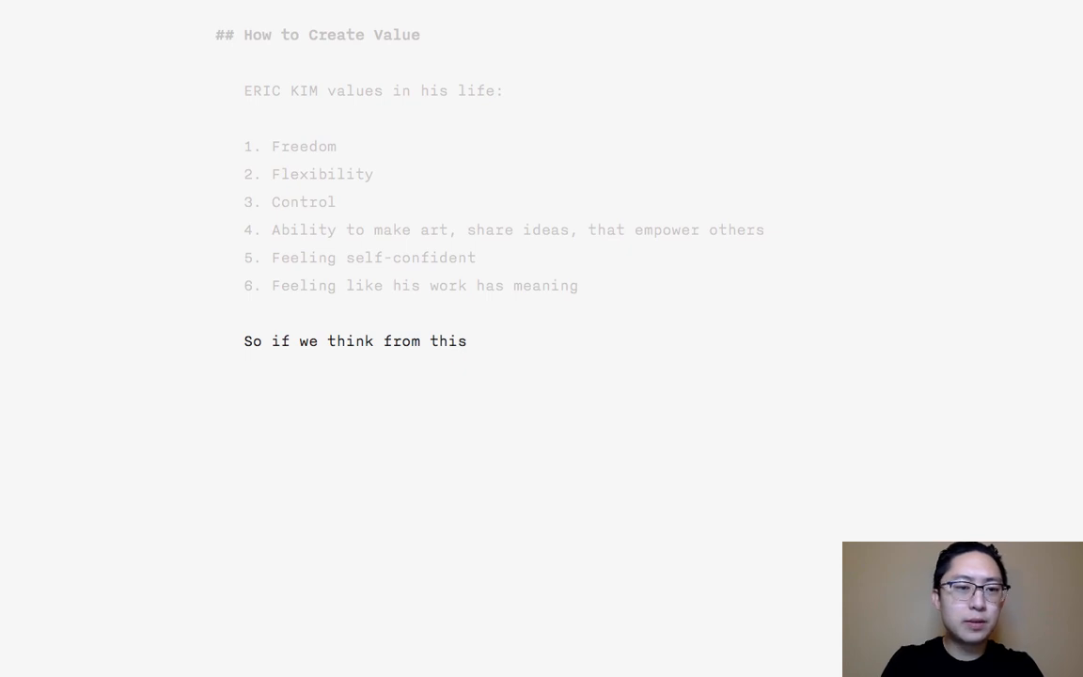
{"action": "key", "text": "shift+Up"}
{"action": "key", "text": "shift+Right"}
{"action": "type", "text": "So if we t"}
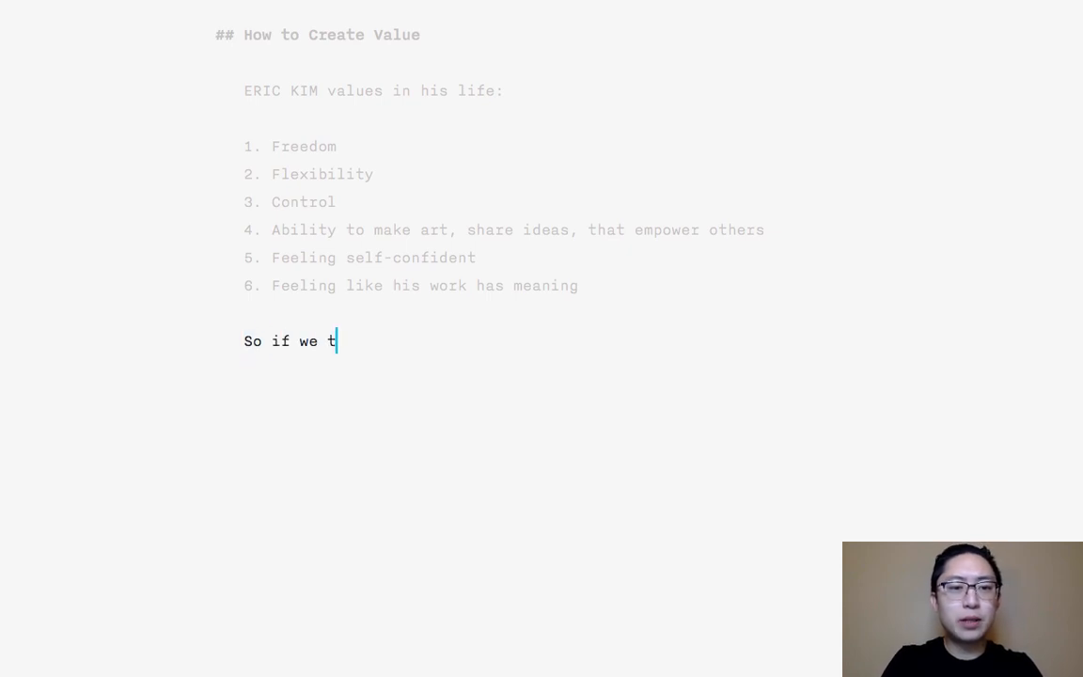
{"action": "type", "text": "hink from a business pers"}
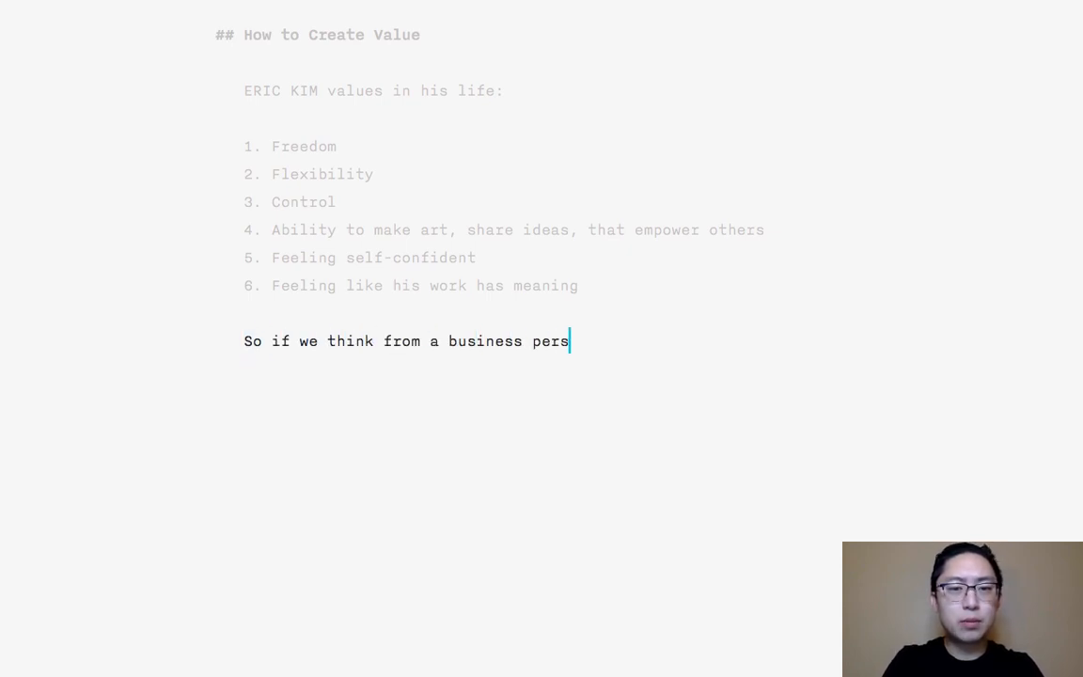
{"action": "type", "text": "pective, what kind of ser"}
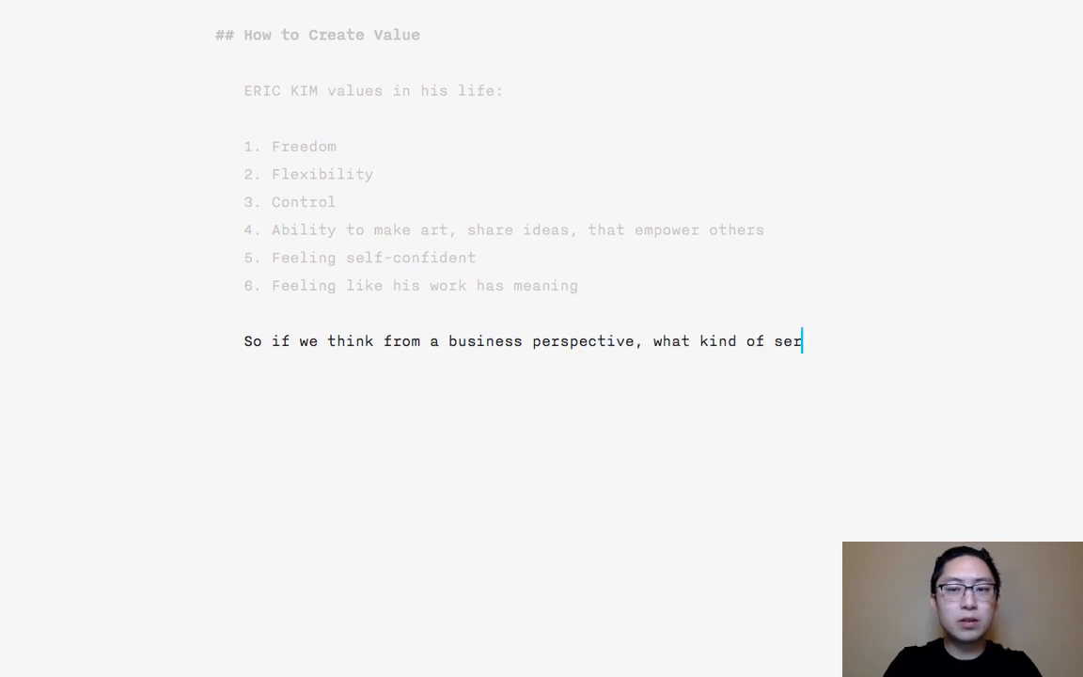
{"action": "type", "text": "vices/produts can"}
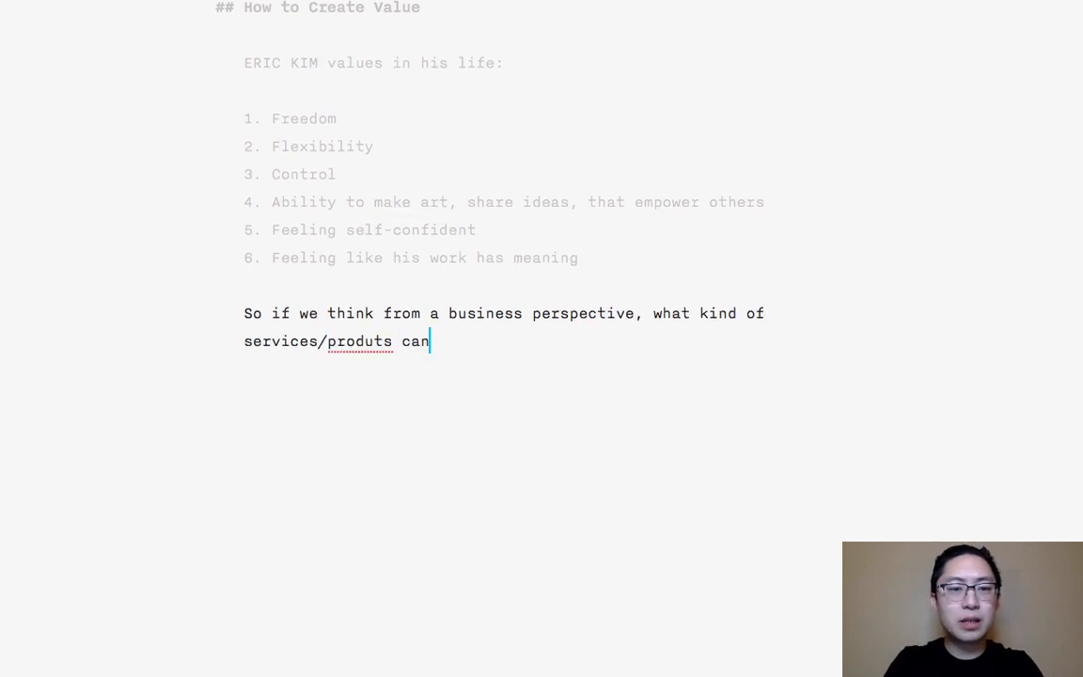
{"action": "type", "text": " you offer ERIC to"}
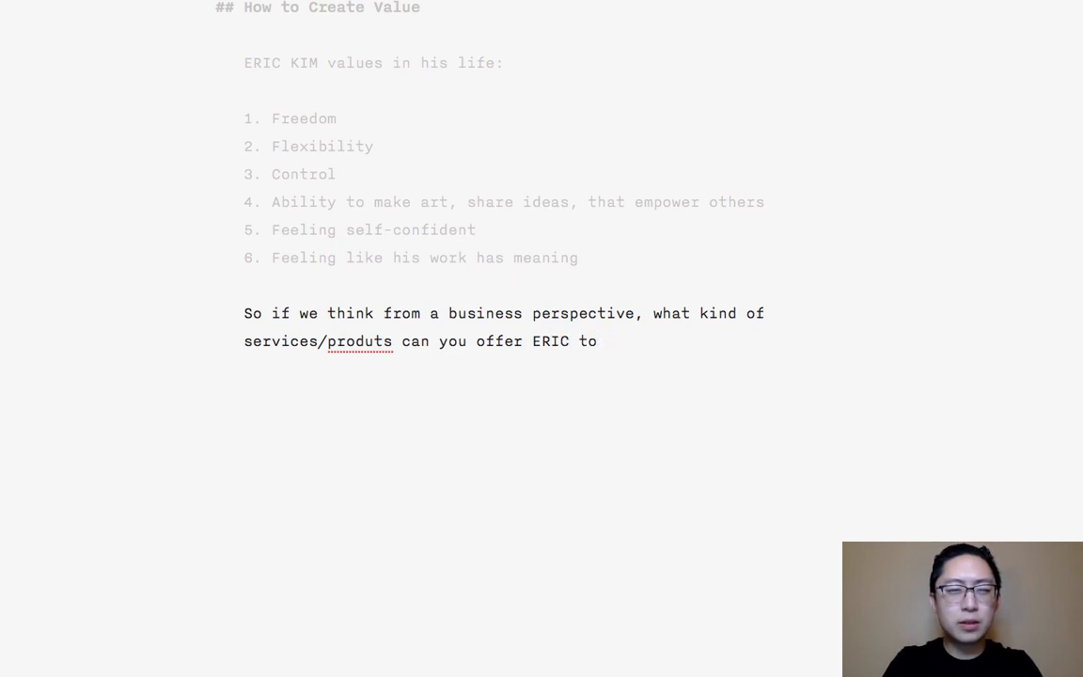
- Continue the sentence with "what kind of services/products can you offer", the author's first name in capitals and "to", correcting the spelling of "products"
{"action": "double_click", "coordinate": [346, 341]}
{"action": "type", "text": "products"}
{"action": "key", "text": "super+Right"}
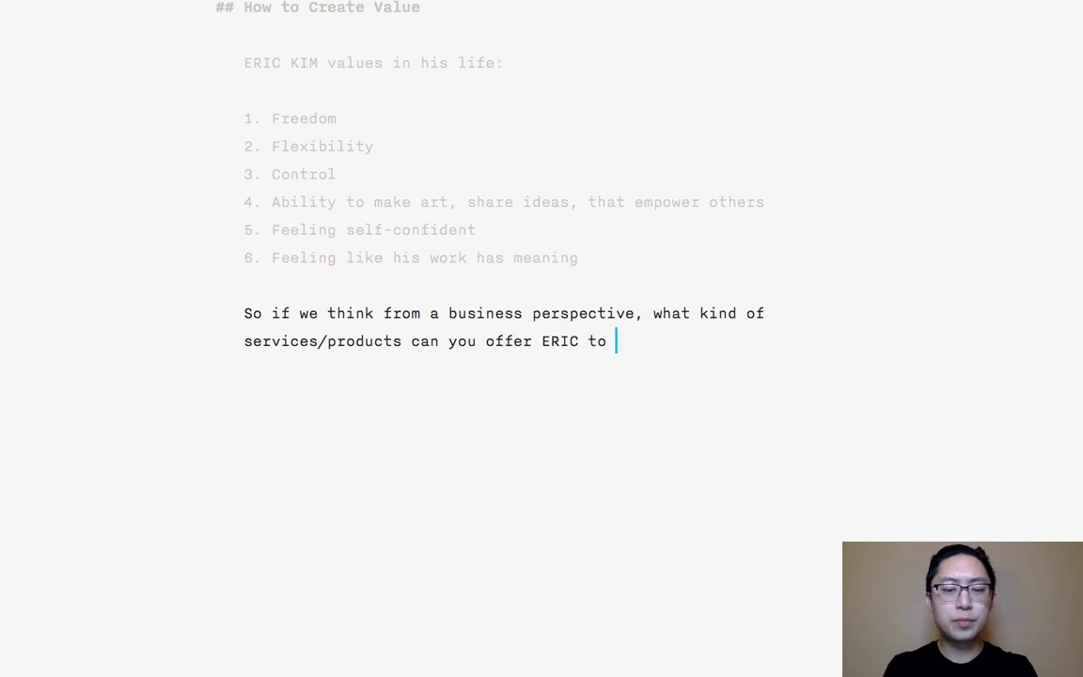
- Finish the question with "help him achieve/get what he values in life?" and leave a blank line below it
{"action": "type", "text": "help him "}
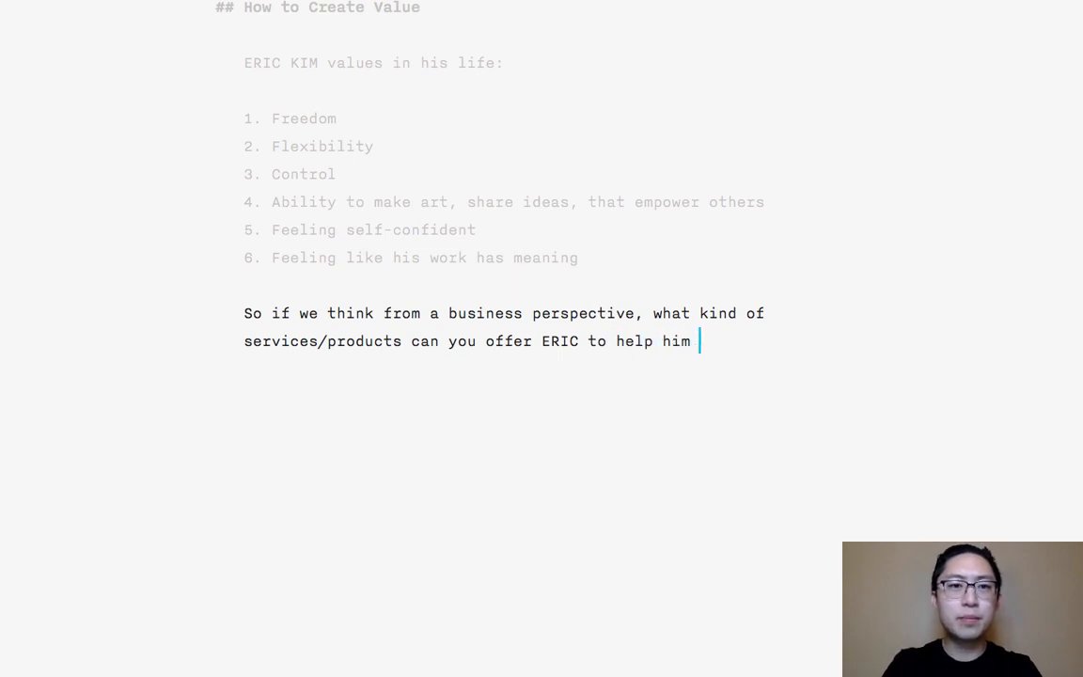
{"action": "type", "text": "ac"}
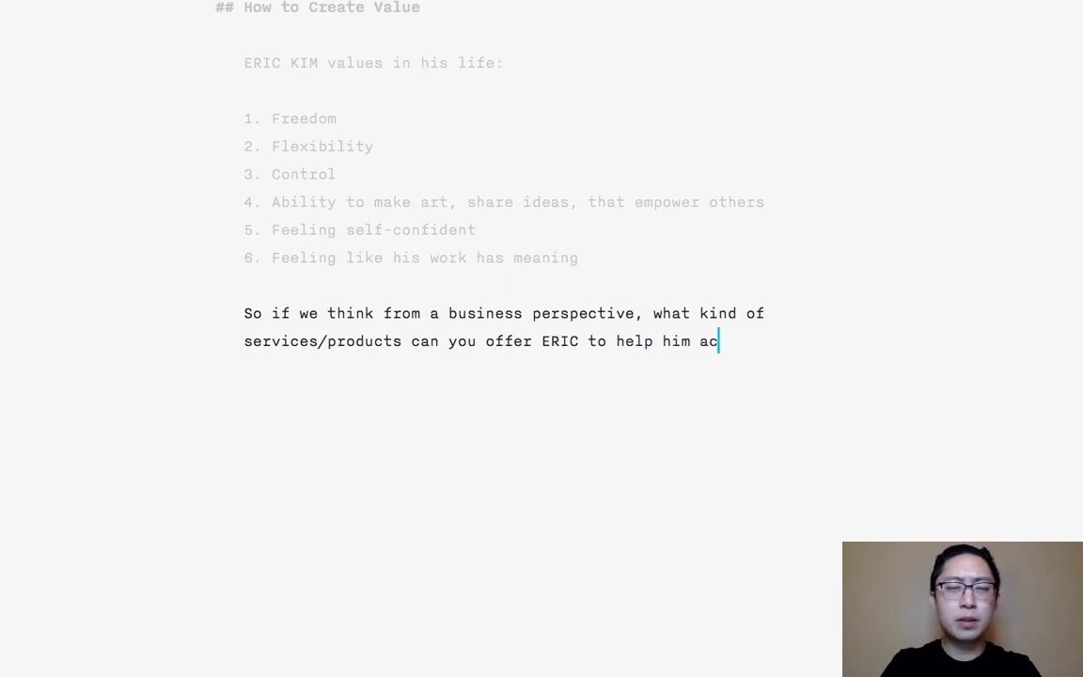
{"action": "type", "text": "hieve"}
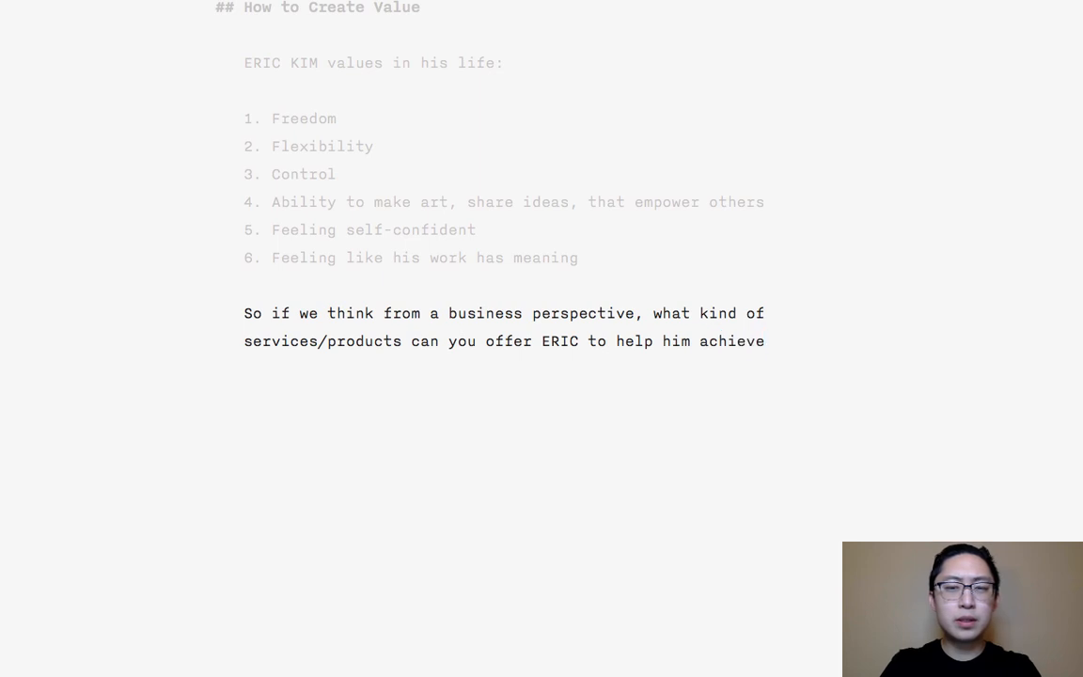
{"action": "type", "text": "/"}
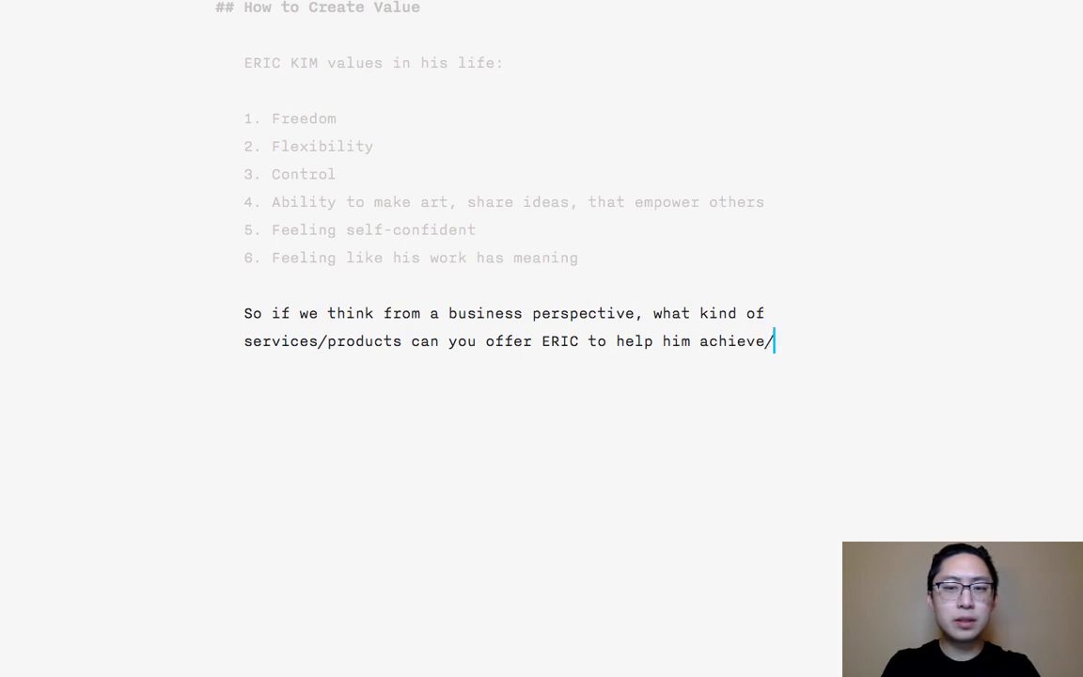
{"action": "type", "text": "get what he values in life"}
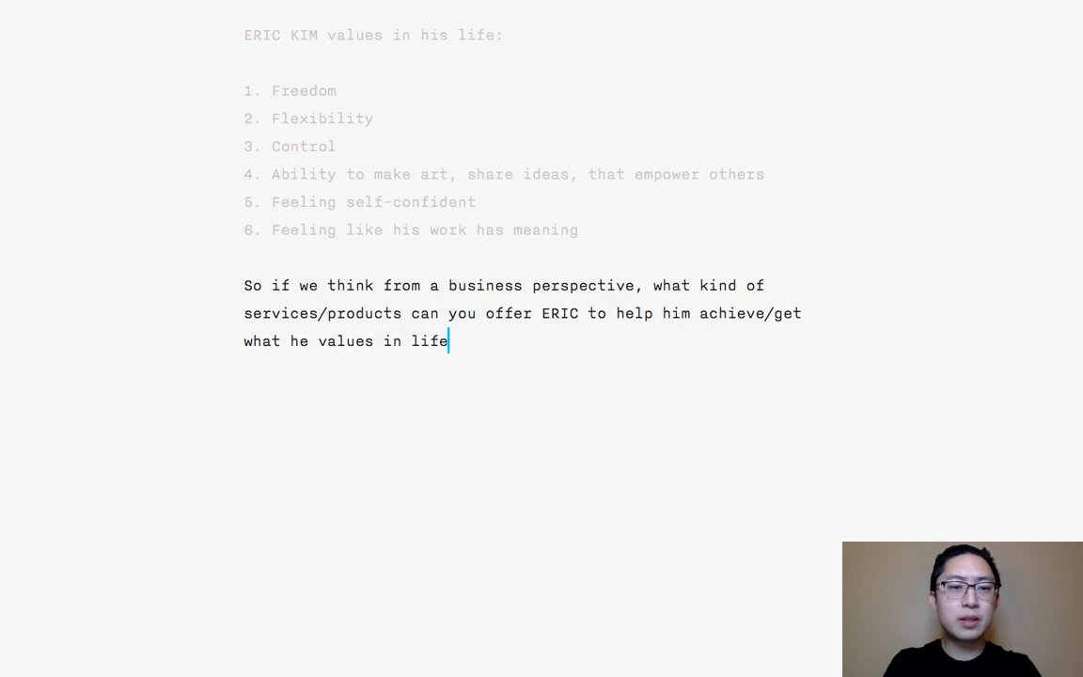
{"action": "type", "text": "?"}
{"action": "key", "text": "Return"}
{"action": "key", "text": "Return"}
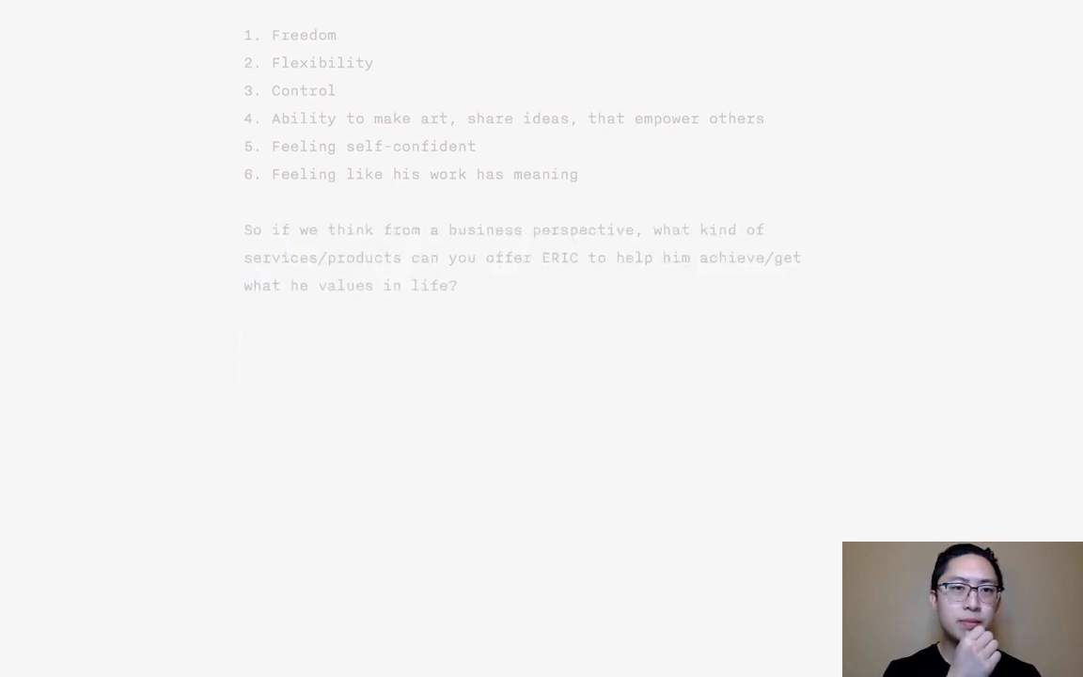
- Copy the six-item numbered list of values and paste it below the business question
{"action": "scroll", "coordinate": [657, 225], "scroll_direction": "up", "scroll_amount": 3}
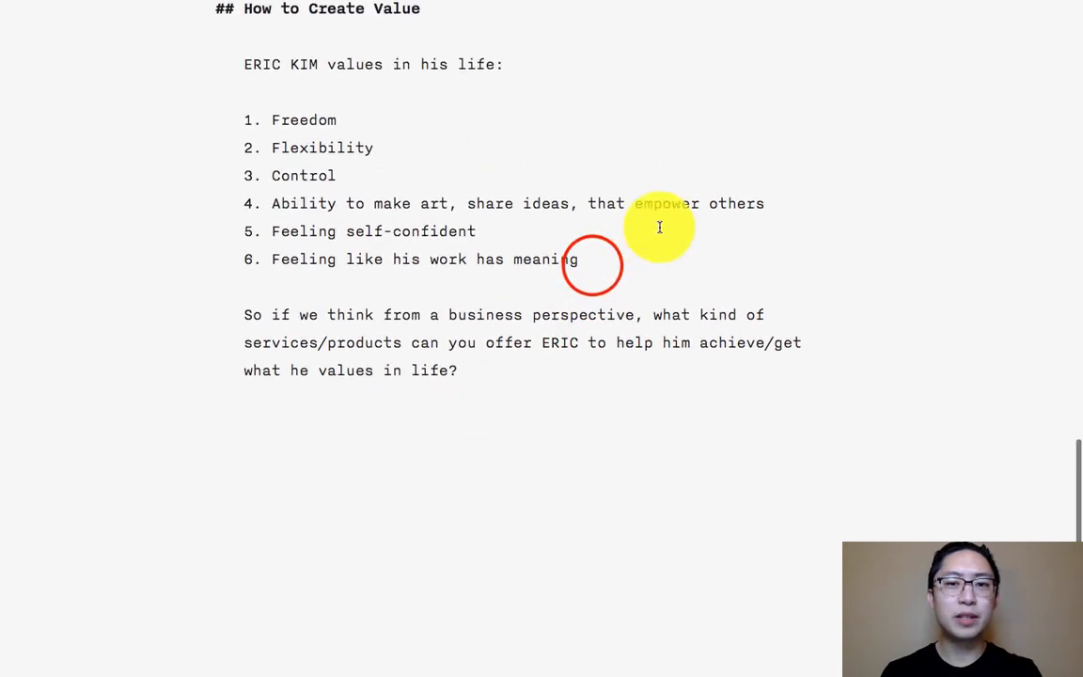
{"action": "left_click_drag", "start_coordinate": [592, 267], "coordinate": [237, 121]}
{"action": "key", "text": "ctrl+c"}
{"action": "scroll", "coordinate": [386, 545], "scroll_direction": "up", "scroll_amount": 3}
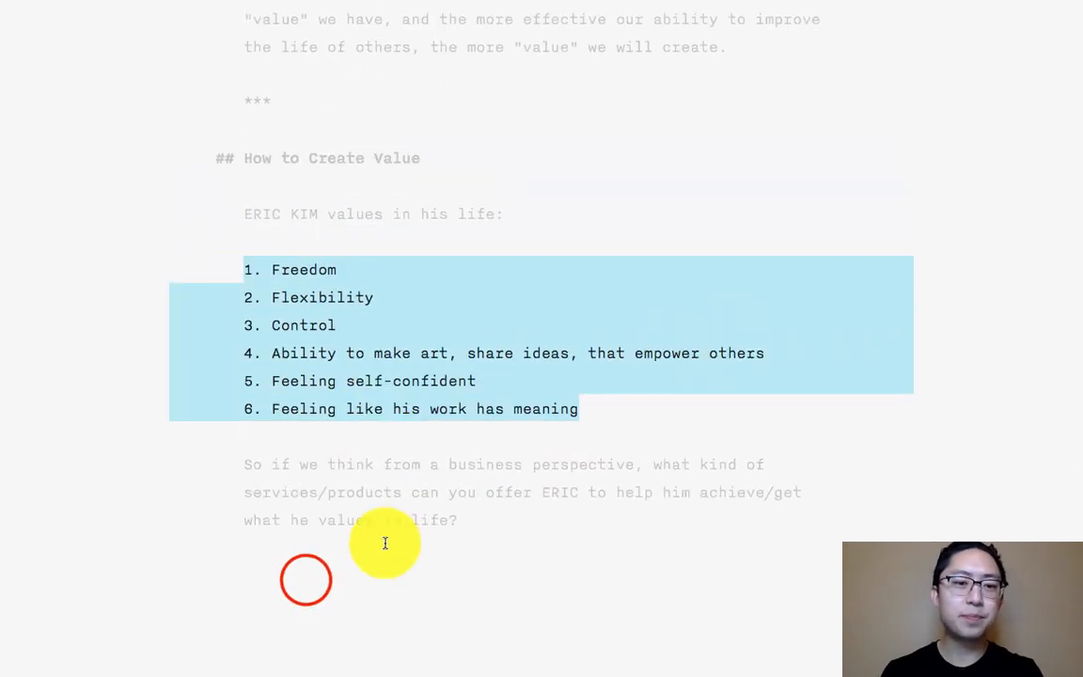
{"action": "left_click", "coordinate": [305, 576]}
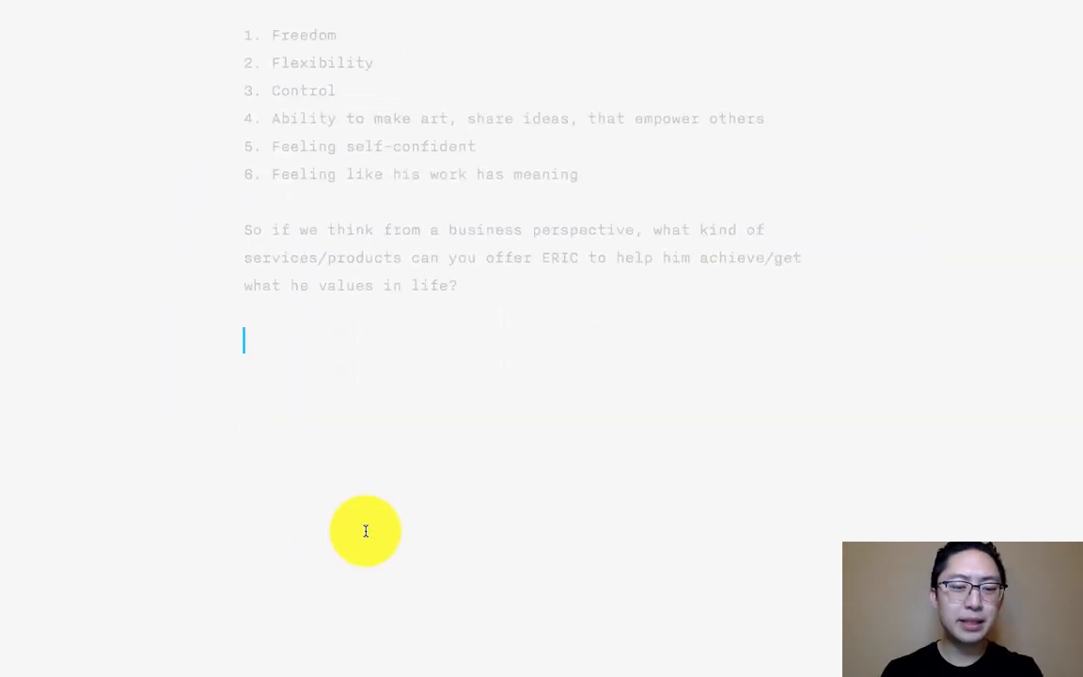
{"action": "key", "text": "ctrl+v"}
- Extend the copied list's "Freedom" item with ": Books or ideas that allow him to have more freedom in his life (philosophy books)"
{"action": "key", "text": "Up"}
{"action": "key", "text": "Up"}
{"action": "key", "text": "Up"}
{"action": "key", "text": "Up"}
{"action": "key", "text": "Up"}
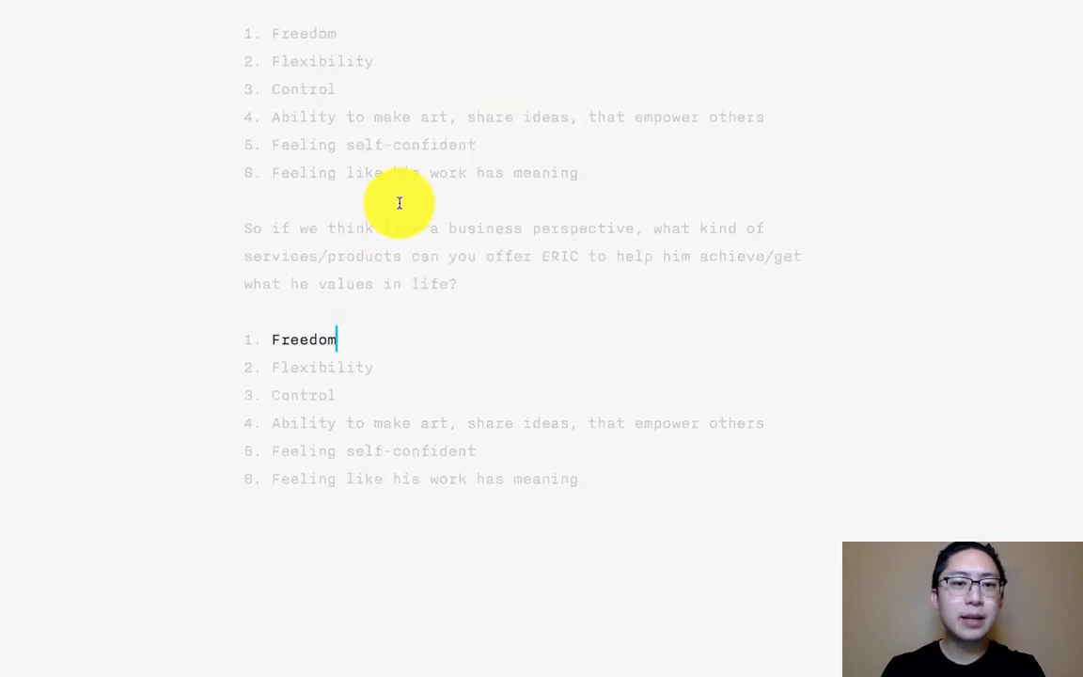
{"action": "type", "text": ":"}
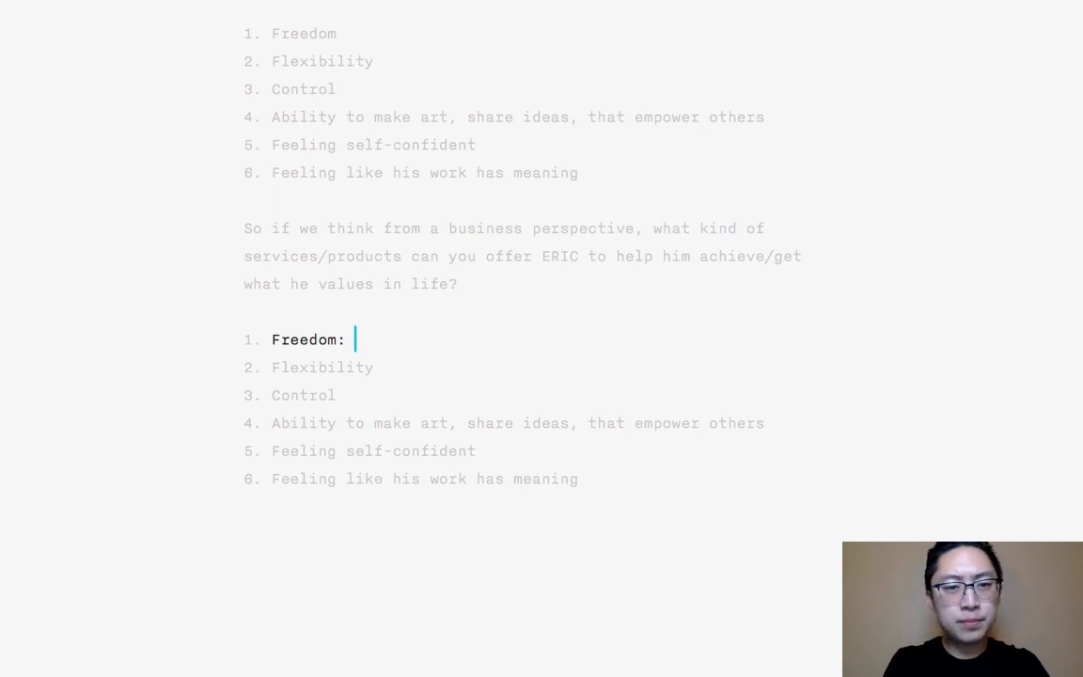
{"action": "type", "text": "Books or ideas "}
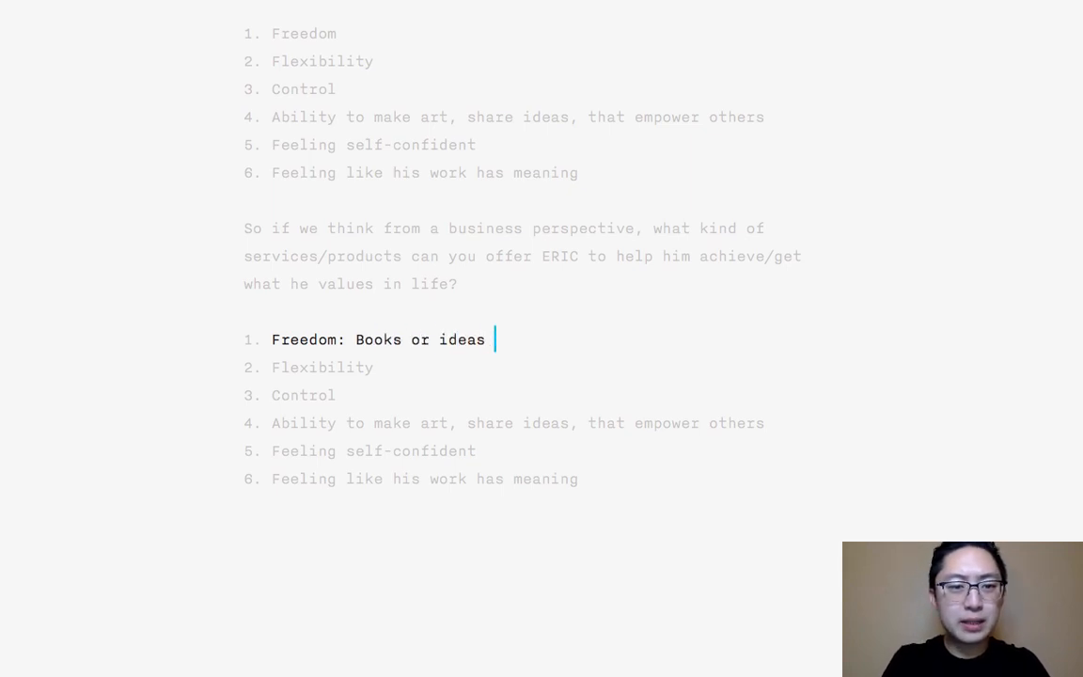
{"action": "type", "text": "that allow him have"}
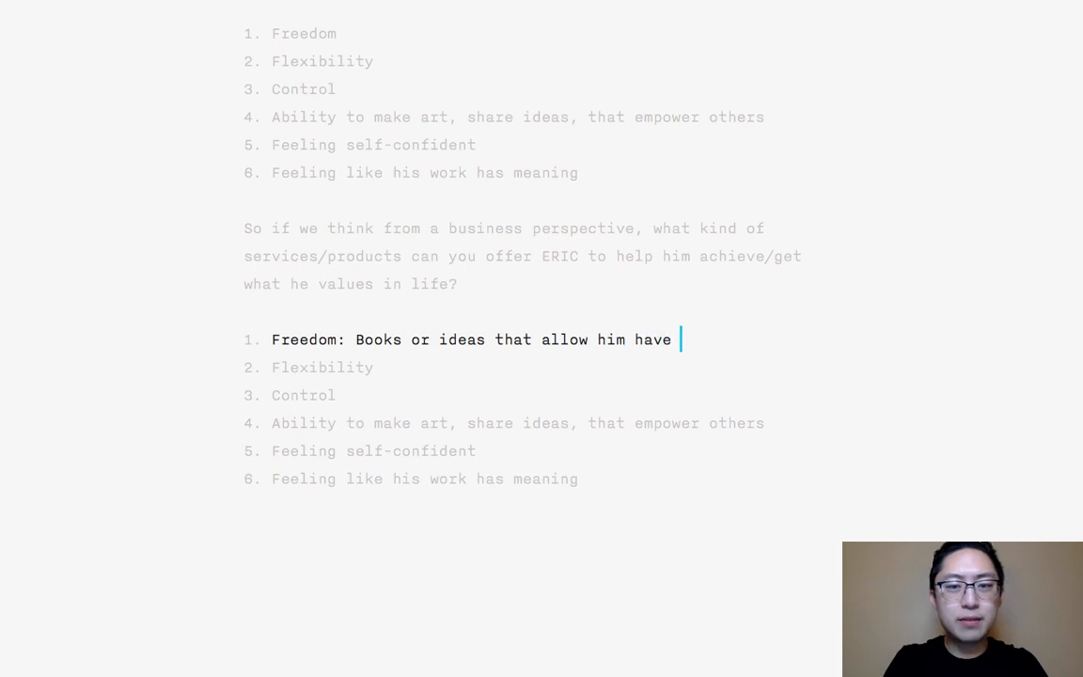
{"action": "key", "text": "BackSpace"}
{"action": "key", "text": "BackSpace"}
{"action": "key", "text": "BackSpace"}
{"action": "key", "text": "BackSpace"}
{"action": "key", "text": "BackSpace"}
{"action": "type", "text": "to have more fre"}
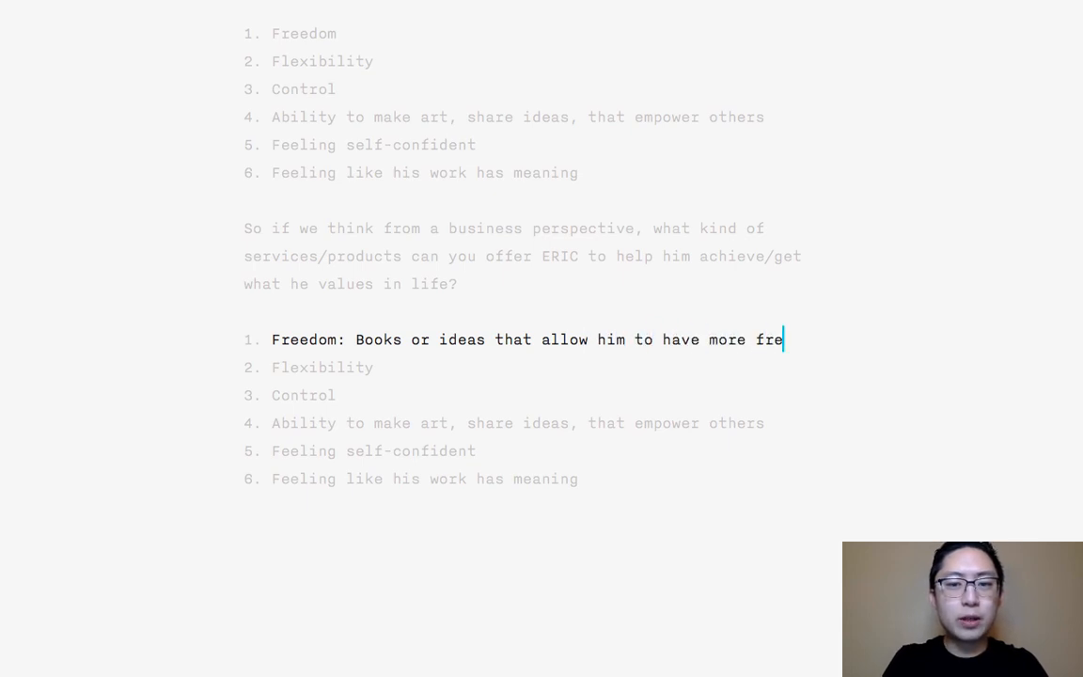
{"action": "type", "text": "edom in his life ("}
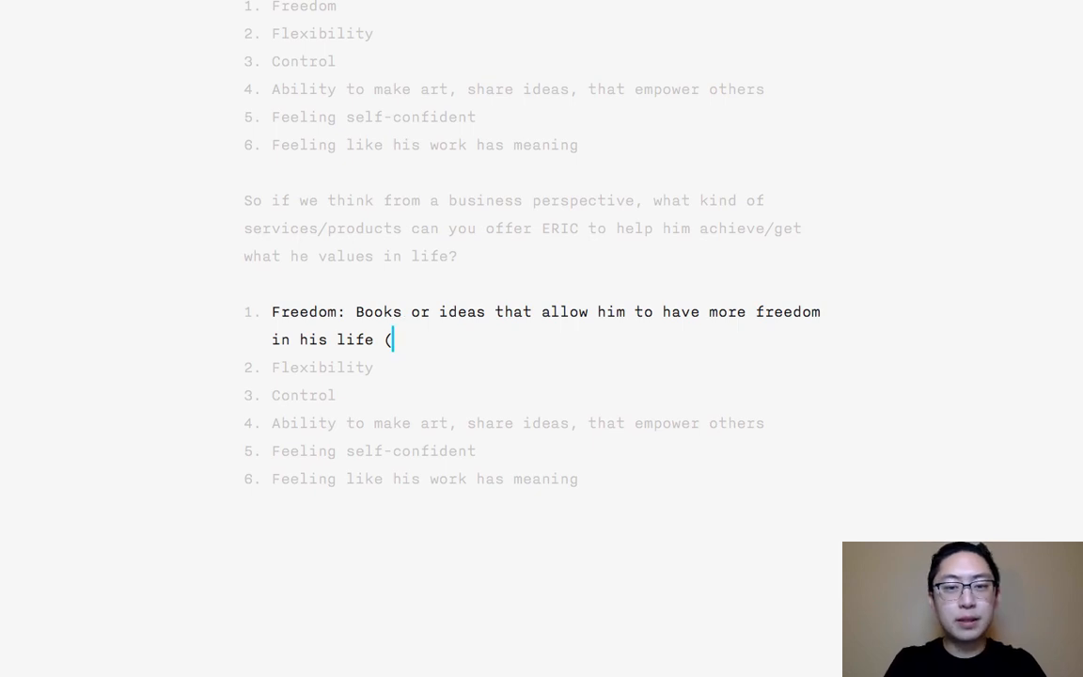
{"action": "type", "text": "philosophy books)"}
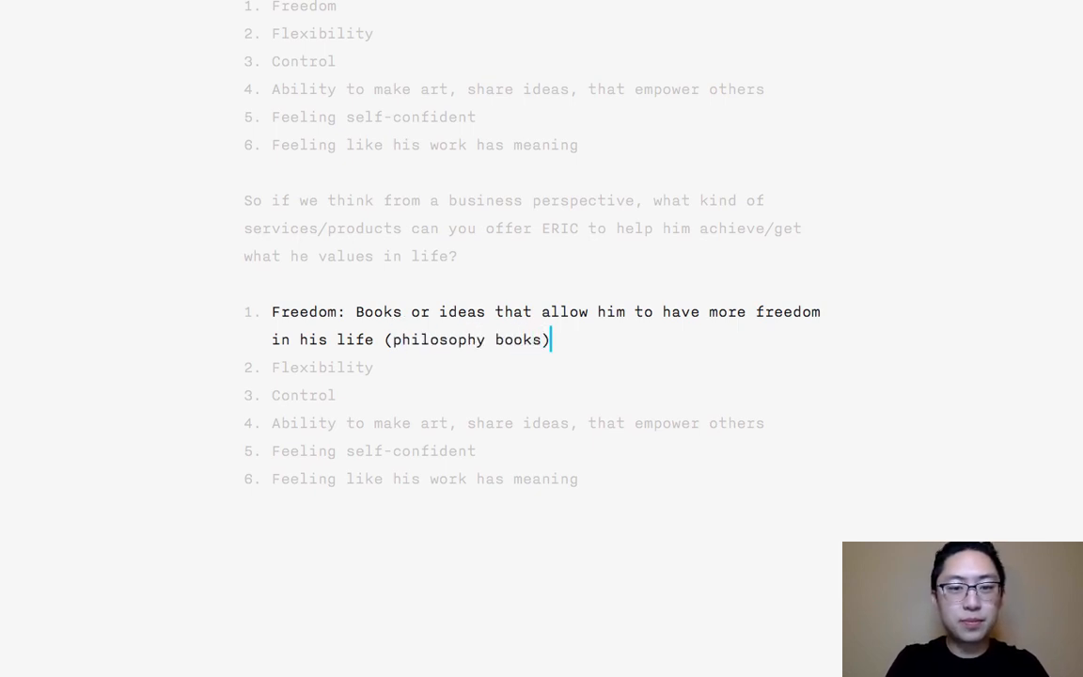
- Begin an explanation after "Flexibility" in the copied list with "(services, tools,"
{"action": "key", "text": "Down"}
{"action": "type", "text": "("}
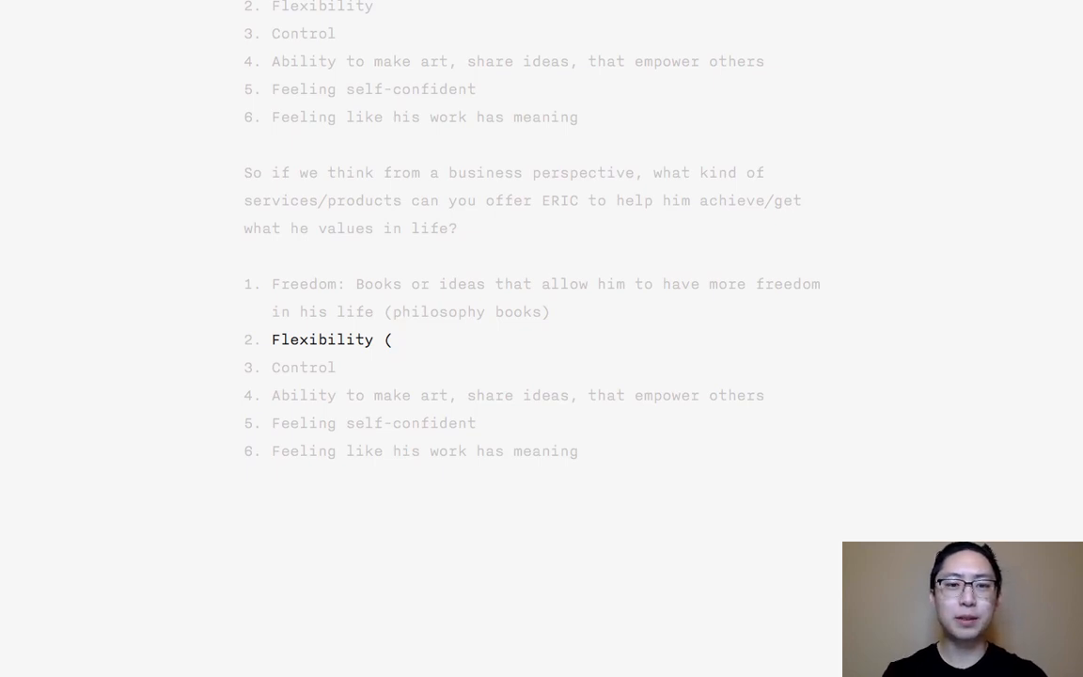
{"action": "type", "text": "serivces"}
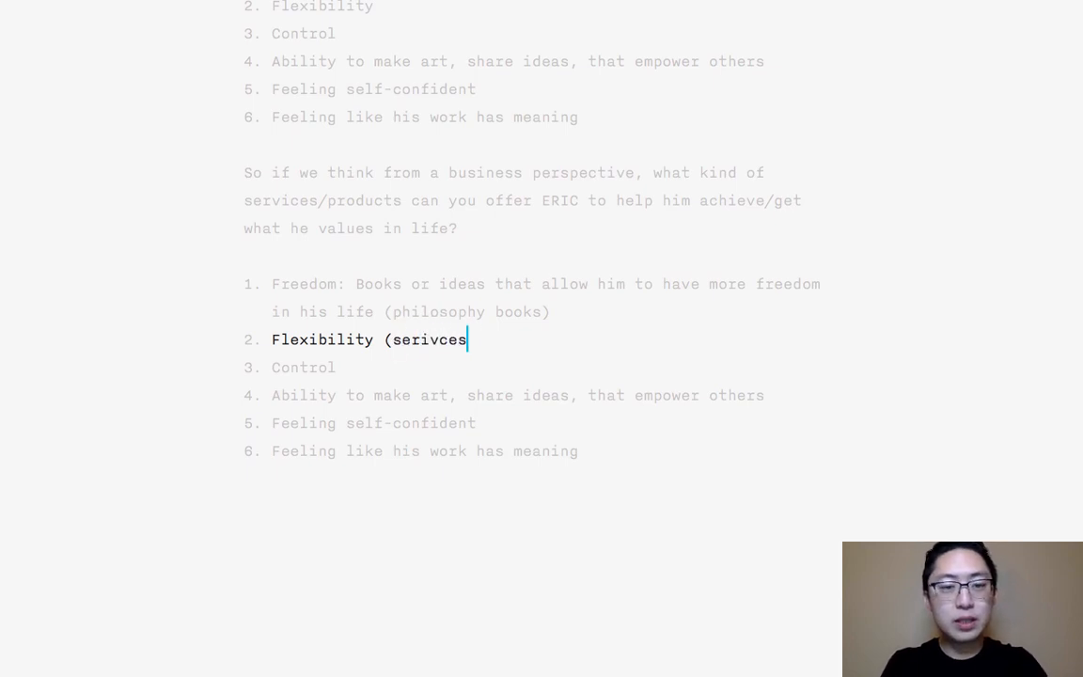
{"action": "type", "text": "ervices, tools, stu"}
{"action": "key", "text": "BackSpace"}
{"action": "key", "text": "BackSpace"}
{"action": "key", "text": "BackSpace"}
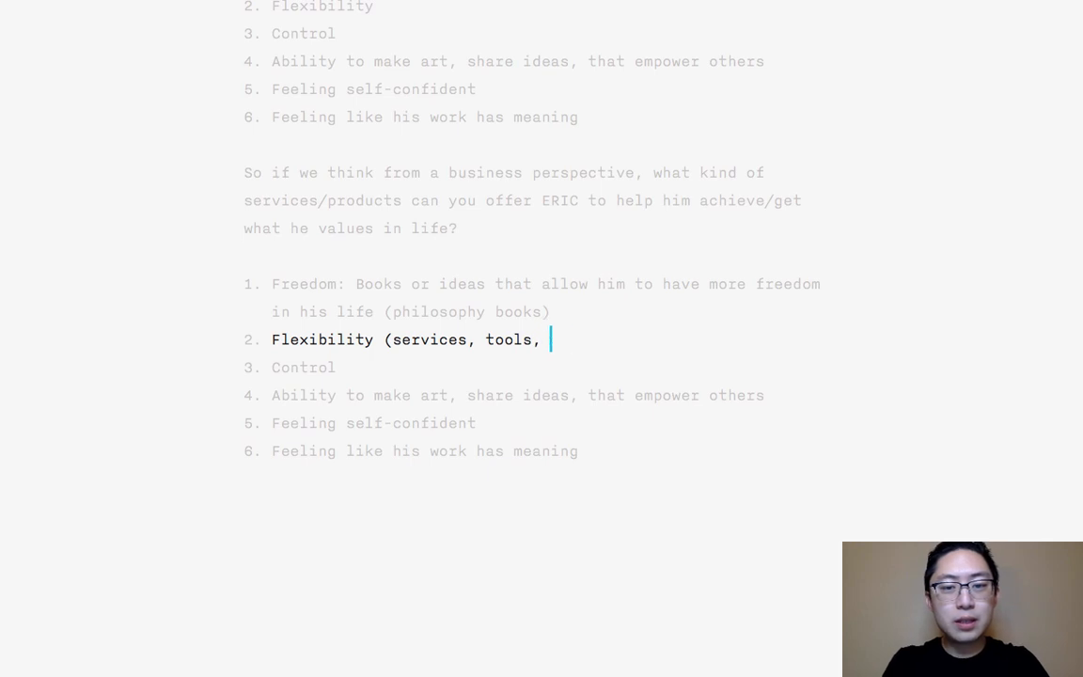
- Continue the "Flexibility" explanation with "that can help him live with less hassle-- for example,"
{"action": "type", "text": "that can help him li"}
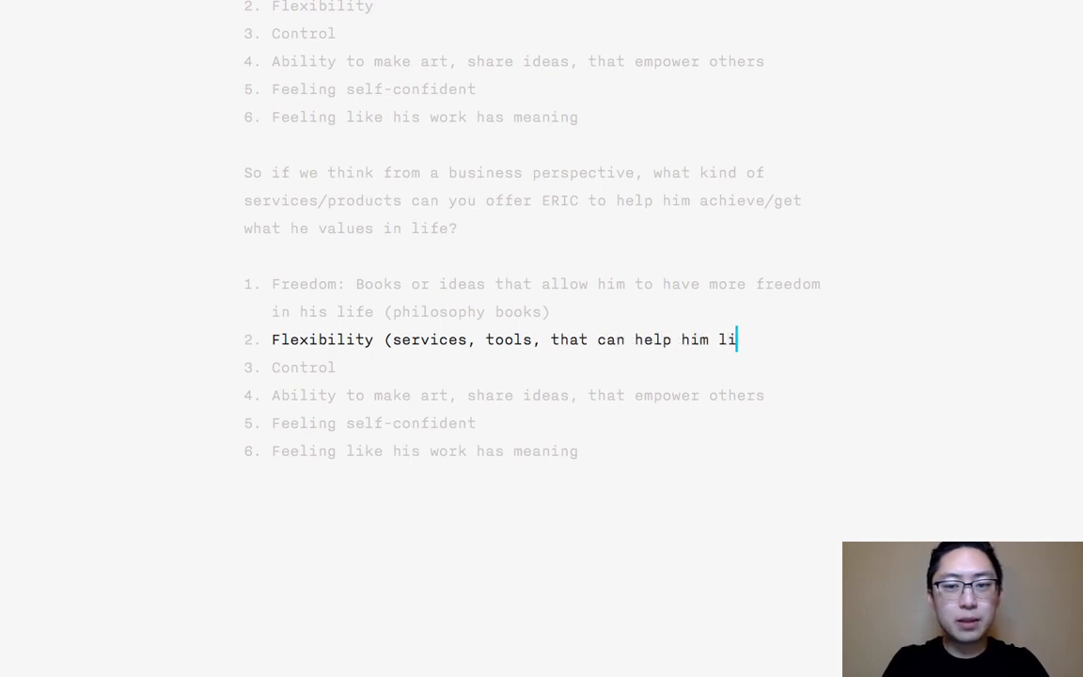
{"action": "type", "text": "ve more flexibly"}
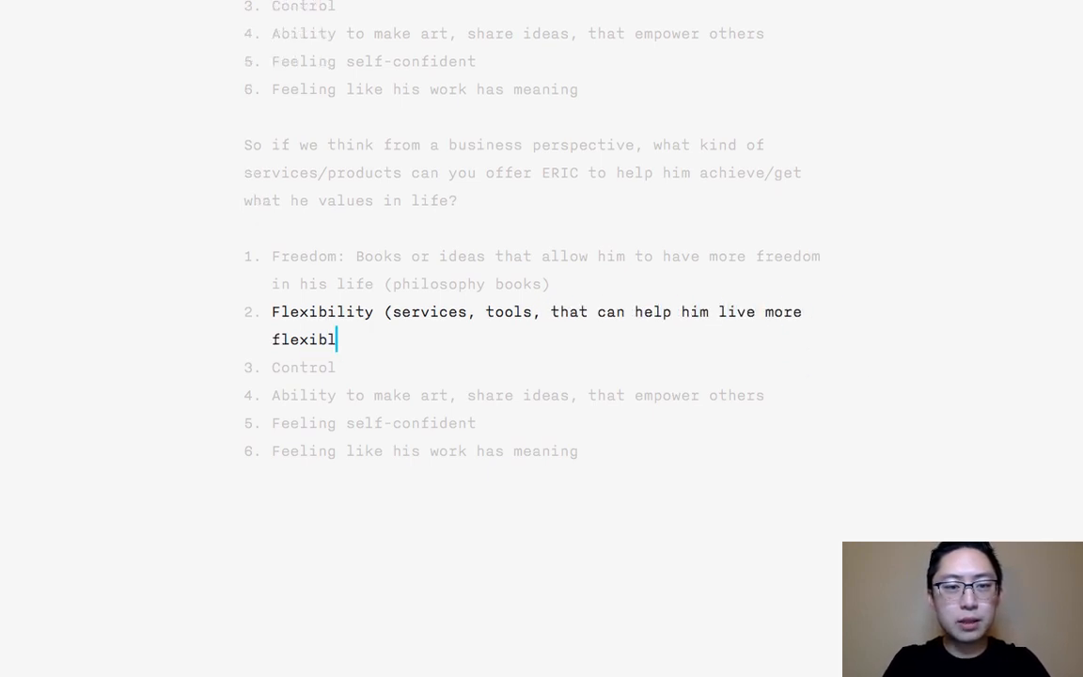
{"action": "key", "text": "BackSpace"}
{"action": "key", "text": "BackSpace"}
{"action": "key", "text": "BackSpace"}
{"action": "key", "text": "BackSpace"}
{"action": "key", "text": "BackSpace"}
{"action": "key", "text": "BackSpace"}
{"action": "key", "text": "BackSpace"}
{"action": "key", "text": "BackSpace"}
{"action": "key", "text": "BackSpace"}
{"action": "key", "text": "BackSpace"}
{"action": "key", "text": "BackSpace"}
{"action": "key", "text": "BackSpace"}
{"action": "key", "text": "BackSpace"}
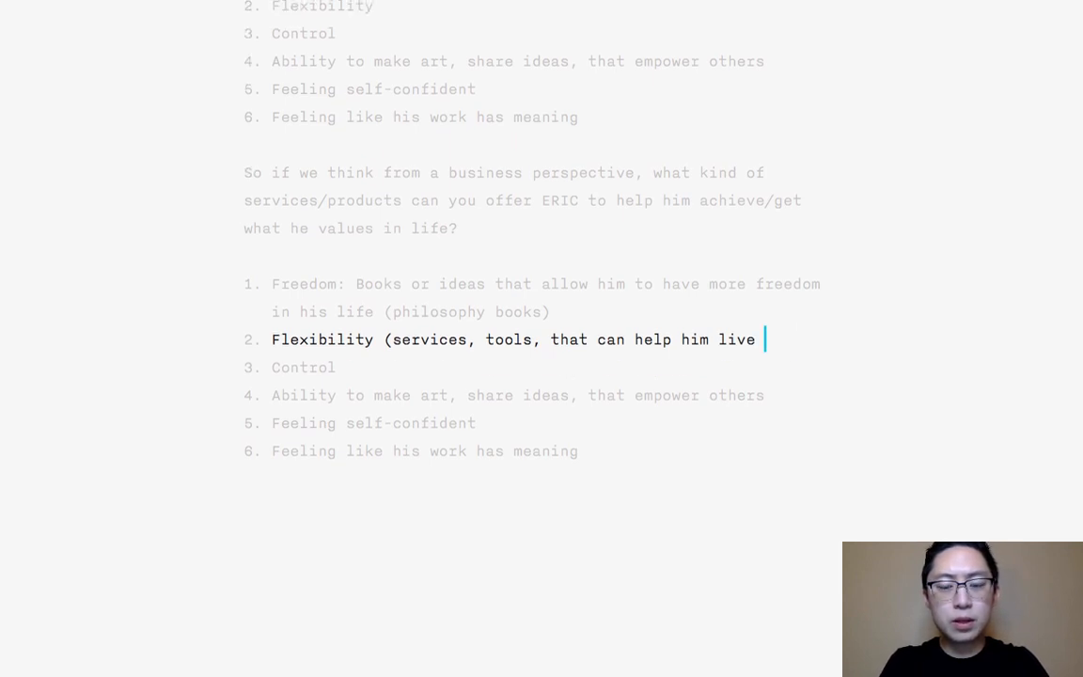
{"action": "type", "text": "with les"}
{"action": "type", "text": "sle-- for example,"}
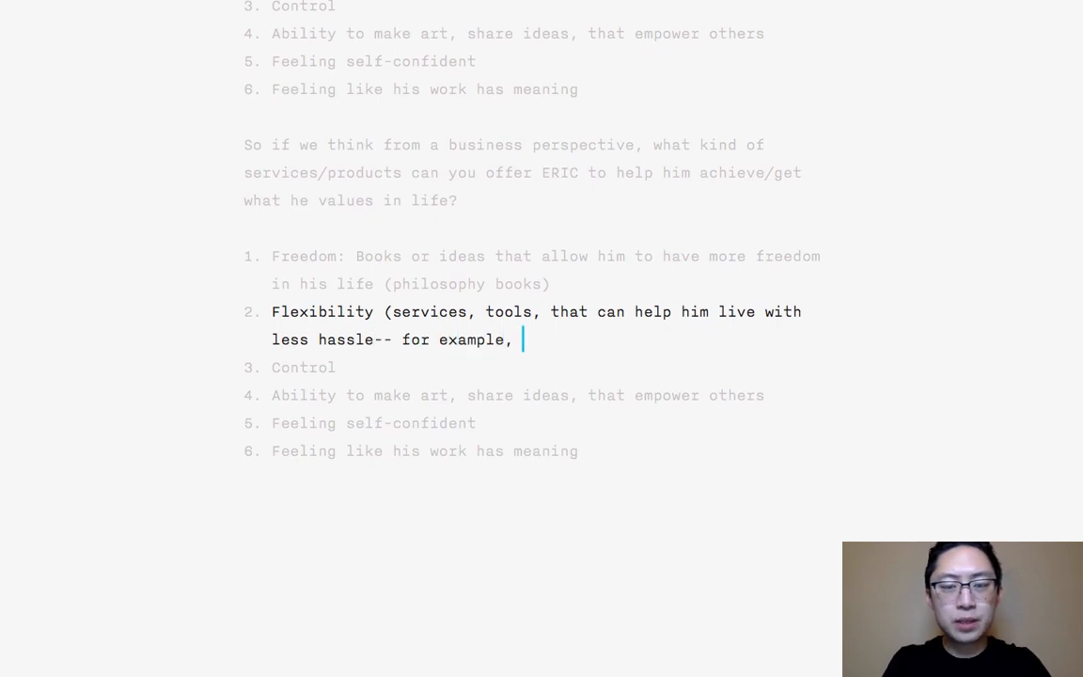
{"action": "type", "text": " AirBnb"}
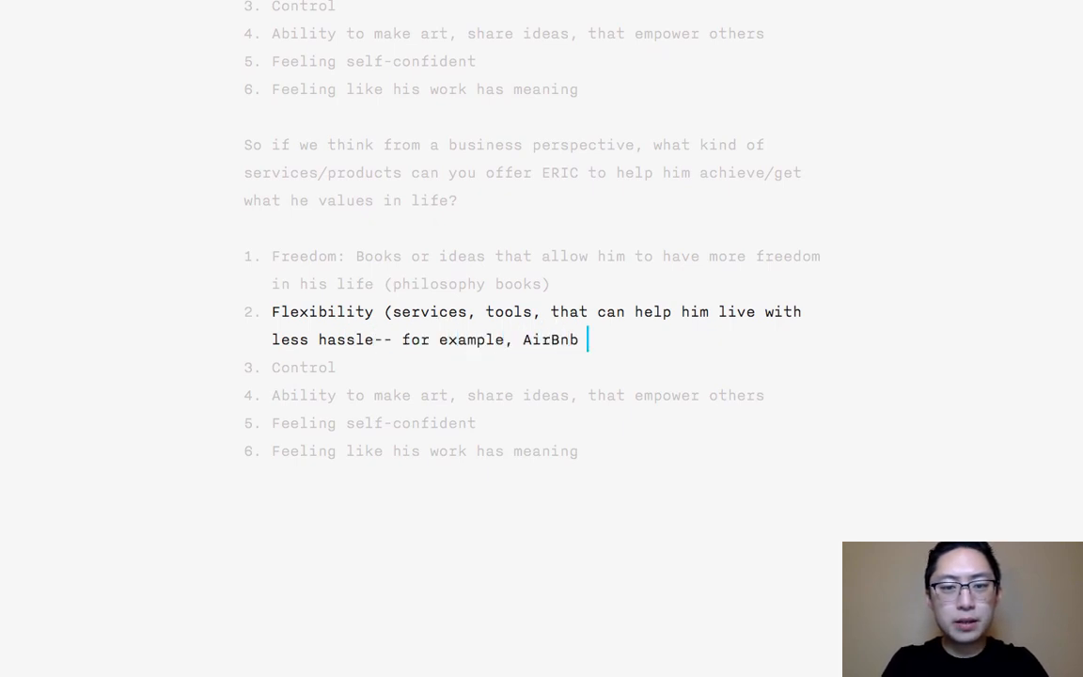
{"action": "type", "text": " for more f"}
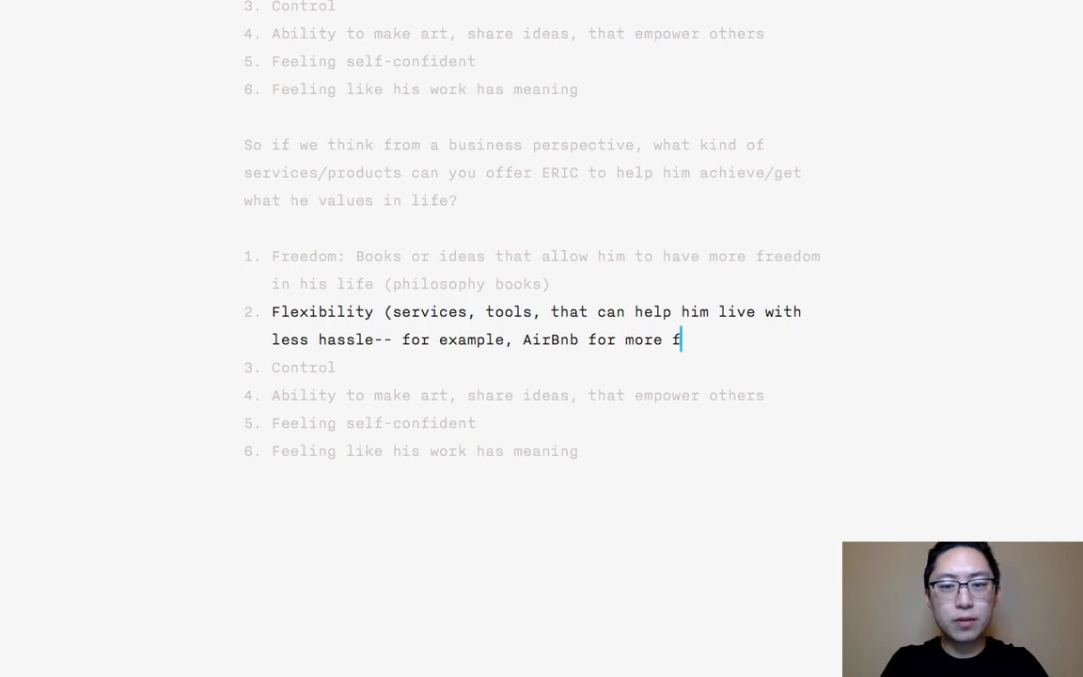
- Continue the copied list's "Flexibility" explanation with "AirBnb for more flexibility on living and housing, or"
{"action": "type", "text": "lexibility on living "}
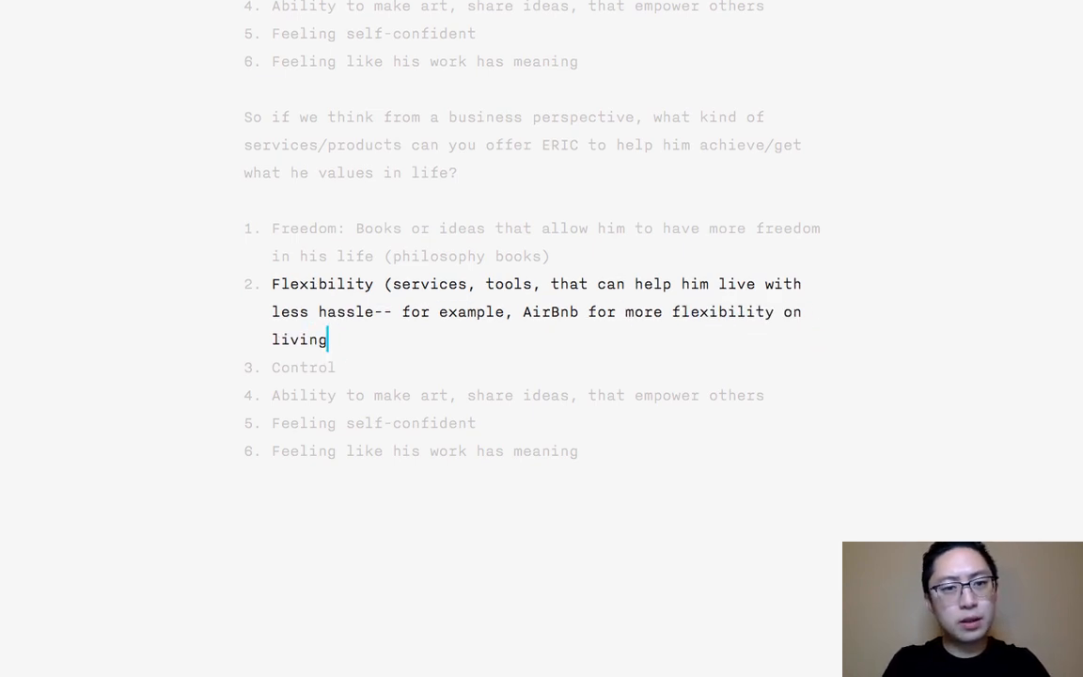
{"action": "type", "text": "and housing, or"}
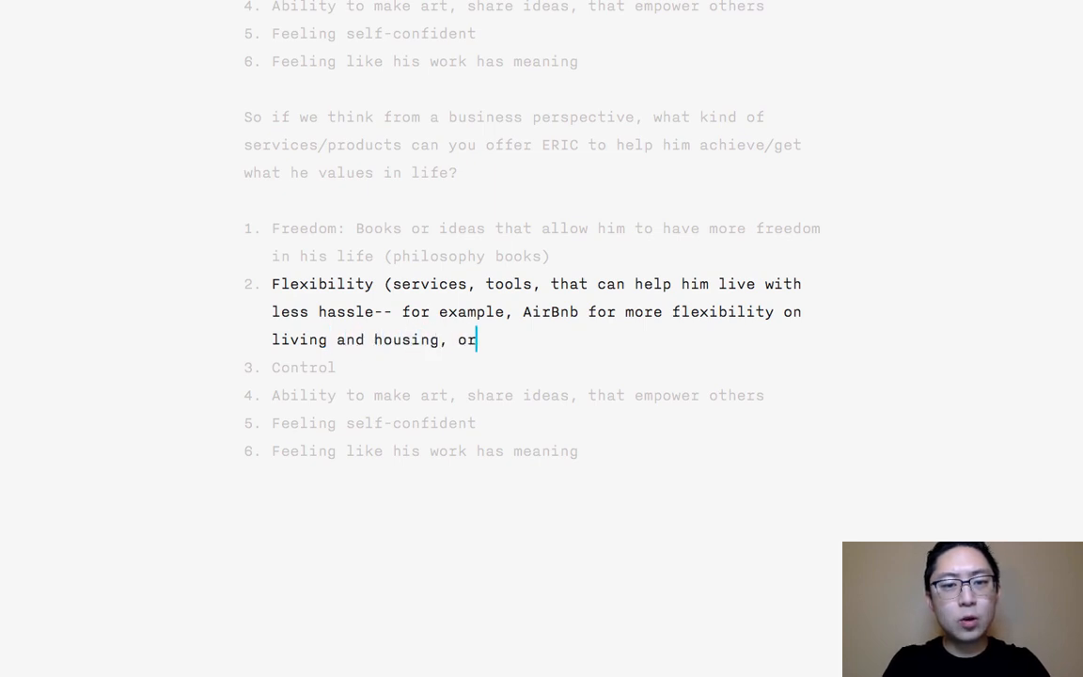
{"action": "type", "text": " A"}
- Finish the "Flexibility" explanation with "Uber for more flexibility for transportation instead of owning his own car)."
{"action": "key", "text": "BackSpace"}
{"action": "type", "text": "Uber for more "}
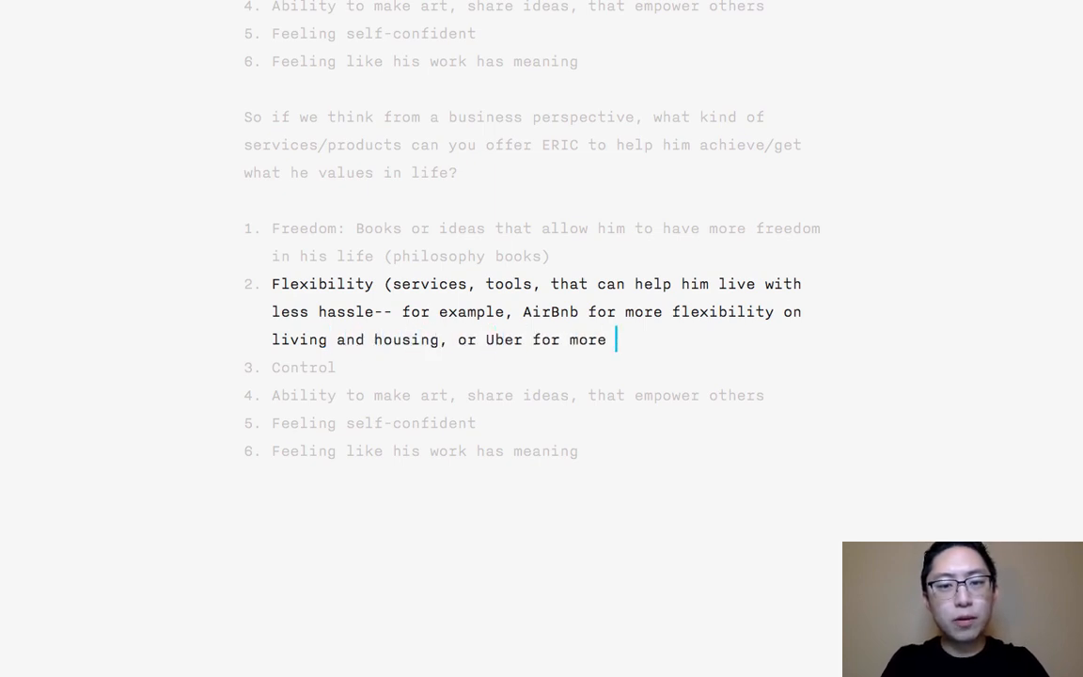
{"action": "type", "text": "flexibility for"}
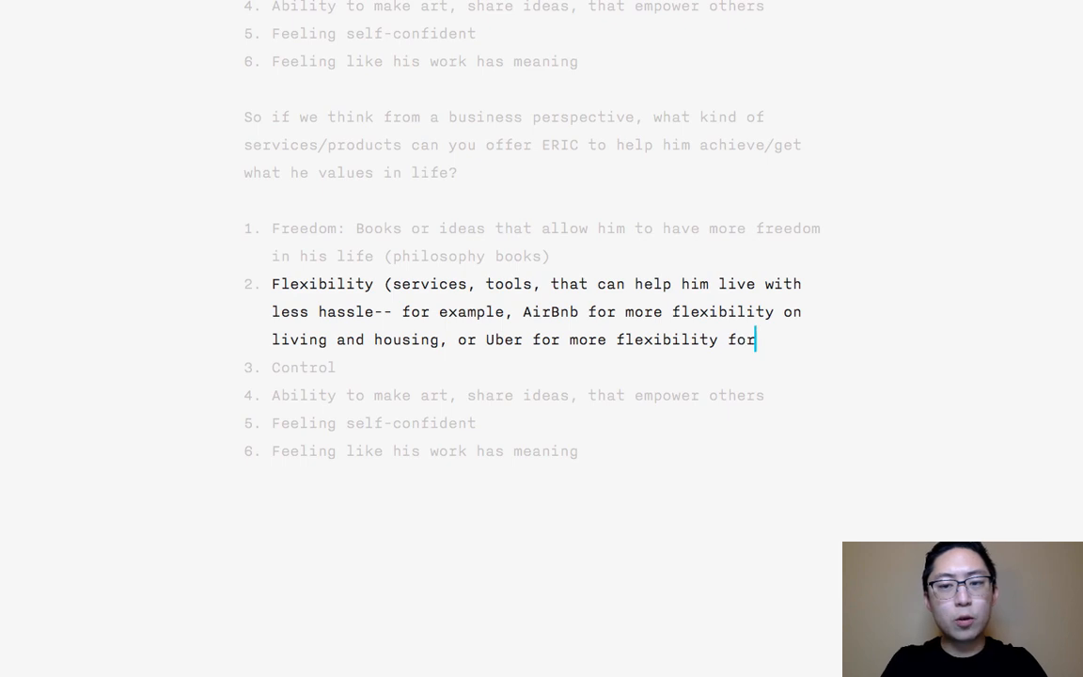
{"action": "type", "text": " transportation instead o"}
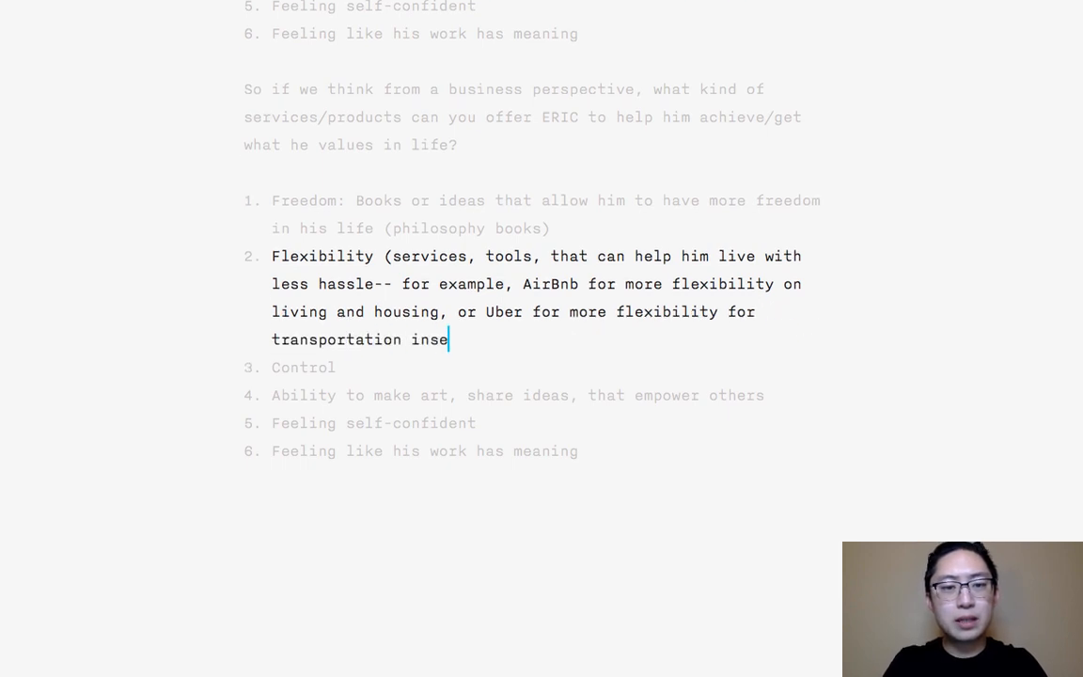
{"action": "type", "text": "f owning his own c"}
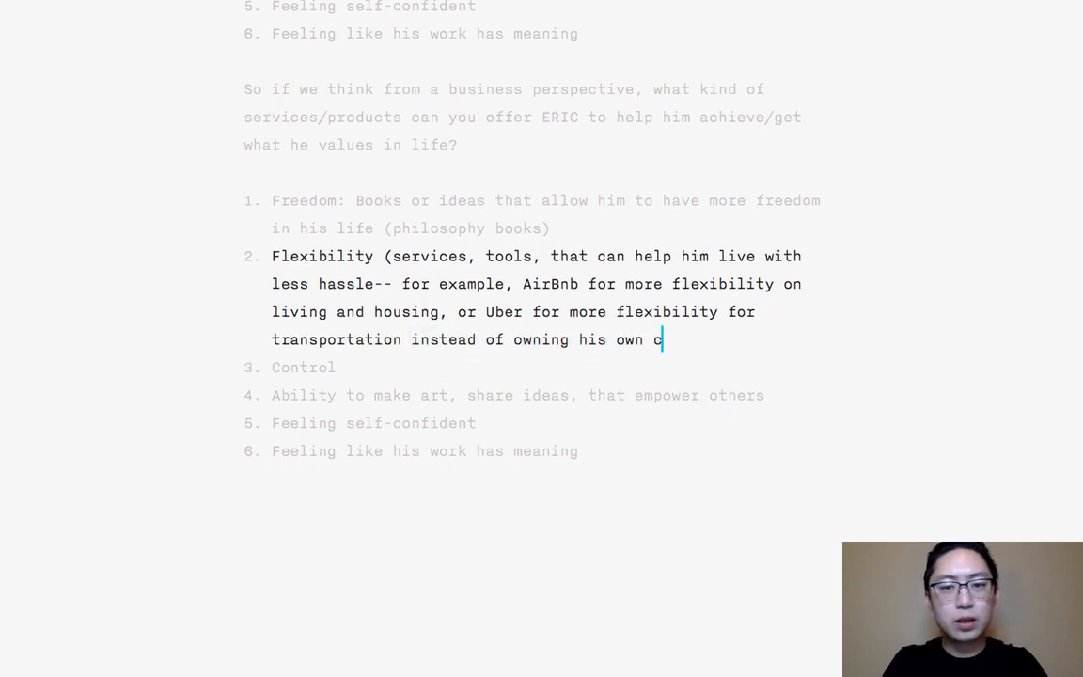
{"action": "type", "text": "ar)."}
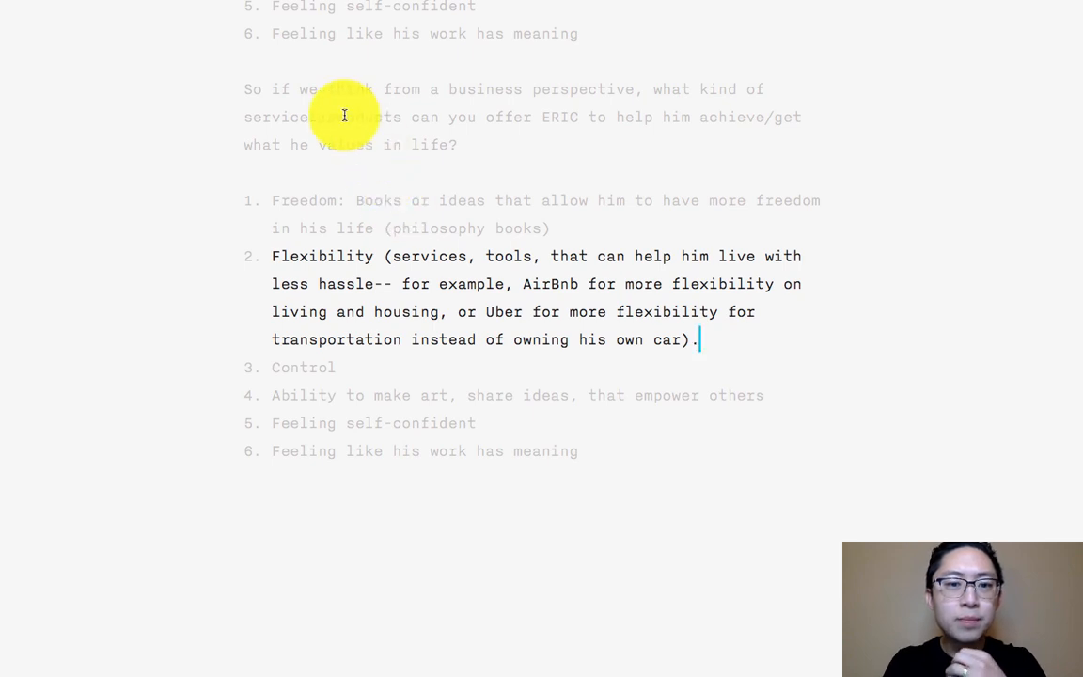
- Reformat the "Flexibility" item as "Flexibility: Services, tools," without the parentheses, ending in "car.", and add a colon after "Control" below it
{"action": "left_click", "coordinate": [370, 254]}
{"action": "type", "text": ":"}
{"action": "key", "text": "Right"}
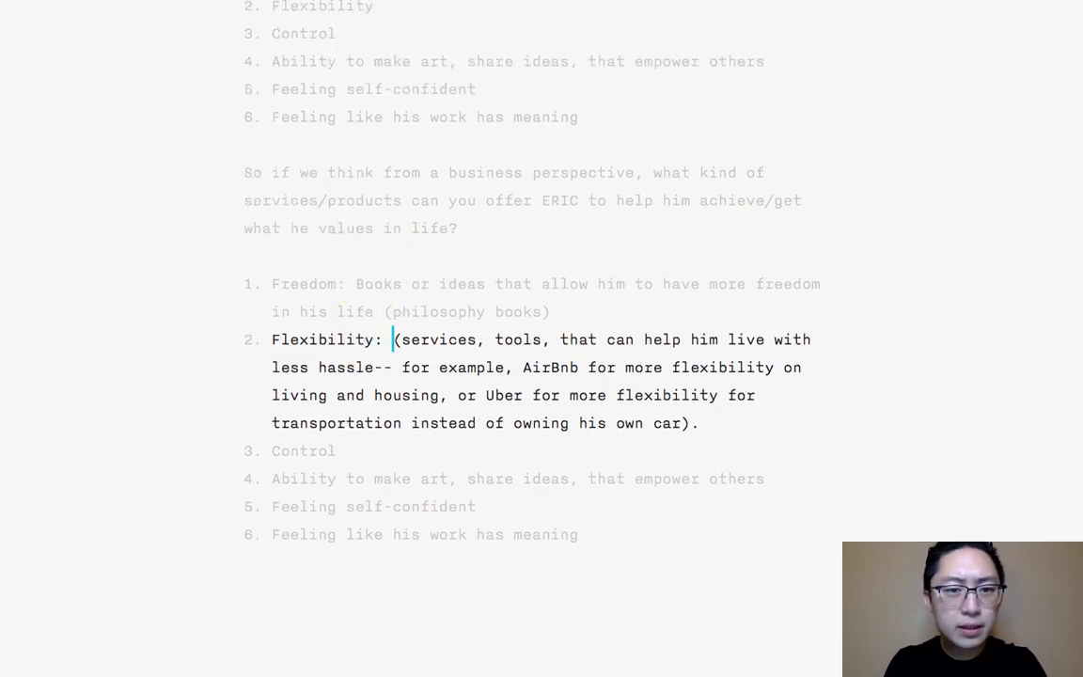
{"action": "key", "text": "shift+Right"}
{"action": "key", "text": "shift+Right"}
{"action": "type", "text": "S"}
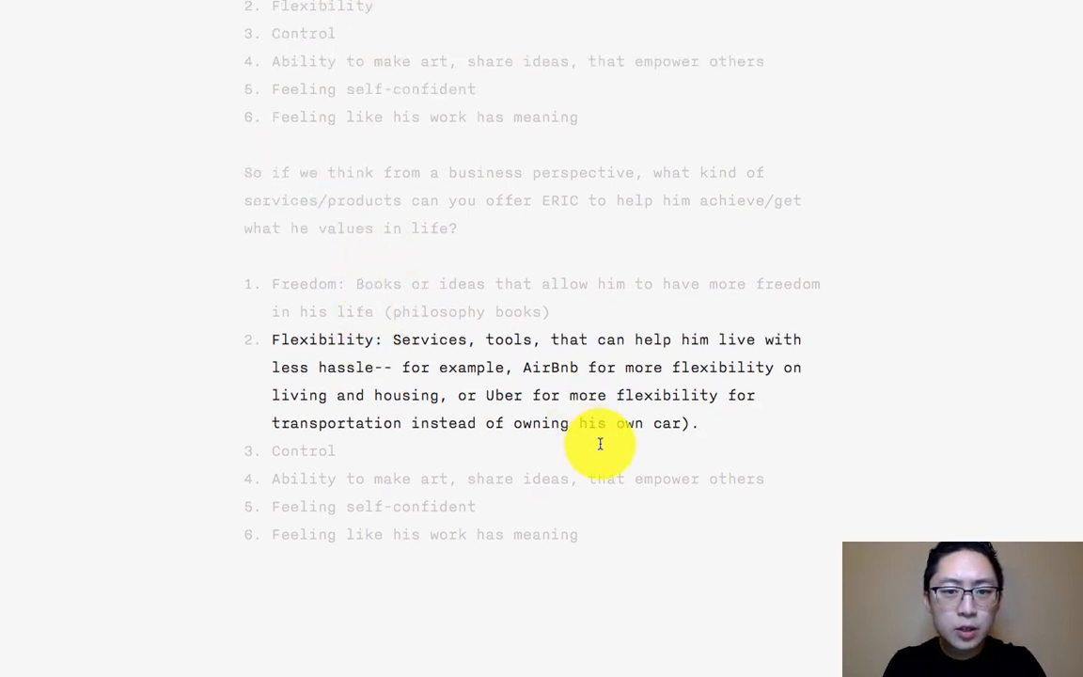
{"action": "left_click", "coordinate": [718, 425]}
{"action": "key", "text": "BackSpace"}
{"action": "key", "text": "BackSpace"}
{"action": "key", "text": "Down"}
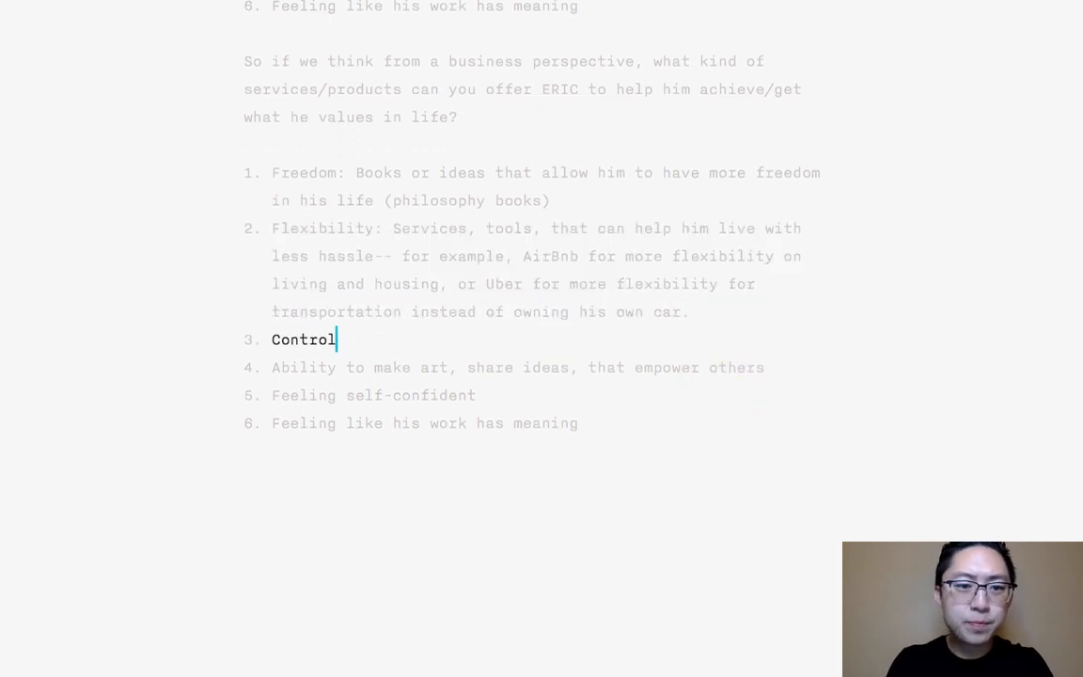
{"action": "type", "text": ":"}
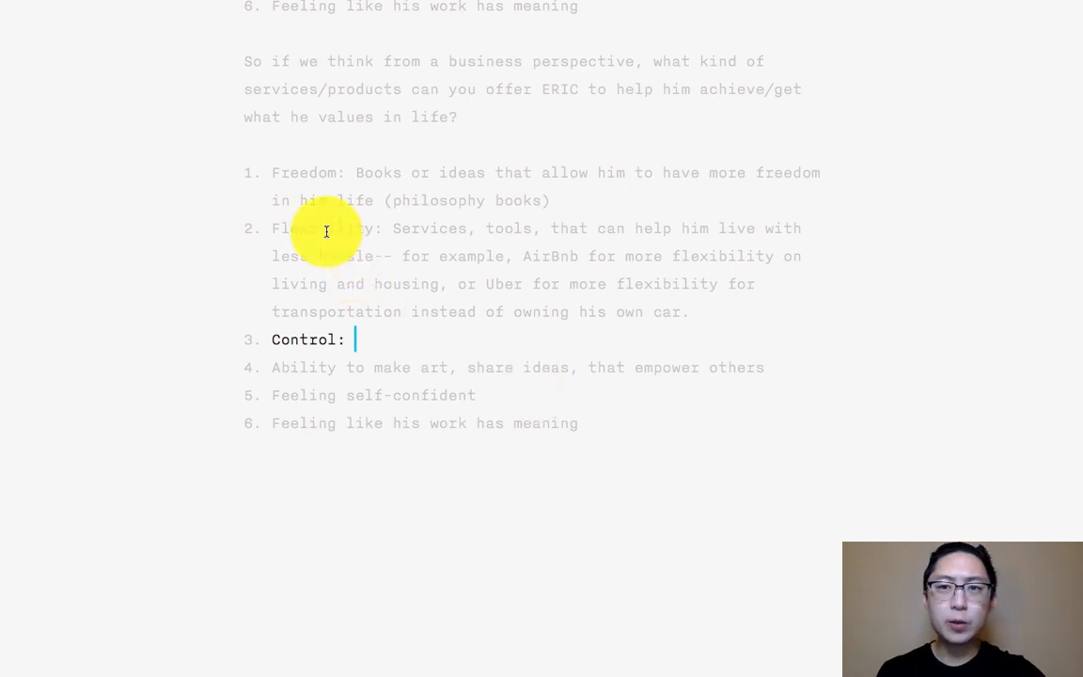
- Make the labels "Freedom", "Flexibility" and "Control" bold in the copied list and place the cursor after "Control:"
{"action": "double_click", "coordinate": [307, 179]}
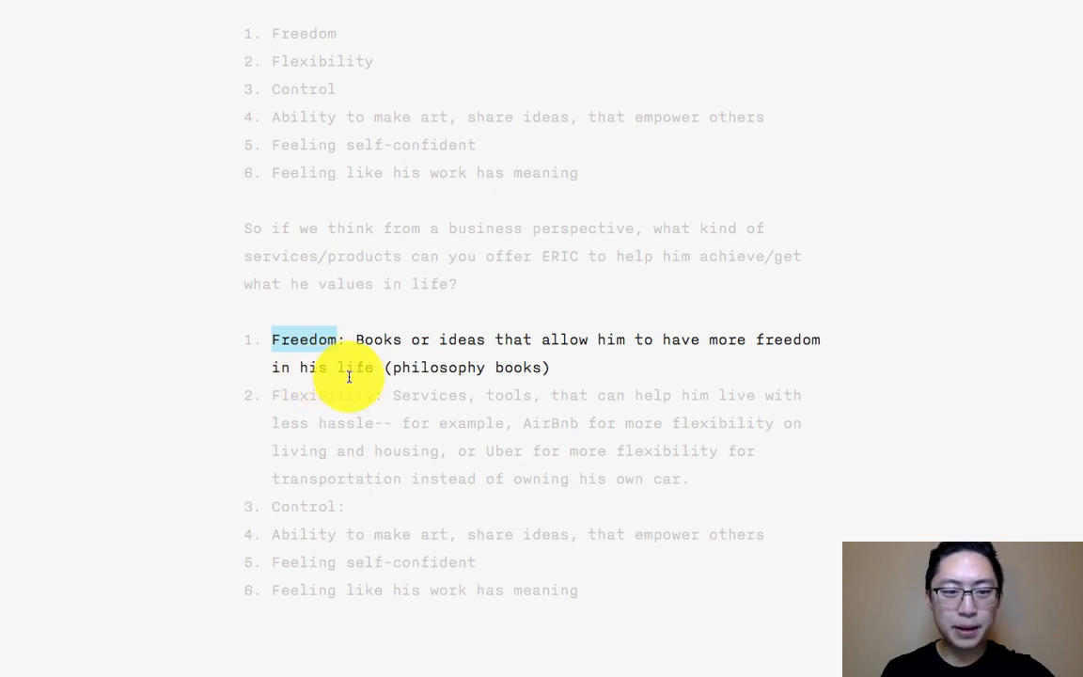
{"action": "key", "text": "super+b"}
{"action": "double_click", "coordinate": [371, 340]}
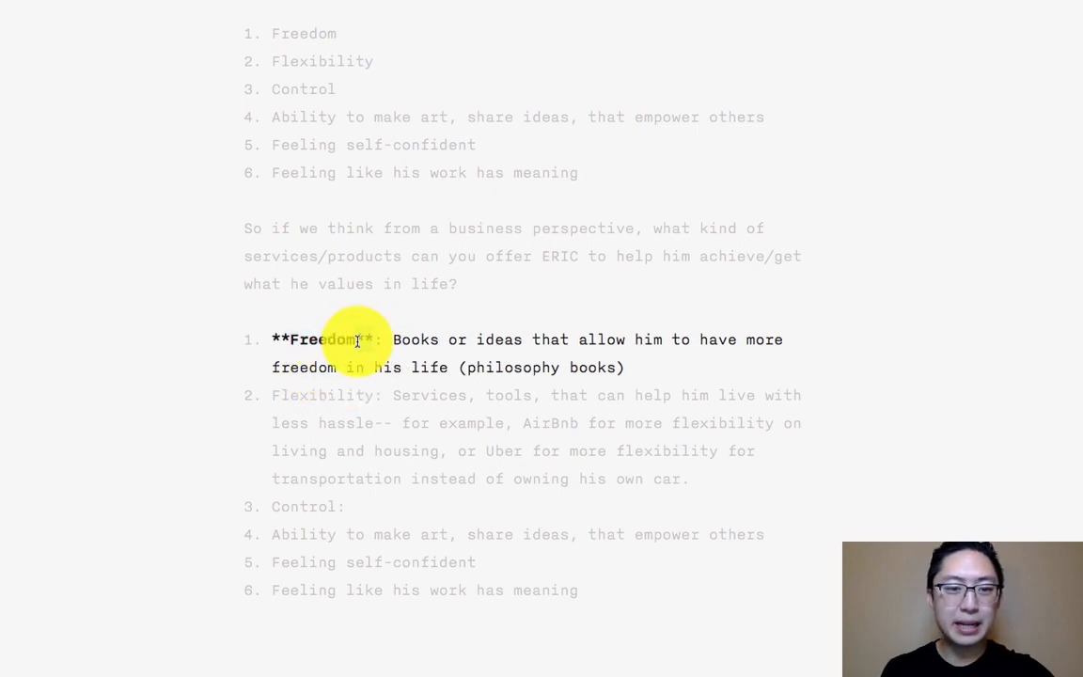
{"action": "double_click", "coordinate": [306, 399]}
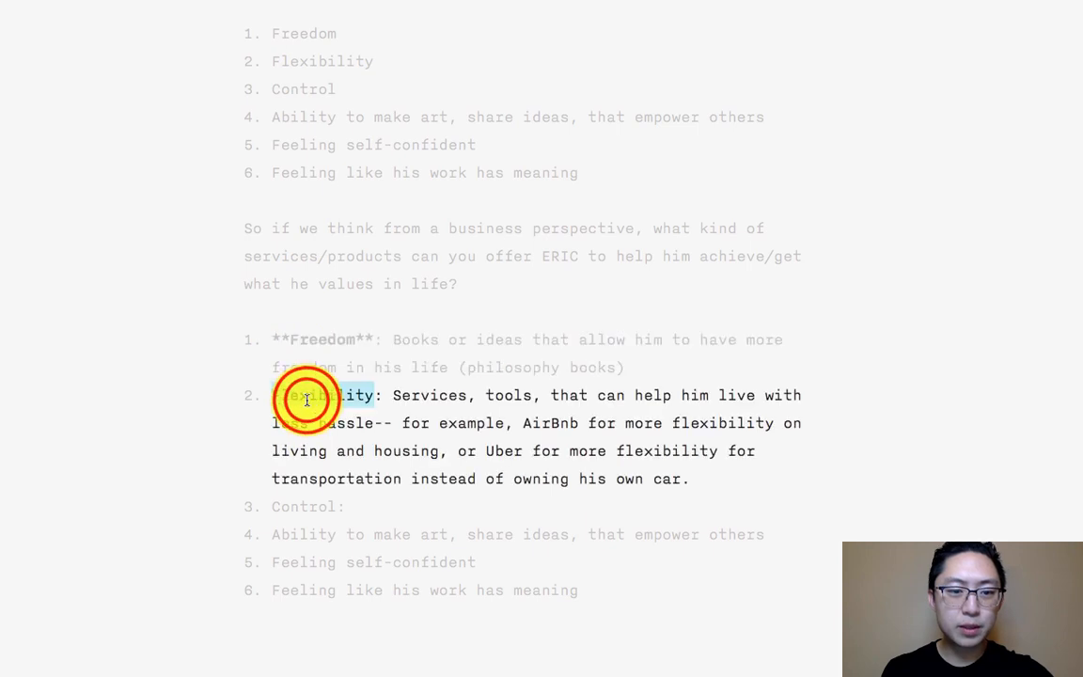
{"action": "key", "text": "super+b"}
{"action": "double_click", "coordinate": [300, 432]}
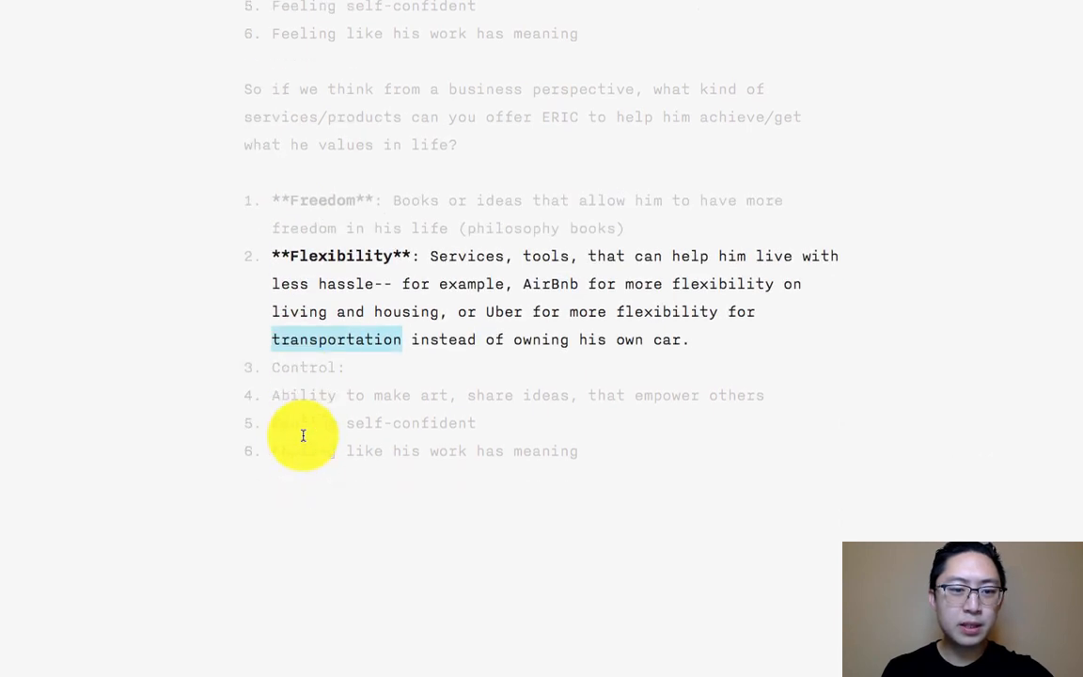
{"action": "double_click", "coordinate": [304, 366]}
{"action": "key", "text": "super+b"}
{"action": "left_click", "coordinate": [419, 344]}
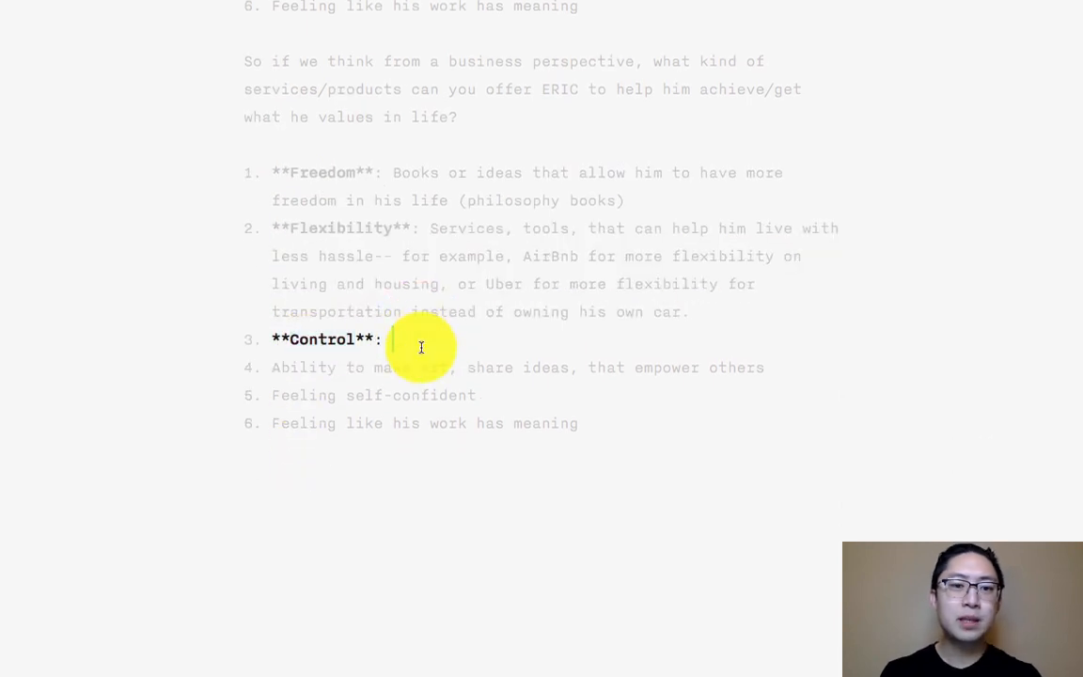
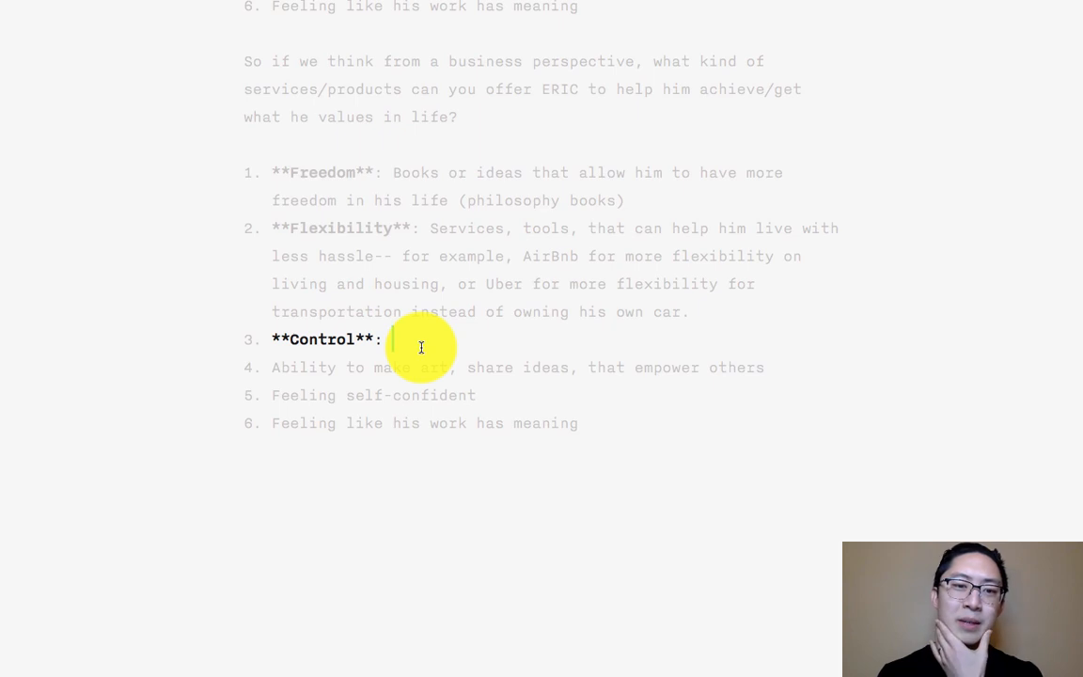
- Delete the "Control" item from the copied list with the bold labels
{"action": "left_click_drag", "start_coordinate": [421, 347], "coordinate": [249, 336]}
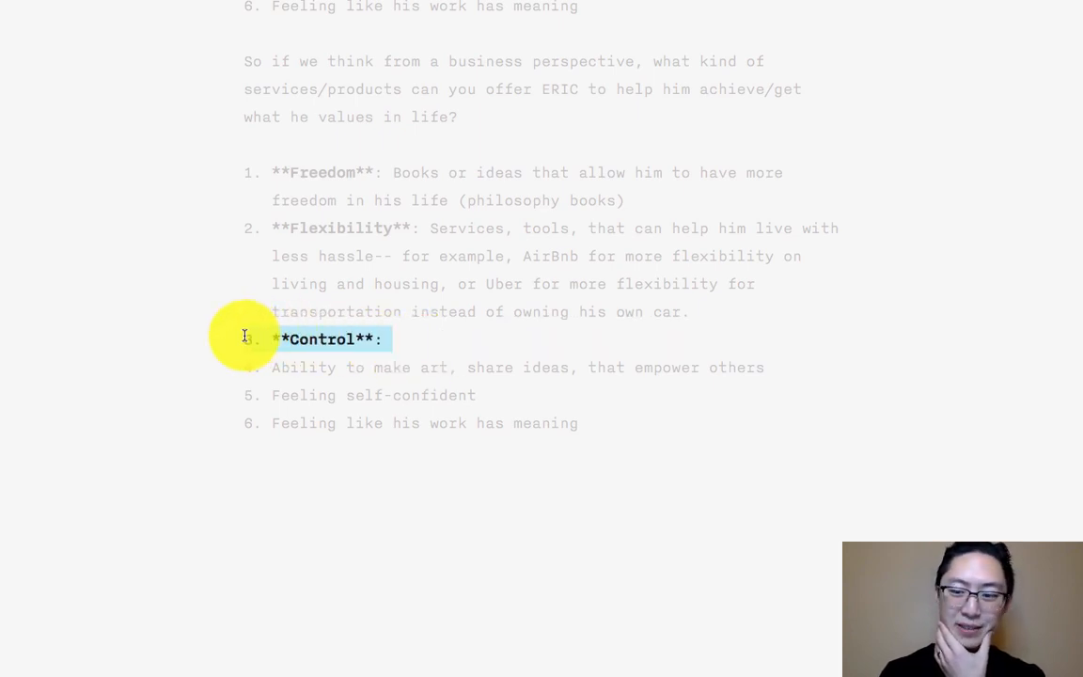
{"action": "key", "text": "BackSpace"}
{"action": "key", "text": "BackSpace"}
- Renumber the three items after "Flexibility" in the copied list as 3, 4 and 5
{"action": "key", "text": "Right"}
{"action": "key", "text": "Right"}
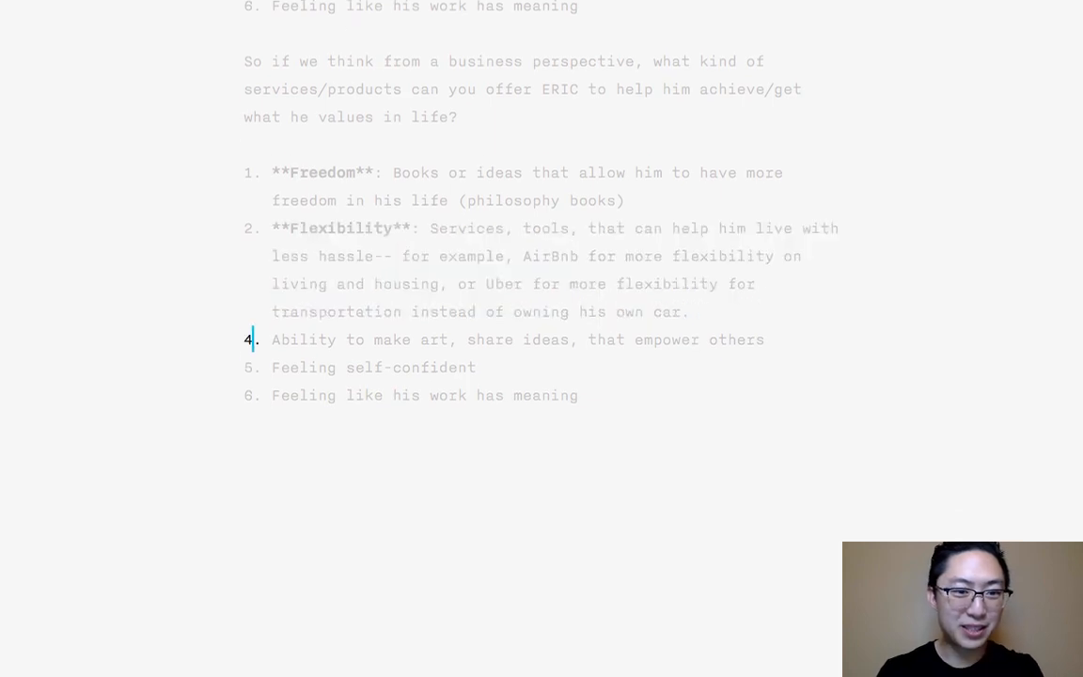
{"action": "type", "text": "3"}
{"action": "key", "text": "BackSpace"}
{"action": "key", "text": "BackSpace"}
{"action": "type", "text": "3"}
{"action": "key", "text": "Down"}
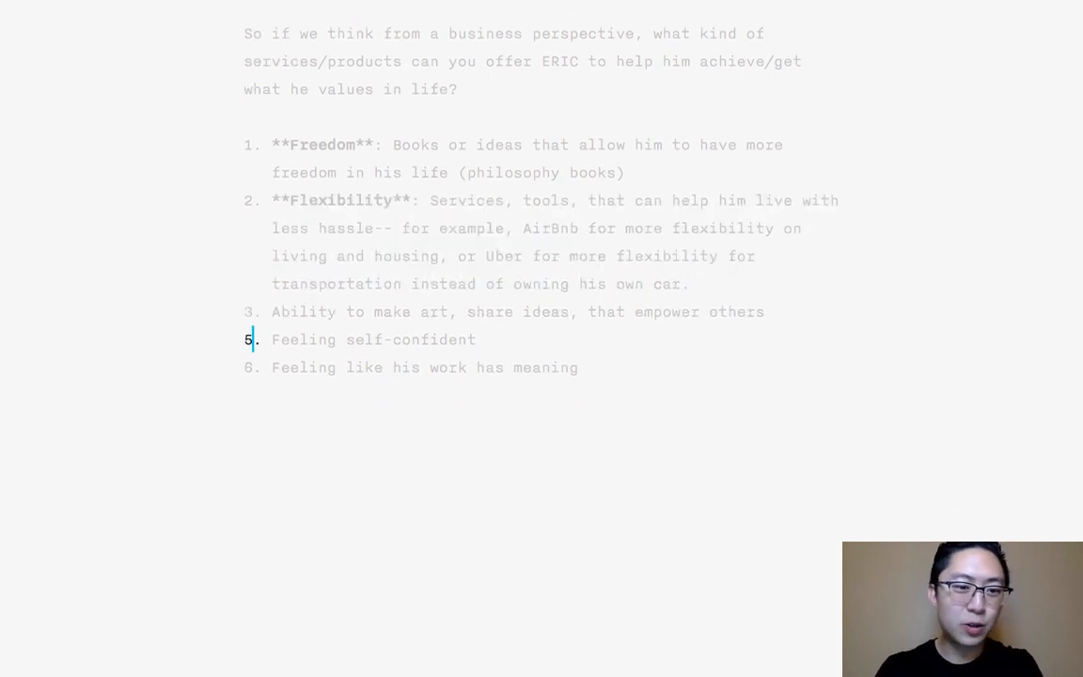
{"action": "key", "text": "BackSpace"}
{"action": "type", "text": "4"}
{"action": "key", "text": "Down"}
{"action": "key", "text": "BackSpace"}
{"action": "type", "text": "5"}
- Delete the "Control" item from the original values list under "How to Create Value"
{"action": "scroll", "coordinate": [260, 226], "scroll_direction": "up", "scroll_amount": 5}
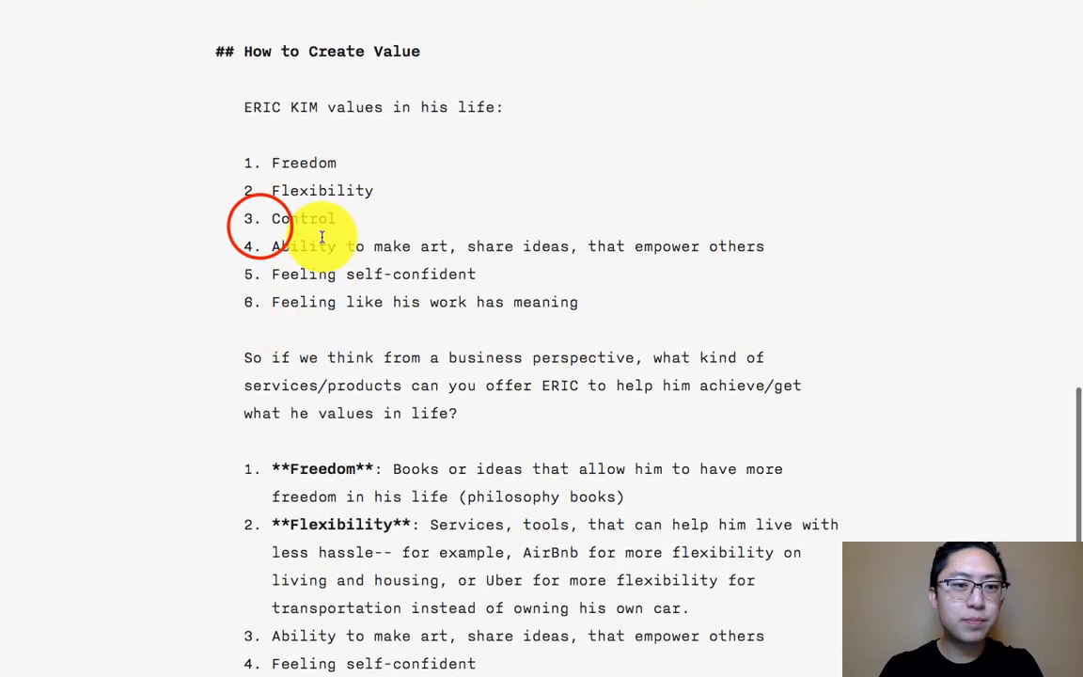
{"action": "scroll", "coordinate": [260, 226], "scroll_direction": "up", "scroll_amount": 3}
{"action": "left_click_drag", "start_coordinate": [362, 348], "coordinate": [211, 346]}
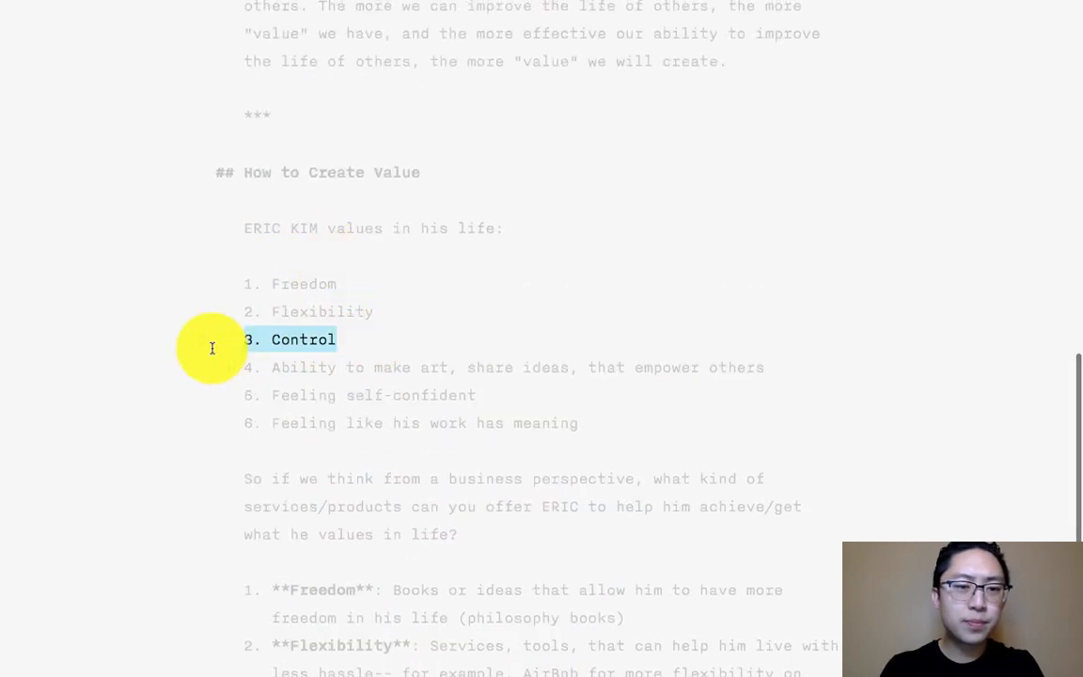
{"action": "key", "text": "BackSpace"}
{"action": "key", "text": "BackSpace"}
- Renumber the items after "Flexibility" in the original values list as 3, 4 and 5
{"action": "key", "text": "Right"}
{"action": "key", "text": "Right"}
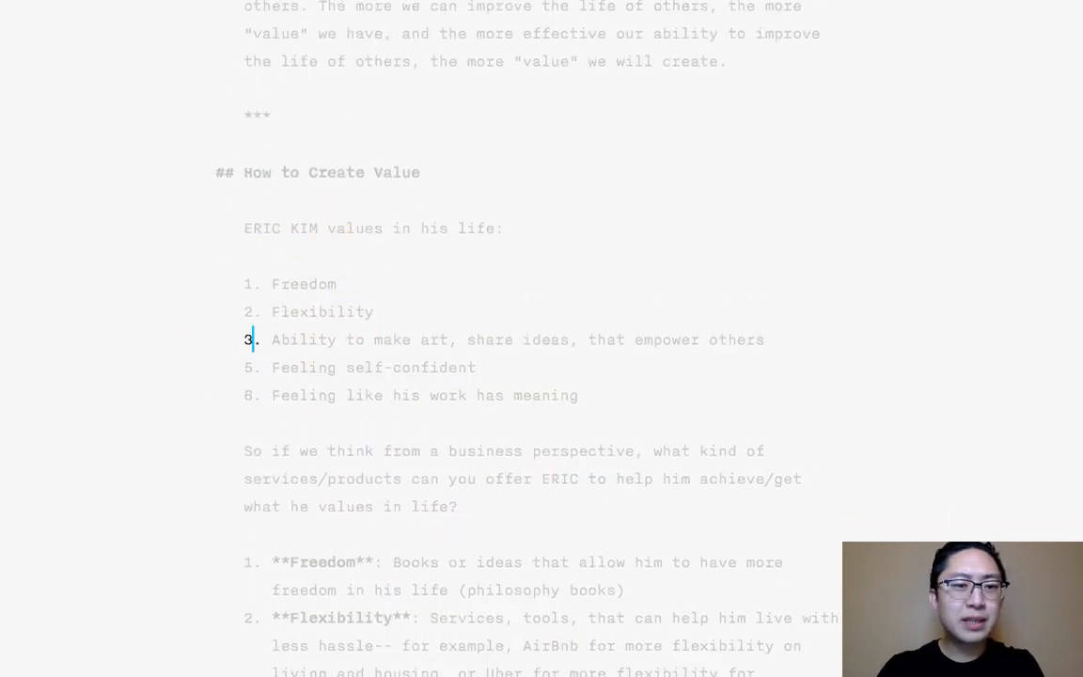
{"action": "key", "text": "Down"}
{"action": "key", "text": "BackSpace"}
{"action": "type", "text": "4"}
{"action": "key", "text": "Down"}
{"action": "key", "text": "BackSpace"}
{"action": "type", "text": "5"}
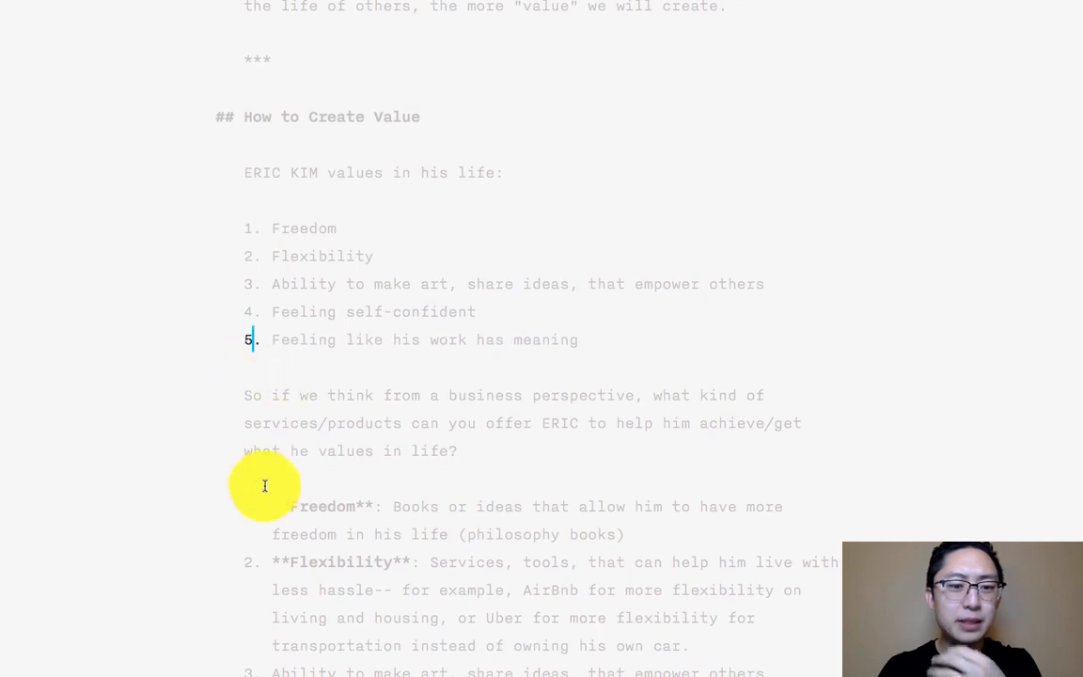
- In the copied list, add a colon after "Ability to make art, share ideas, that empower others" and make that label bold
{"action": "scroll", "coordinate": [266, 485], "scroll_direction": "down", "scroll_amount": 5}
{"action": "left_click", "coordinate": [810, 303]}
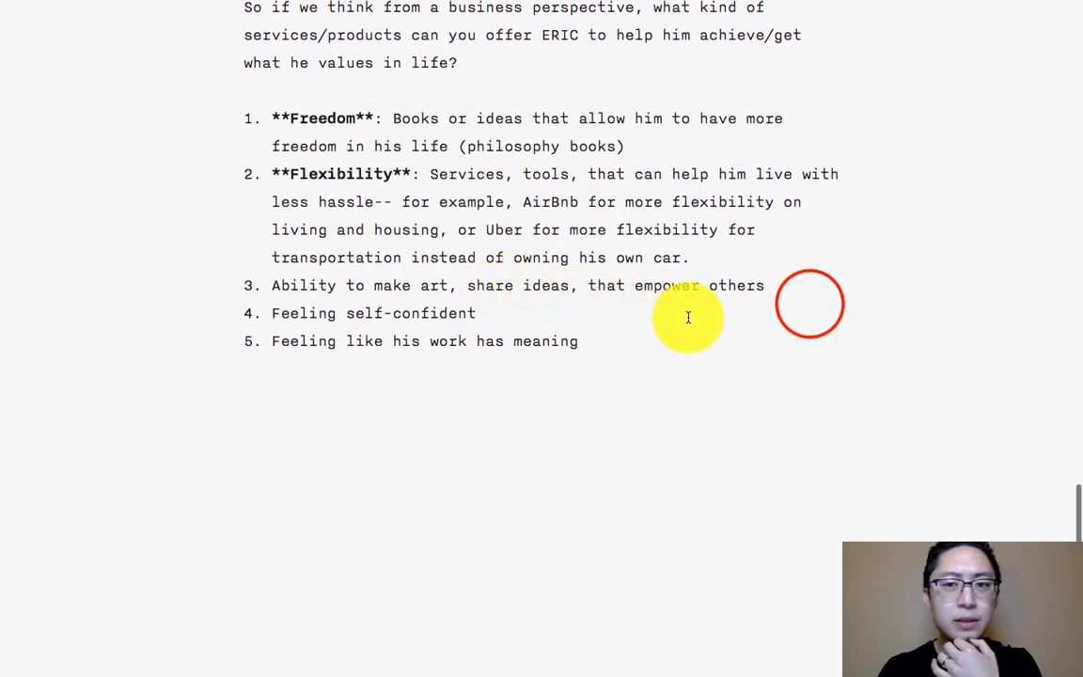
{"action": "left_click", "coordinate": [791, 311]}
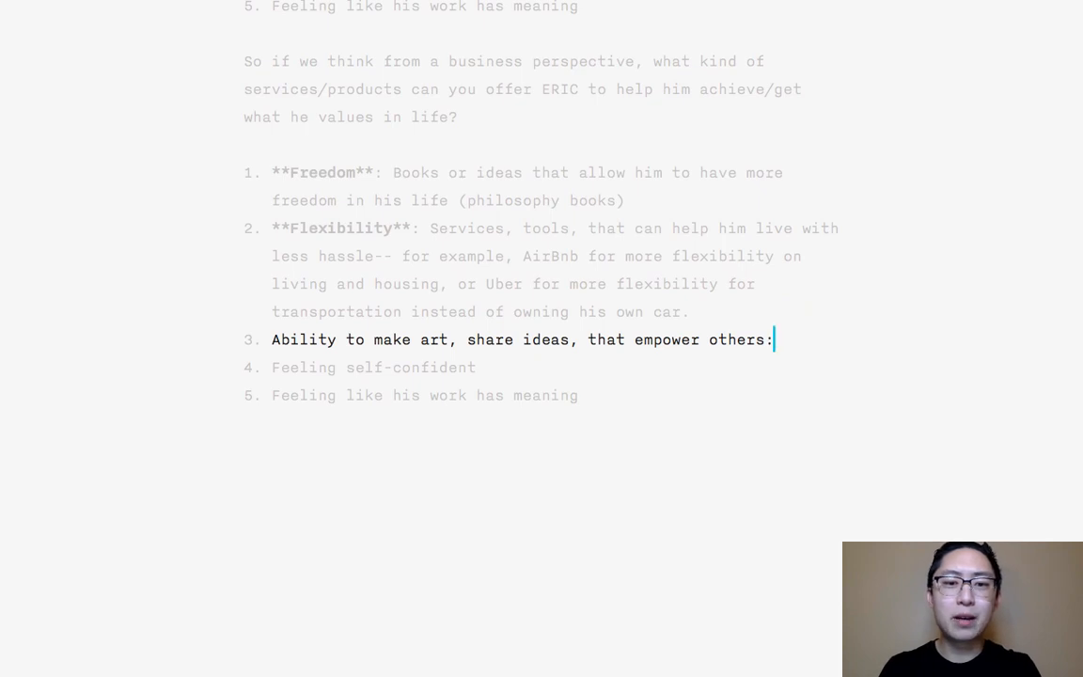
{"action": "key", "text": "shift+Home"}
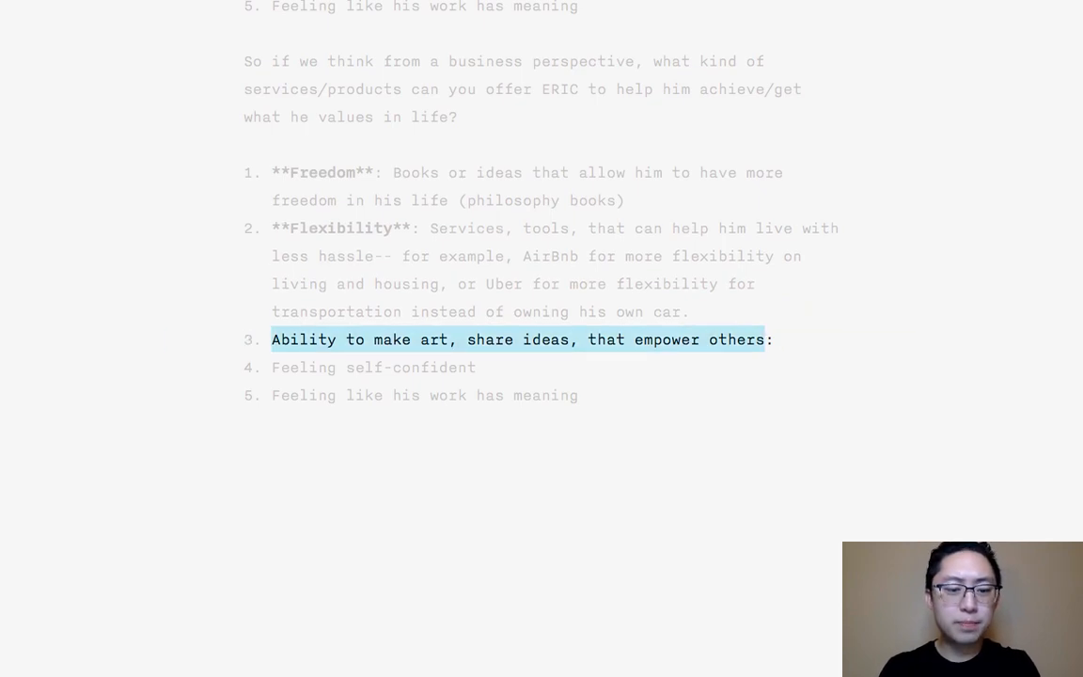
{"action": "key", "text": "ctrl+b"}
- Begin the third item's explanation after its colon with "Digital tools that help him do this (IA Writer for writing,"
{"action": "left_click", "coordinate": [889, 343]}
{"action": "type", "text": "Dig"}
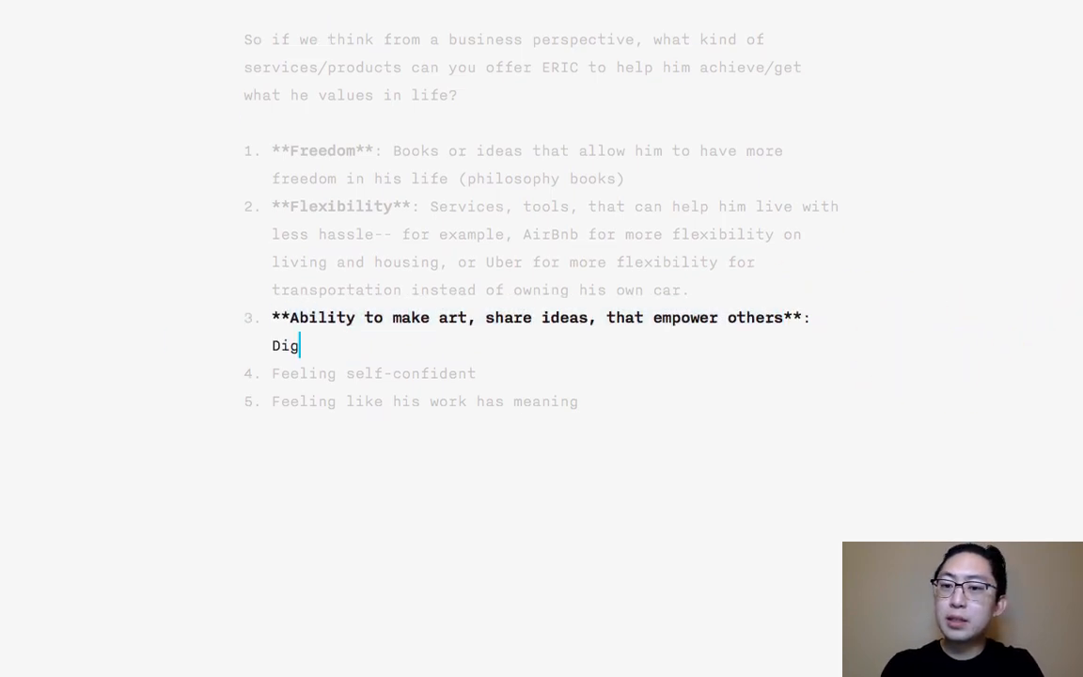
{"action": "type", "text": "ital tools that help him "}
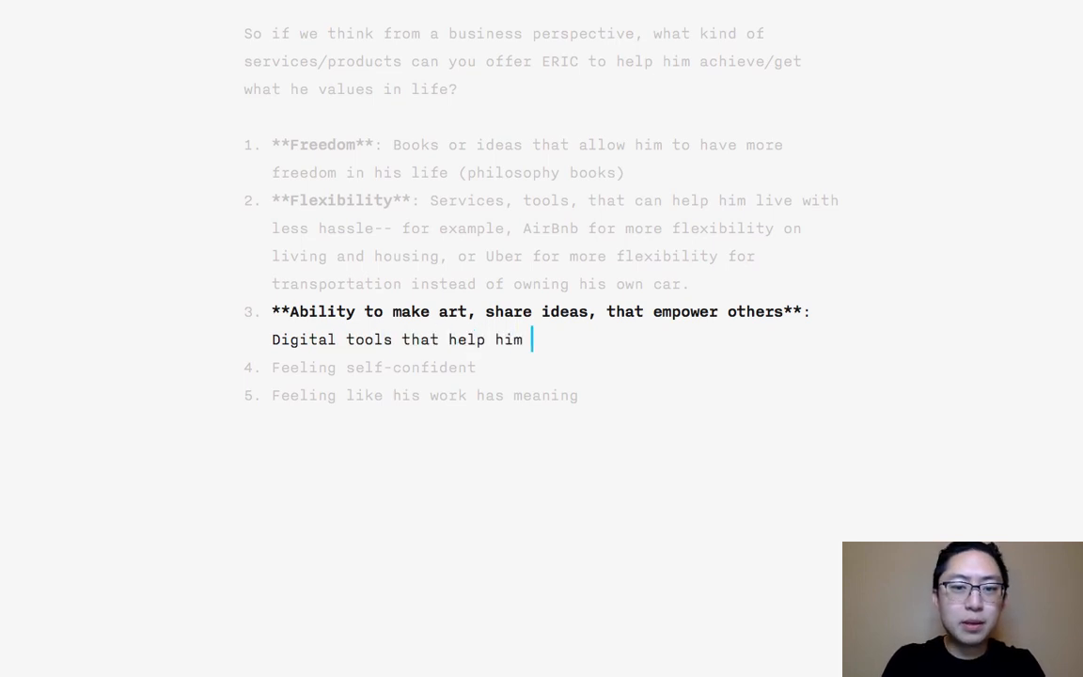
{"action": "type", "text": "do this (IA W"}
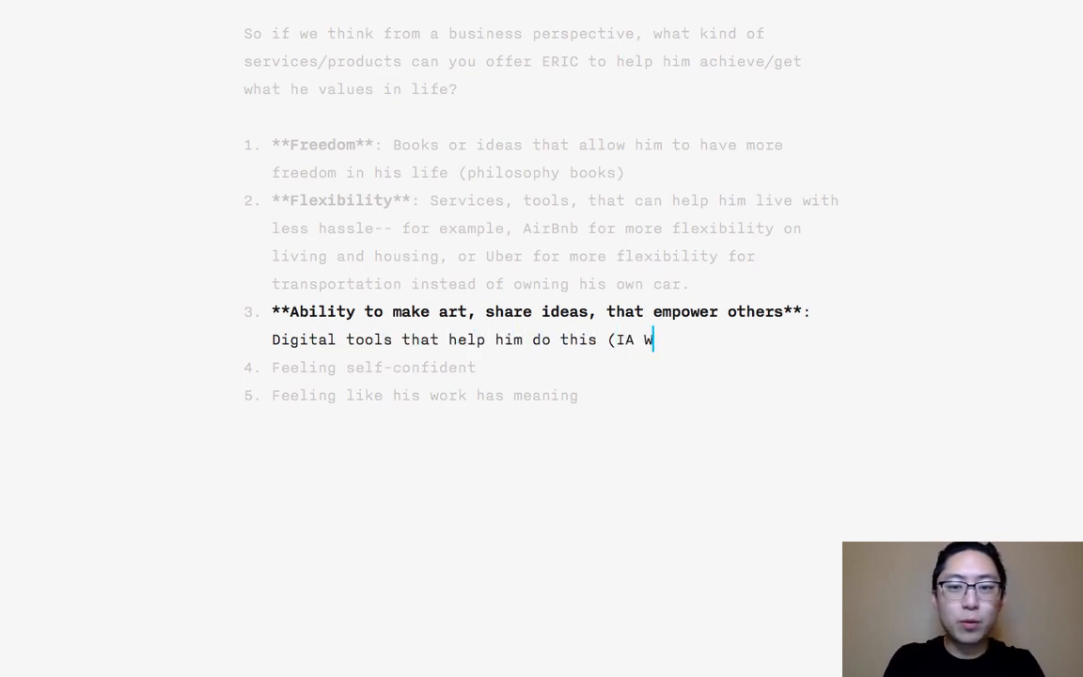
{"action": "type", "text": "riter for writing,"}
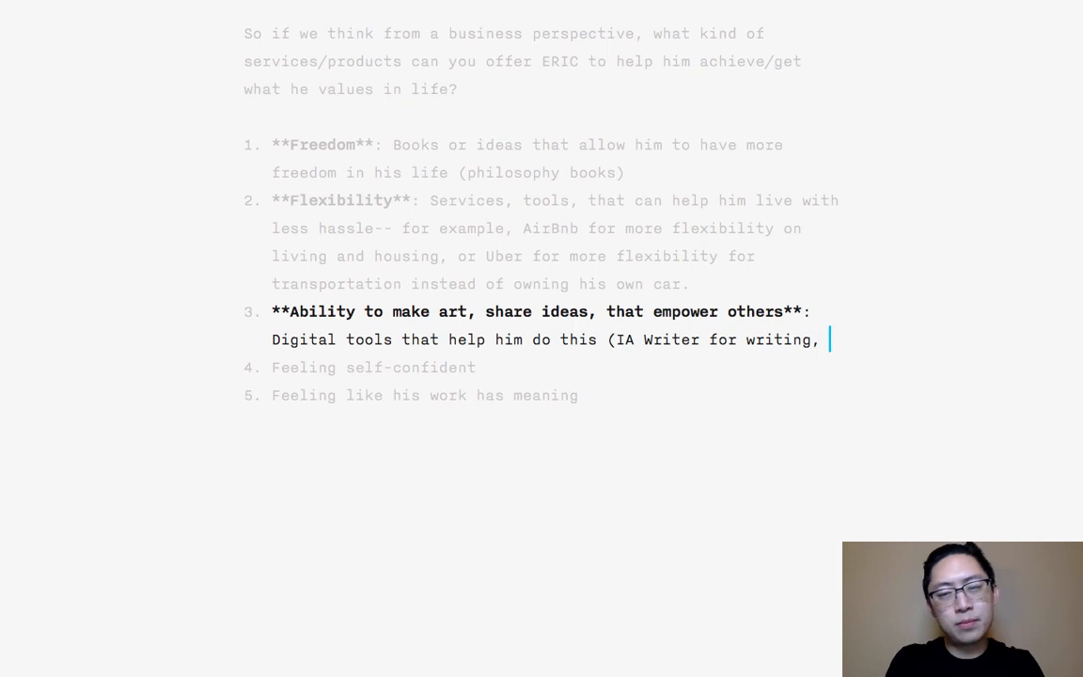
{"action": "type", "text": " MacBook for"}
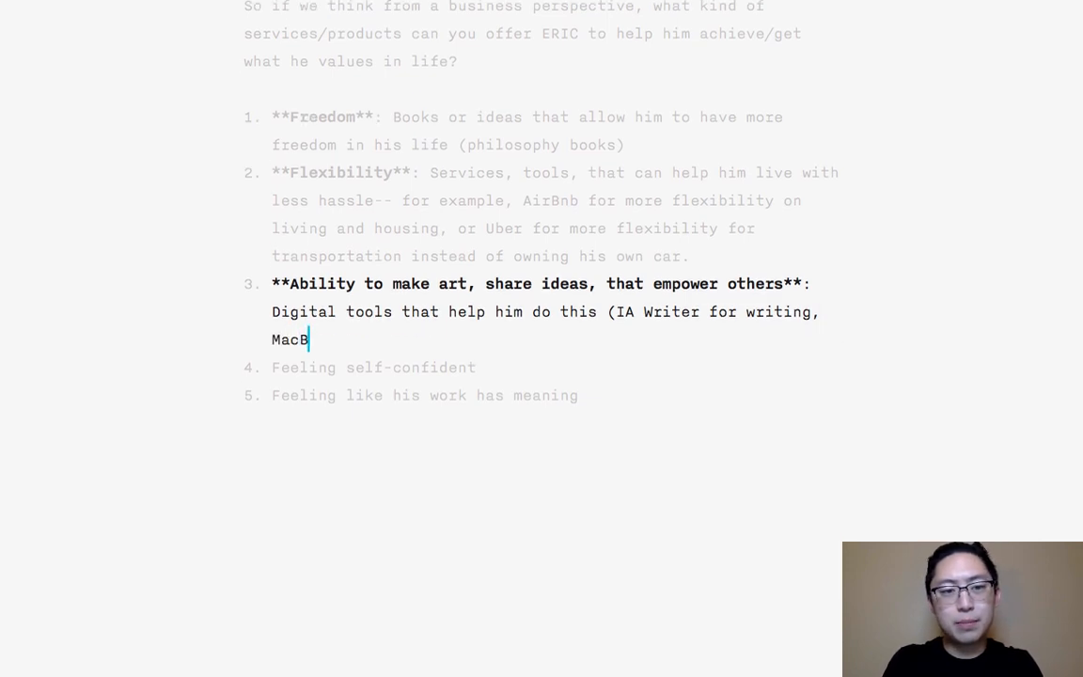
- Continue the third item's explanation with "MacBook laptop for content creation, digital camera for making photos"
{"action": "key", "text": "BackSpace"}
{"action": "key", "text": "BackSpace"}
{"action": "key", "text": "BackSpace"}
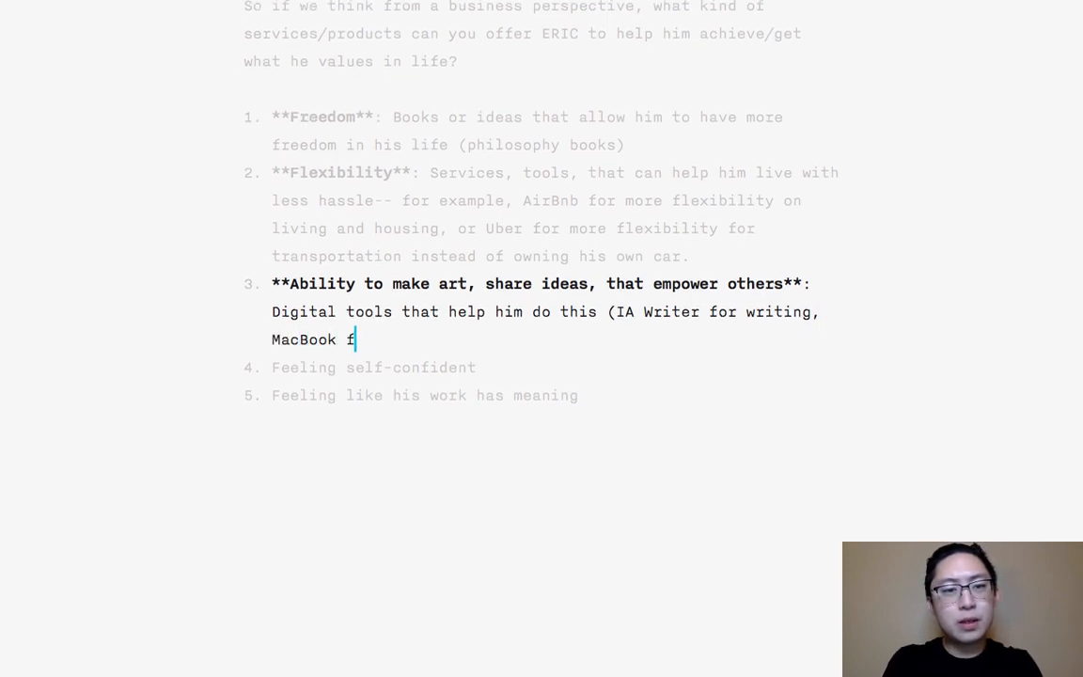
{"action": "type", "text": "laptop for conten"}
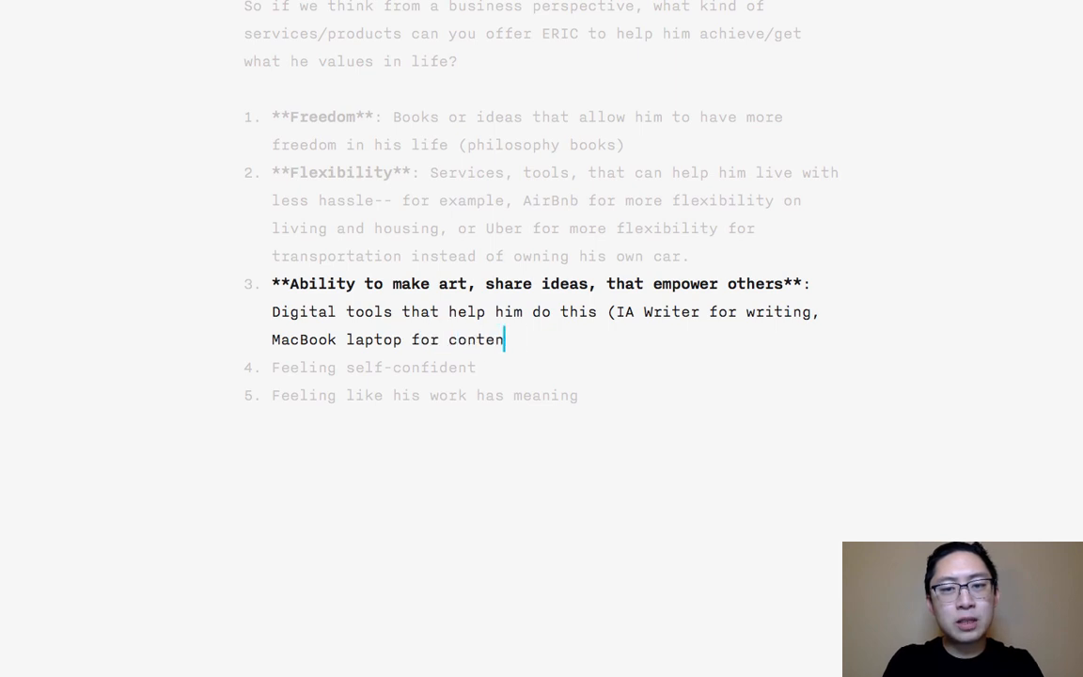
{"action": "type", "text": "t creation, d"}
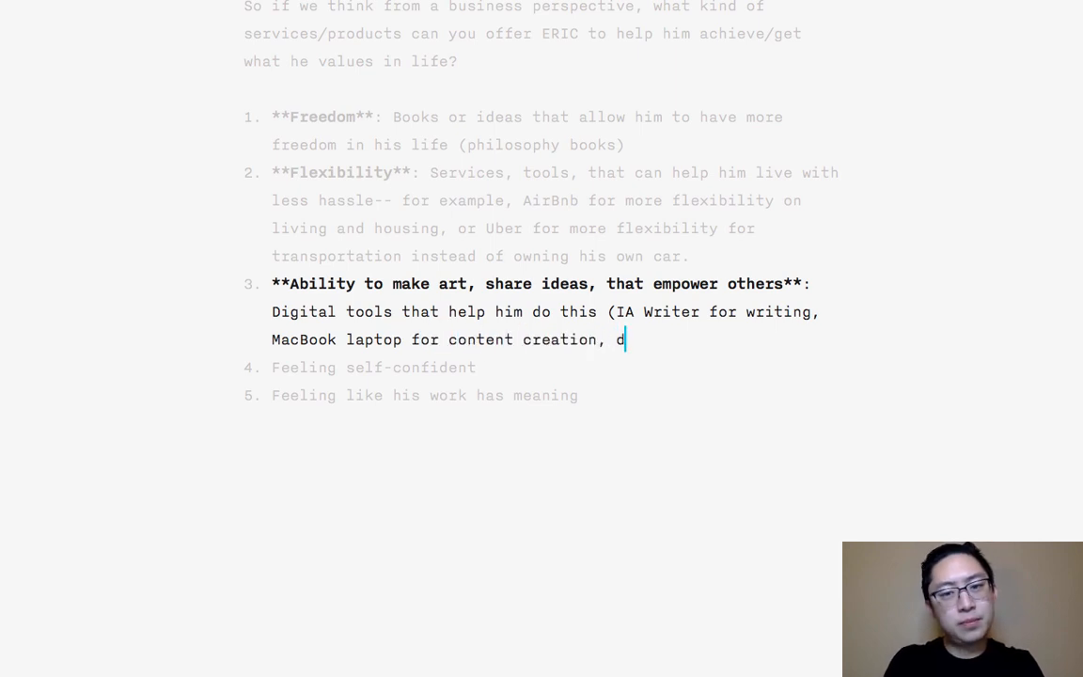
{"action": "type", "text": "igital camera for making"}
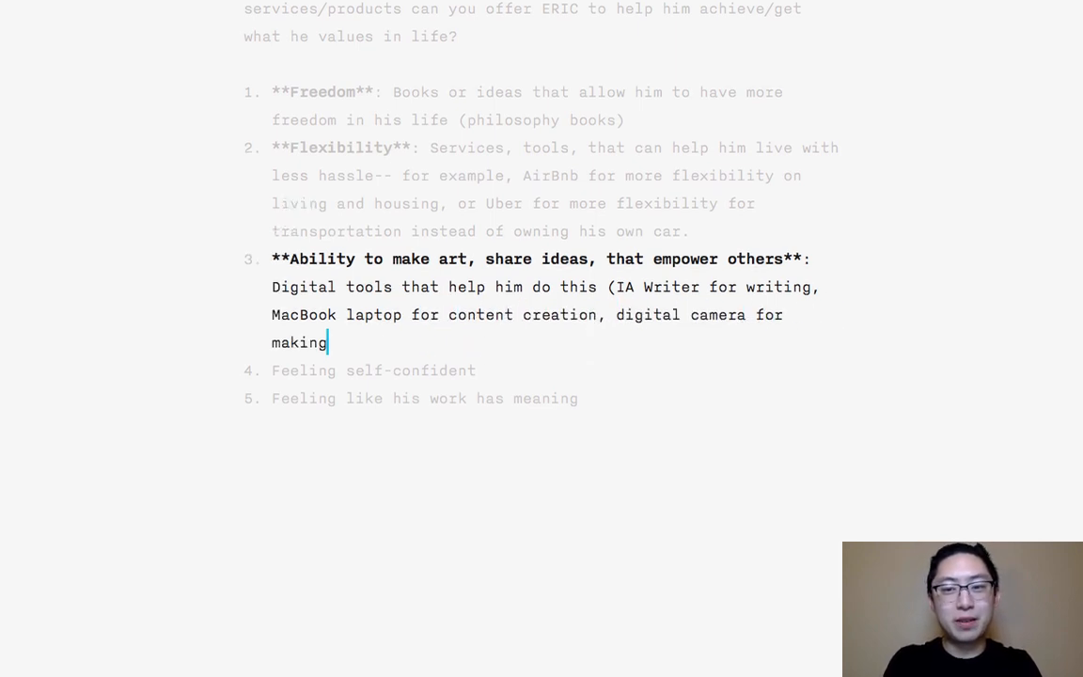
{"action": "type", "text": " photos"}
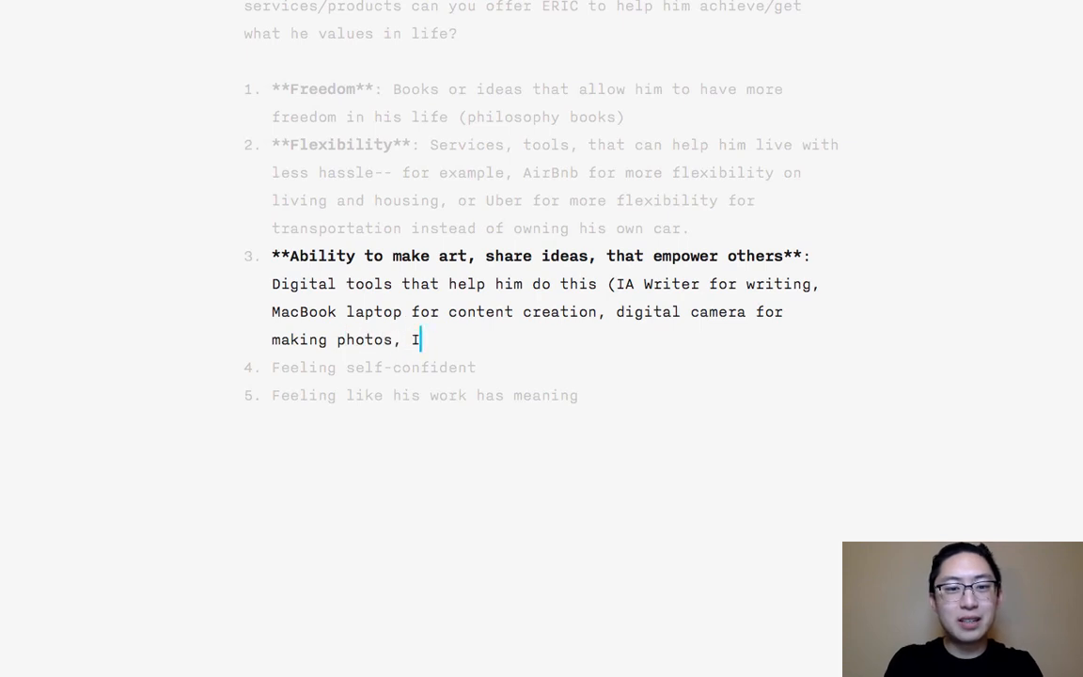
{"action": "type", "text": ", Gara"}
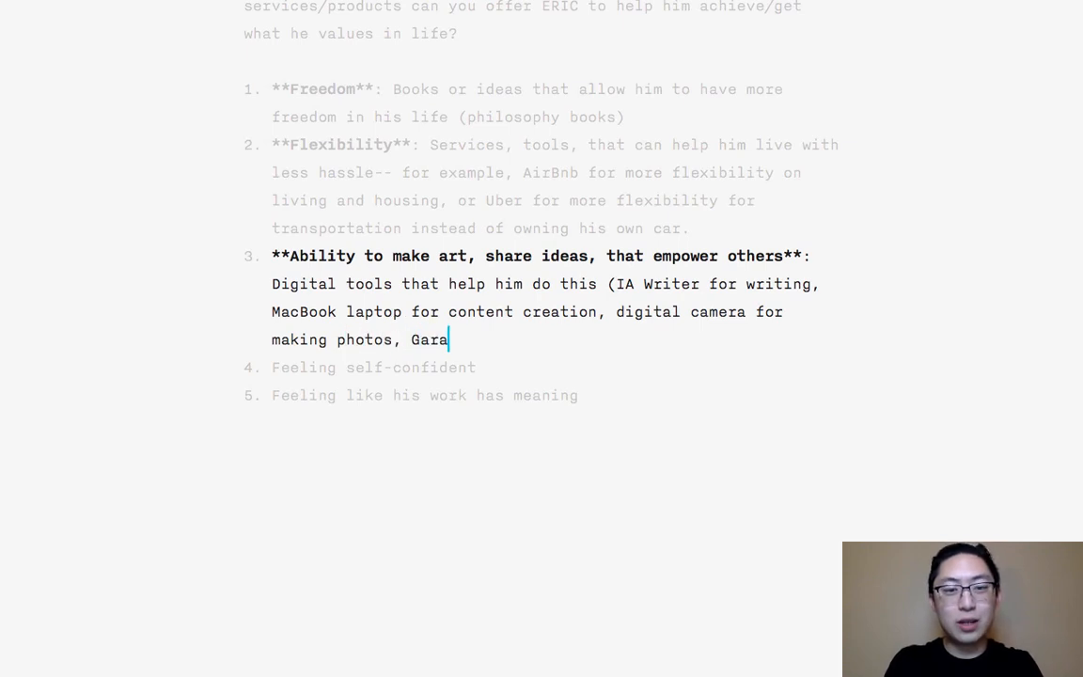
{"action": "type", "text": "geband for making mu"}
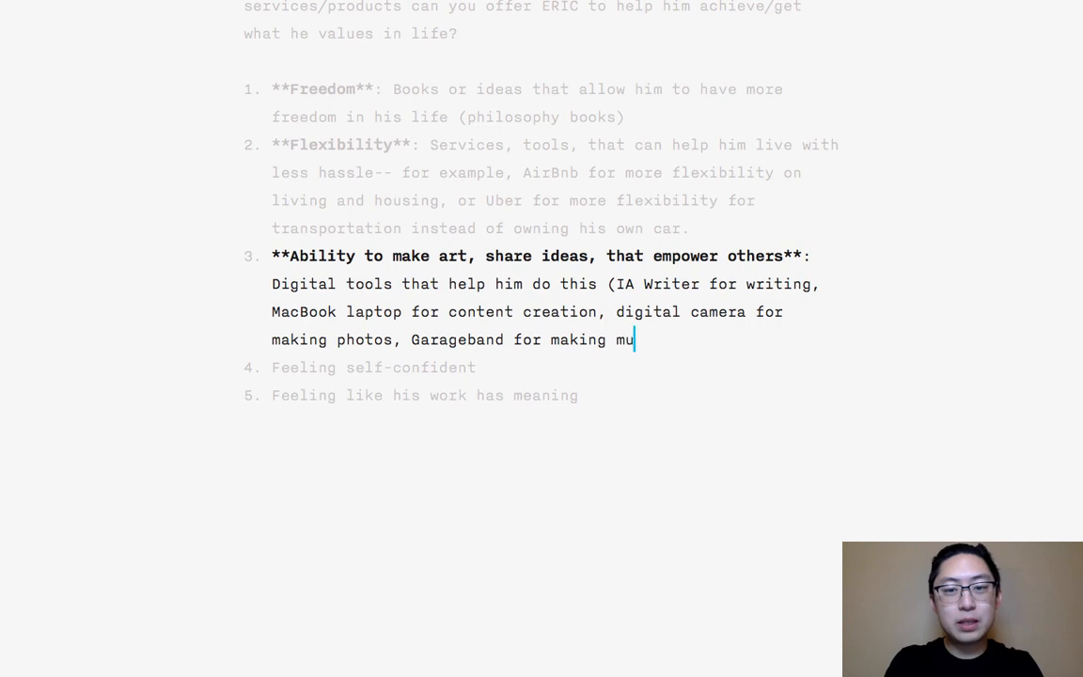
{"action": "type", "text": "sic, iMovie "}
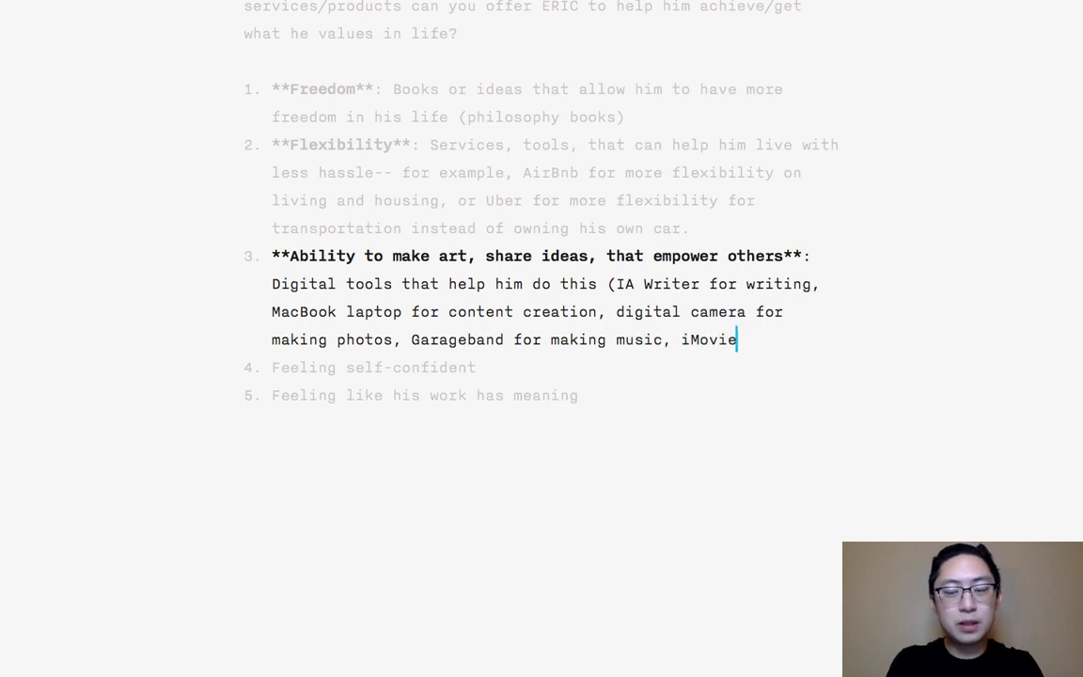
{"action": "type", "text": "/Camtasia for vid"}
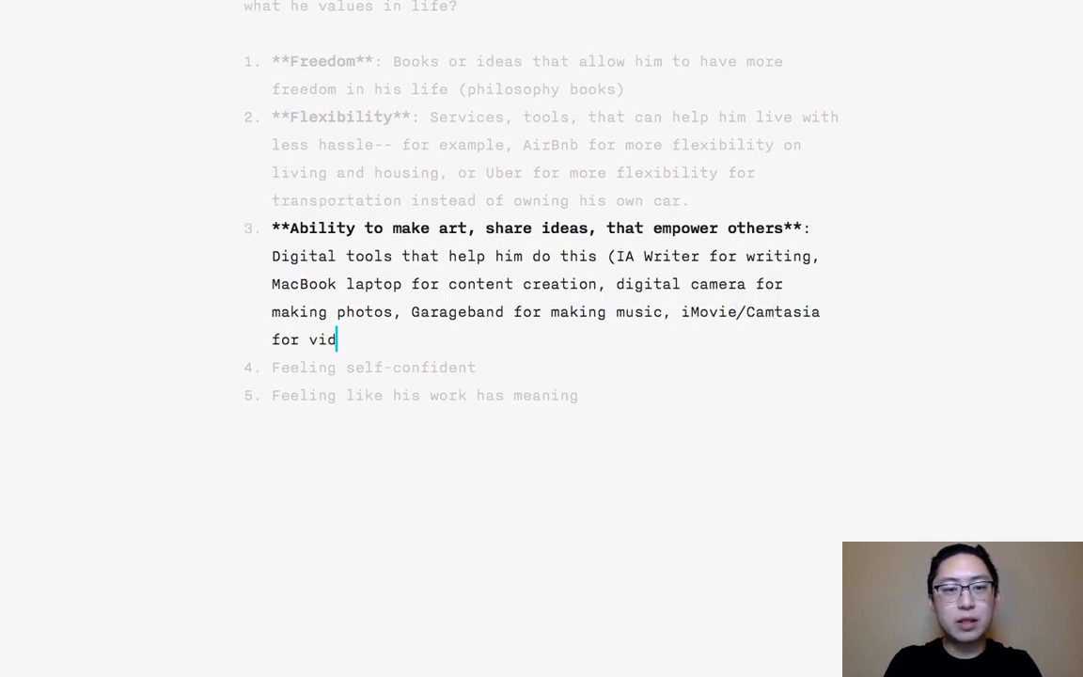
{"action": "type", "text": "eo creation"}
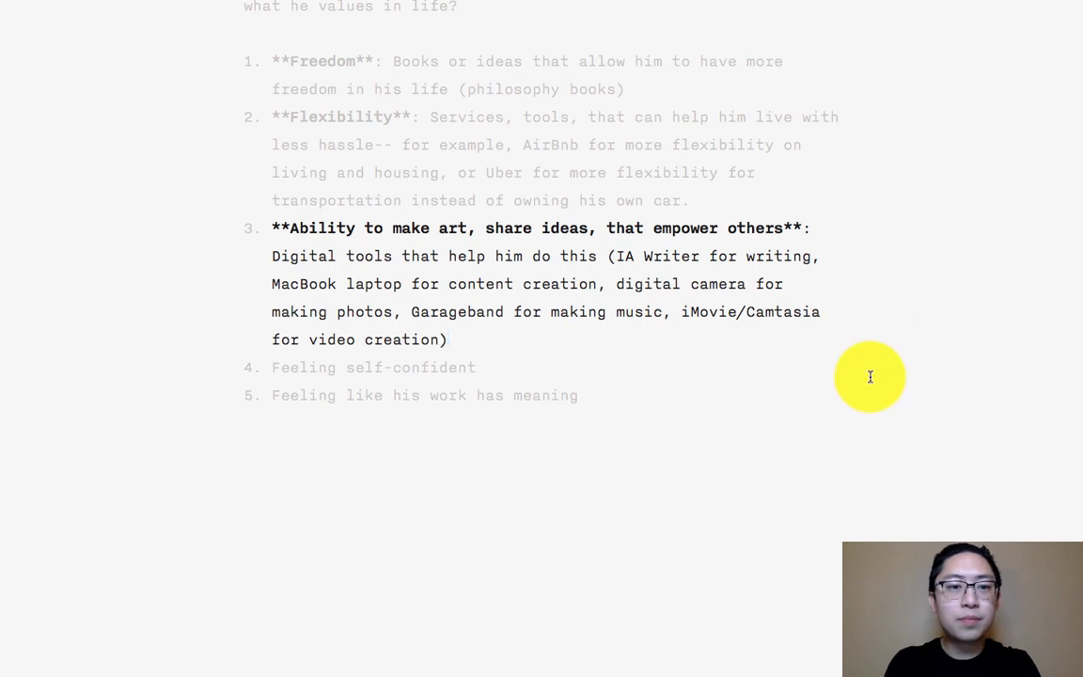
- Add a colon after "Feeling self-confident" in the copied list, followed by "Hip hop music, or any music that gets him in the zone,"
{"action": "left_click", "coordinate": [532, 368]}
{"action": "type", "text": ": "}
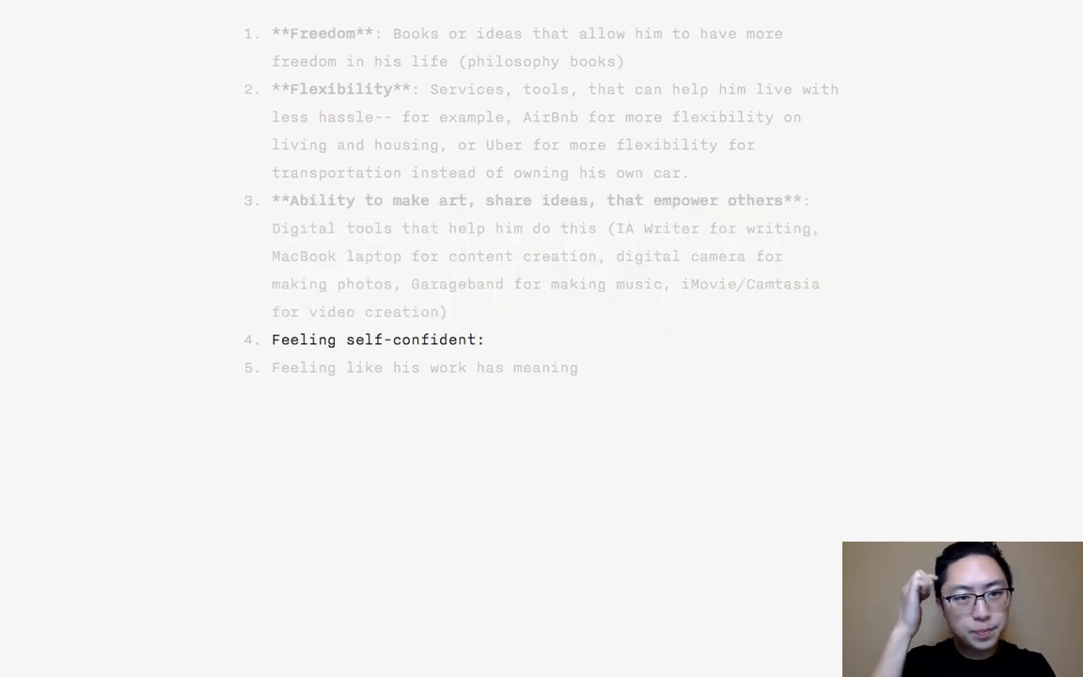
{"action": "type", "text": "H"}
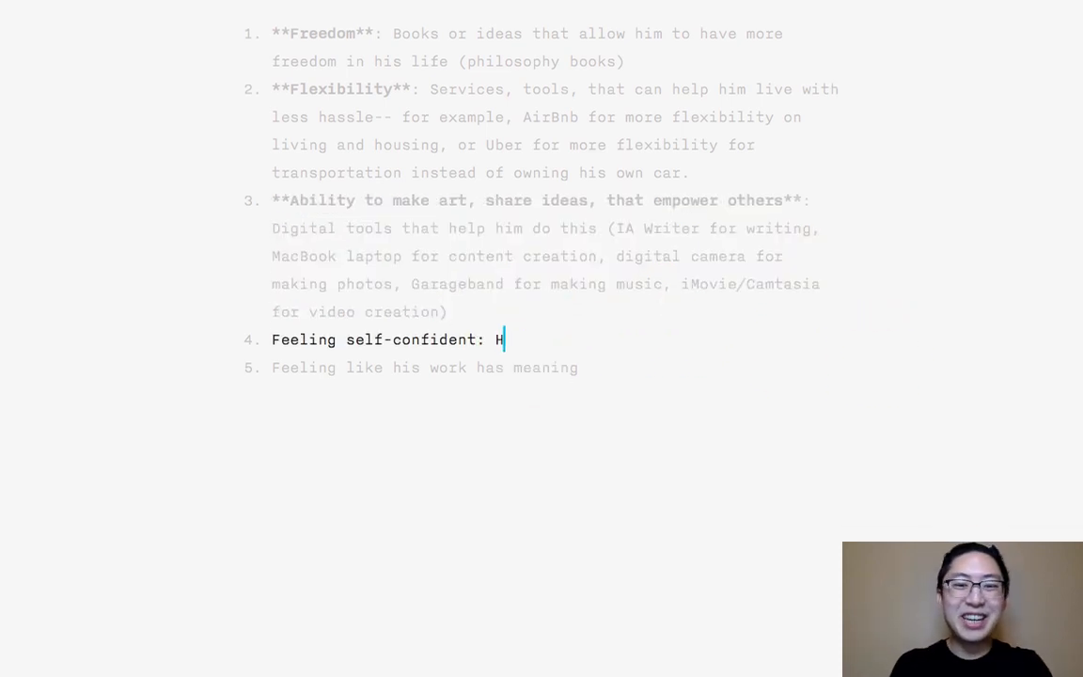
{"action": "type", "text": "ip hop music, or any "}
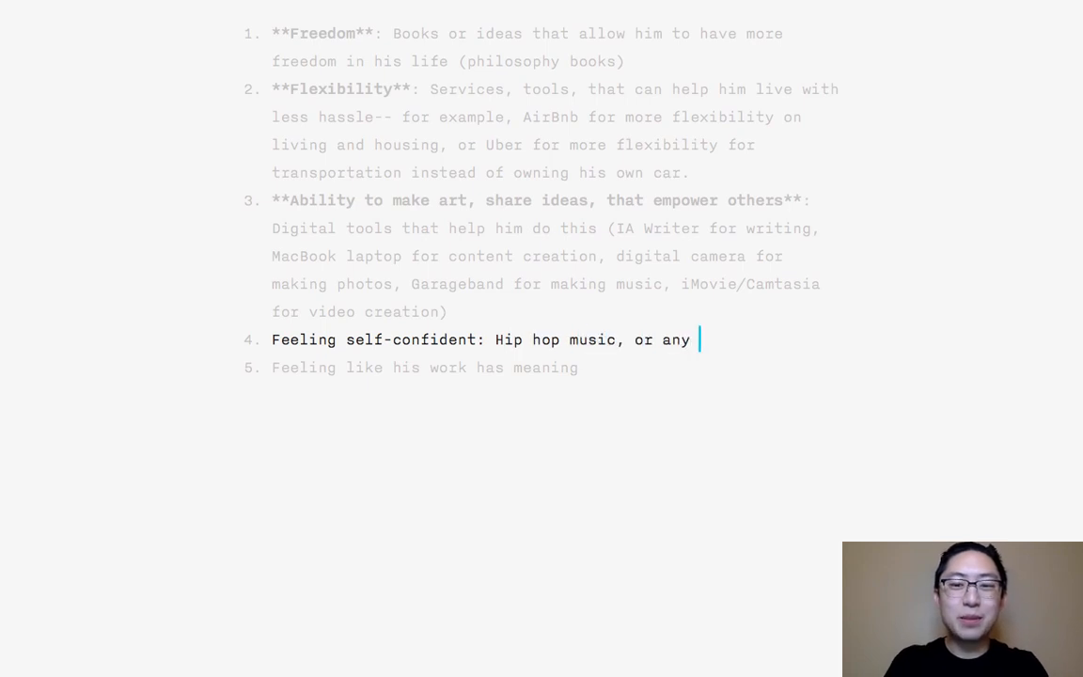
{"action": "type", "text": "music that gets him in"}
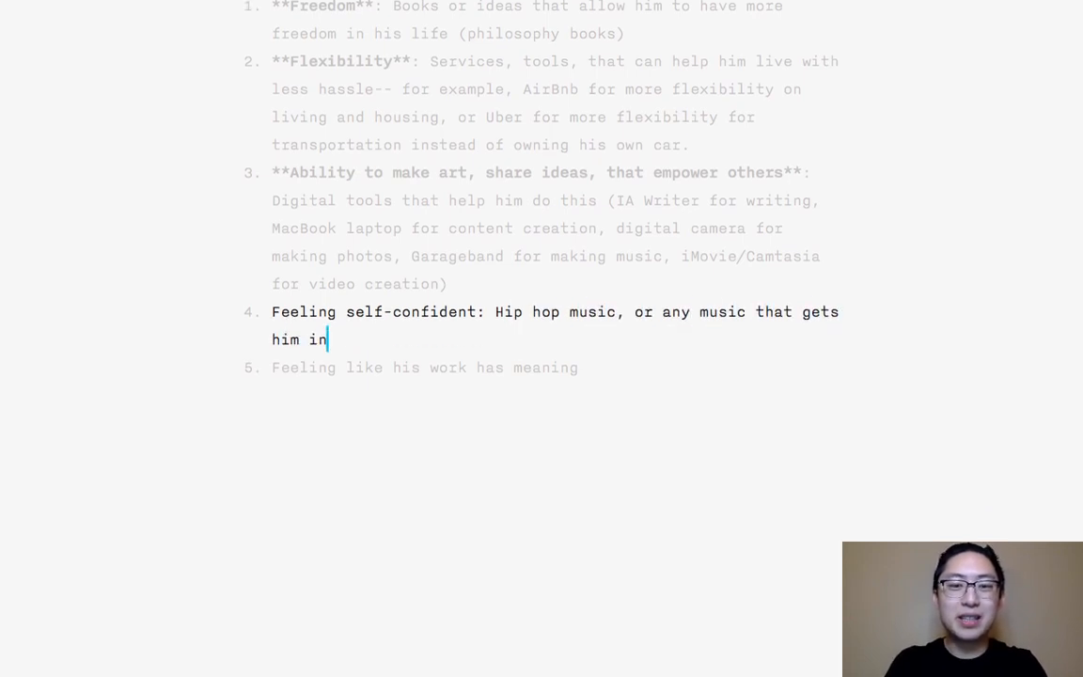
{"action": "type", "text": " the zone, o"}
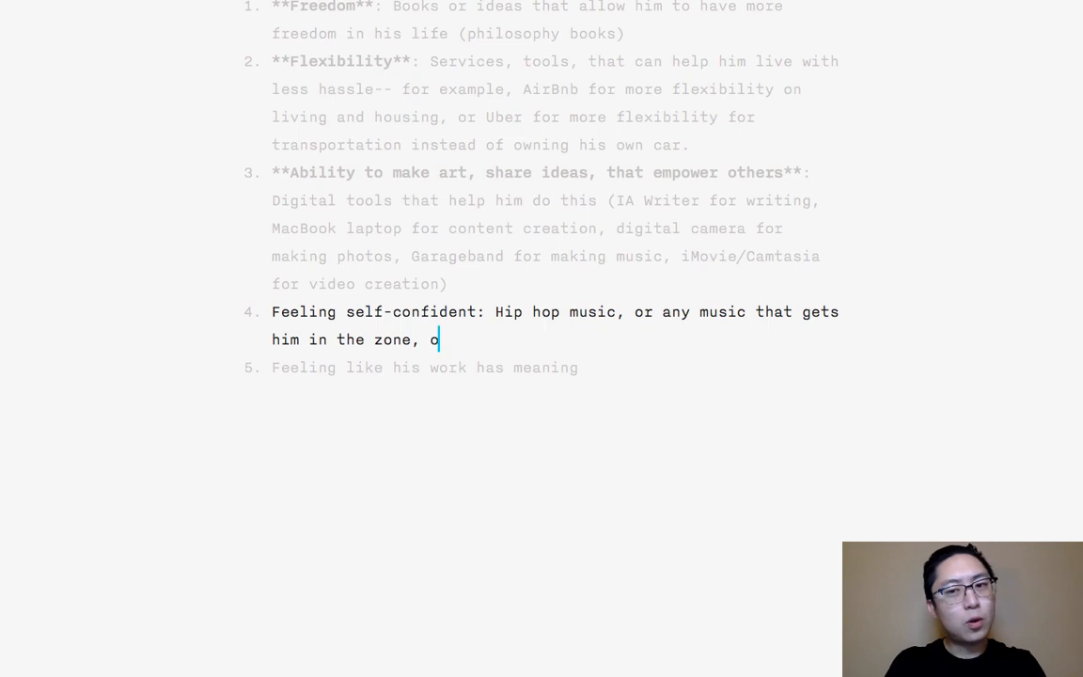
{"action": "type", "text": "r gym membership so he"}
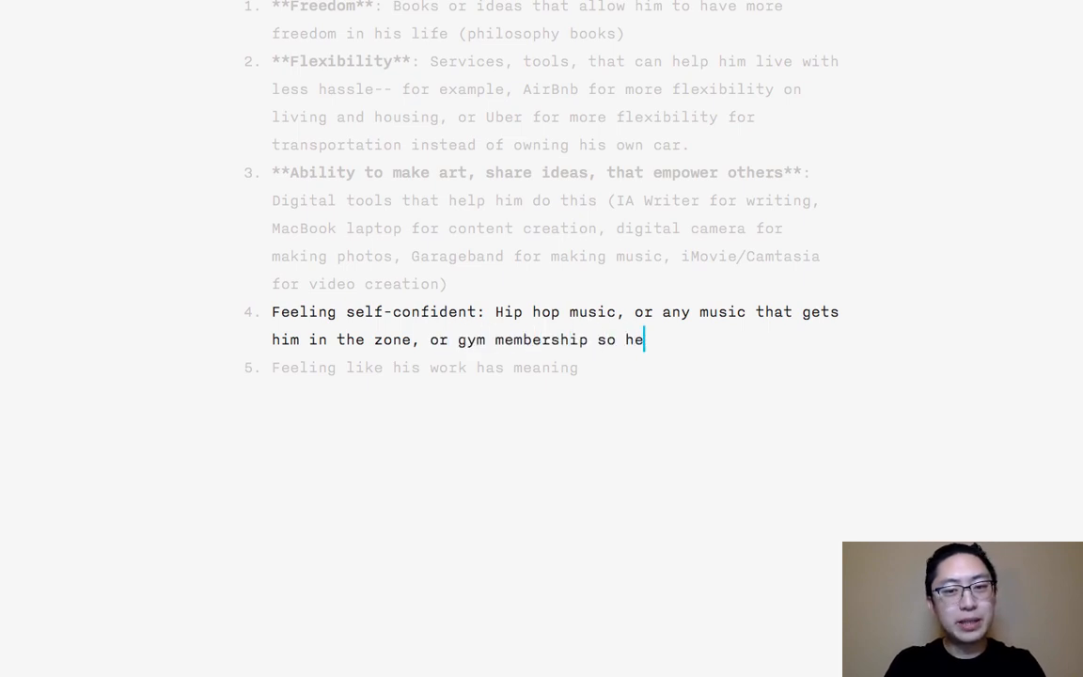
{"action": "type", "text": " can do"}
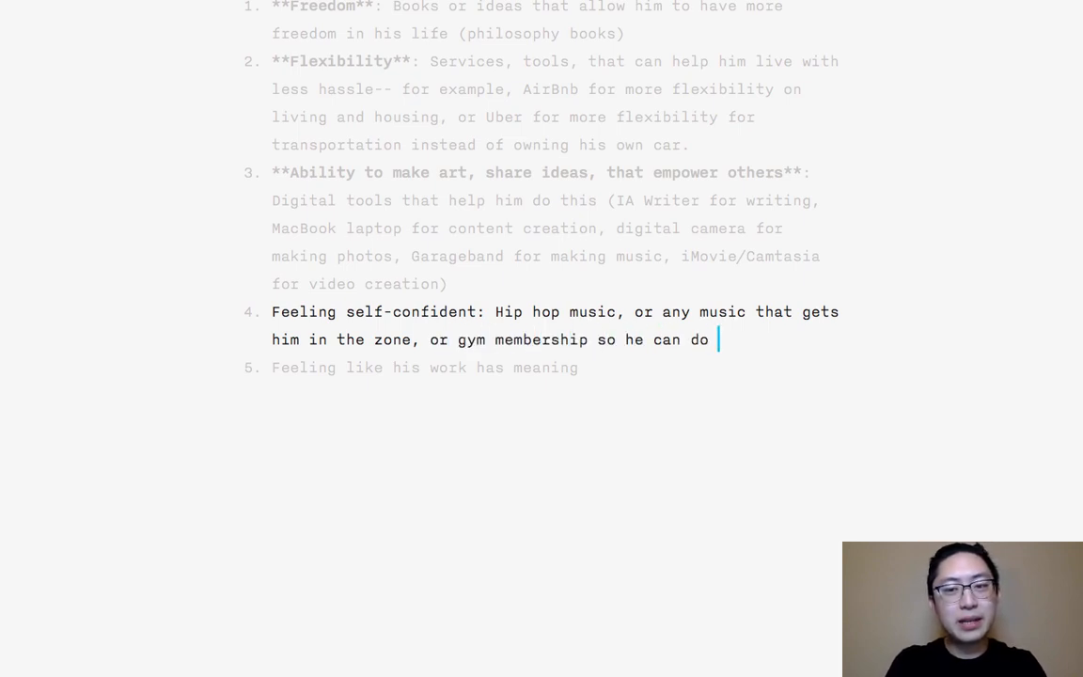
{"action": "type", "text": " (heavy("}
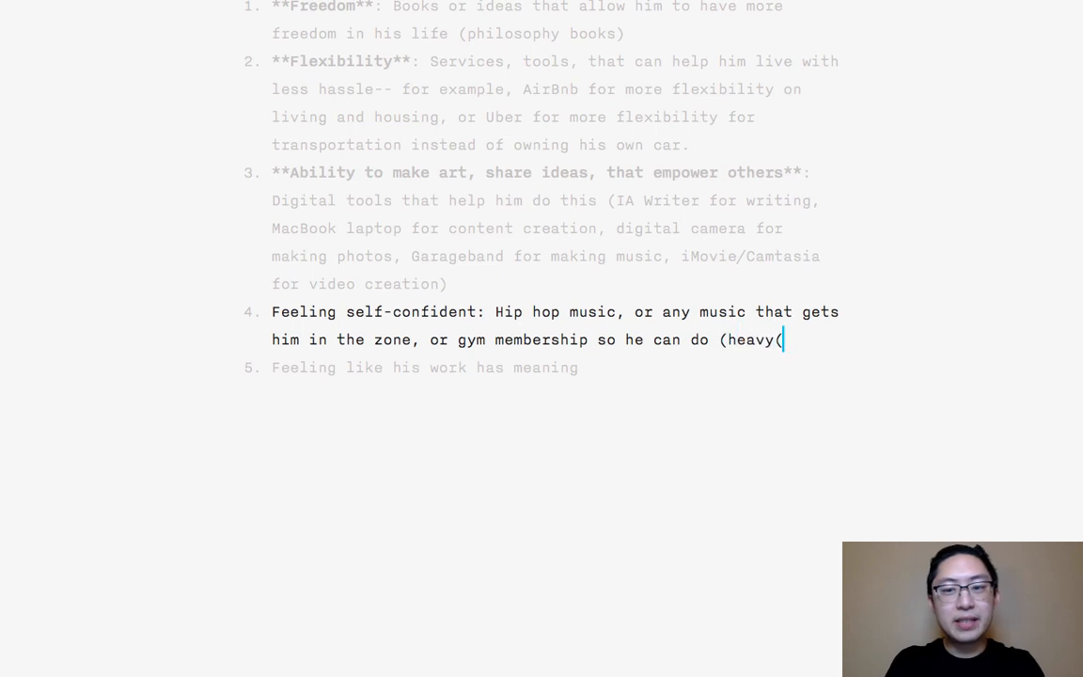
- Finish the self-confident item with "or gym membership so he can do (heavy) deadlifts." and place the cursor after "self-confident"
{"action": "key", "text": "BackSpace"}
{"action": "type", "text": ") deadlifts."}
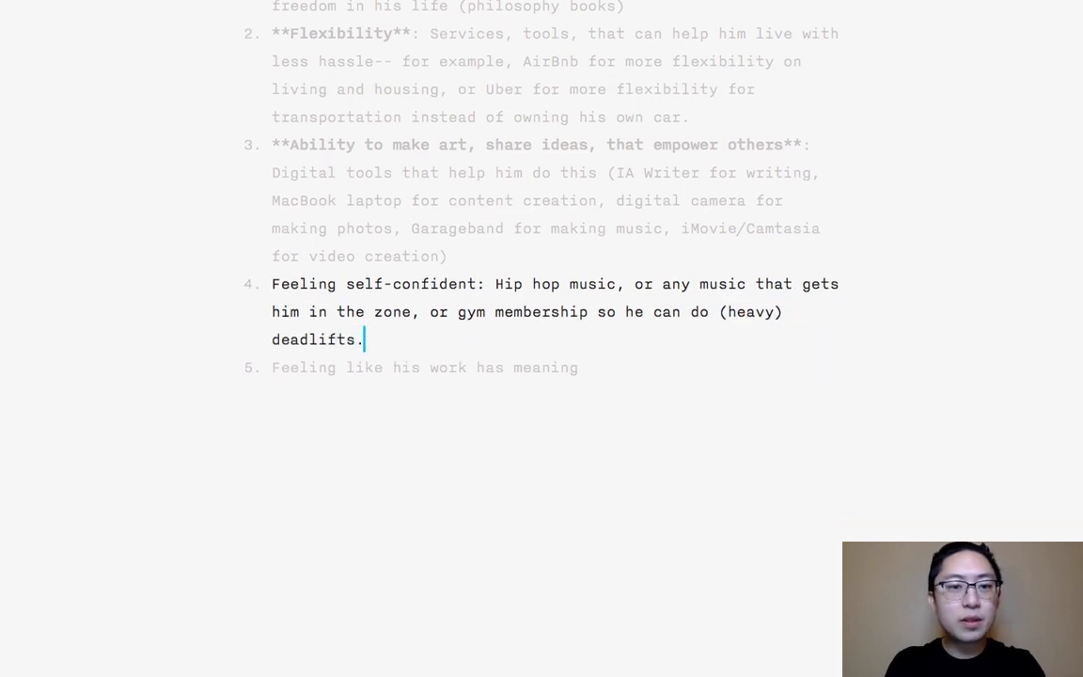
{"action": "left_click", "coordinate": [473, 283]}
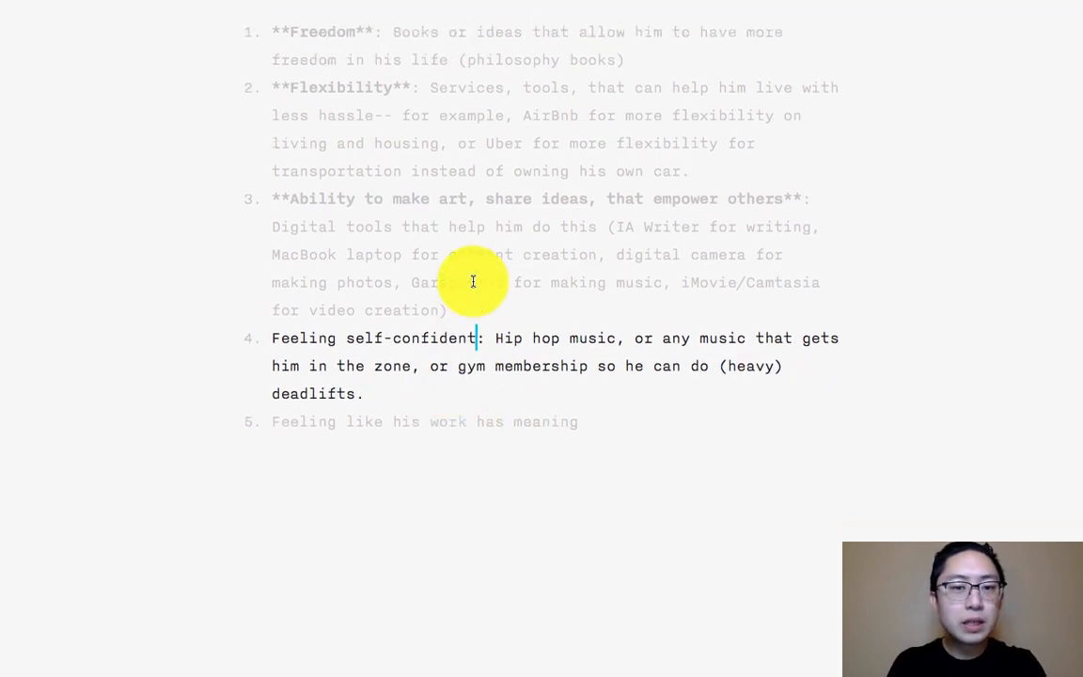
- Bold the phrase "Feeling self-confident" in the fourth list item and move the cursor to the fifth item
{"action": "key", "text": "shift+super+Left"}
{"action": "key", "text": "shift+Right"}
{"action": "key", "text": "super+b"}
{"action": "key", "text": "Down"}
{"action": "key", "text": "Down"}
{"action": "key", "text": "Down"}
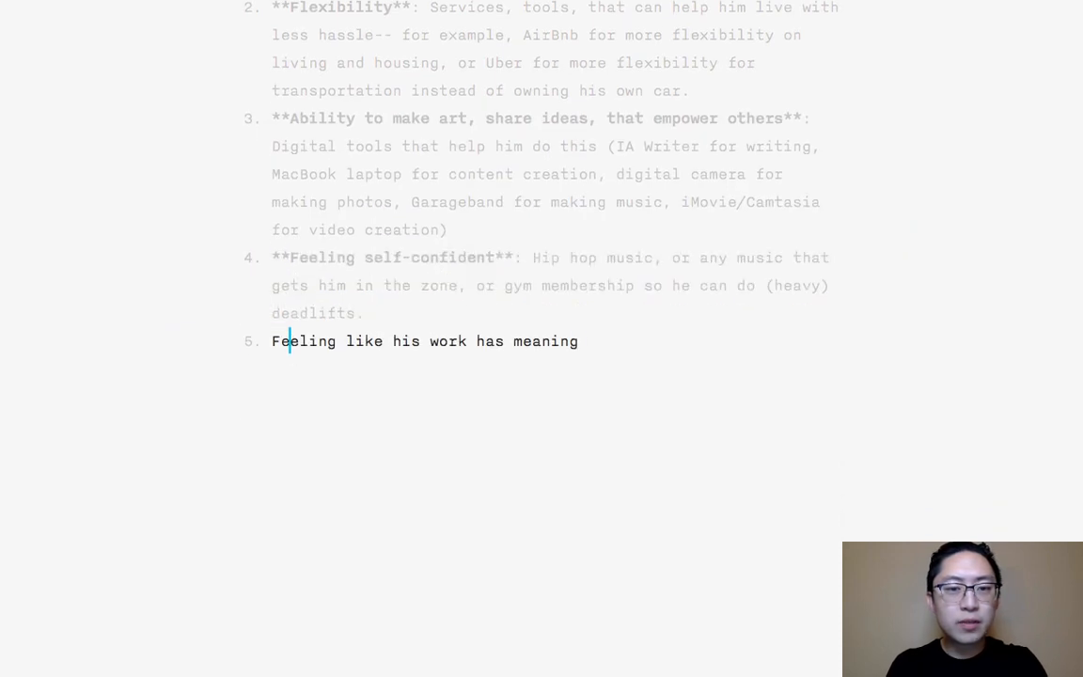
- Extend the fifth list item, "Feeling like his work has meaning", with ": Owning his own platform to share his ideas and work"
{"action": "type", "text": "O"}
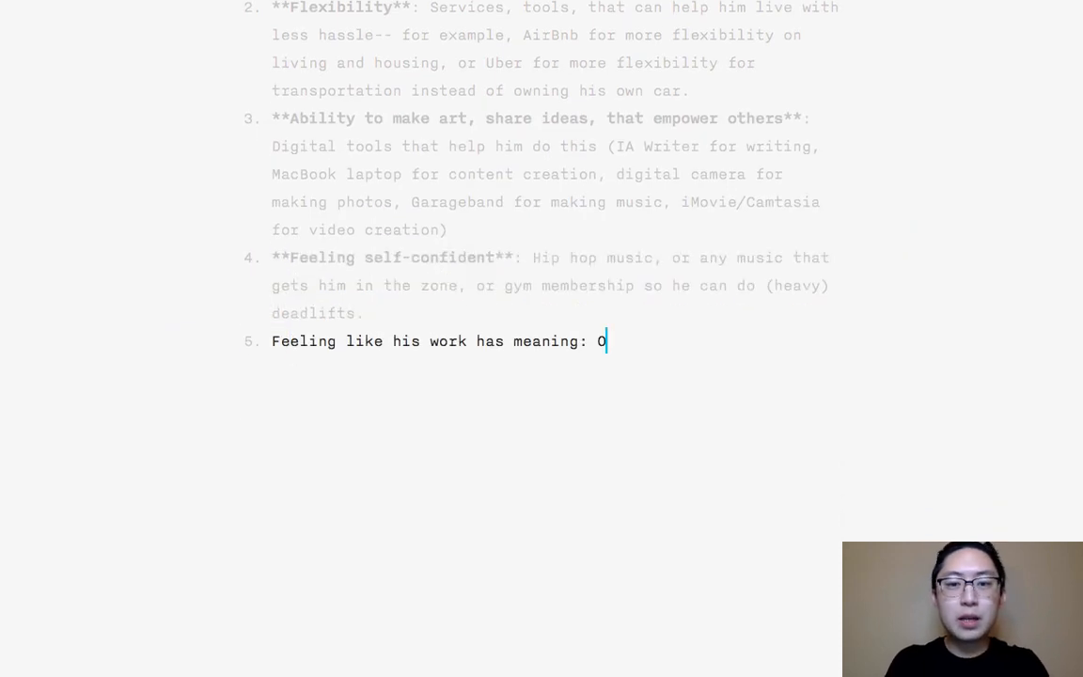
{"action": "type", "text": "wning his own platform to"}
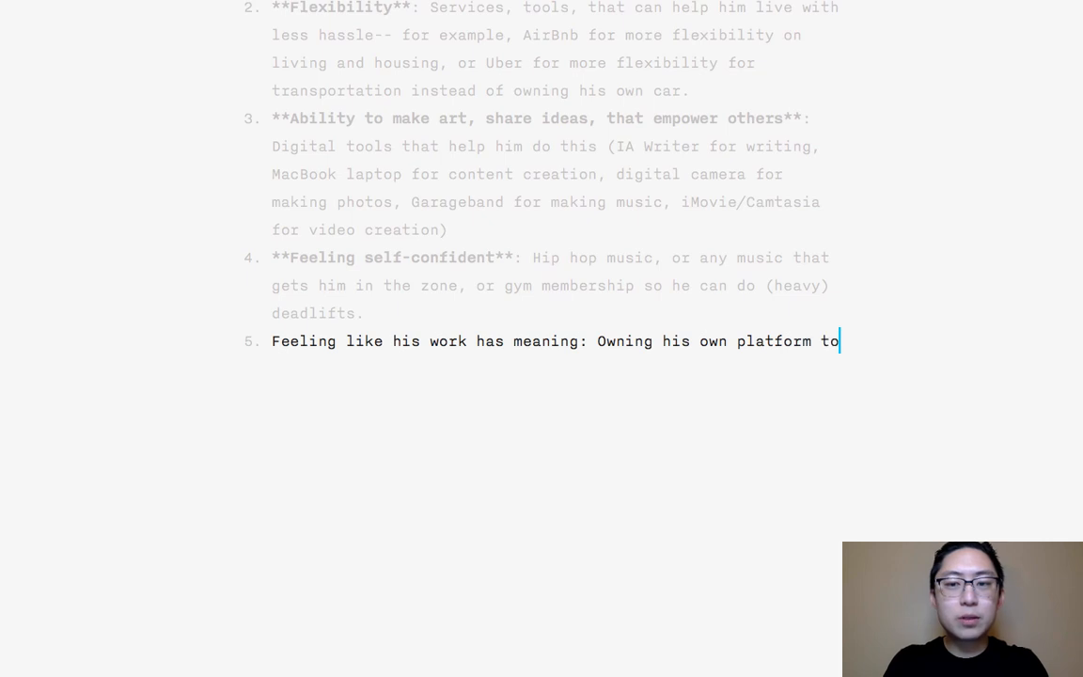
{"action": "type", "text": " share his ideas an"}
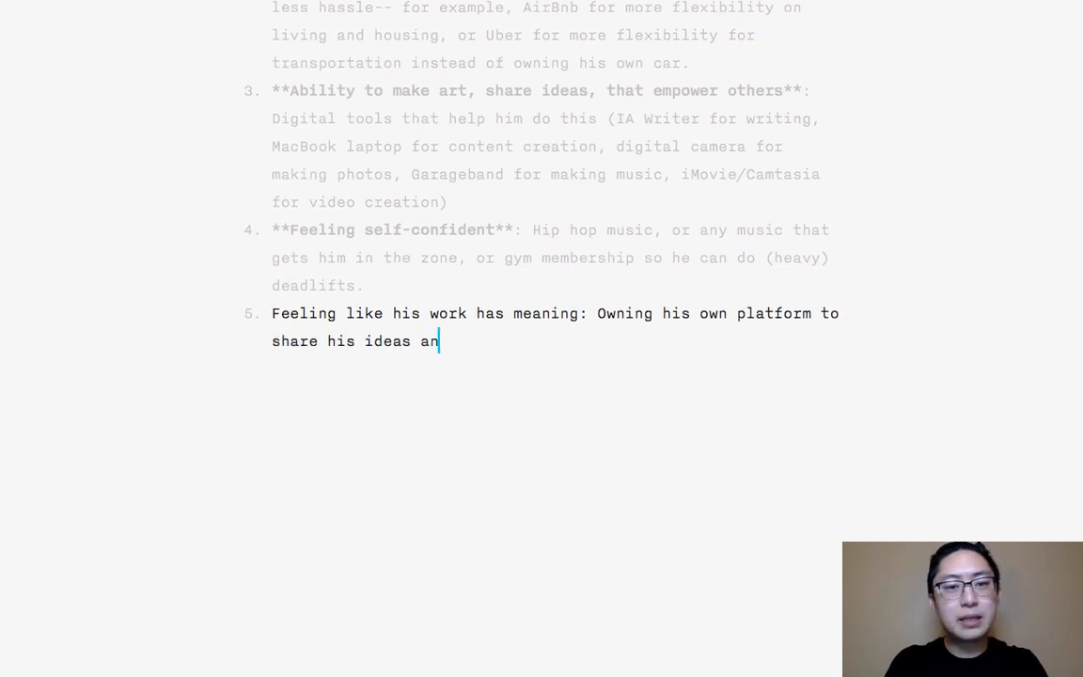
{"action": "type", "text": "d work (1"}
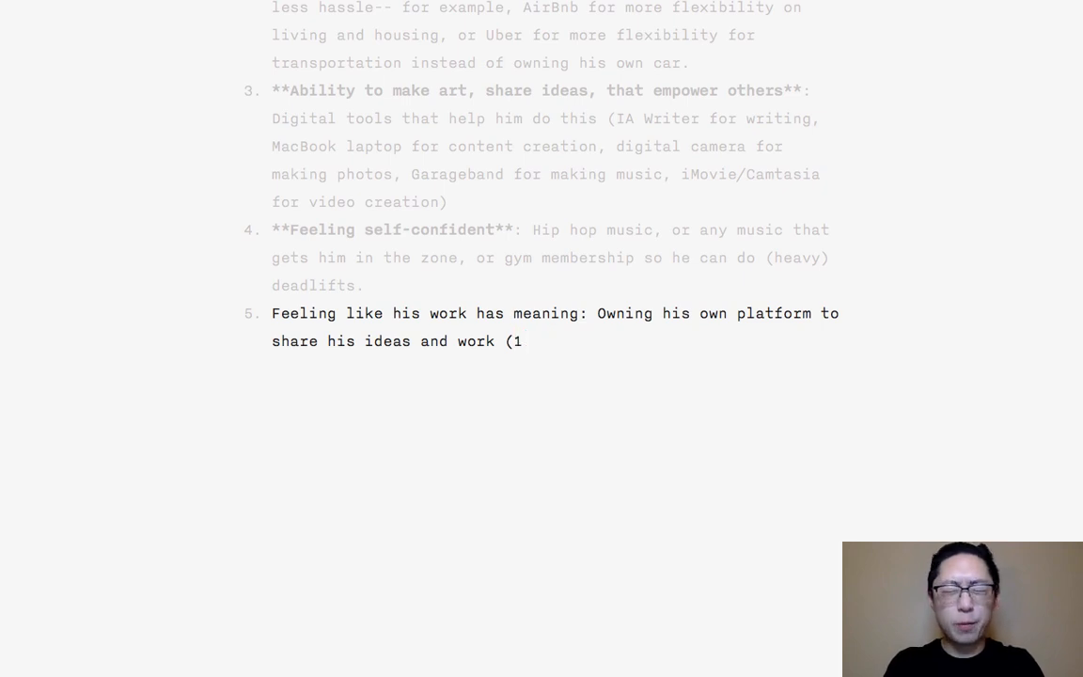
- Finish the fifth item with the parenthetical "(1and1.com / wordpress.org / Genesis theme for wordpress)."
{"action": "type", "text": "and1.com /"}
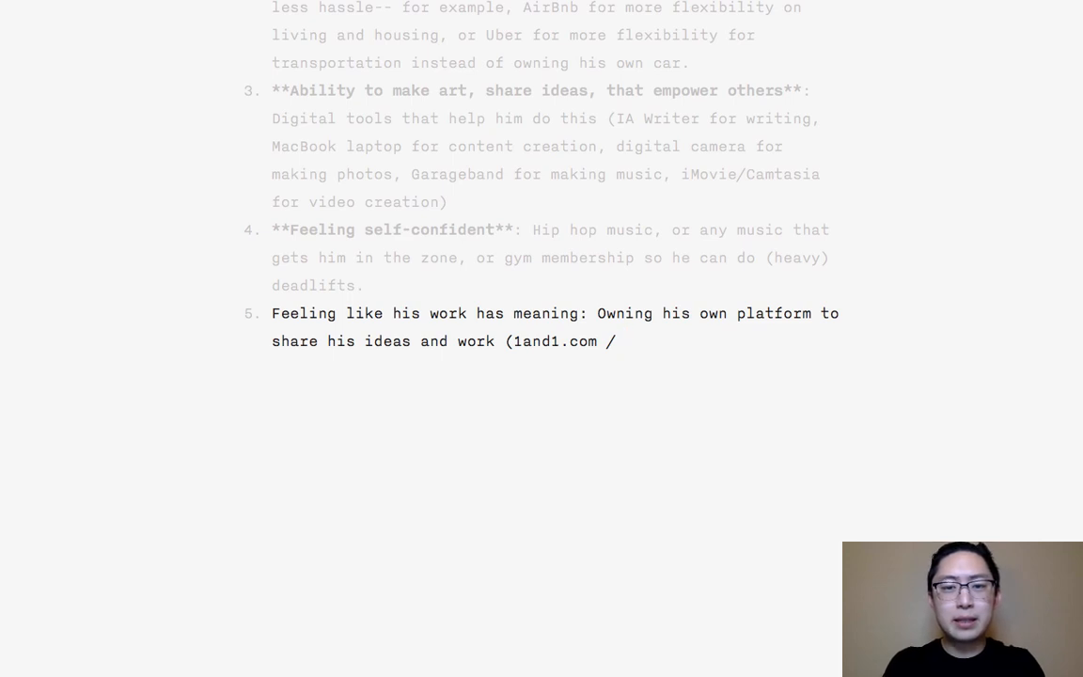
{"action": "type", "text": " wo"}
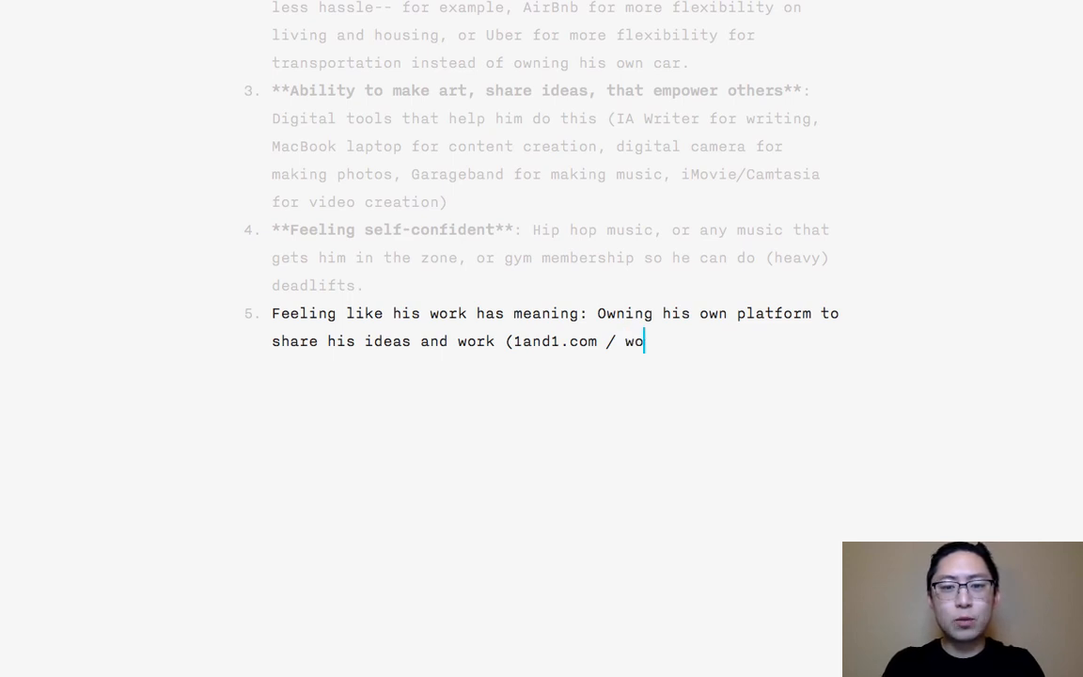
{"action": "type", "text": "rdpress.org "}
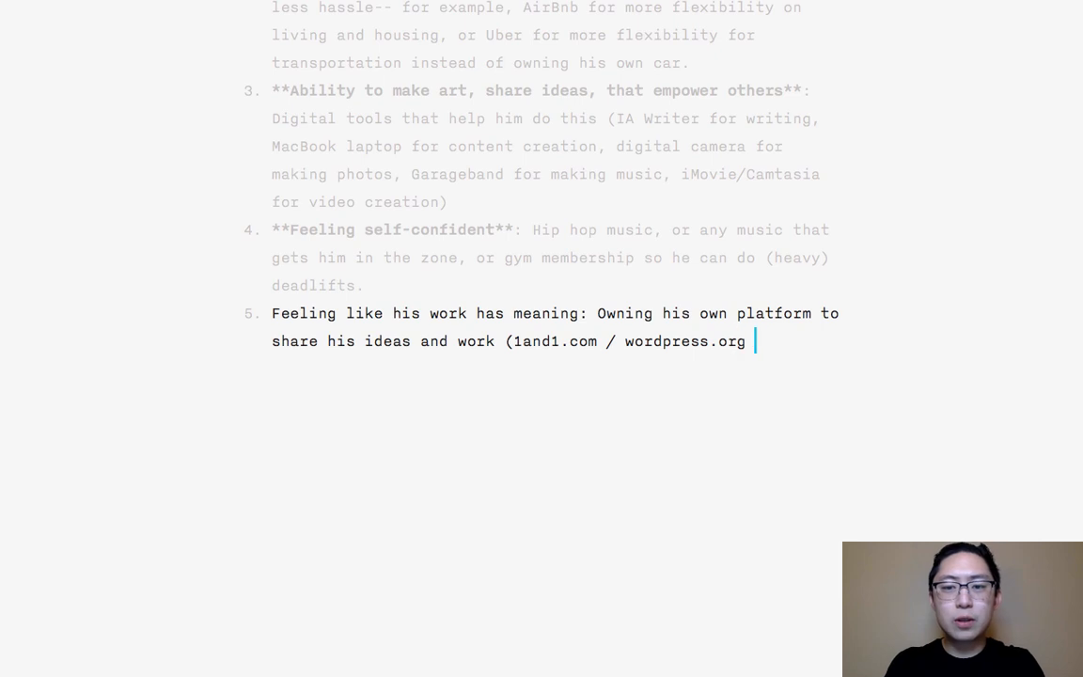
{"action": "type", "text": "/ Genesis"}
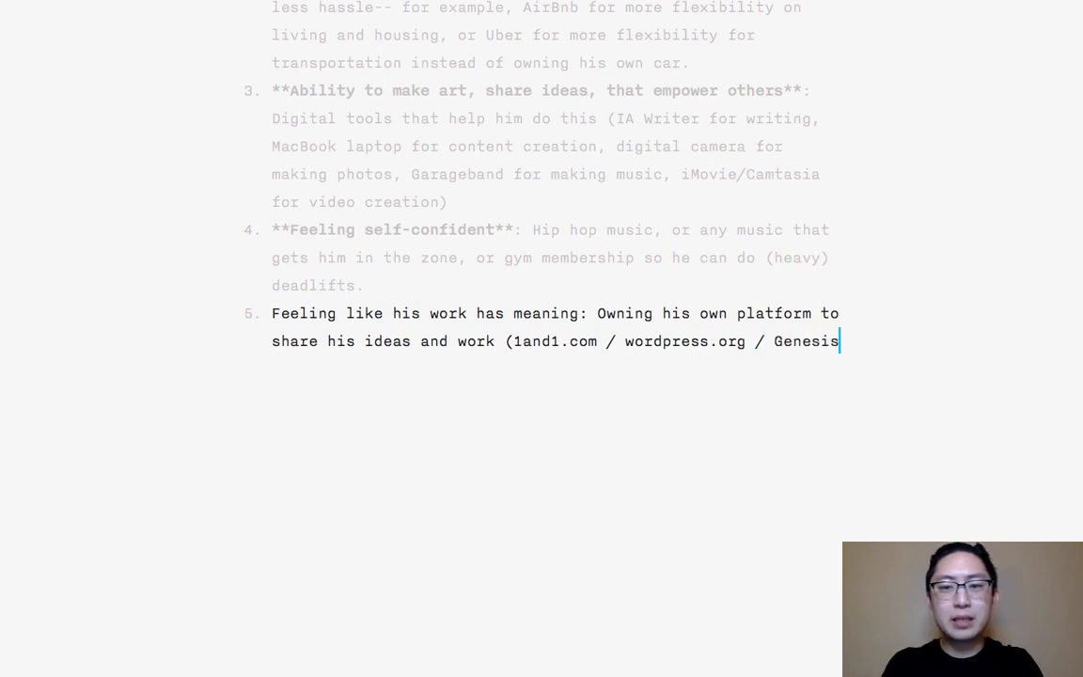
{"action": "type", "text": " theme "}
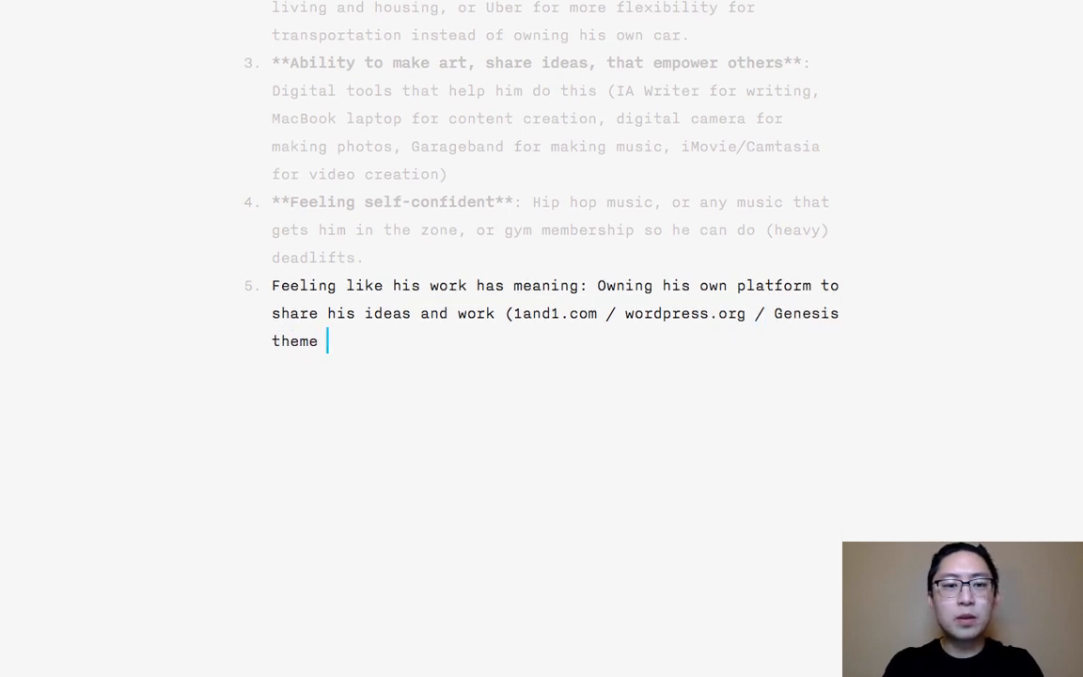
{"action": "type", "text": "for wordpress)."}
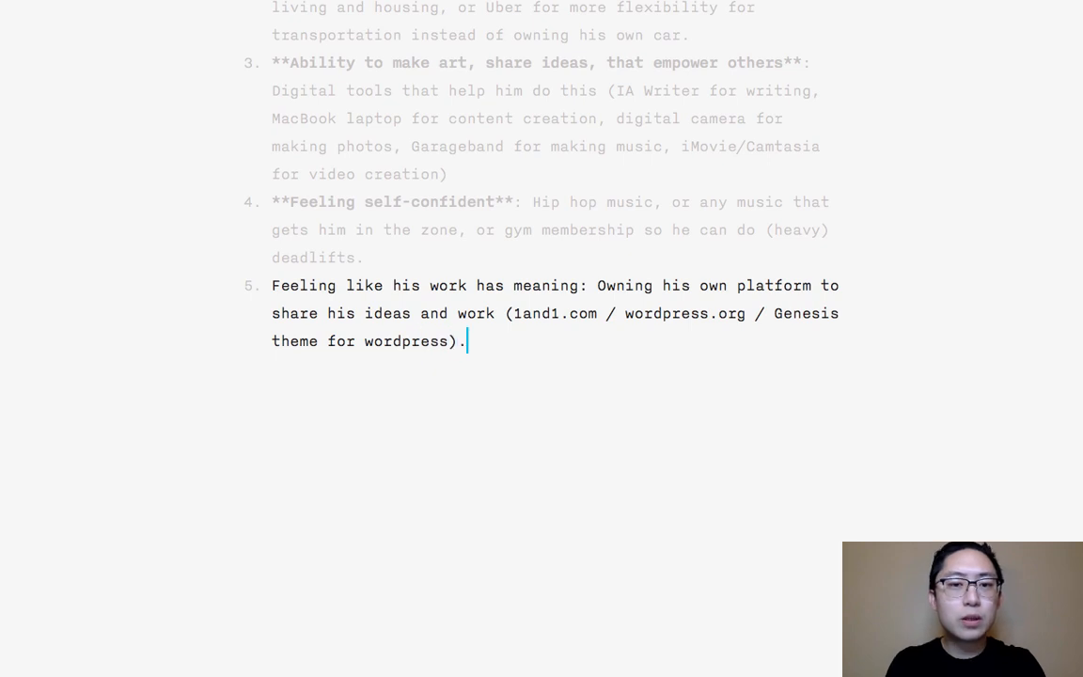
- Bold the phrase "Feeling like his work has meaning" in the fifth item and return the cursor to the document's end
{"action": "left_click_drag", "start_coordinate": [579, 285], "coordinate": [272, 286]}
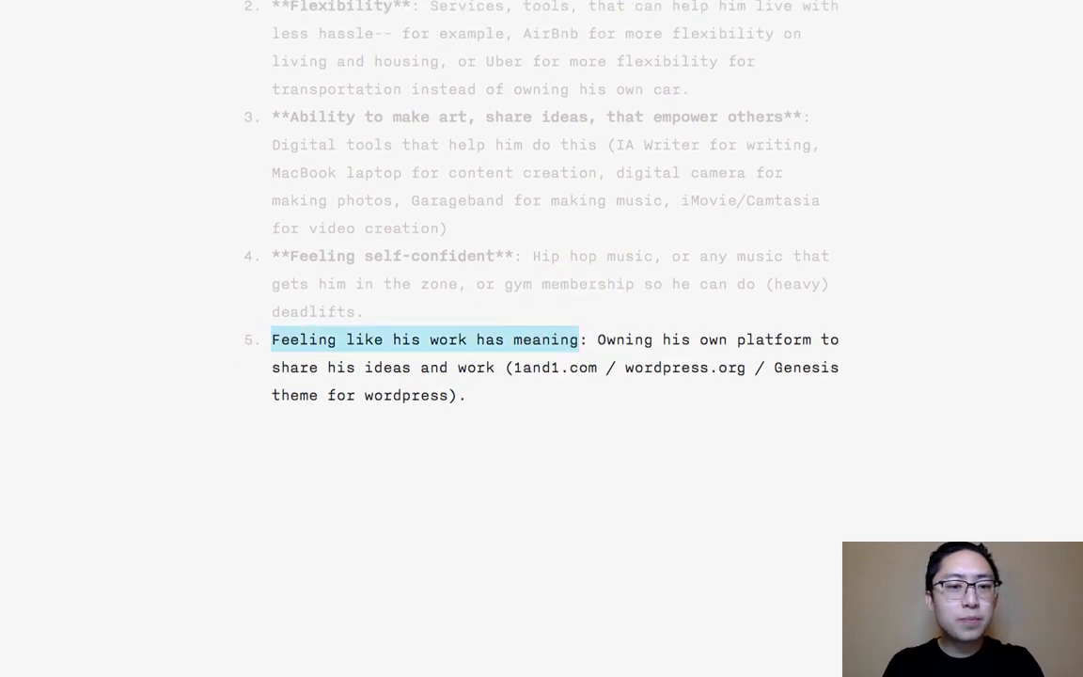
{"action": "key", "text": "super+b"}
{"action": "key", "text": "super+Down"}
- Start a new paragraph below the list with "So essentially, put yourself in the shoes of your customer/consumer,"
{"action": "key", "text": "Return"}
{"action": "key", "text": "Return"}
{"action": "type", "text": "So e"}
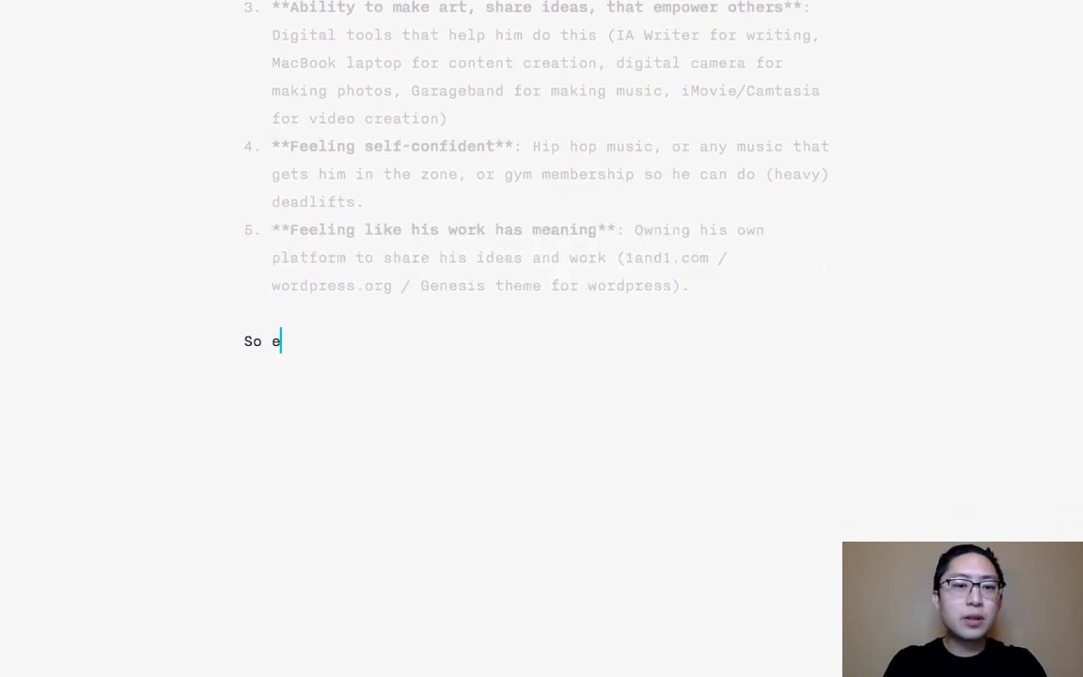
{"action": "type", "text": "ssentially, put your"}
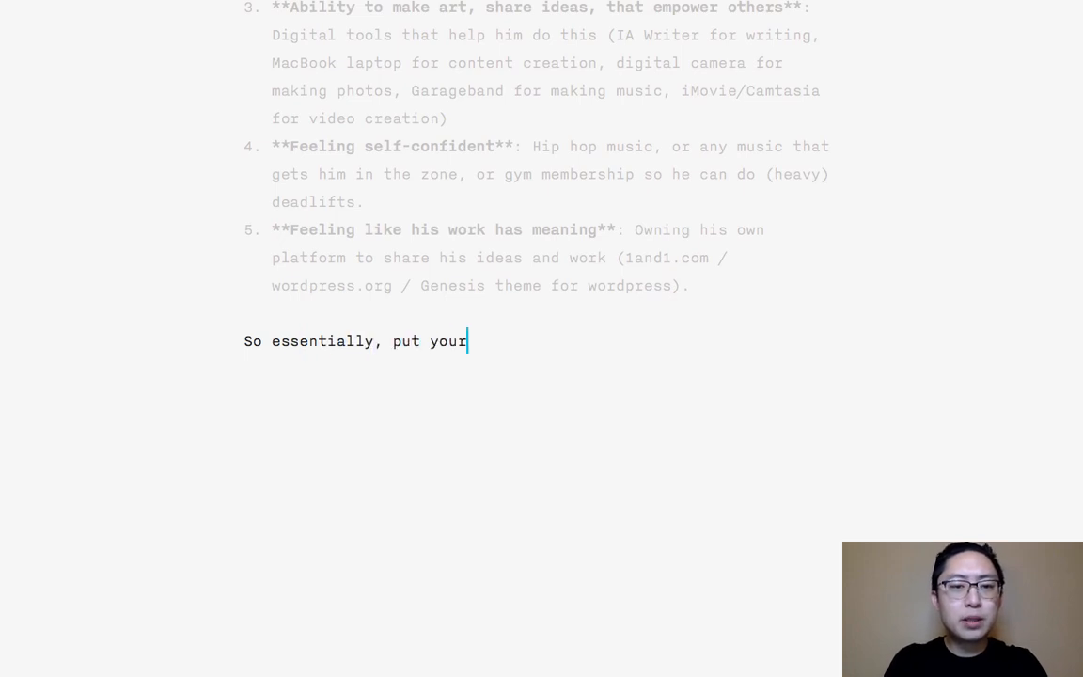
{"action": "type", "text": "self in the shoes of your "}
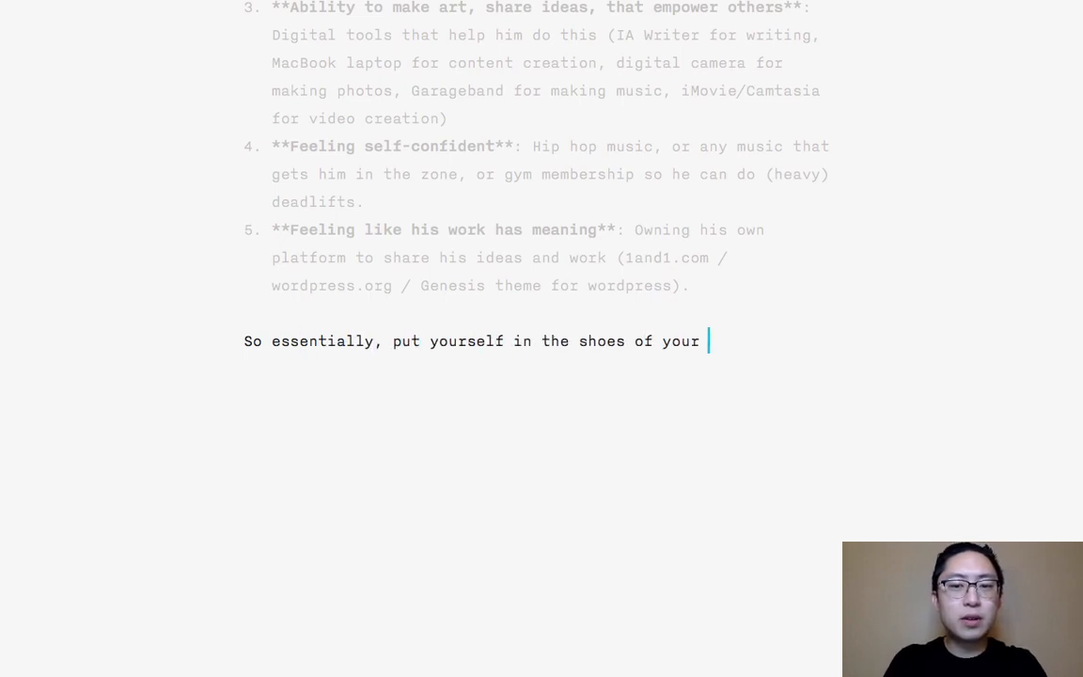
{"action": "type", "text": "customer/consumer,"}
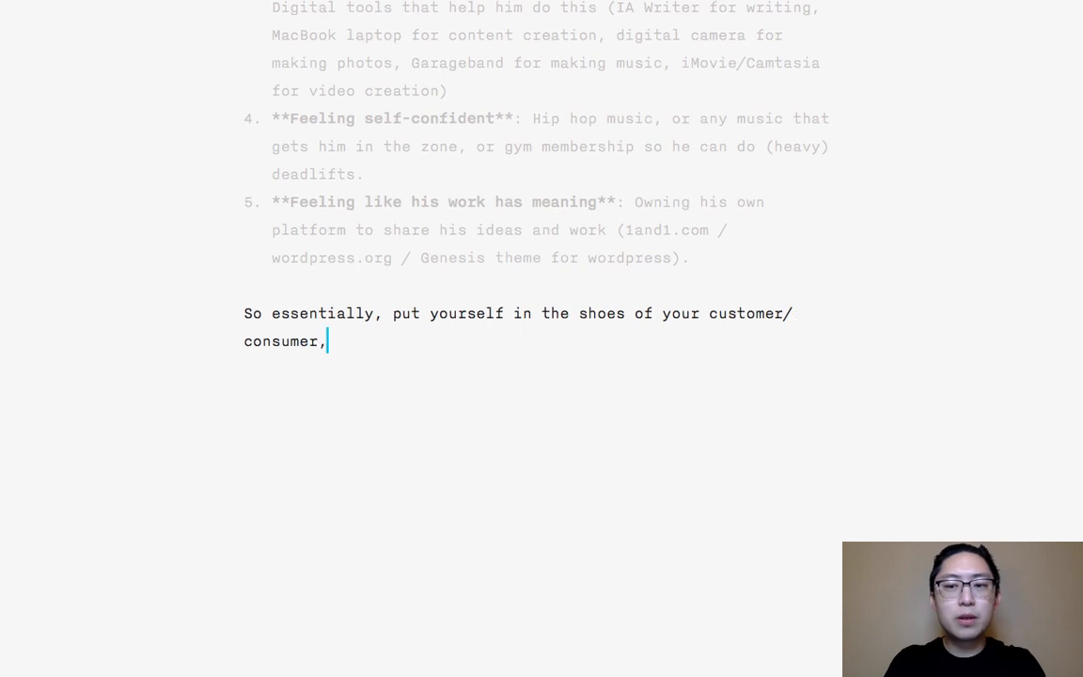
{"action": "type", "text": " and figure out how you can "}
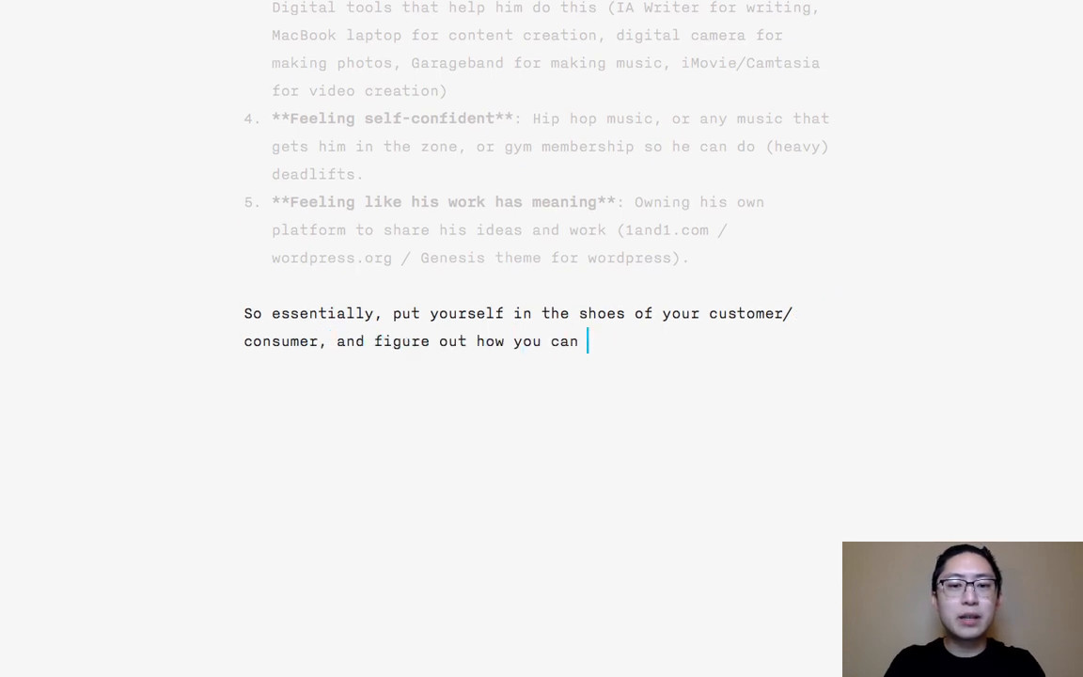
{"action": "type", "text": "offer SOLUTIONS"}
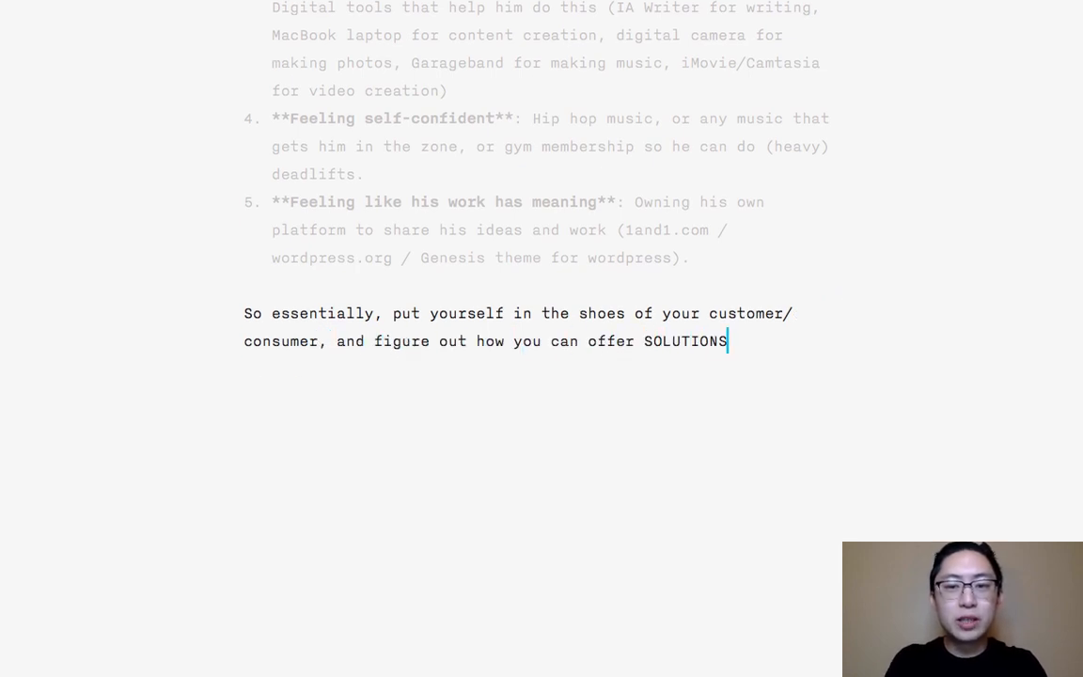
{"action": "type", "text": " to th"}
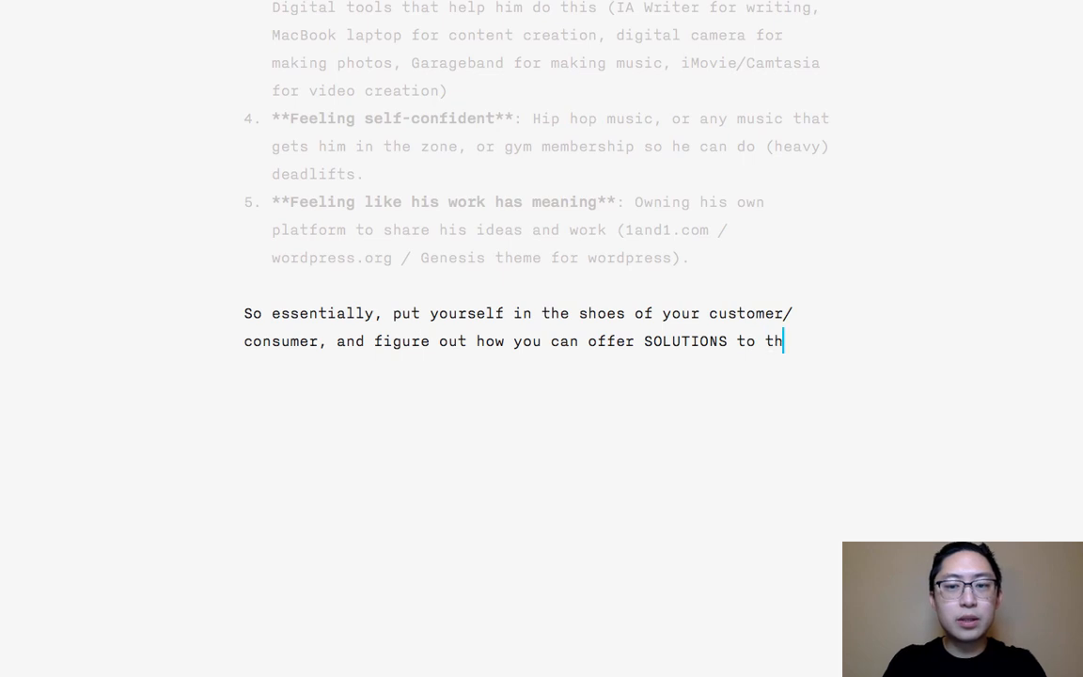
{"action": "type", "text": "eir \"problems\" "}
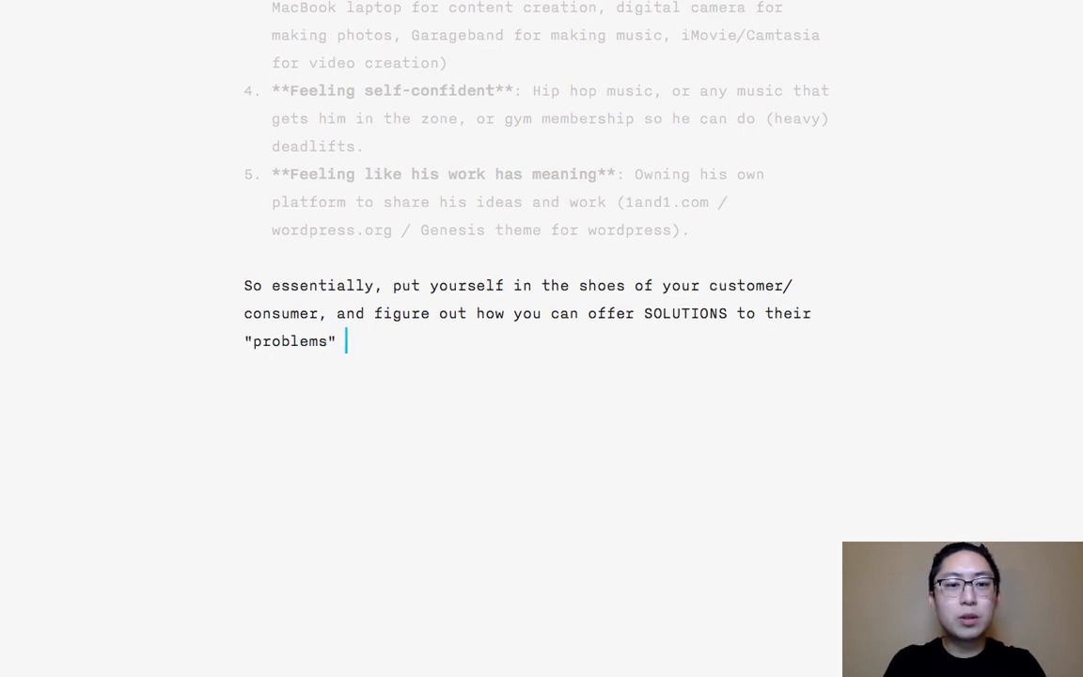
{"action": "type", "text": "or to make their lives "}
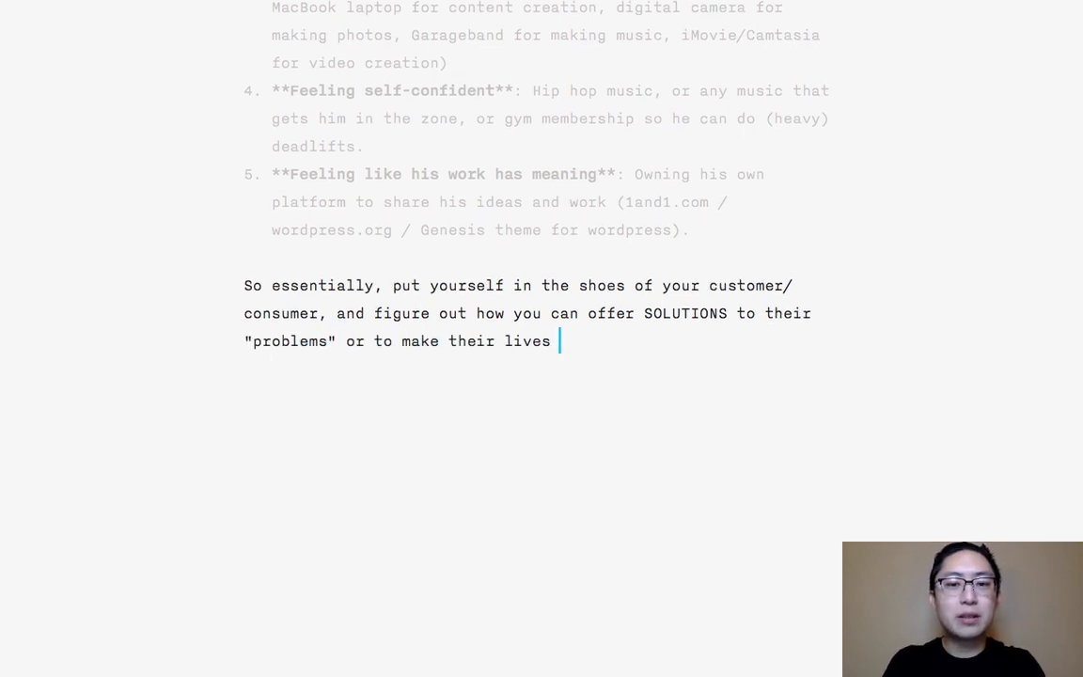
{"action": "type", "text": "better/mre"}
- Complete the closing sentence with "or to make their lives better/more pleasant/less stressful."
{"action": "key", "text": "BackSpace"}
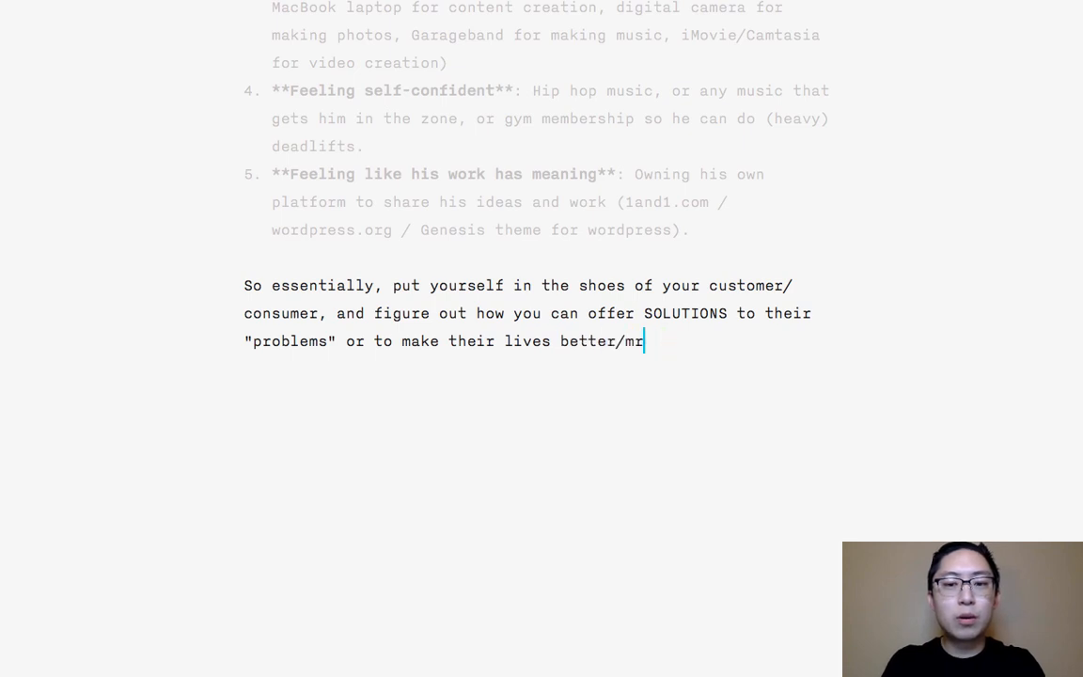
{"action": "key", "text": "BackSpace"}
{"action": "type", "text": "ore pleasant"}
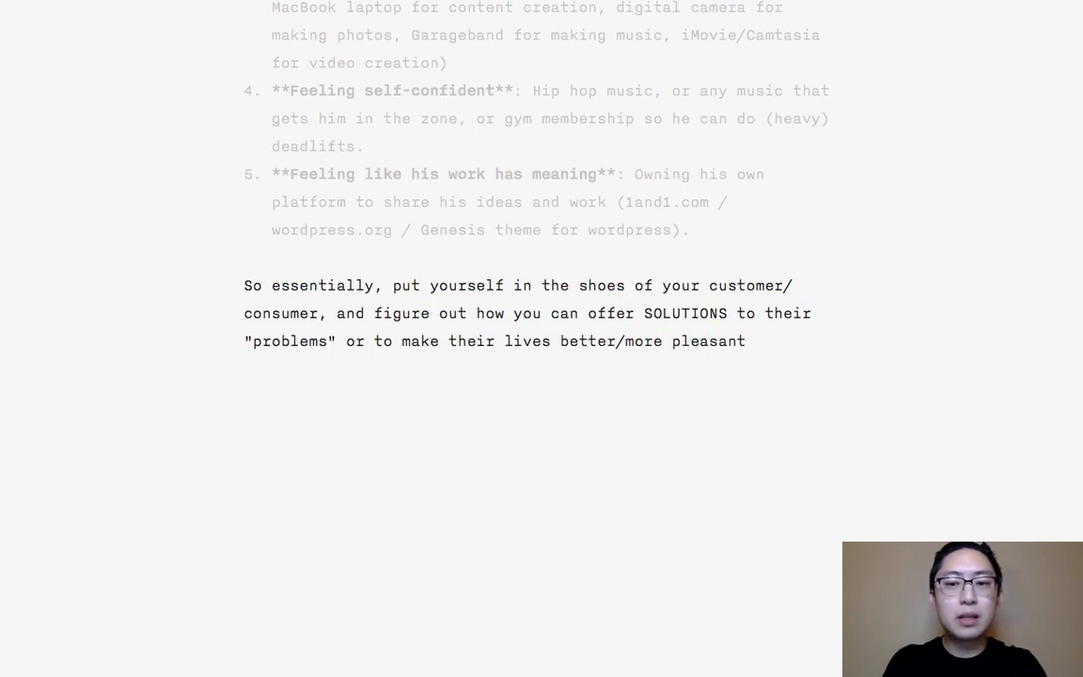
{"action": "type", "text": "/less stressful."}
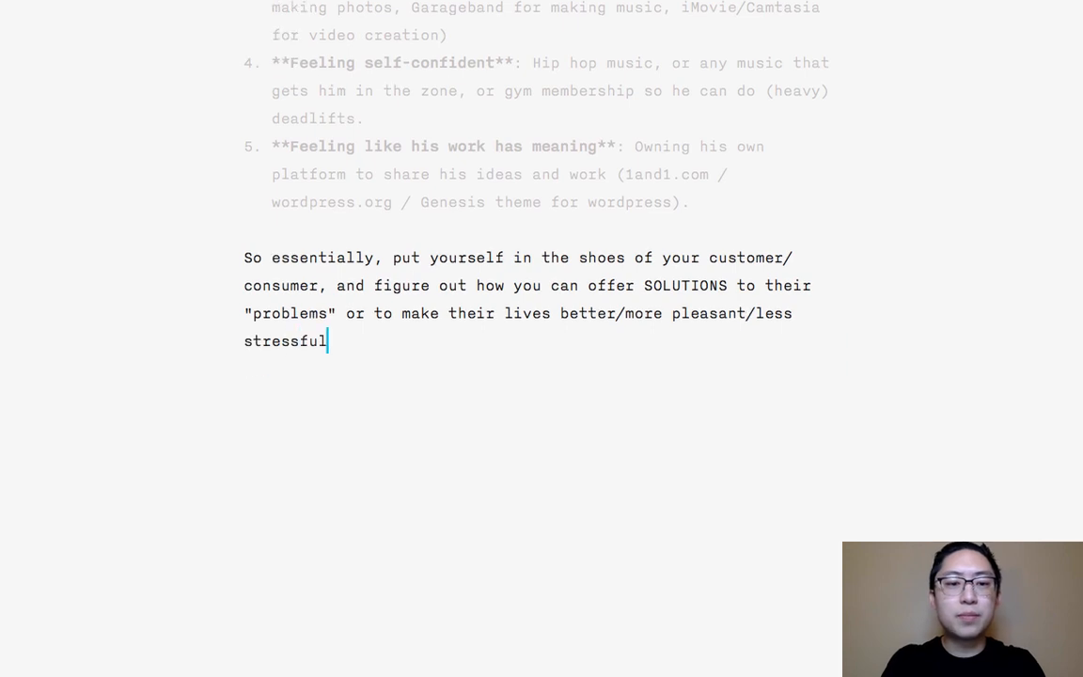
- Bold the word "SOLUTIONS" in the closing paragraph and begin a new paragraph at the end of the document
{"action": "double_click", "coordinate": [702, 285]}
{"action": "key", "text": "super+b"}
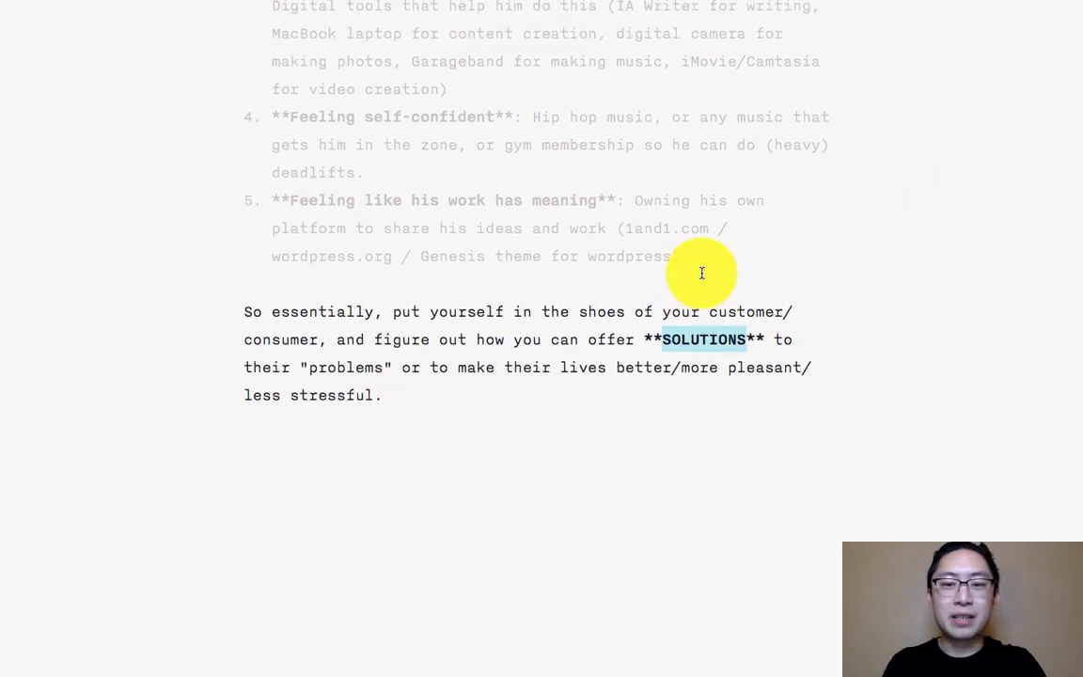
{"action": "key", "text": "super+Down"}
{"action": "key", "text": "Return"}
{"action": "key", "text": "Return"}
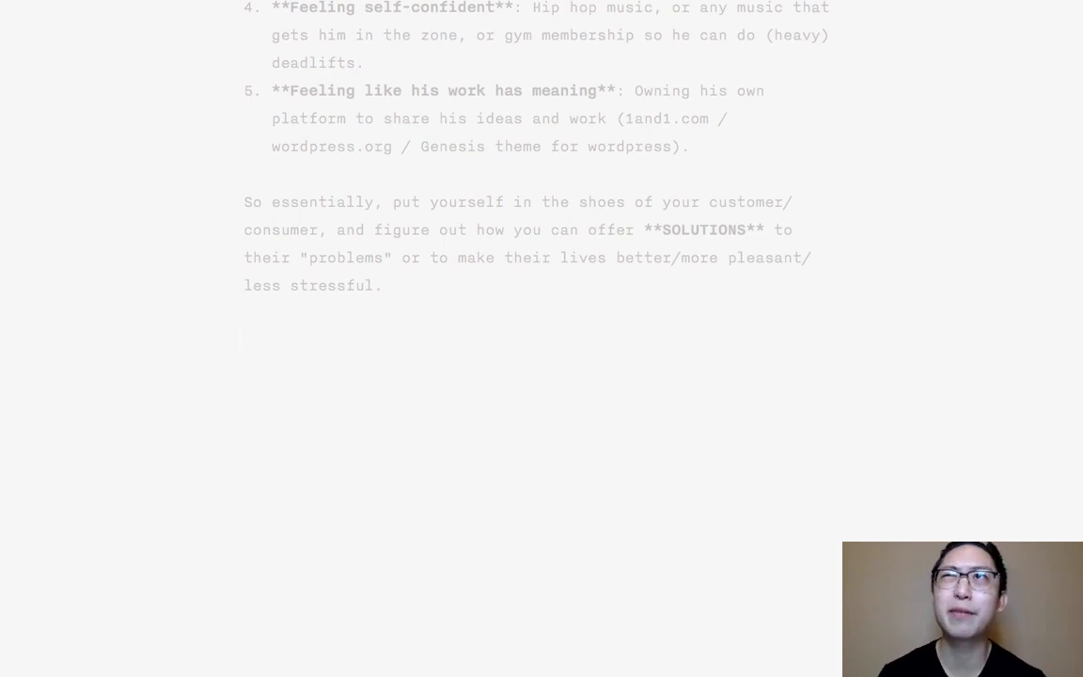
- Insert a paragraph directly under the "How to Create Value" heading reading "First of all, put yourself in the shoes of your customer/consumer."
{"action": "scroll", "coordinate": [718, 282], "scroll_direction": "up", "scroll_amount": 10}
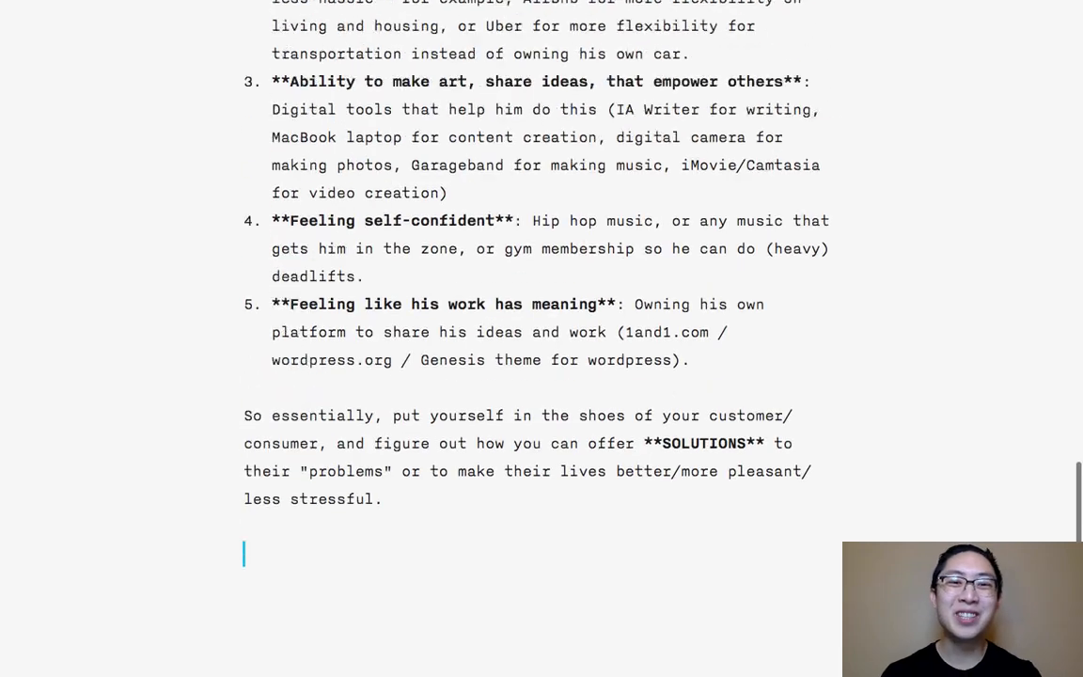
{"action": "scroll", "coordinate": [661, 177], "scroll_direction": "up", "scroll_amount": 2}
{"action": "scroll", "coordinate": [662, 178], "scroll_direction": "down", "scroll_amount": 1}
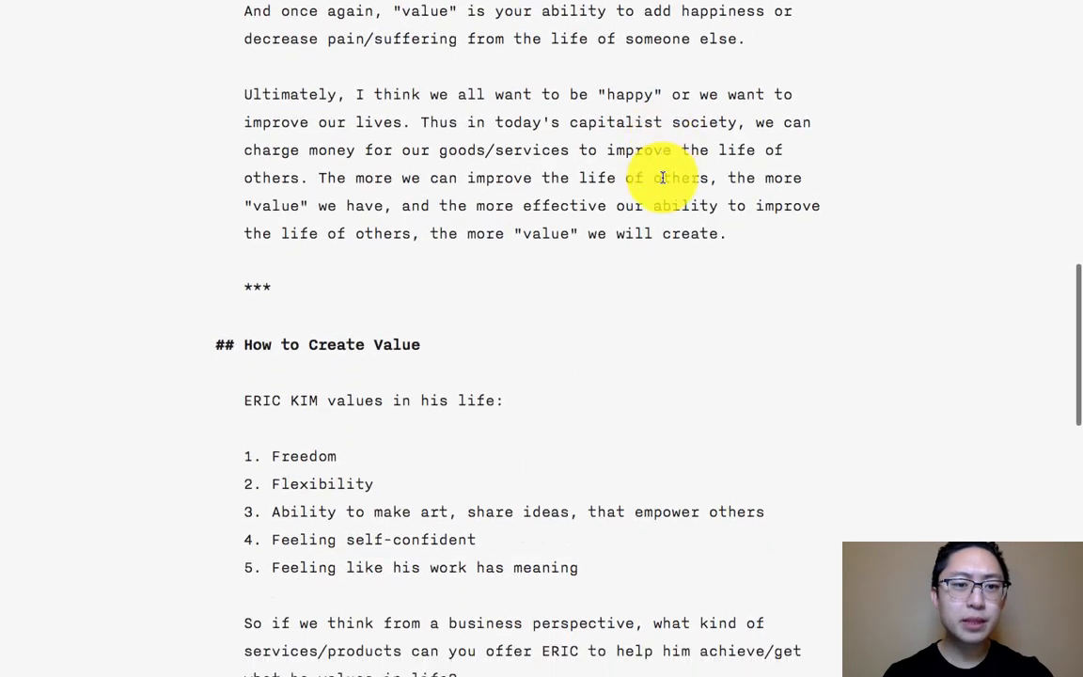
{"action": "left_click", "coordinate": [399, 313]}
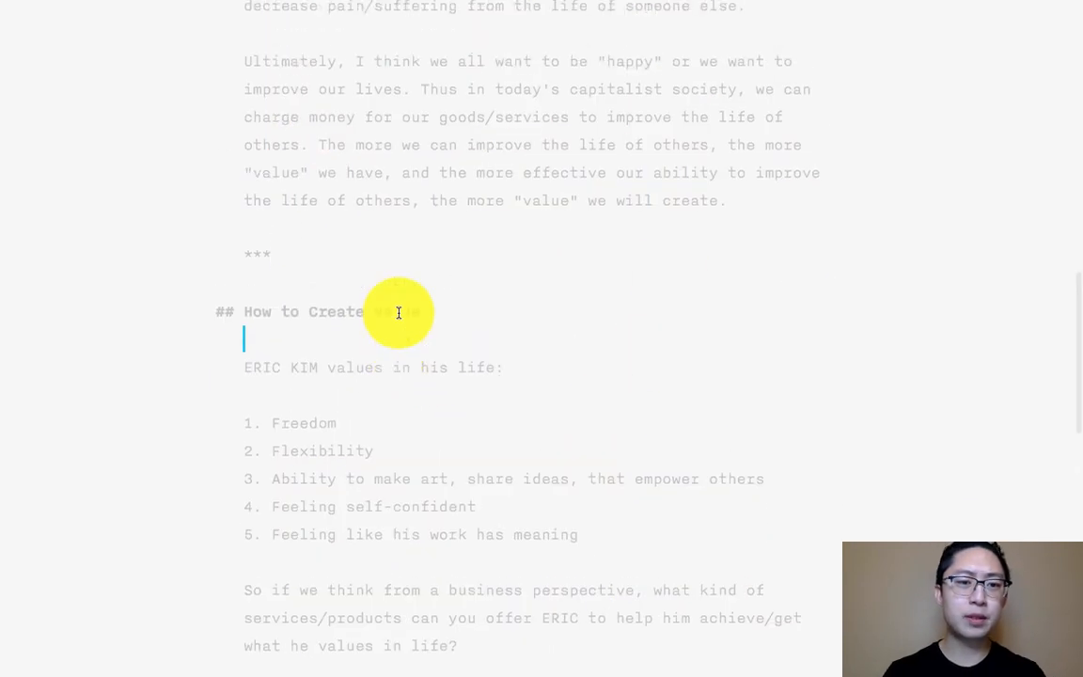
{"action": "key", "text": "Left"}
{"action": "key", "text": "Return"}
{"action": "key", "text": "Return"}
{"action": "type", "text": "First of "}
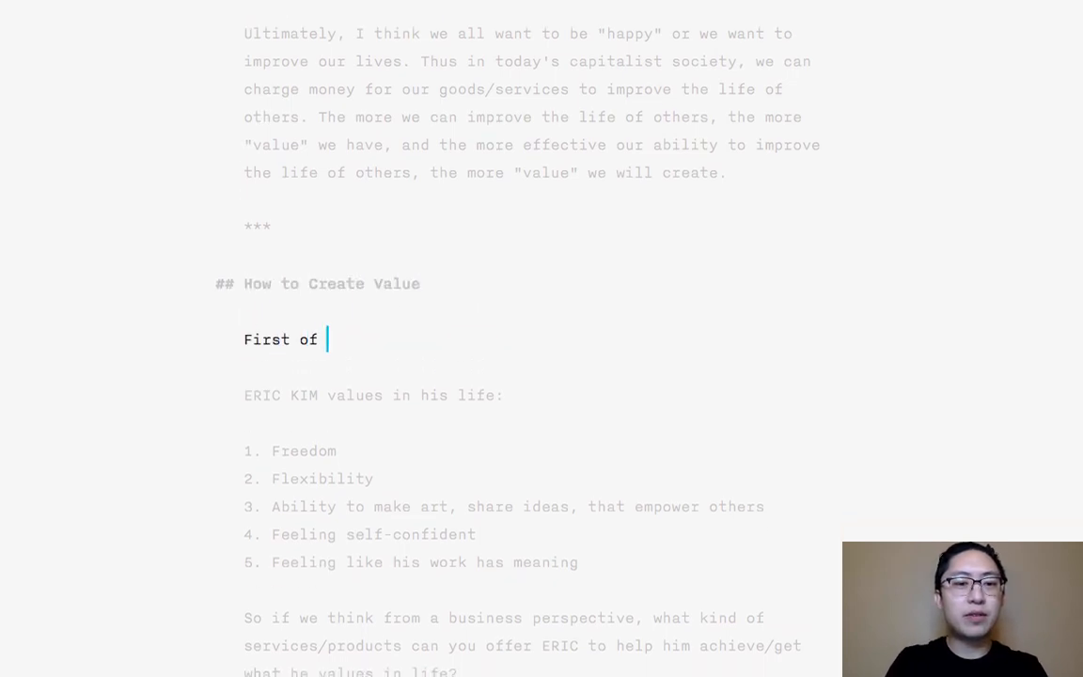
{"action": "type", "text": "all, put yourself in the shoes of "}
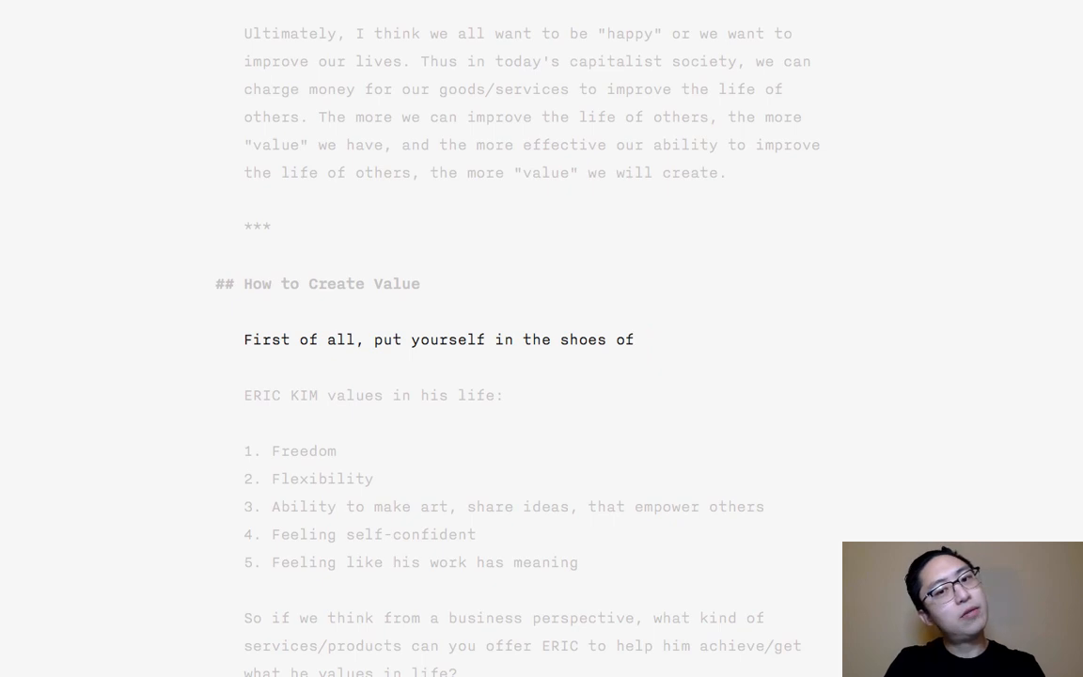
{"action": "type", "text": "your customer/consumer"}
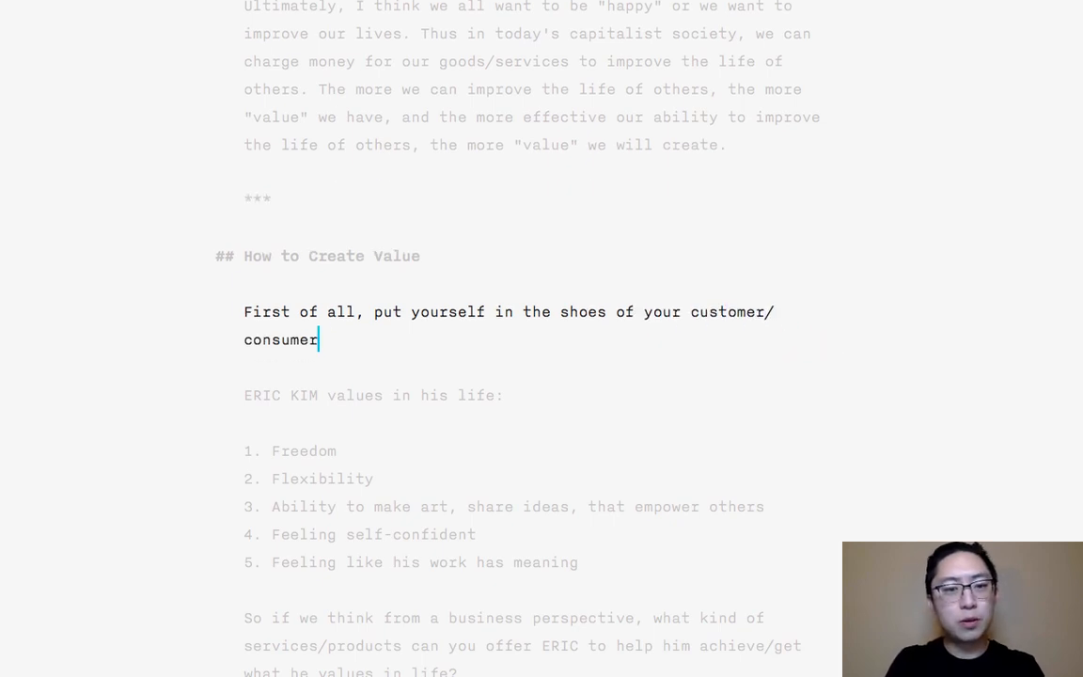
{"action": "type", "text": ". Or"}
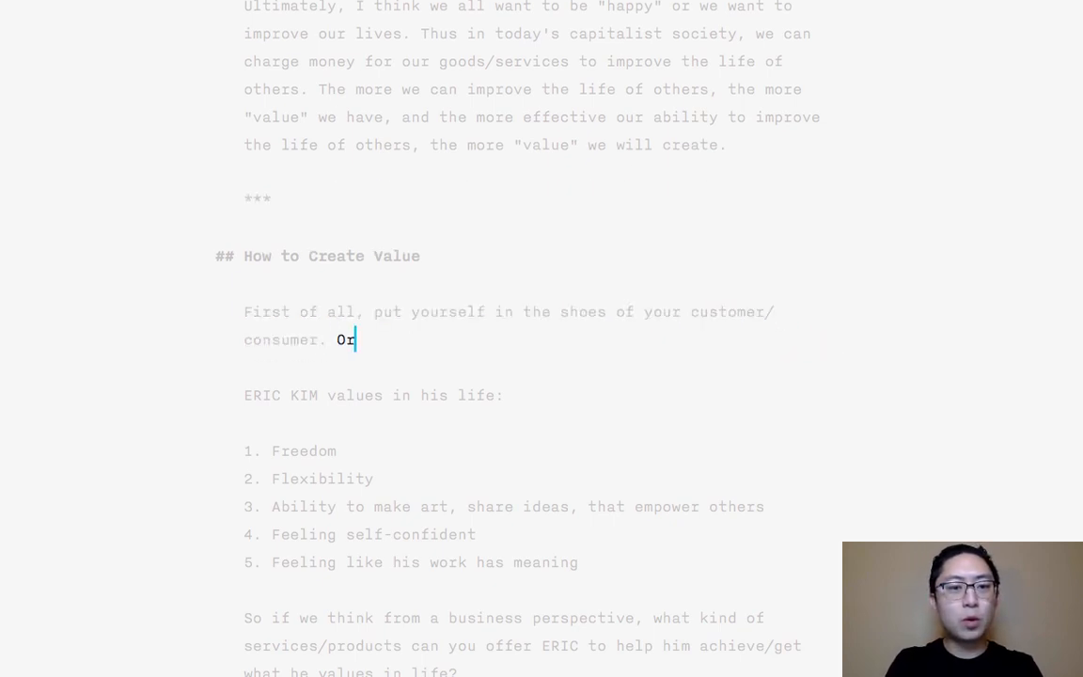
{"action": "type", "text": " panalyze yourself"}
- Begin the paragraph's second sentence with "Or psychoanalyze yourself", correcting the verb's prefix to "psycho"
{"action": "key", "text": "Left"}
{"action": "key", "text": "Left"}
{"action": "key", "text": "Left"}
{"action": "key", "text": "Left"}
{"action": "key", "text": "Left"}
{"action": "key", "text": "Left"}
{"action": "key", "text": "Left"}
{"action": "key", "text": "Left"}
{"action": "key", "text": "Left"}
{"action": "key", "text": "Left"}
{"action": "key", "text": "Left"}
{"action": "key", "text": "Left"}
{"action": "key", "text": "Left"}
{"action": "key", "text": "Left"}
{"action": "key", "text": "Left"}
{"action": "key", "text": "Left"}
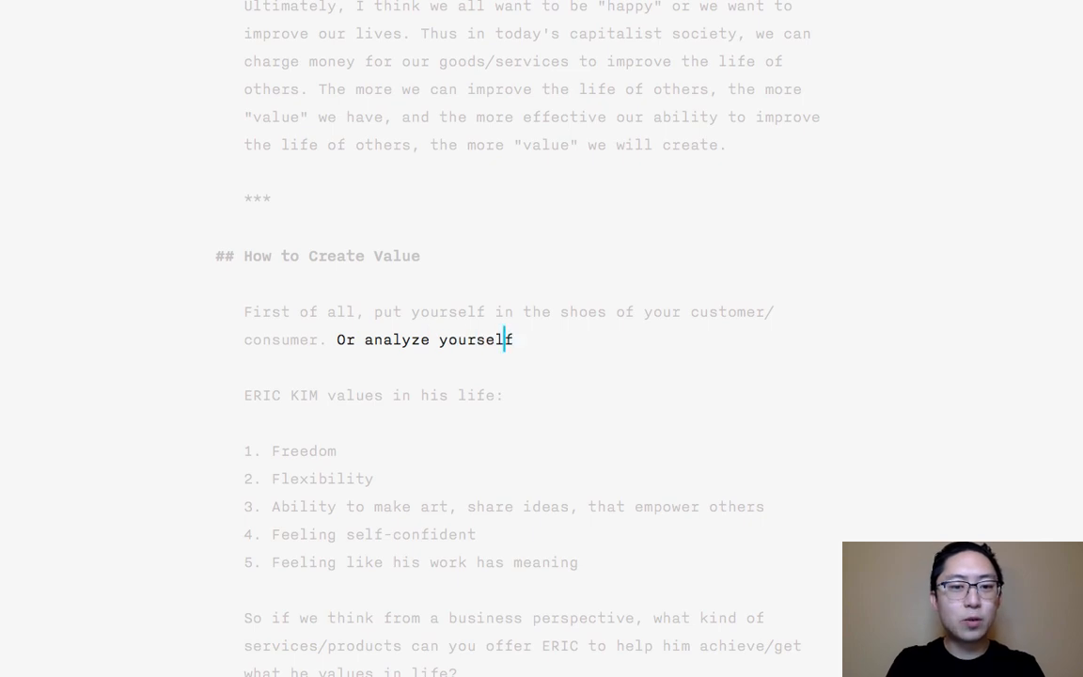
{"action": "type", "text": "psycho"}
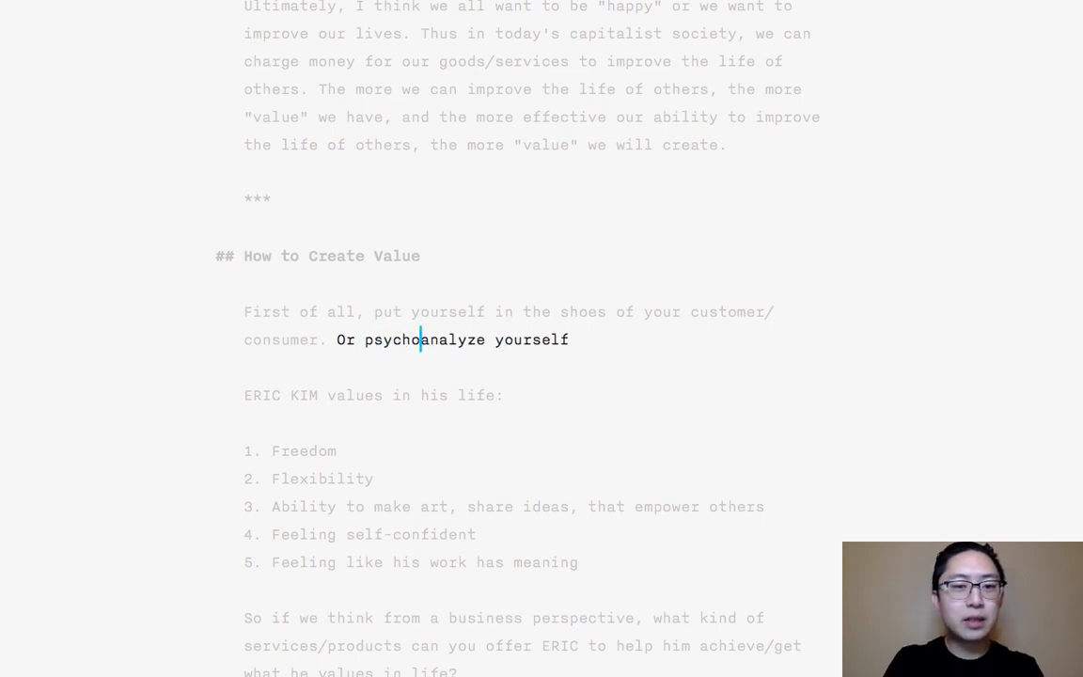
{"action": "type", "text": "-"}
- Hyphenate the verb as "psycho-analyze" and end the sentence "Or psycho-analyze yourself" with a period
{"action": "key", "text": "Down"}
{"action": "key", "text": "Left"}
{"action": "type", "text": "."}
- Insert "For example, " at the start of the line that introduces the numbered list of life values
{"action": "key", "text": "Down"}
{"action": "key", "text": "Down"}
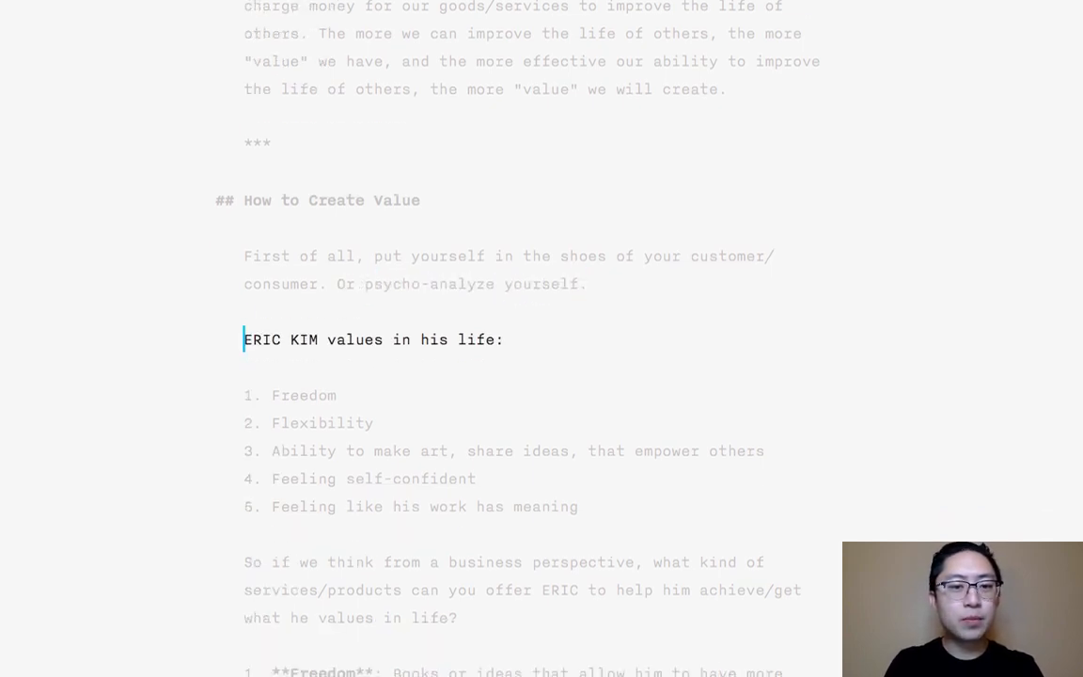
{"action": "type", "text": "For example,"}
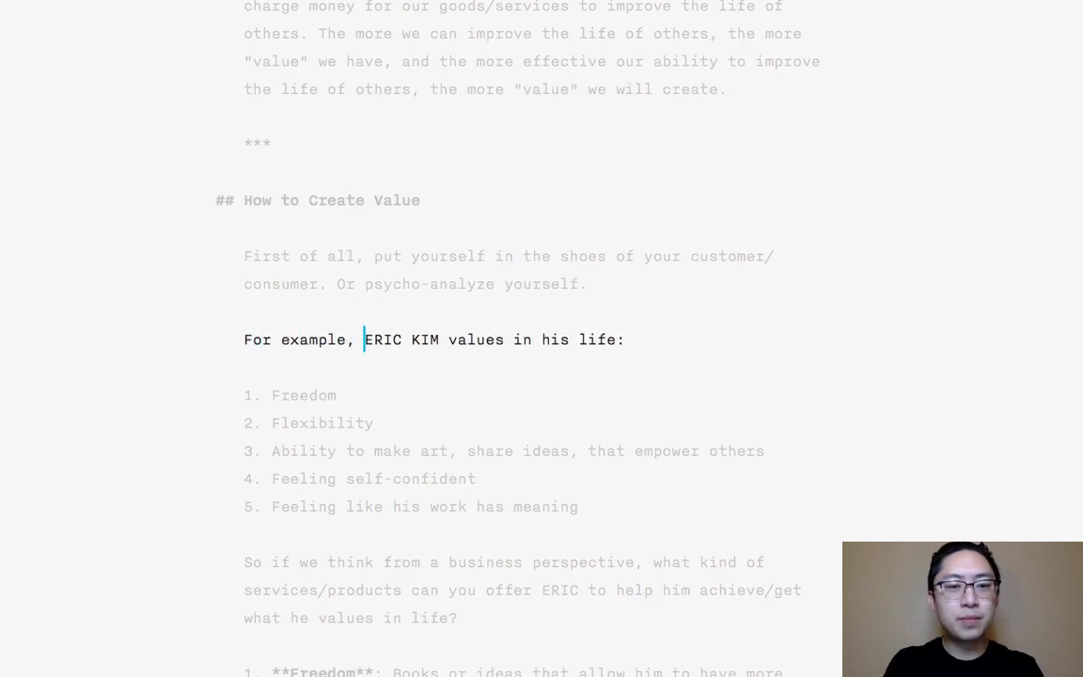
- Add a level-two Markdown heading "How to Make Money" at the end of the document, followed by a blank line
{"action": "key", "text": "Down"}
{"action": "key", "text": "Down"}
{"action": "key", "text": "Down"}
{"action": "key", "text": "End"}
{"action": "key", "text": "super+Down"}
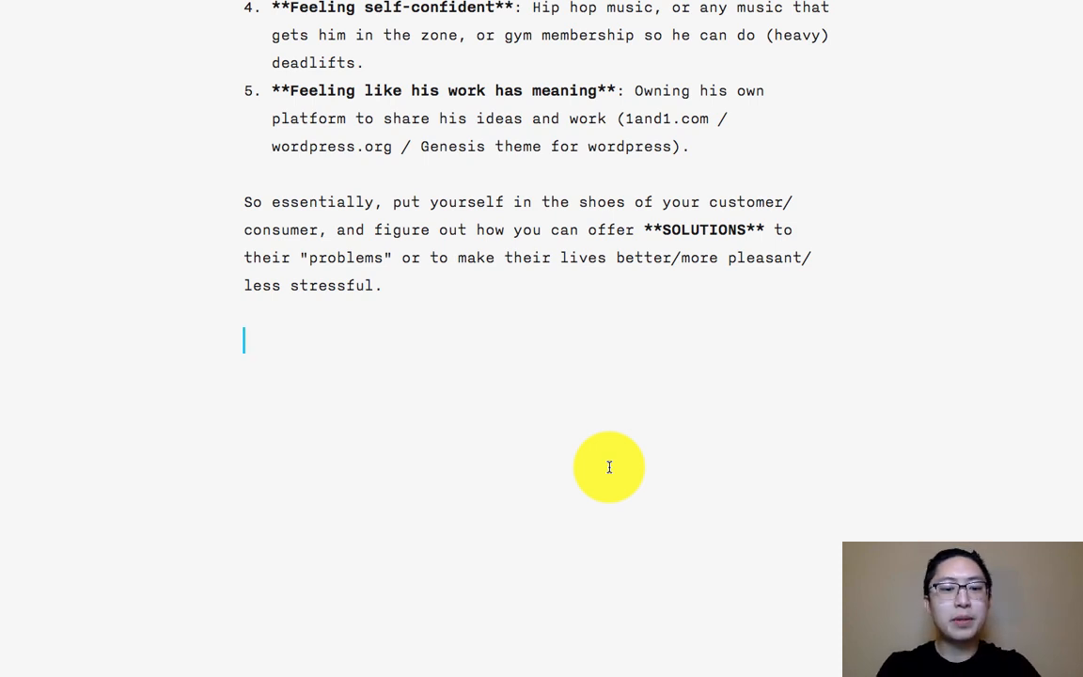
{"action": "type", "text": "## Wha"}
{"action": "key", "text": "BackSpace"}
{"action": "key", "text": "BackSpace"}
{"action": "key", "text": "BackSpace"}
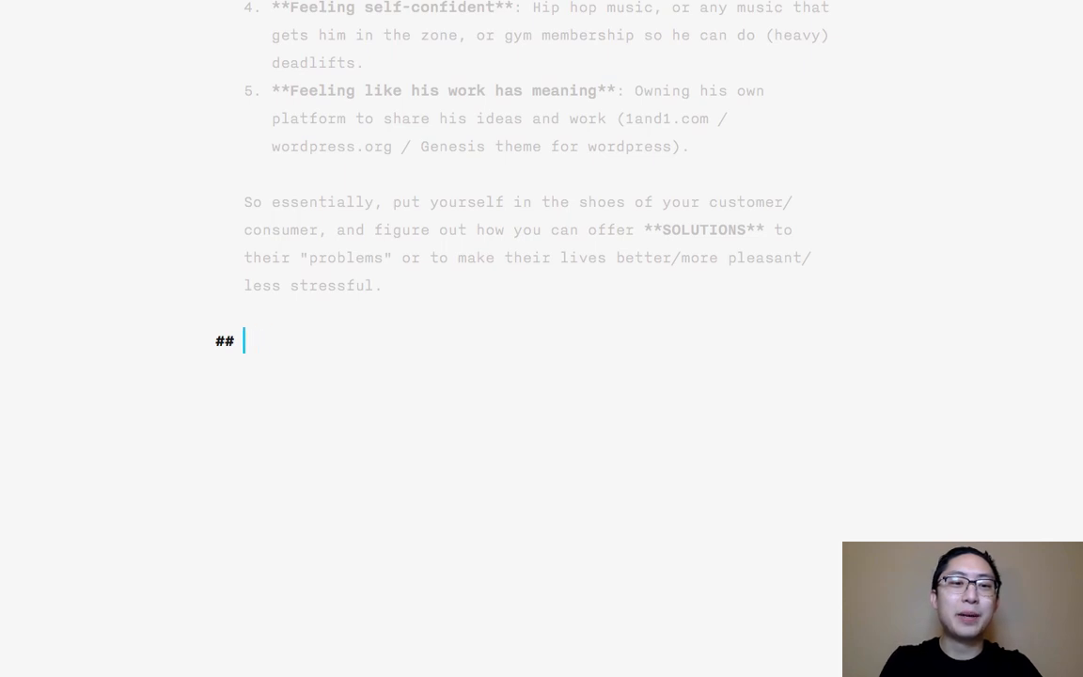
{"action": "type", "text": "How to Make Money"}
{"action": "key", "text": "Return"}
{"action": "key", "text": "Return"}
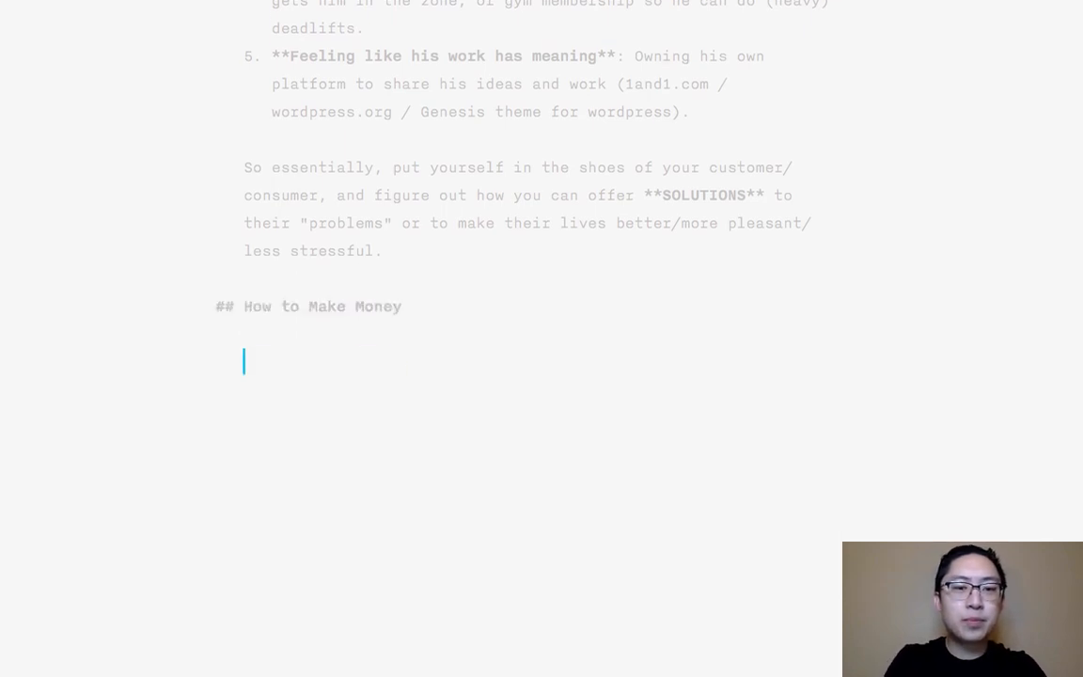
- Write the introductory line "The simple formula for making money as an entrepreneur is:" under the new heading
{"action": "type", "text": "The simple formula f"}
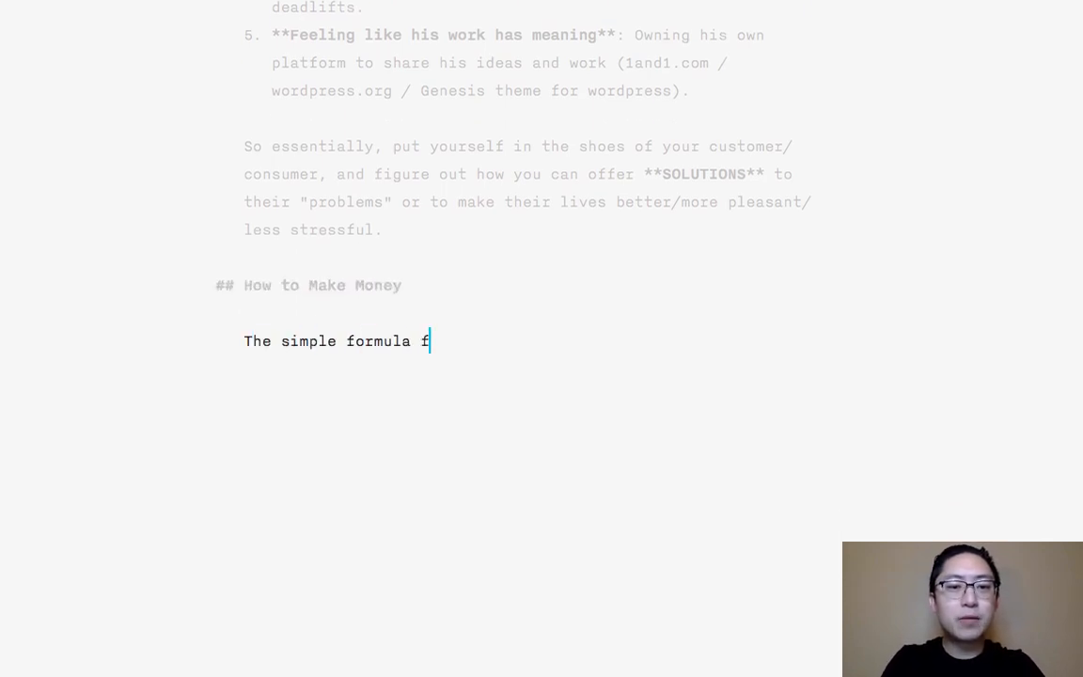
{"action": "type", "text": "or making money "}
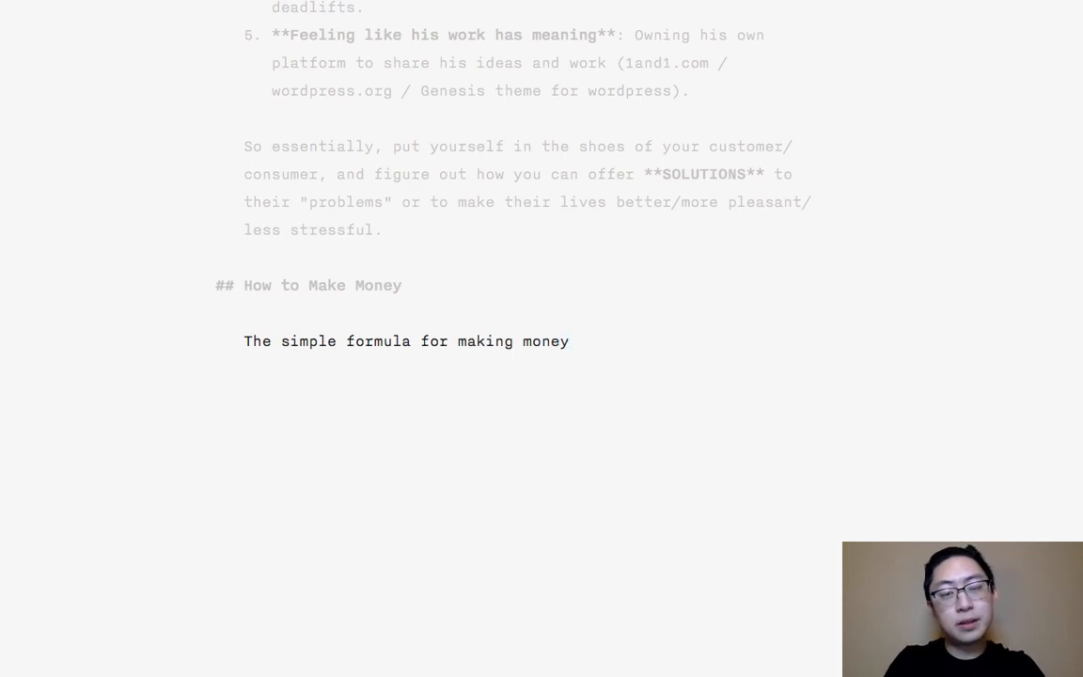
{"action": "type", "text": "as an ent"}
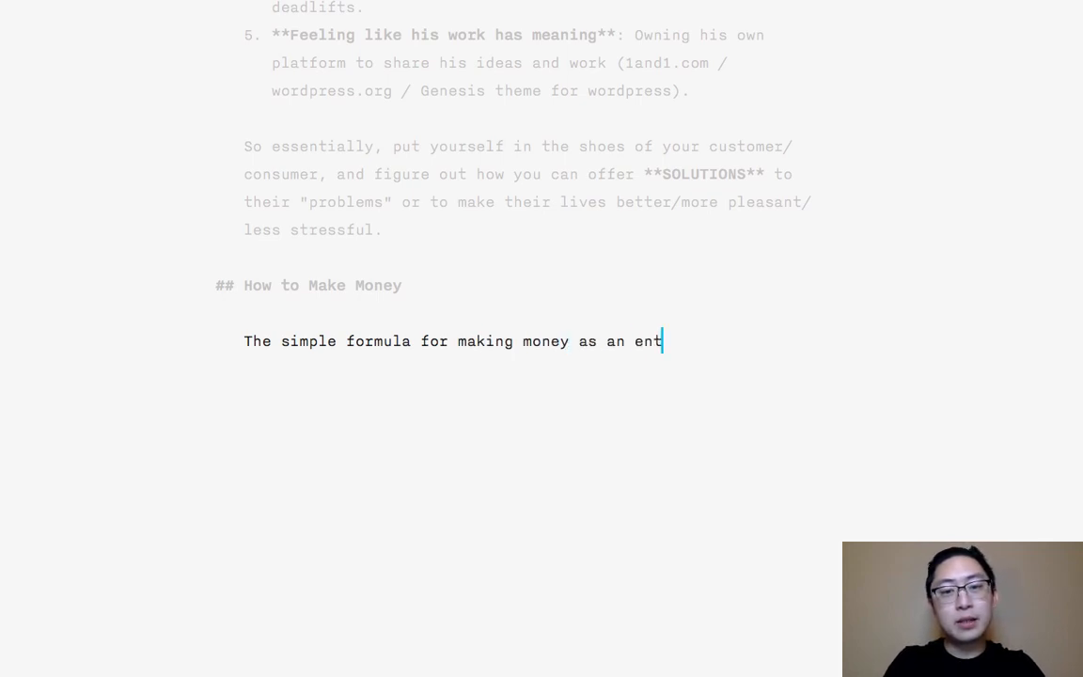
{"action": "type", "text": "repreneur is:"}
{"action": "key", "text": "Return"}
{"action": "key", "text": "Return"}
- Add a Markdown blockquote reading "Offer solutions to the lives of others, and charge money for it." and begin a new paragraph below it
{"action": "type", "text": "> "}
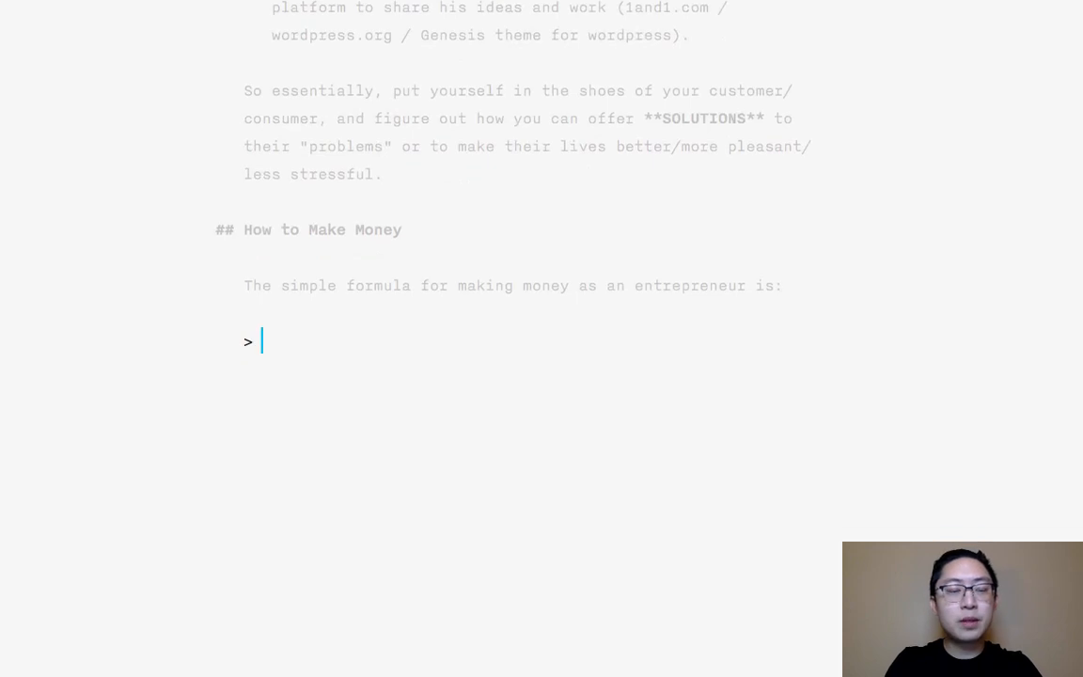
{"action": "type", "text": "Offer soluti"}
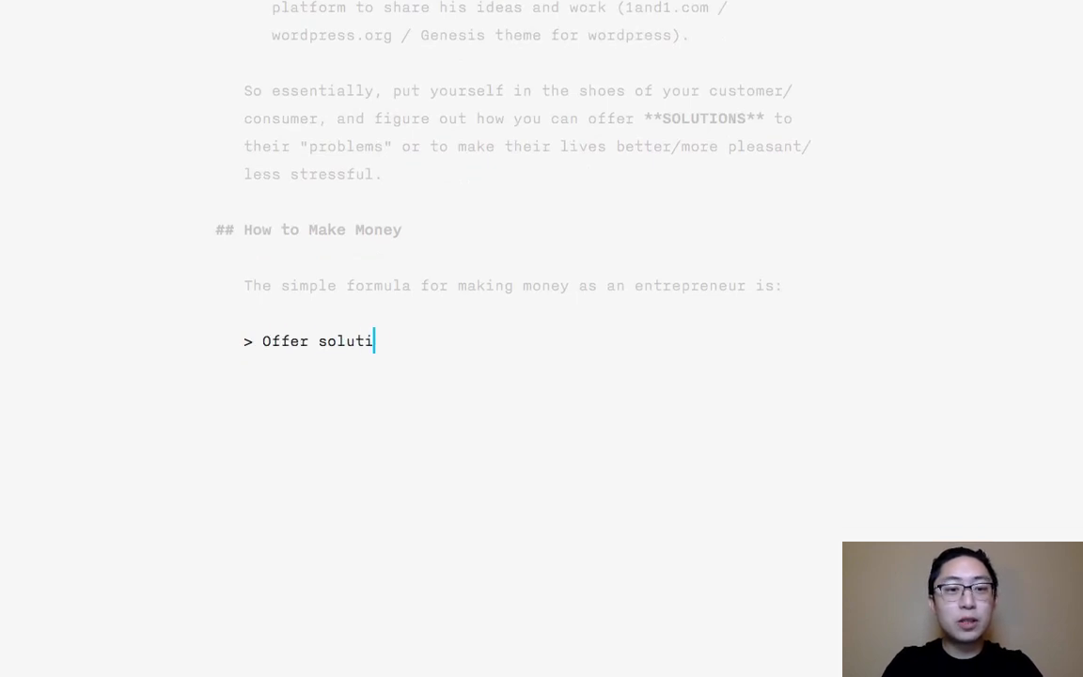
{"action": "type", "text": "ons to "}
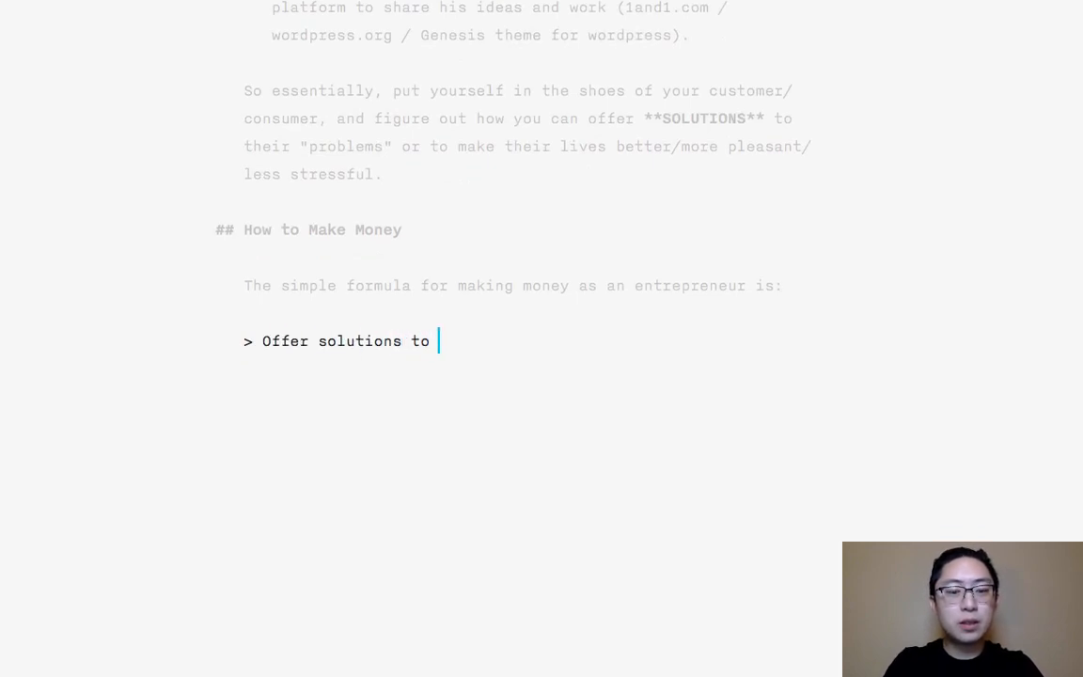
{"action": "type", "text": "the"}
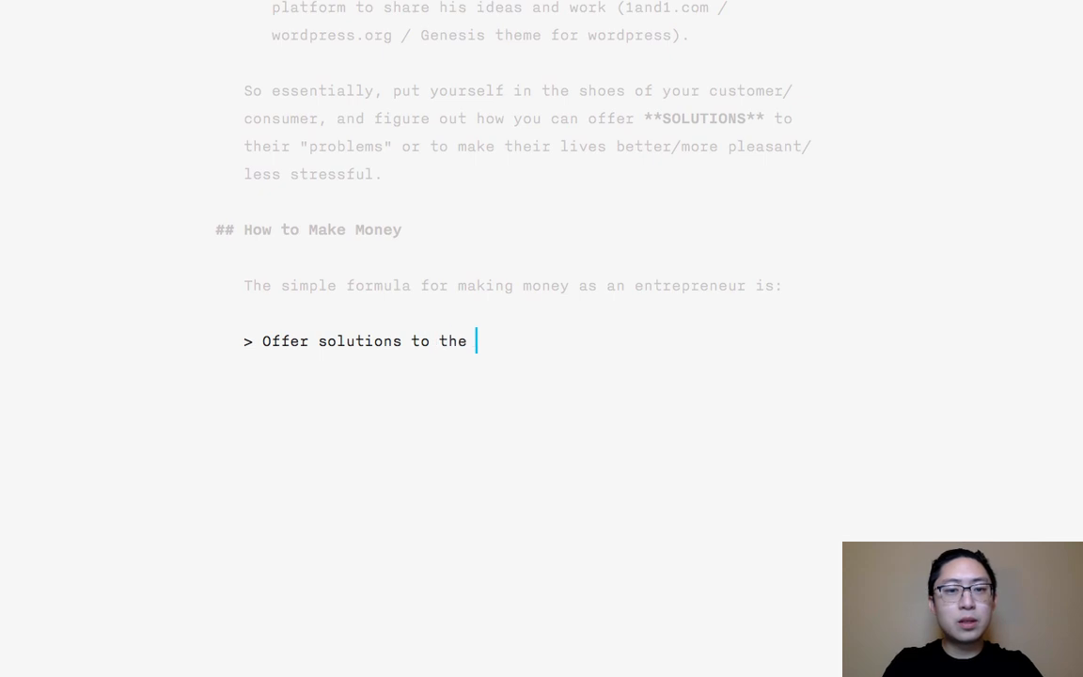
{"action": "key", "text": "BackSpace"}
{"action": "key", "text": "BackSpace"}
{"action": "key", "text": "BackSpace"}
{"action": "key", "text": "BackSpace"}
{"action": "key", "text": "BackSpace"}
{"action": "key", "text": "BackSpace"}
{"action": "key", "text": "BackSpace"}
{"action": "key", "text": "BackSpace"}
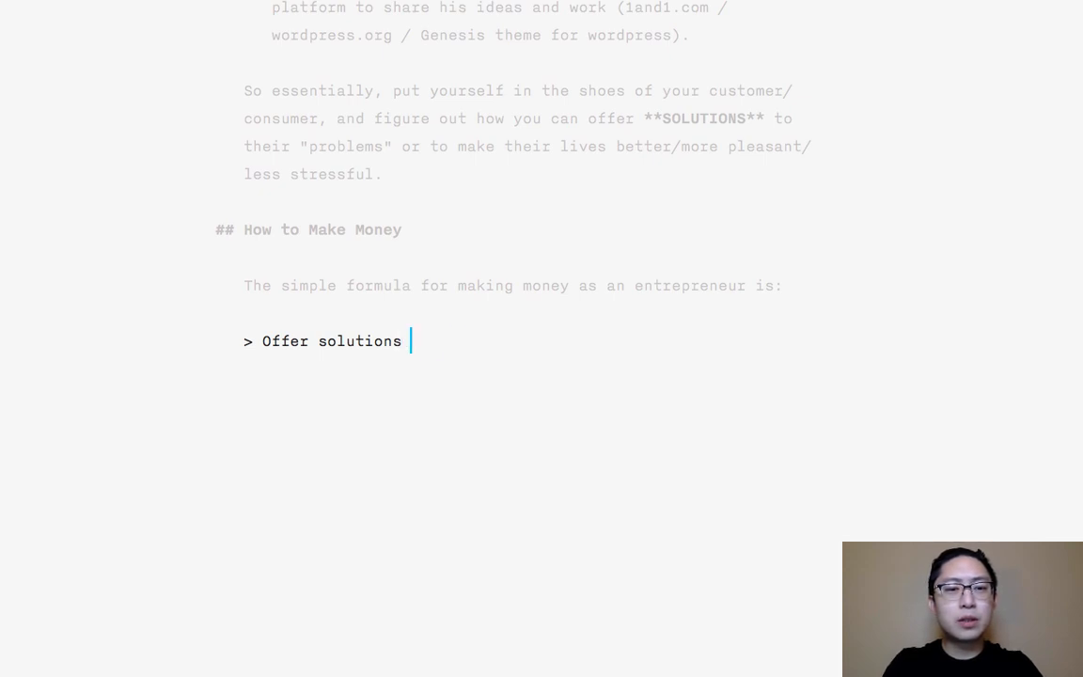
{"action": "type", "text": "to the lives of "}
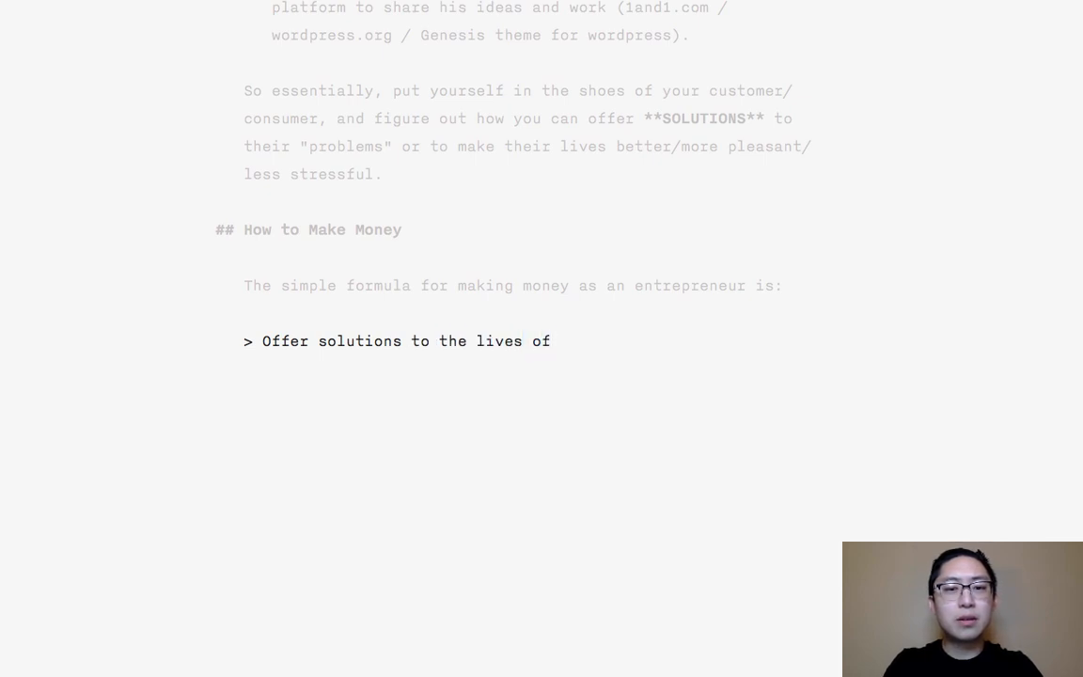
{"action": "type", "text": "other"}
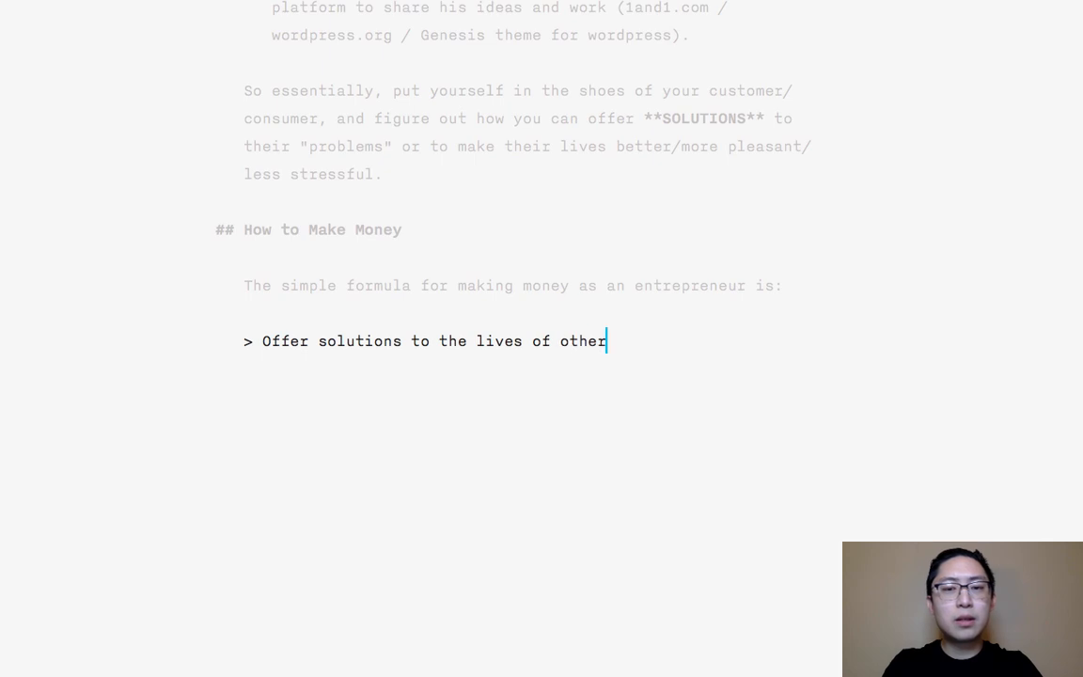
{"action": "type", "text": "s, and charge money for it"}
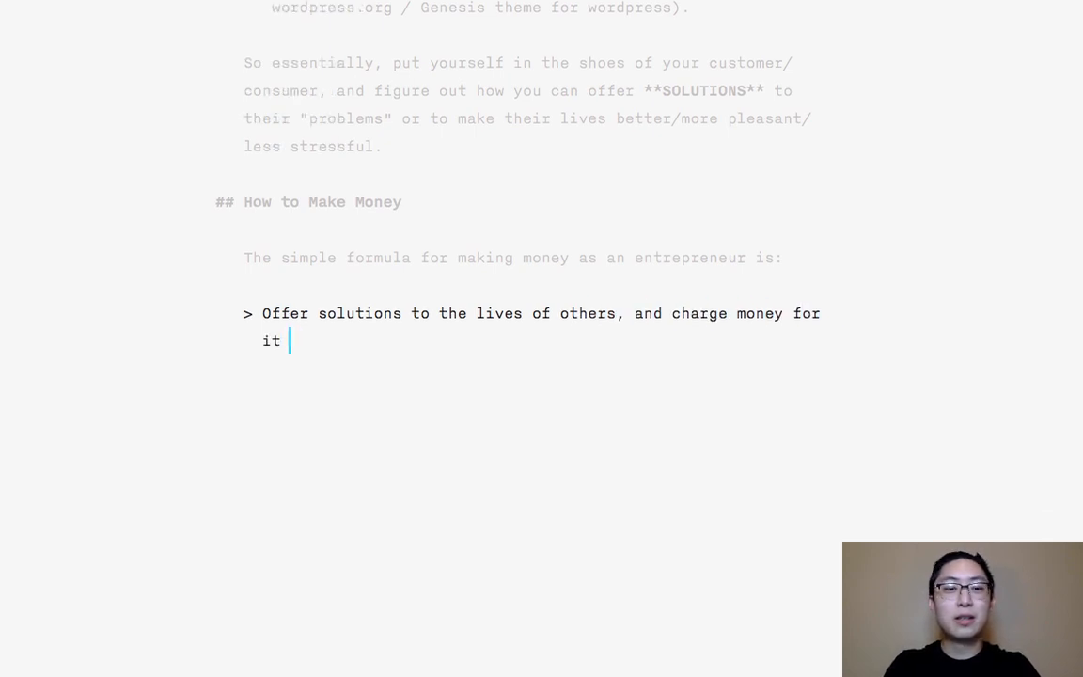
{"action": "type", "text": "."}
{"action": "key", "text": "Return"}
{"action": "key", "text": "Return"}
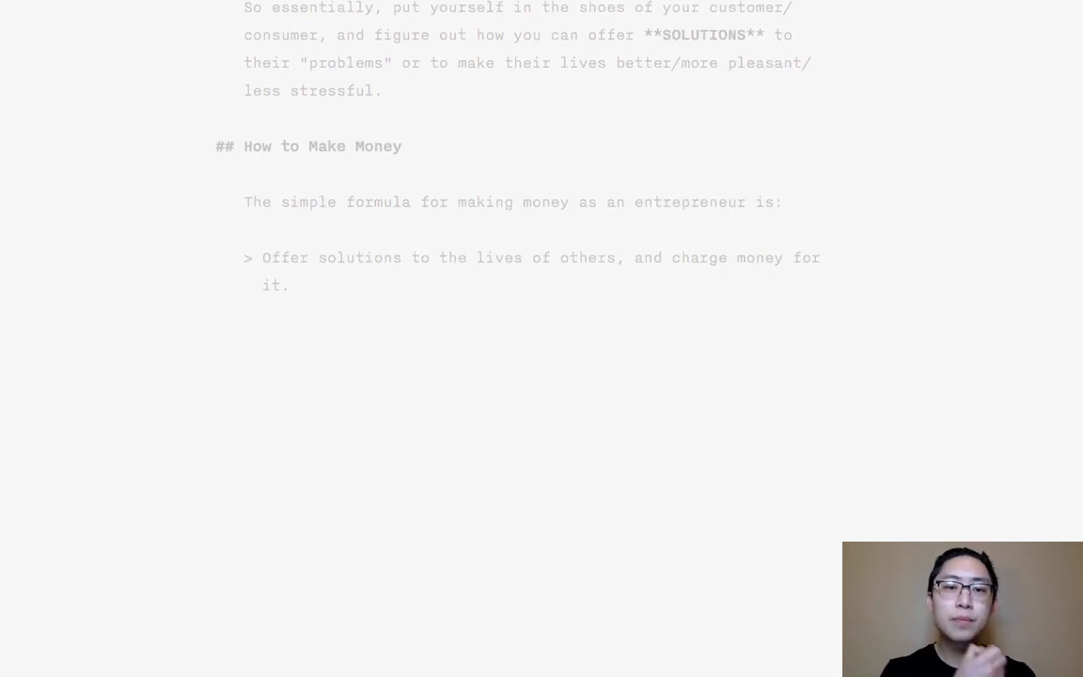
- Begin the paragraph below the blockquote with "Once again, a solution can be something positive (empowering someone)"
{"action": "type", "text": "Once again, "}
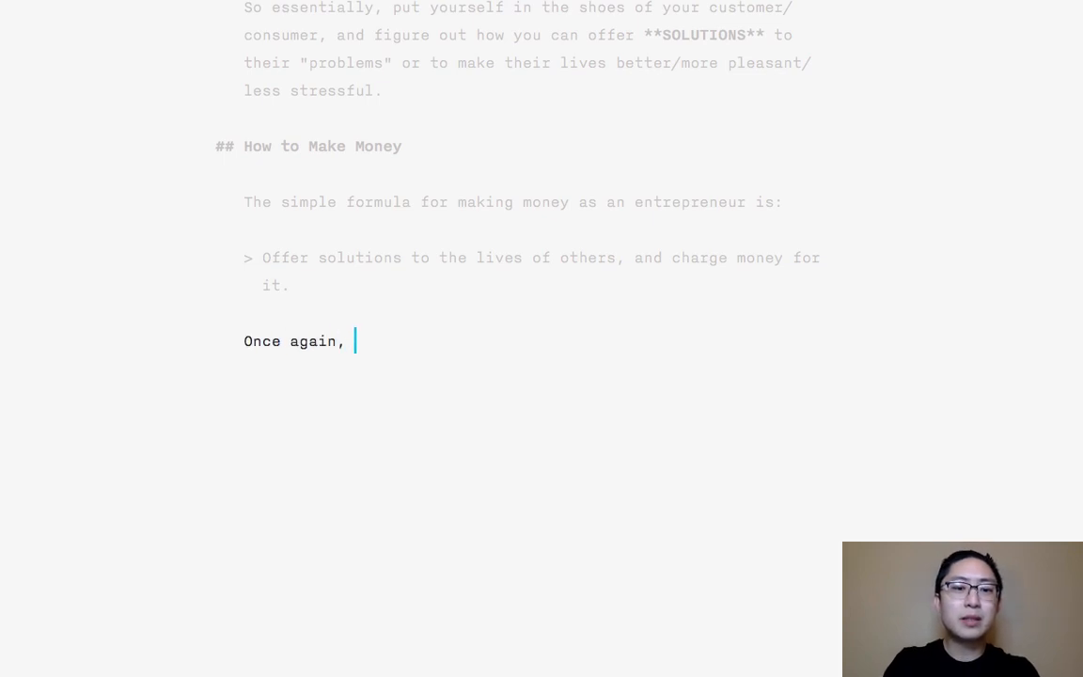
{"action": "type", "text": "a solution can be p"}
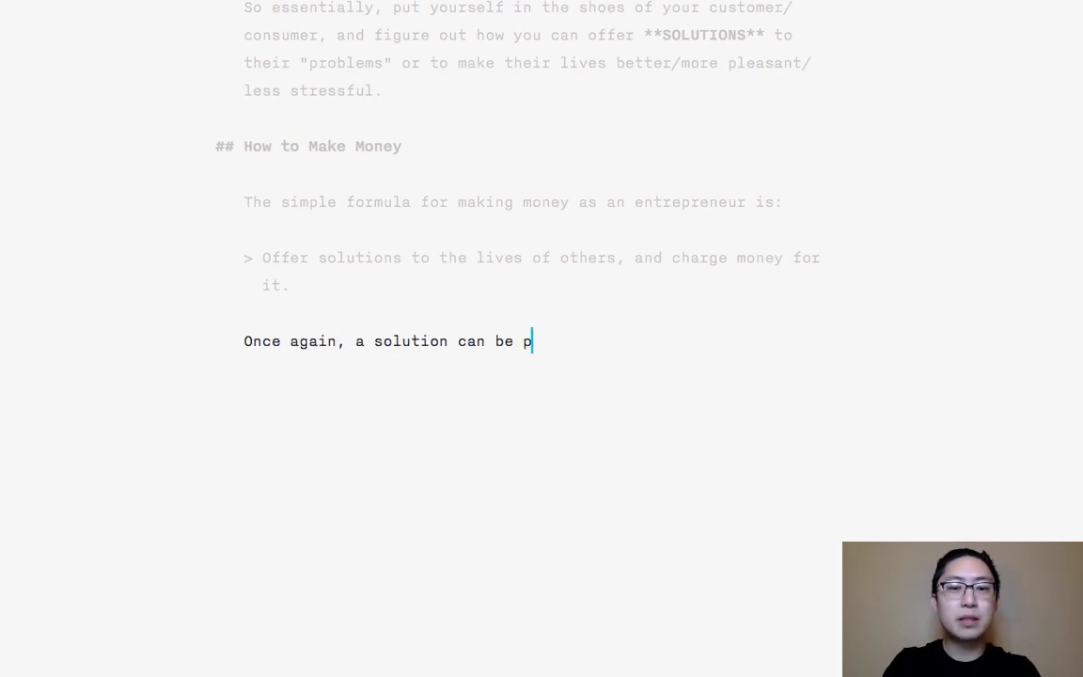
{"action": "key", "text": "BackSpace"}
{"action": "type", "text": "something positi"}
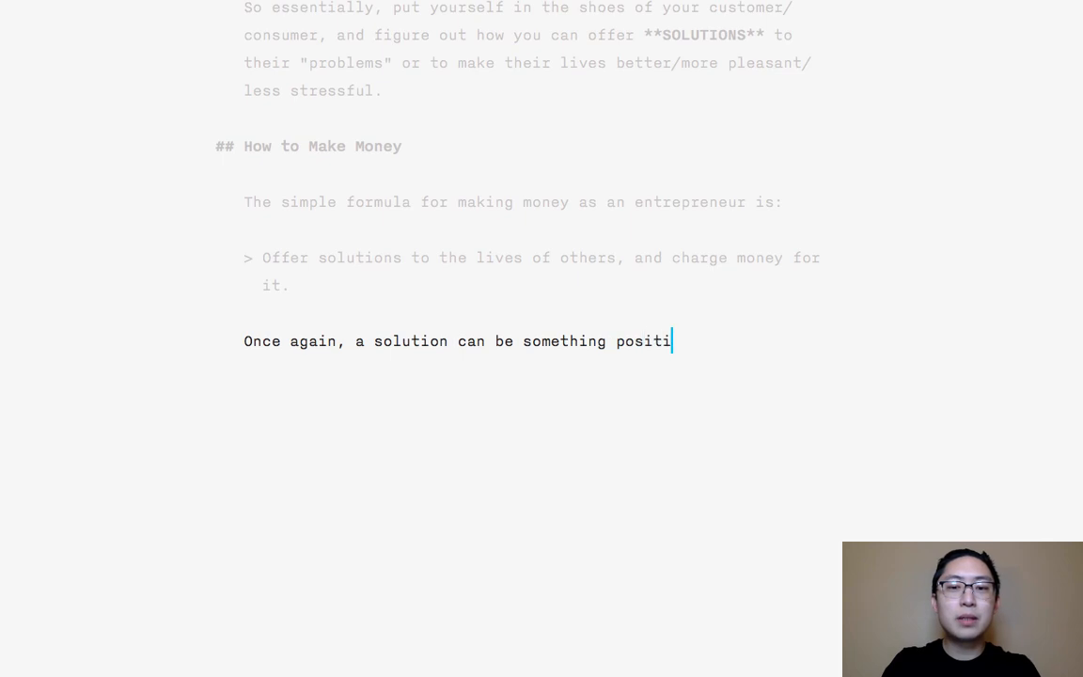
{"action": "type", "text": "ve (empowering someone"}
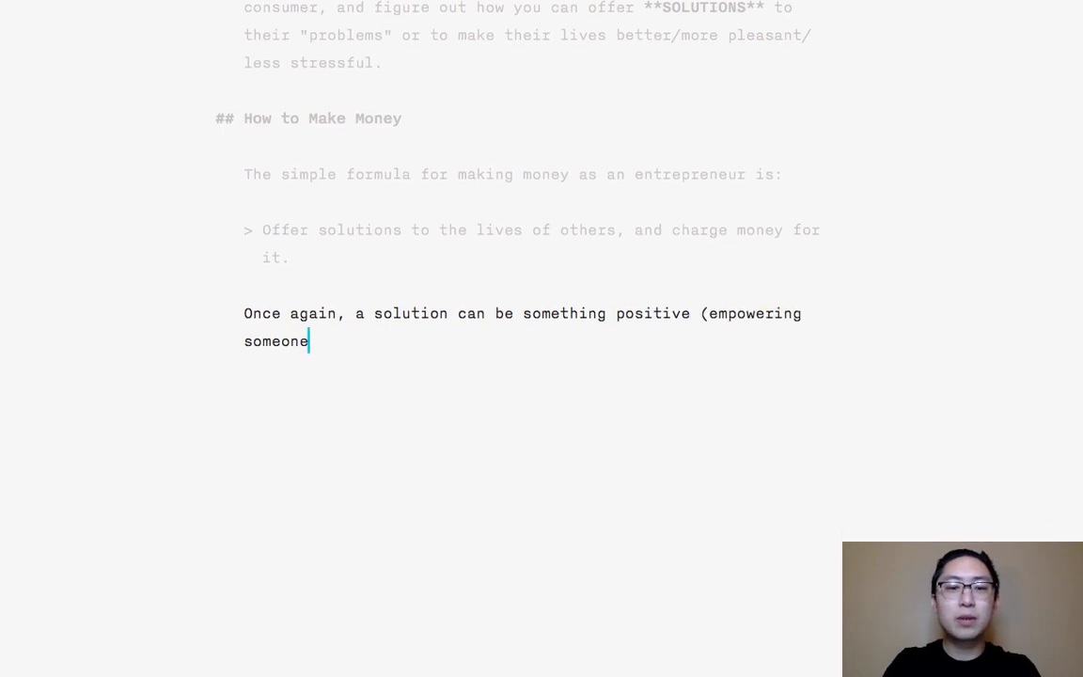
{"action": "type", "text": ") a"}
- Complete the sentence with "and it can also *REMOVE* stress/anxiety/frustration from the life of someone else.", italicizing "REMOVE", and begin a new paragraph
{"action": "key", "text": "BackSpace"}
{"action": "type", "text": "and it"}
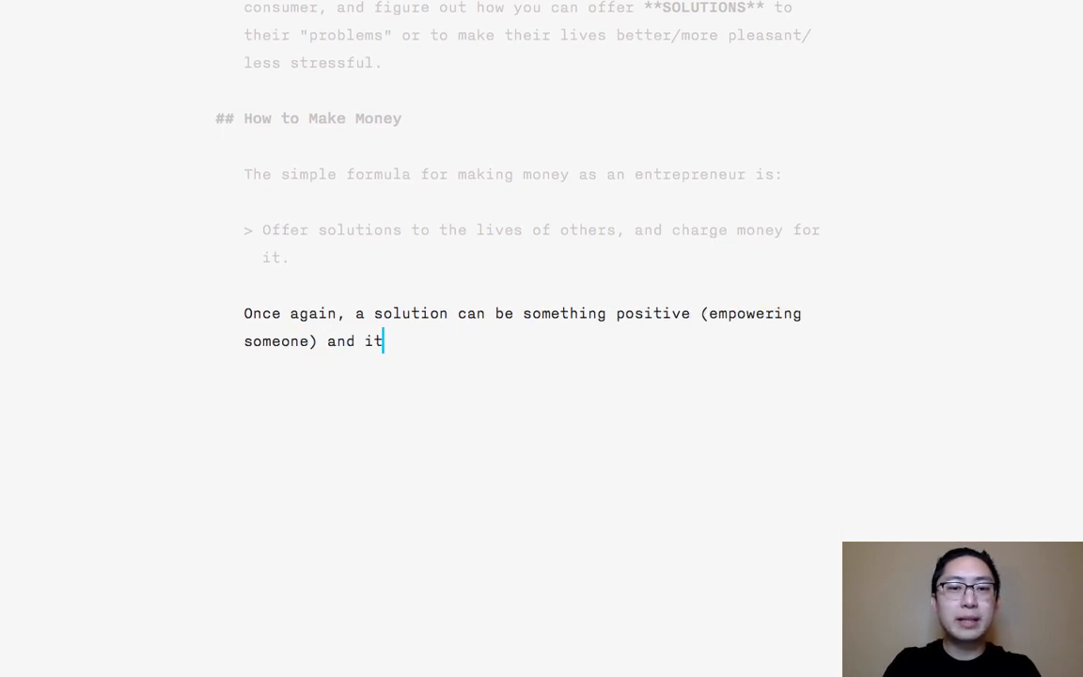
{"action": "type", "text": " can also *REMO"}
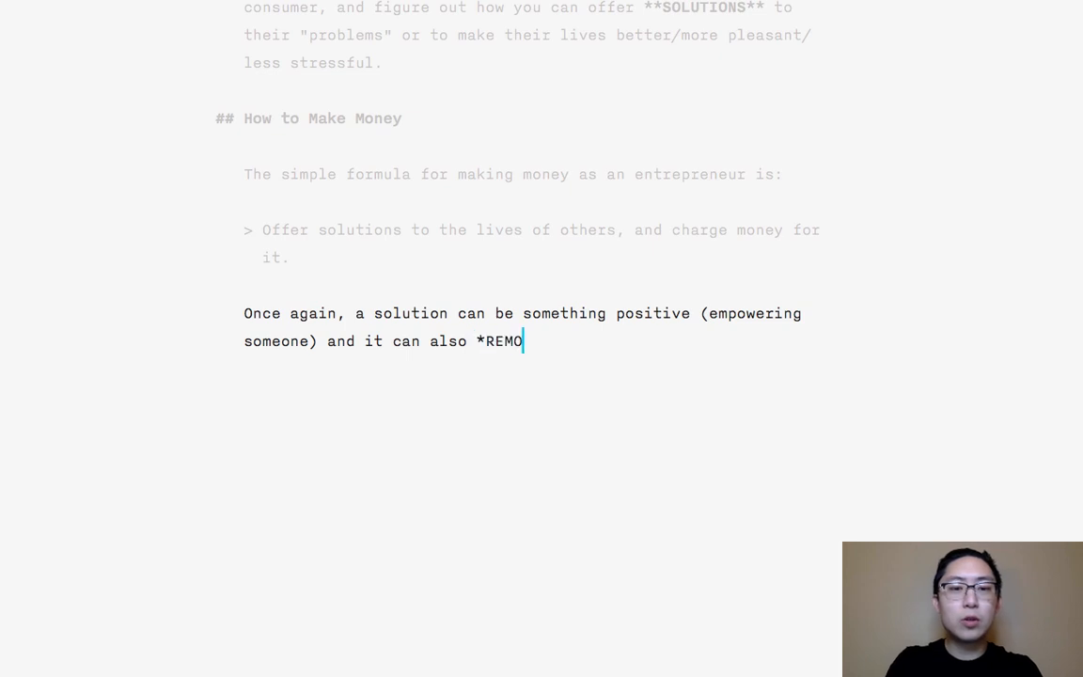
{"action": "type", "text": "VE* stress/anxi"}
{"action": "key", "text": "BackSpace"}
{"action": "key", "text": "BackSpace"}
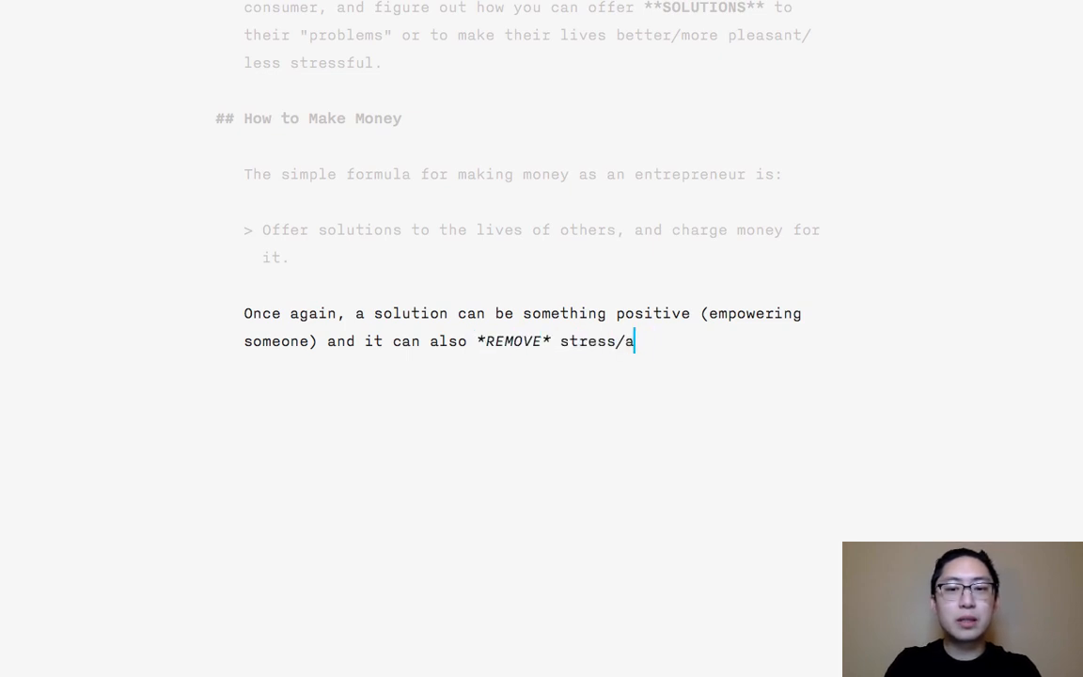
{"action": "type", "text": "nxiety/frustration from"}
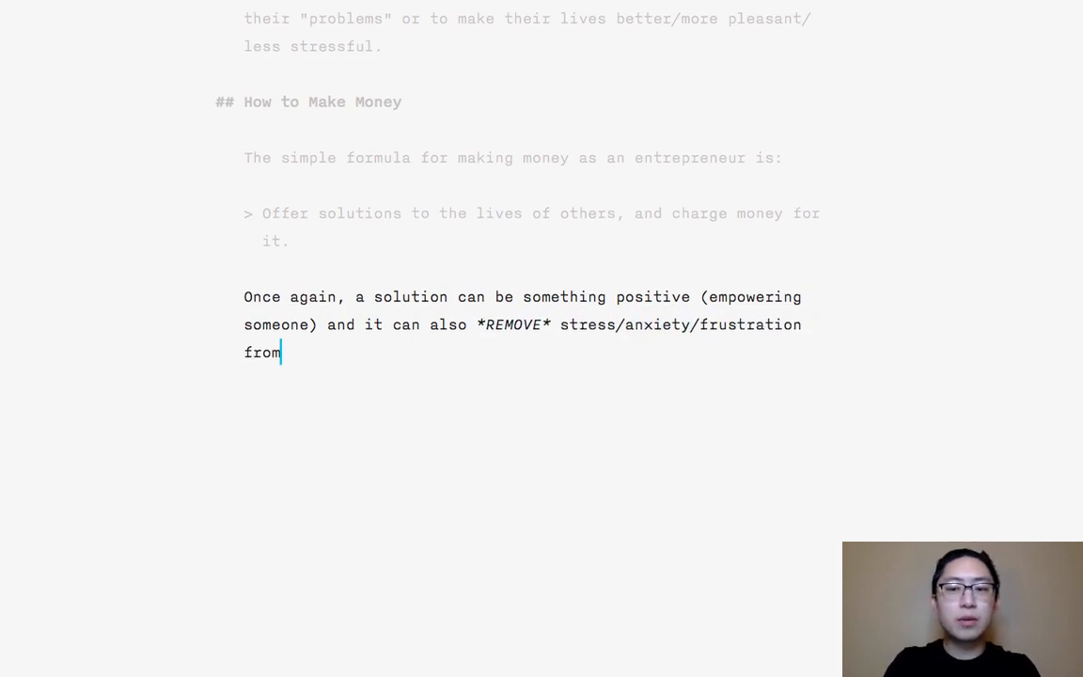
{"action": "type", "text": " the life of yo"}
{"action": "key", "text": "BackSpace"}
{"action": "key", "text": "BackSpace"}
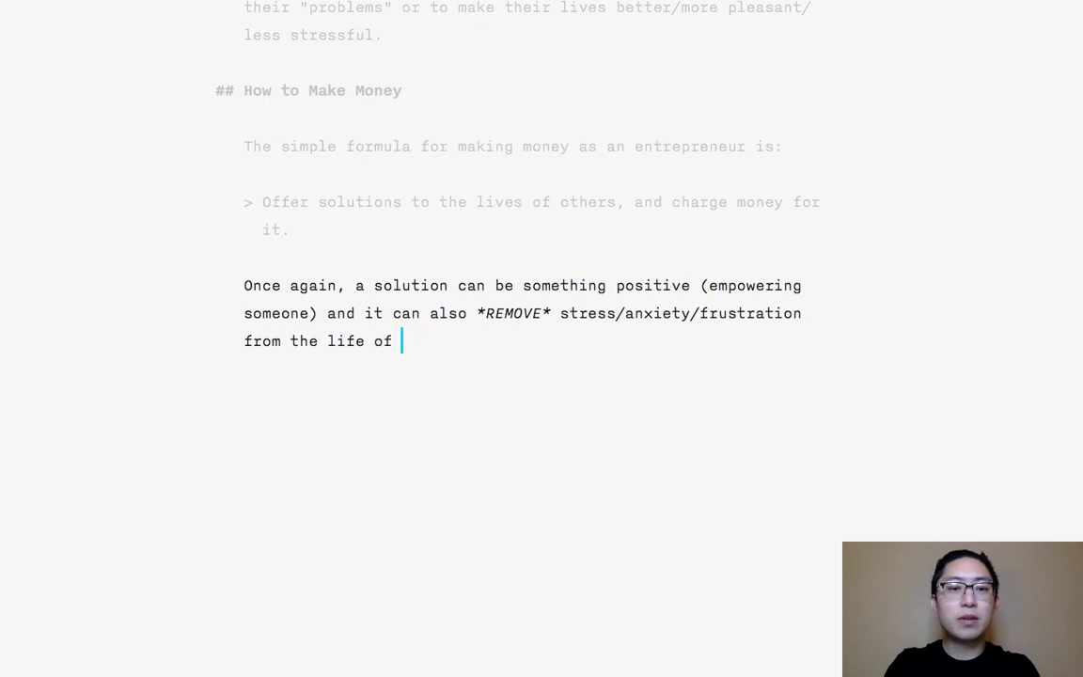
{"action": "type", "text": "someone else ("}
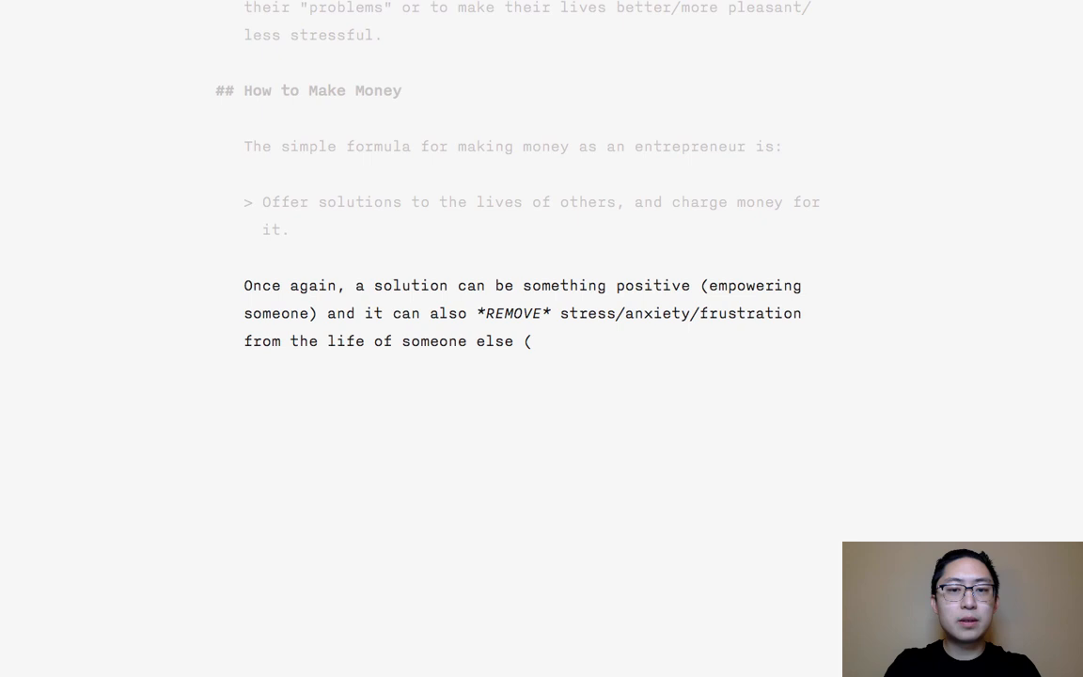
{"action": "key", "text": "BackSpace"}
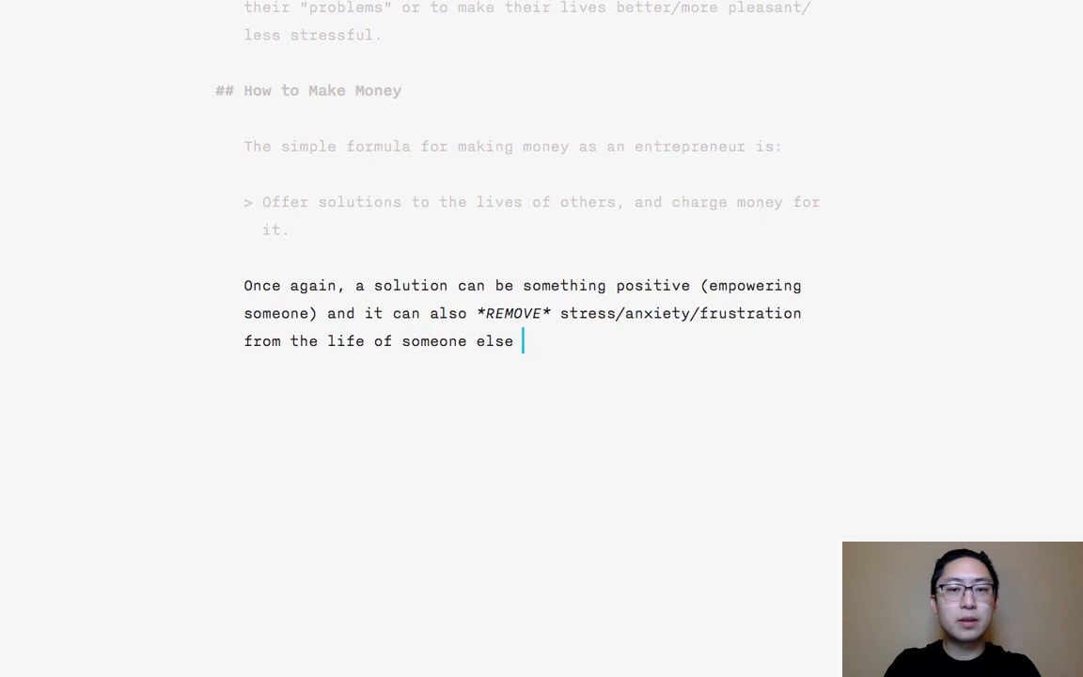
{"action": "type", "text": "."}
{"action": "key", "text": "Return"}
{"action": "key", "text": "Return"}
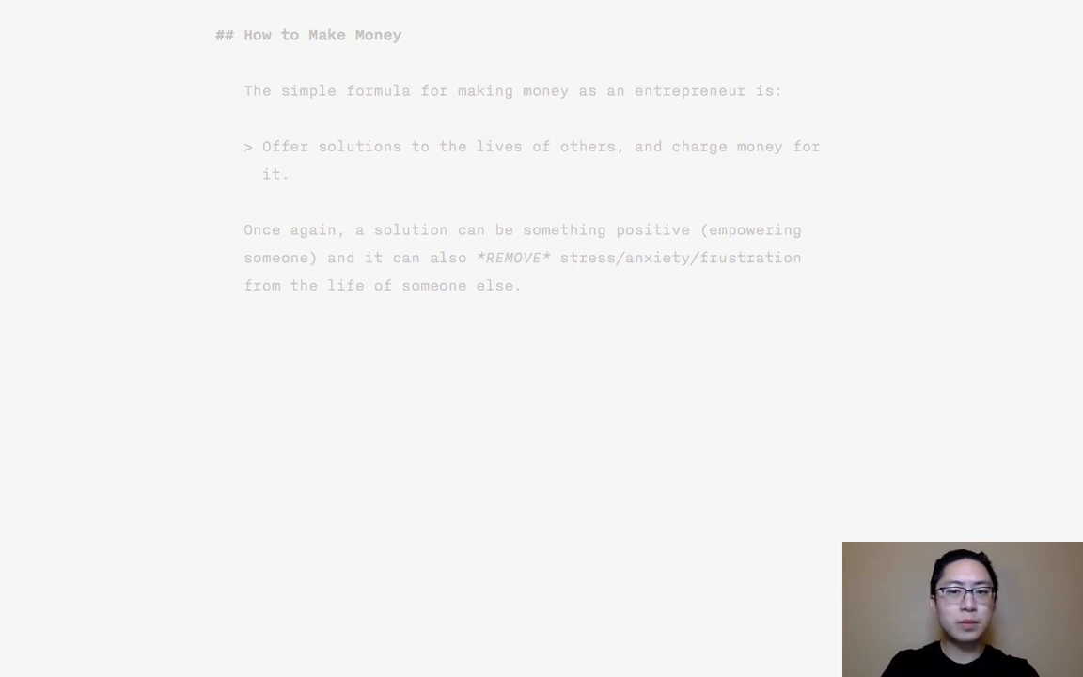
- Begin the new paragraph with "You must offer a solution that is so valuable, so unique, and so useful to someone"
{"action": "type", "text": "You must of"}
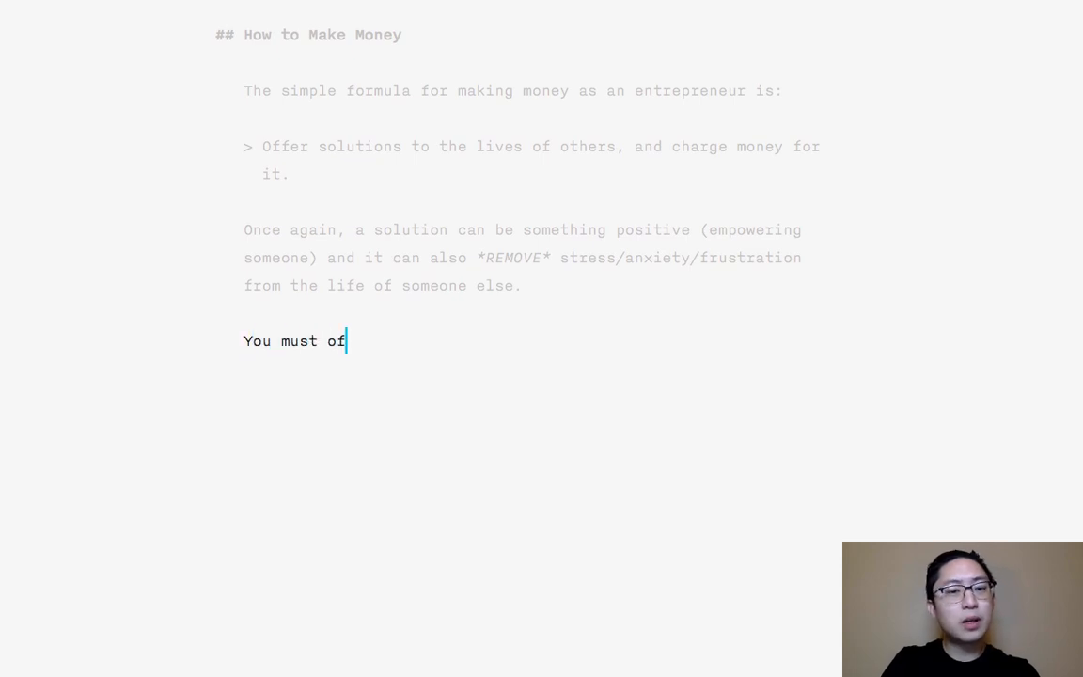
{"action": "type", "text": "fer a solution that "}
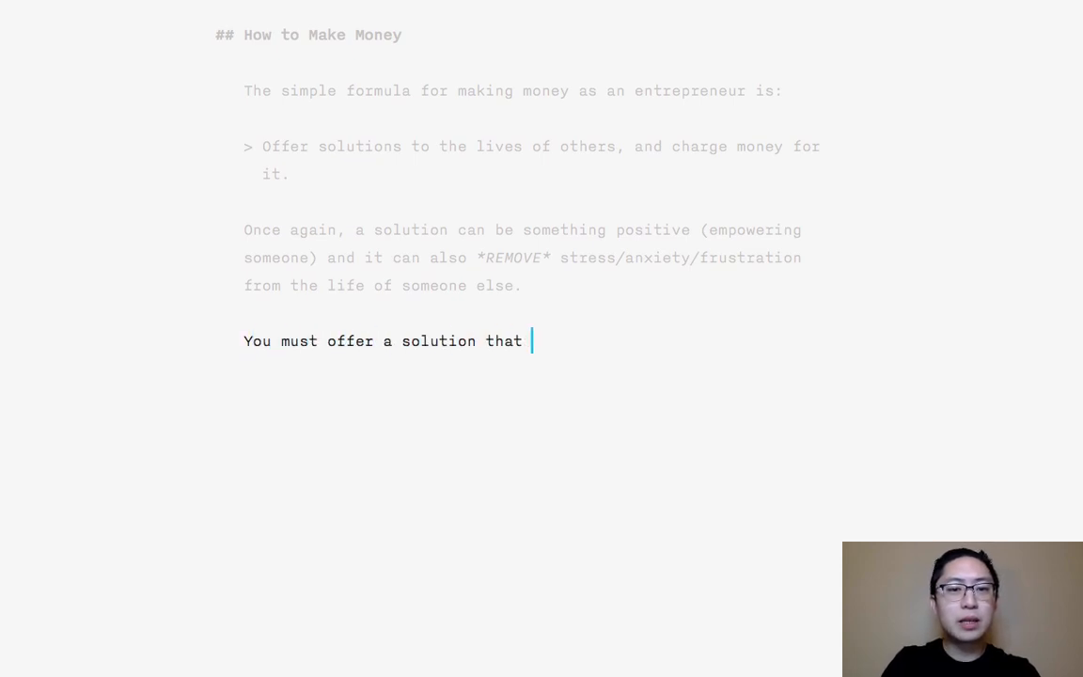
{"action": "type", "text": "is so valuable, so uniq"}
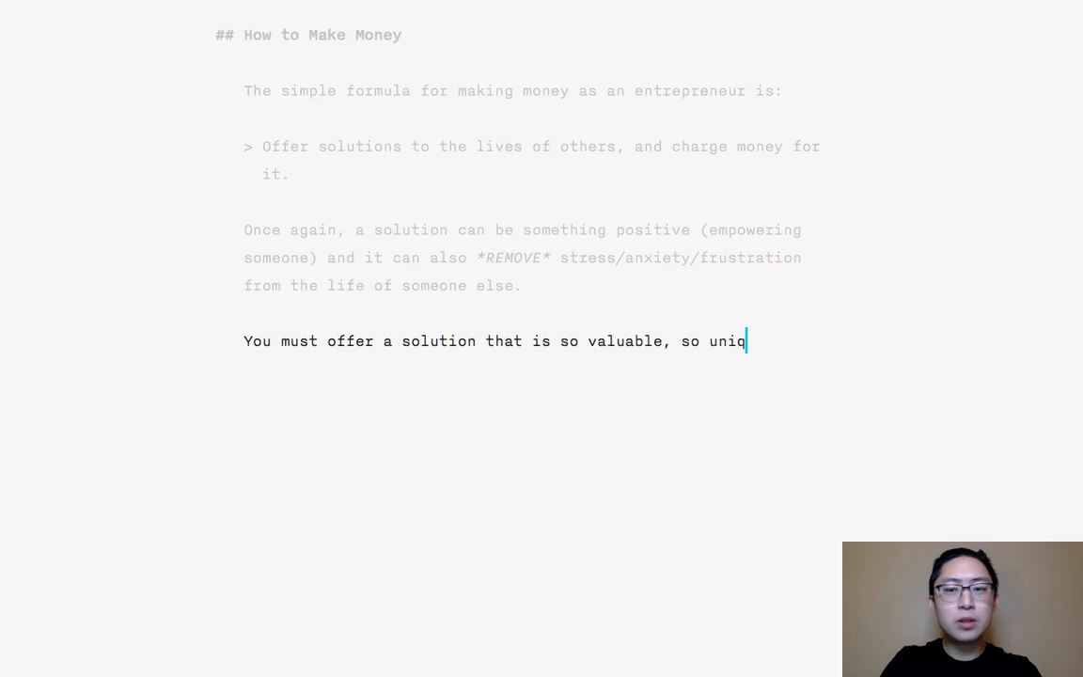
{"action": "type", "text": "ue, and so useful "}
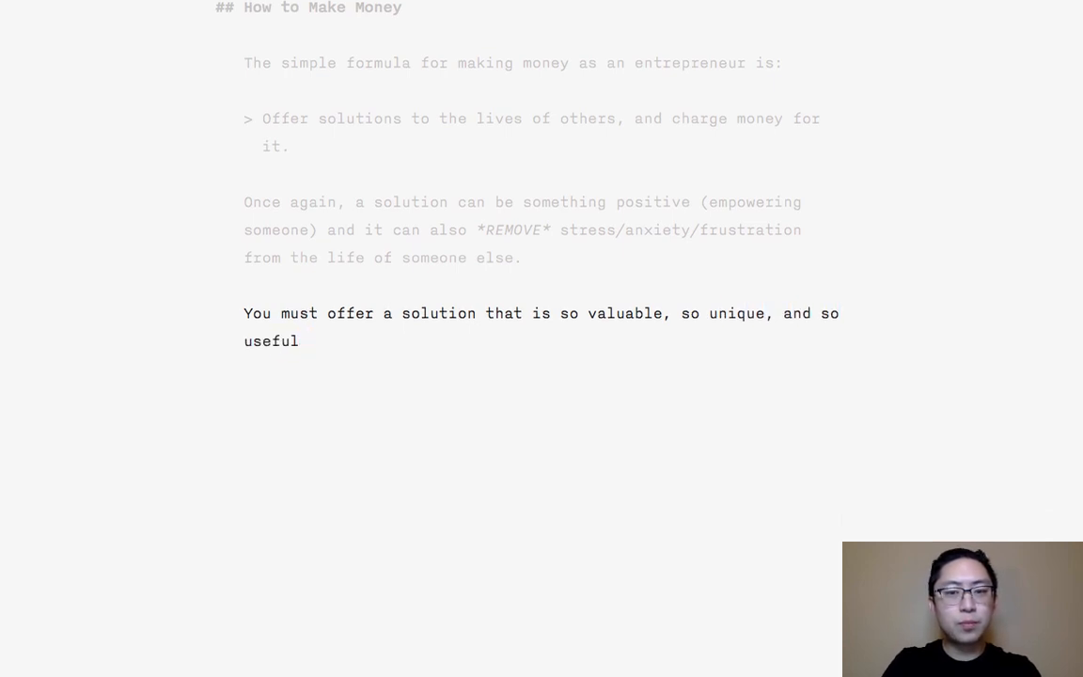
{"action": "type", "text": "to your"}
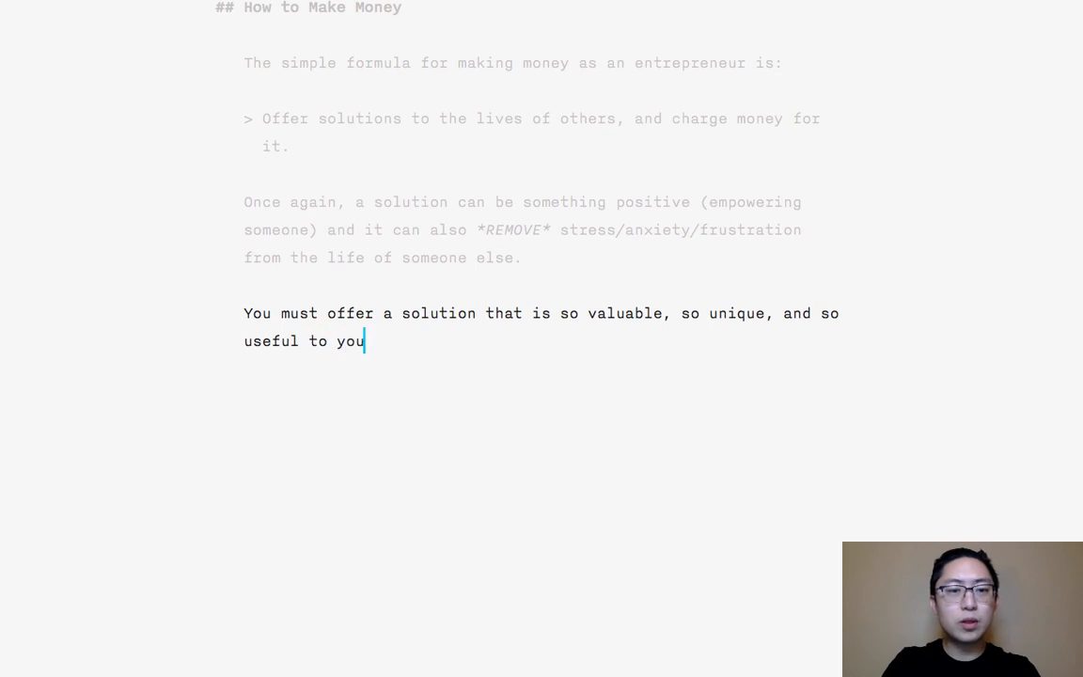
{"action": "key", "text": "BackSpace"}
{"action": "key", "text": "BackSpace"}
{"action": "key", "text": "BackSpace"}
{"action": "key", "text": "BackSpace"}
{"action": "key", "text": "BackSpace"}
{"action": "type", "text": "s"}
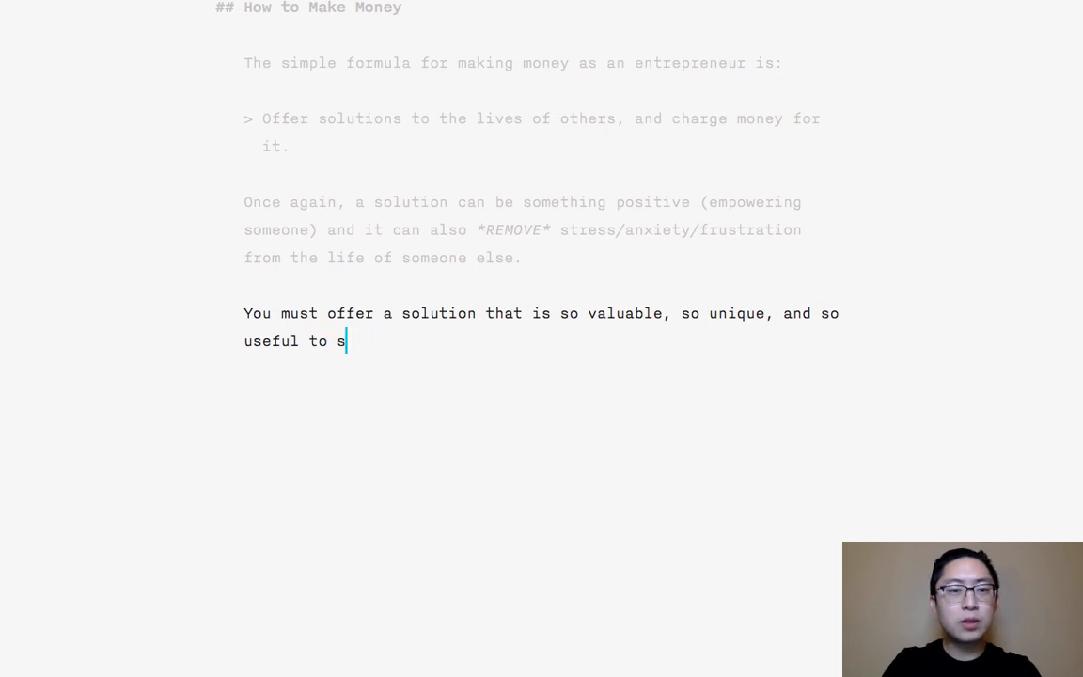
{"action": "type", "text": "omeone else, that they are"}
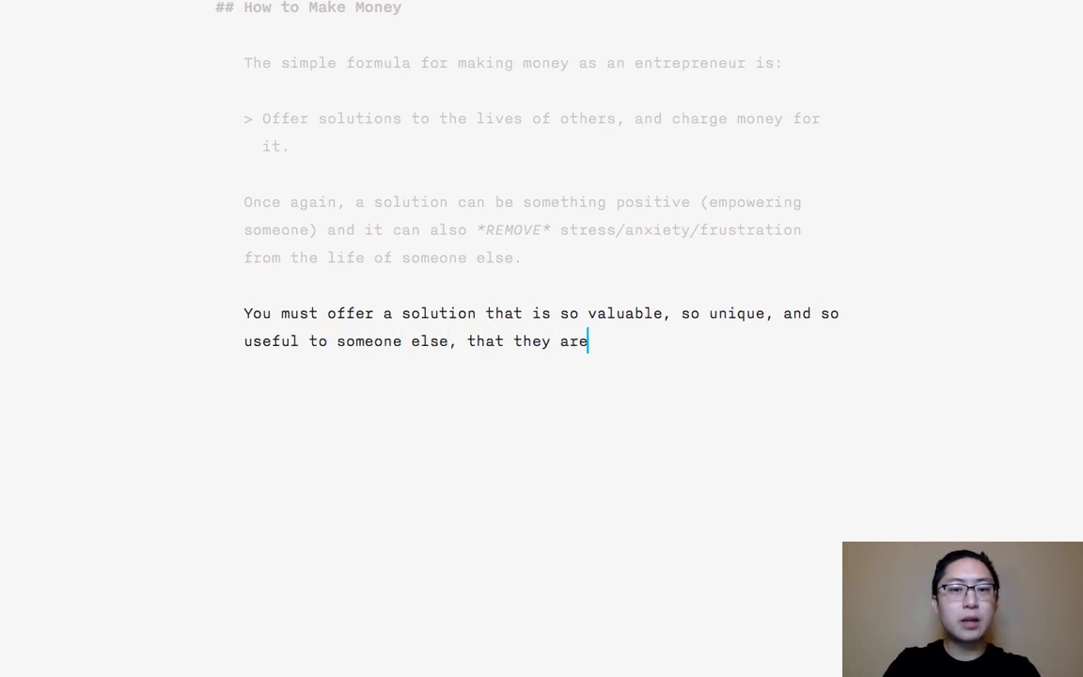
{"action": "type", "text": " willing to part"}
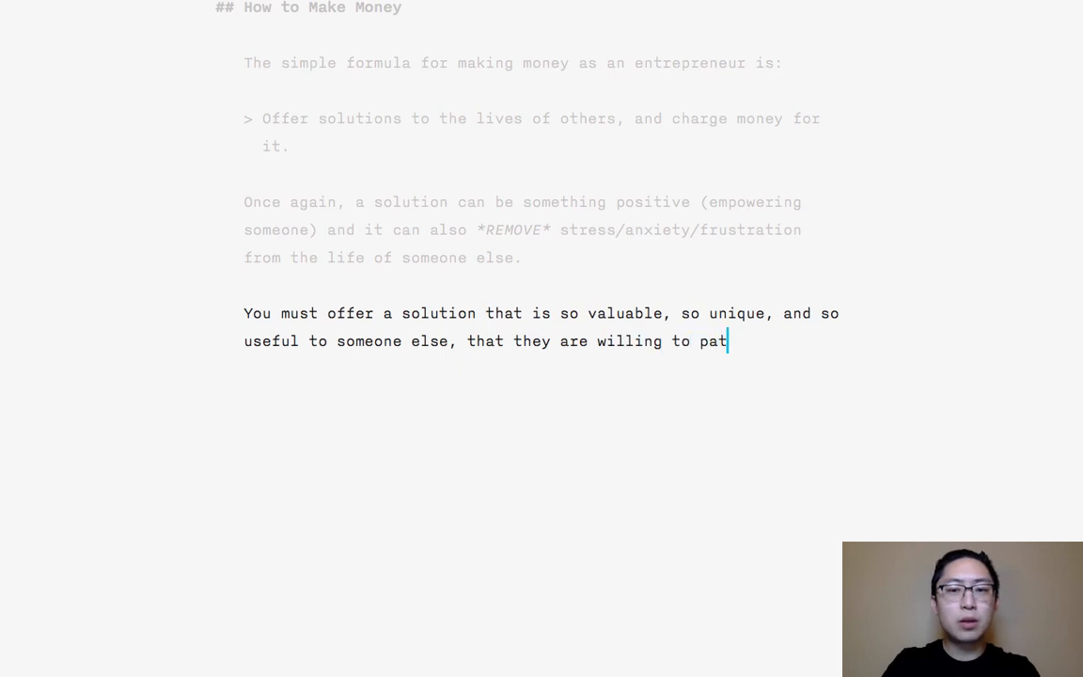
- Continue the sentence with "else, that they are willing to part with some of their hard-earned money"
{"action": "key", "text": "BackSpace"}
{"action": "type", "text": "rt with some of their har"}
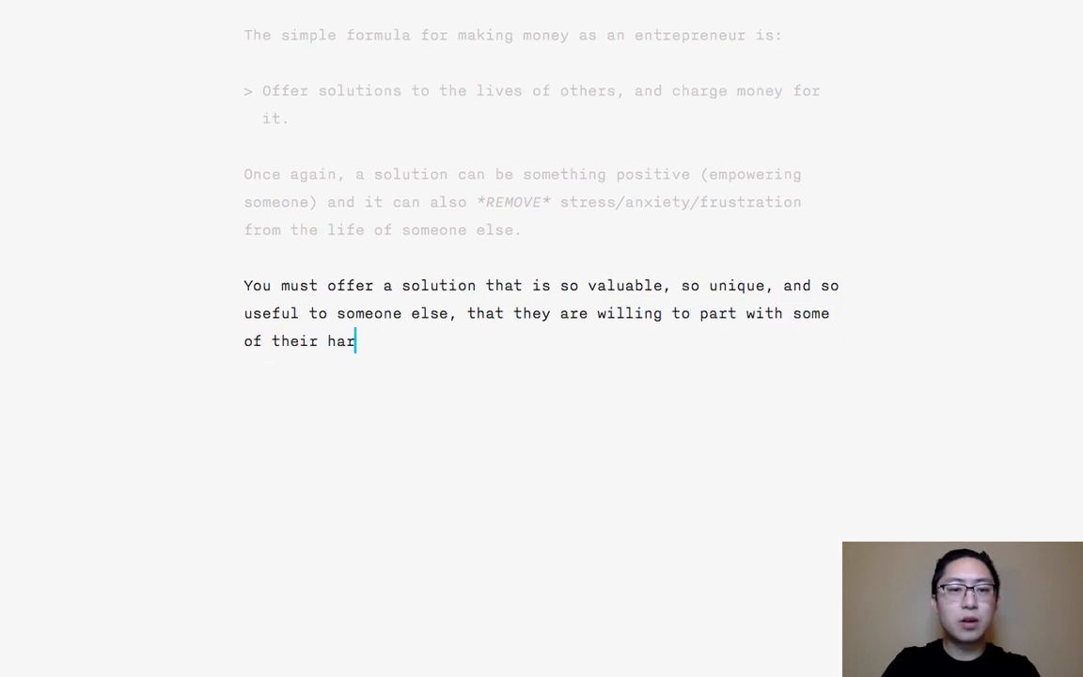
{"action": "type", "text": "d-earned money "}
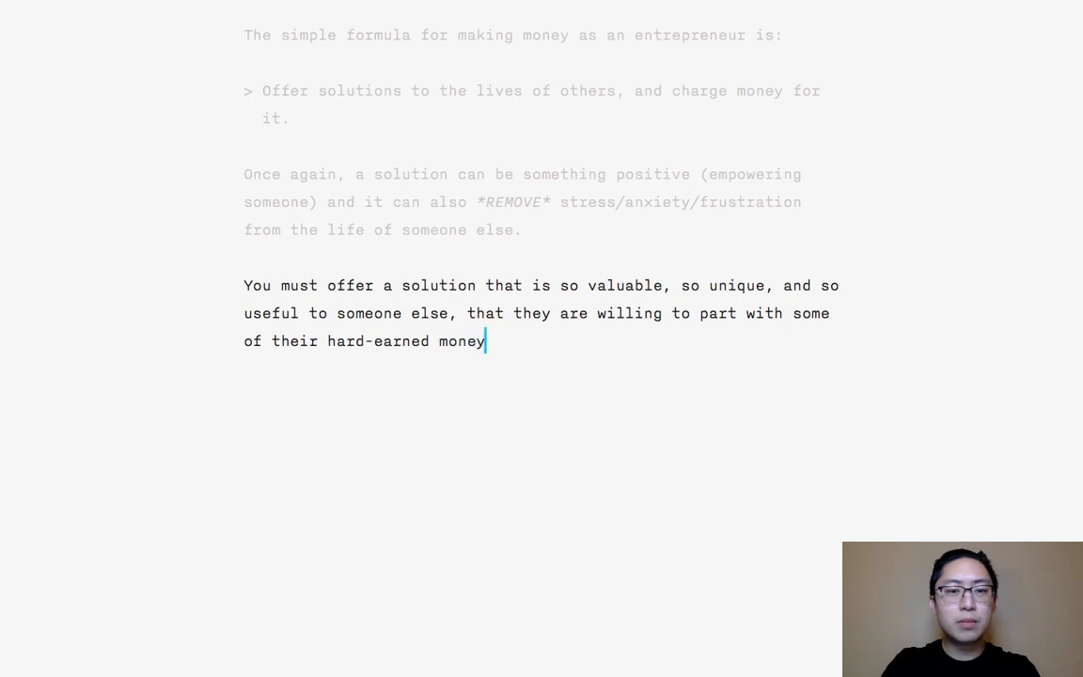
{"action": "type", "text": "(which is a mani"}
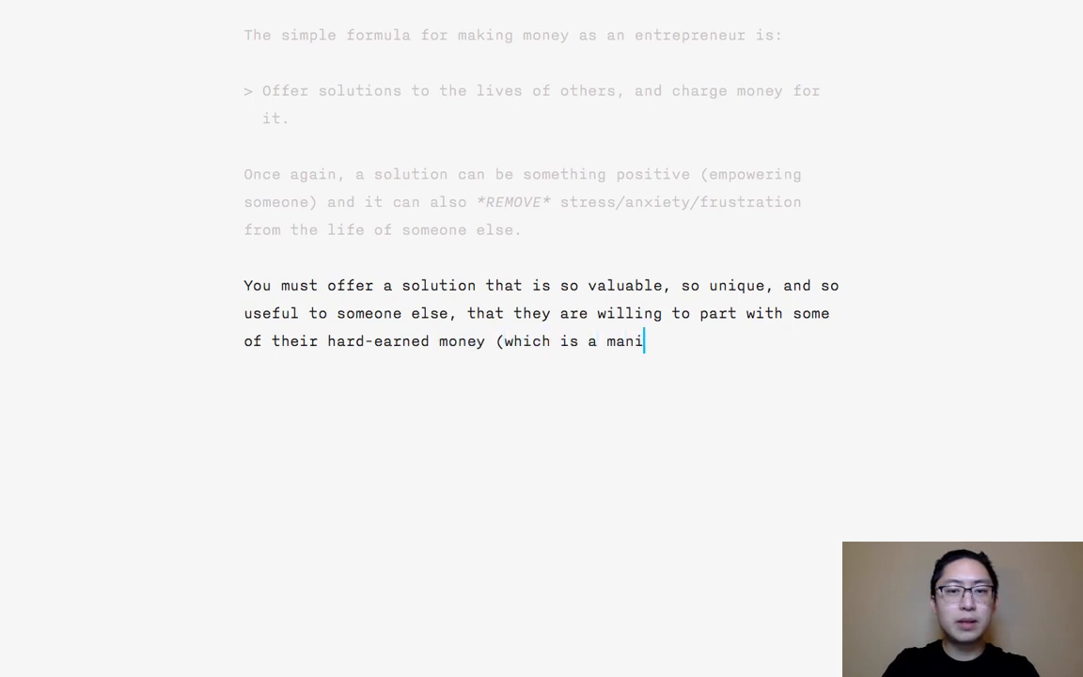
{"action": "type", "text": "festation of their hou"}
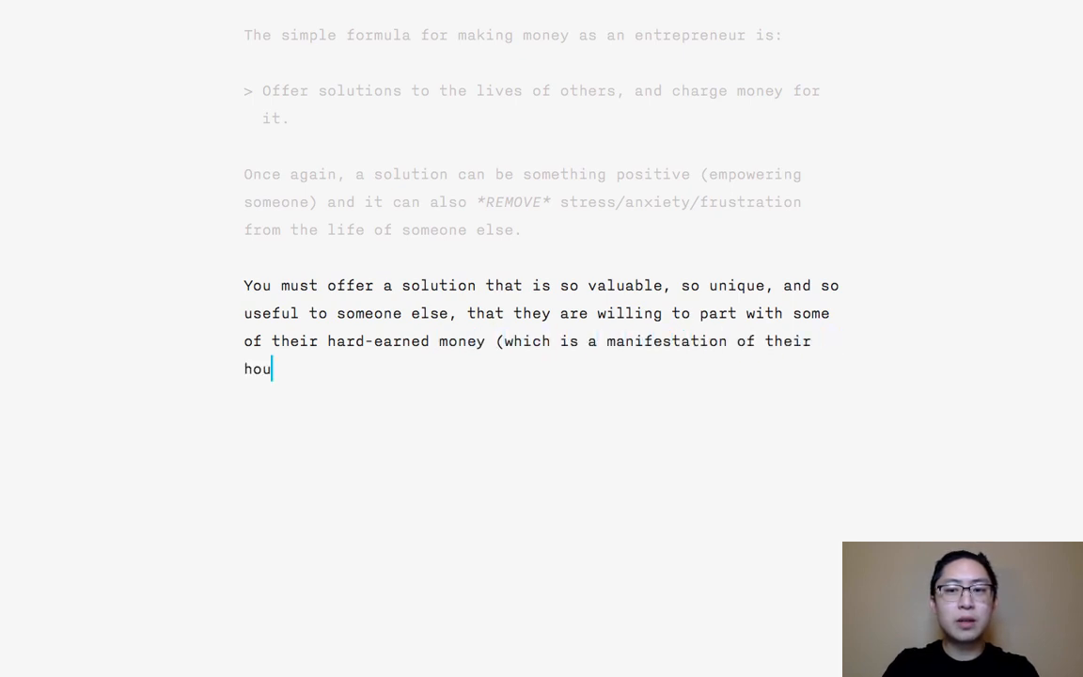
{"action": "type", "text": "rly labor"}
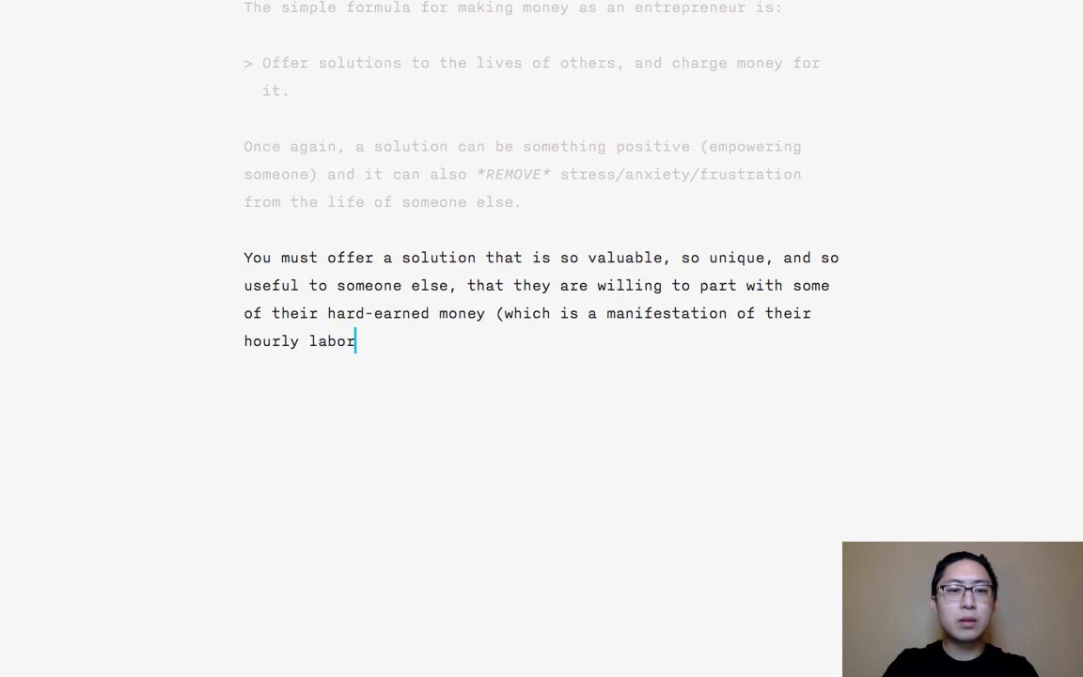
- Complete the sentence with "(which is a manifestation of their labor, or hourly wage)." and begin a new paragraph
{"action": "key", "text": "BackSpace"}
{"action": "key", "text": "BackSpace"}
{"action": "key", "text": "BackSpace"}
{"action": "key", "text": "BackSpace"}
{"action": "key", "text": "BackSpace"}
{"action": "key", "text": "BackSpace"}
{"action": "key", "text": "BackSpace"}
{"action": "key", "text": "BackSpace"}
{"action": "key", "text": "BackSpace"}
{"action": "key", "text": "BackSpace"}
{"action": "key", "text": "BackSpace"}
{"action": "key", "text": "BackSpace"}
{"action": "key", "text": "BackSpace"}
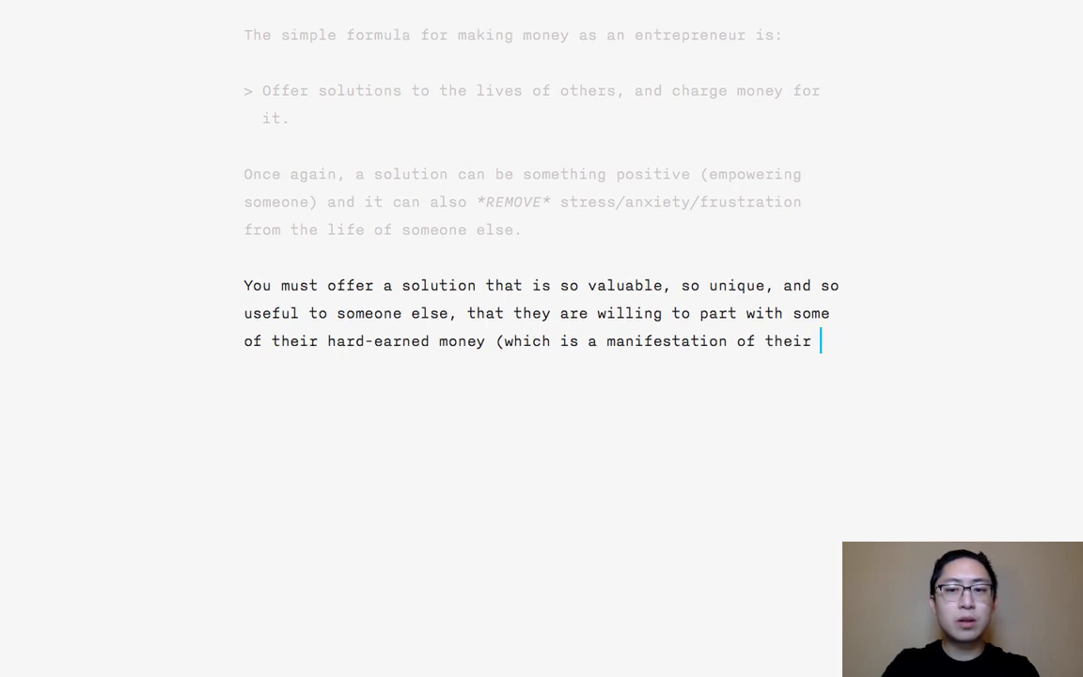
{"action": "type", "text": "labor, or hours"}
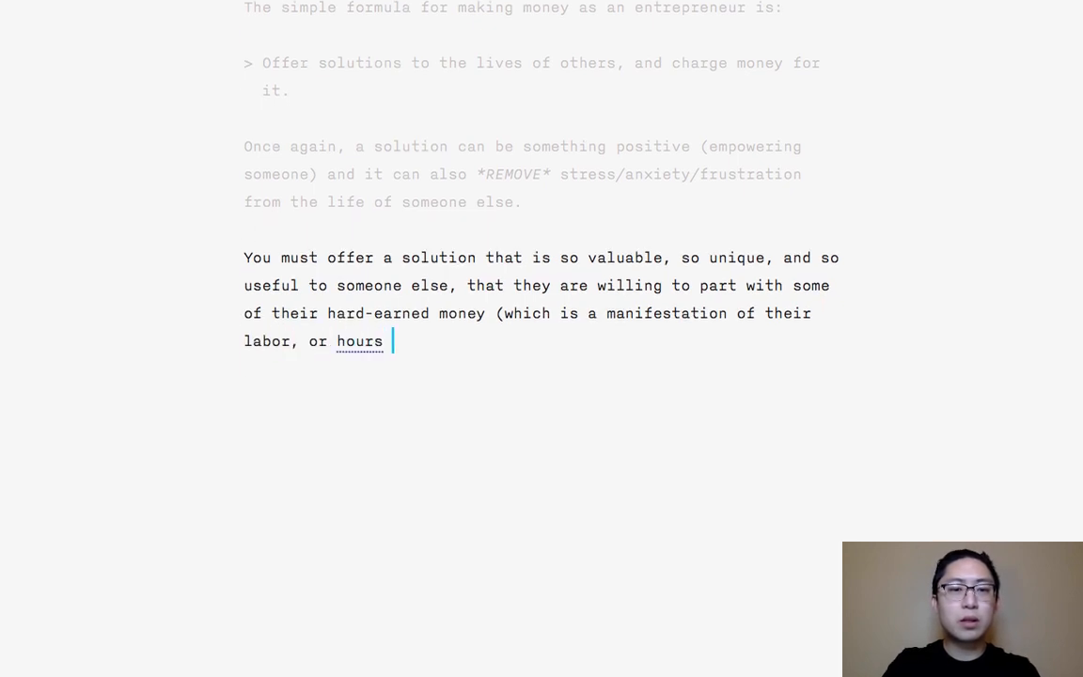
{"action": "key", "text": "BackSpace"}
{"action": "key", "text": "BackSpace"}
{"action": "type", "text": "ly wage)."}
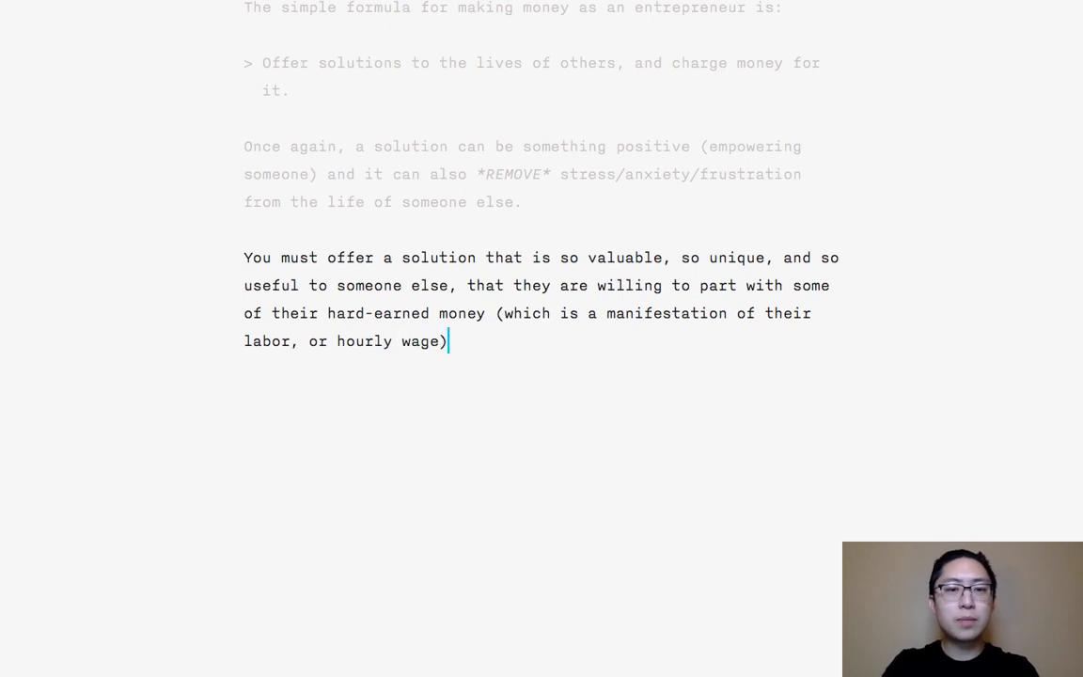
{"action": "key", "text": "Return"}
{"action": "key", "text": "Return"}
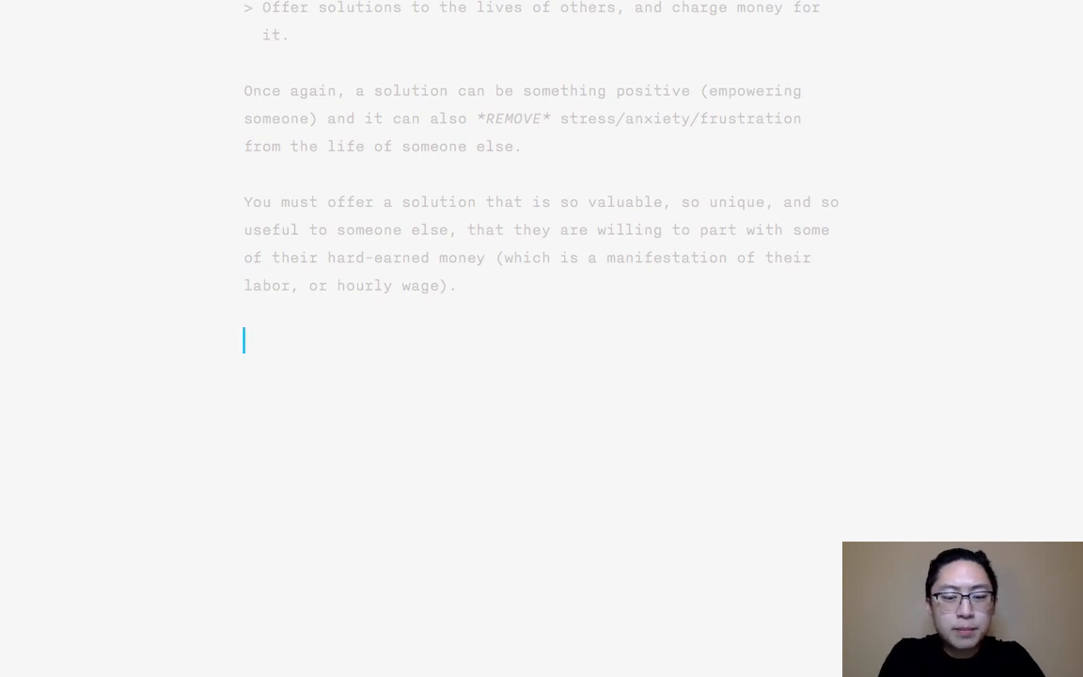
- Write the lead-in line "Before you offer a solution to the lives of others, ask yourself:" and begin a new paragraph below it
{"action": "type", "text": "Before you offer a solu"}
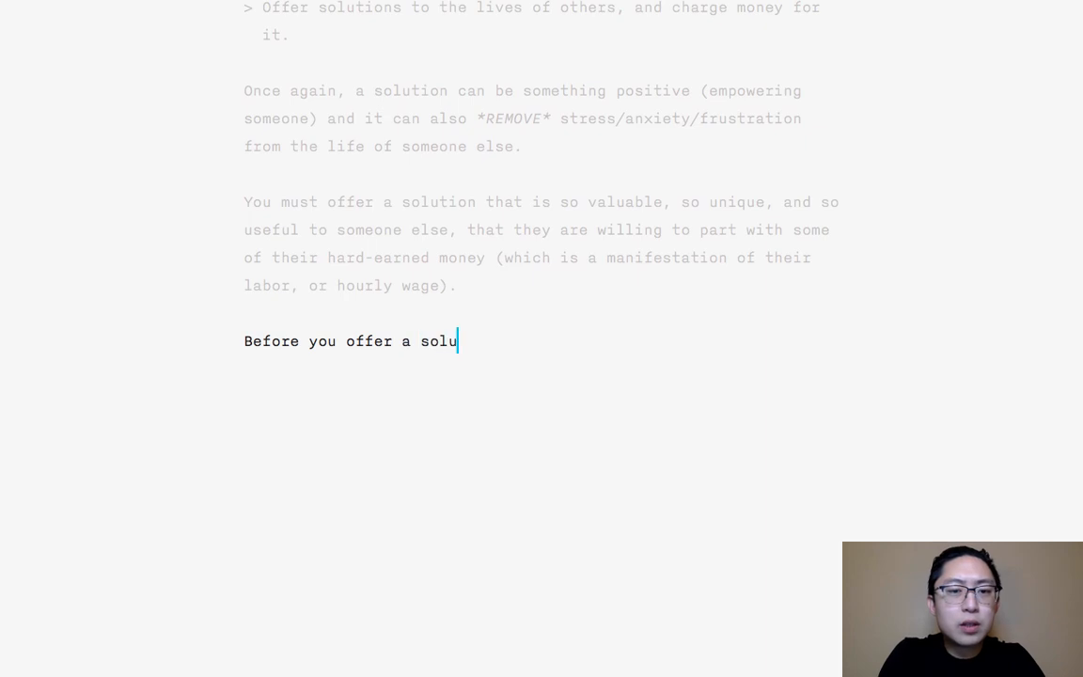
{"action": "type", "text": "tion to"}
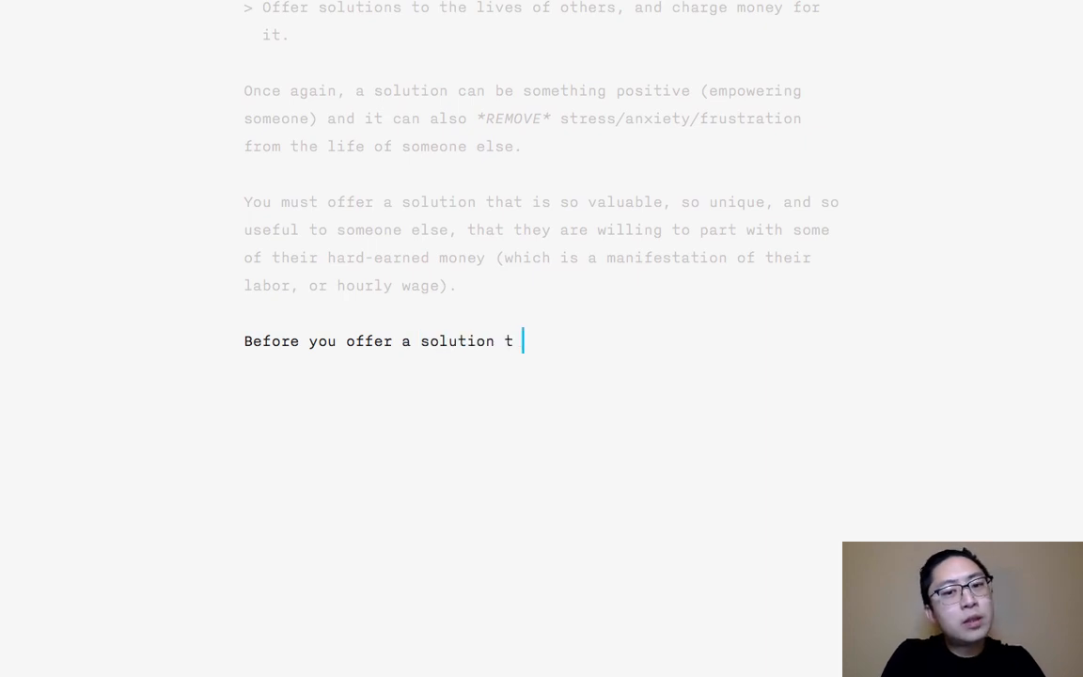
{"action": "key", "text": "BackSpace"}
{"action": "type", "text": "o the lives of others,"}
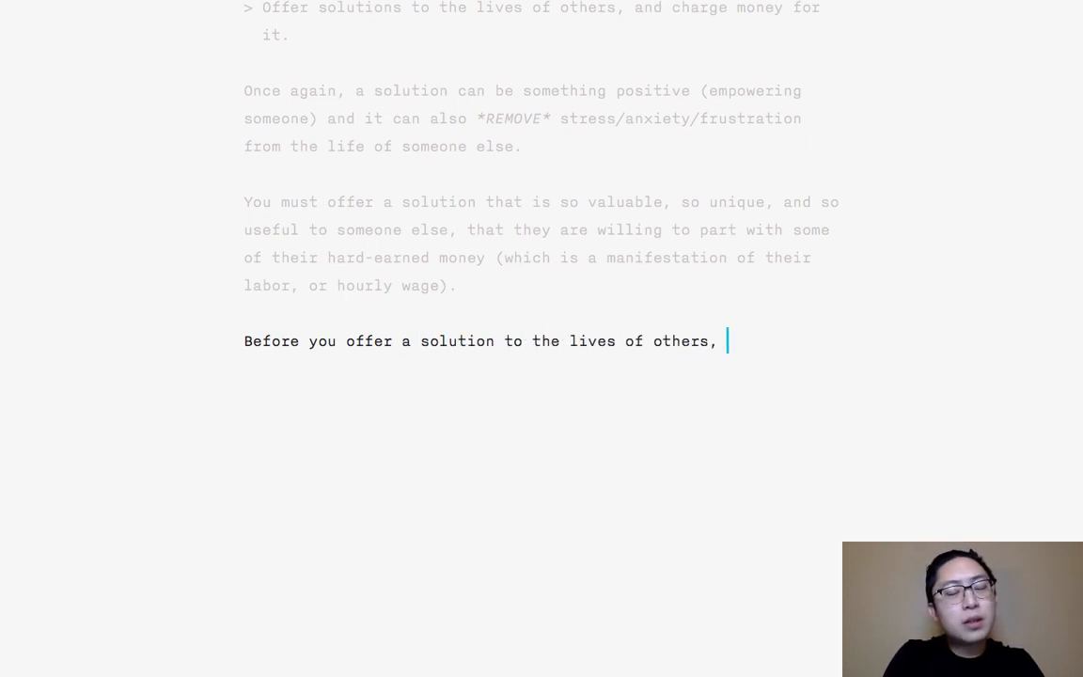
{"action": "type", "text": " ask yourself:"}
{"action": "key", "text": "Return"}
{"action": "key", "text": "Return"}
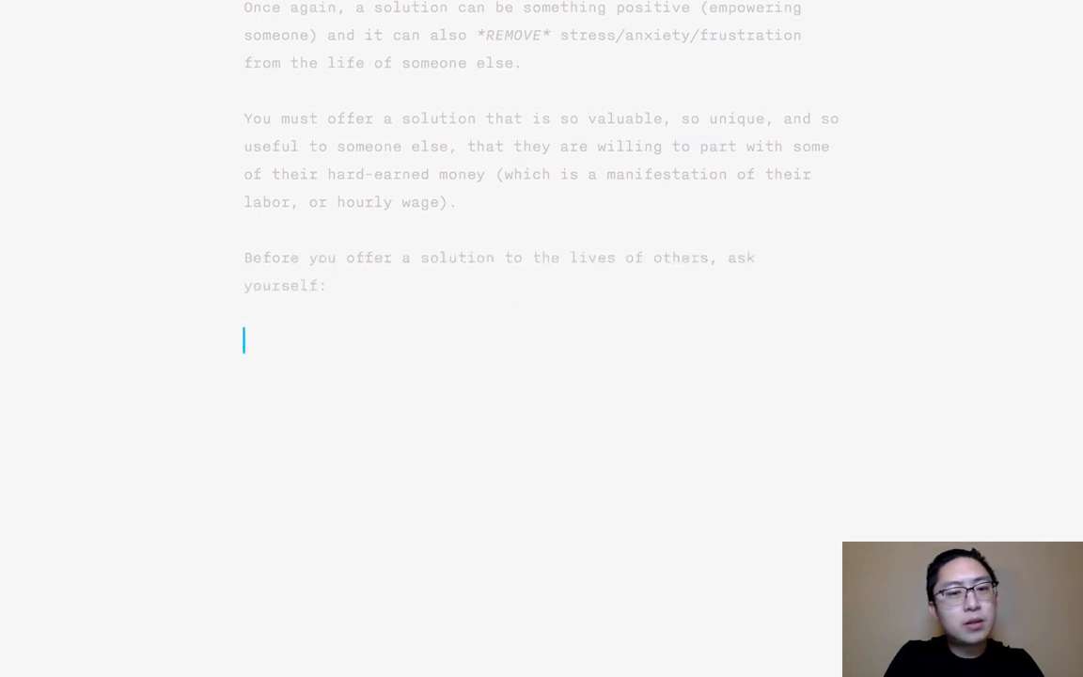
- Start a Markdown blockquote with "What things do I purchase in my everyday life which improves my life? Which services improve my"
{"action": "type", "text": "> What things"}
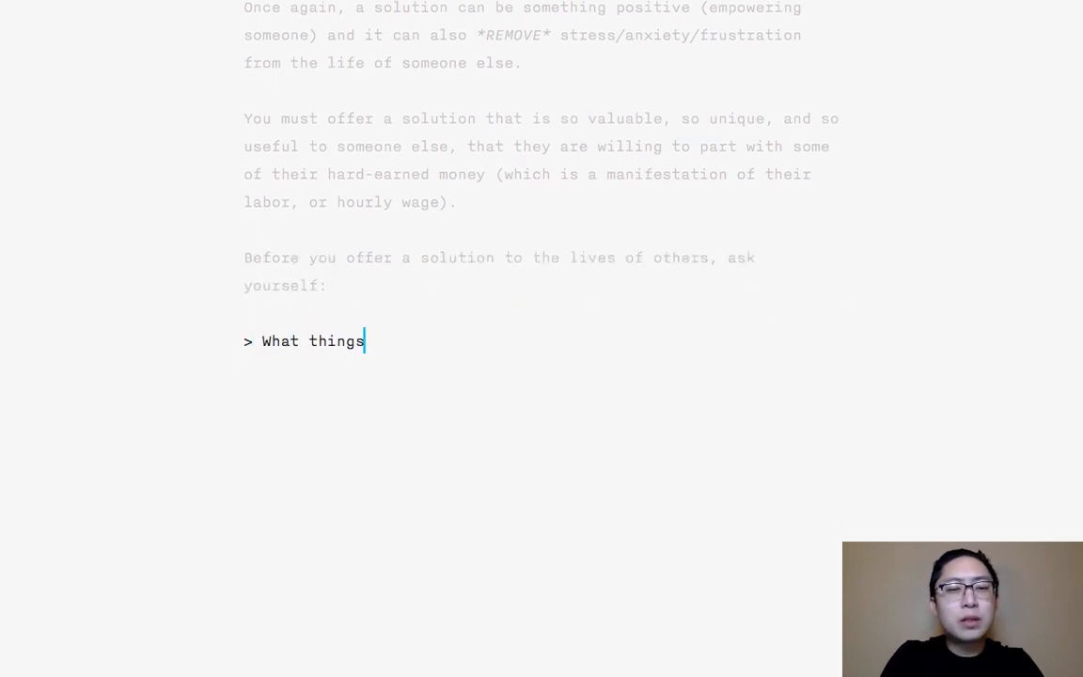
{"action": "type", "text": " do I purchase in my e"}
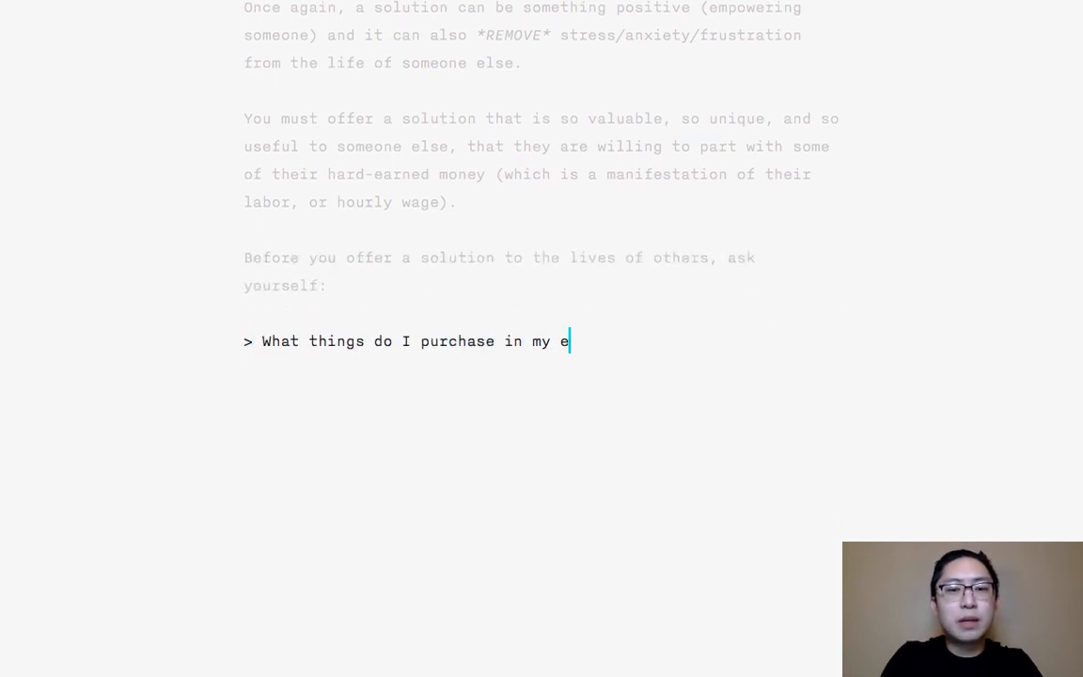
{"action": "type", "text": "veryday life which improves "}
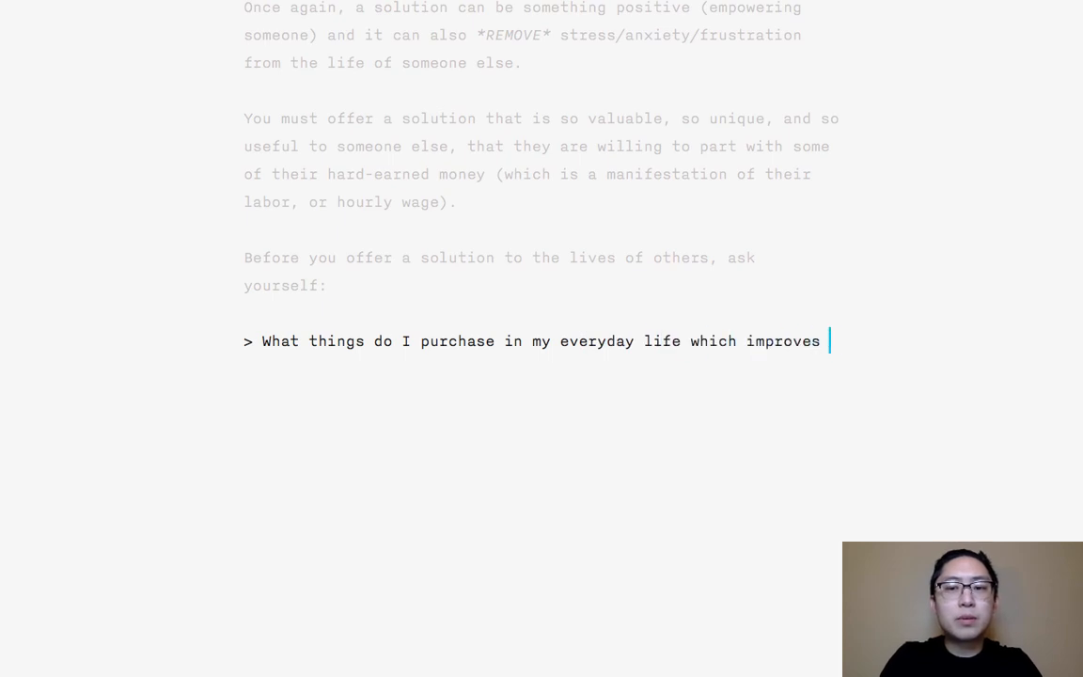
{"action": "type", "text": "my life? Which services"}
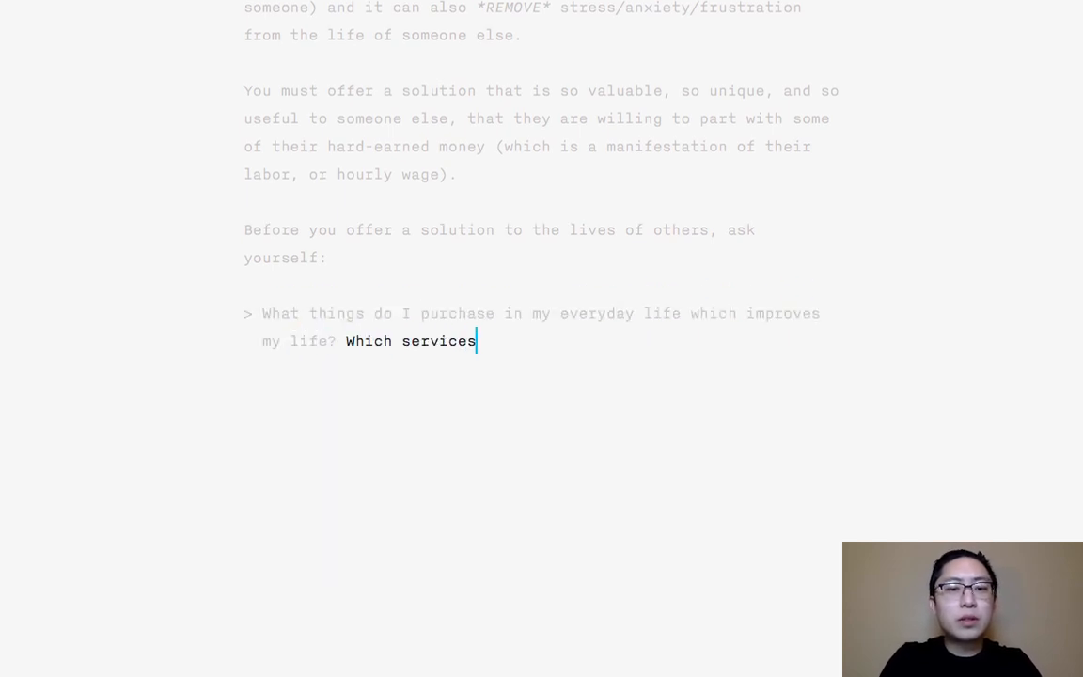
{"action": "type", "text": " improve my li"}
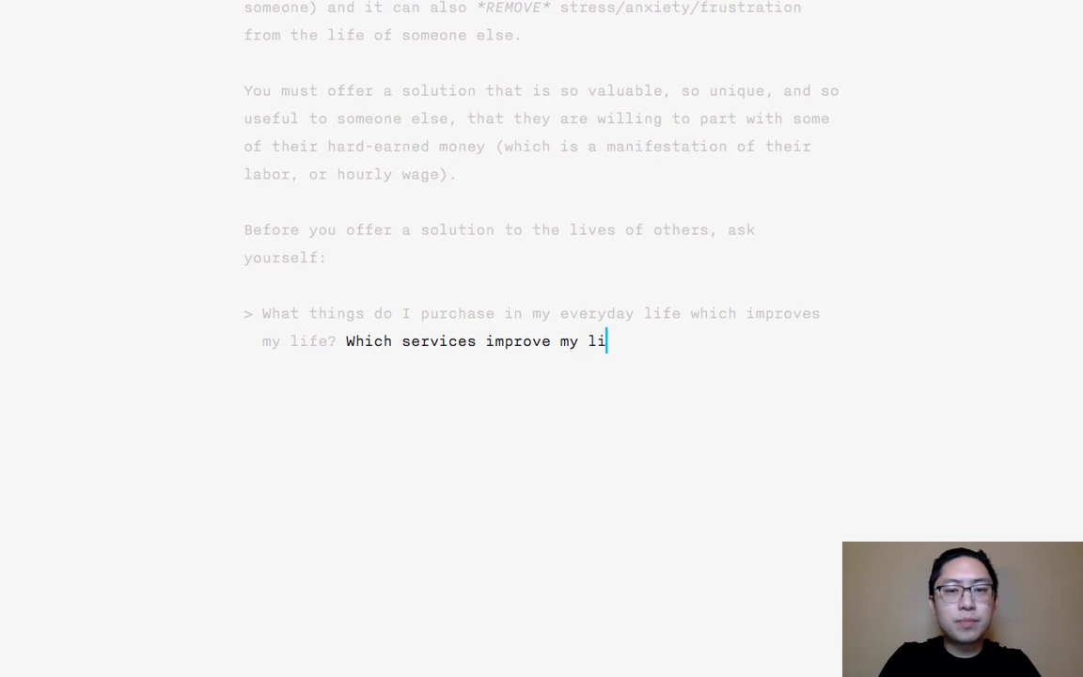
{"action": "type", "text": "fe? How can I offe"}
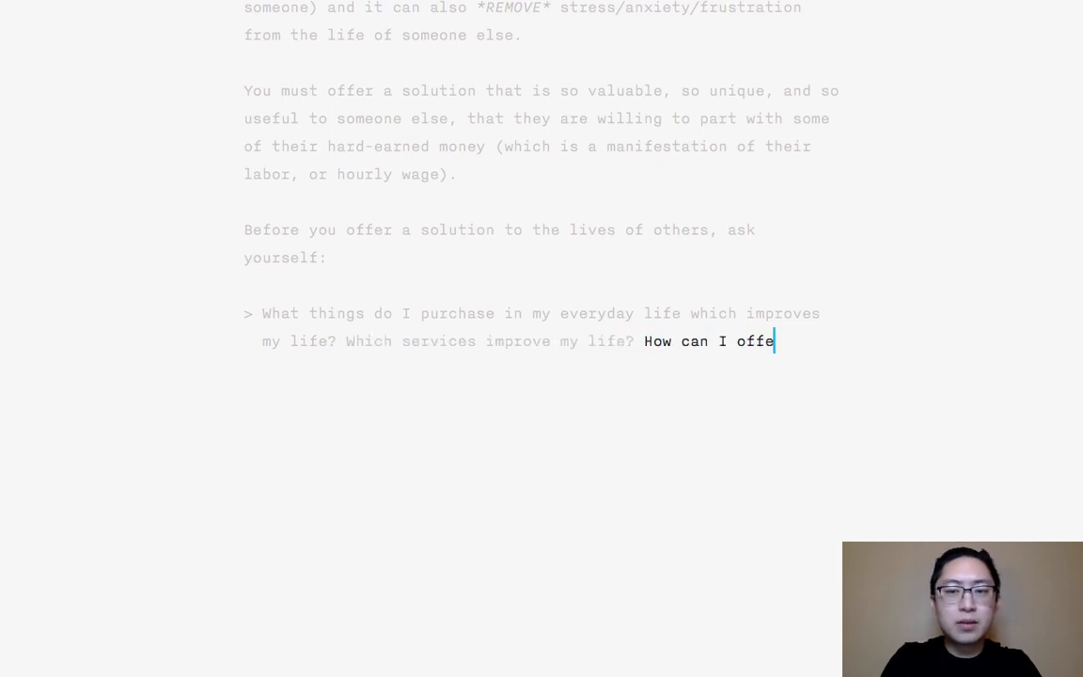
{"action": "type", "text": "r similar solutions"}
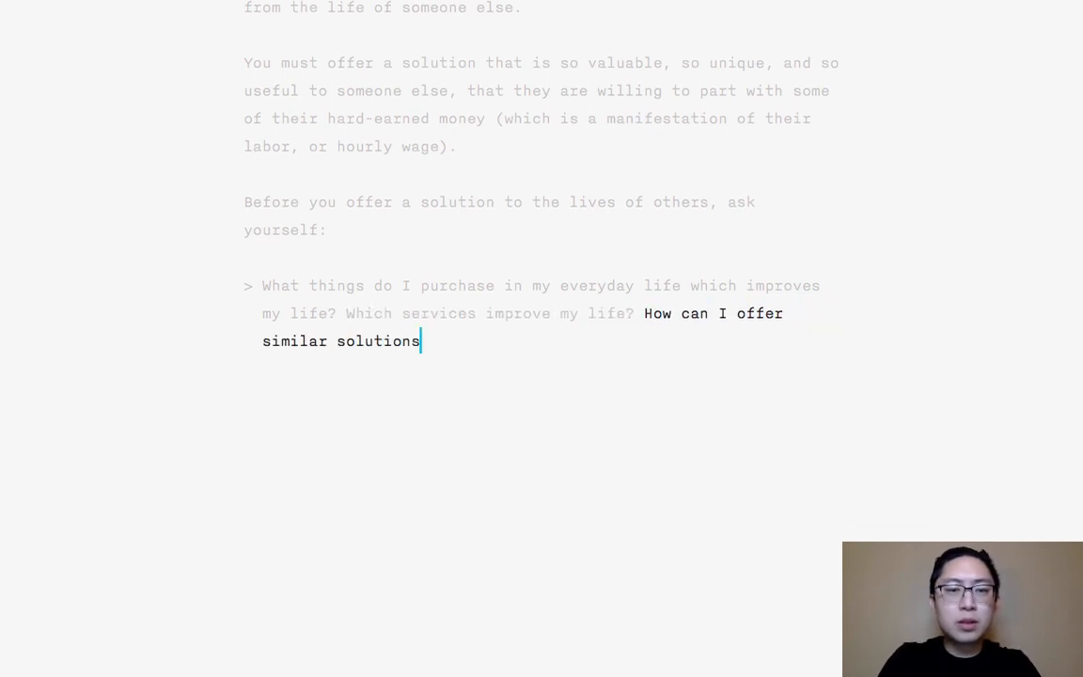
{"action": "type", "text": " to the lives of others?"}
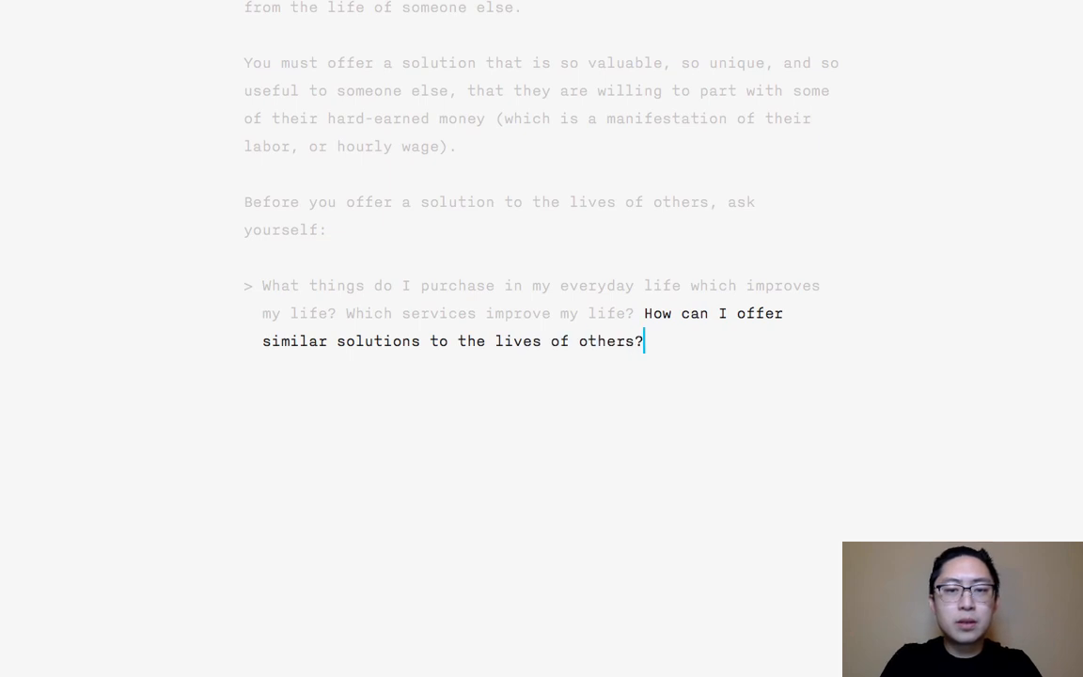
- Complete the blockquote with "life? How can I offer similar solutions to the lives of others?" and begin a new paragraph
{"action": "key", "text": "Return"}
{"action": "key", "text": "Return"}
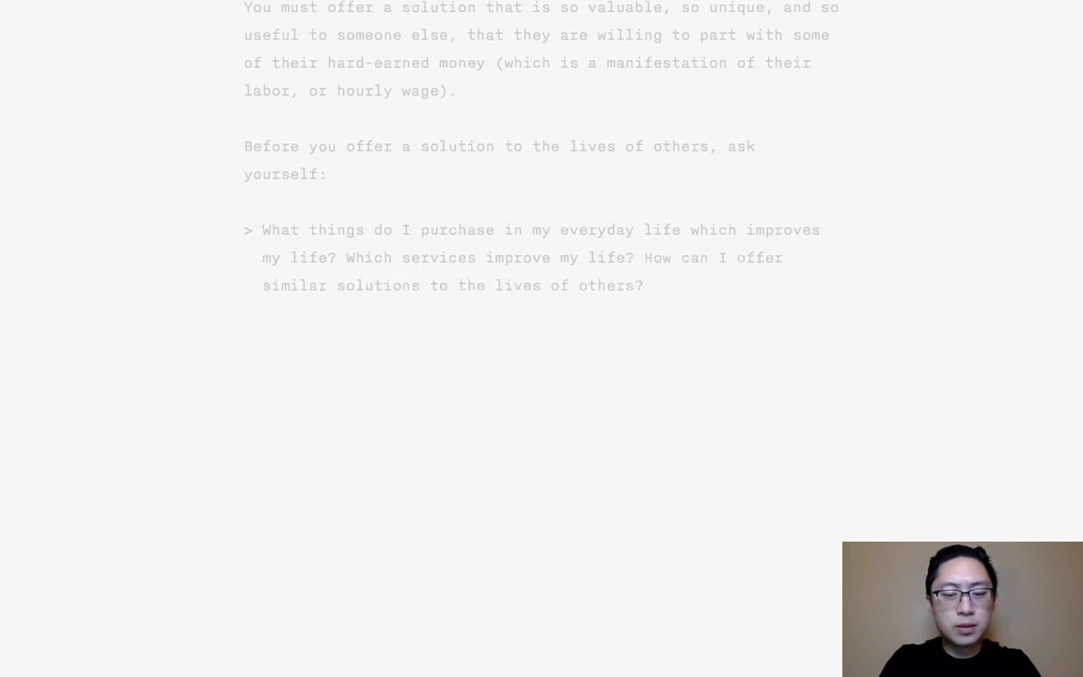
- Write "Then it is your job to describe why you're the best person to offer this solution to your customer," below the blockquote
{"action": "type", "text": "Then it is your job to "}
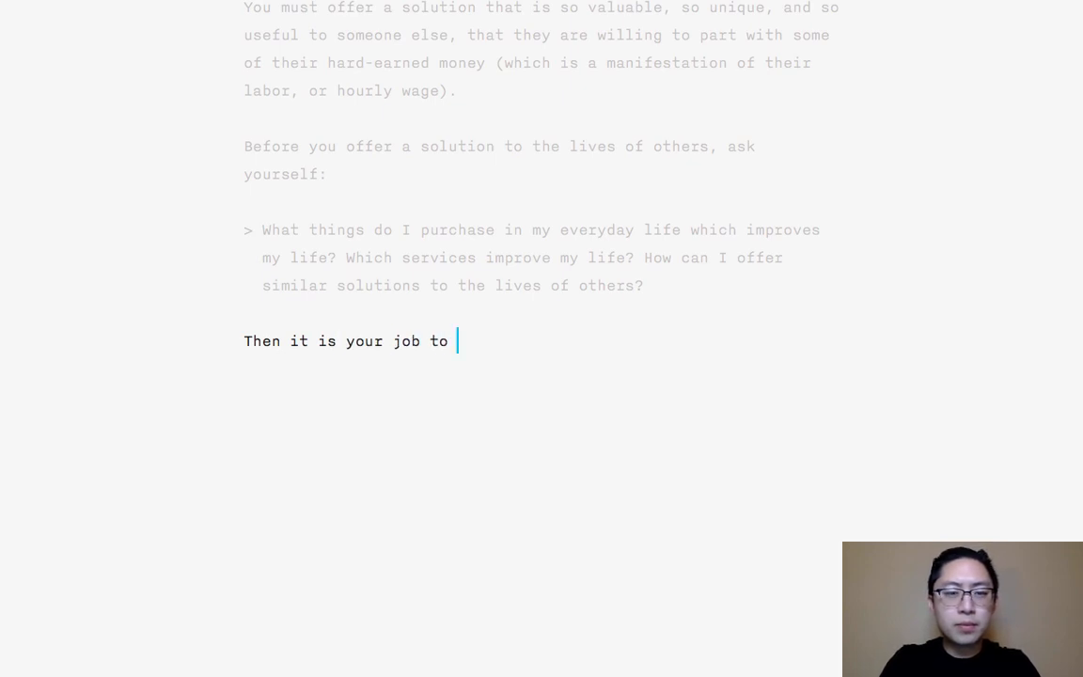
{"action": "type", "text": "best"}
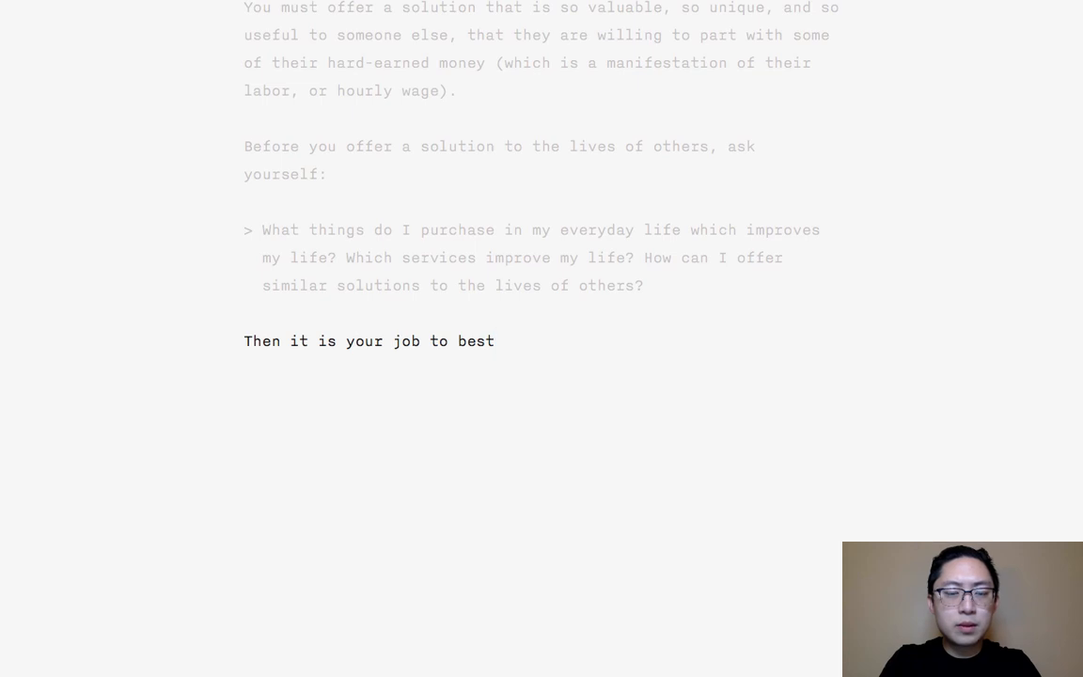
{"action": "key", "text": "BackSpace"}
{"action": "key", "text": "BackSpace"}
{"action": "key", "text": "BackSpace"}
{"action": "key", "text": "BackSpace"}
{"action": "type", "text": "des"}
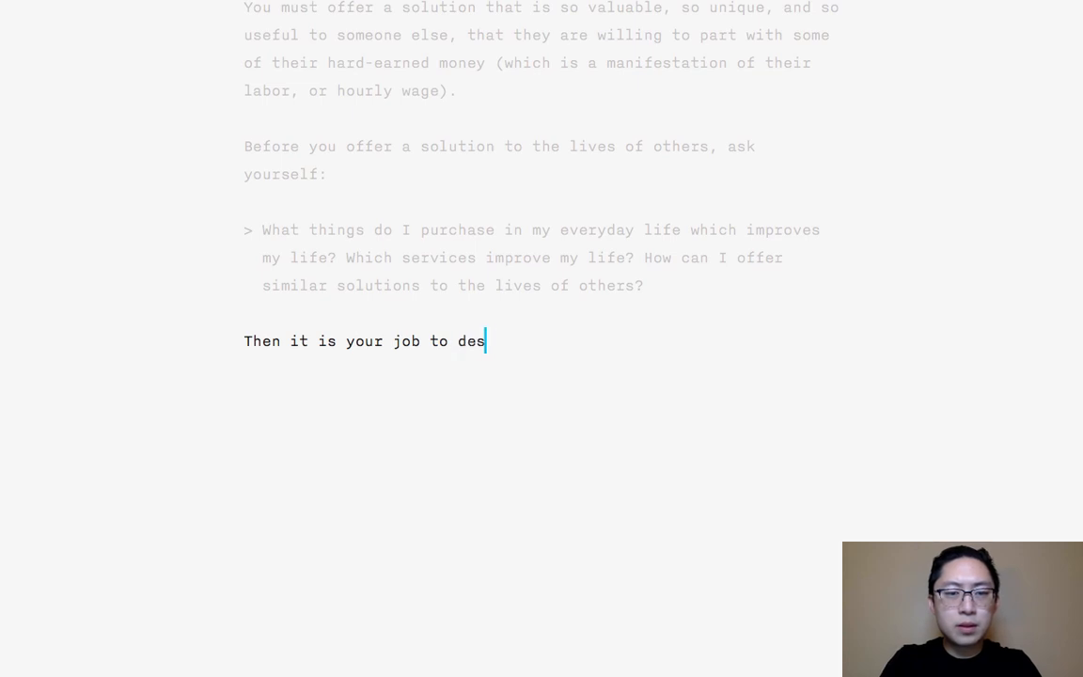
{"action": "type", "text": "cribe why you're the "}
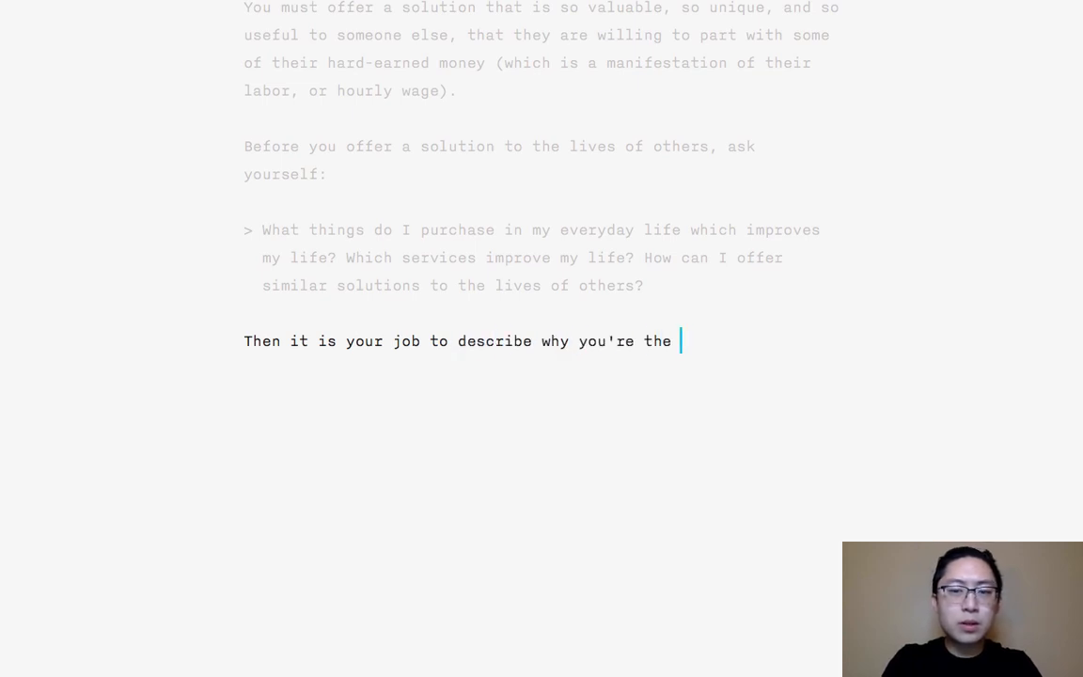
{"action": "type", "text": "best person to offer thi"}
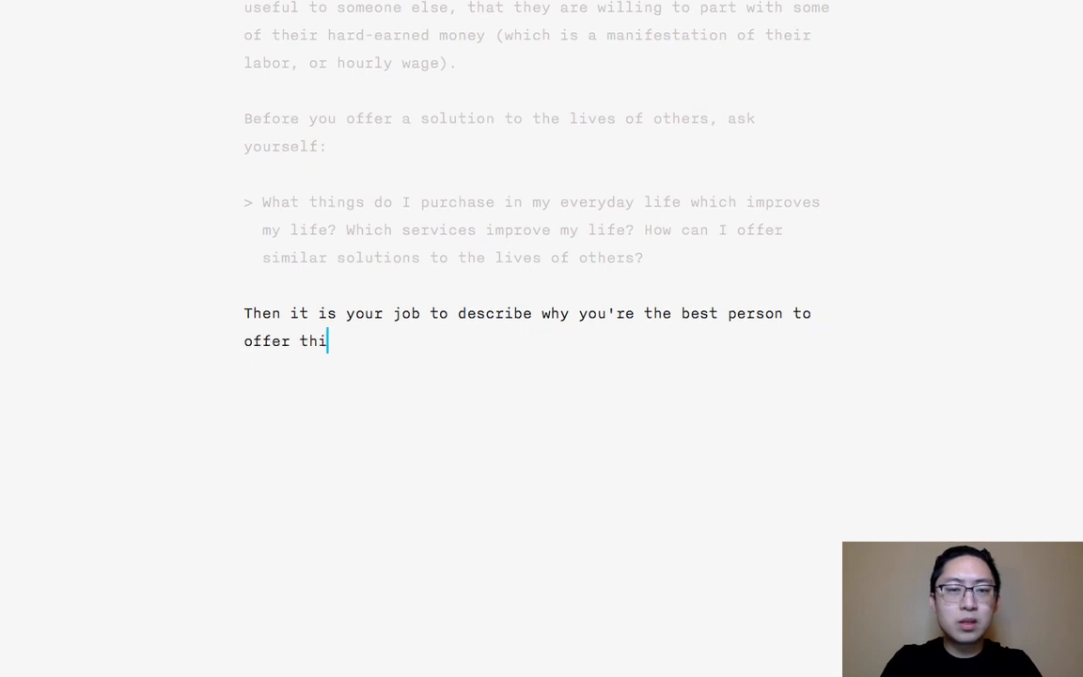
{"action": "type", "text": "s solution to your "}
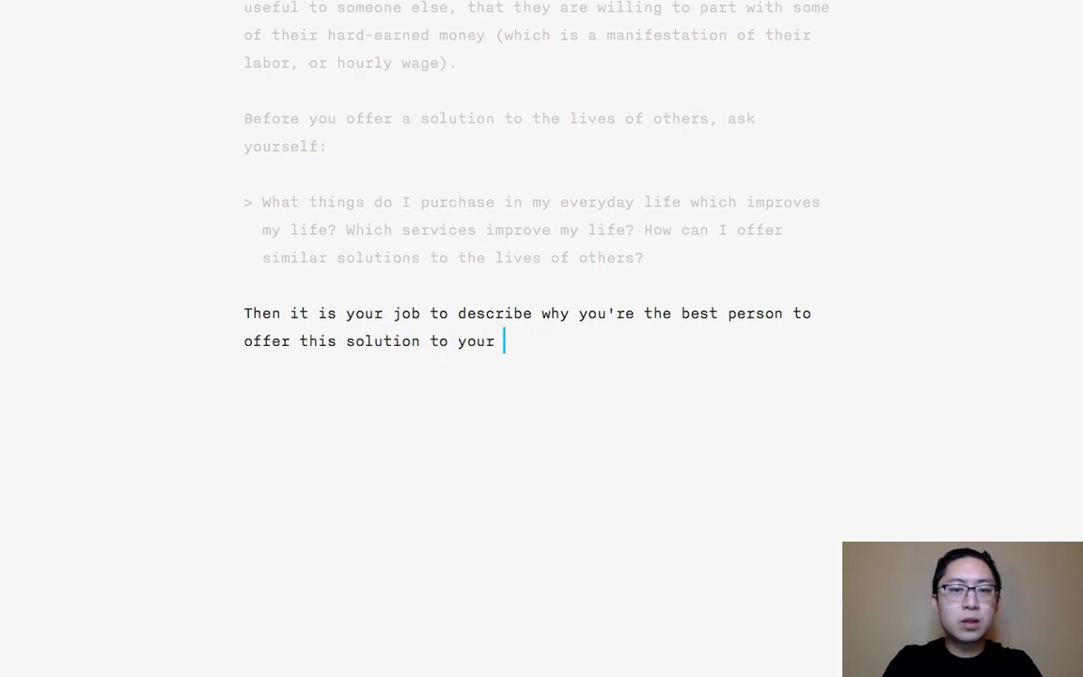
{"action": "type", "text": "customer,"}
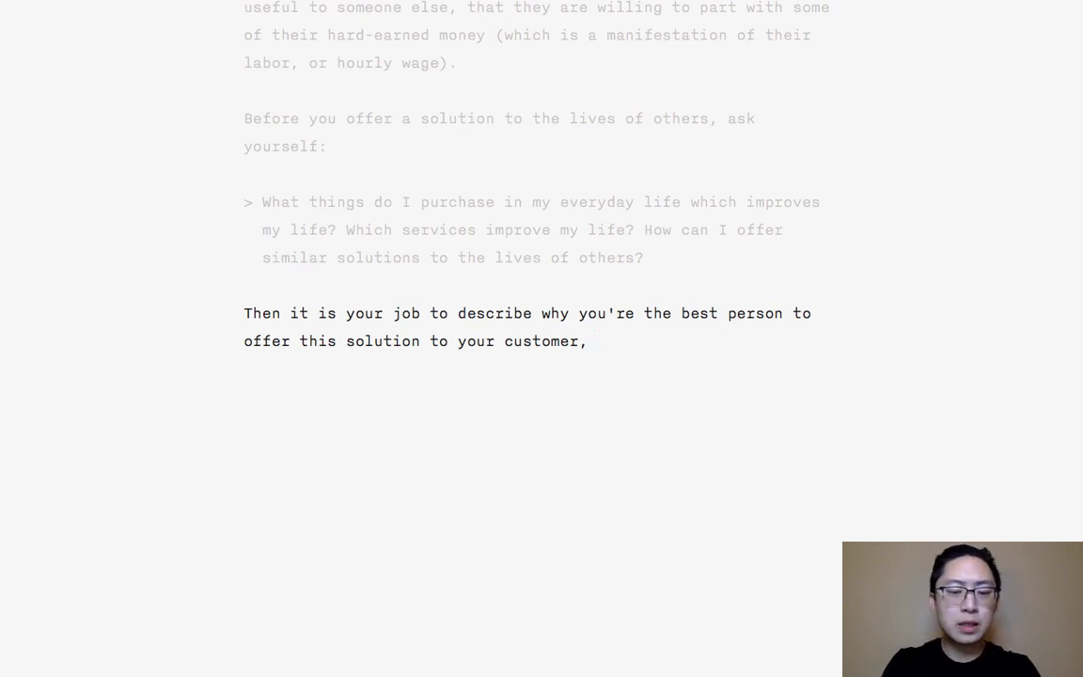
{"action": "type", "text": " and you must"}
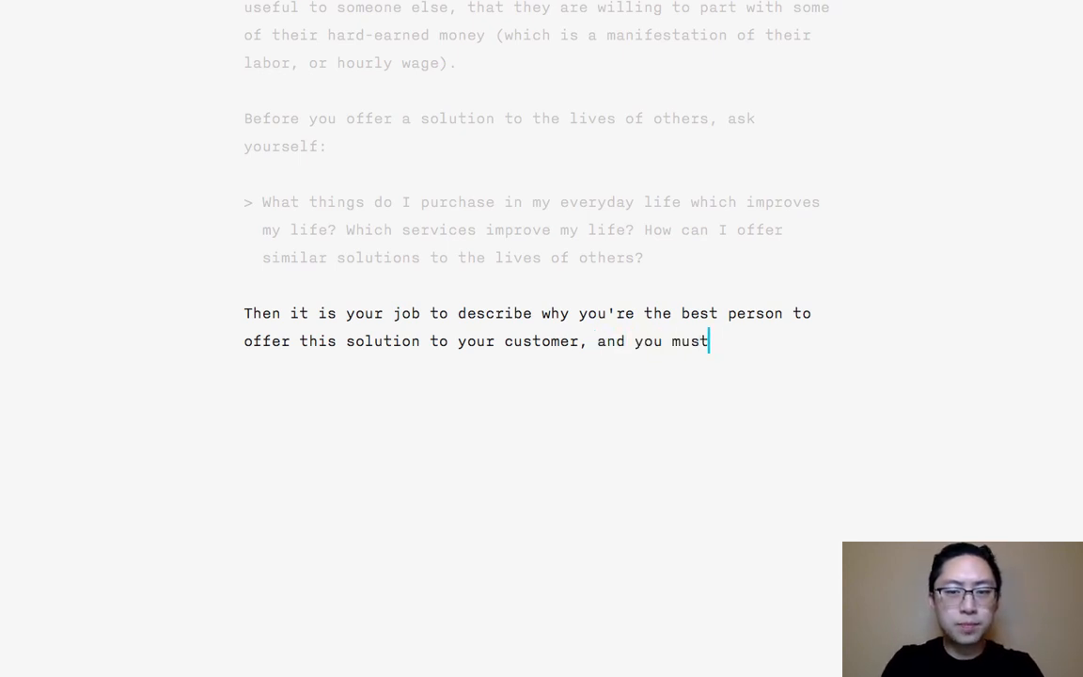
{"action": "type", "text": " emphasize the VALUE"}
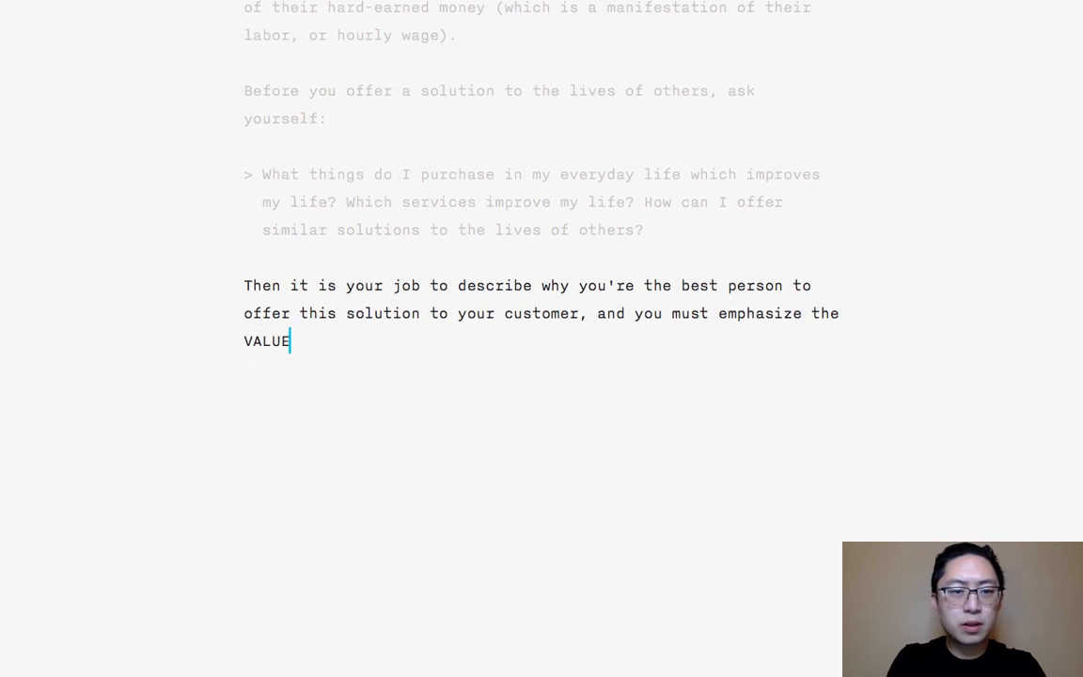
{"action": "type", "text": "/BENEFITS"}
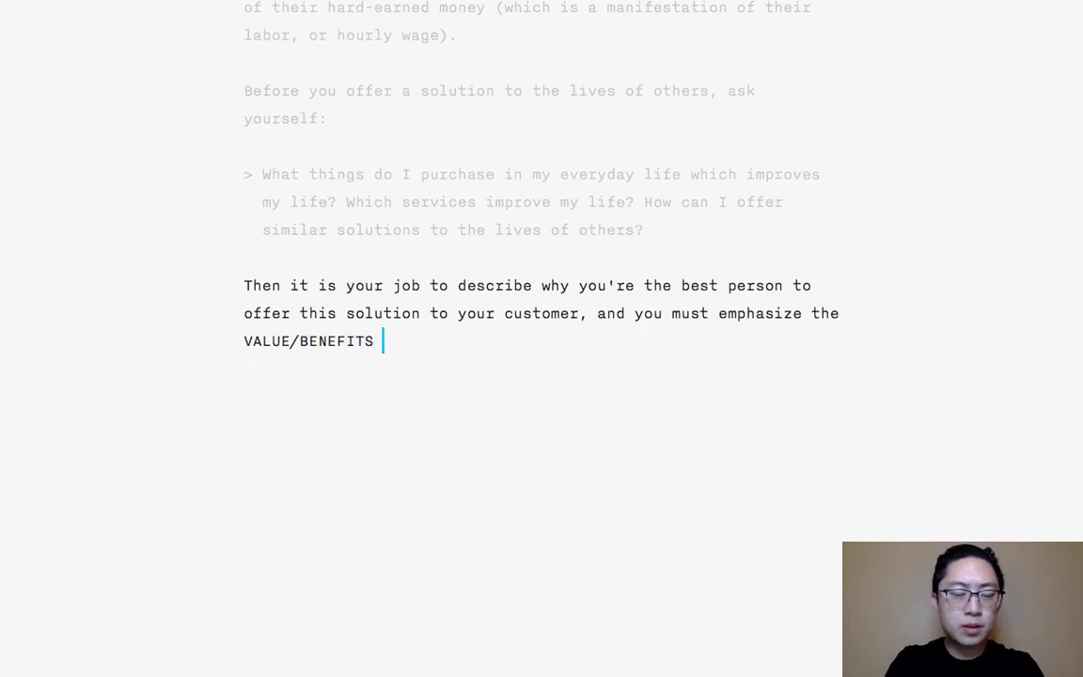
{"action": "type", "text": " you will "}
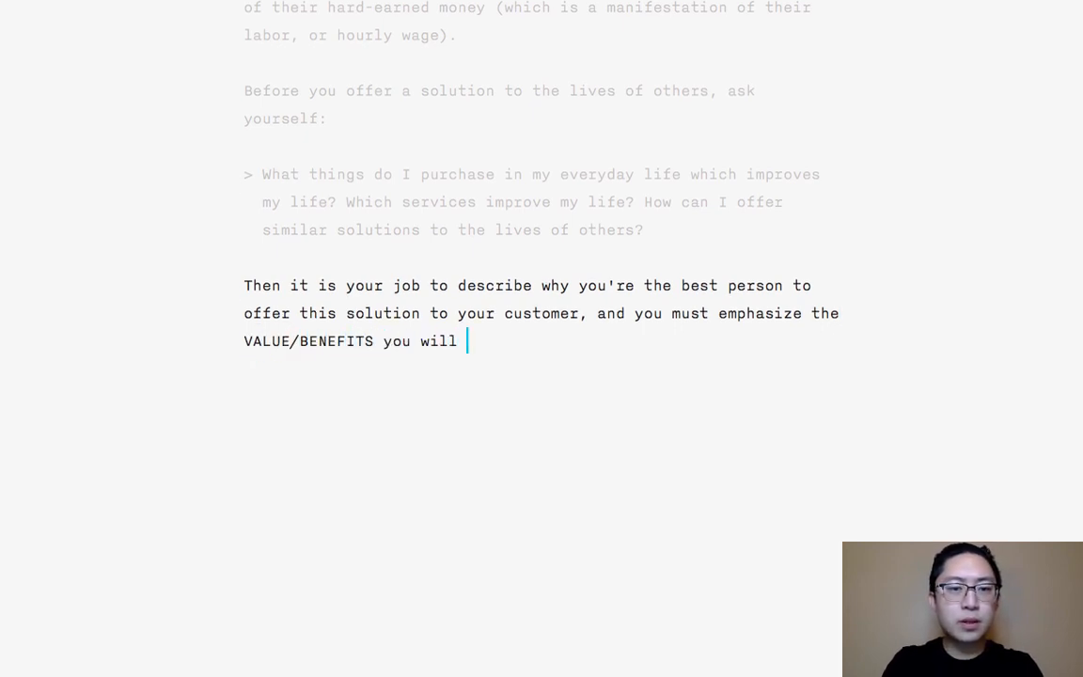
{"action": "type", "text": "give t"}
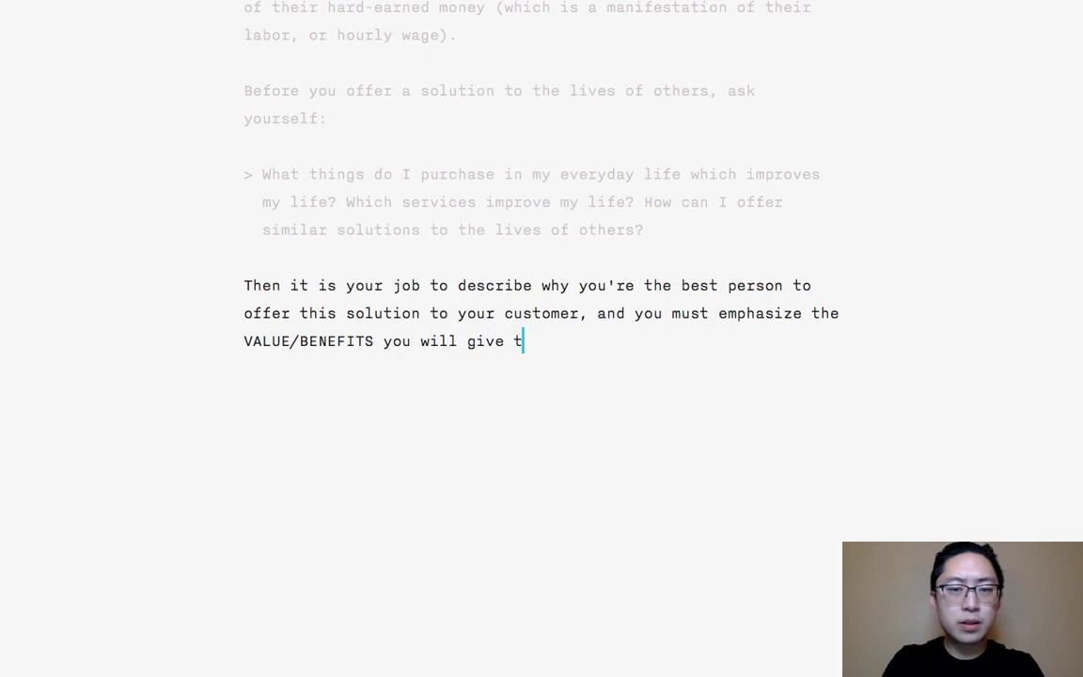
{"action": "type", "text": "o them. Becau"}
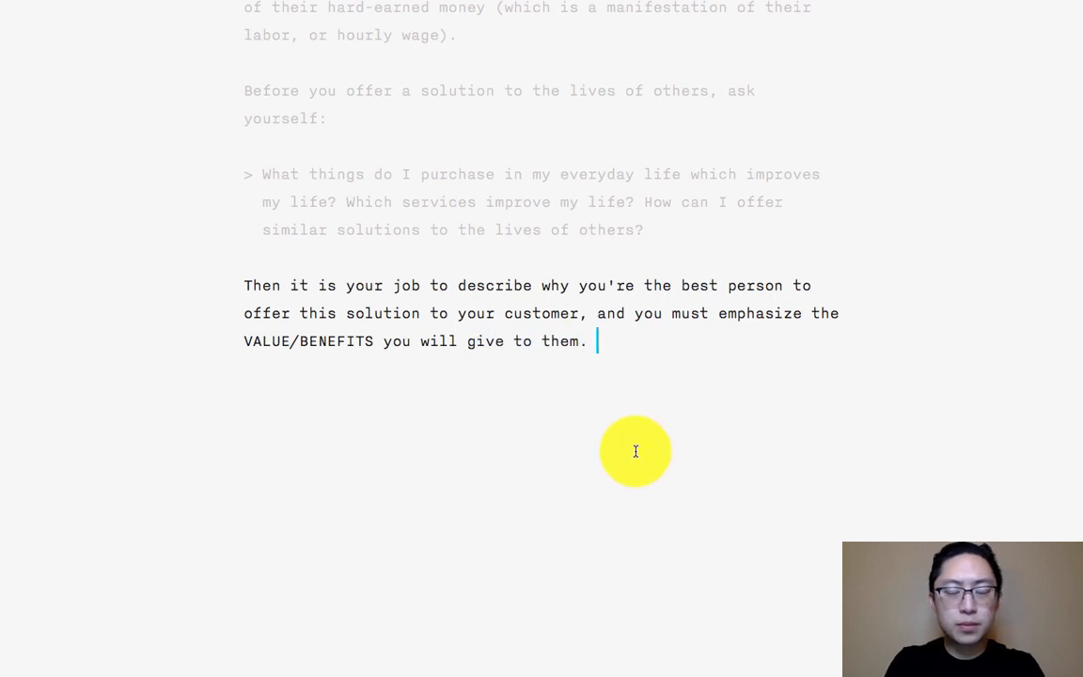
{"action": "type", "text": "se once again,"}
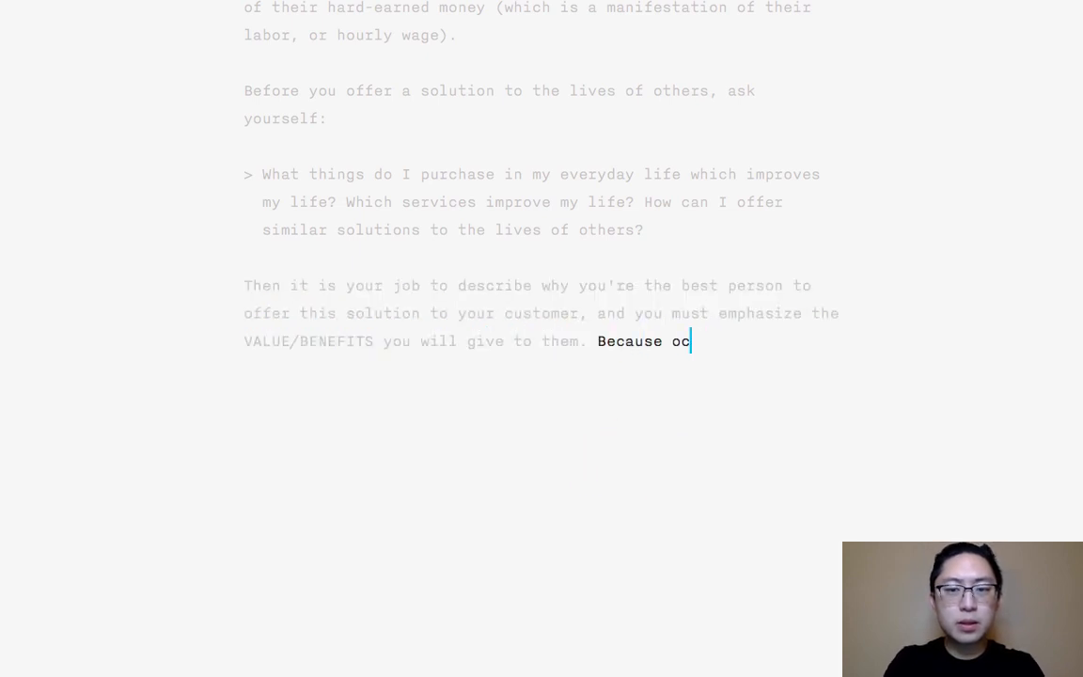
{"action": "type", "text": " your job"}
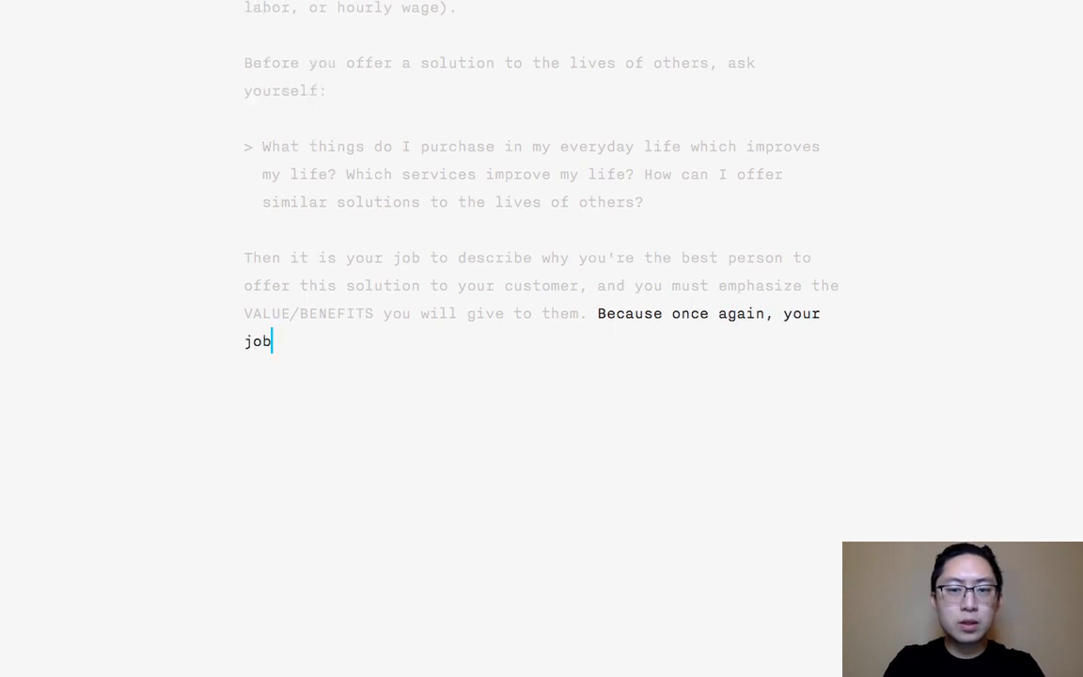
{"action": "type", "text": " is to deliver happiness t"}
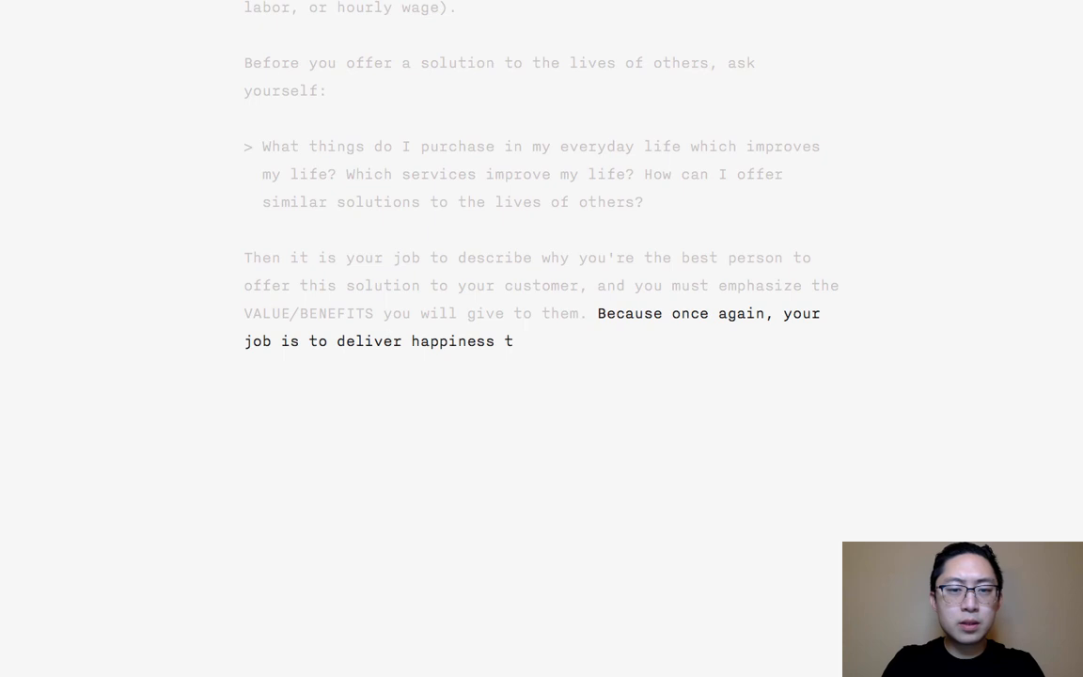
{"action": "type", "text": "o your customer/con"}
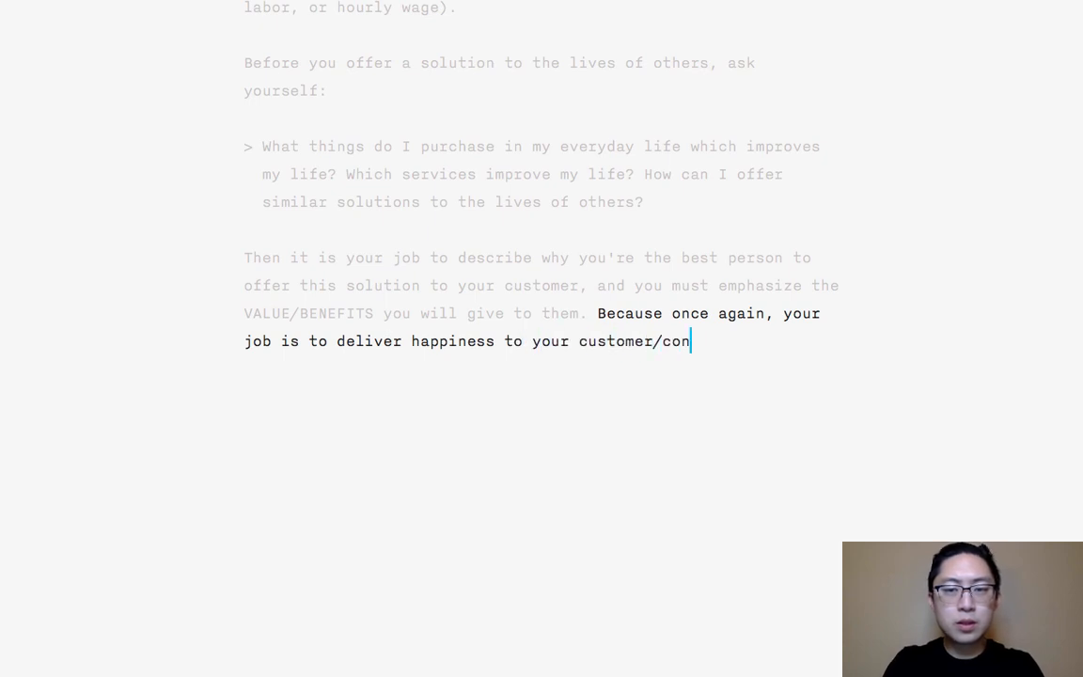
{"action": "type", "text": "sumer, an"}
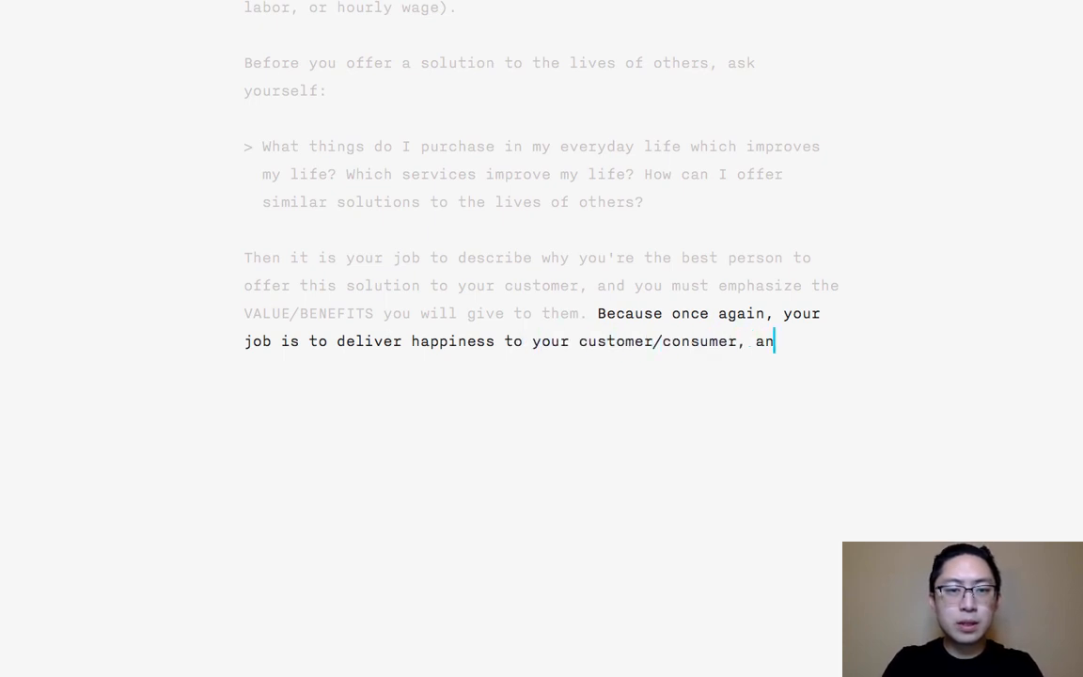
{"action": "type", "text": "d to IMPROVE thei"}
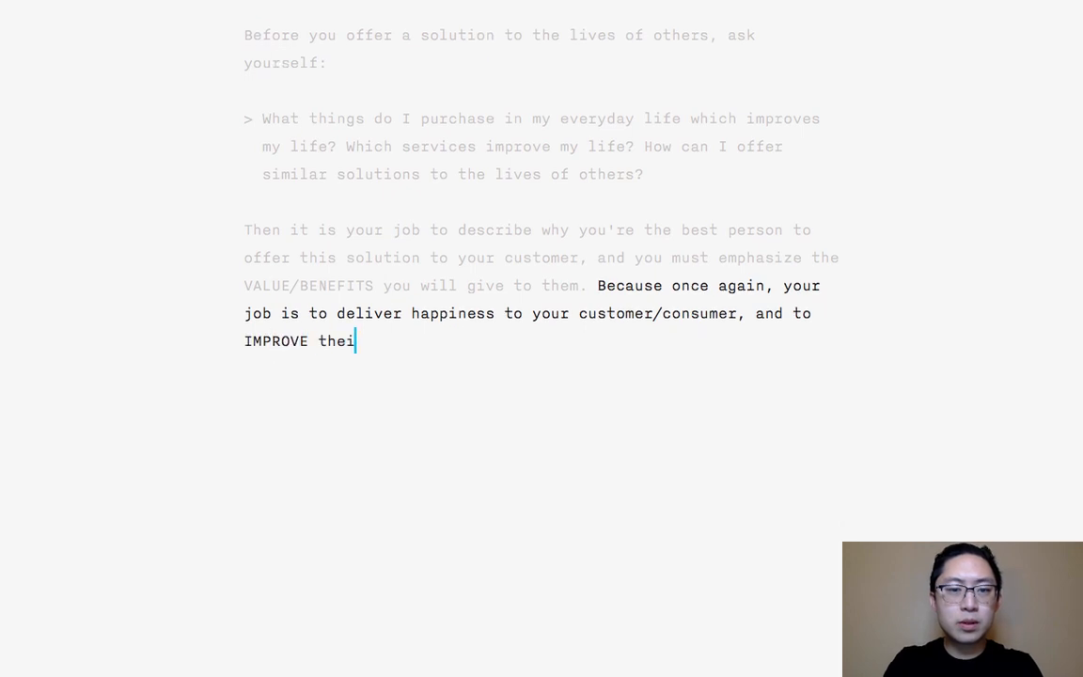
{"action": "type", "text": "r lives."}
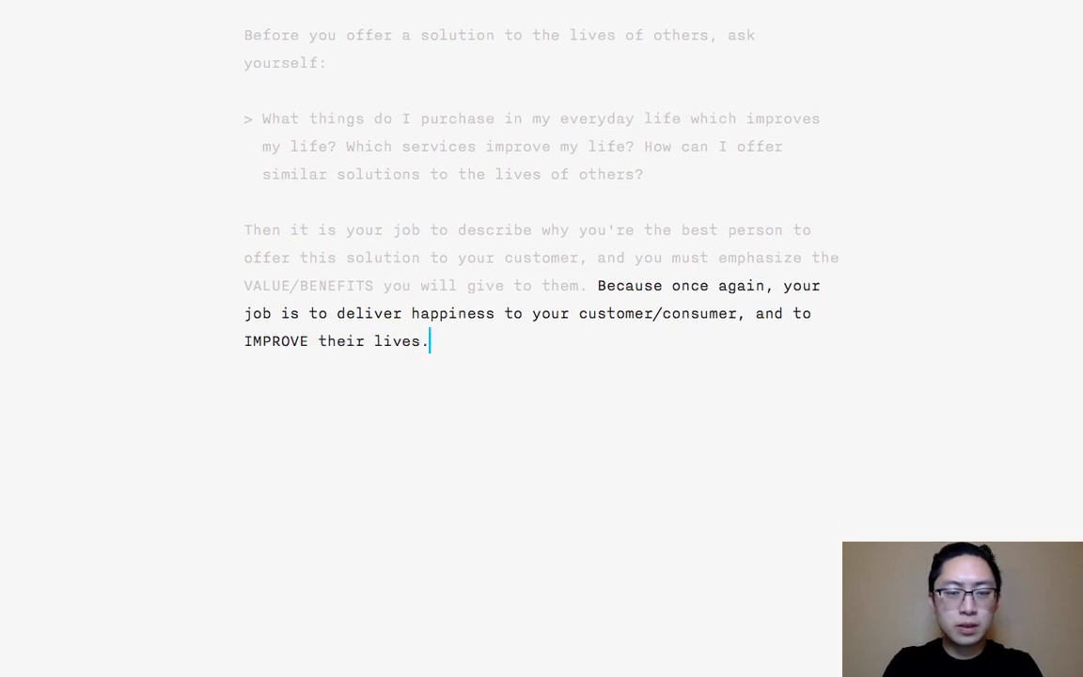
- Add "Because once again, your job is to deliver happiness to your customer/consumer, and to IMPROVE their lives." and begin a new paragraph
{"action": "key", "text": "Return"}
{"action": "key", "text": "Return"}
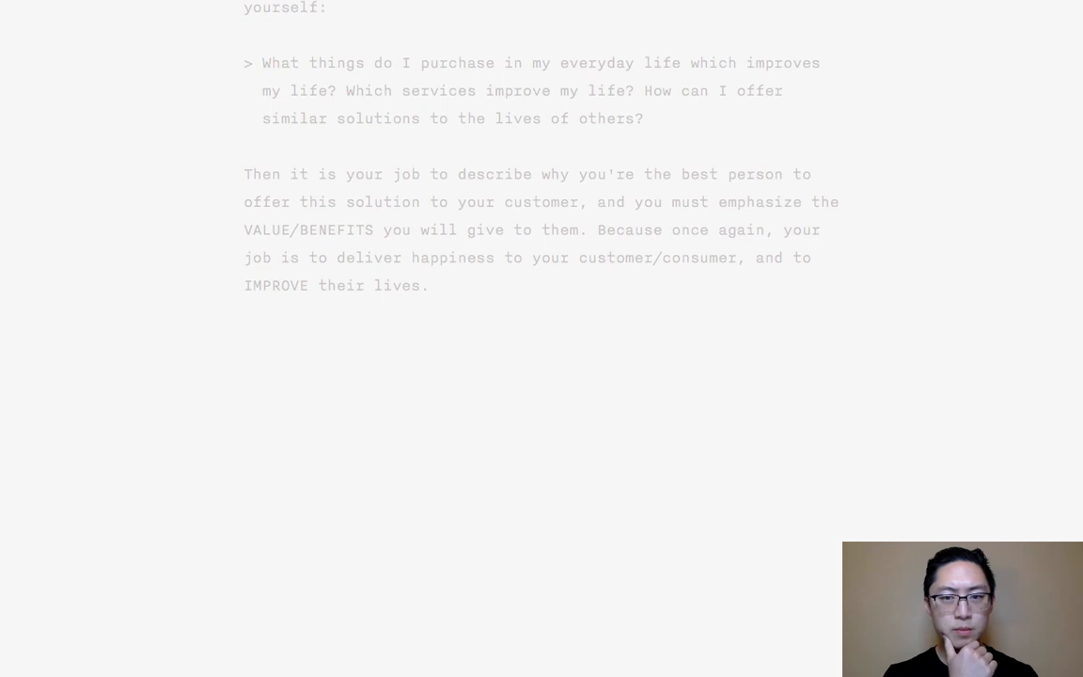
- Write the lead-in line "Some ideas as a photography entrepreneur in terms of products/serivces:"
{"action": "type", "text": "ome i"}
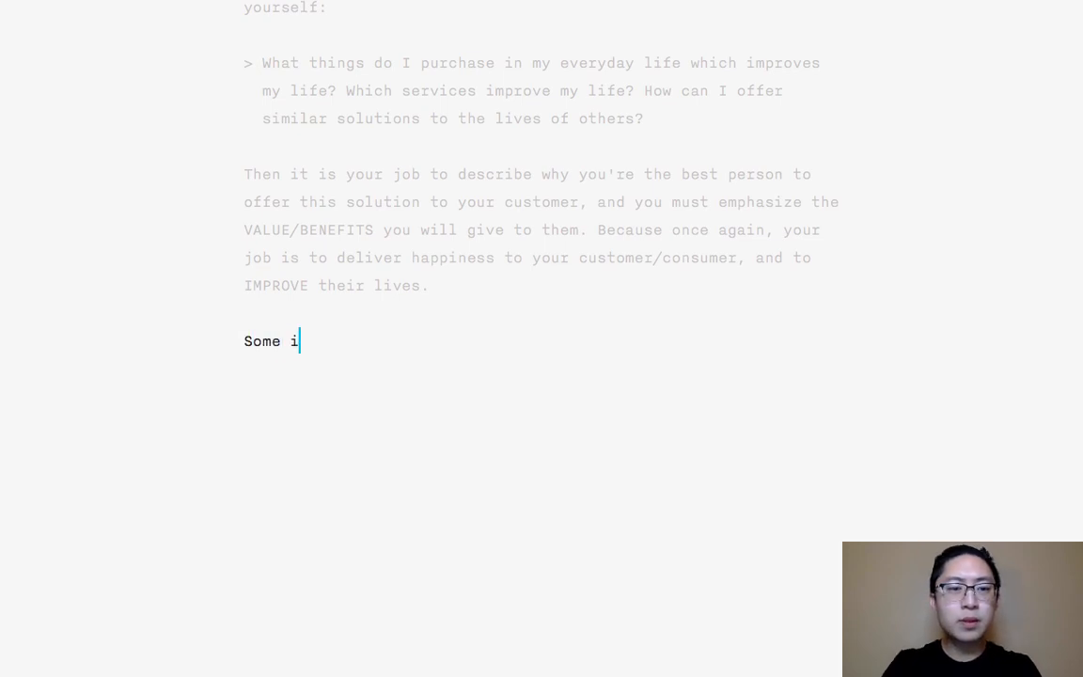
{"action": "type", "text": "deas as a photograp"}
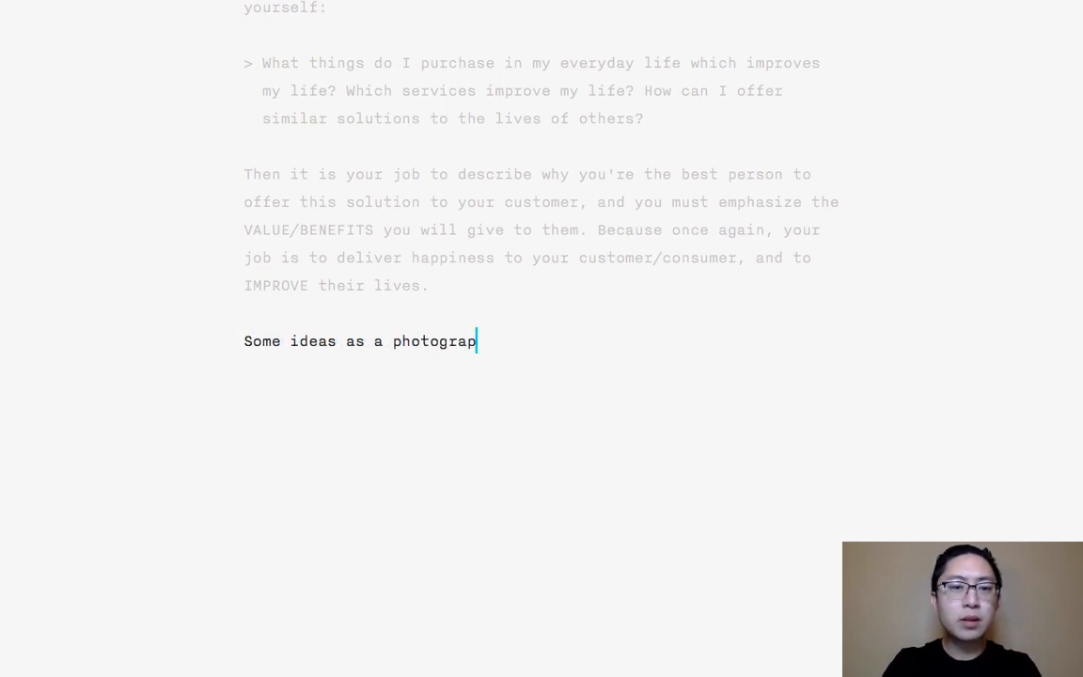
{"action": "type", "text": "hy entrepreneur in trepreneur t"}
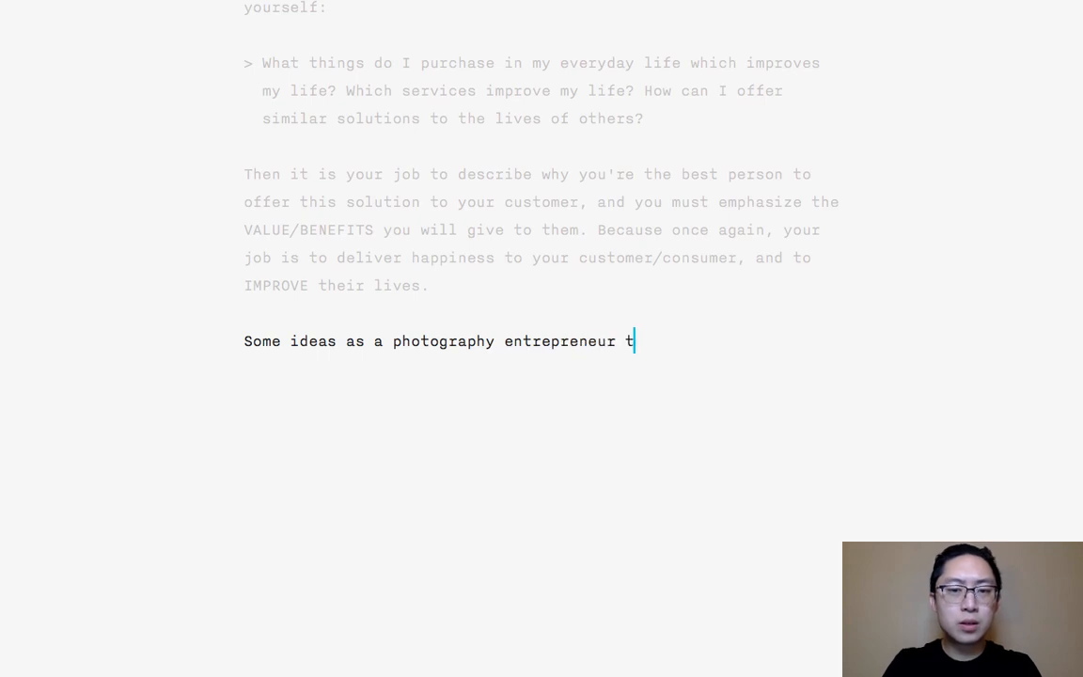
{"action": "key", "text": "BackSpace"}
{"action": "type", "text": "in terms of pr"}
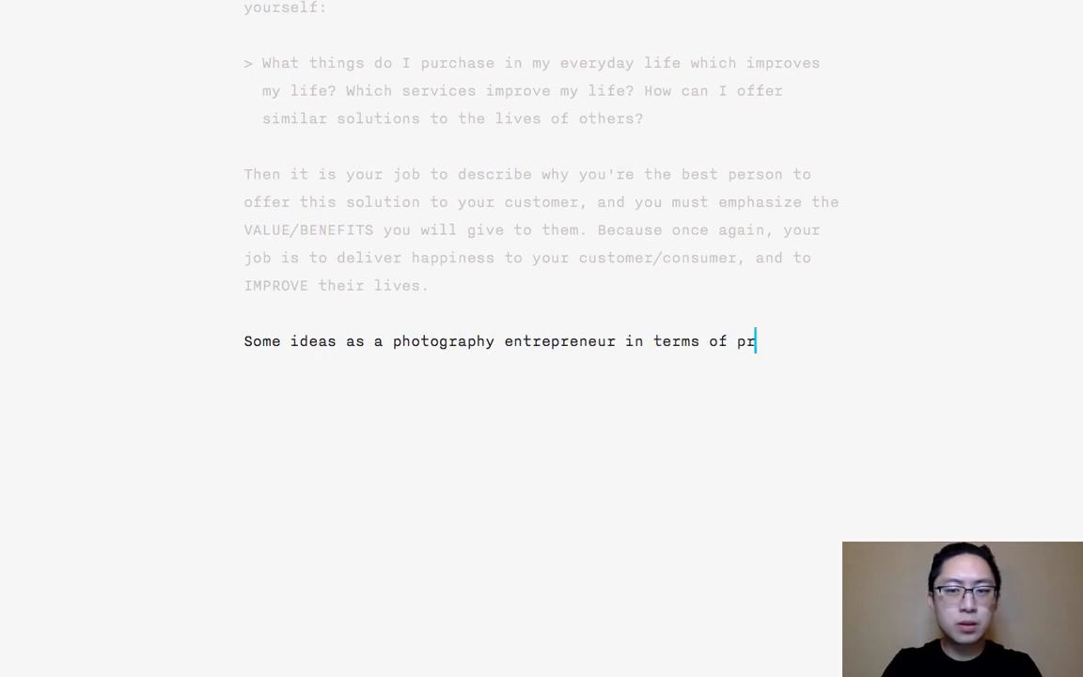
{"action": "type", "text": "oductsser"}
{"action": "key", "text": "BackSpace"}
{"action": "key", "text": "BackSpace"}
{"action": "type", "text": "/"}
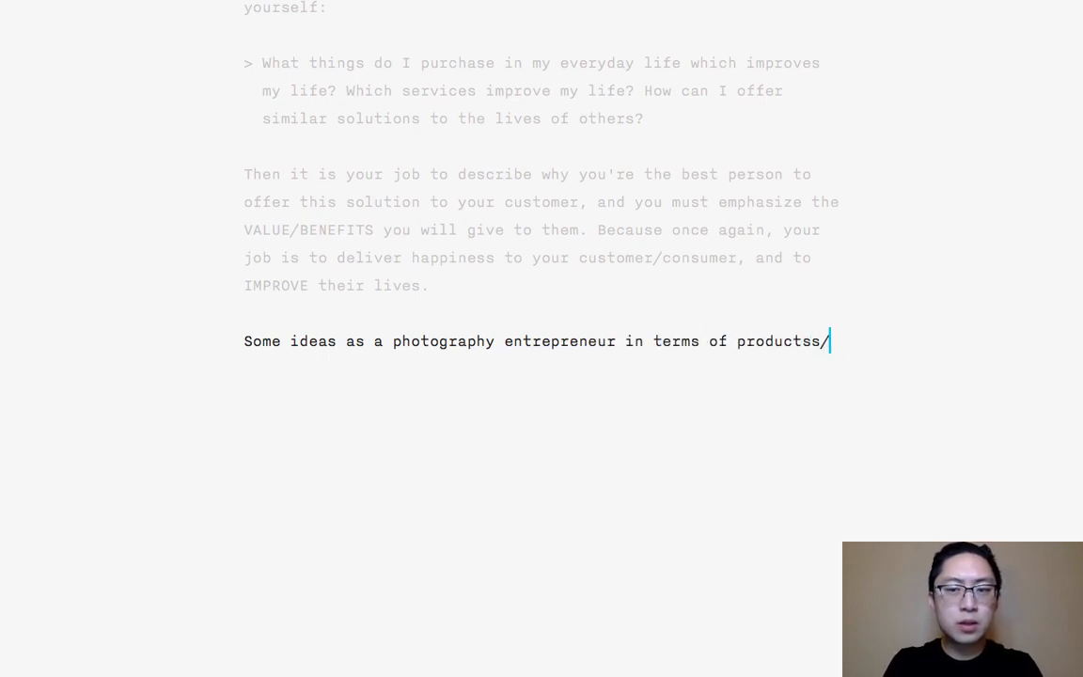
{"action": "key", "text": "BackSpace"}
{"action": "key", "text": "BackSpace"}
{"action": "type", "text": "/serivces:"}
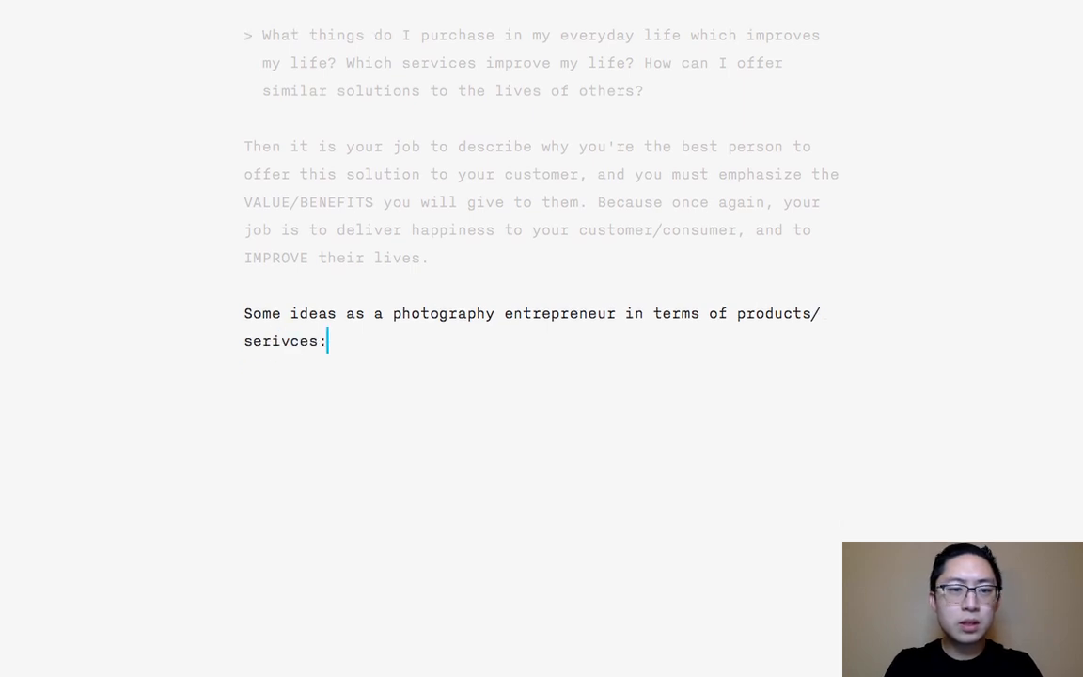
- Insert the level-two Markdown heading "Photography Entrepreneurship Ideas" above the "Some ideas" lead-in line
{"action": "key", "text": "Up"}
{"action": "key", "text": "Up"}
{"action": "key", "text": "Up"}
{"action": "key", "text": "End"}
{"action": "key", "text": "Return"}
{"action": "key", "text": "Return"}
{"action": "type", "text": "## "}
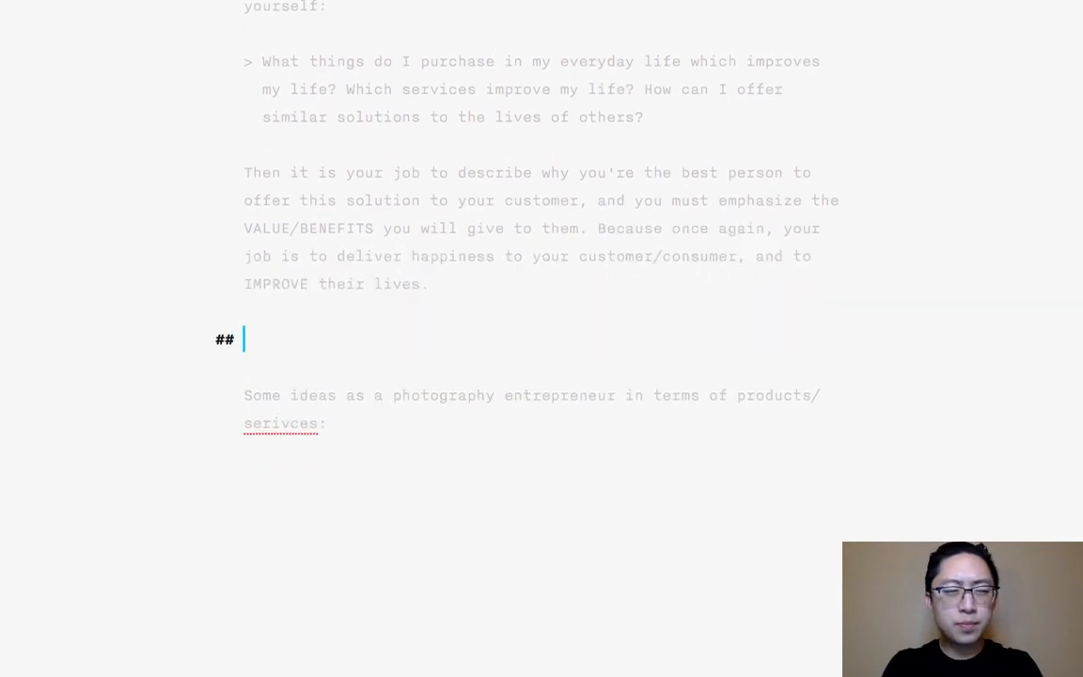
{"action": "type", "text": "Photograph"}
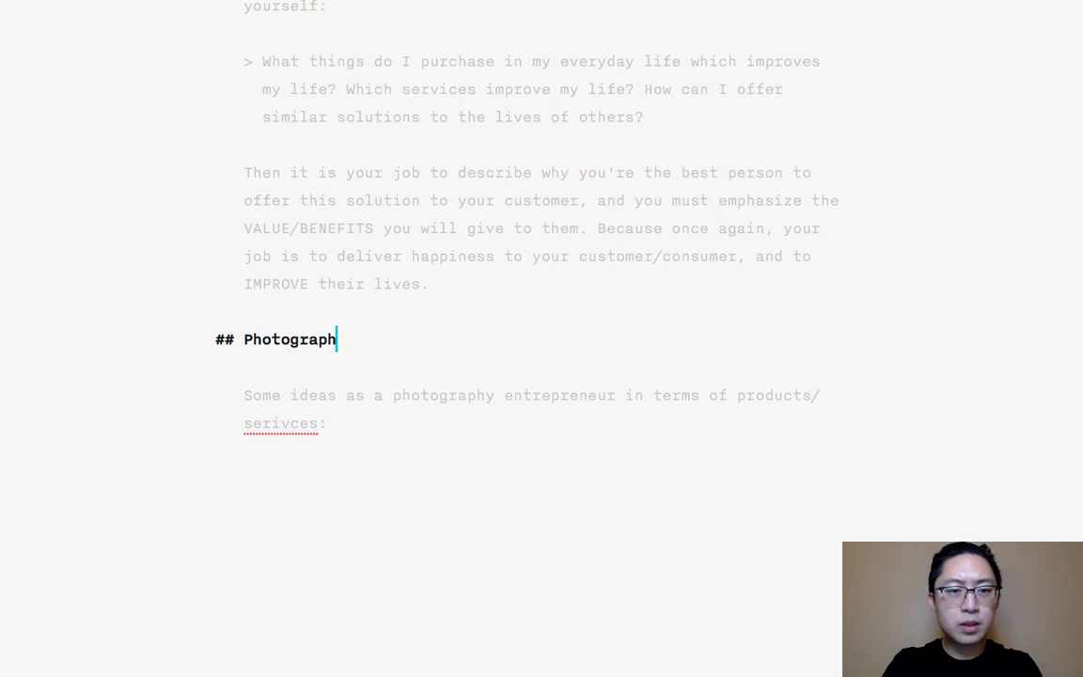
{"action": "type", "text": "y Entrepreneurship Ideas"}
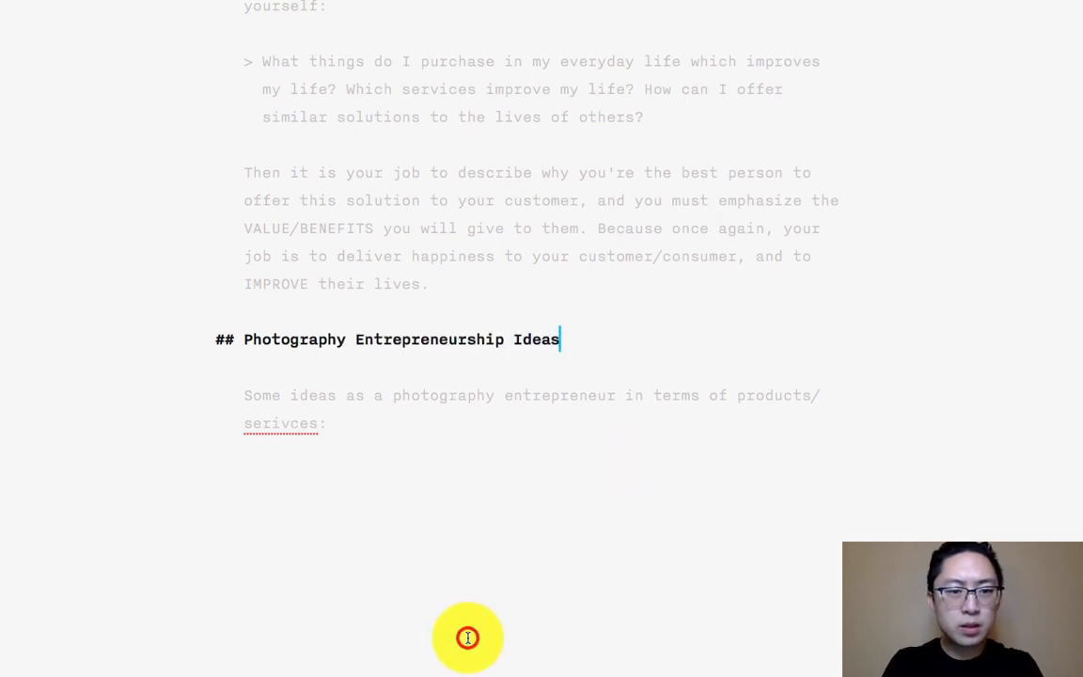
- Correct the misspelled word "serivces" in the lead-in line to the suggested spelling "services"
{"action": "left_click", "coordinate": [352, 414]}
{"action": "right_click", "coordinate": [318, 343]}
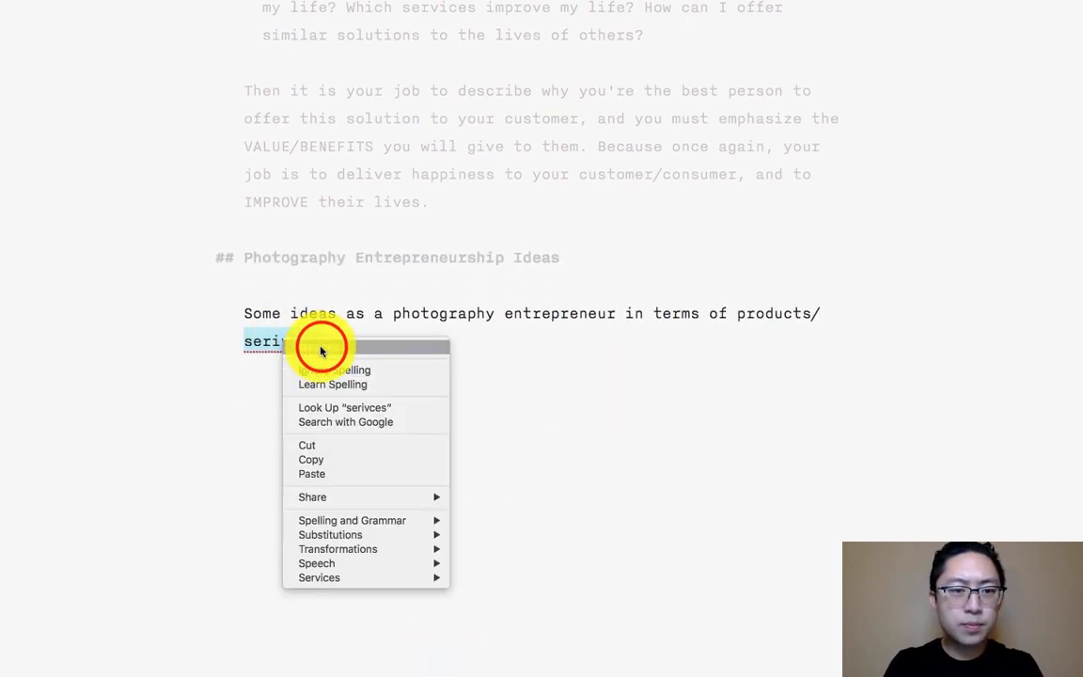
{"action": "left_click", "coordinate": [314, 347]}
- Start a numbered list with the item "Inspiration/motivation/education to empower photographers to make more meaningful photos of their everyday life"
{"action": "key", "text": "Return"}
{"action": "key", "text": "Return"}
{"action": "type", "text": "1. "}
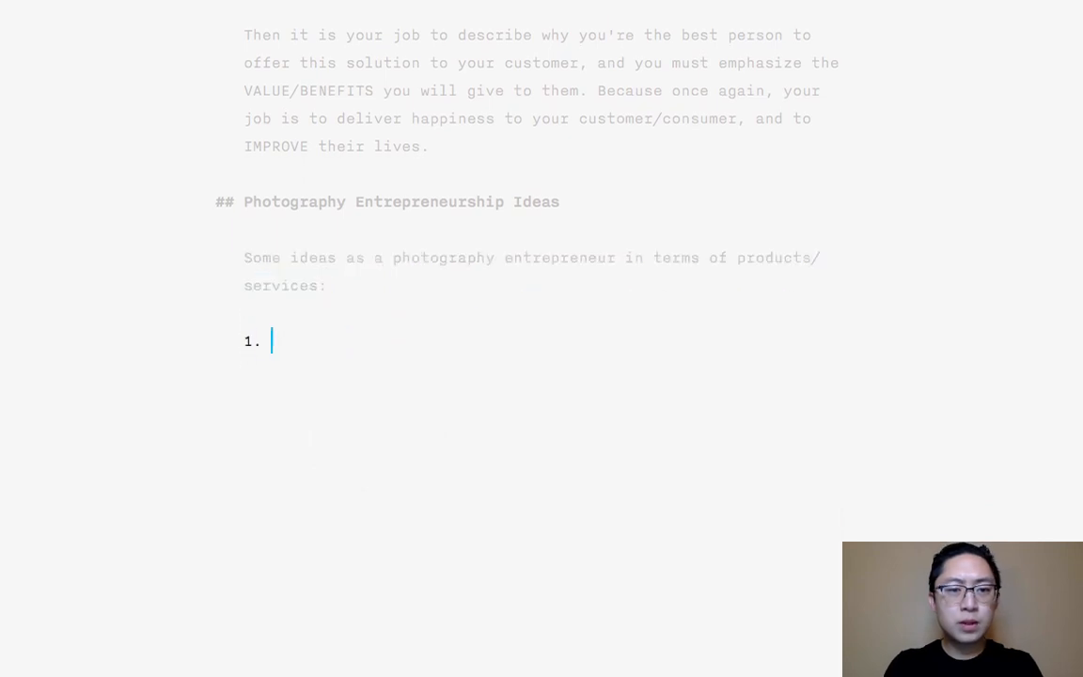
{"action": "type", "text": "P"}
{"action": "key", "text": "BackSpace"}
{"action": "type", "text": "Inspiration/"}
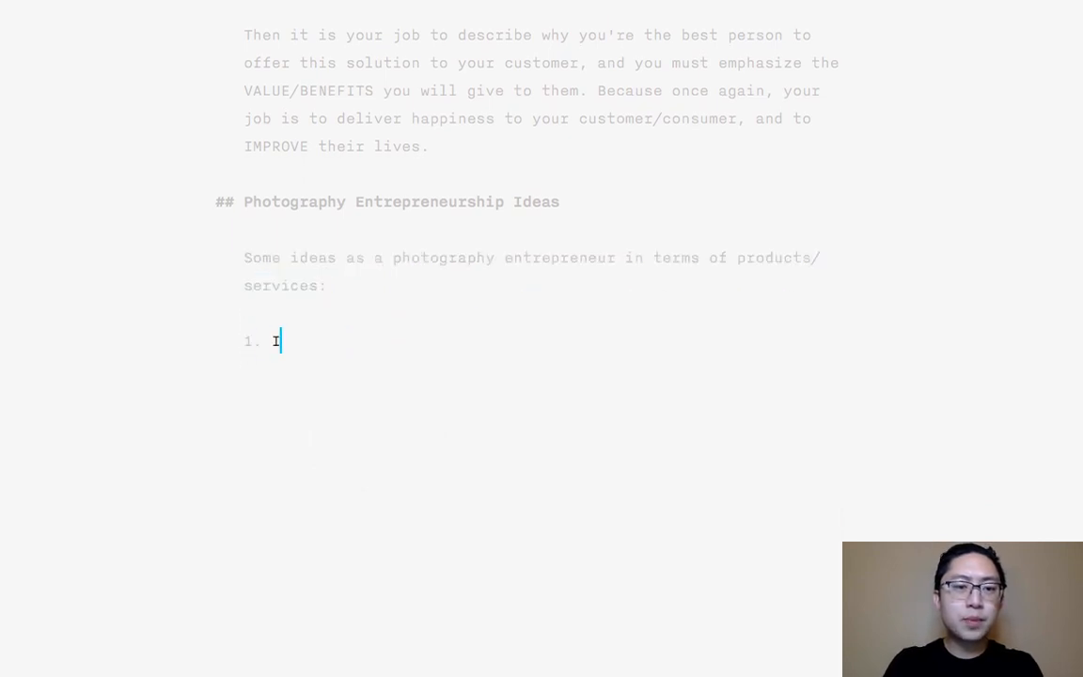
{"action": "type", "text": "mot"}
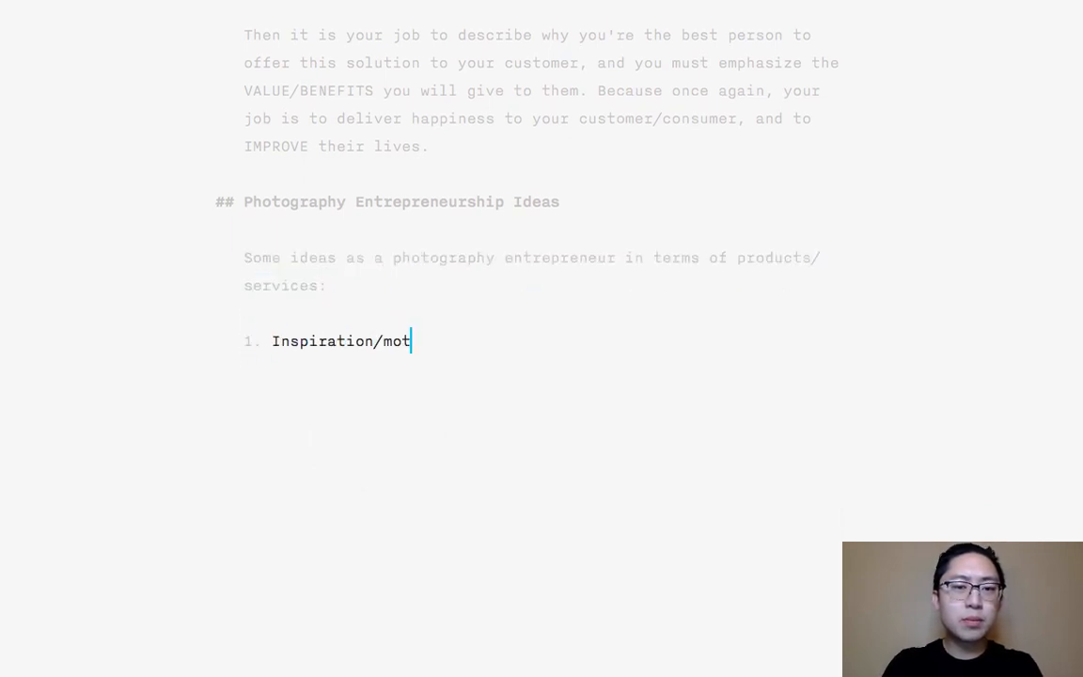
{"action": "type", "text": "ivation/education to "}
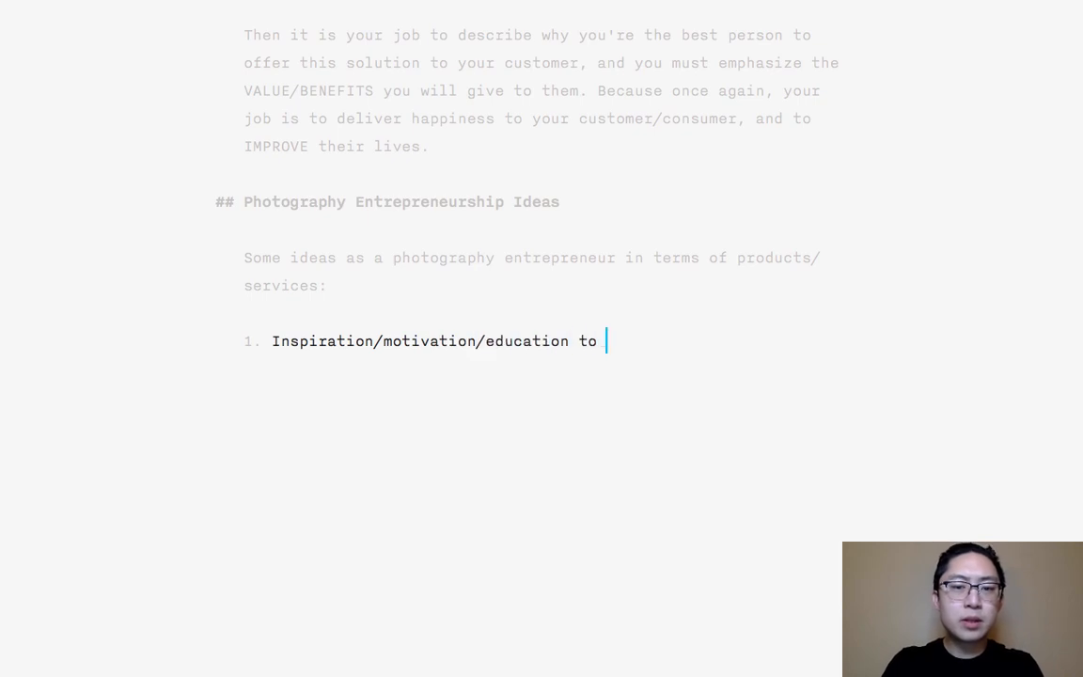
{"action": "type", "text": "empower pho"}
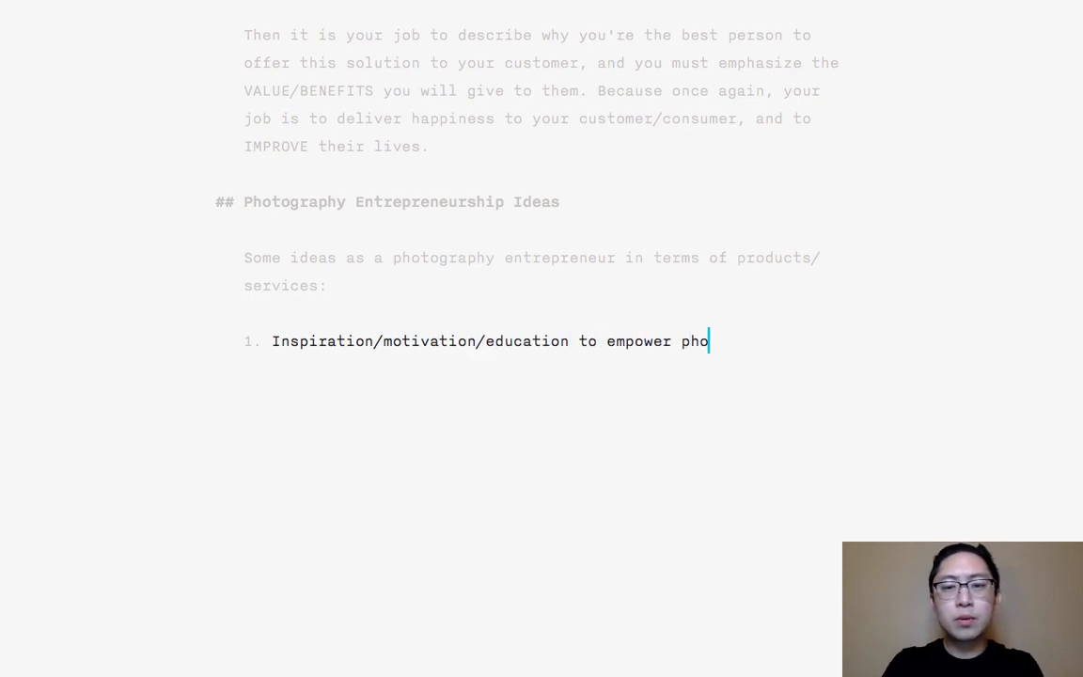
{"action": "type", "text": "tographers to make more meaningful f"}
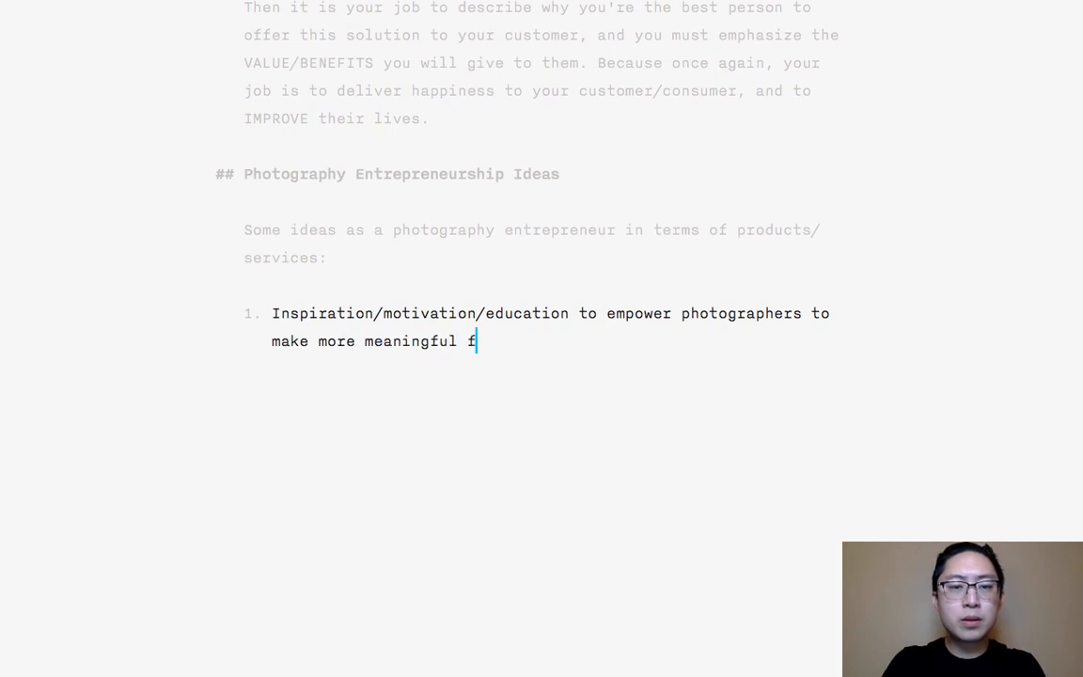
{"action": "key", "text": "BackSpace"}
{"action": "type", "text": "hotos of "}
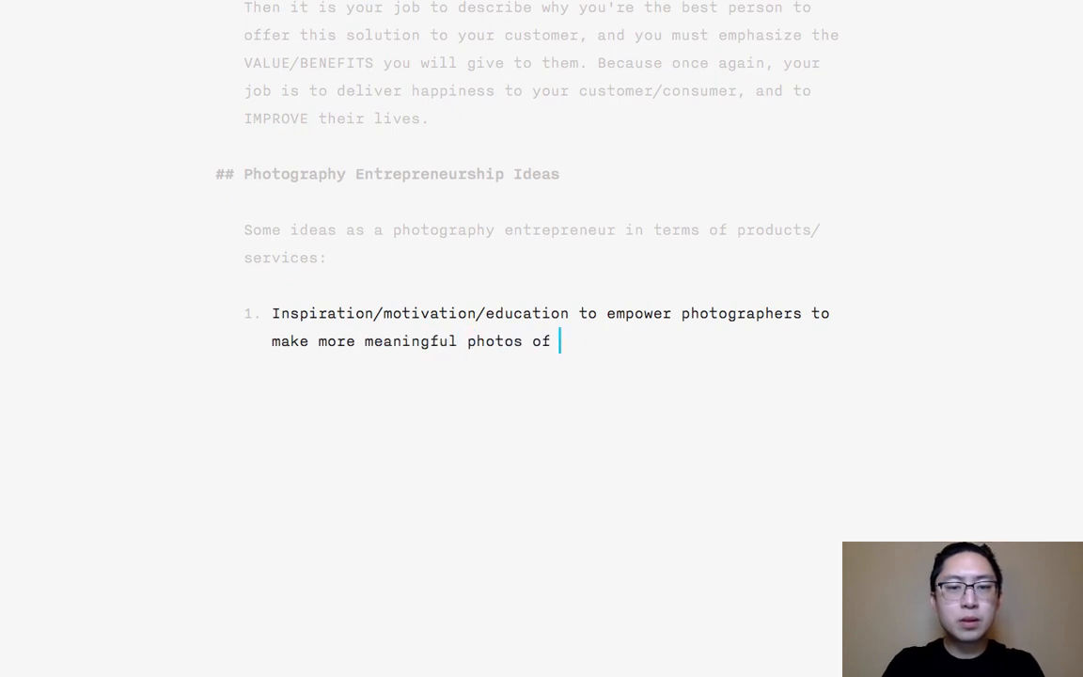
{"action": "type", "text": "their everyday life (thro"}
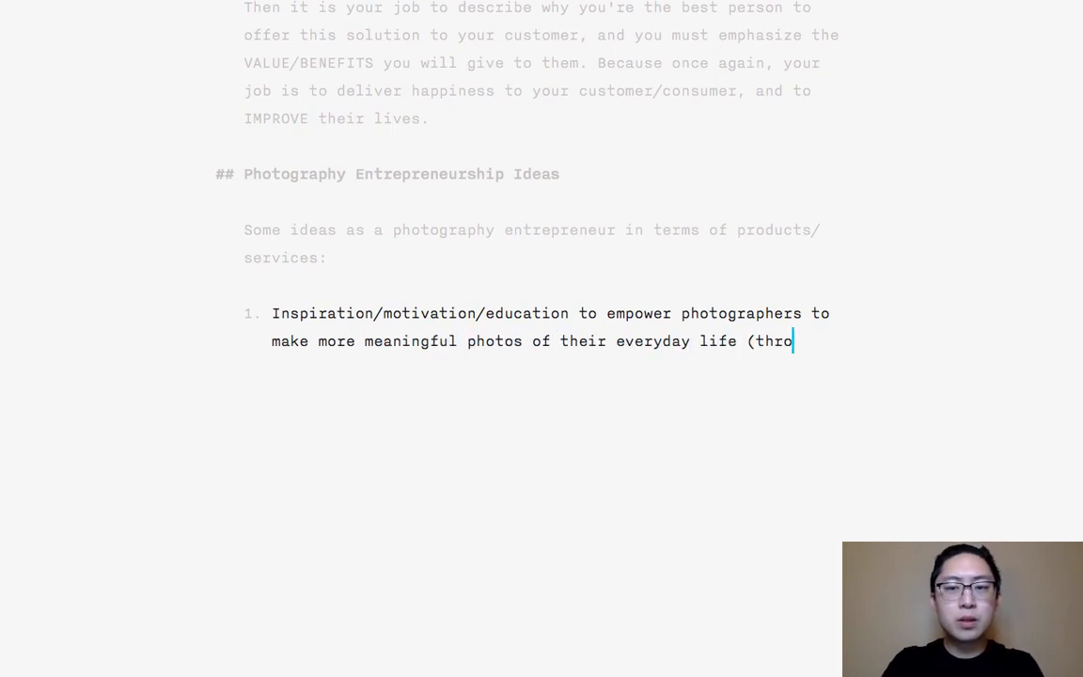
{"action": "type", "text": "ugh blog posts, ebooks,"}
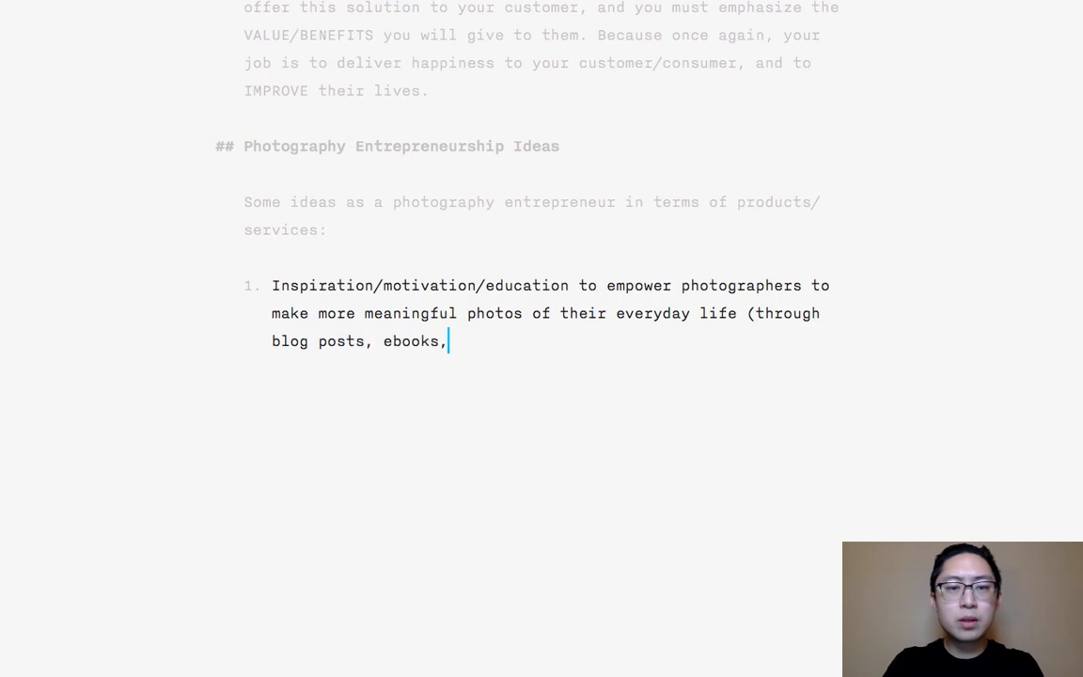
{"action": "type", "text": " videos, etc)."}
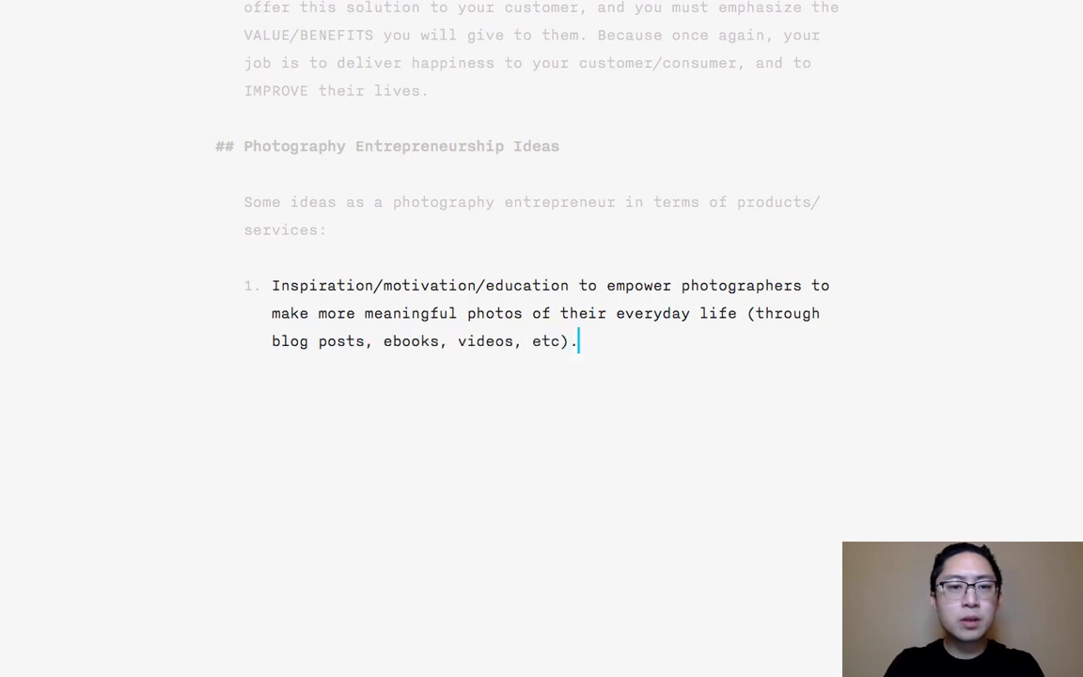
- Complete the first list item with "(through blog posts, ebooks, videos, etc)." and start item 2
{"action": "key", "text": "Return"}
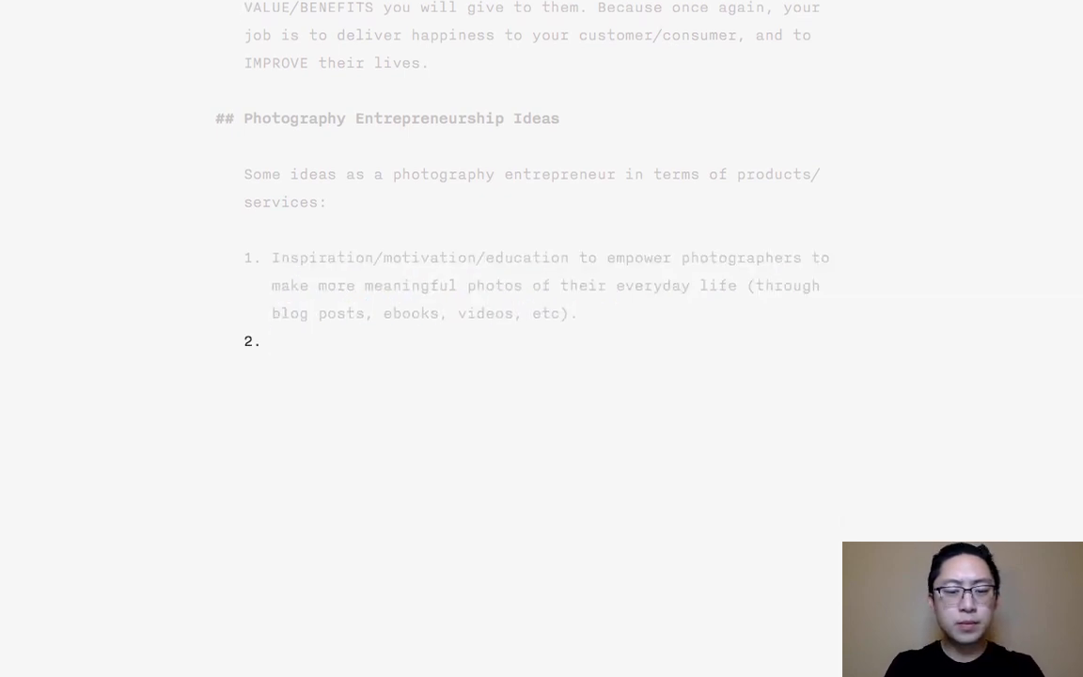
- Begin the second list item with "Making photos that inspire your viewer: Thinking of yourself as an art photographer/visual artist, and your"
{"action": "type", "text": "Making photos"}
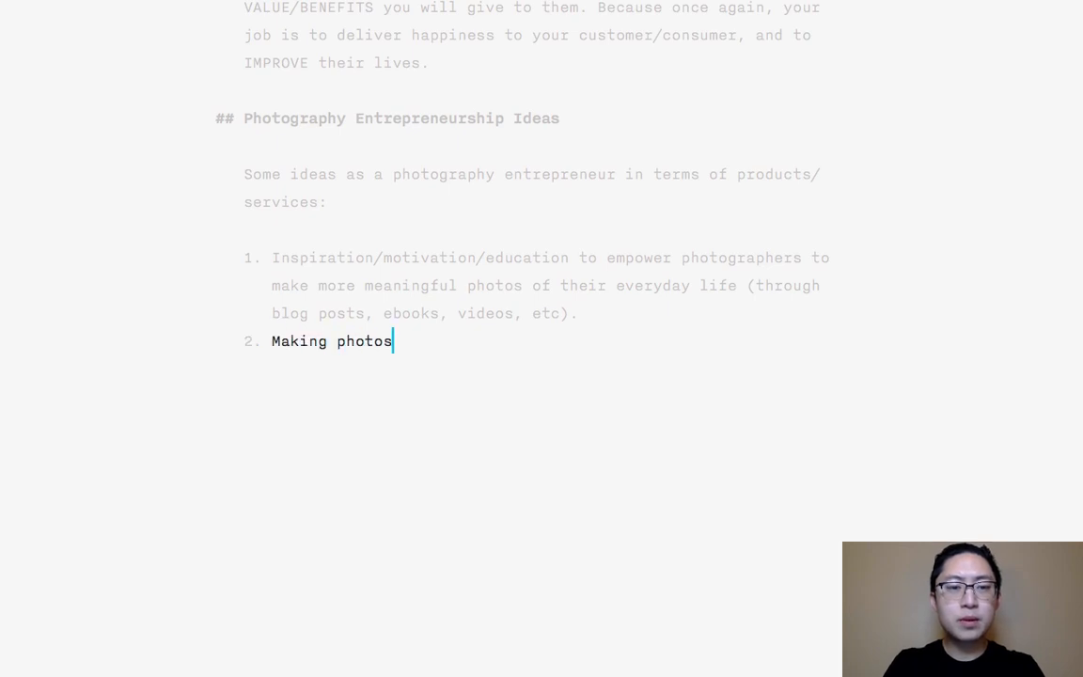
{"action": "type", "text": " that inspire your viewer"}
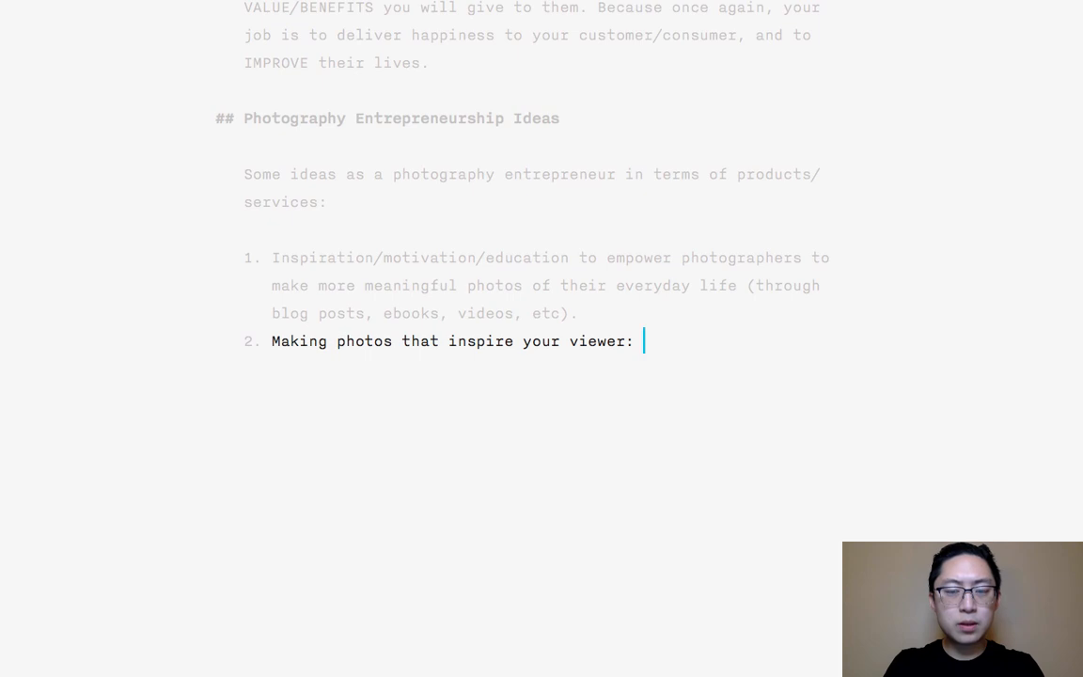
{"action": "type", "text": ": Thinking of"}
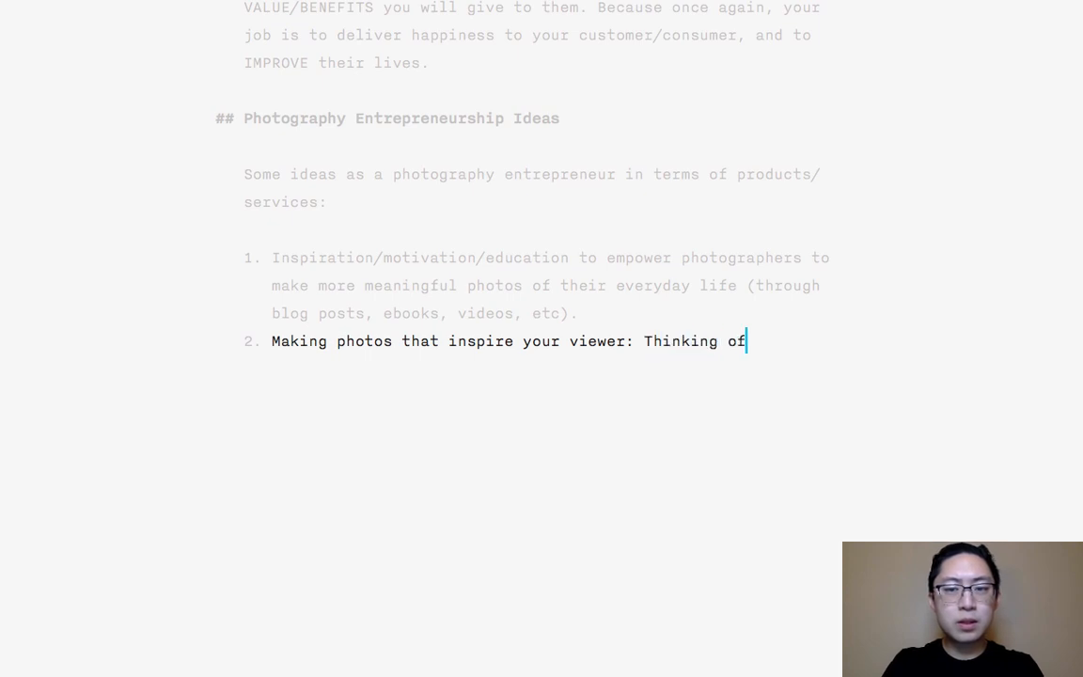
{"action": "type", "text": " yourself as an art "}
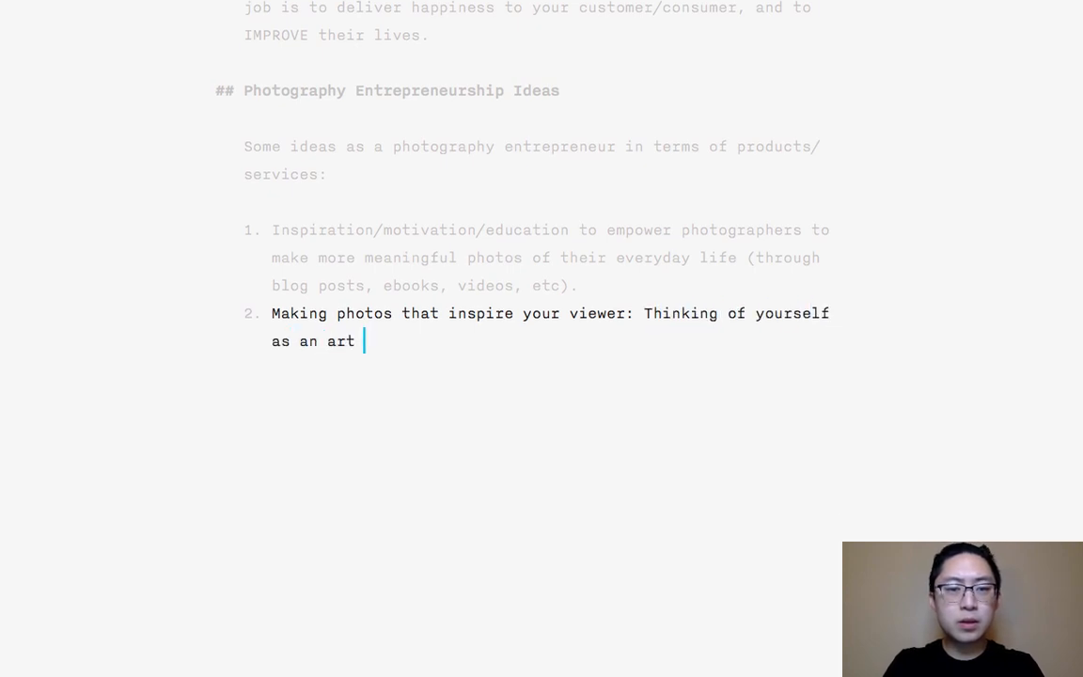
{"action": "type", "text": "photographer"}
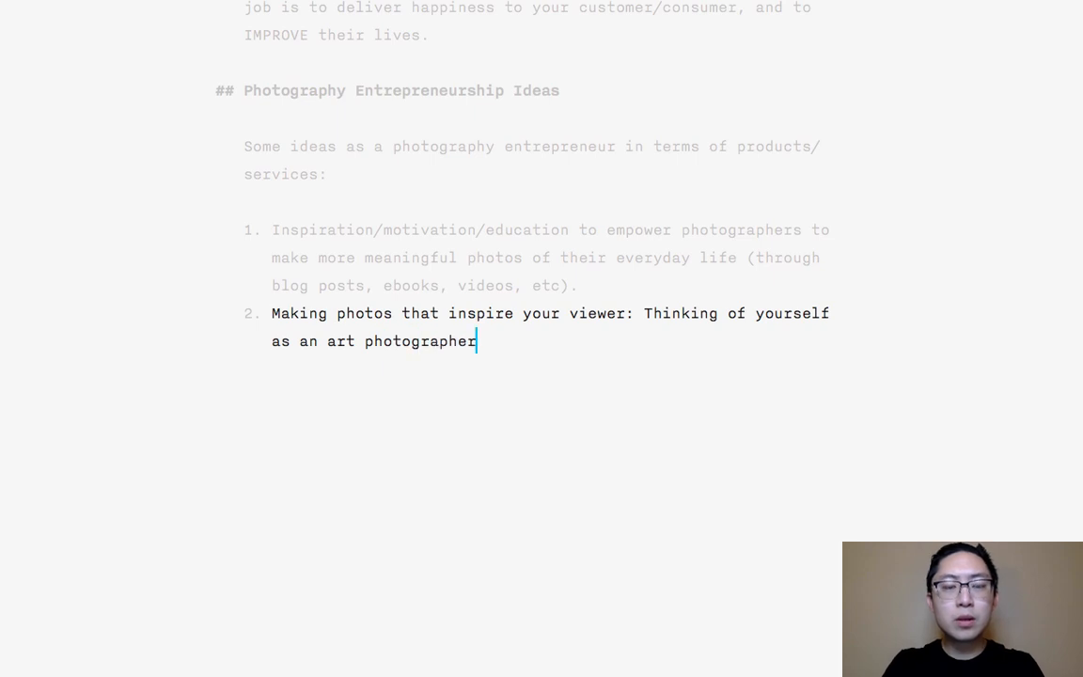
{"action": "type", "text": "/"}
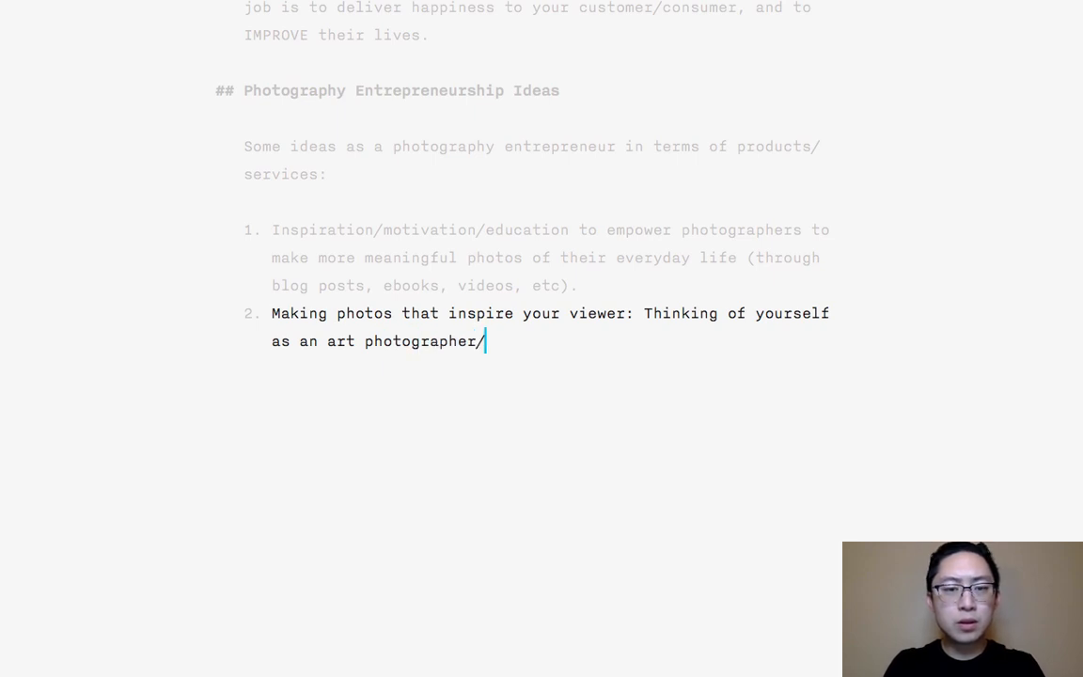
{"action": "type", "text": "visual artist, and y"}
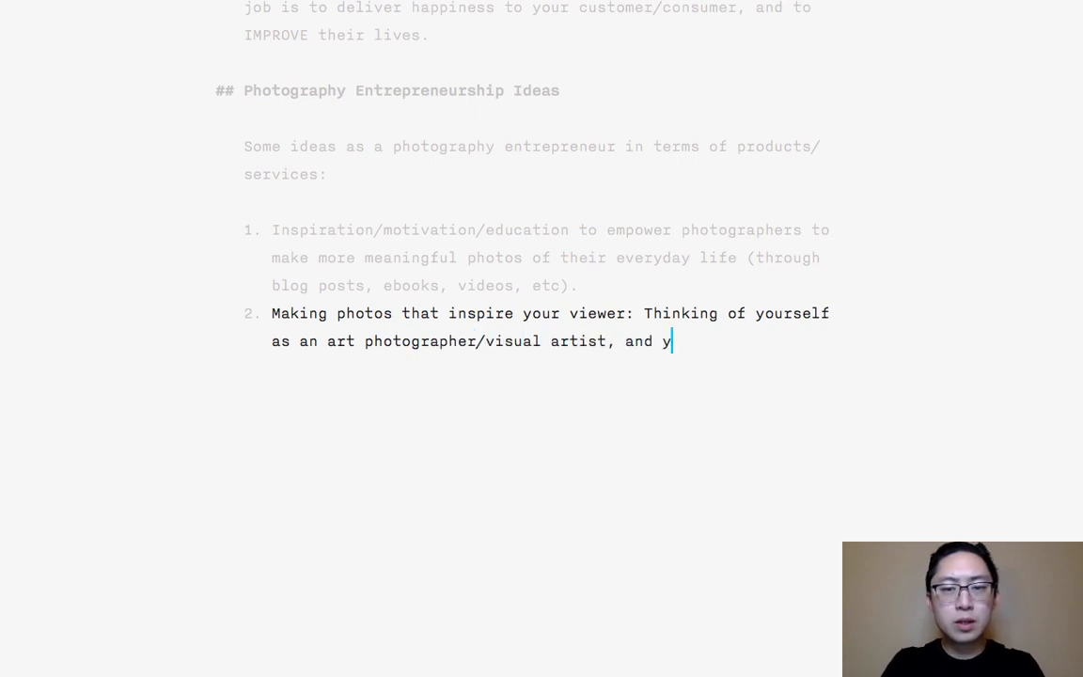
{"action": "type", "text": "our"}
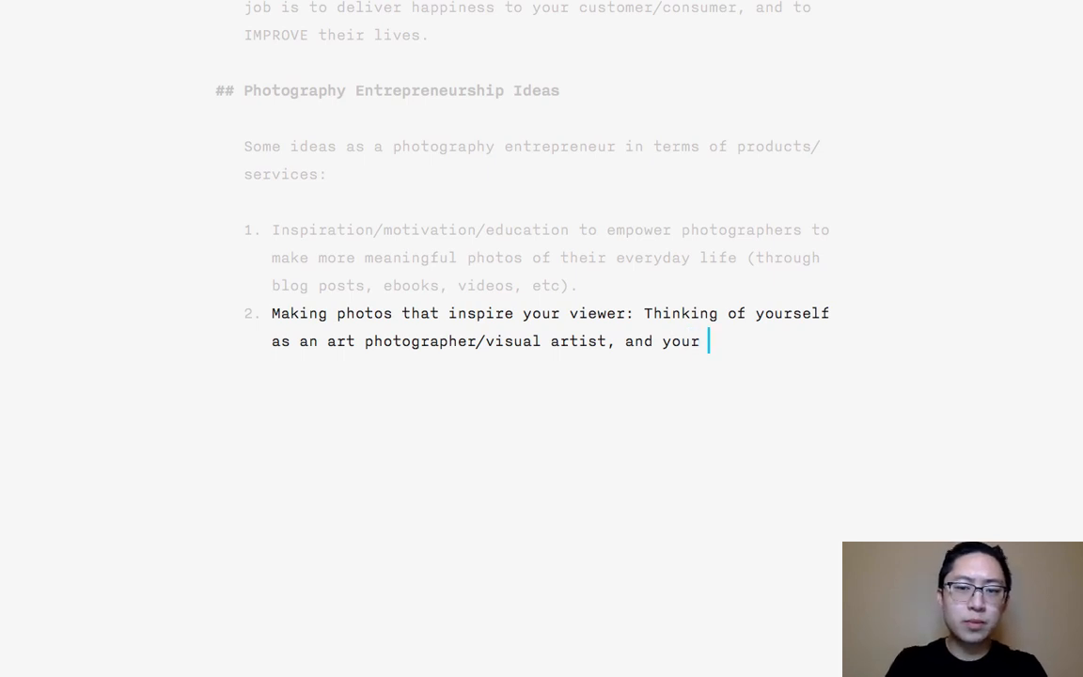
{"action": "type", "text": " photos help elevate the"}
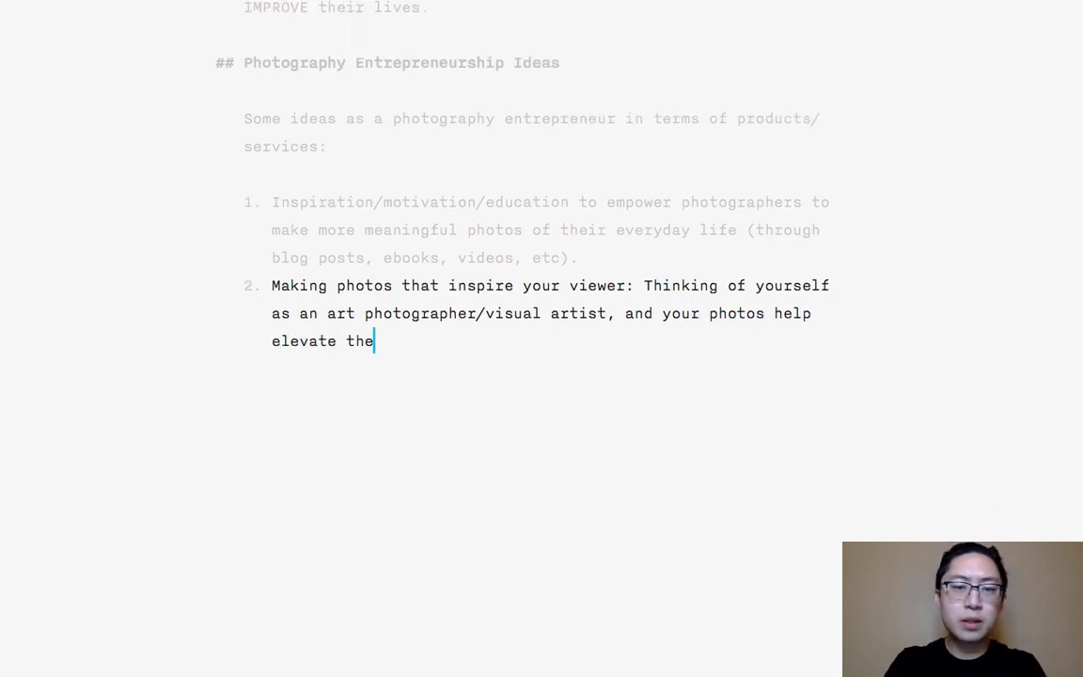
{"action": "type", "text": " mood"}
- Finish the second list item with "photos help elevate the mood of your viewer." and start item 3
{"action": "key", "text": "BackSpace"}
{"action": "type", "text": "od of yo"}
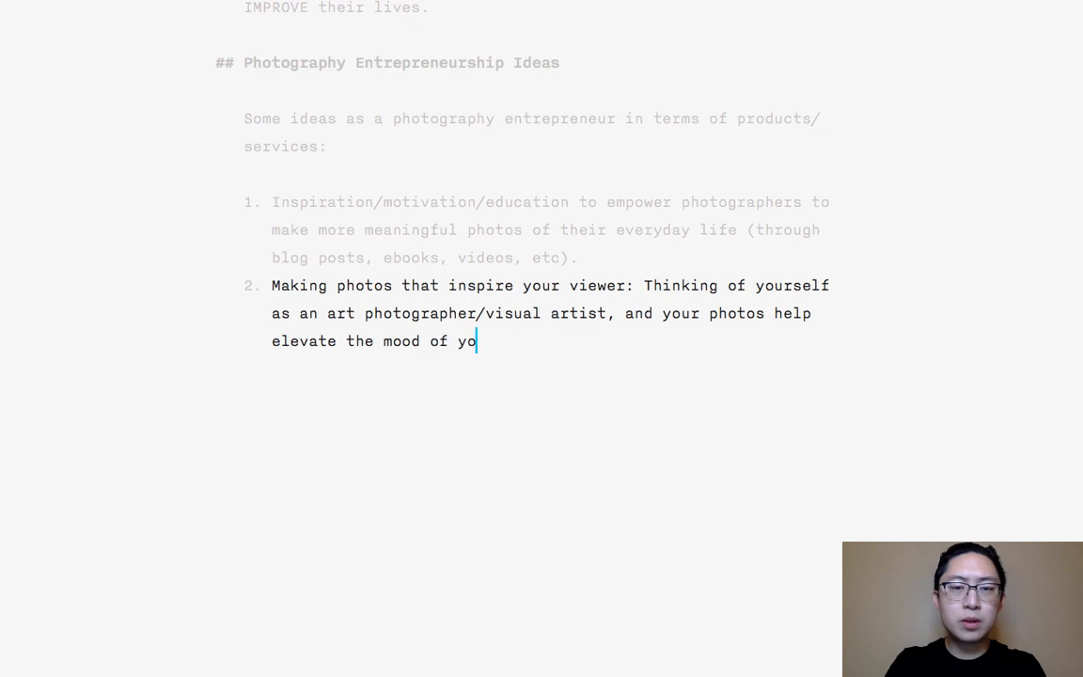
{"action": "type", "text": "ur viewer."}
{"action": "key", "text": "Return"}
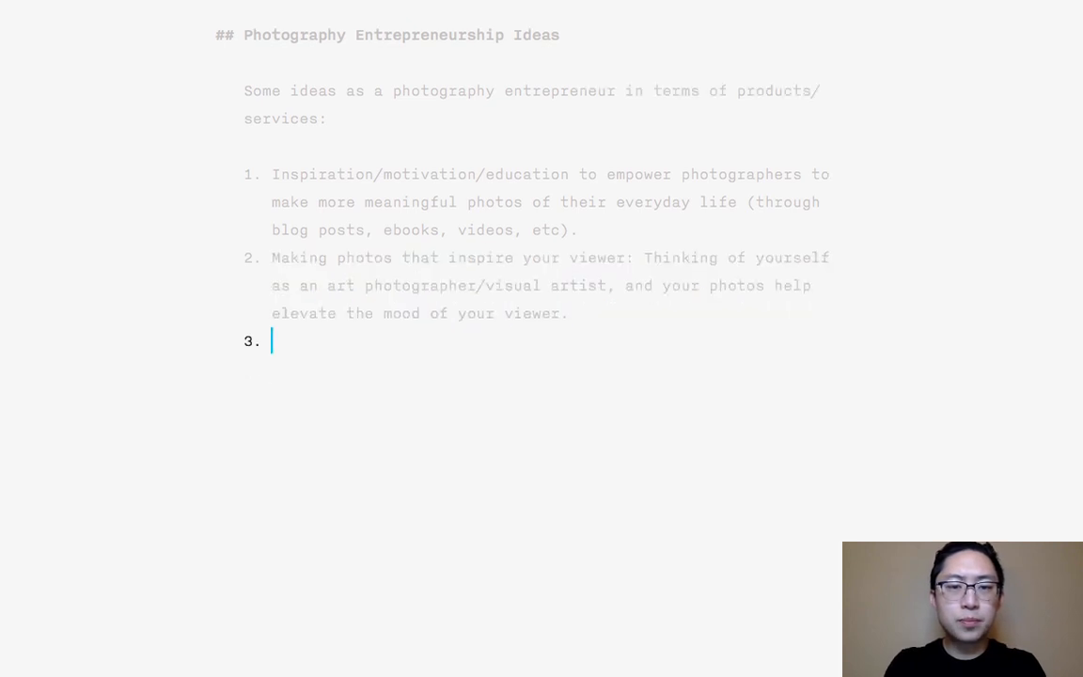
- Write "Making photos that improve the self-esteem of your client" as the opening of list item 3
{"action": "type", "text": "Making"}
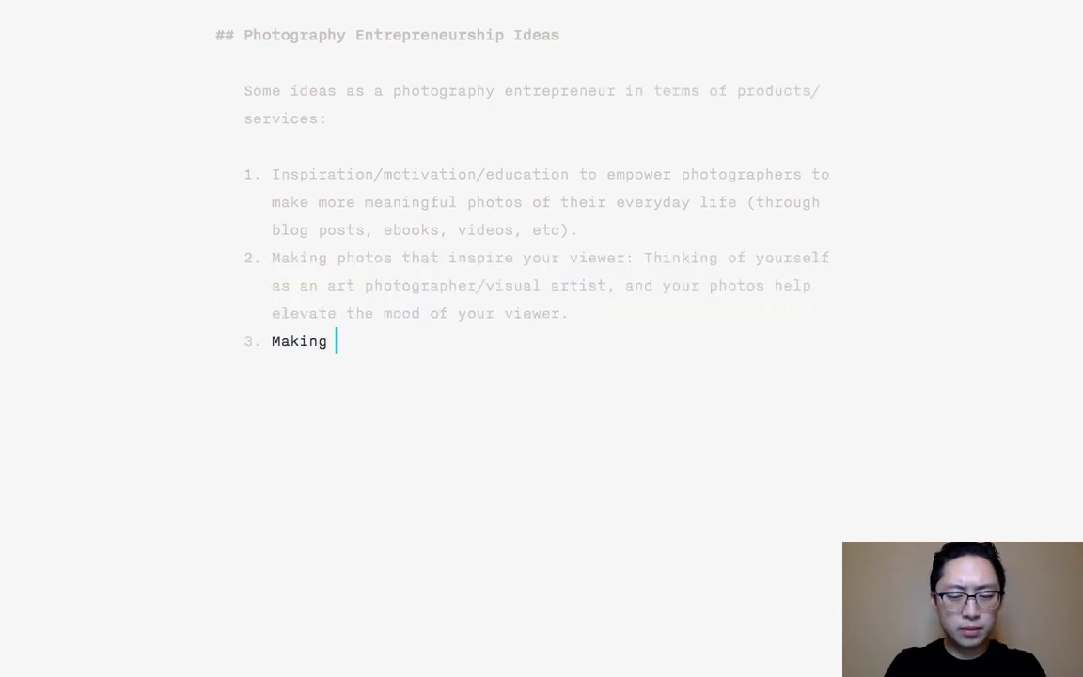
{"action": "type", "text": " photos that "}
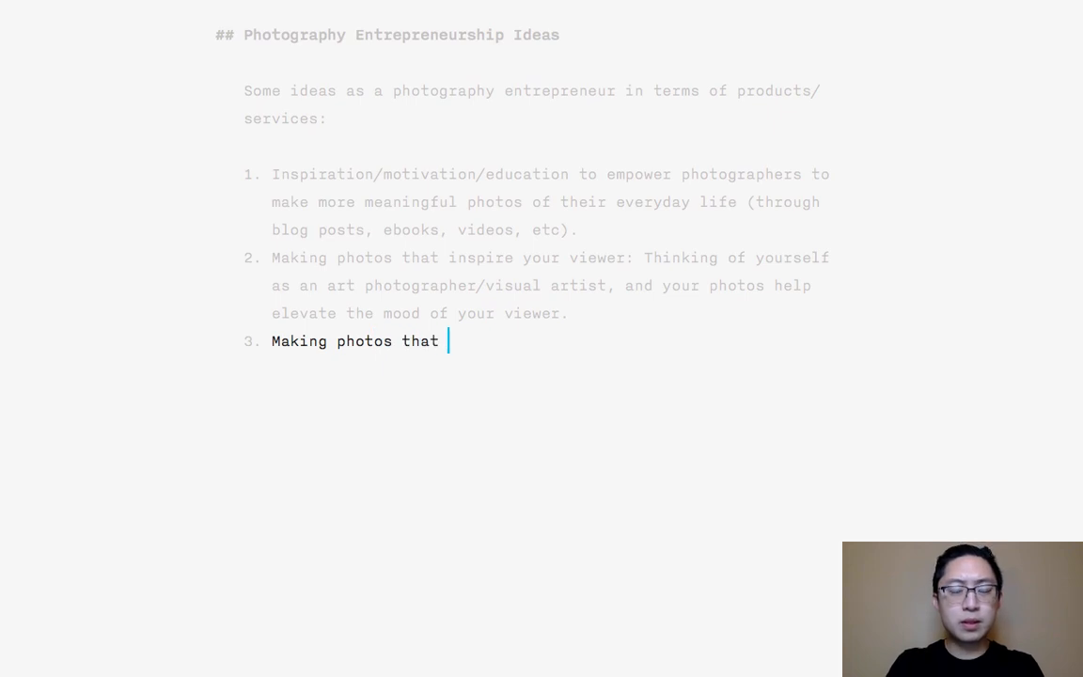
{"action": "type", "text": "improve the self-"}
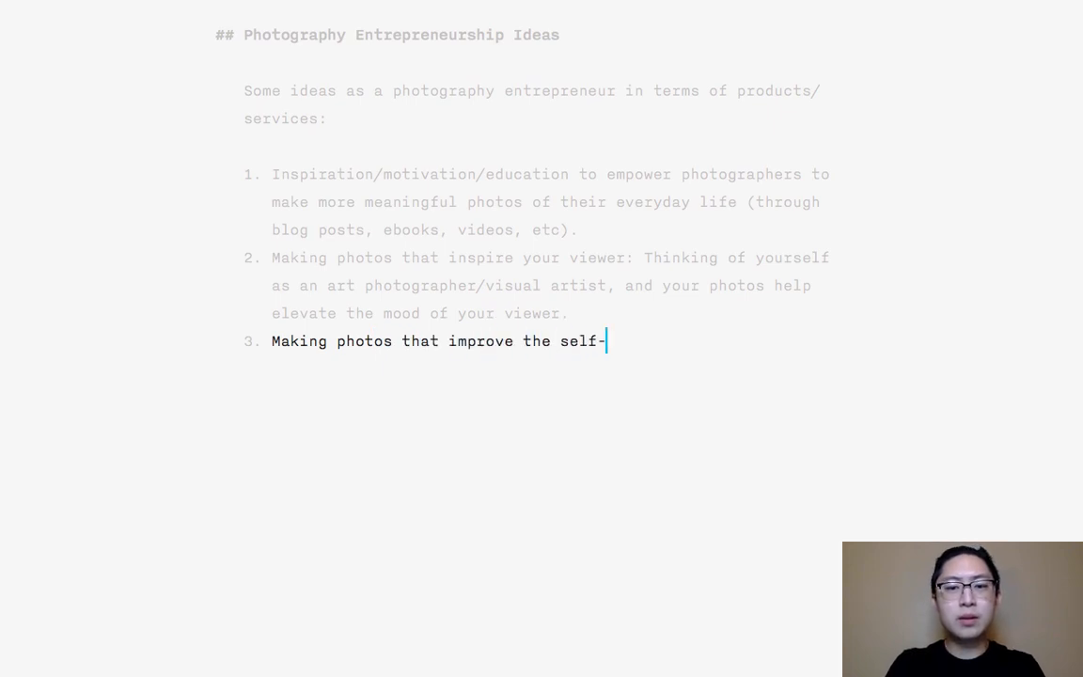
{"action": "type", "text": "esteem of your client"}
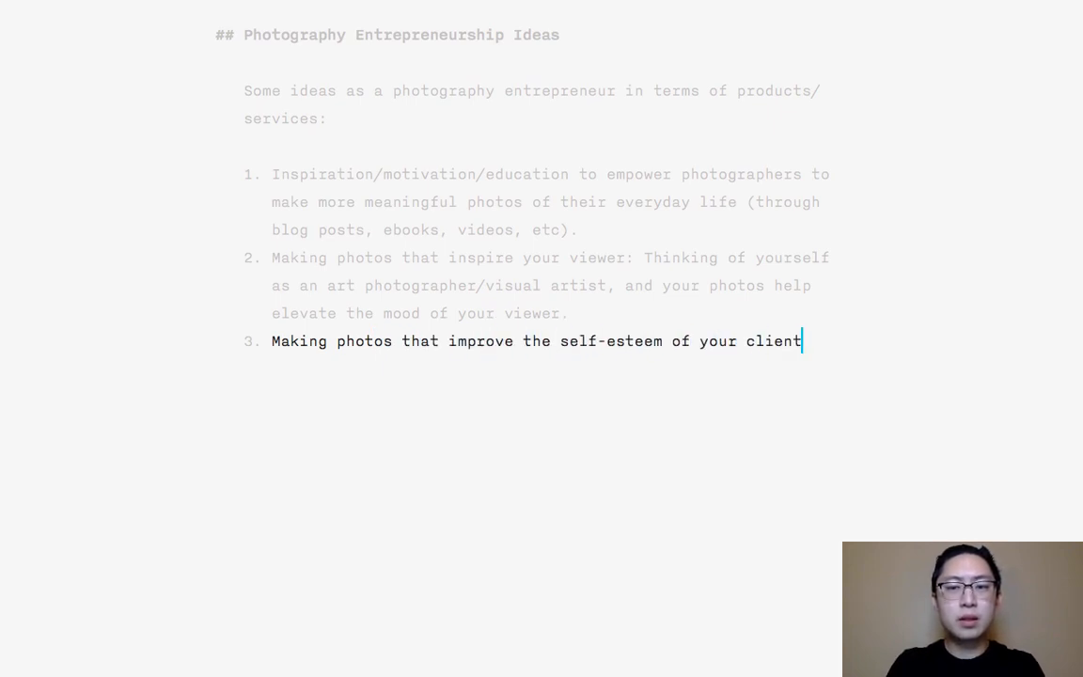
{"action": "type", "text": ": If you ma"}
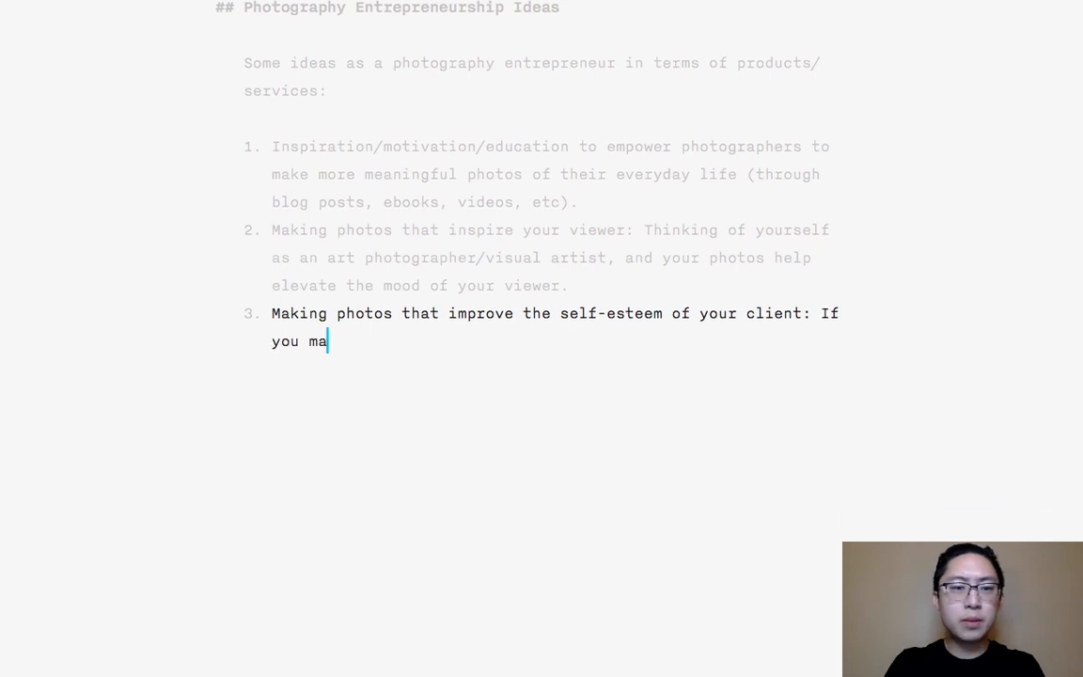
{"action": "type", "text": "ke a portrait of s"}
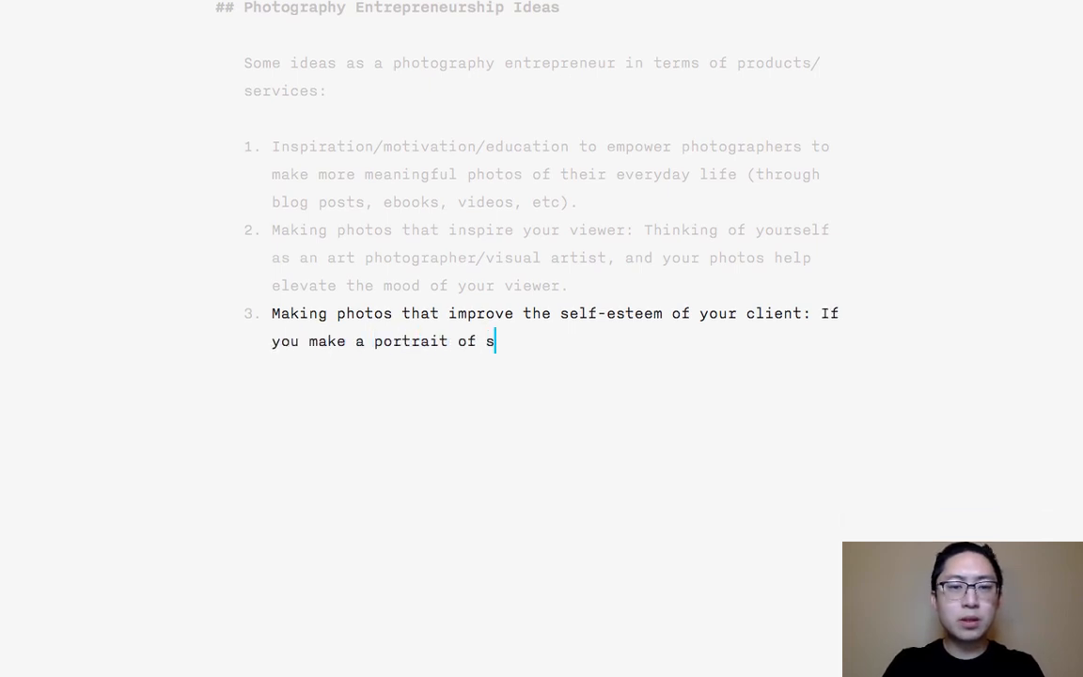
{"action": "type", "text": "omeone and make them feel "}
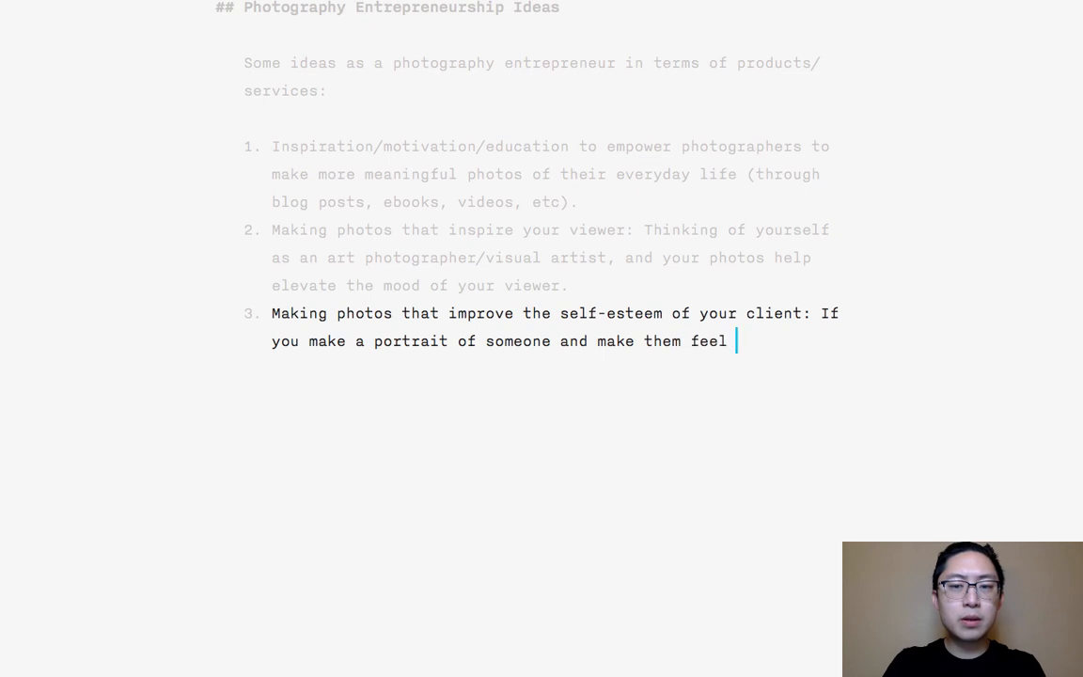
{"action": "type", "text": "more self-confident and"}
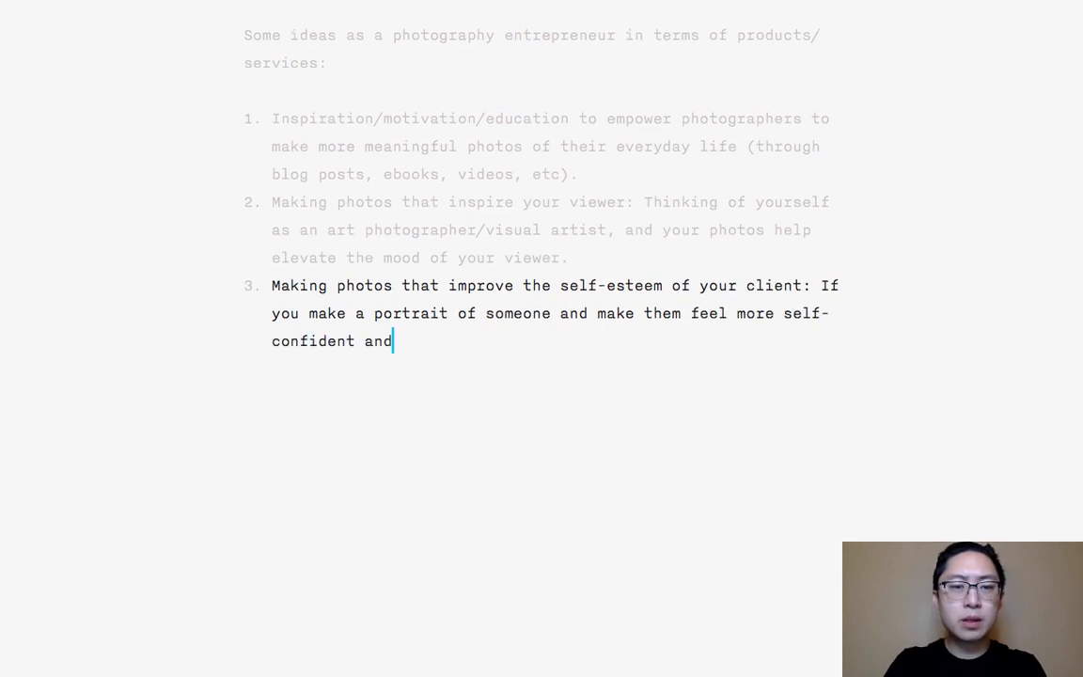
{"action": "type", "text": " beautiful, you "}
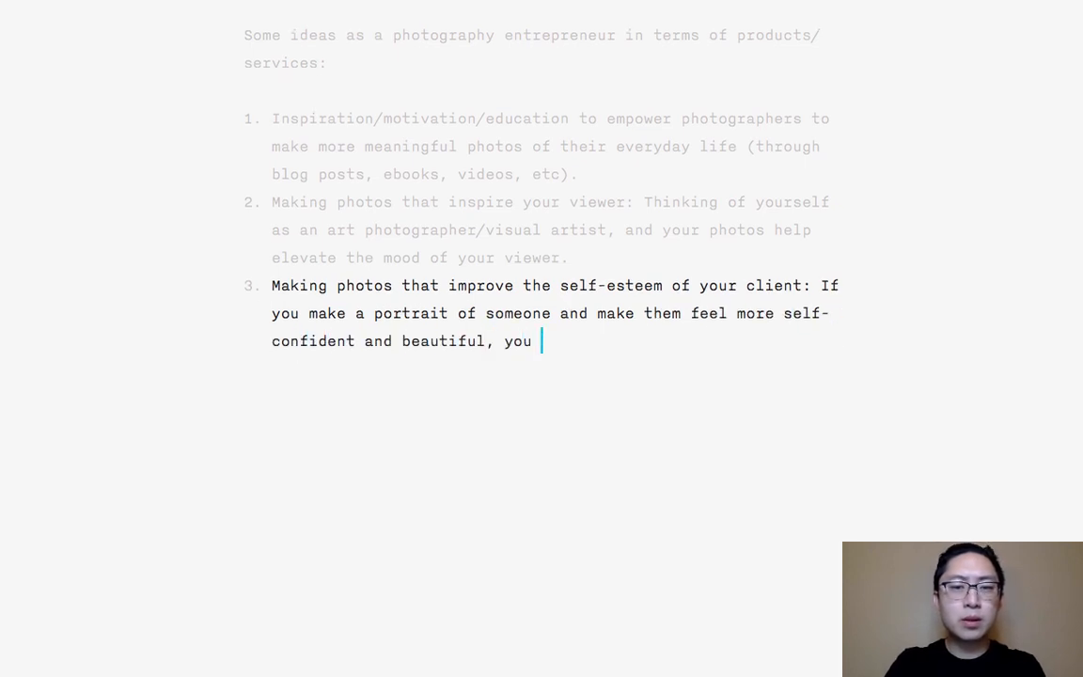
{"action": "type", "text": "are creating value."}
- Complete item 3 with ": If you make a portrait of someone and make them feel more self-confident and beautiful, you are creating value." and start item 4
{"action": "key", "text": "Return"}
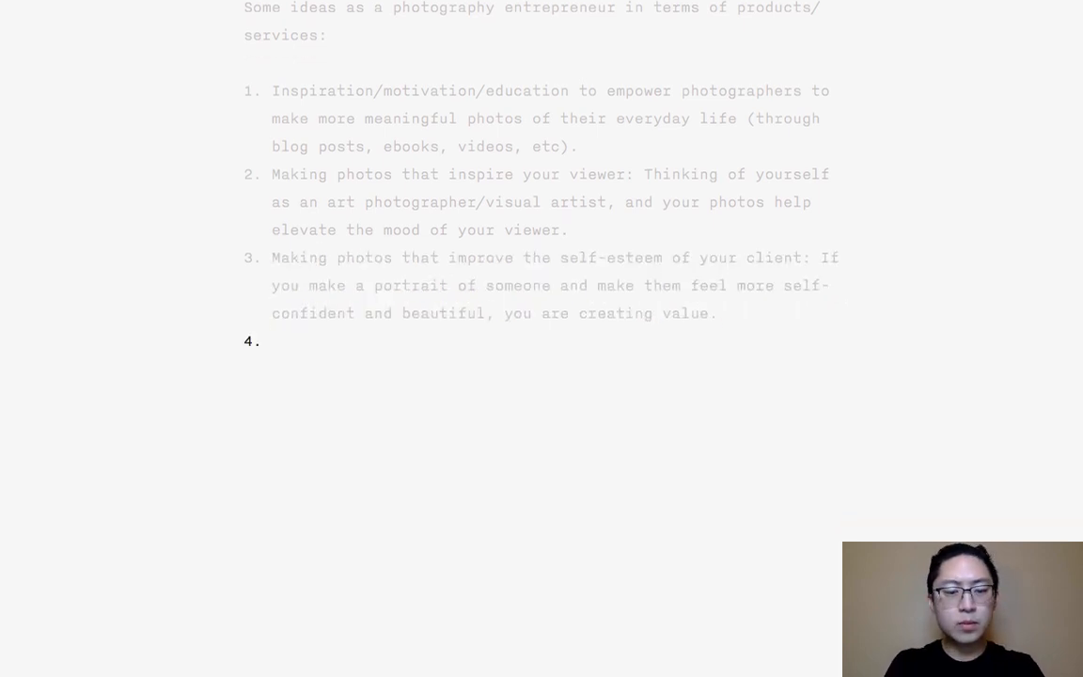
- Write list item 4 as "Creating photography products which make the lives of other photographers easier/better." and start item 5
{"action": "type", "text": "ating photography p"}
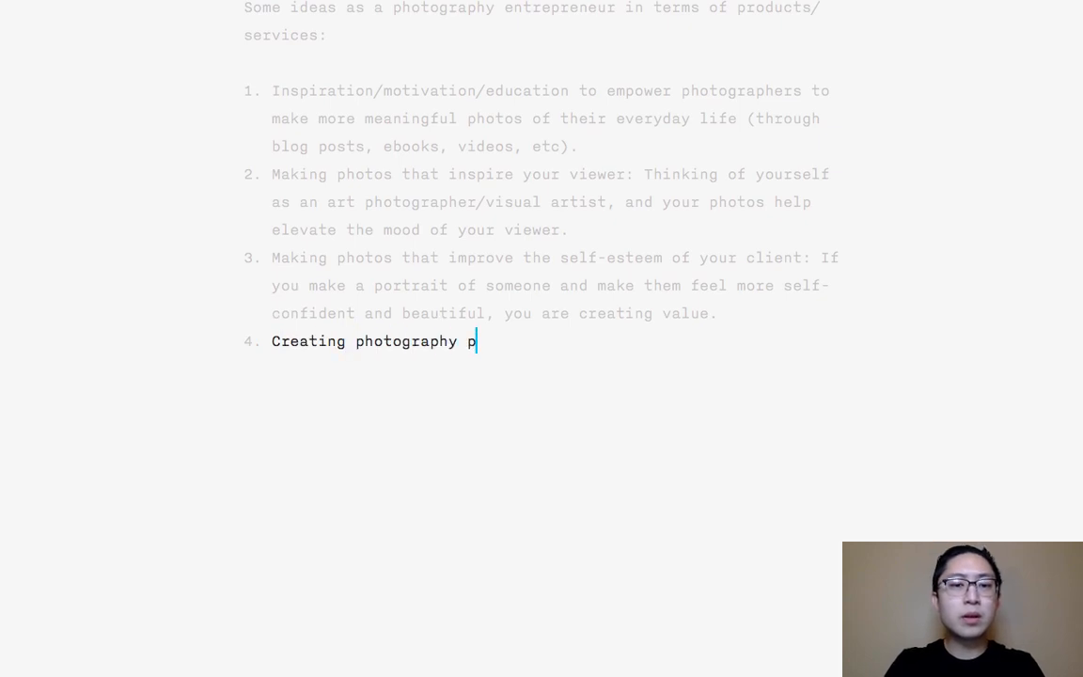
{"action": "type", "text": "roducts which make t"}
{"action": "key", "text": "BackSpace"}
{"action": "type", "text": "which m"}
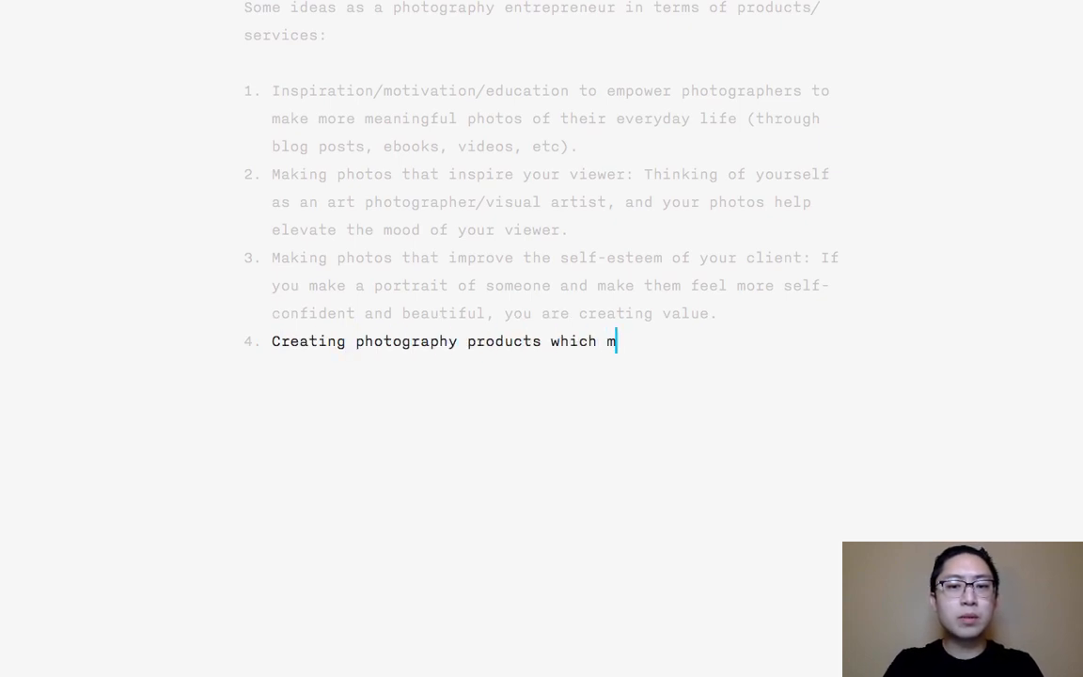
{"action": "type", "text": "ake the lives of other potog"}
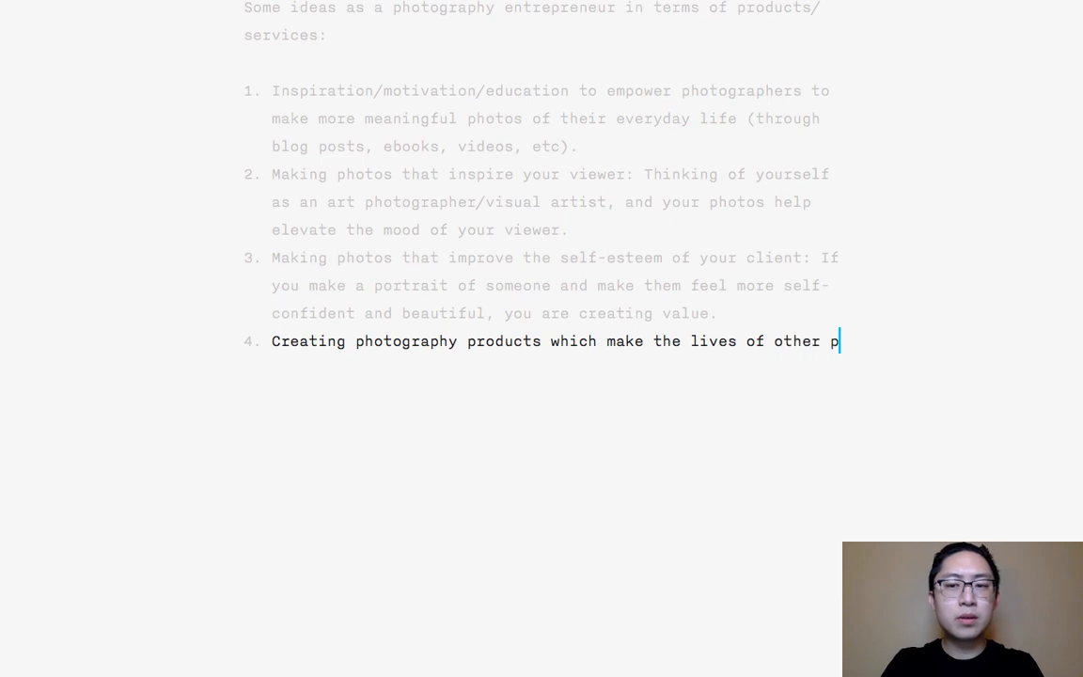
{"action": "key", "text": "BackSpace"}
{"action": "key", "text": "BackSpace"}
{"action": "key", "text": "BackSpace"}
{"action": "key", "text": "BackSpace"}
{"action": "type", "text": "hotographer"}
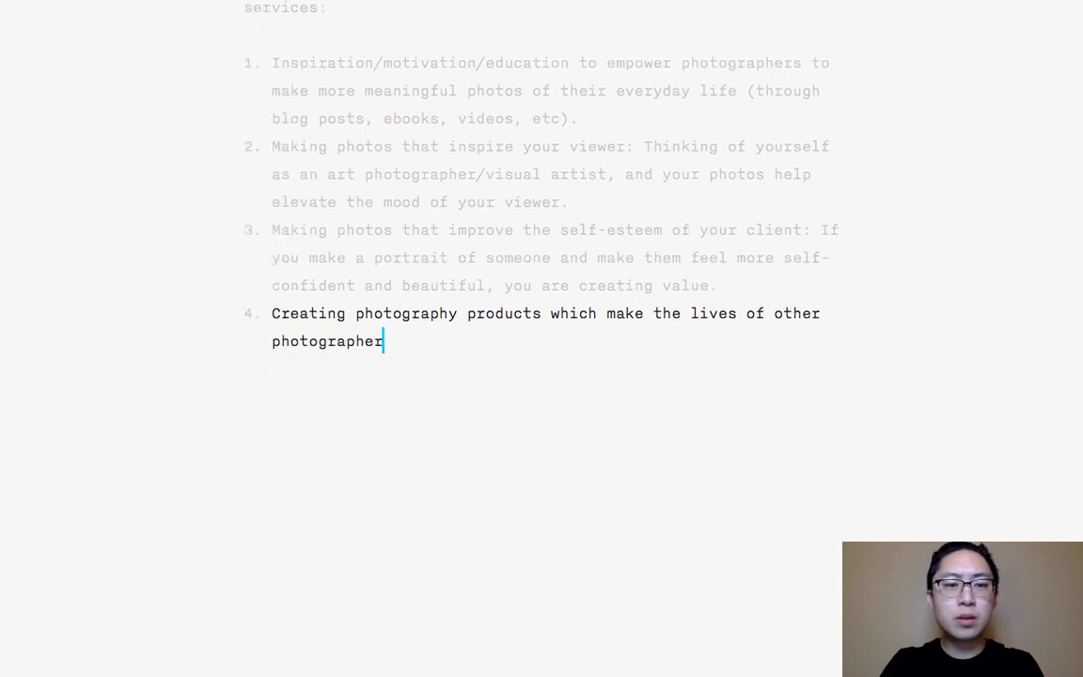
{"action": "type", "text": "s easier/better."}
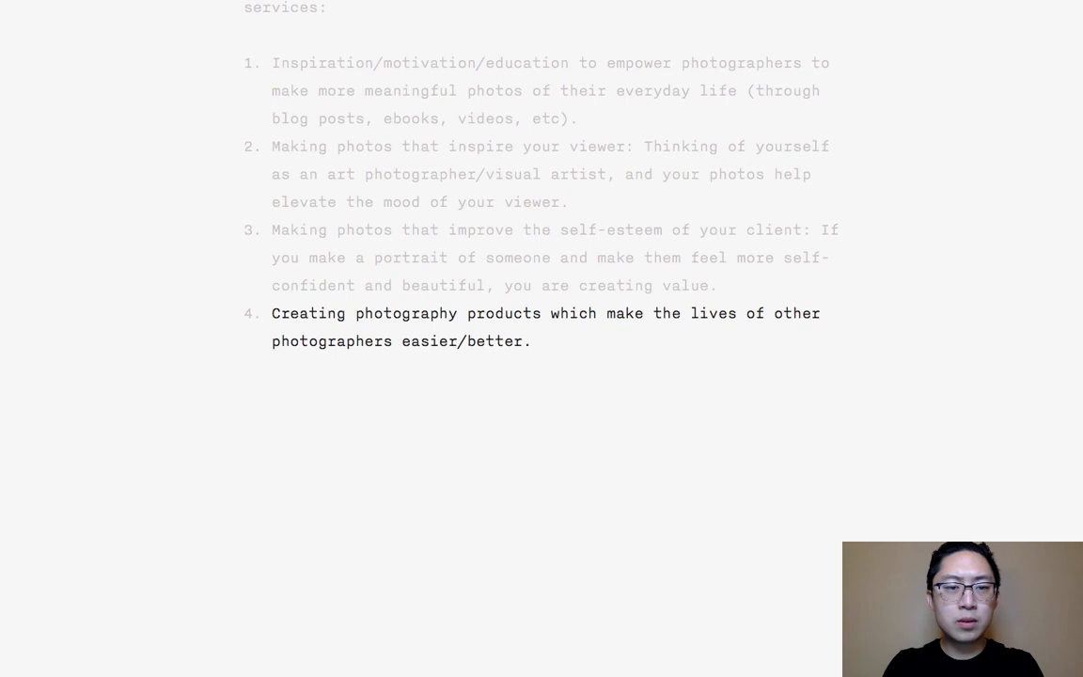
{"action": "key", "text": "Return"}
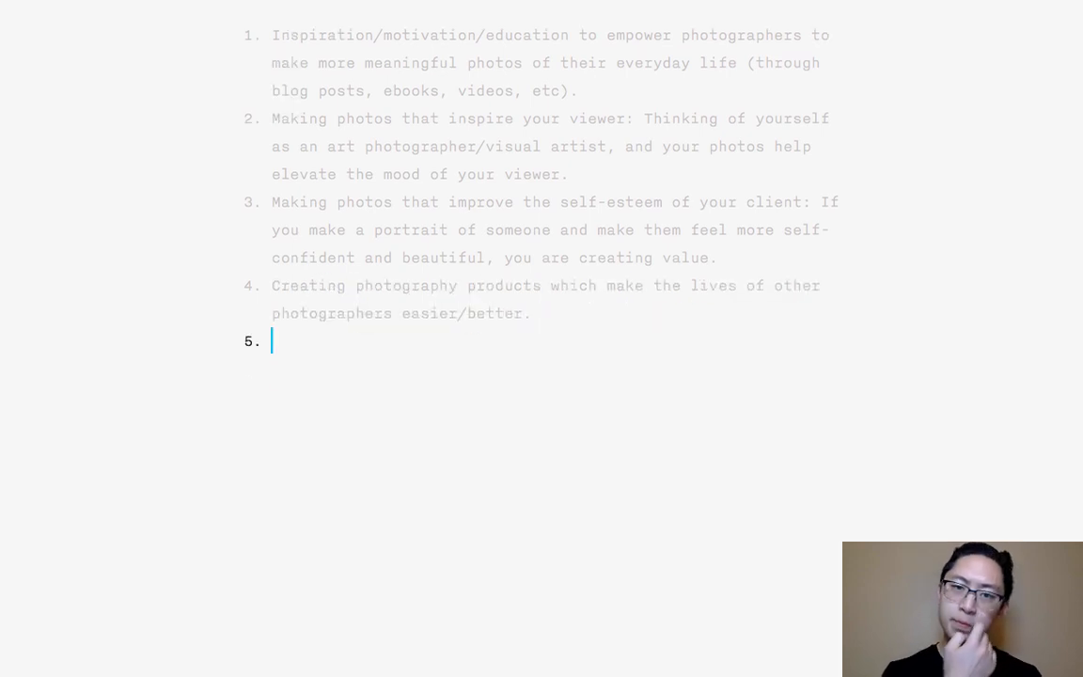
- Extend the end of item 4, before its closing period, with the parenthetical "(like what I do with camera straps"
{"action": "key", "text": "Left"}
{"action": "key", "text": "Left"}
{"action": "key", "text": "BackSpace"}
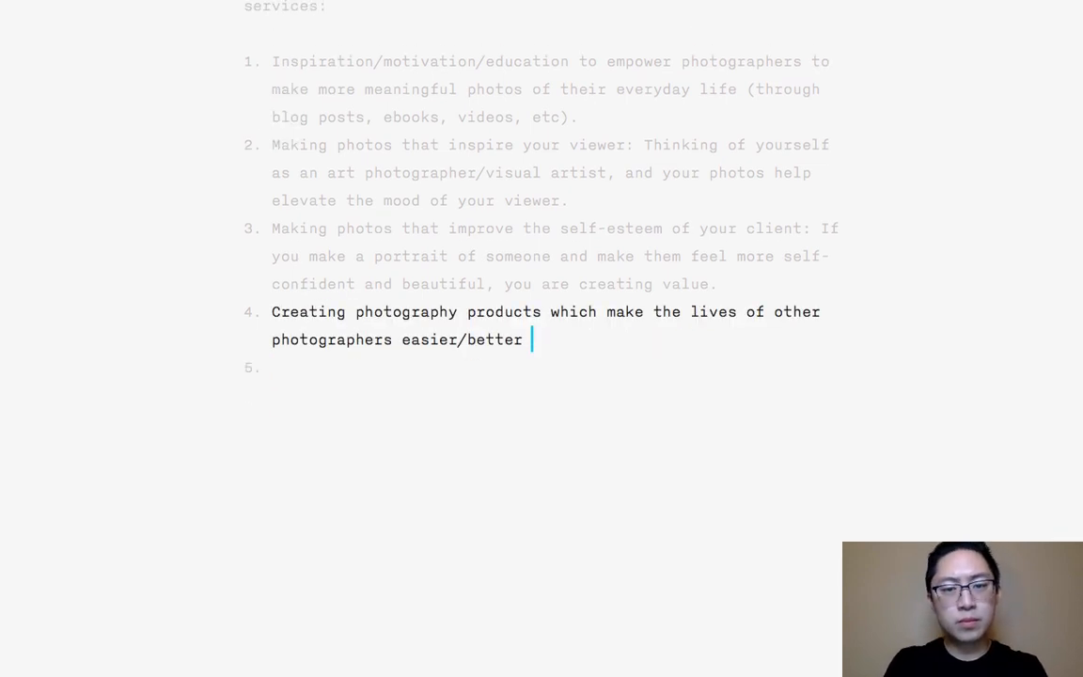
{"action": "type", "text": "(like what I d"}
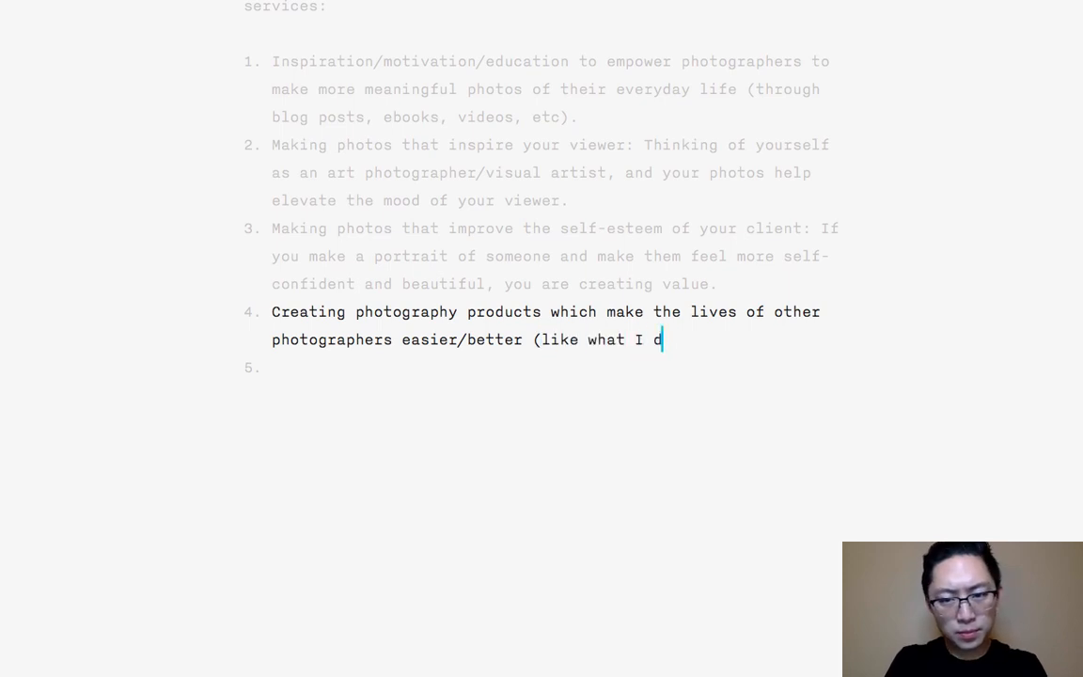
{"action": "type", "text": "o with "}
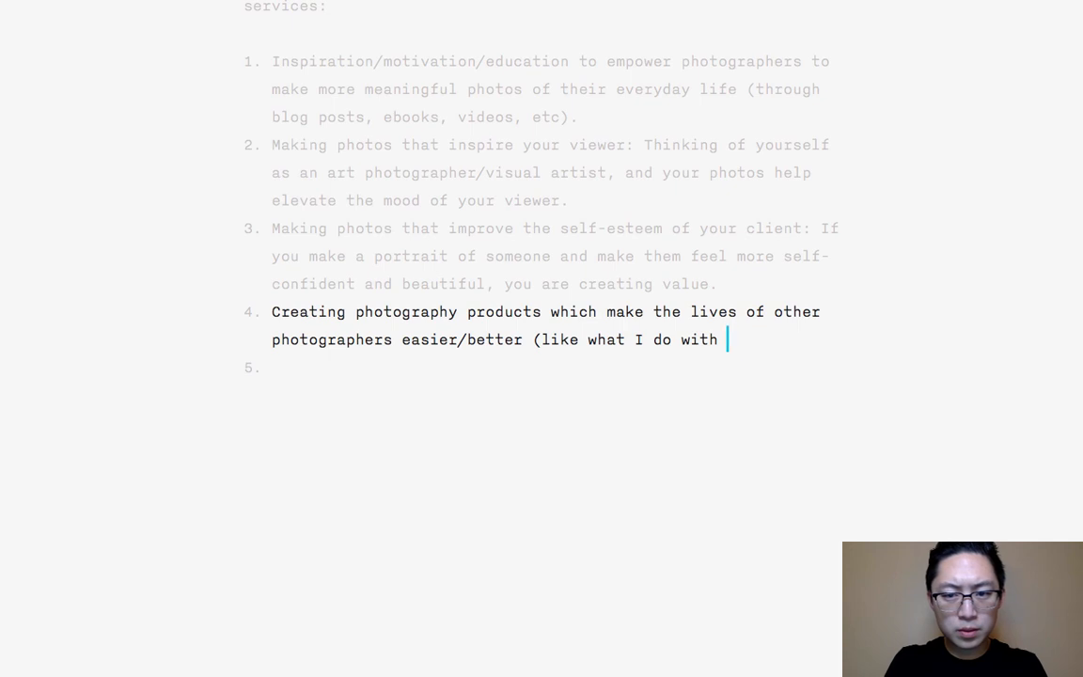
{"action": "type", "text": "the Henricamera straps"}
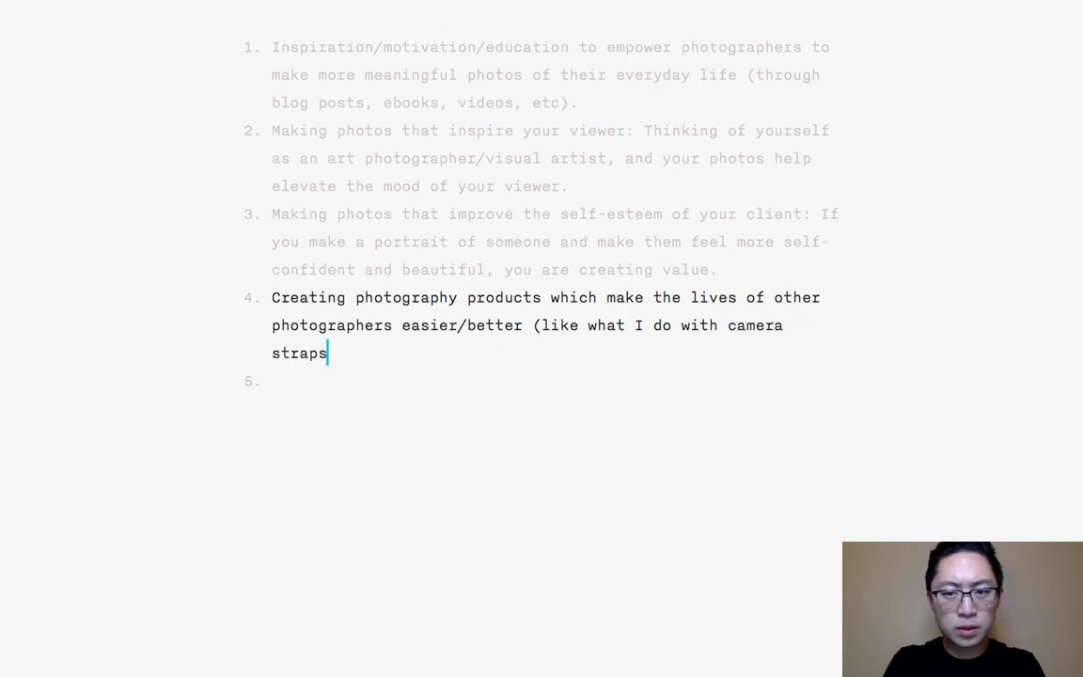
{"action": "type", "text": " and"}
- Complete item 4's parenthetical with "and tools with HAPTIC INDUSTRIES)." and return to the empty item 5
{"action": "key", "text": "BackSpace"}
{"action": "key", "text": "BackSpace"}
{"action": "key", "text": "BackSpace"}
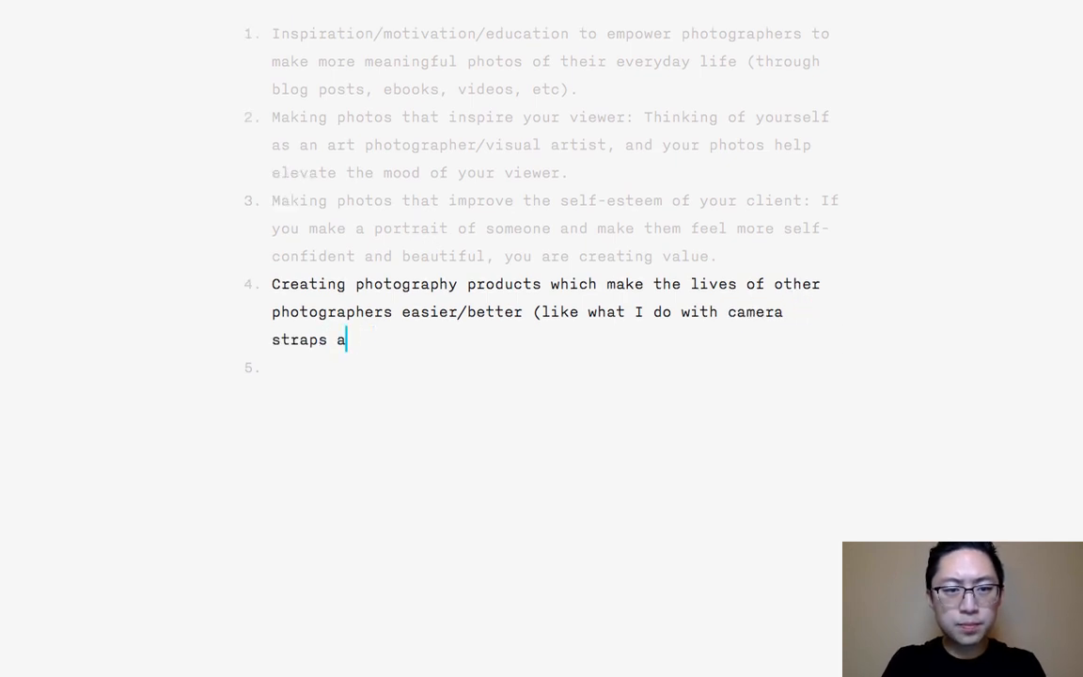
{"action": "type", "text": "and tool"}
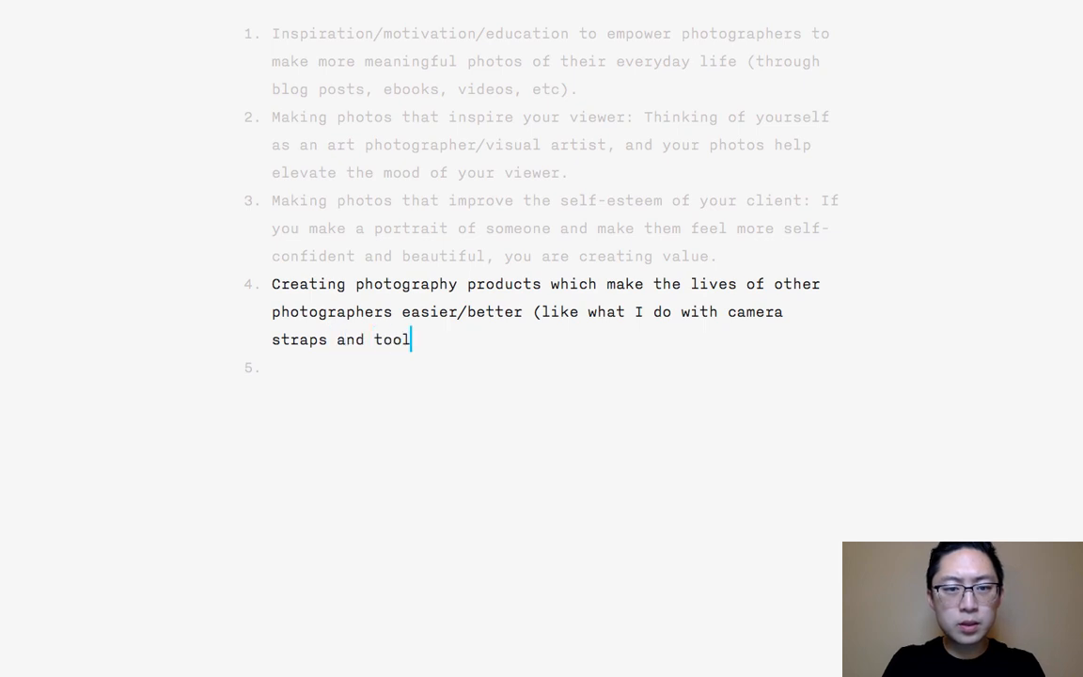
{"action": "type", "text": "s wi"}
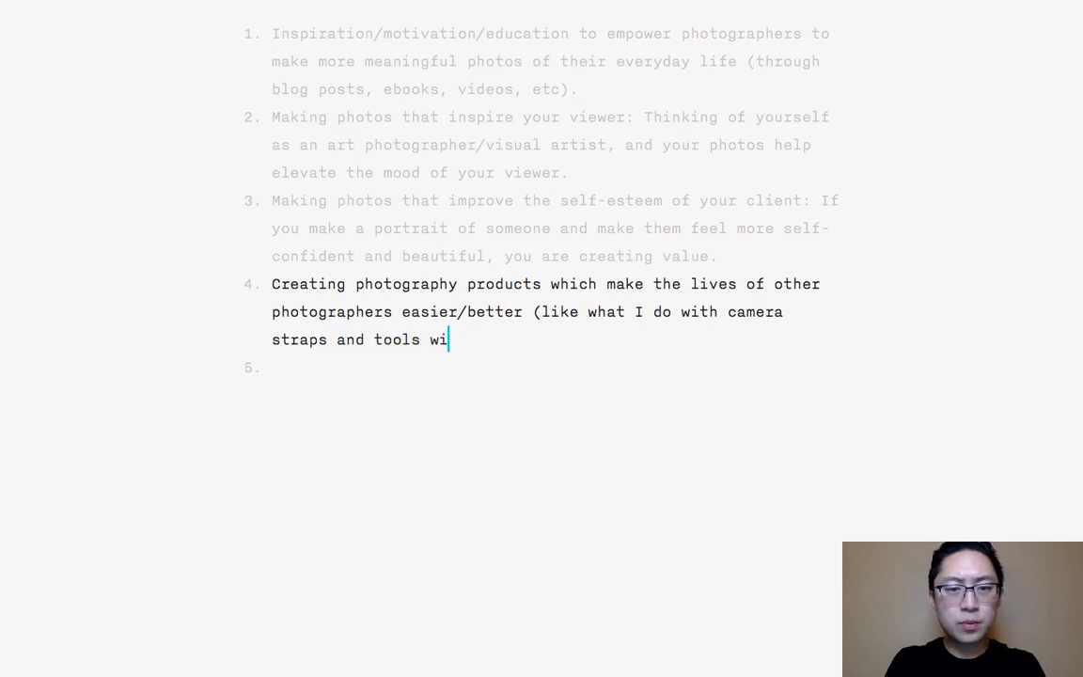
{"action": "type", "text": "th HAPTIC INDUSTR"}
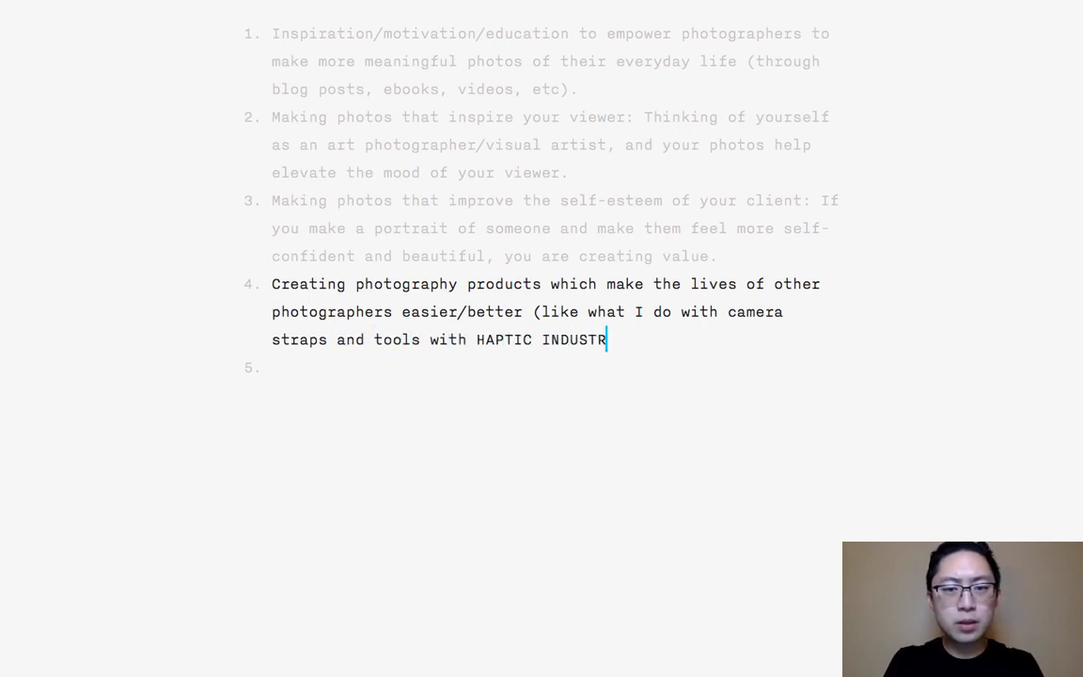
{"action": "type", "text": "IES)."}
{"action": "key", "text": "Down"}
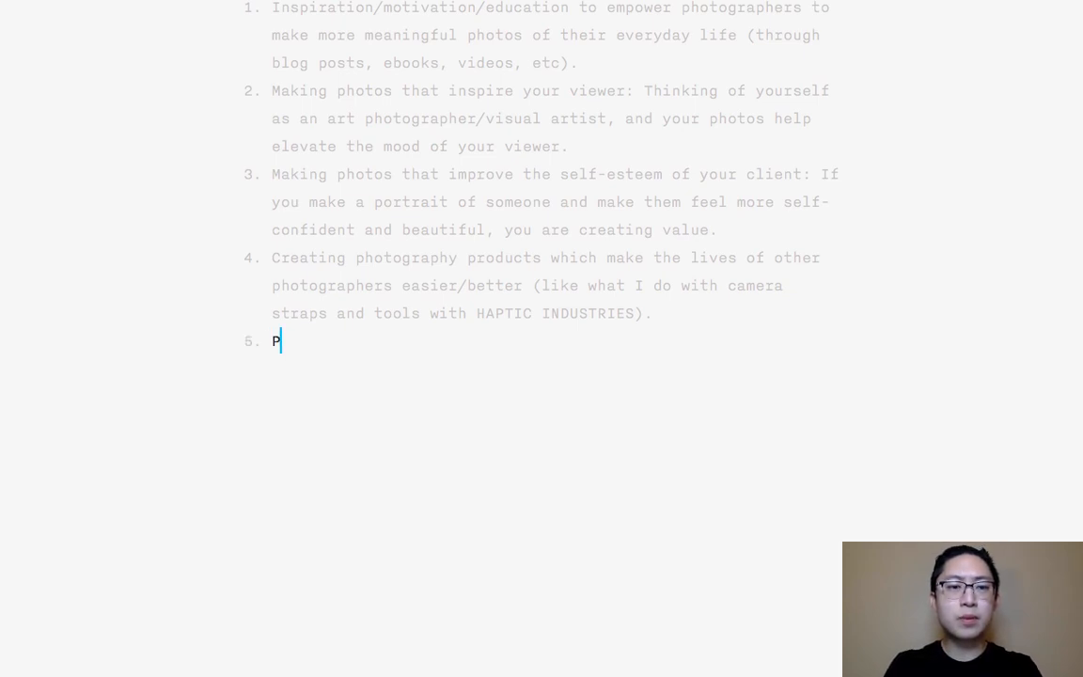
- Begin list item 5 with "Photography feedback: Giving feedback,"
{"action": "type", "text": "hotography"}
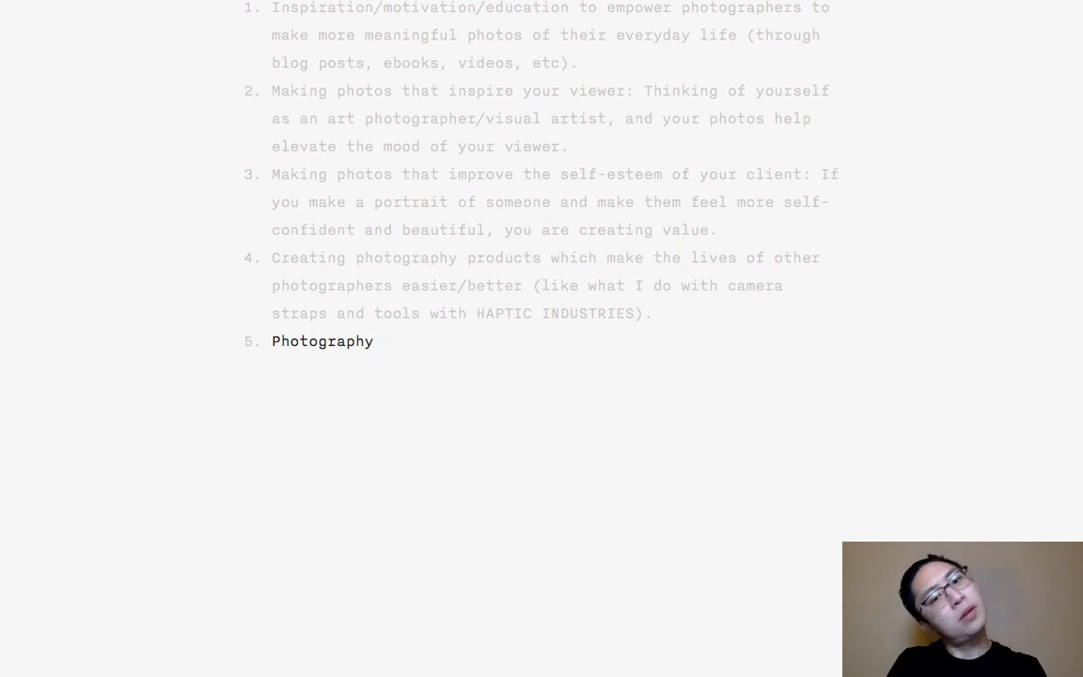
{"action": "type", "text": " feedback"}
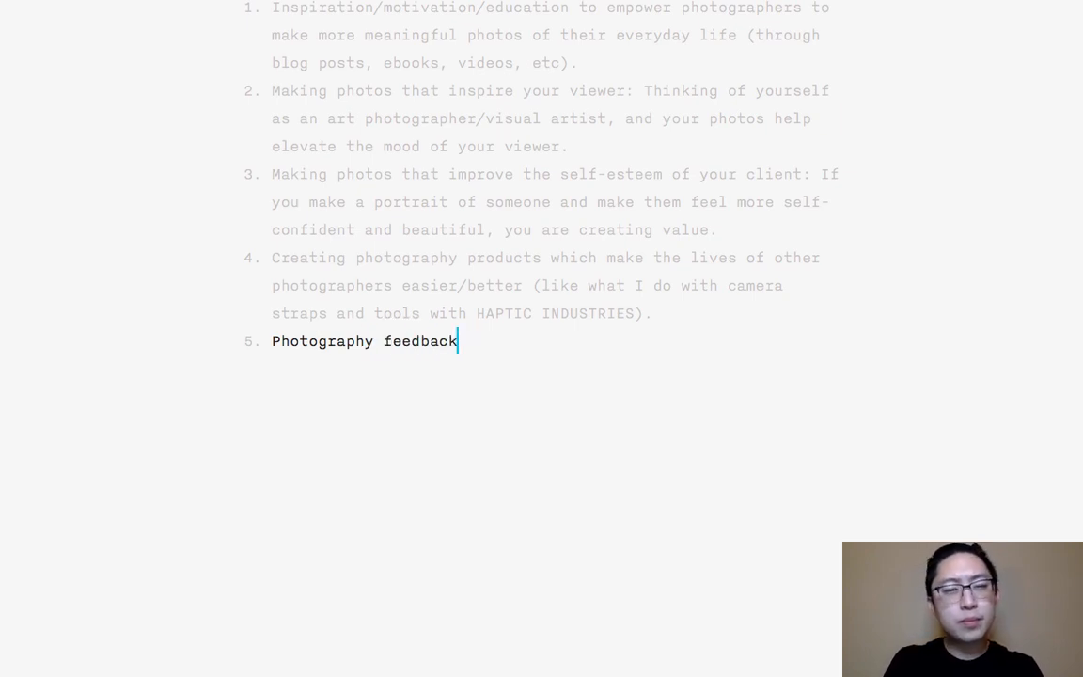
{"action": "type", "text": ": Chari"}
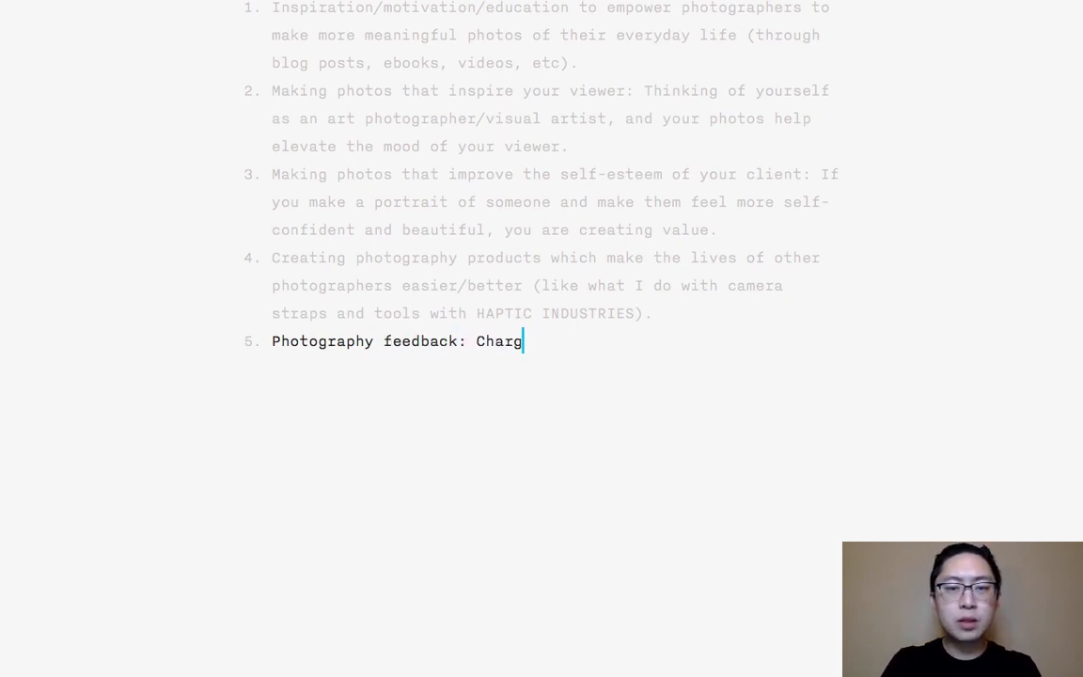
{"action": "type", "text": "ing an hourly"}
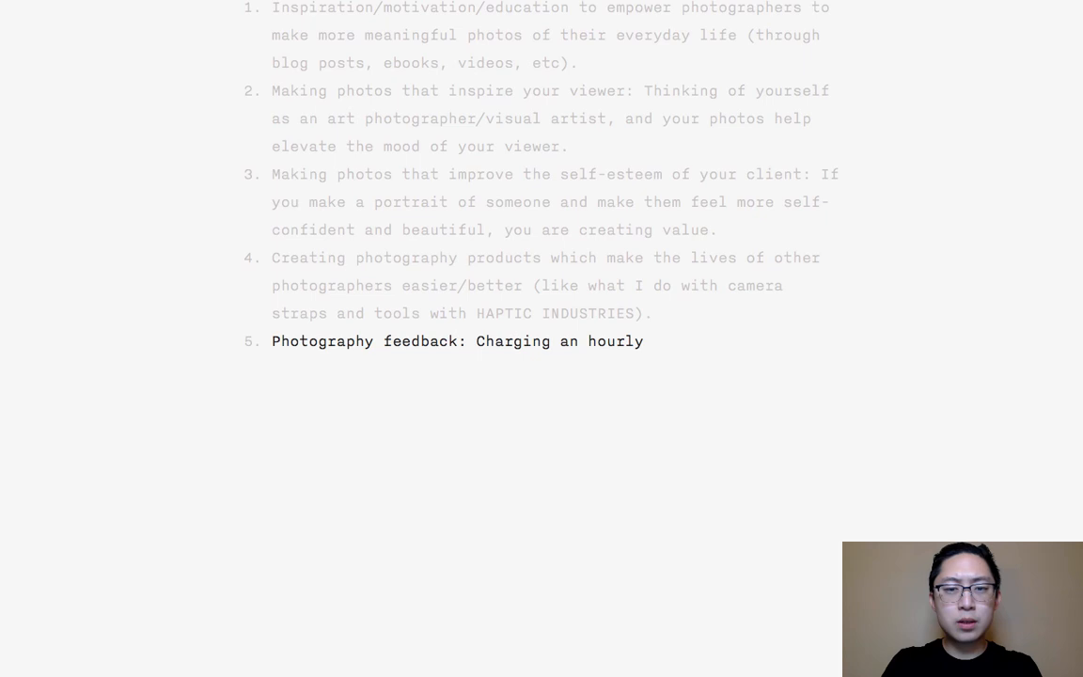
{"action": "key", "text": "BackSpace"}
{"action": "key", "text": "BackSpace"}
{"action": "key", "text": "BackSpace"}
{"action": "key", "text": "BackSpace"}
{"action": "key", "text": "BackSpace"}
{"action": "key", "text": "BackSpace"}
{"action": "key", "text": "BackSpace"}
{"action": "key", "text": "BackSpace"}
{"action": "key", "text": "BackSpace"}
{"action": "key", "text": "BackSpace"}
{"action": "key", "text": "BackSpace"}
{"action": "key", "text": "BackSpace"}
{"action": "key", "text": "BackSpace"}
{"action": "key", "text": "BackSpace"}
{"action": "key", "text": "BackSpace"}
{"action": "key", "text": "BackSpace"}
{"action": "key", "text": "BackSpace"}
{"action": "key", "text": "BackSpace"}
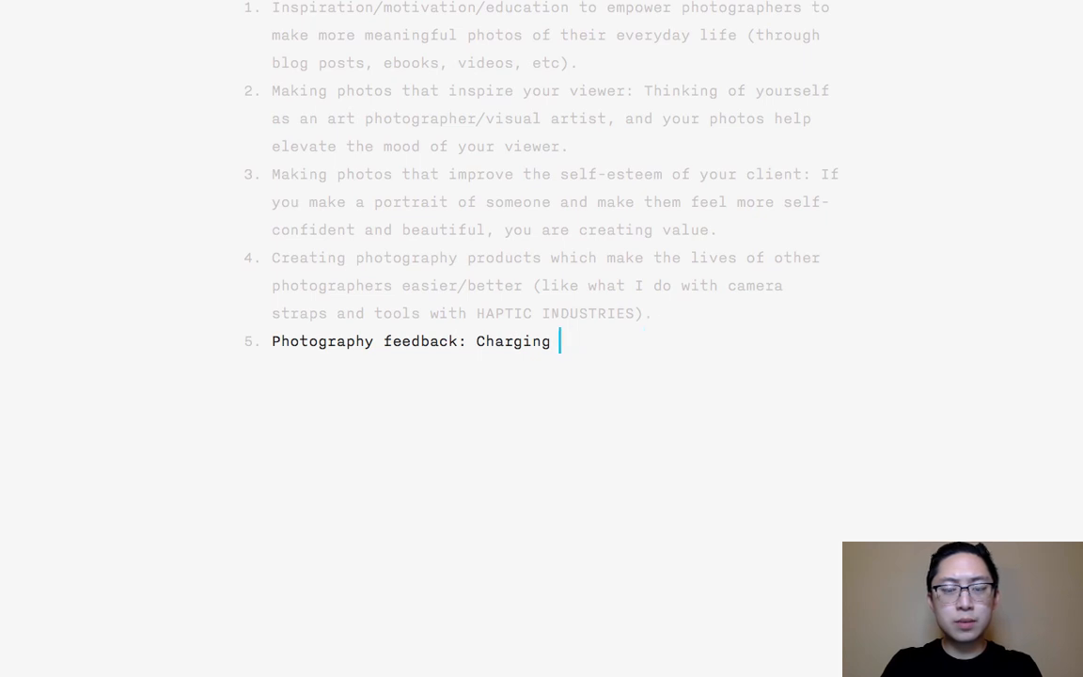
{"action": "type", "text": "Giving fe"}
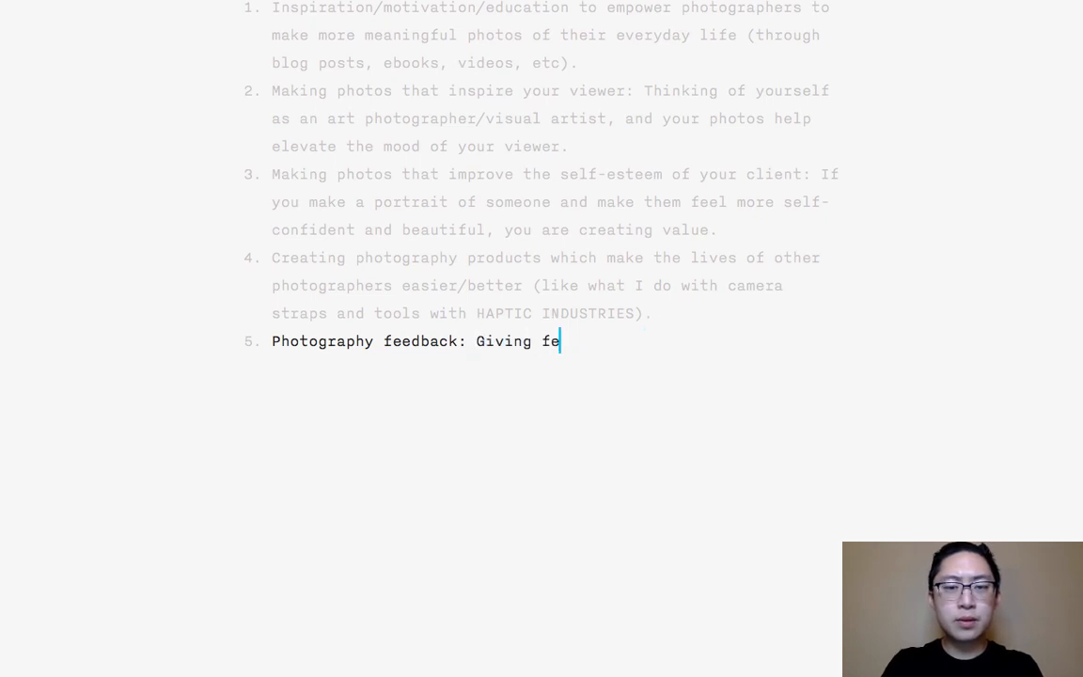
{"action": "type", "text": "edback "}
{"action": "type", "text": " a"}
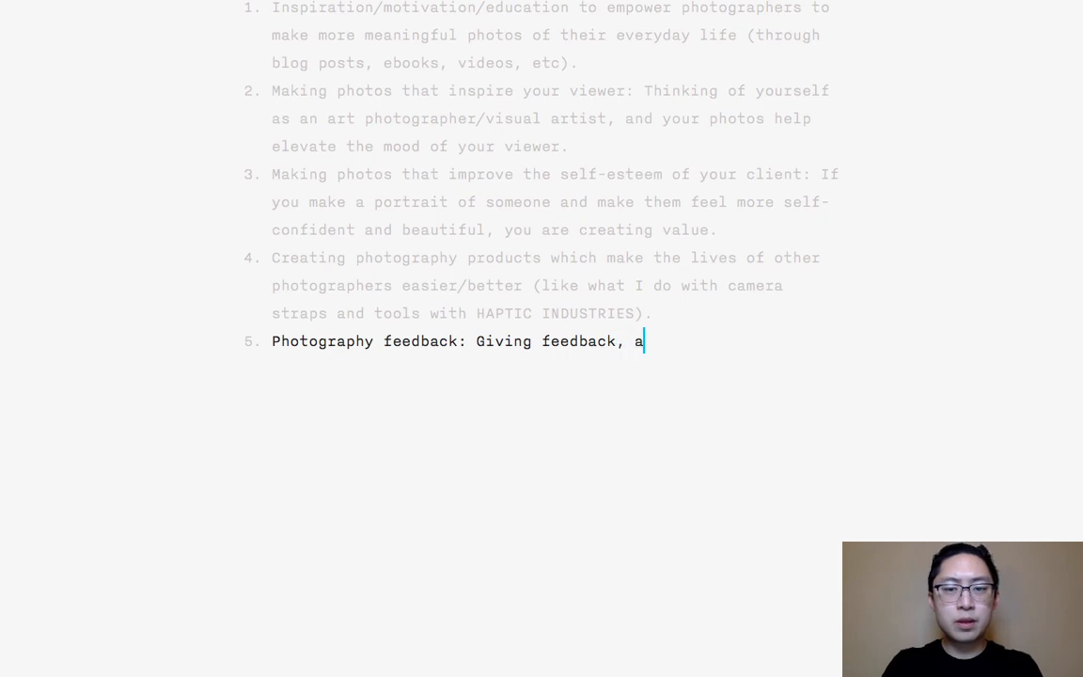
{"action": "type", "text": "nd consecutive fe"}
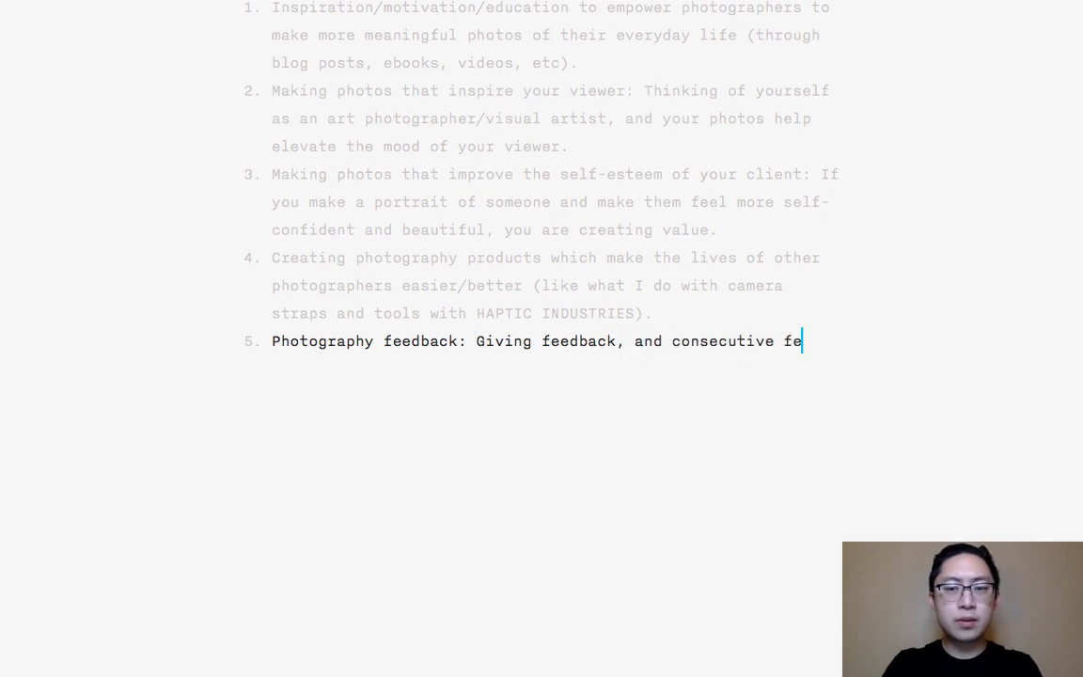
- Continue item 5 with "and constructive critique to other photographers who"
{"action": "key", "text": "BackSpace"}
{"action": "key", "text": "BackSpace"}
{"action": "key", "text": "BackSpace"}
{"action": "key", "text": "BackSpace"}
{"action": "key", "text": "BackSpace"}
{"action": "key", "text": "BackSpace"}
{"action": "key", "text": "BackSpace"}
{"action": "key", "text": "BackSpace"}
{"action": "key", "text": "BackSpace"}
{"action": "key", "text": "BackSpace"}
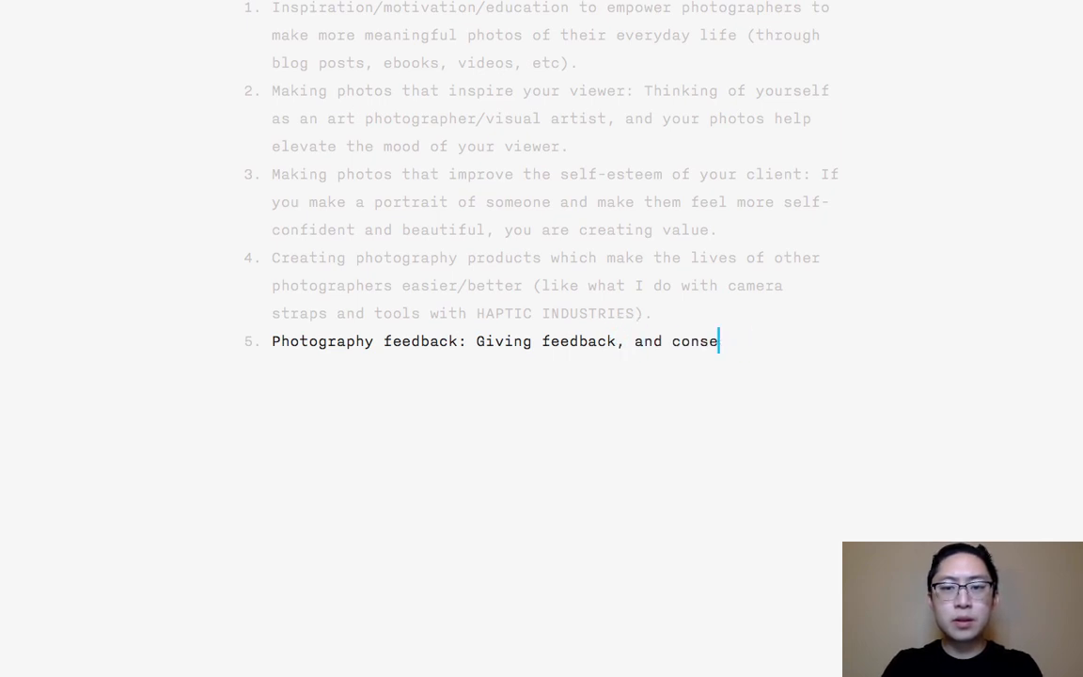
{"action": "type", "text": "tructive fee"}
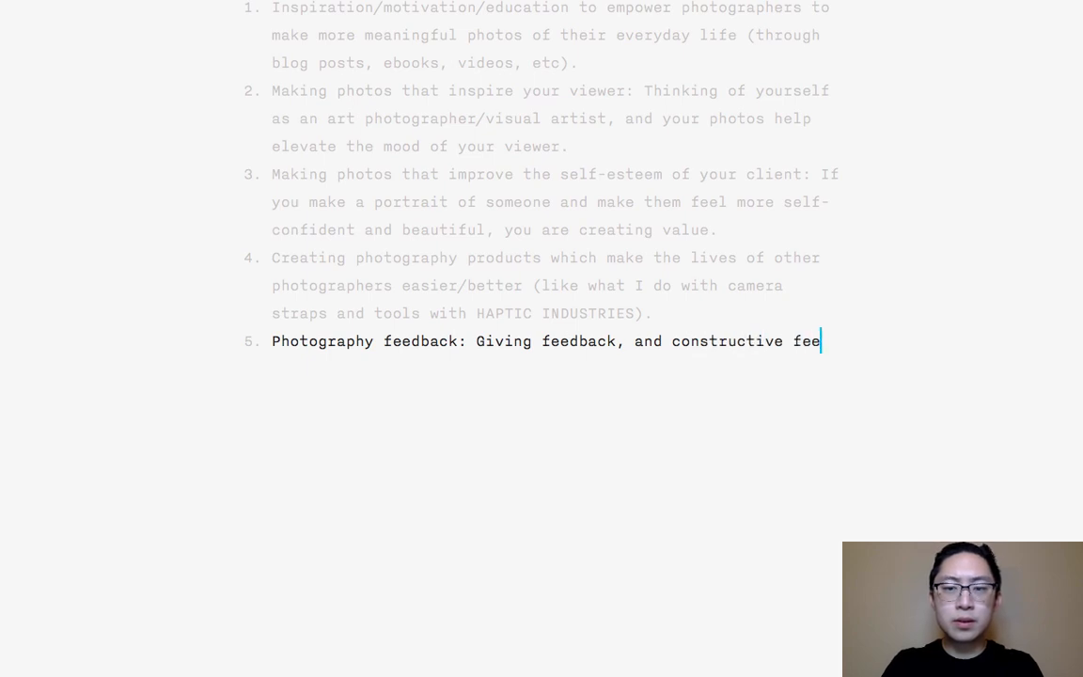
{"action": "key", "text": "BackSpace"}
{"action": "key", "text": "BackSpace"}
{"action": "key", "text": "BackSpace"}
{"action": "type", "text": "critique to other "}
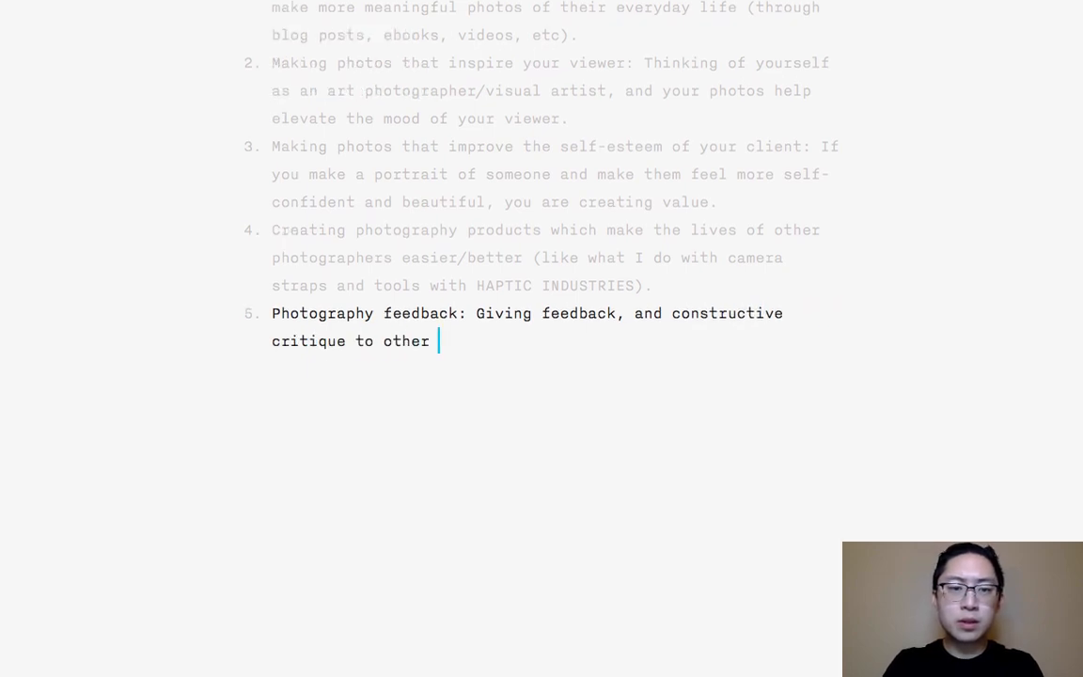
{"action": "type", "text": "photographers who"}
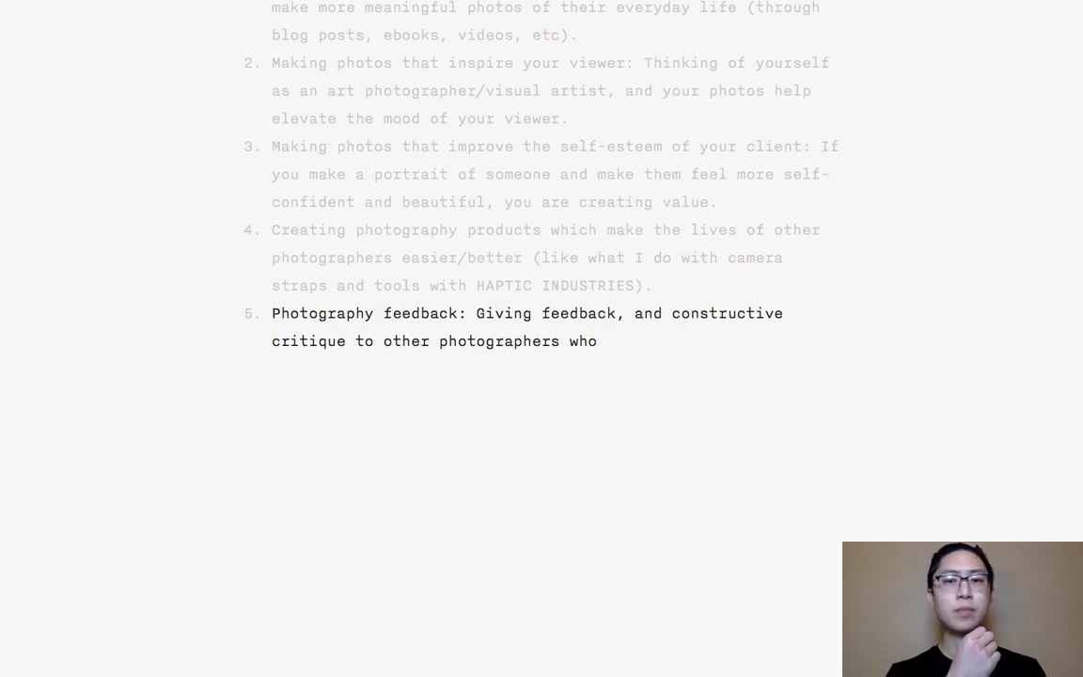
- Finish item 5 with "want to improve their photography." and end the numbered list
{"action": "type", "text": "wan"}
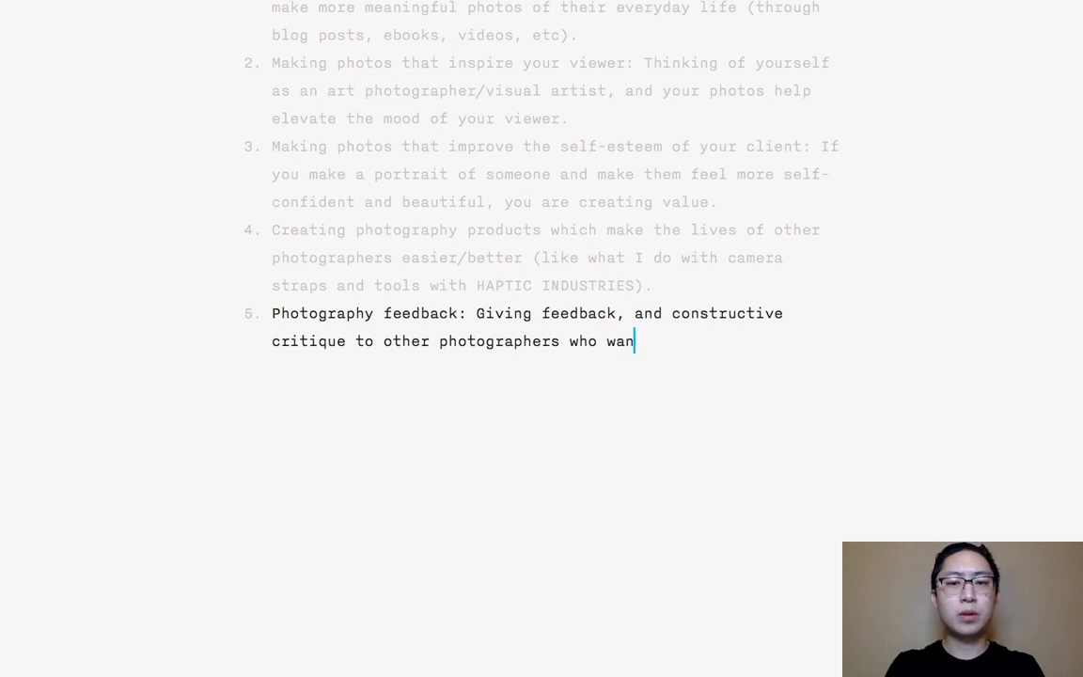
{"action": "type", "text": "t to improve their photo"}
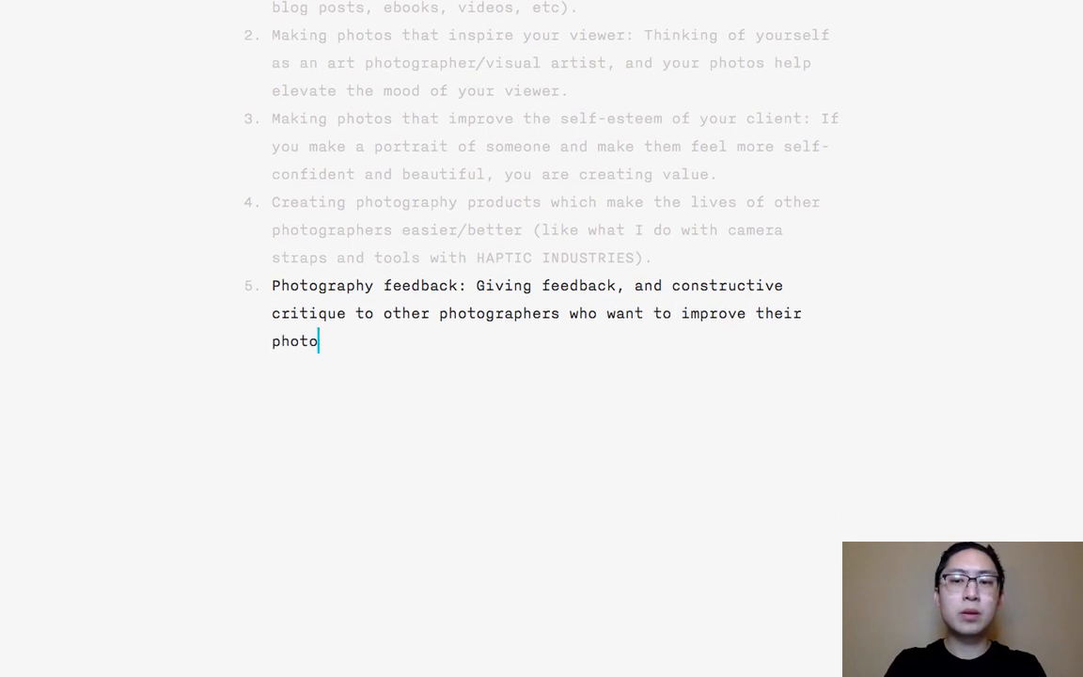
{"action": "type", "text": "graphy."}
{"action": "key", "text": "Return"}
{"action": "key", "text": "Return"}
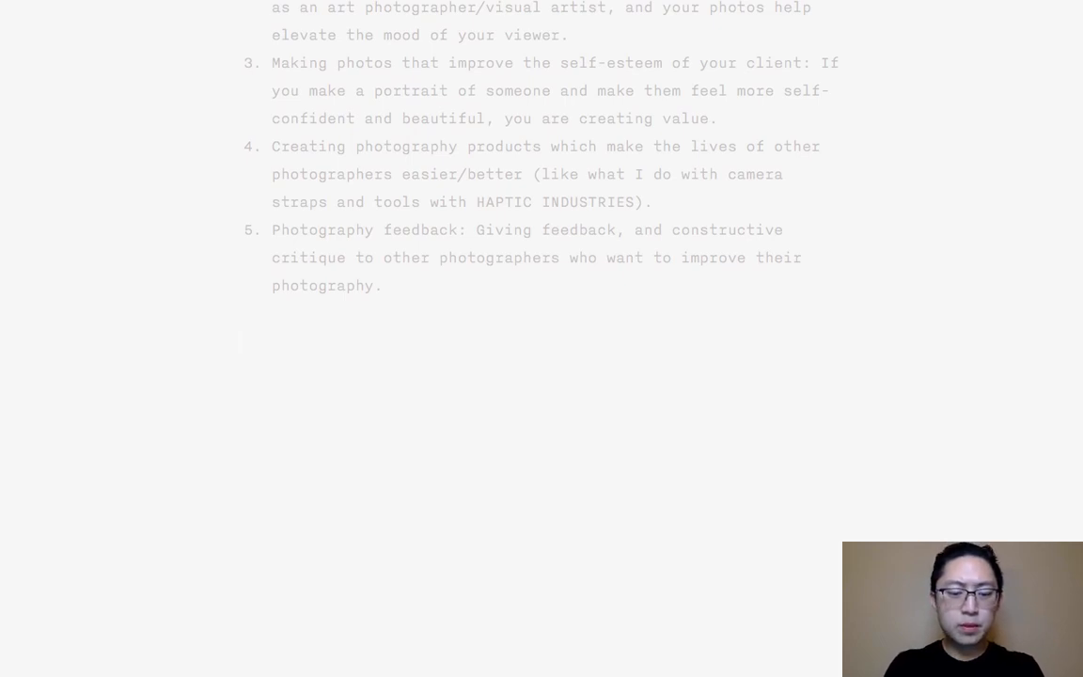
- Start the closing paragraph below the list with "In another essay, we will tackle the importance of building a mindset for entrepneerhsip"
{"action": "type", "text": "In another essay"}
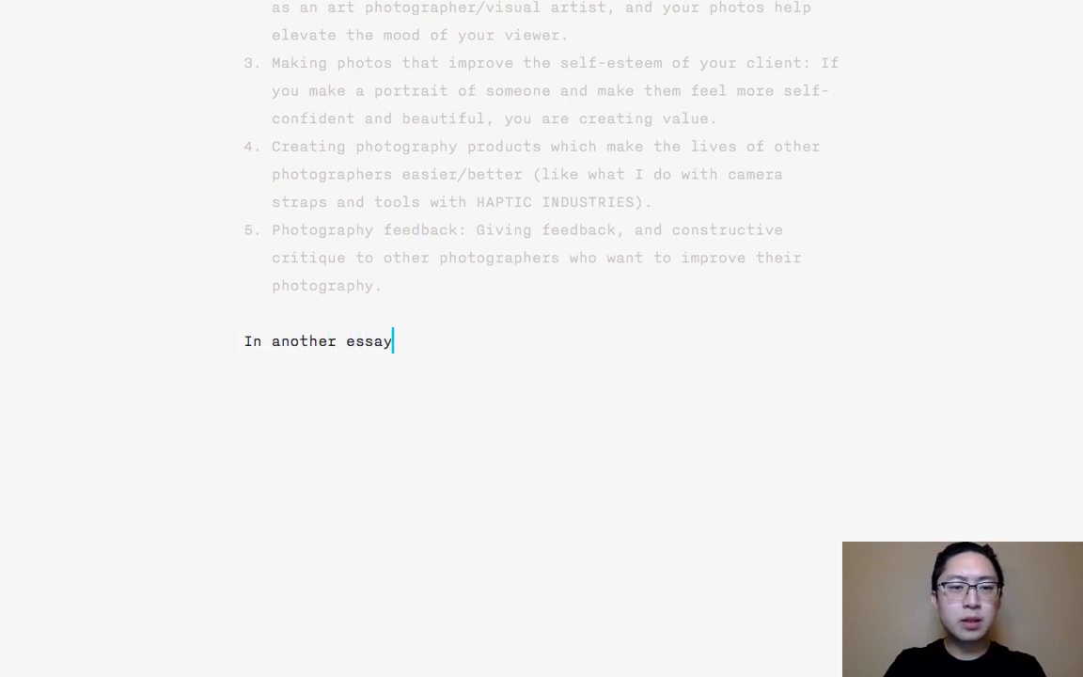
{"action": "type", "text": ", we will tackle the "}
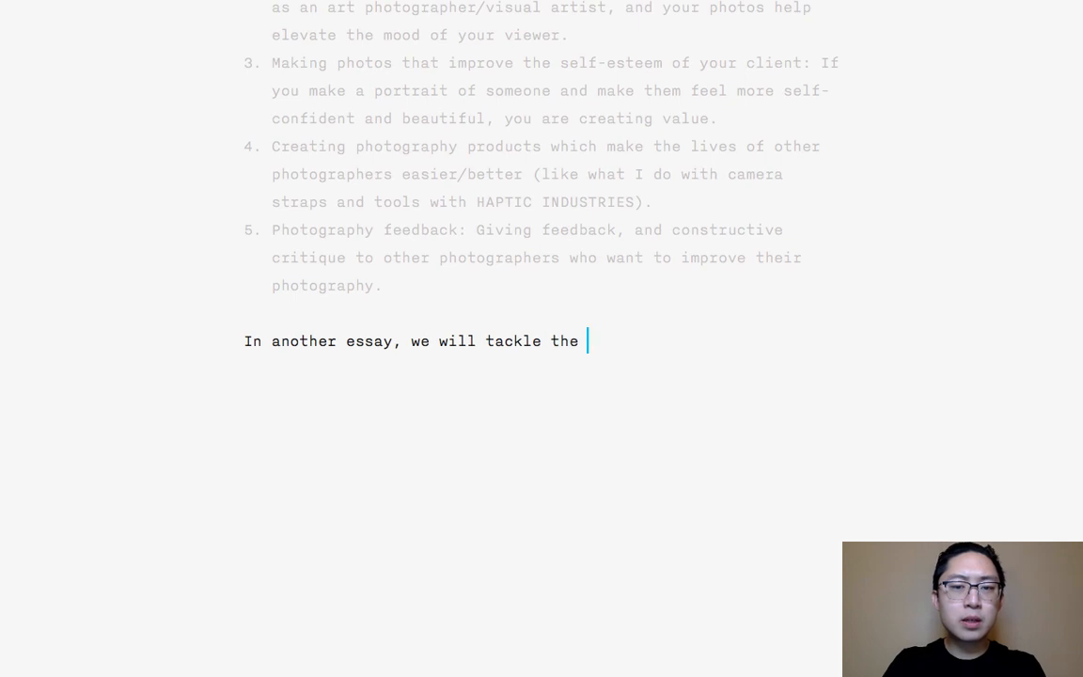
{"action": "type", "text": "importance of building a "}
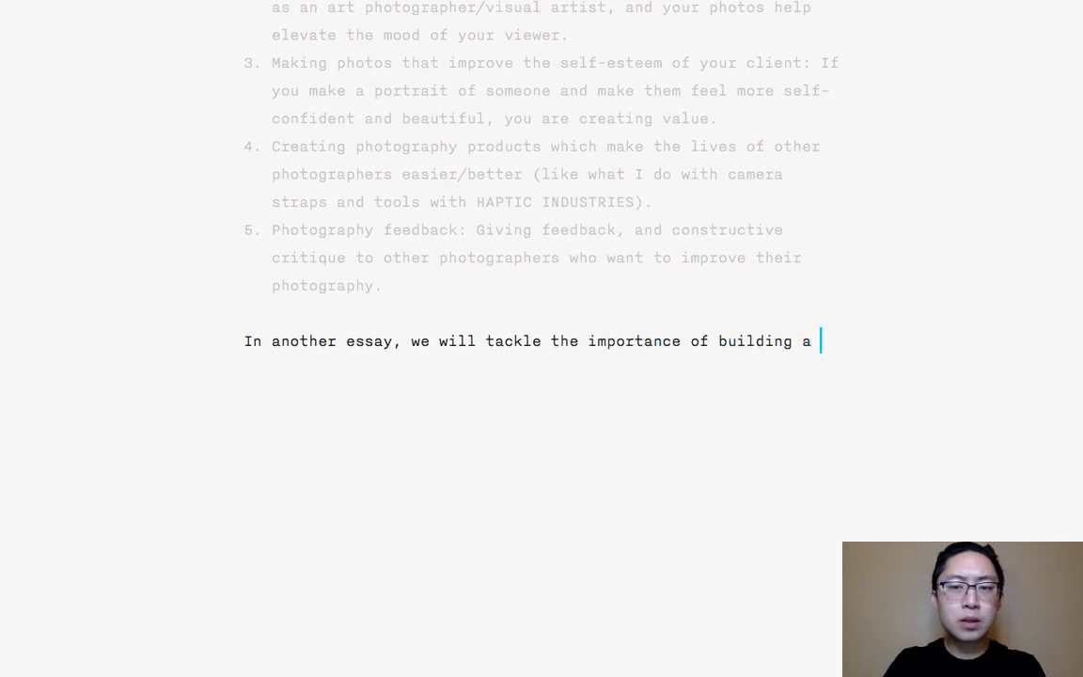
{"action": "type", "text": "mindset for entrepneerhsip"}
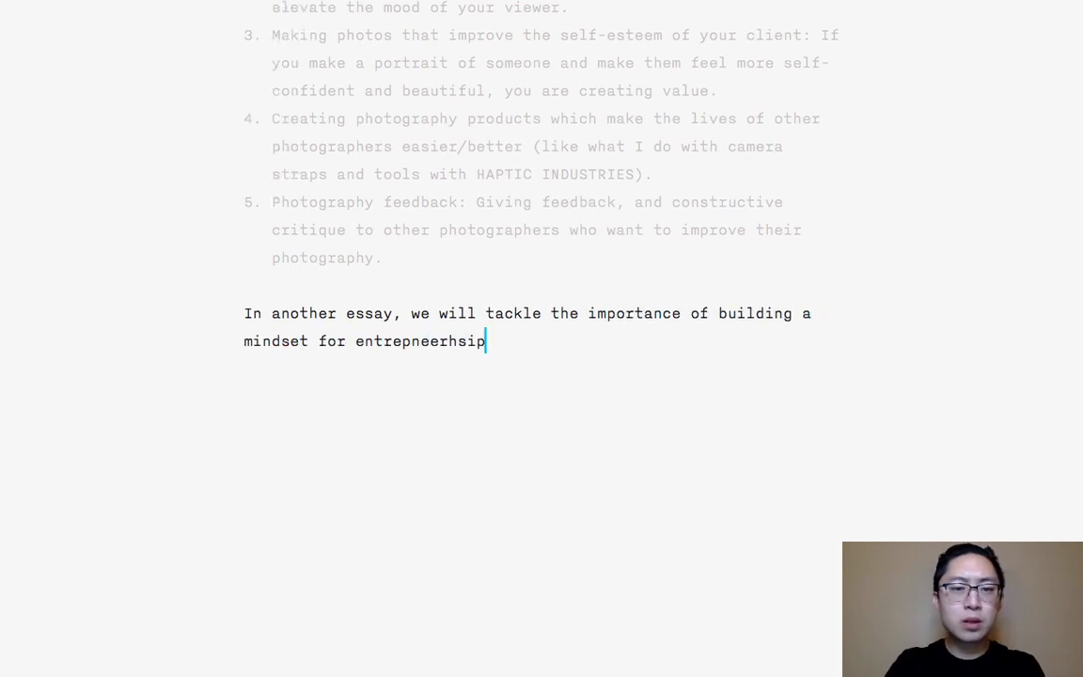
{"action": "type", "text": ", for risk"}
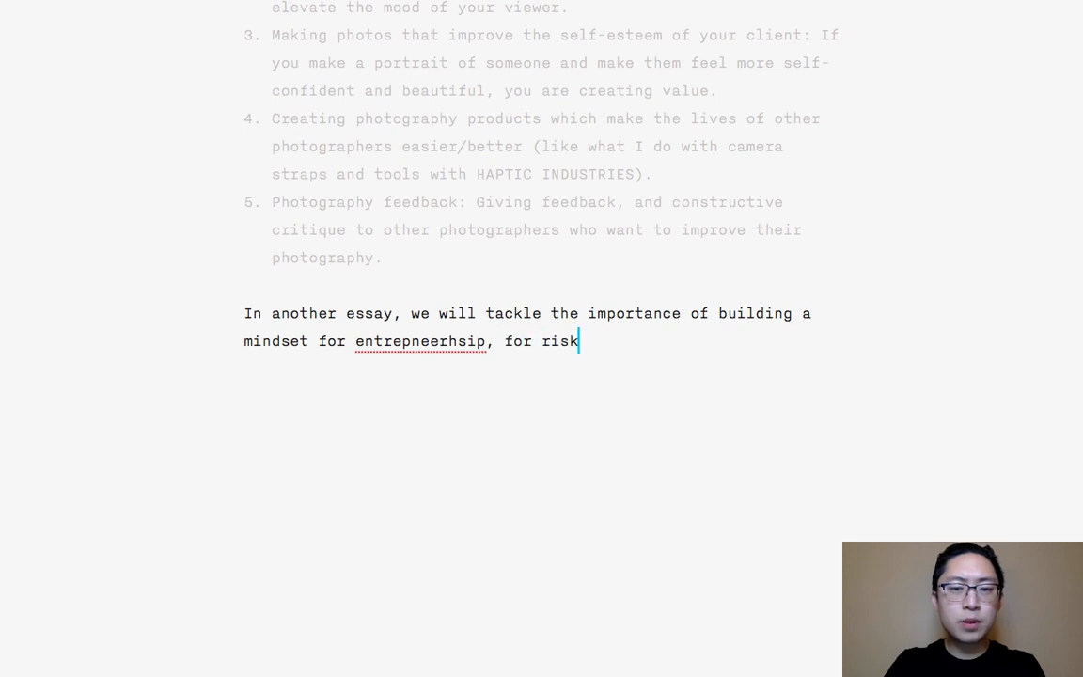
{"action": "type", "text": "-taking, for value-cre"}
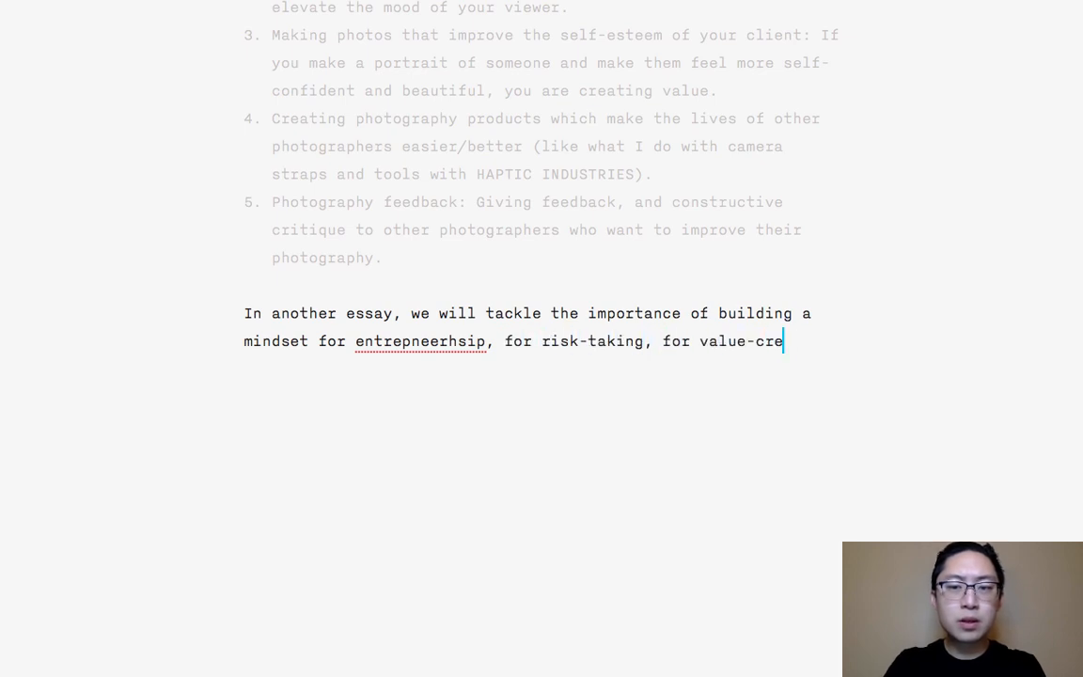
{"action": "type", "text": "ation, and fro"}
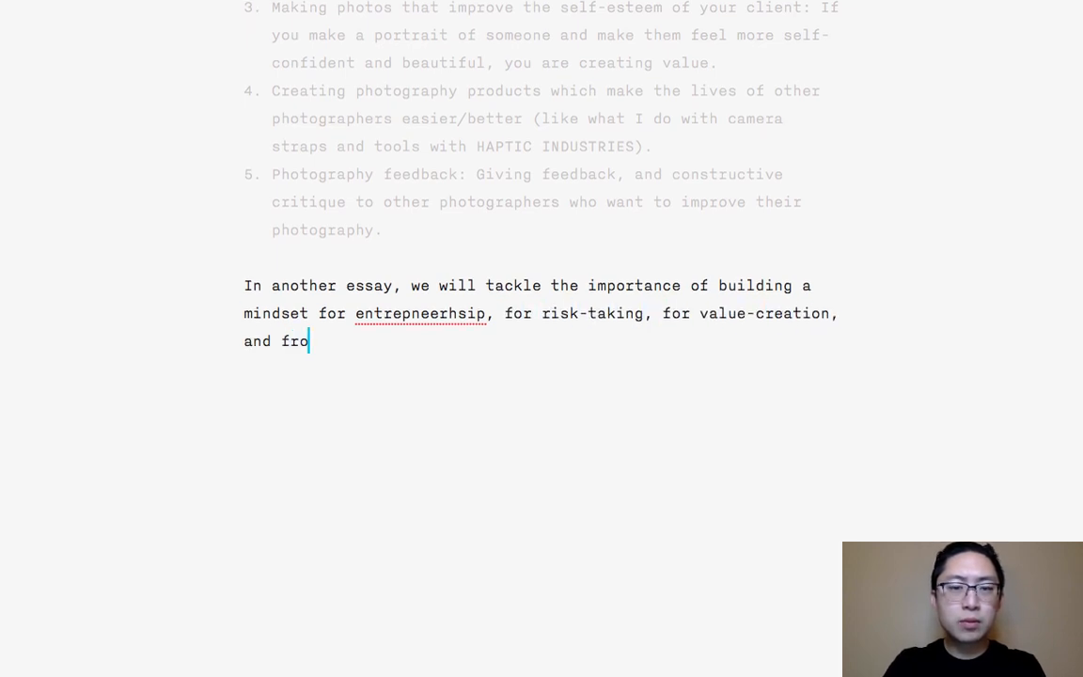
{"action": "key", "text": "BackSpace"}
{"action": "key", "text": "BackSpace"}
{"action": "type", "text": "or being bold, a lit"}
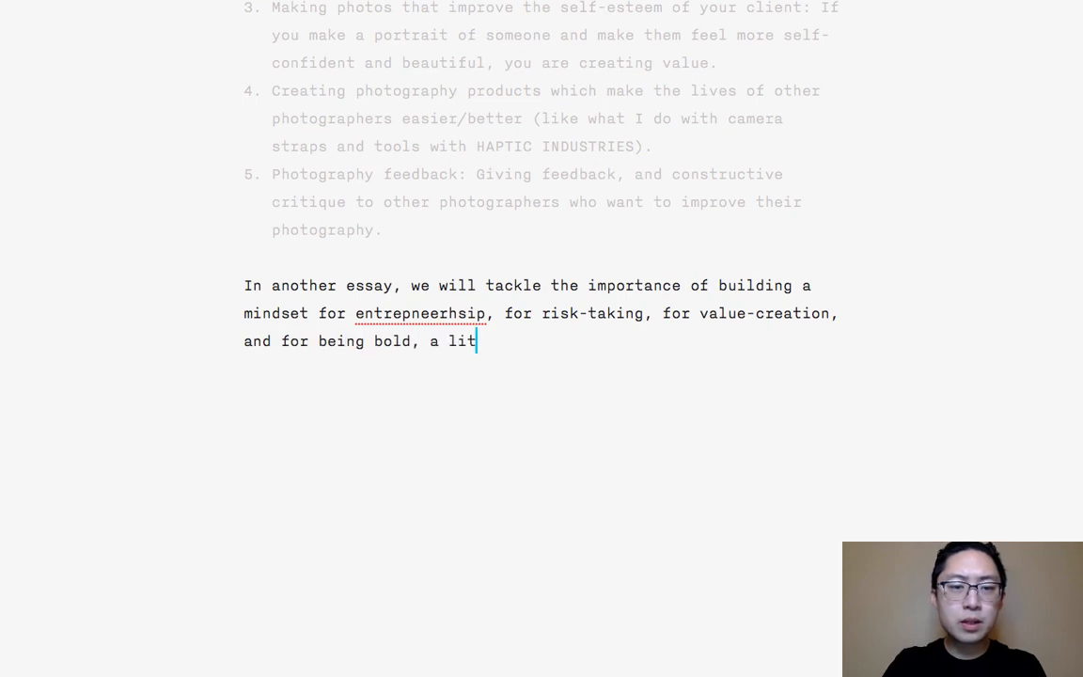
{"action": "type", "text": "tle foolish, and to "}
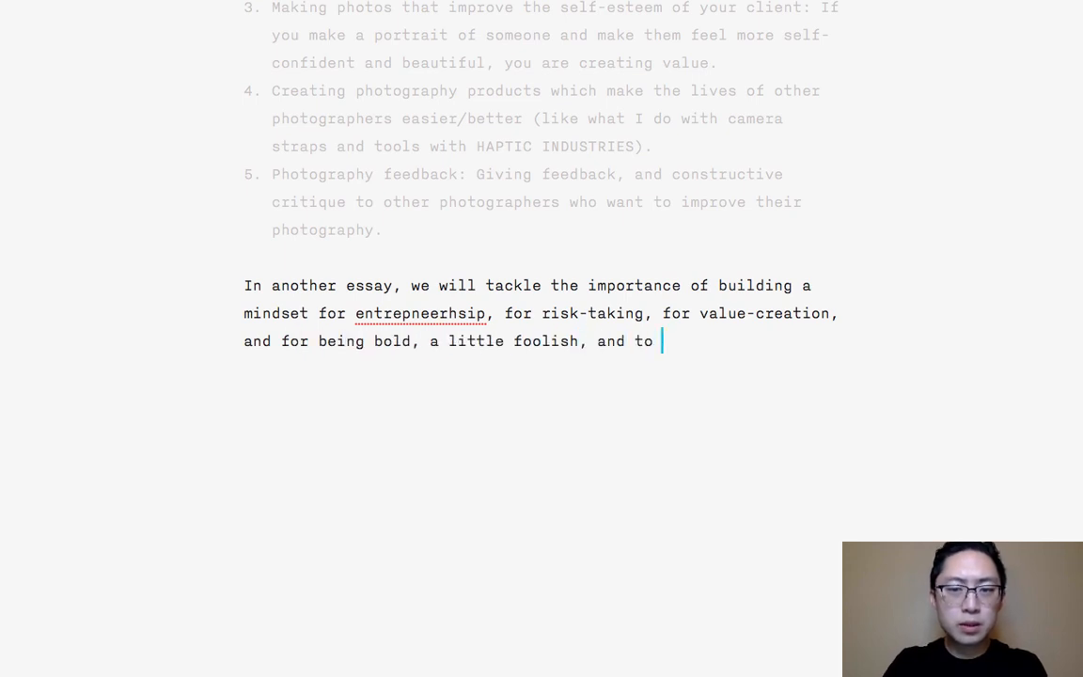
{"action": "type", "text": "move fast, break thi"}
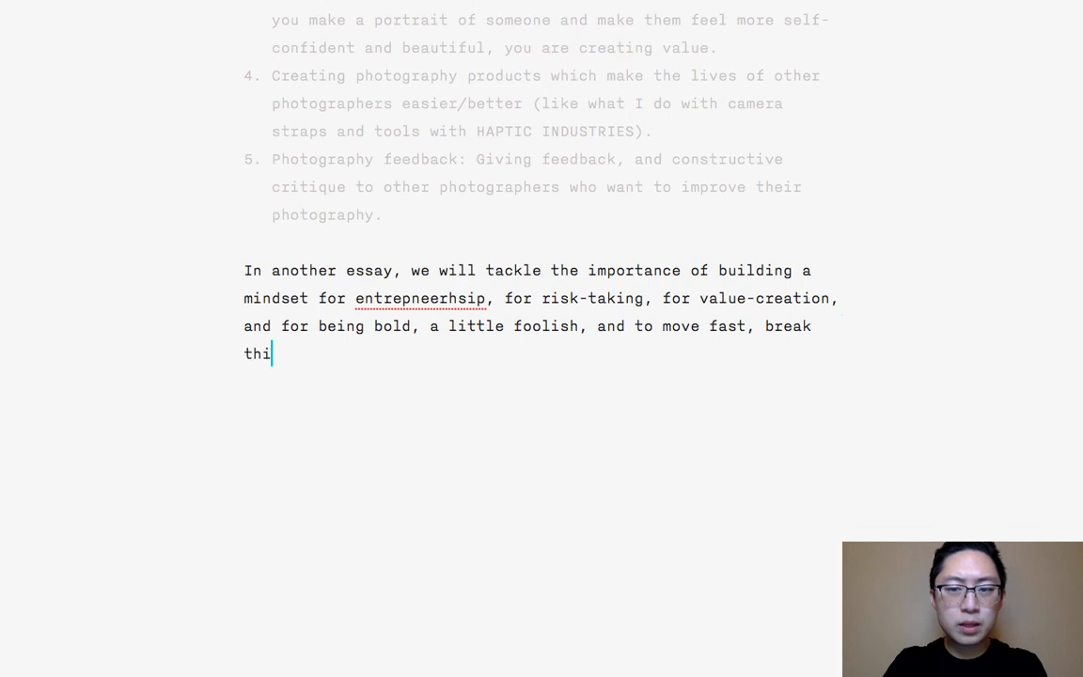
{"action": "type", "text": "ngs, and t"}
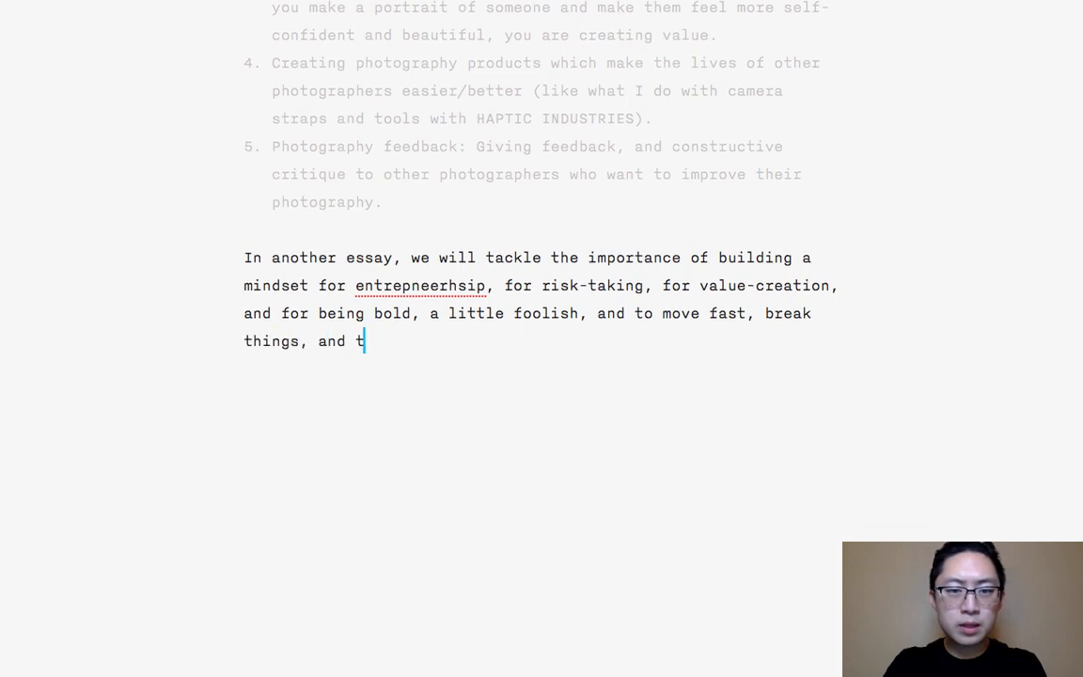
{"action": "type", "text": "o help impro"}
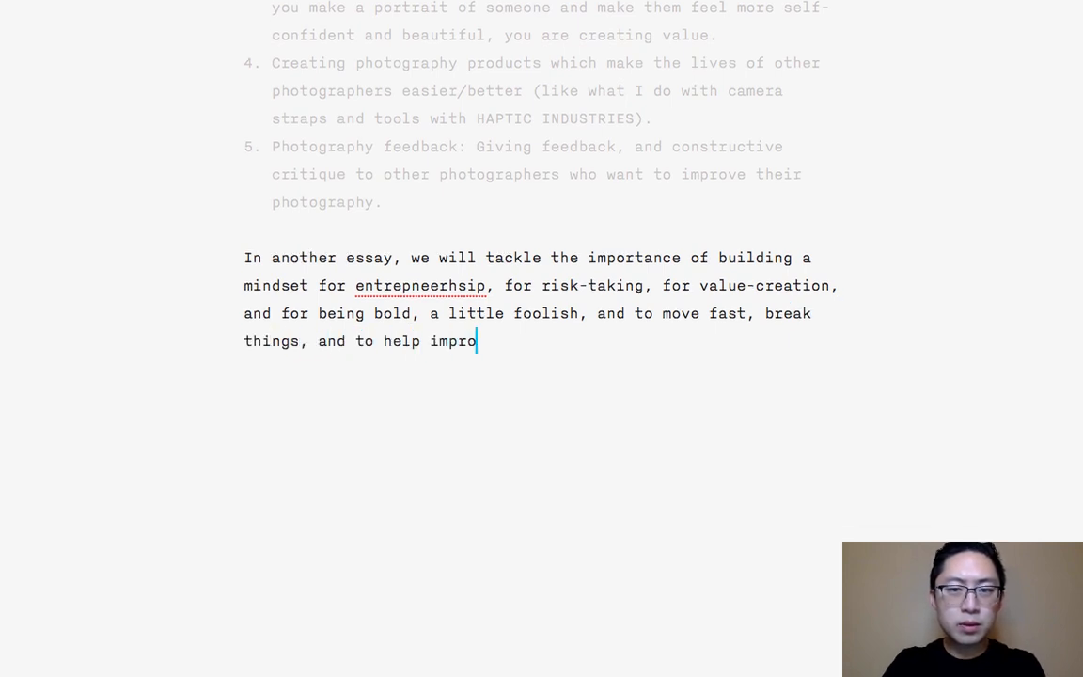
{"action": "type", "text": "ve the lives of others"}
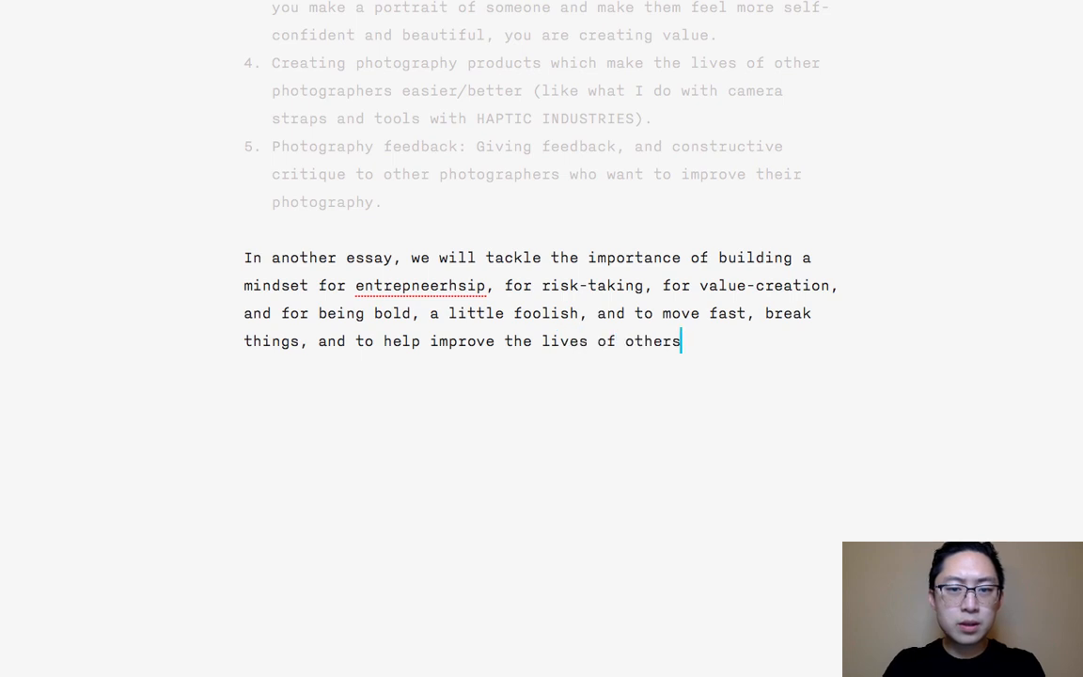
{"action": "type", "text": "."}
- Add the sign-off "BE BOLD," after a blank line, with the author's first name in capitals on the line below
{"action": "key", "text": "Return"}
{"action": "key", "text": "Return"}
{"action": "type", "text": "BE BOLD,"}
{"action": "key", "text": "Return"}
{"action": "type", "text": "ERIC"}
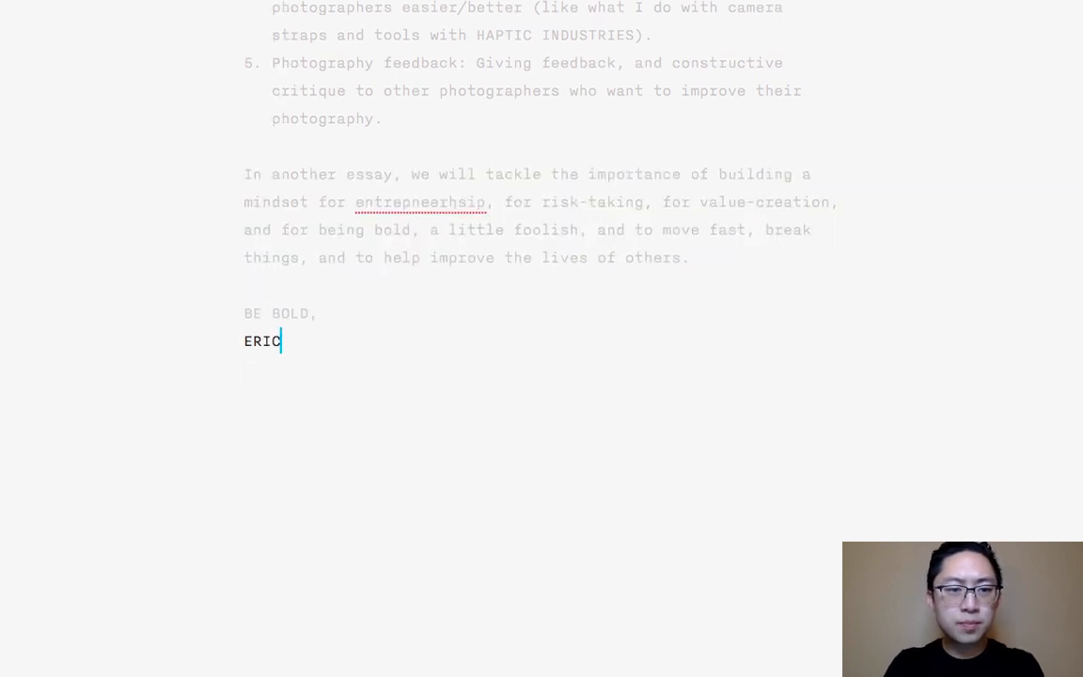
- Correct the misspelled "entrepneerhsip" to "entrepreneurship" in the closing paragraph and return to the end of the sign-off
{"action": "right_click", "coordinate": [430, 206]}
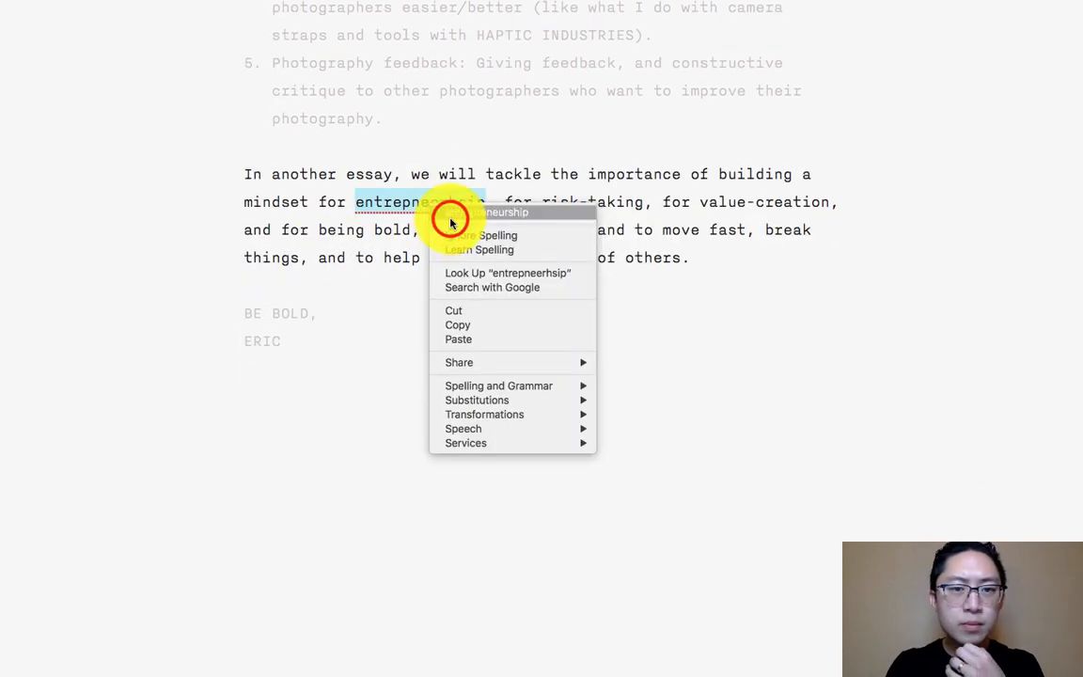
{"action": "left_click", "coordinate": [450, 217]}
{"action": "left_click", "coordinate": [464, 408]}
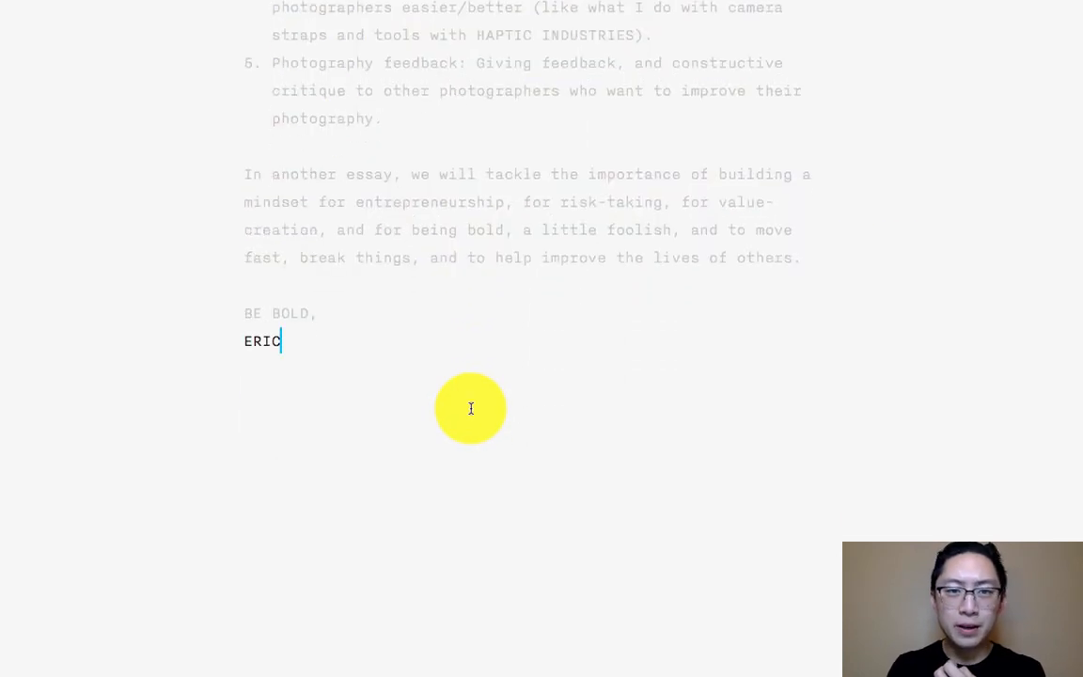
- Bold "Making photos that inspire your viewer" in item 2 and "Making photos that improve the self-esteem of your client" in item 3
{"action": "scroll", "coordinate": [472, 408], "scroll_direction": "up", "scroll_amount": 10}
{"action": "scroll", "coordinate": [471, 414], "scroll_direction": "down", "scroll_amount": 4}
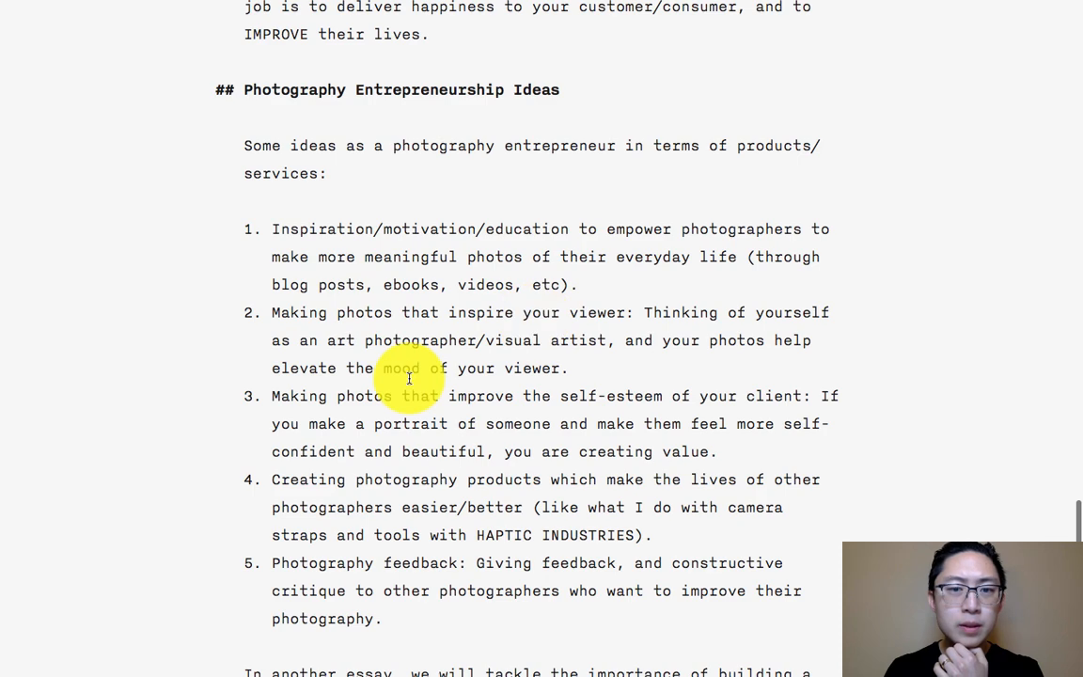
{"action": "left_click", "coordinate": [626, 313]}
{"action": "left_click_drag", "start_coordinate": [612, 313], "coordinate": [262, 312]}
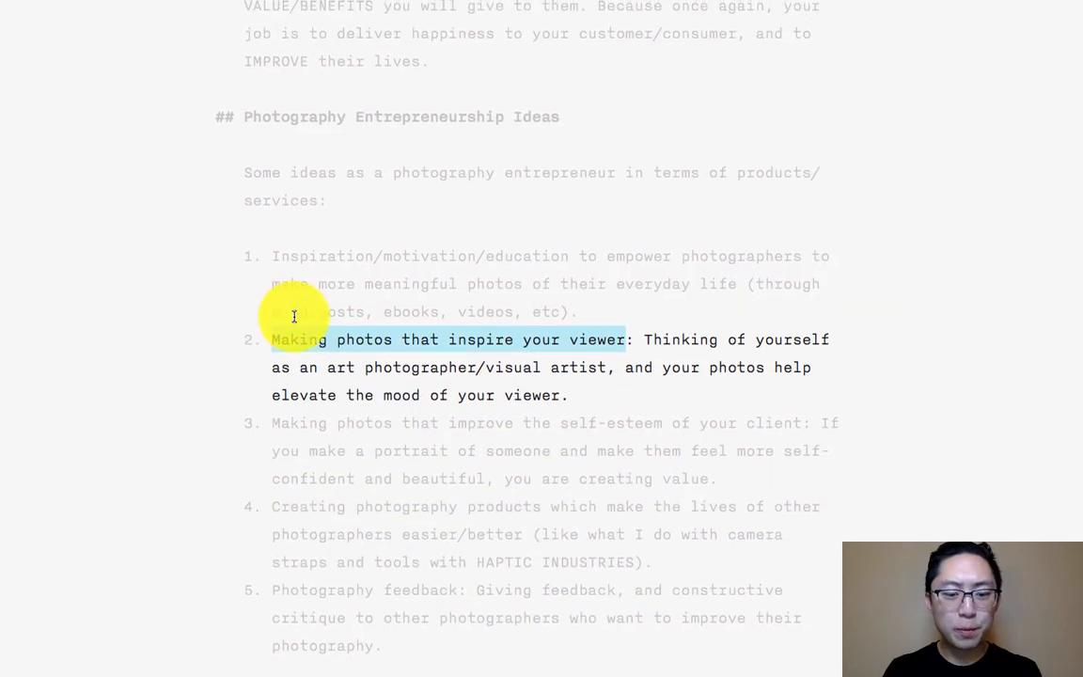
{"action": "key", "text": "ctrl+b"}
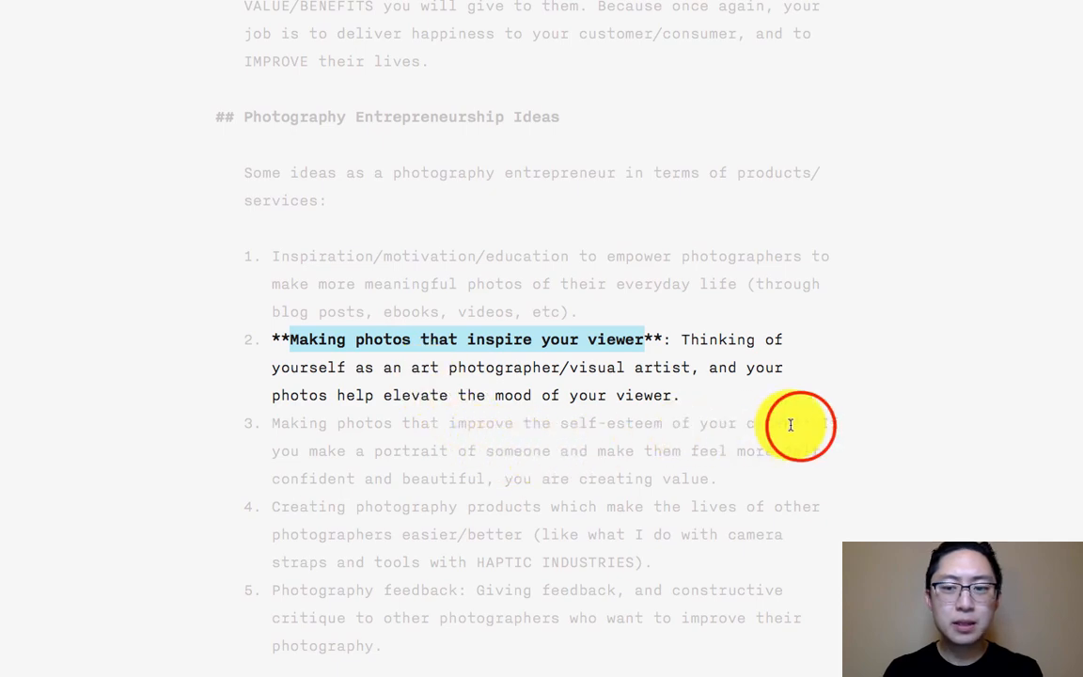
{"action": "left_click_drag", "start_coordinate": [800, 424], "coordinate": [266, 430]}
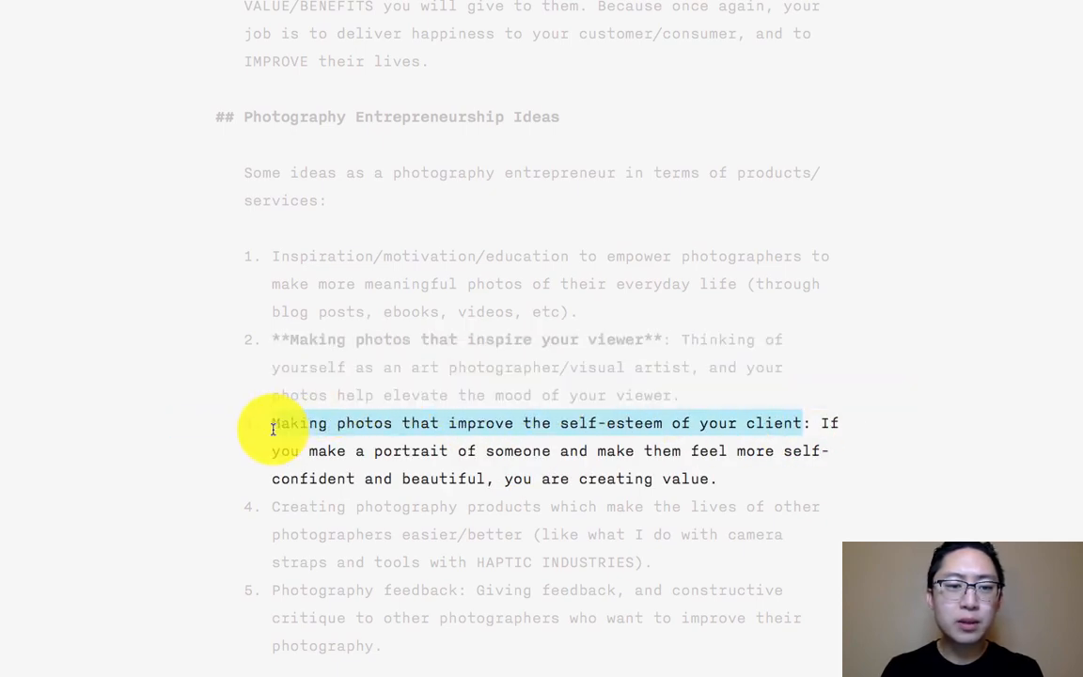
{"action": "key", "text": "ctrl+b"}
- Bold "Creating photography products which make the lives of other photographers easier/better" in item 4 and "Photography feedback" in item 5
{"action": "scroll", "coordinate": [307, 437], "scroll_direction": "down", "scroll_amount": 3}
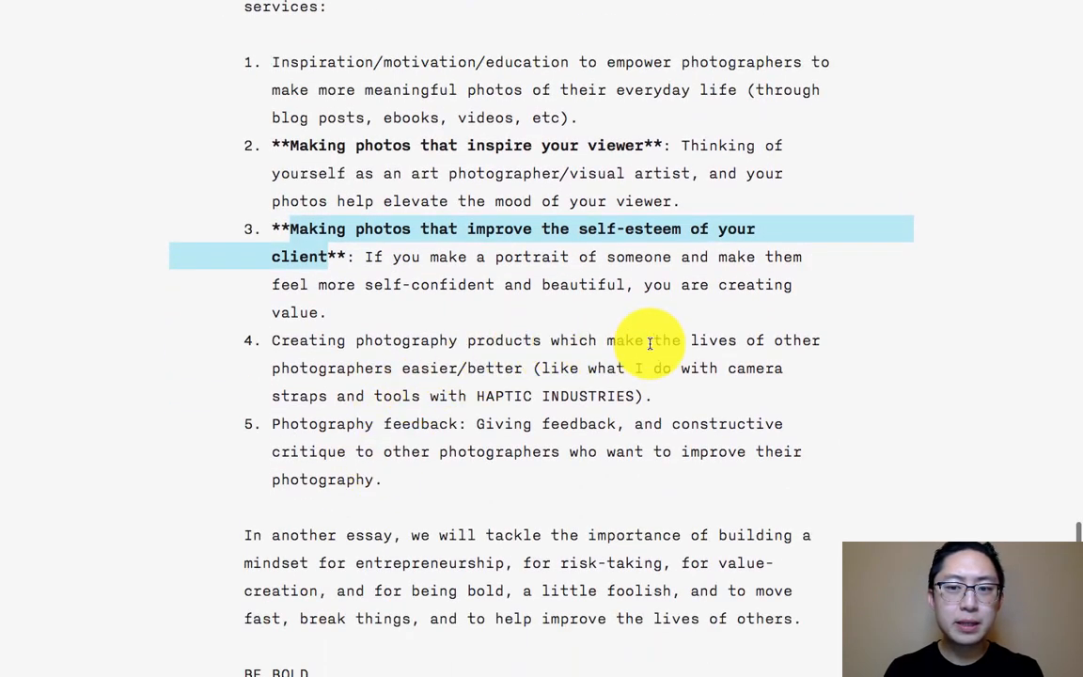
{"action": "left_click_drag", "start_coordinate": [523, 370], "coordinate": [262, 349]}
{"action": "key", "text": "ctrl+b"}
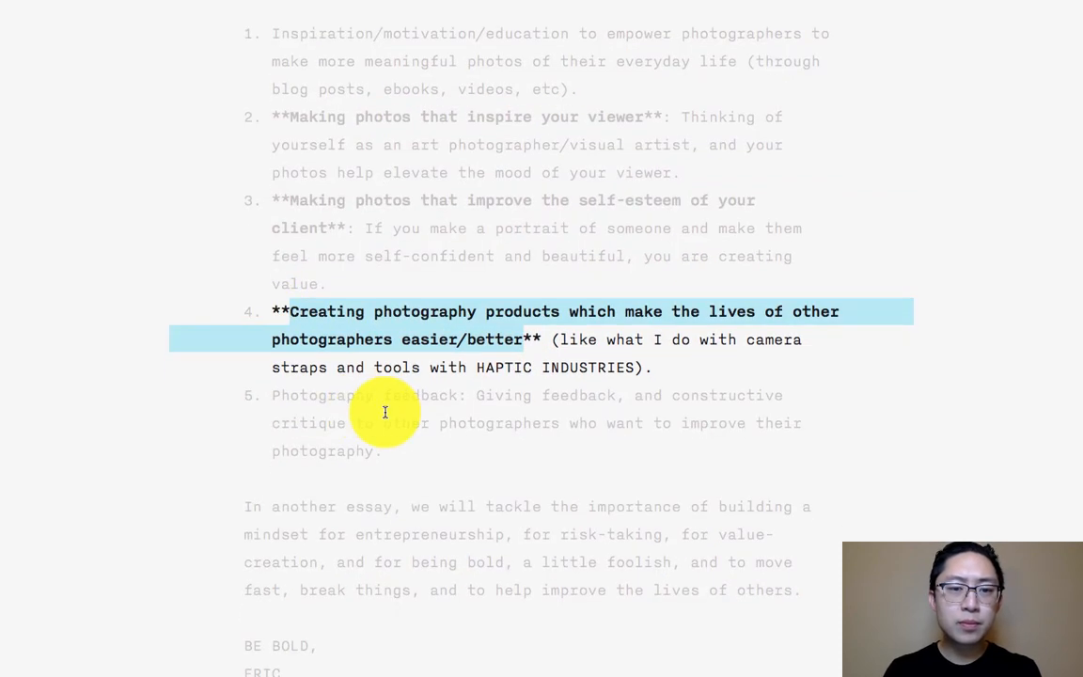
{"action": "left_click_drag", "start_coordinate": [460, 397], "coordinate": [271, 386]}
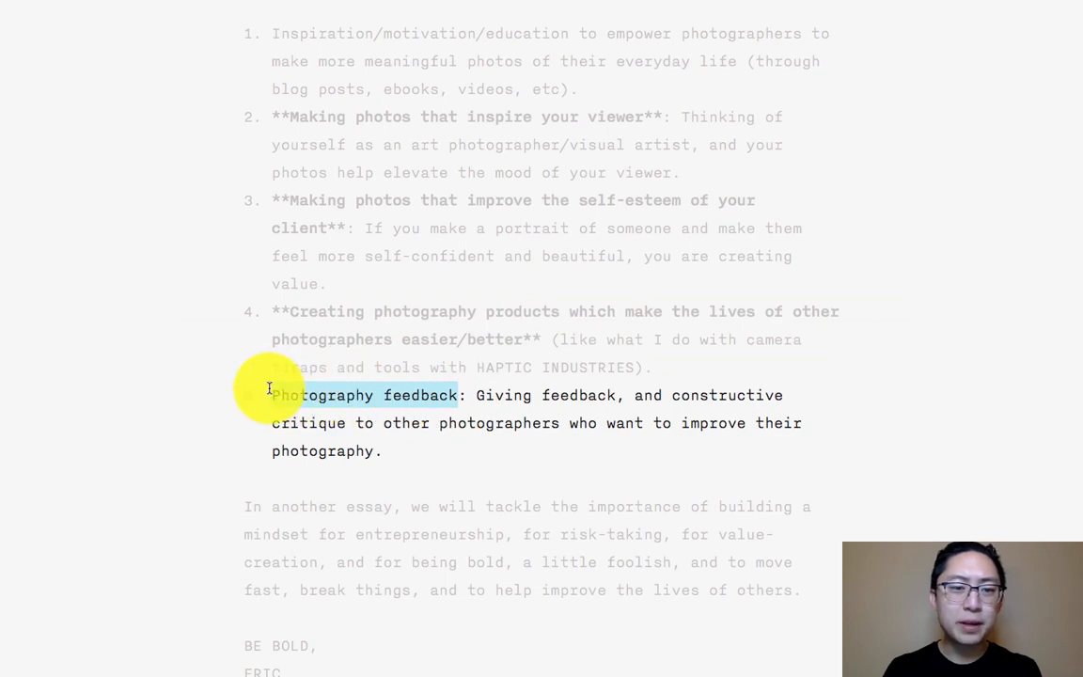
{"action": "key", "text": "ctrl+b"}
- Bold "Inspiration/motivation/education to empower photographers to make more meaningful photos of their everyday life" in item 1
{"action": "scroll", "coordinate": [447, 387], "scroll_direction": "up", "scroll_amount": 3}
{"action": "left_click", "coordinate": [612, 334]}
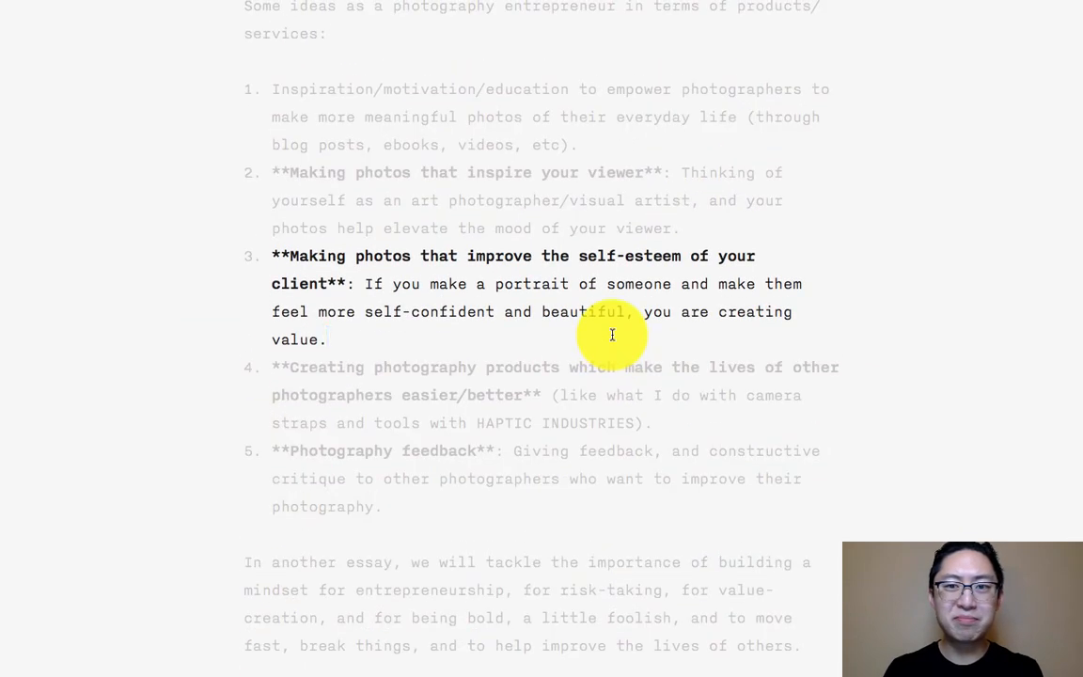
{"action": "left_click_drag", "start_coordinate": [731, 114], "coordinate": [270, 90]}
{"action": "key", "text": "ctrl+b"}
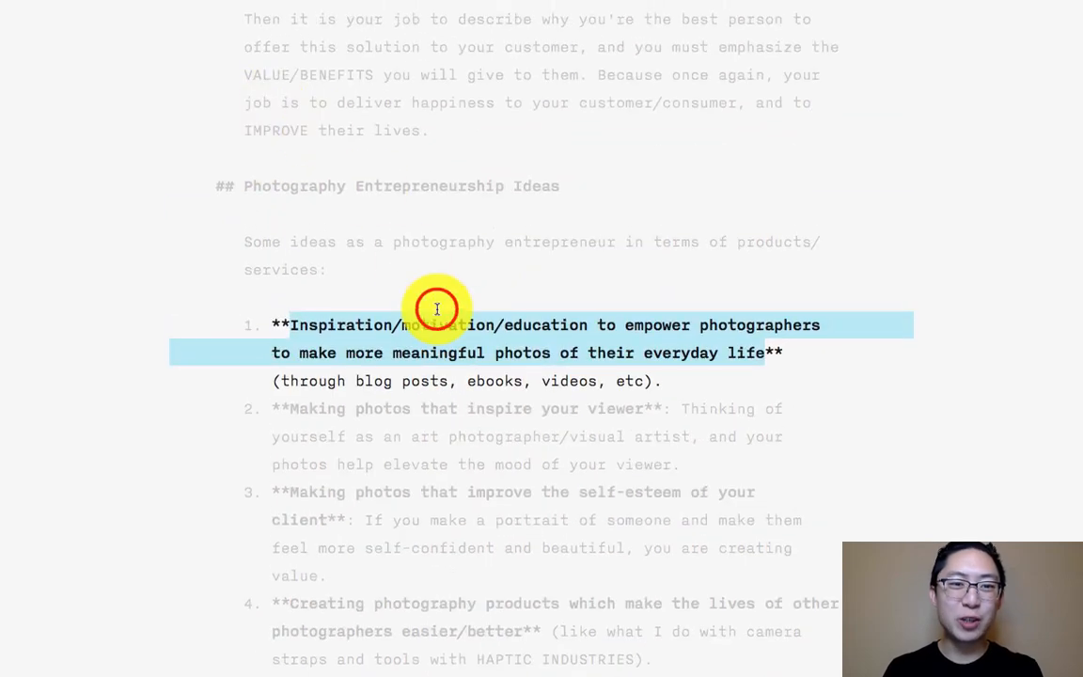
{"action": "left_click", "coordinate": [436, 308]}
- Review the whole draft, from the sign-off through the numbered lists and back up to the title and introduction
{"action": "scroll", "coordinate": [437, 309], "scroll_direction": "up", "scroll_amount": 3}
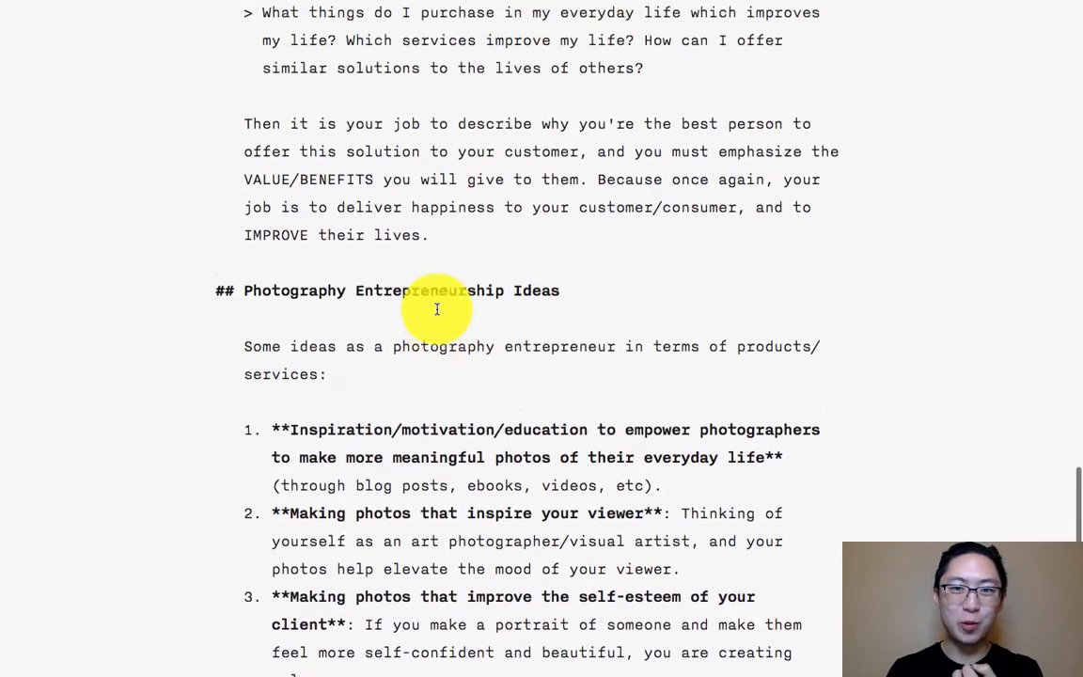
{"action": "scroll", "coordinate": [517, 360], "scroll_direction": "down", "scroll_amount": 15}
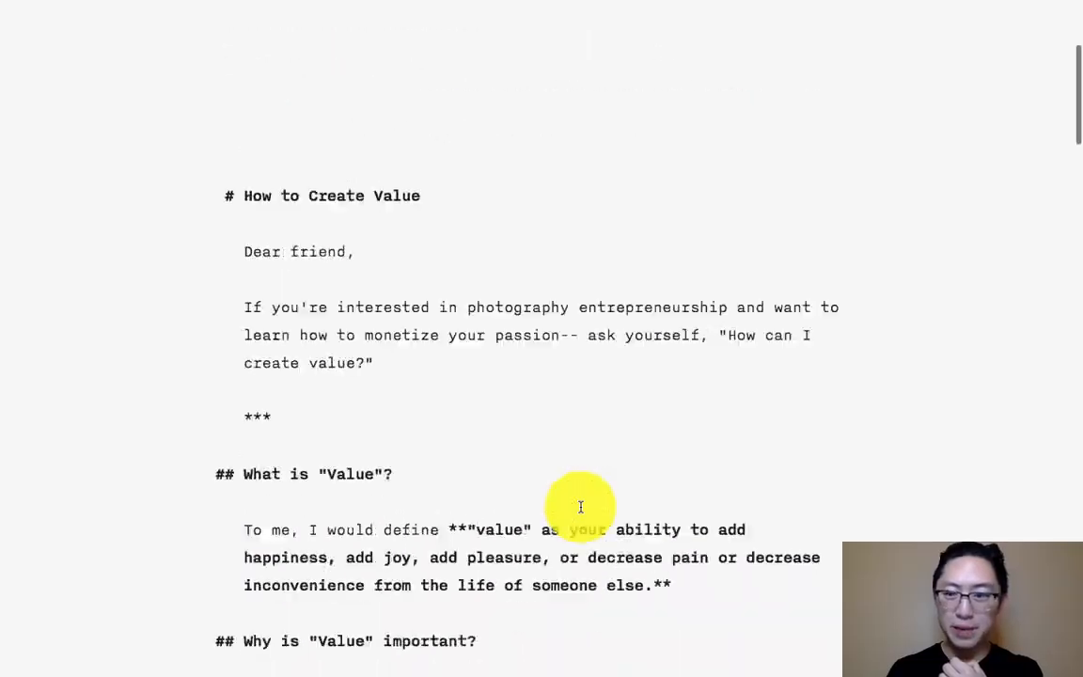
{"action": "scroll", "coordinate": [581, 506], "scroll_direction": "down", "scroll_amount": 15}
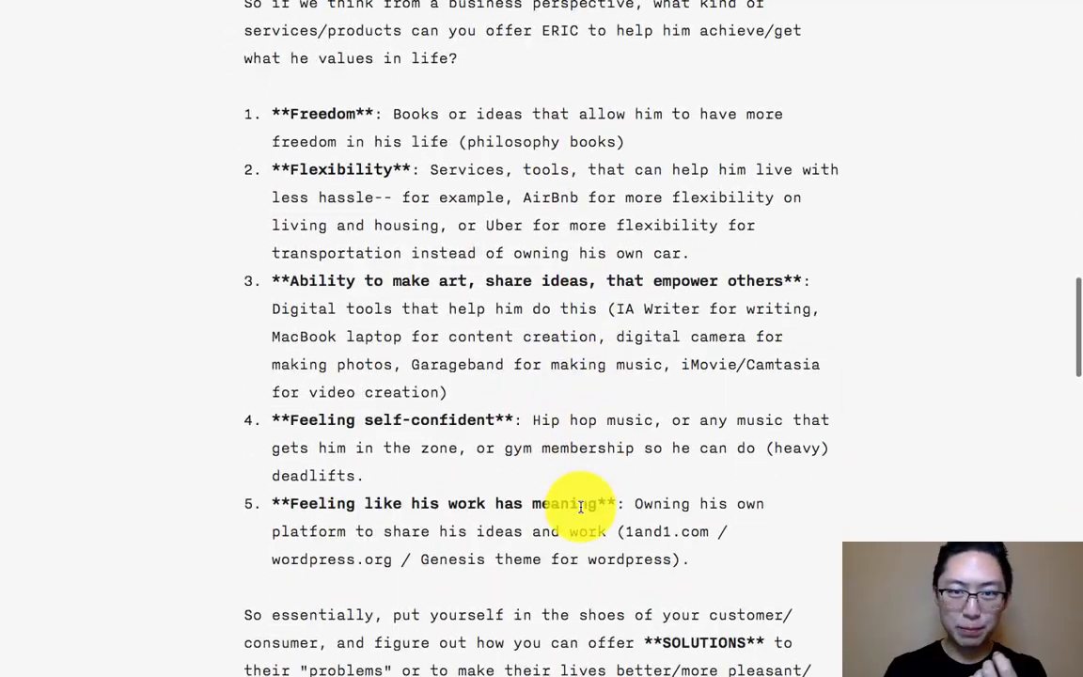
{"action": "scroll", "coordinate": [581, 507], "scroll_direction": "down", "scroll_amount": 20}
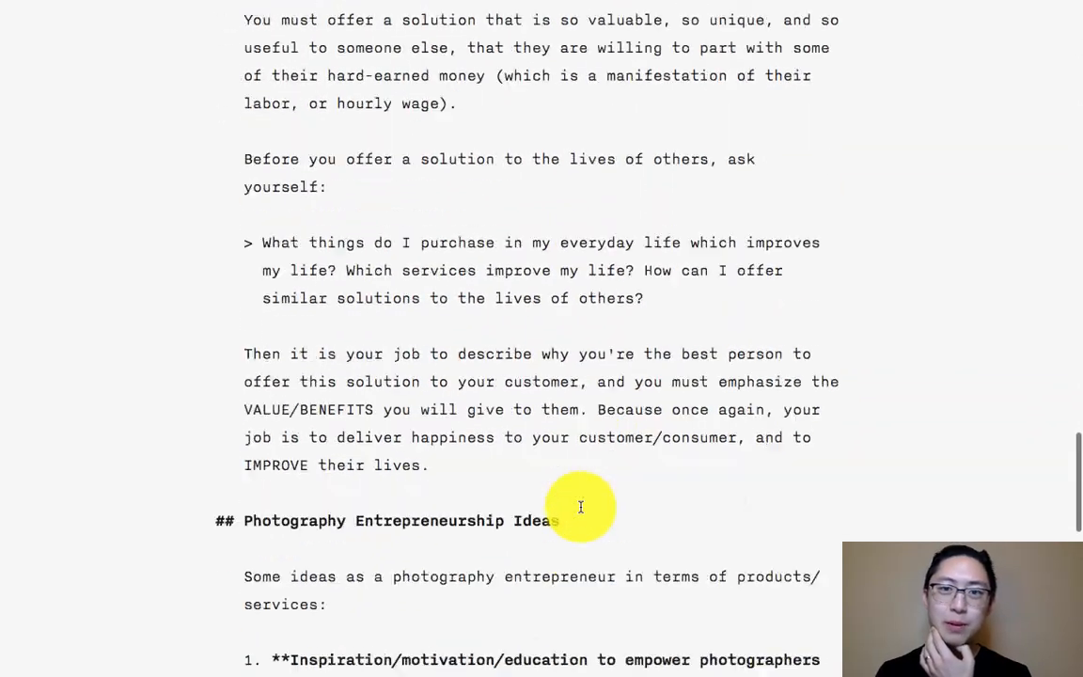
{"action": "scroll", "coordinate": [581, 506], "scroll_direction": "down", "scroll_amount": 6}
{"action": "scroll", "coordinate": [581, 507], "scroll_direction": "up", "scroll_amount": 20}
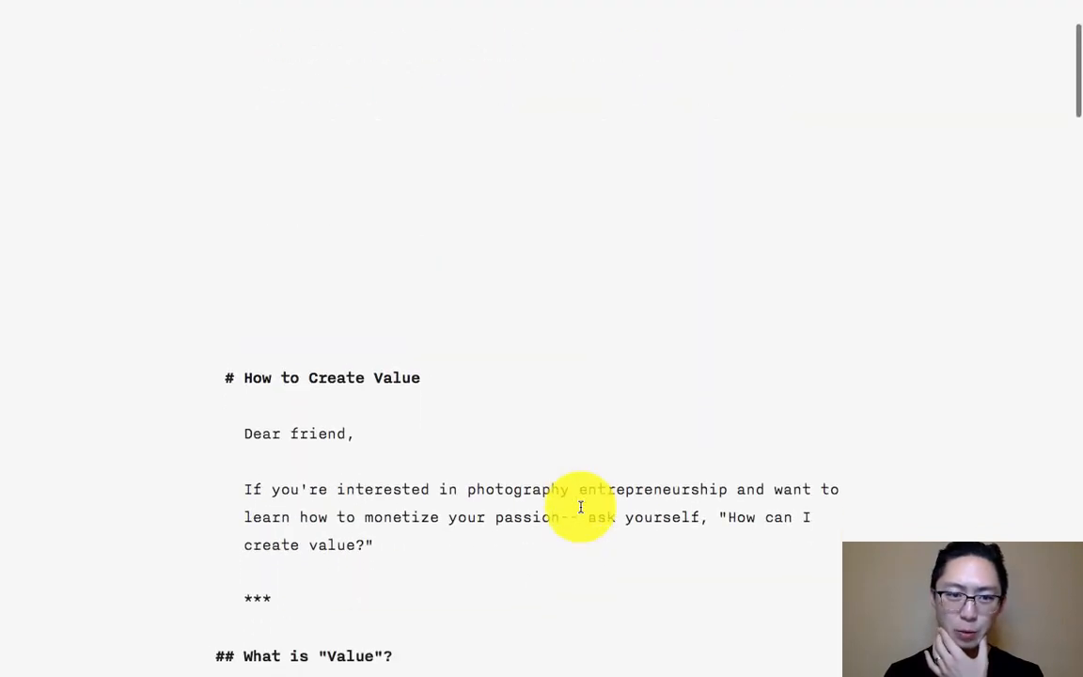
{"action": "left_click", "coordinate": [510, 372]}
{"action": "scroll", "coordinate": [510, 372], "scroll_direction": "down", "scroll_amount": 5}
{"action": "scroll", "coordinate": [551, 348], "scroll_direction": "up", "scroll_amount": 5}
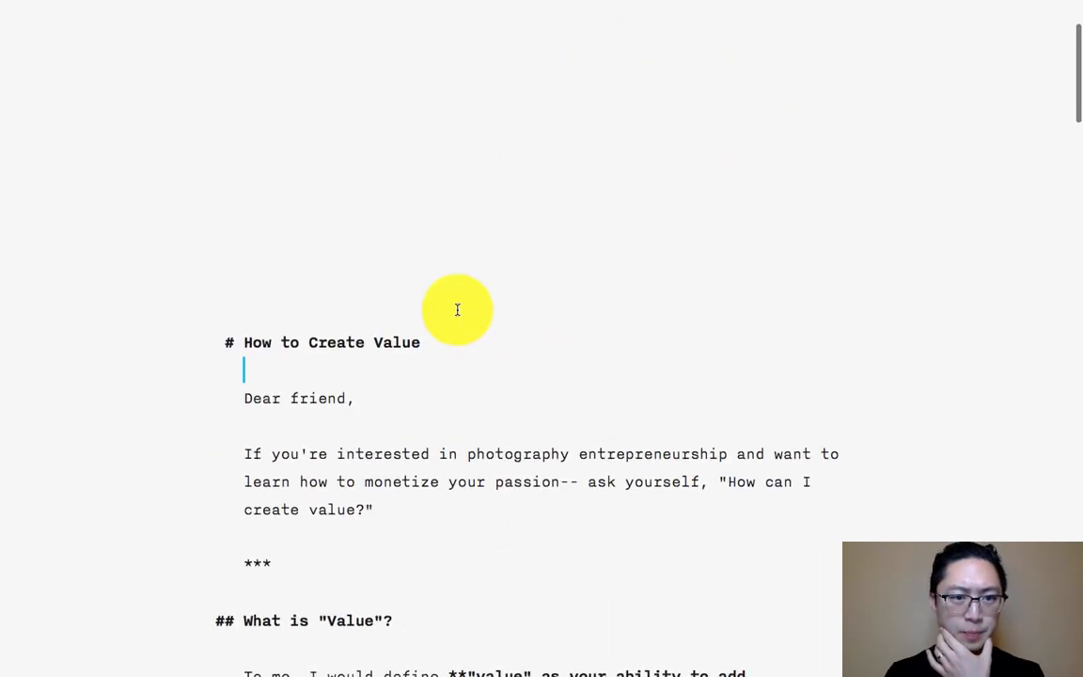
- Extend the article's title heading to "How to Create Value as a Photography Entrepreneur"
{"action": "left_click", "coordinate": [503, 336]}
{"action": "type", "text": "a"}
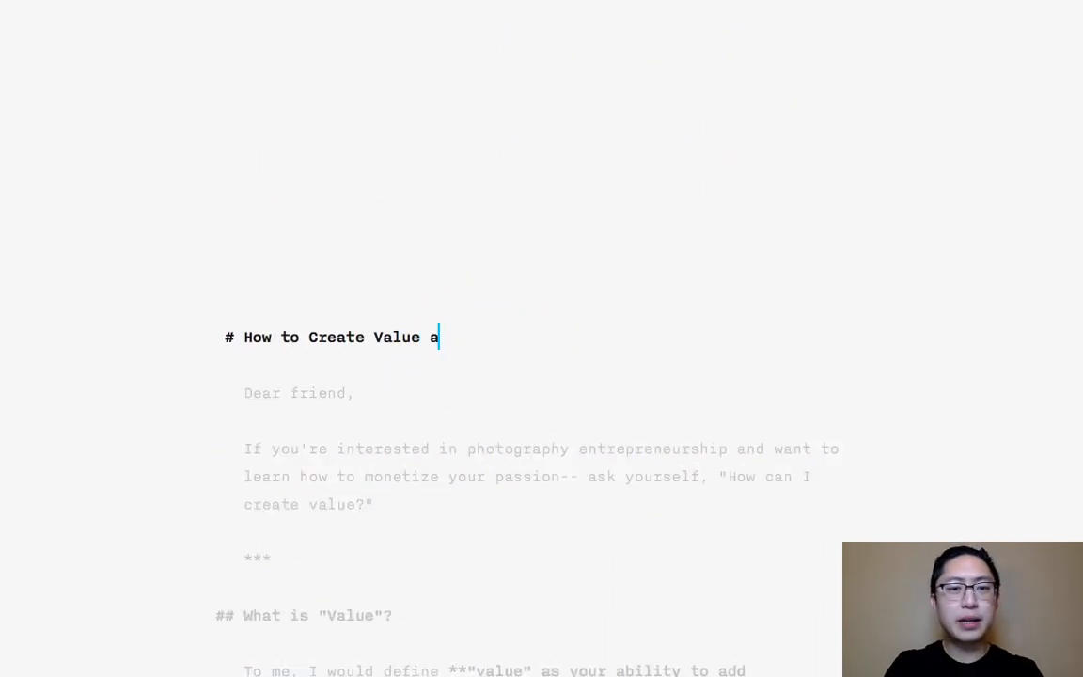
{"action": "type", "text": "s a Photography "}
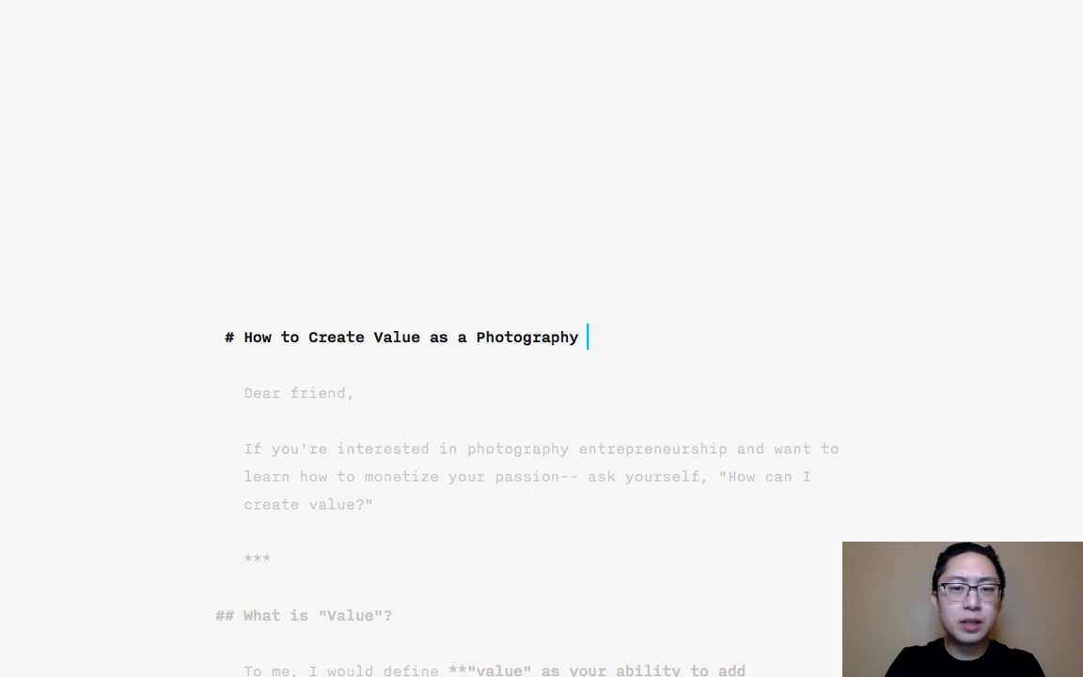
{"action": "type", "text": "Entrepreneur"}
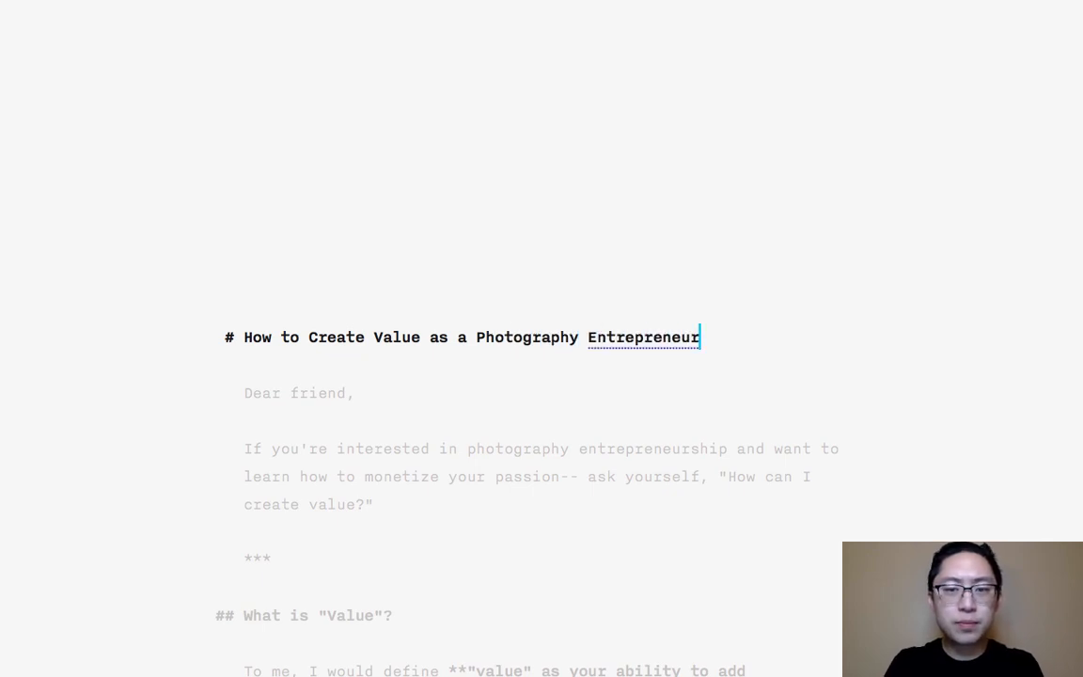
{"action": "left_click", "coordinate": [484, 415]}
{"action": "left_click", "coordinate": [597, 442]}
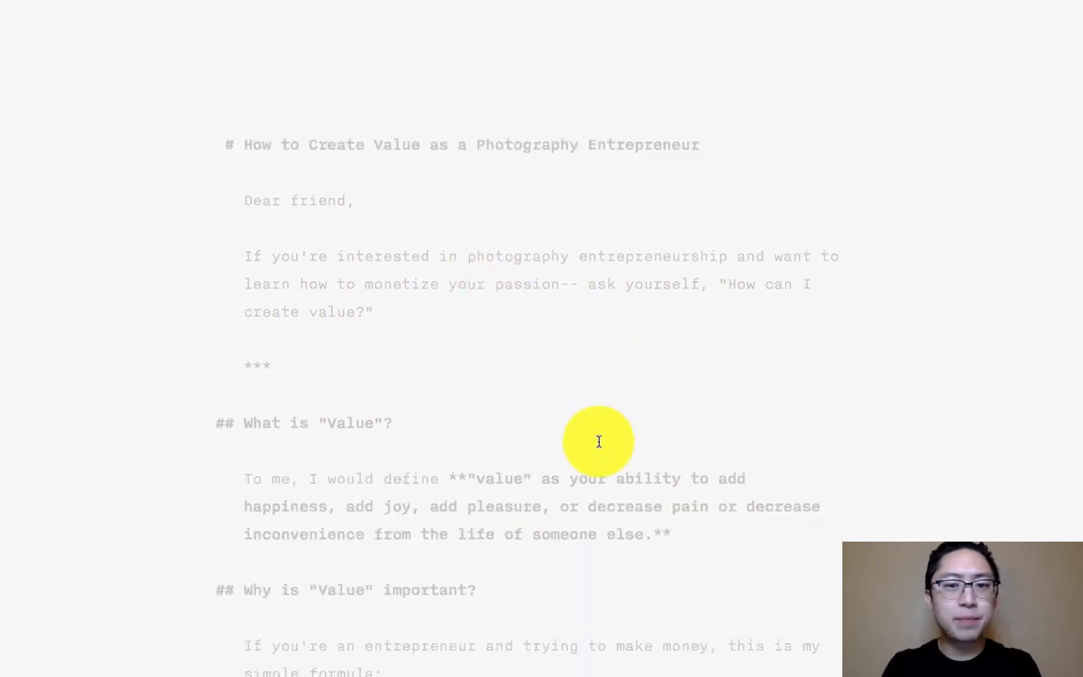
- Copy the whole article, switch to Safari, and paste it into the new WordPress post's body in Text mode
{"action": "key", "text": "super+a"}
{"action": "key", "text": "super+c"}
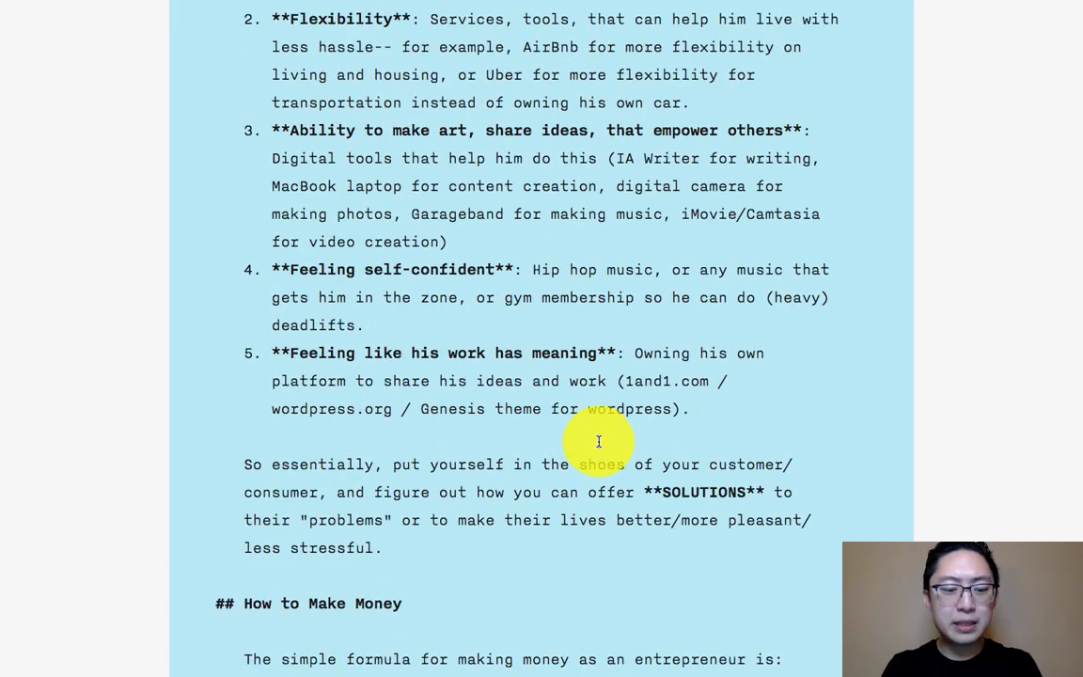
{"action": "key", "text": "super+h"}
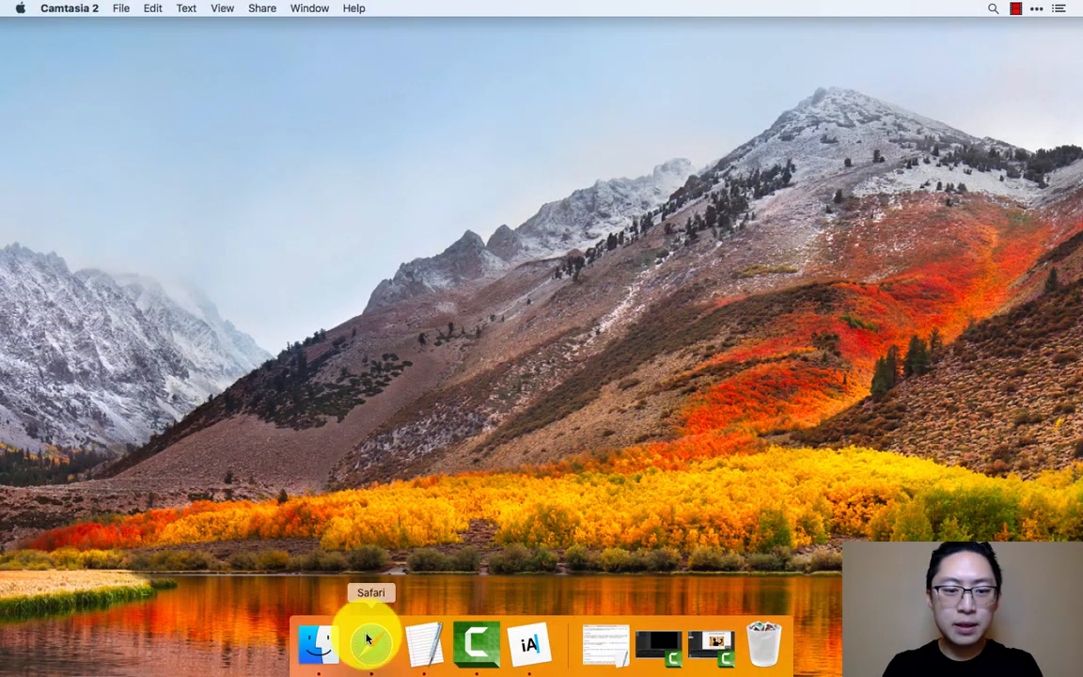
{"action": "left_click", "coordinate": [368, 640]}
{"action": "left_click", "coordinate": [606, 126]}
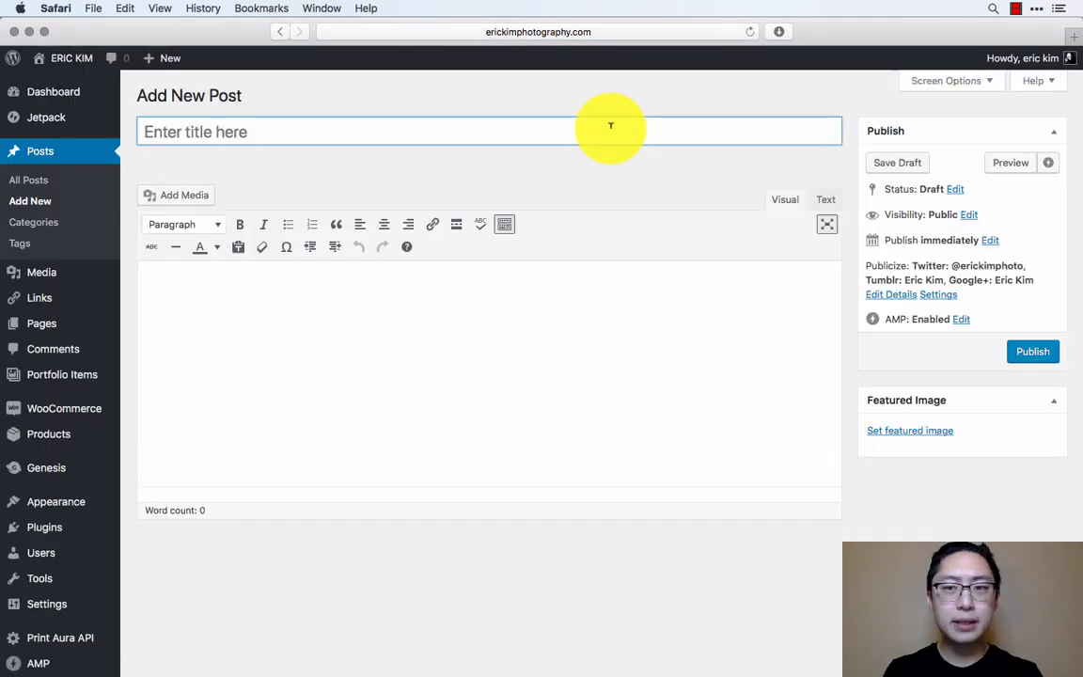
{"action": "left_click", "coordinate": [787, 200]}
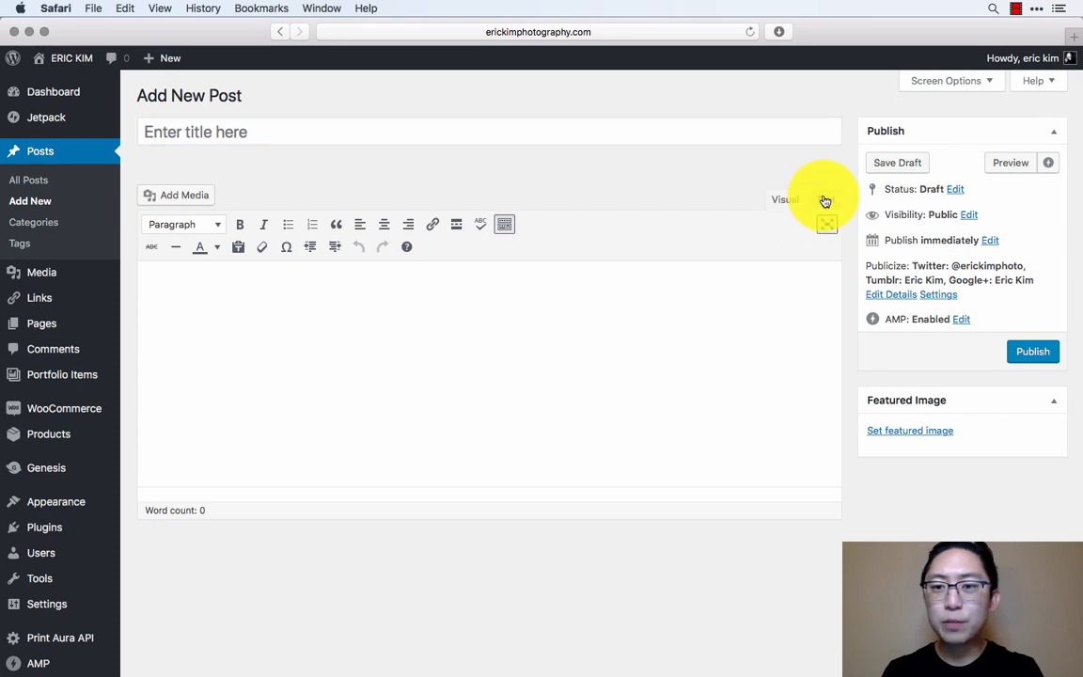
{"action": "left_click", "coordinate": [825, 199]}
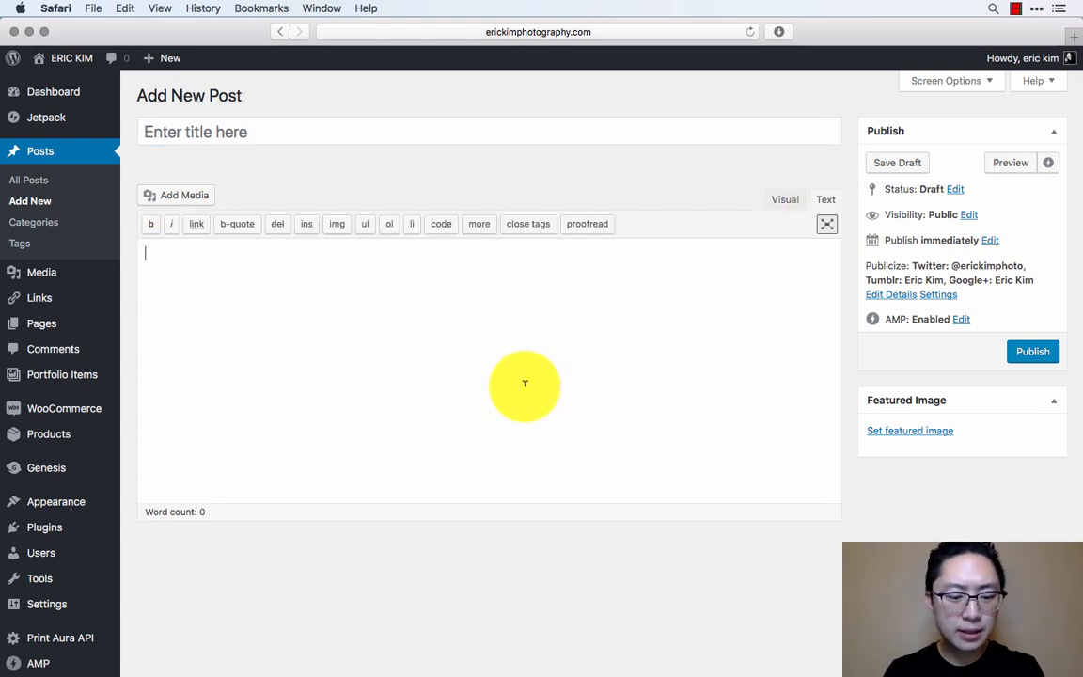
{"action": "key", "text": "super+v"}
{"action": "scroll", "coordinate": [392, 411], "scroll_direction": "up", "scroll_amount": 10}
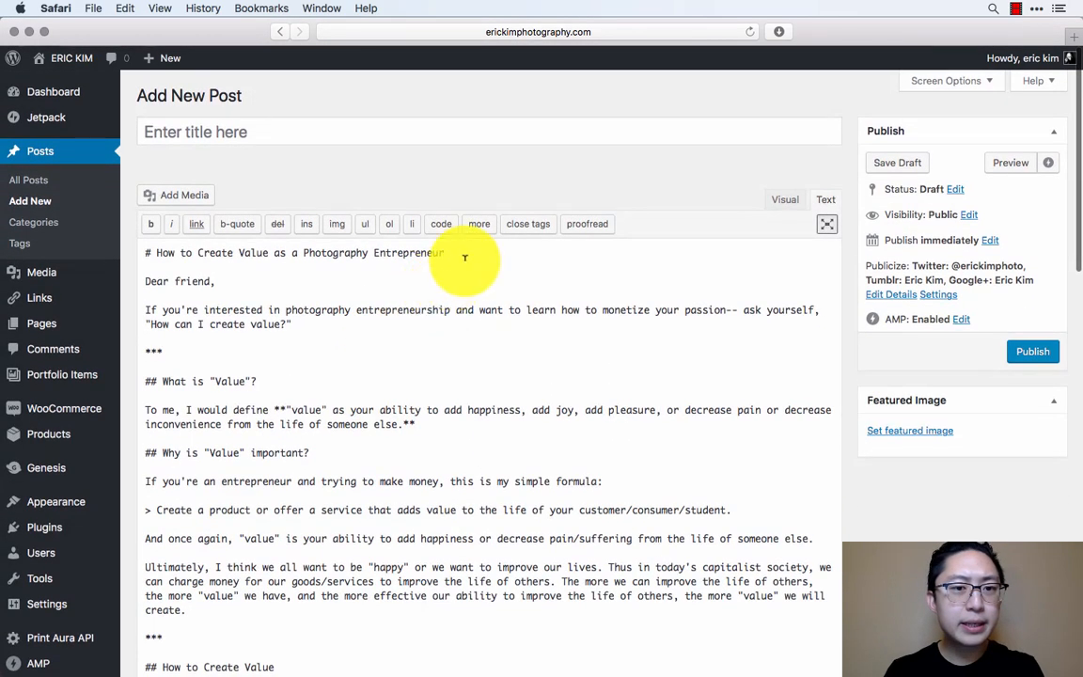
- Copy the heading text "How to Create Value as a Photography Entrepreneur" from the body into the post's title
{"action": "left_click_drag", "start_coordinate": [465, 257], "coordinate": [156, 253]}
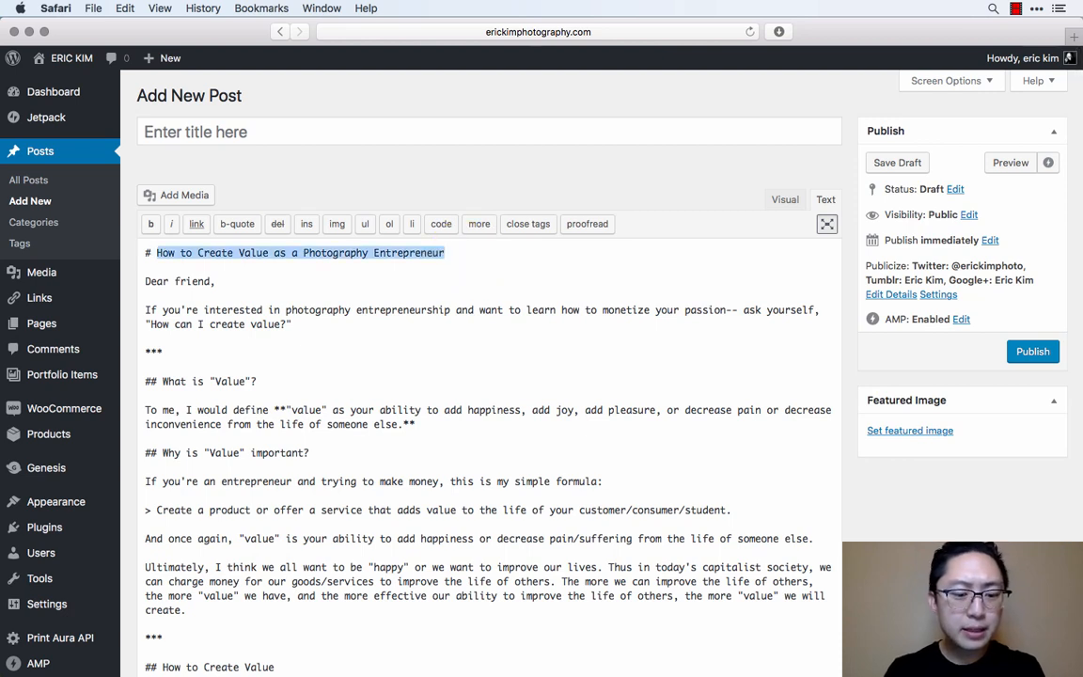
{"action": "key", "text": "super+c"}
{"action": "left_click", "coordinate": [322, 126]}
{"action": "key", "text": "super+v"}
- Delete the duplicate title heading and the blank line under it so the body starts with "Dear friend,"
{"action": "left_click", "coordinate": [520, 259]}
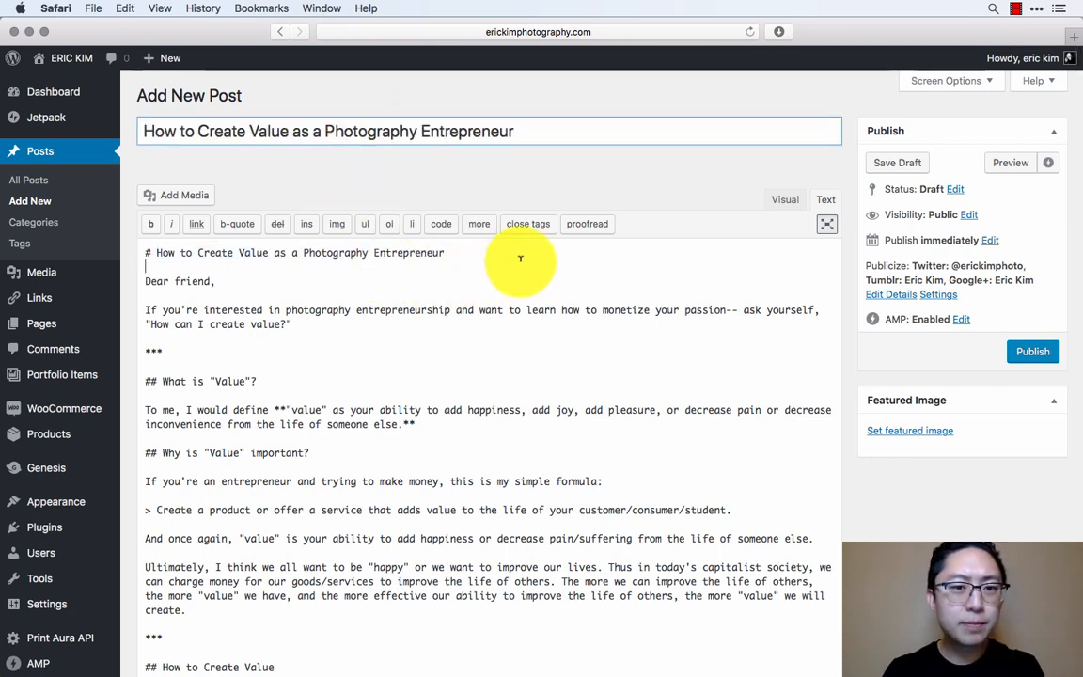
{"action": "key", "text": "shift+Up"}
{"action": "key", "text": "BackSpace"}
{"action": "key", "text": "Delete"}
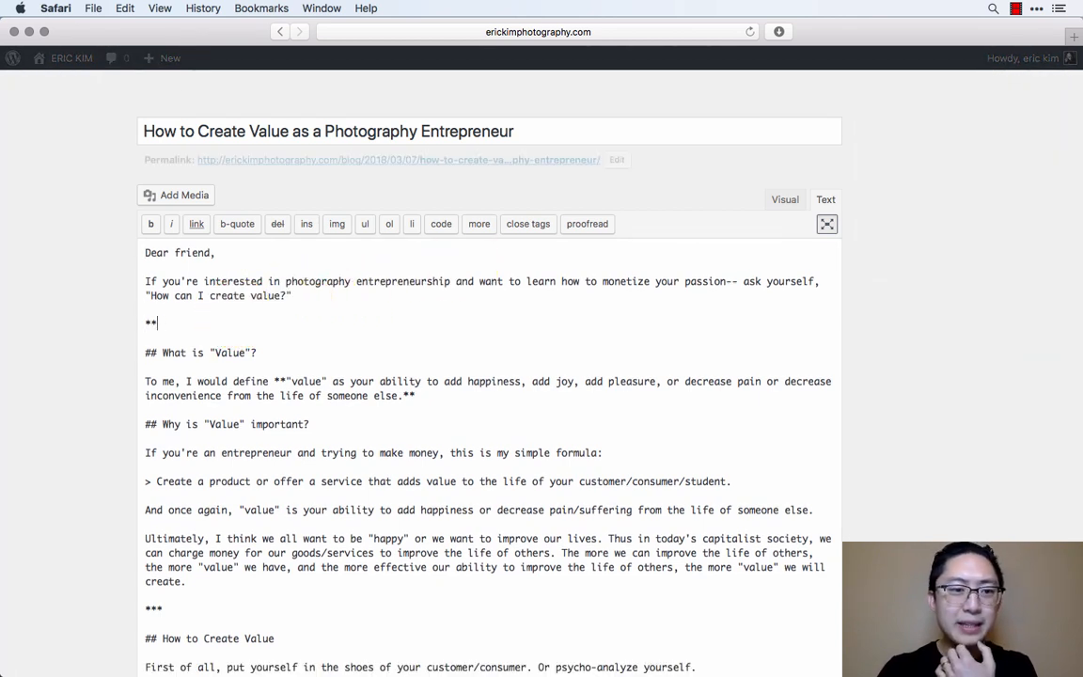
- Replace the *** divider above "What is "Value"?" with a <!--more--> tag
{"action": "left_click", "coordinate": [477, 228]}
{"action": "key", "text": "BackSpace"}
{"action": "key", "text": "BackSpace"}
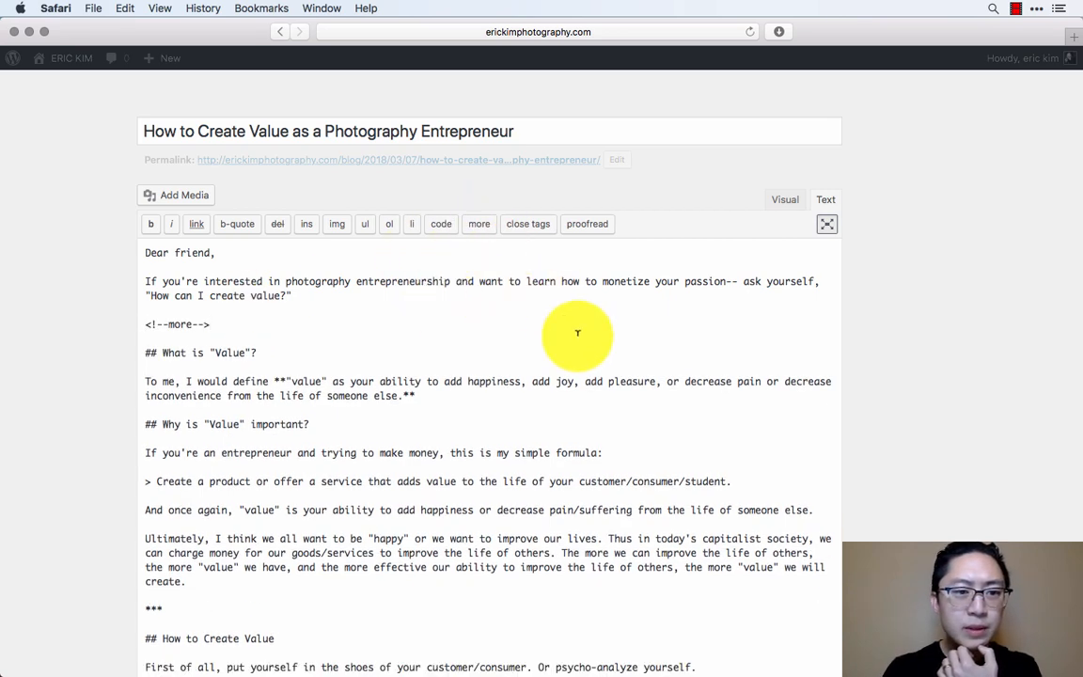
- Open the media library for choosing the post's featured image
{"action": "left_click", "coordinate": [921, 434]}
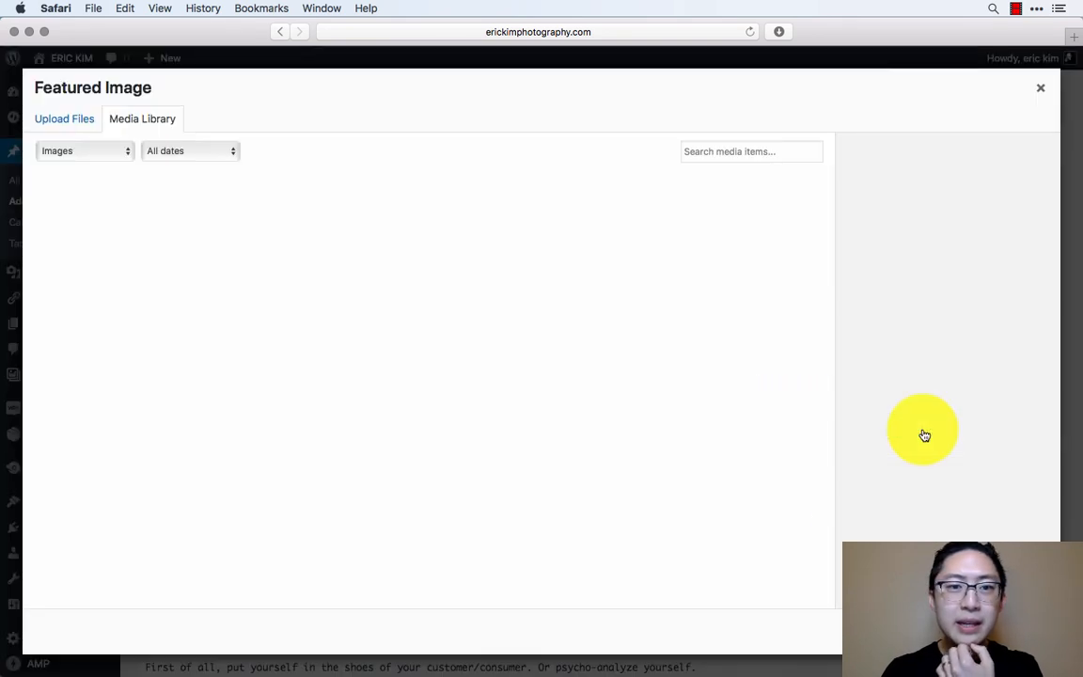
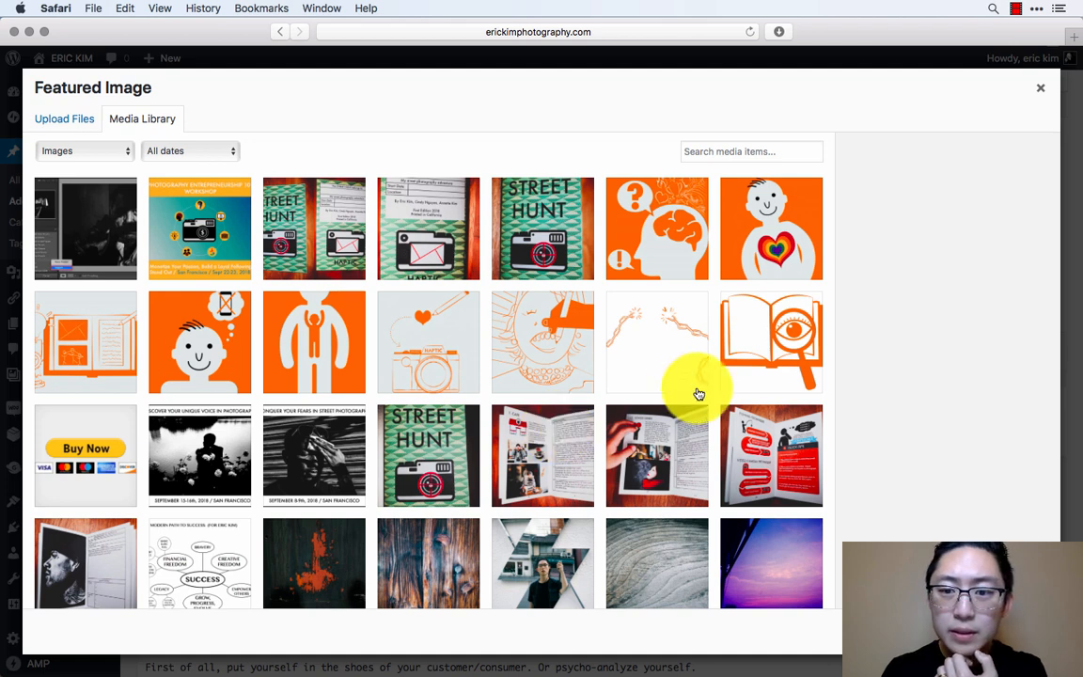
- Set thinkinghead.png, the orange thinking-head illustration, as the post's featured image
{"action": "left_click", "coordinate": [672, 219]}
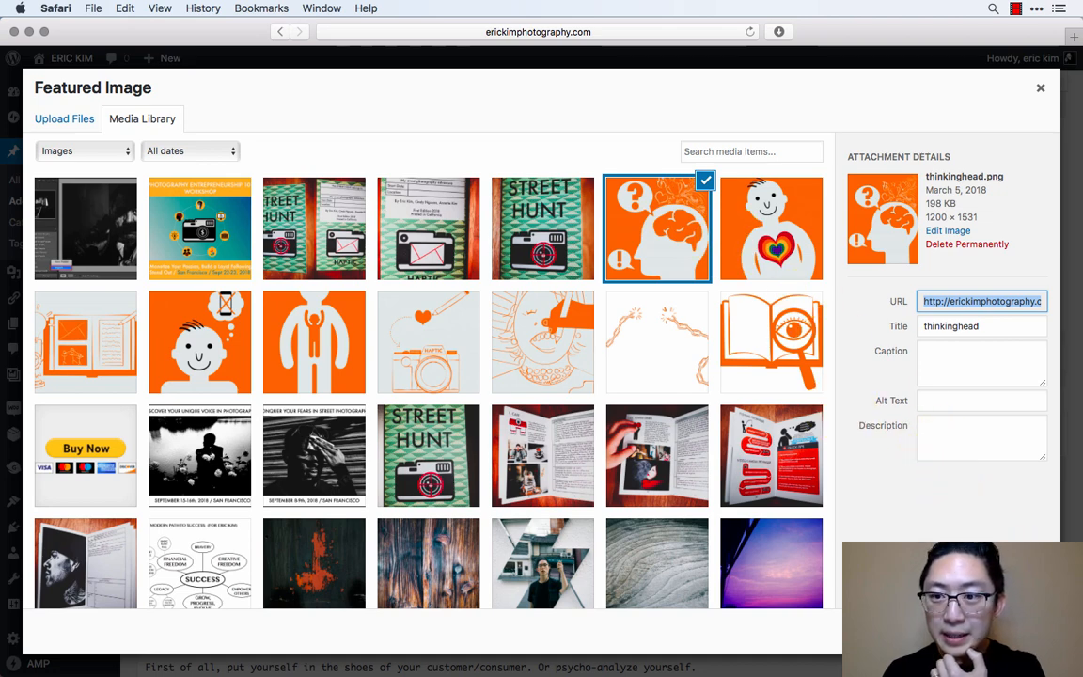
{"action": "left_click", "coordinate": [1001, 631]}
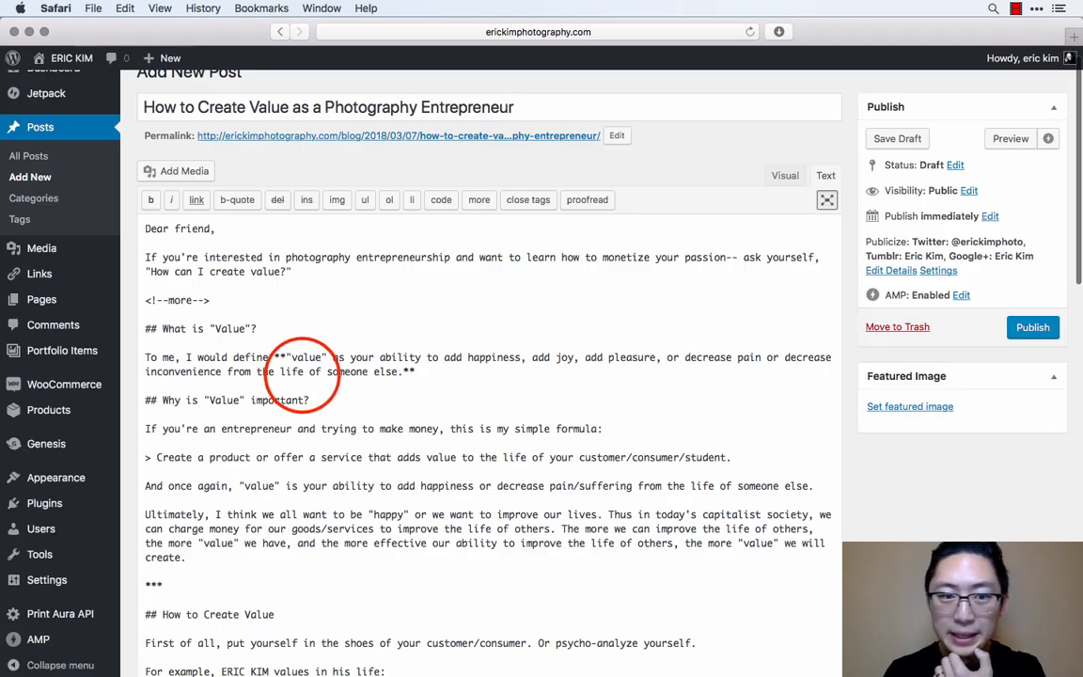
- Insert the thinkinghead.png image from the media library at the start of the body, above "Dear friend,"
{"action": "left_click", "coordinate": [303, 370]}
{"action": "key", "text": "super+Left"}
{"action": "key", "text": "Return"}
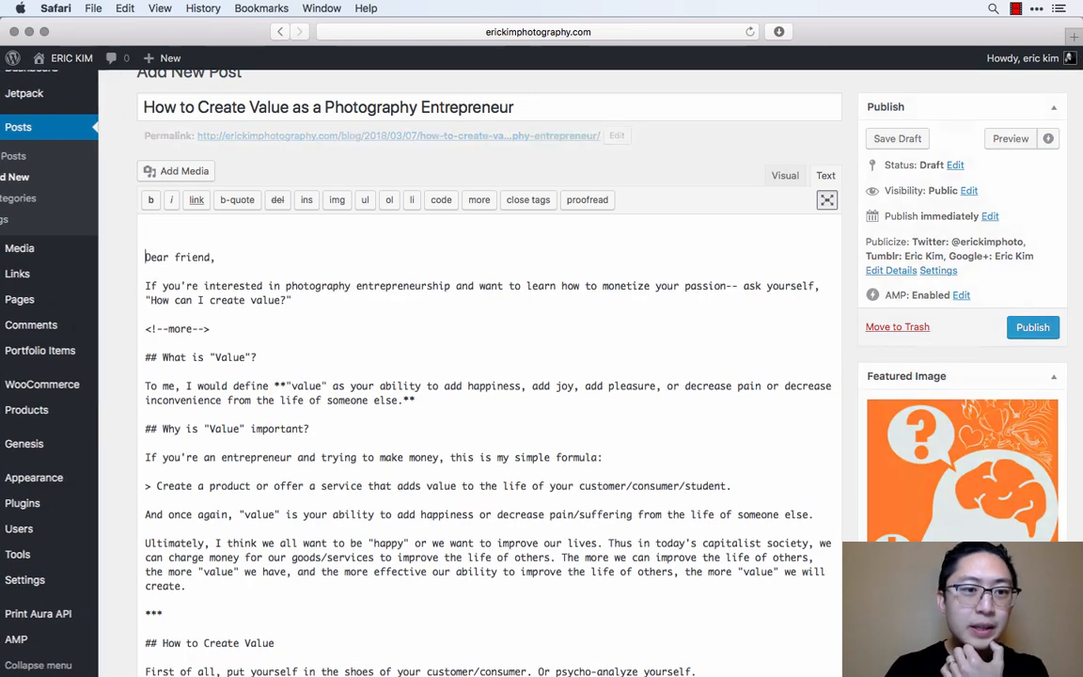
{"action": "key", "text": "Up"}
{"action": "left_click", "coordinate": [164, 175]}
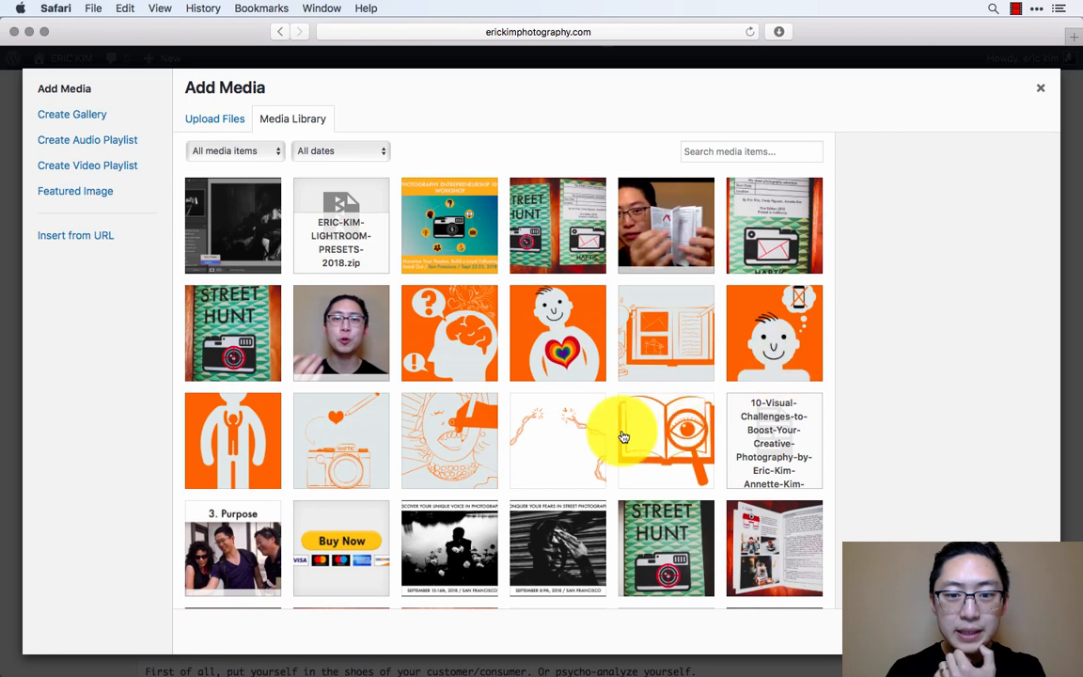
{"action": "left_click", "coordinate": [458, 337]}
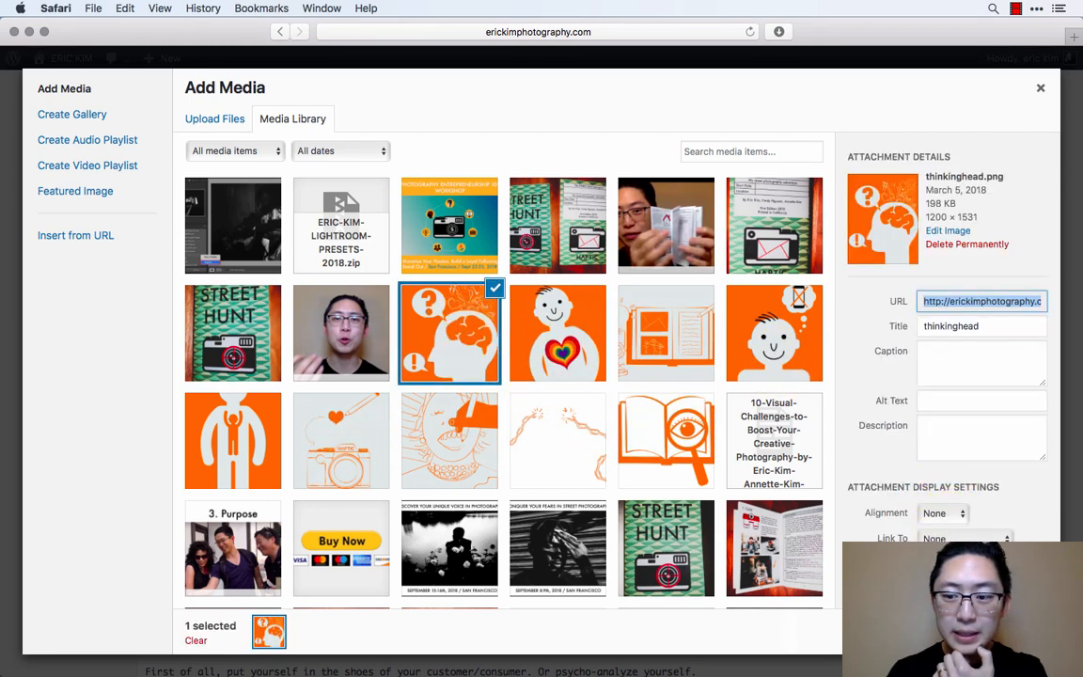
{"action": "left_click", "coordinate": [1003, 632]}
- Insert the rainbowheart.png image from the media library in its own paragraph below the "What is "Value"?" heading
{"action": "scroll", "coordinate": [688, 514], "scroll_direction": "down", "scroll_amount": 3}
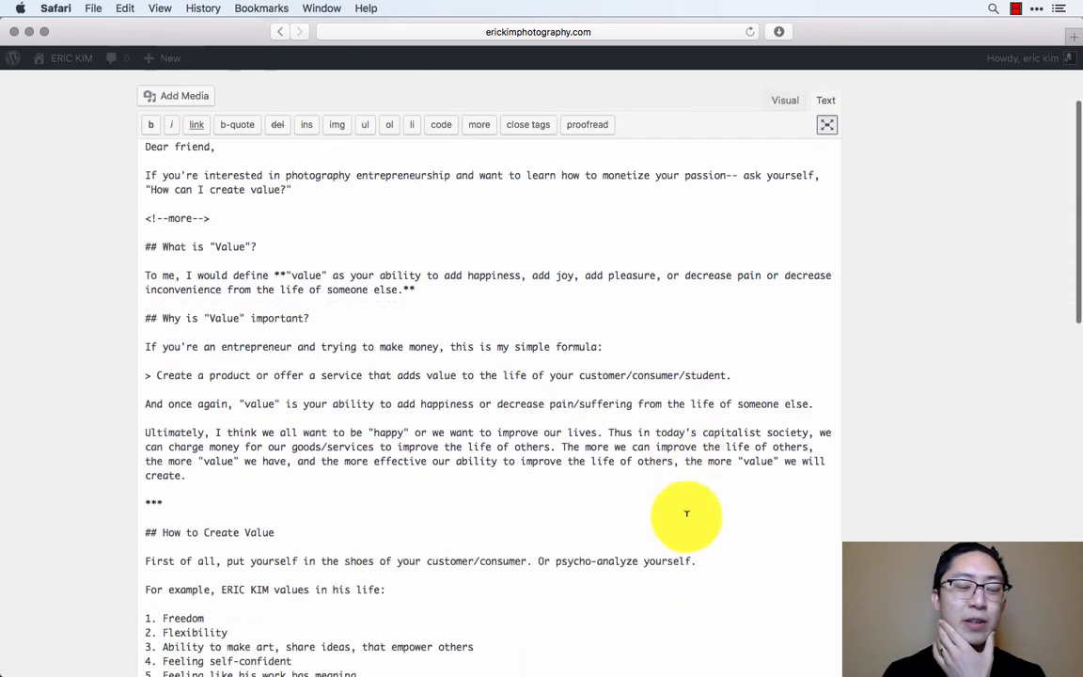
{"action": "left_click", "coordinate": [281, 245]}
{"action": "key", "text": "Return"}
{"action": "key", "text": "Return"}
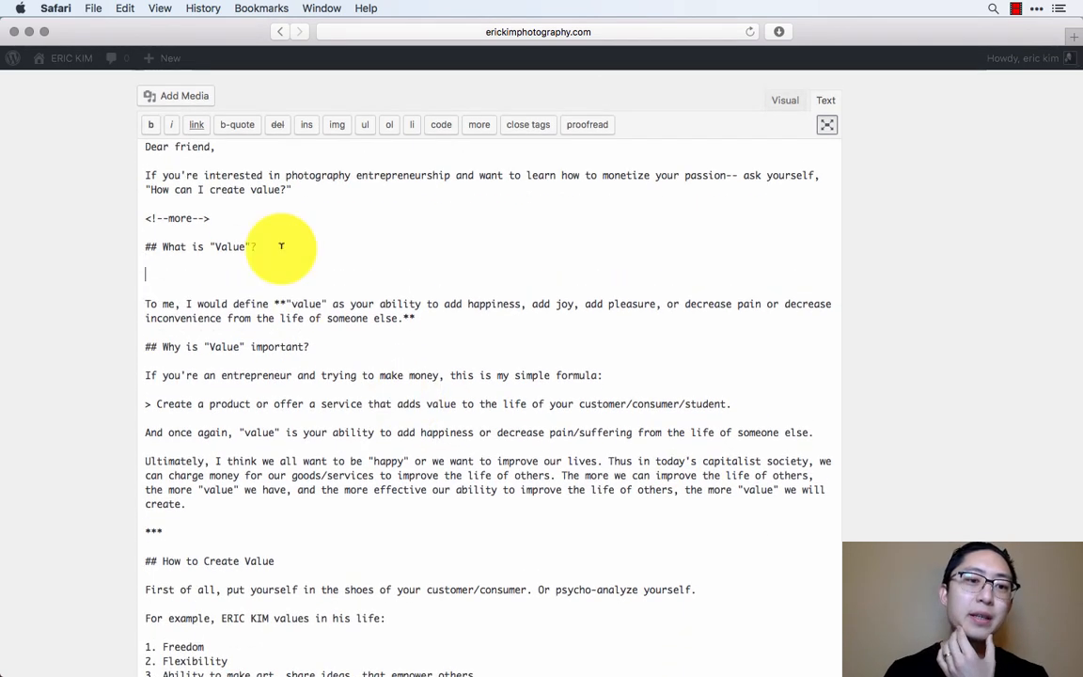
{"action": "triple_click", "coordinate": [183, 242]}
{"action": "left_click", "coordinate": [187, 273]}
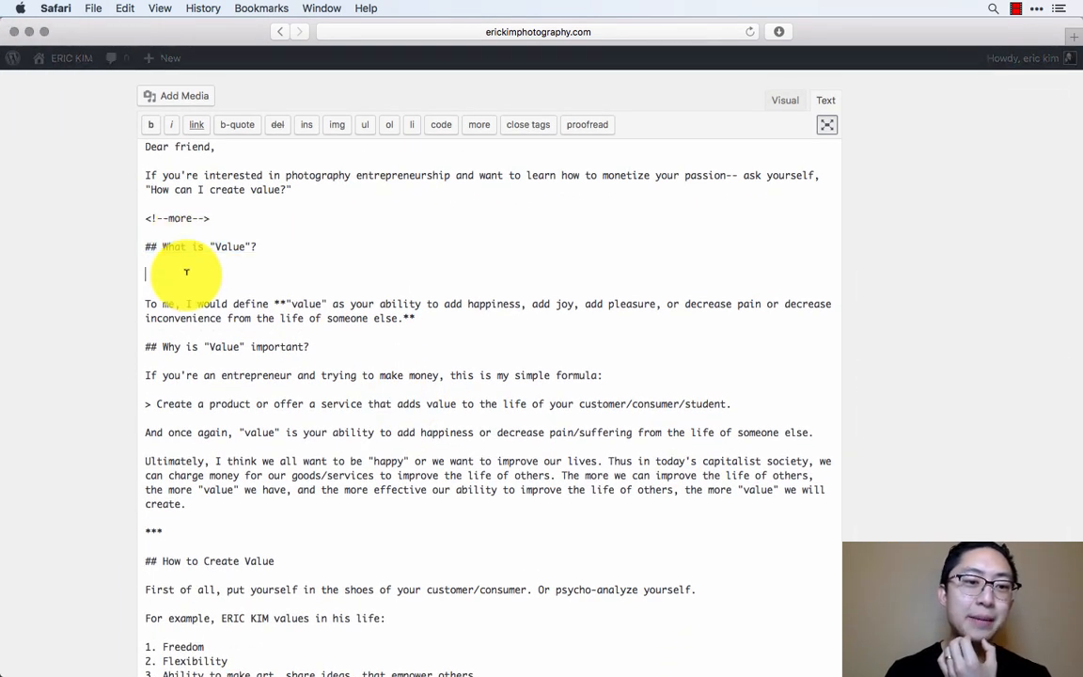
{"action": "left_click", "coordinate": [193, 101]}
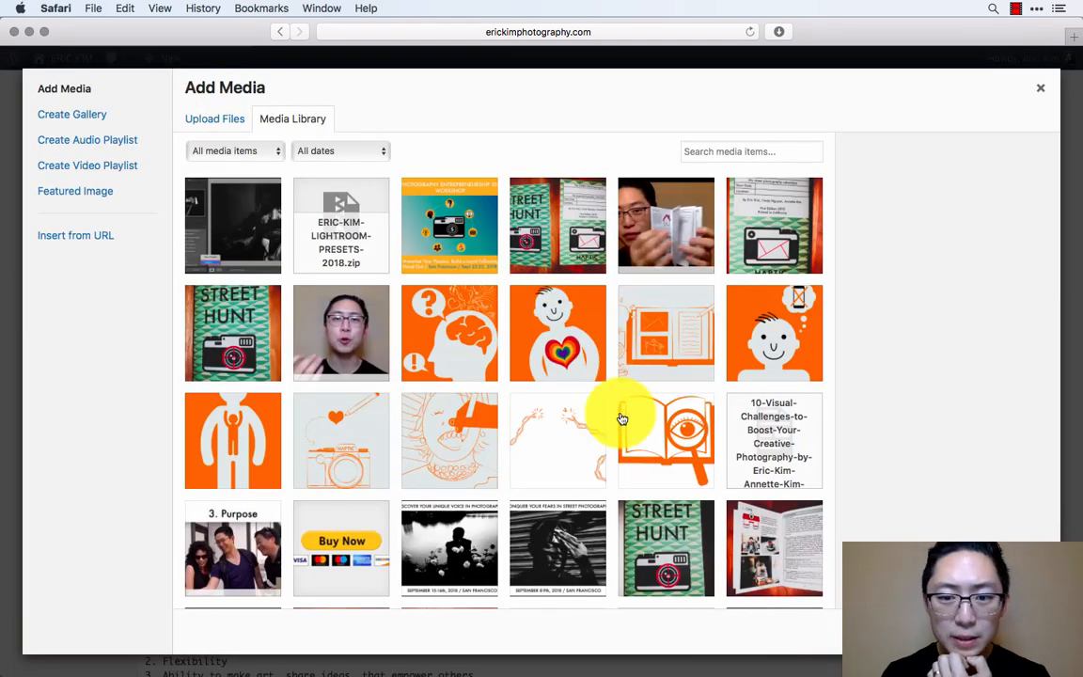
{"action": "scroll", "coordinate": [621, 419], "scroll_direction": "down", "scroll_amount": 2}
{"action": "scroll", "coordinate": [622, 419], "scroll_direction": "down", "scroll_amount": 2}
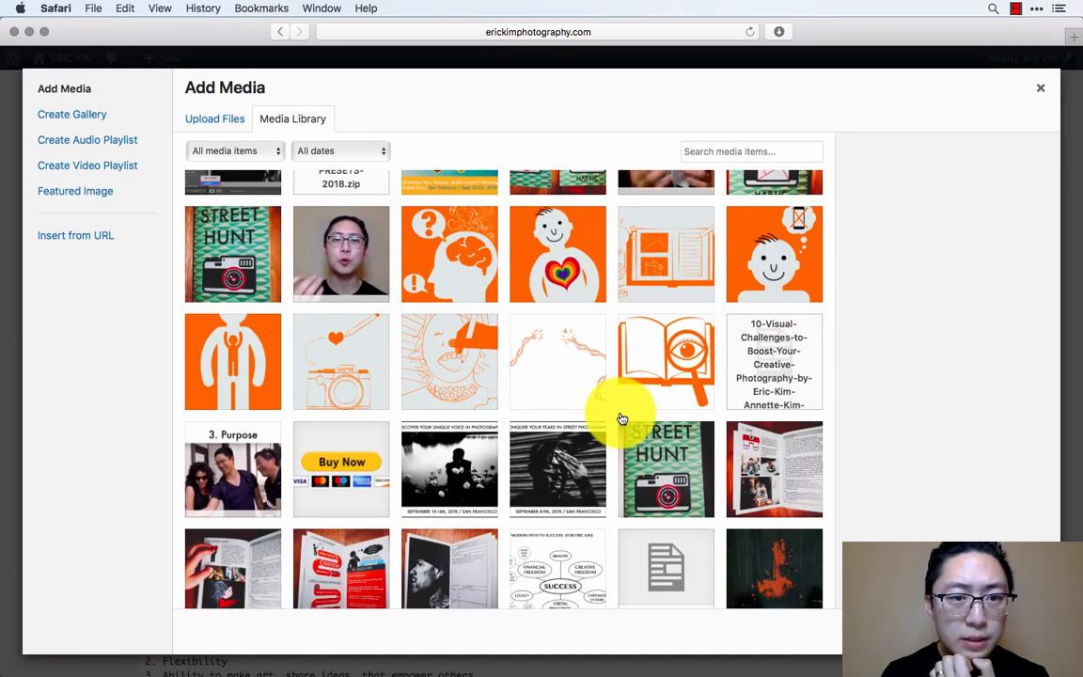
{"action": "scroll", "coordinate": [621, 419], "scroll_direction": "down", "scroll_amount": 1}
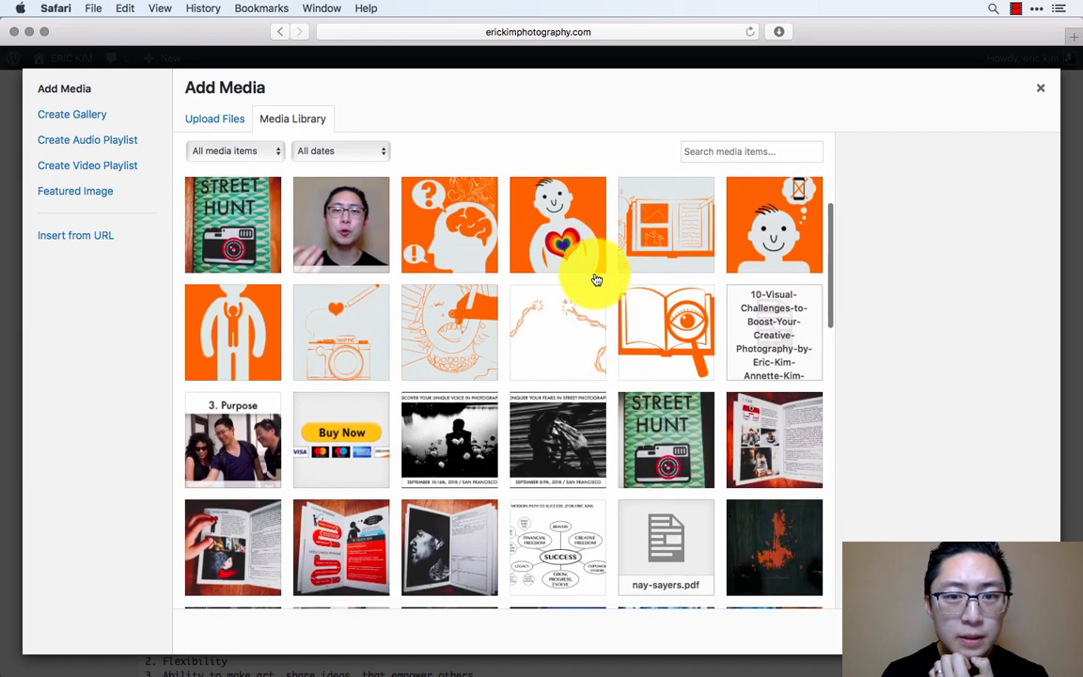
{"action": "left_click", "coordinate": [590, 268]}
{"action": "scroll", "coordinate": [589, 448], "scroll_direction": "down", "scroll_amount": 6}
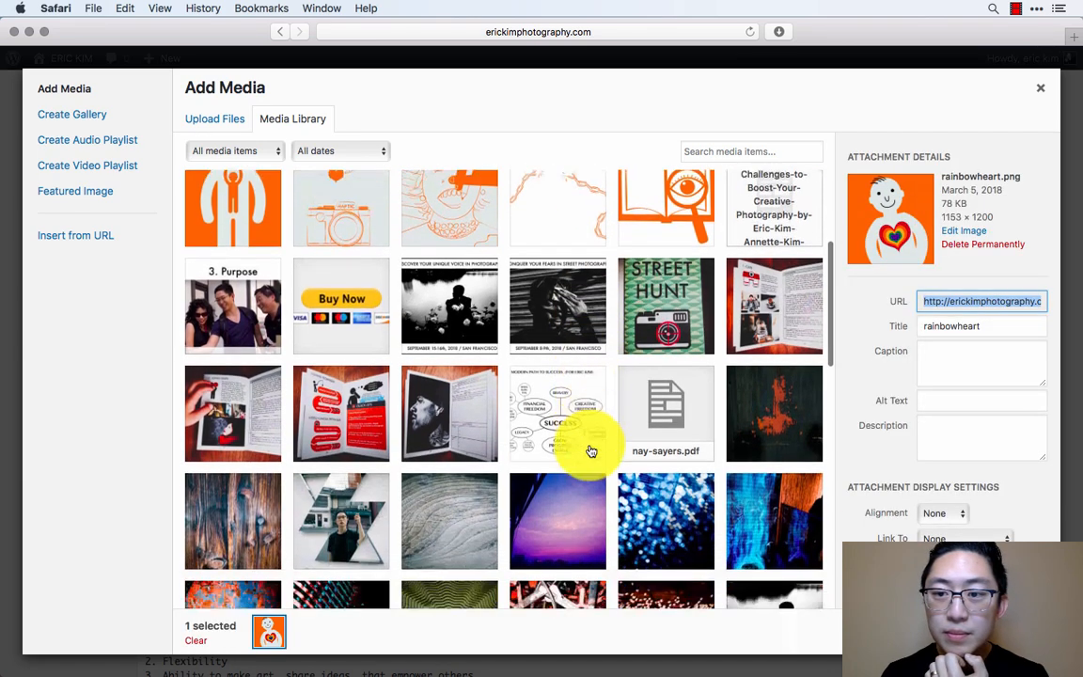
{"action": "scroll", "coordinate": [590, 451], "scroll_direction": "up", "scroll_amount": 5}
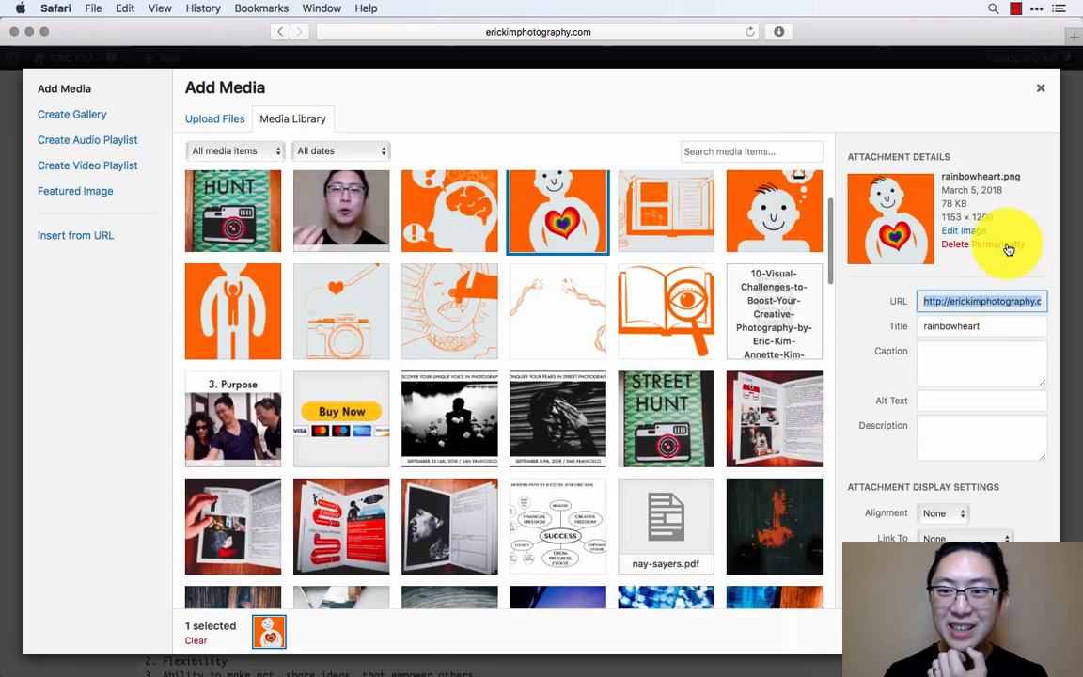
{"action": "left_click", "coordinate": [998, 631]}
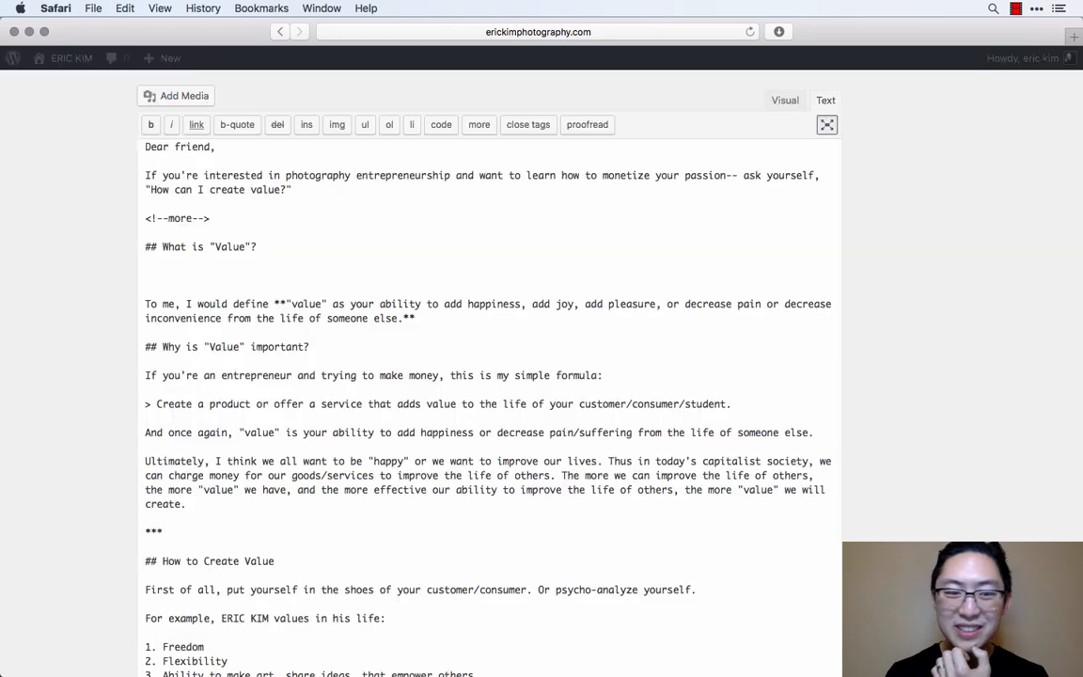
- Check how the inserted images look in the visual version of the post
{"action": "left_click", "coordinate": [797, 103]}
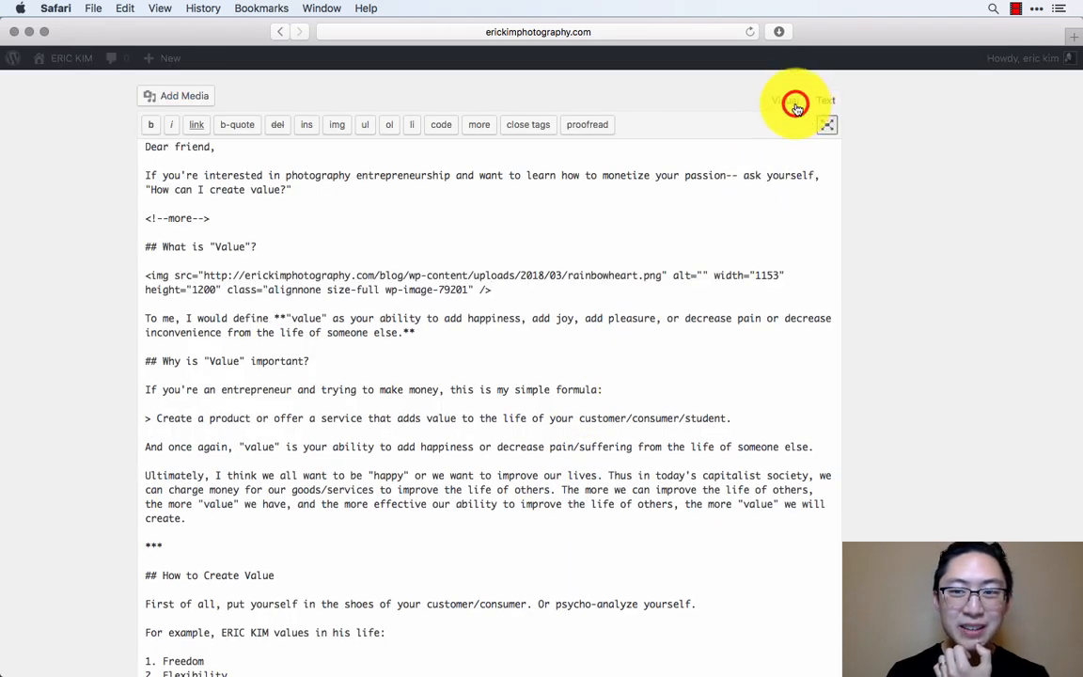
{"action": "scroll", "coordinate": [732, 292], "scroll_direction": "down", "scroll_amount": 10}
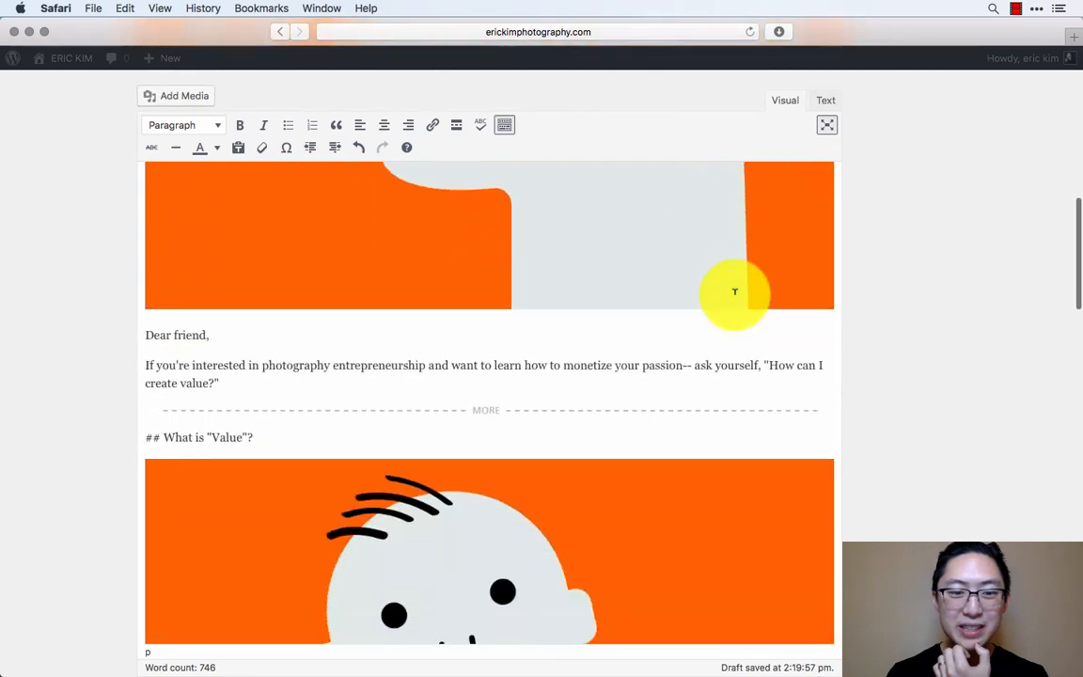
{"action": "scroll", "coordinate": [734, 292], "scroll_direction": "down", "scroll_amount": 15}
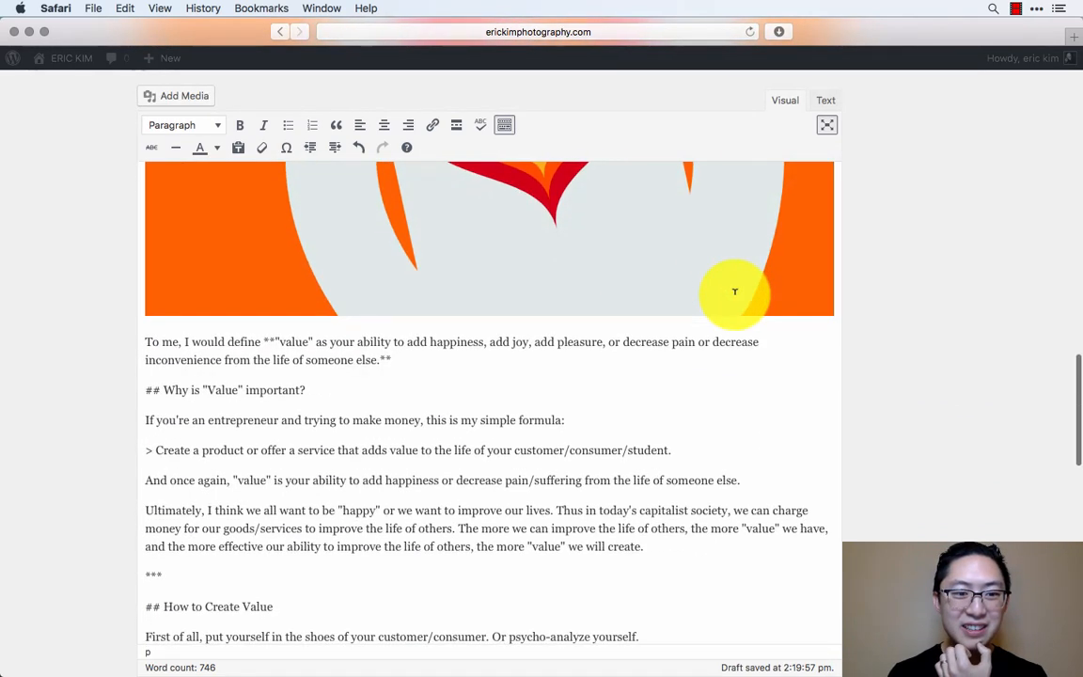
- Return to the text source and add an empty paragraph below the "Why is "Value" important?" heading
{"action": "left_click", "coordinate": [824, 112]}
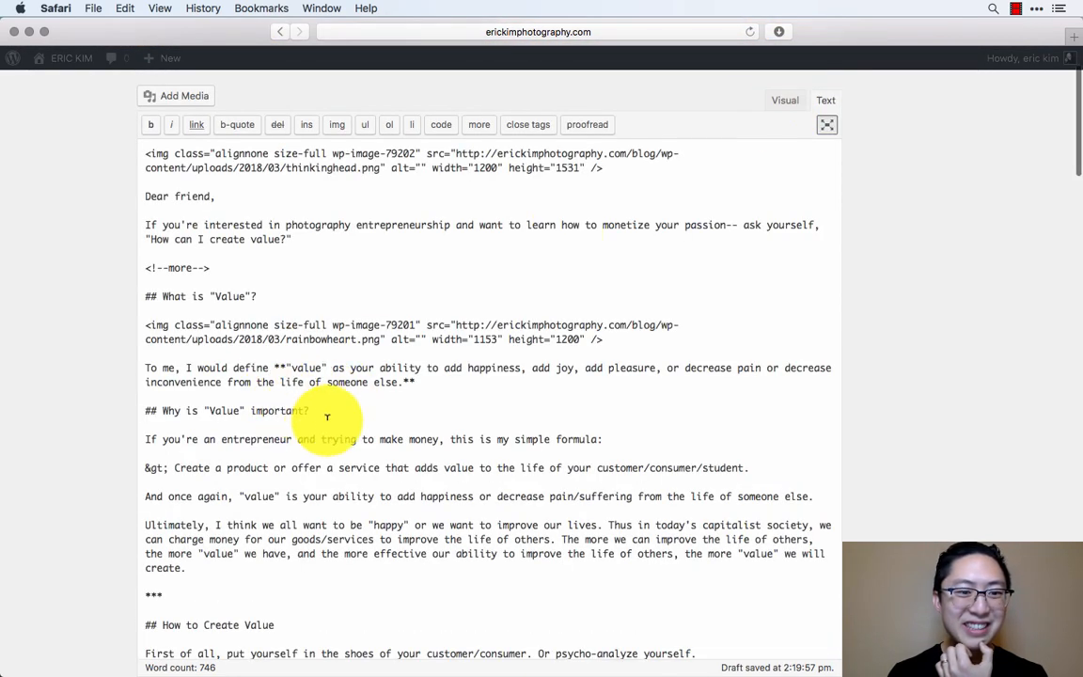
{"action": "key", "text": "Return"}
{"action": "key", "text": "Return"}
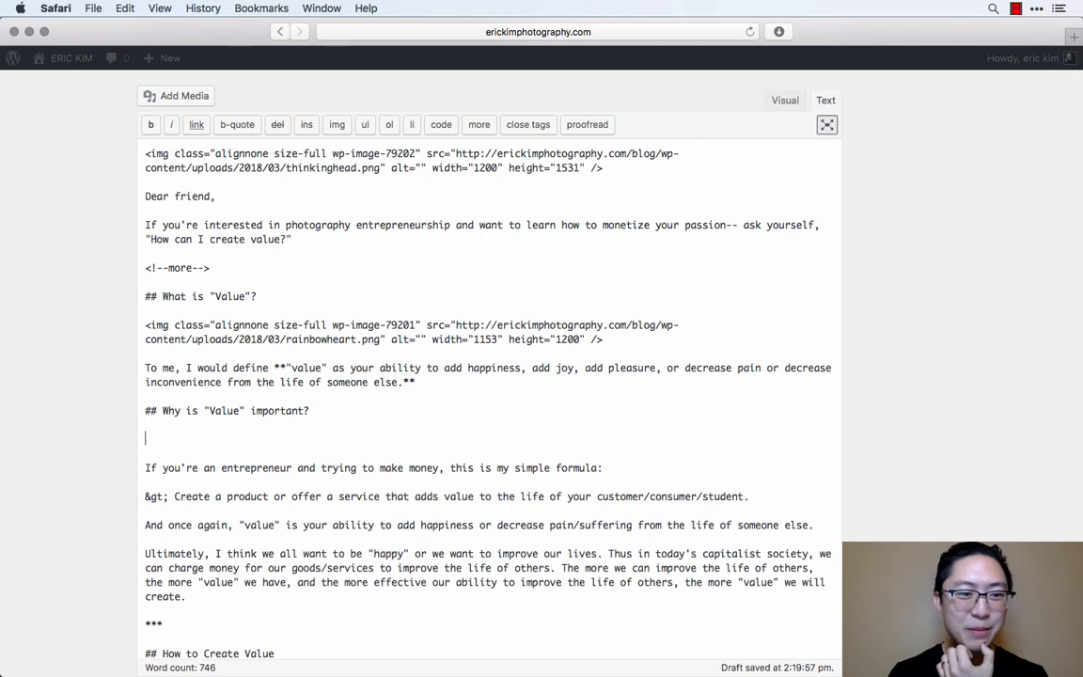
{"action": "left_click", "coordinate": [178, 96]}
{"action": "scroll", "coordinate": [543, 477], "scroll_direction": "down", "scroll_amount": 3}
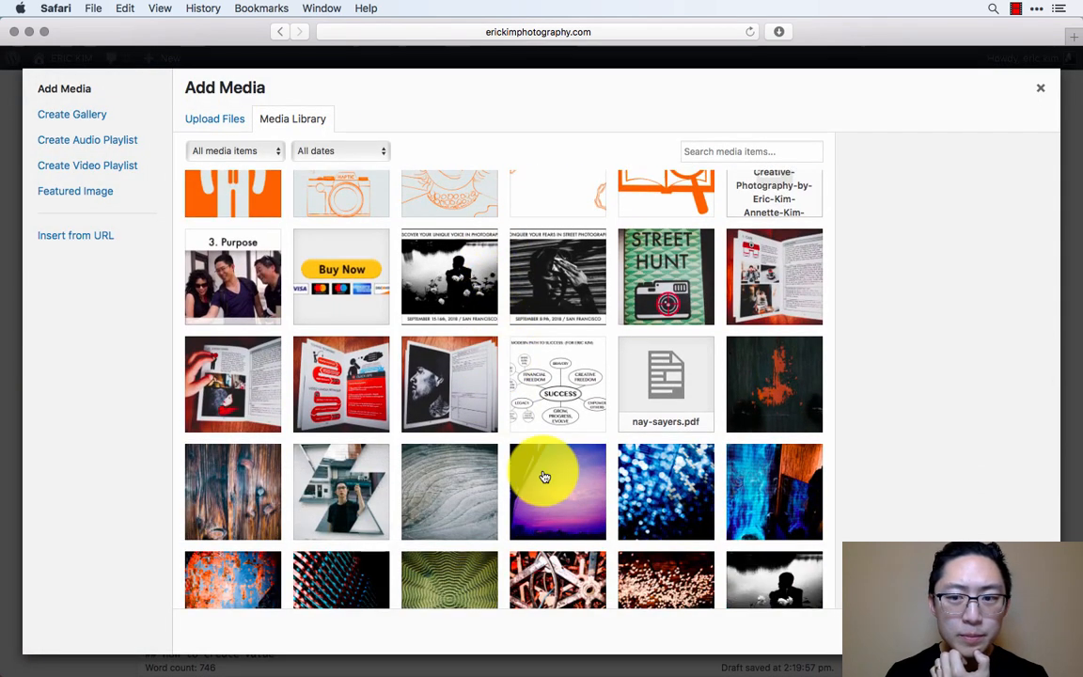
{"action": "scroll", "coordinate": [540, 477], "scroll_direction": "up", "scroll_amount": 2}
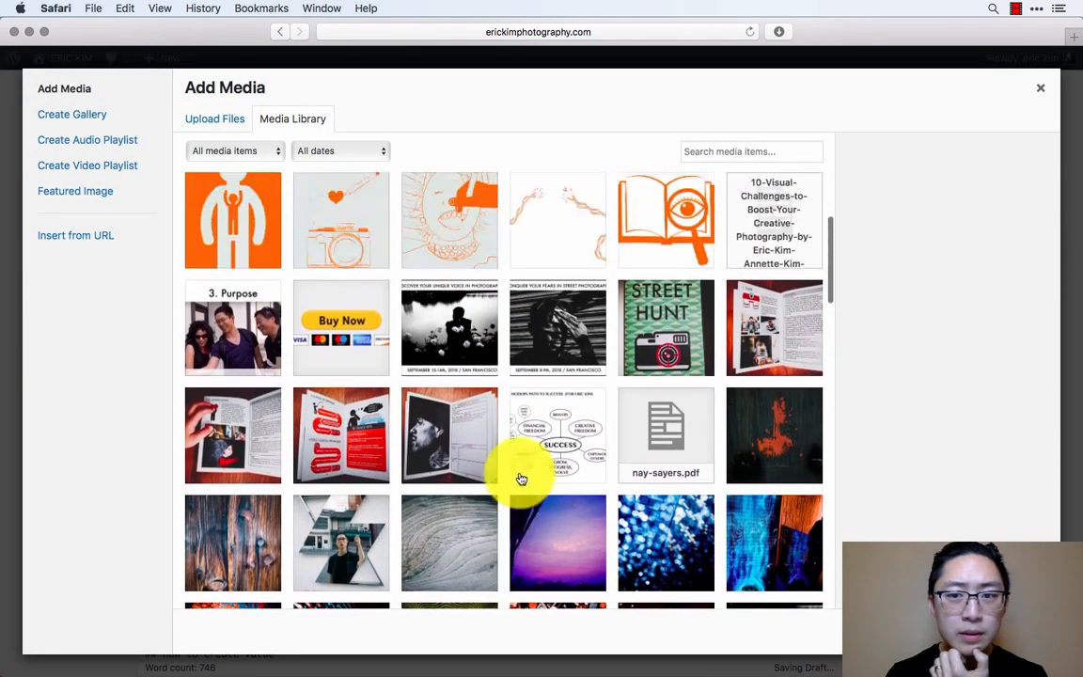
{"action": "left_click", "coordinate": [246, 401]}
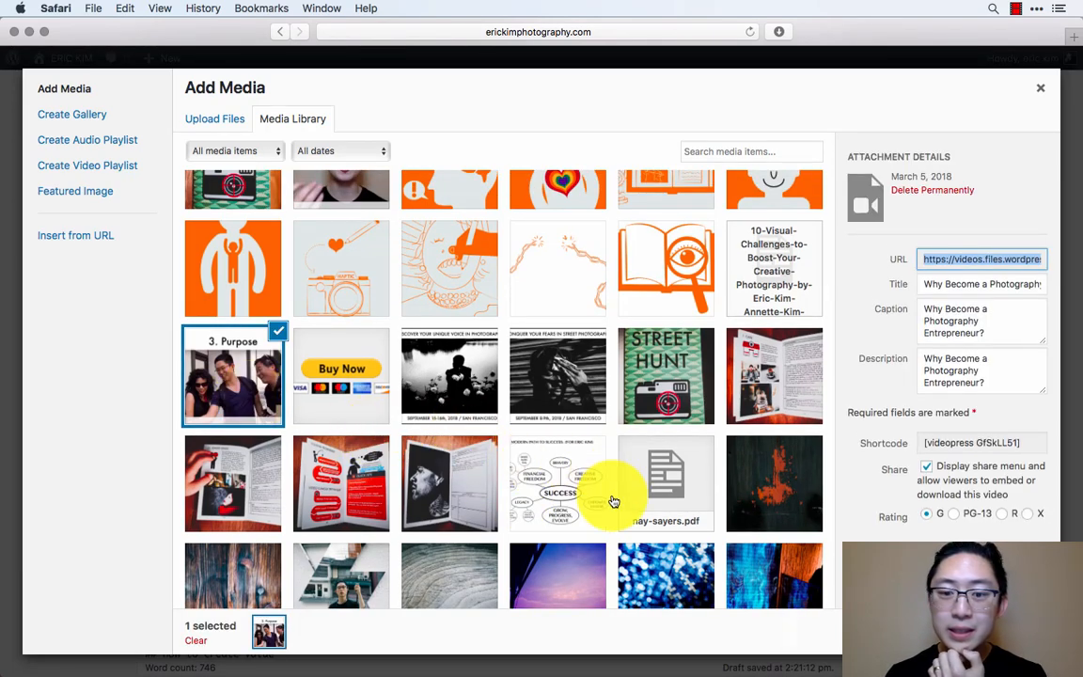
{"action": "scroll", "coordinate": [612, 501], "scroll_direction": "down", "scroll_amount": 10}
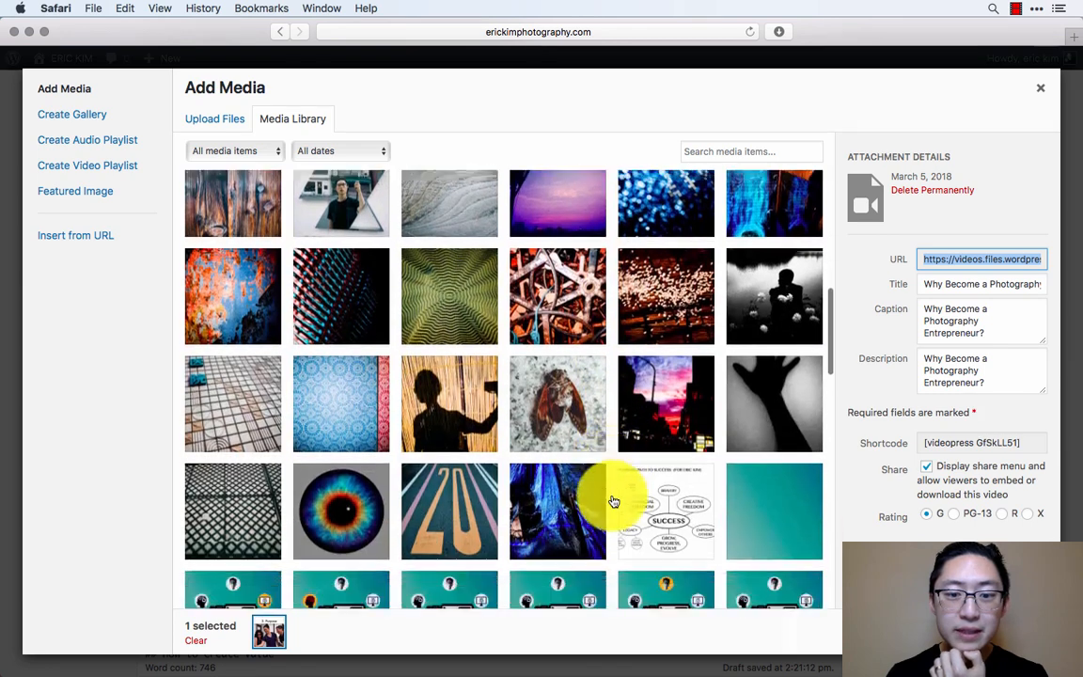
{"action": "scroll", "coordinate": [520, 494], "scroll_direction": "down", "scroll_amount": 3}
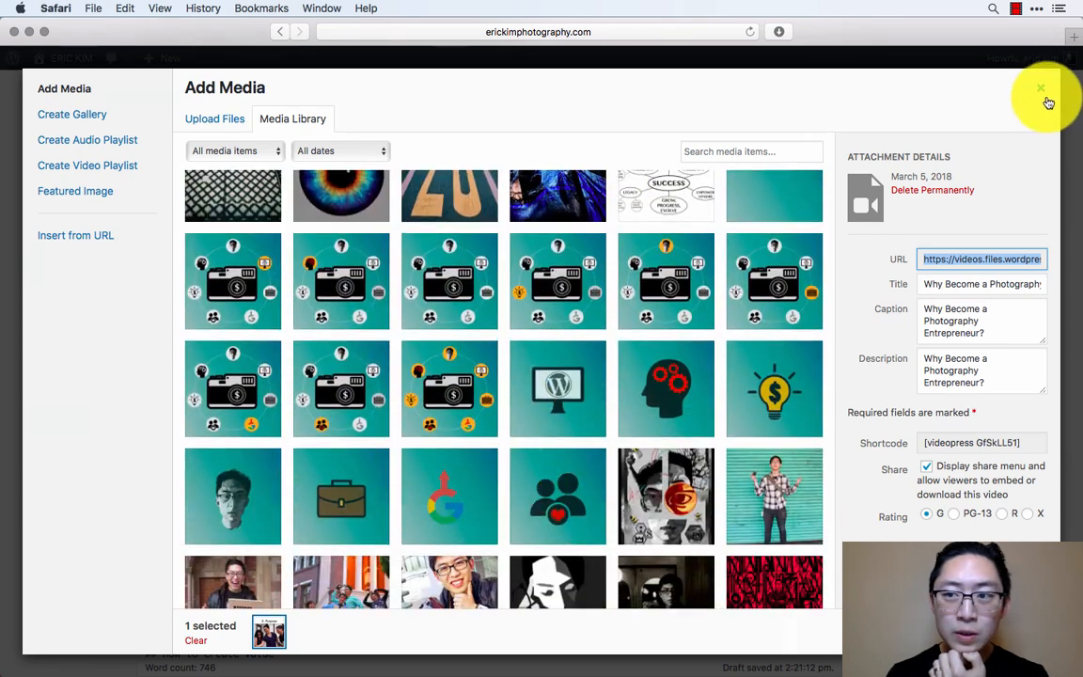
{"action": "key", "text": "Escape"}
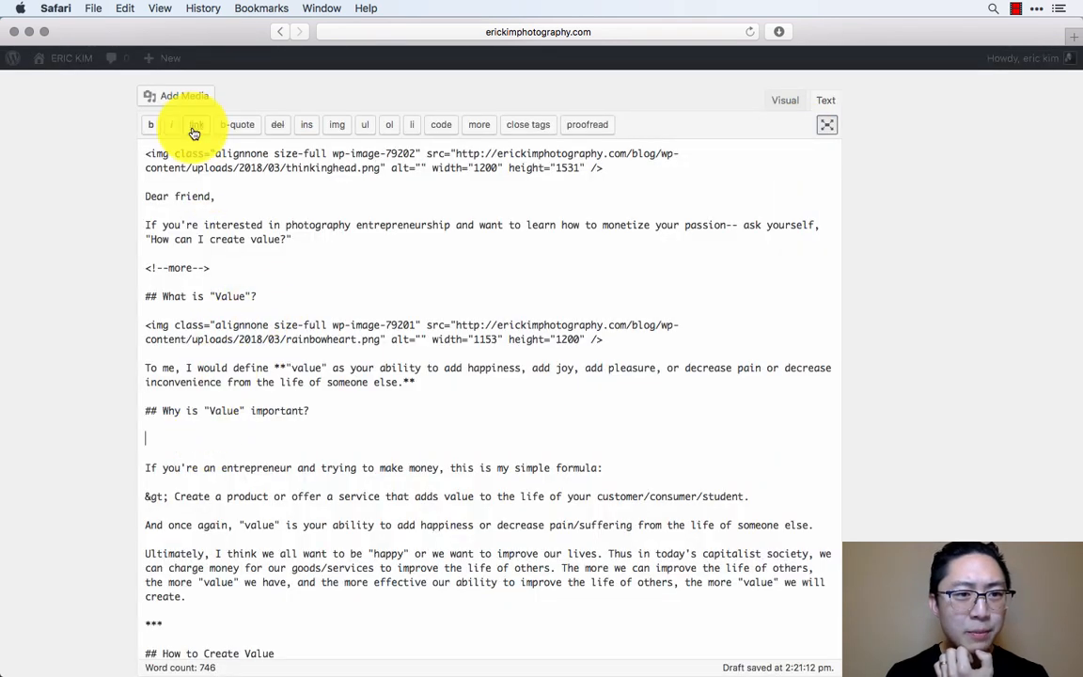
- Insert the red-toned Hanoi portrait of a face looking up below the "Why is "Value" important?" heading
{"action": "left_click", "coordinate": [187, 97]}
{"action": "scroll", "coordinate": [447, 448], "scroll_direction": "down", "scroll_amount": 5}
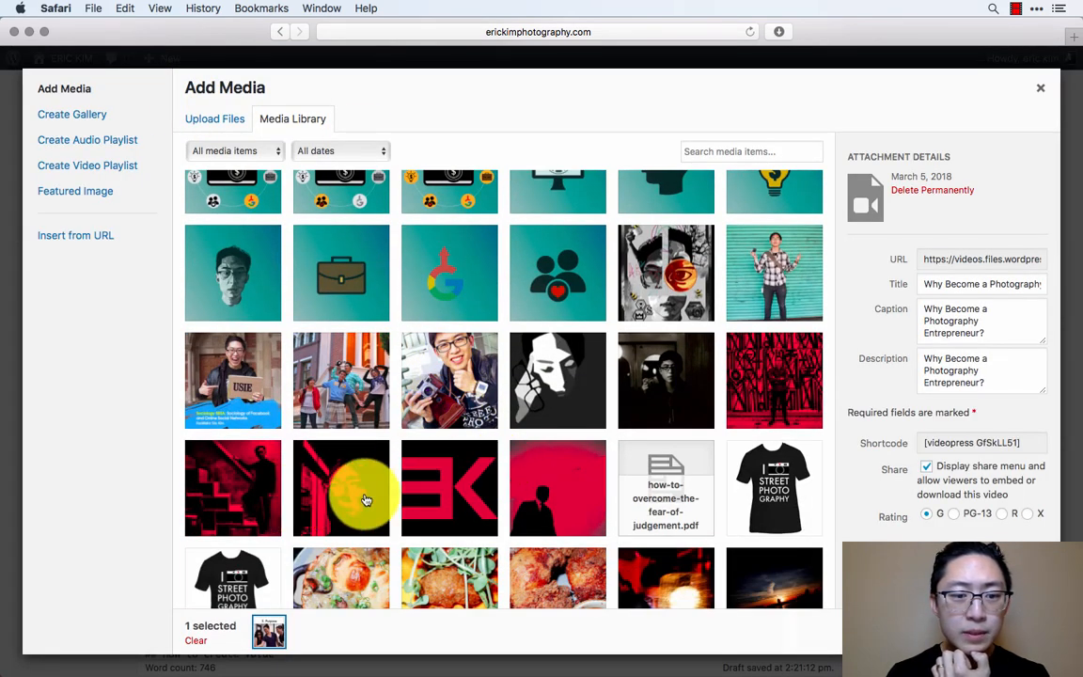
{"action": "left_click", "coordinate": [329, 452]}
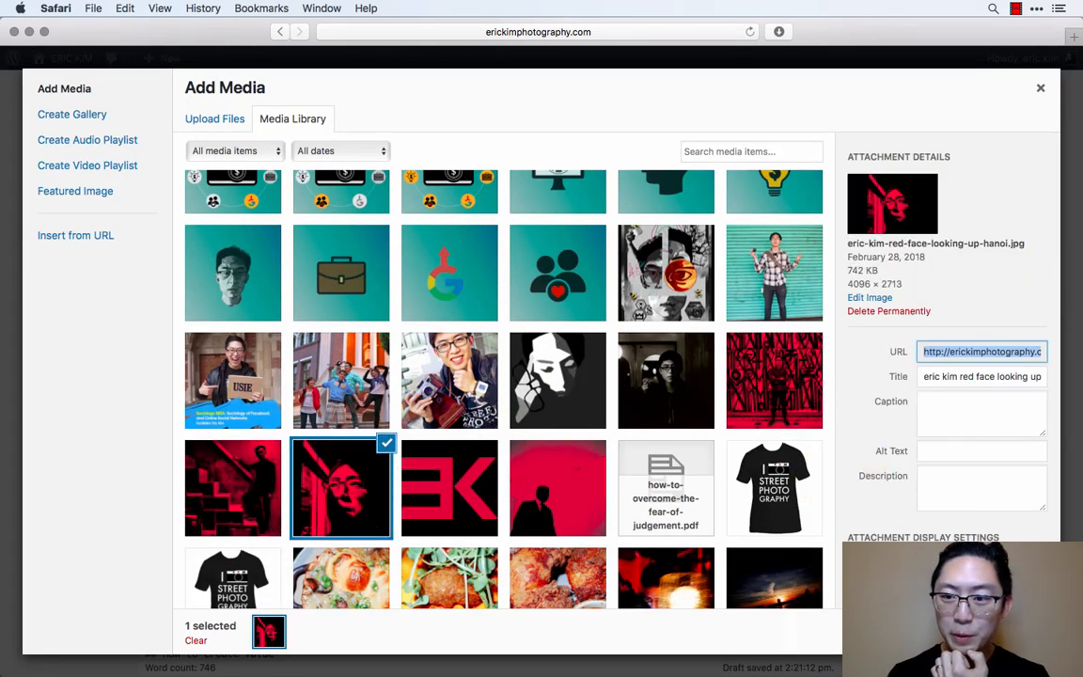
{"action": "key", "text": "Escape"}
- Insert the allcolorall.png image from the media library in its own paragraph below the "How to Create Value" heading
{"action": "scroll", "coordinate": [521, 539], "scroll_direction": "down", "scroll_amount": 3}
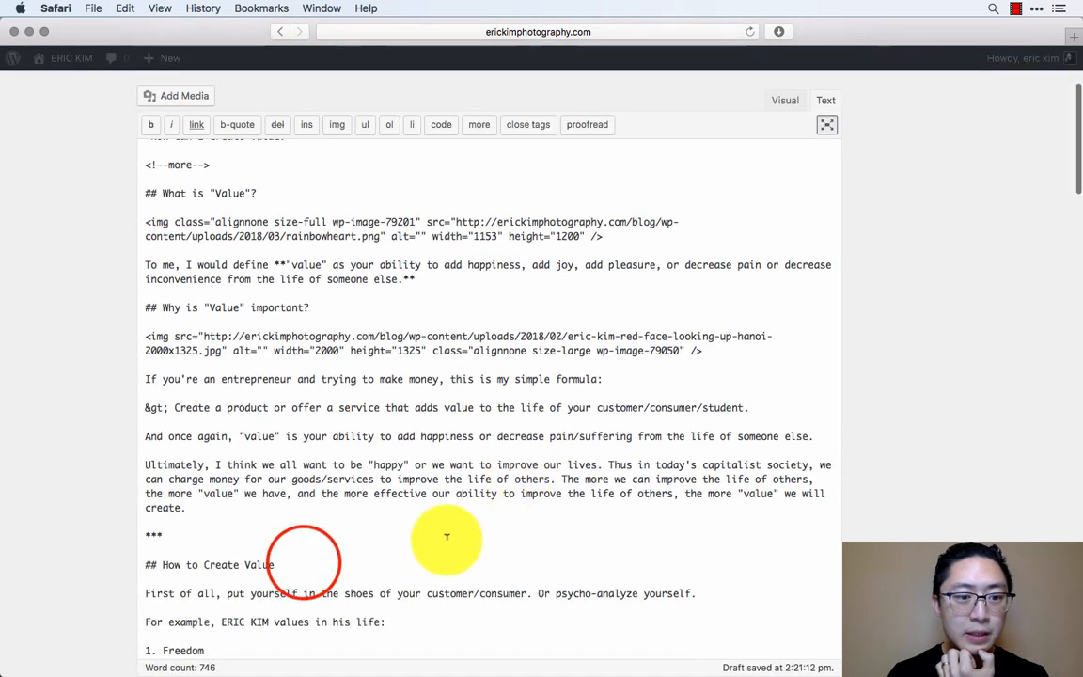
{"action": "left_click", "coordinate": [303, 560]}
{"action": "key", "text": "Return"}
{"action": "key", "text": "Return"}
{"action": "left_click", "coordinate": [174, 96]}
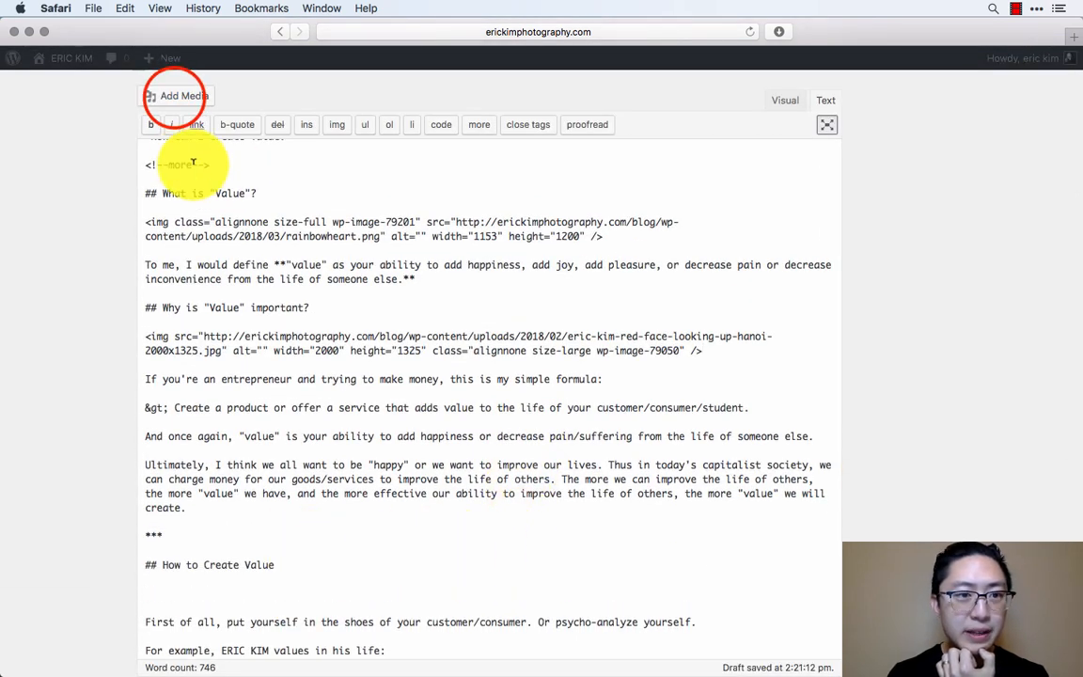
{"action": "scroll", "coordinate": [471, 411], "scroll_direction": "up", "scroll_amount": 4}
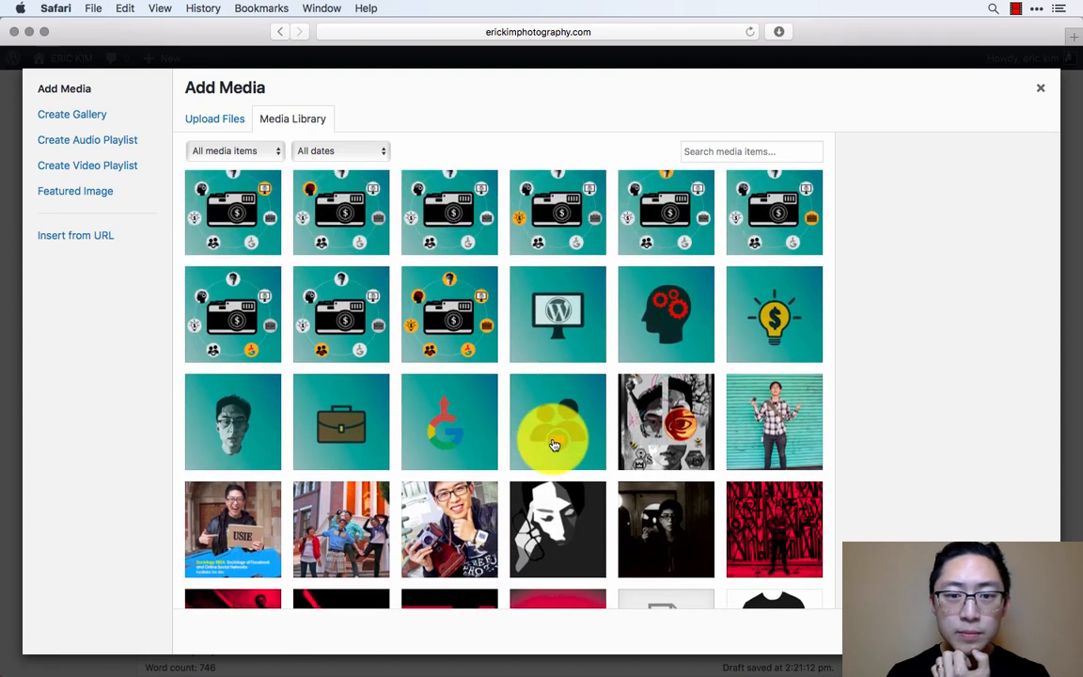
{"action": "scroll", "coordinate": [555, 445], "scroll_direction": "up", "scroll_amount": 2}
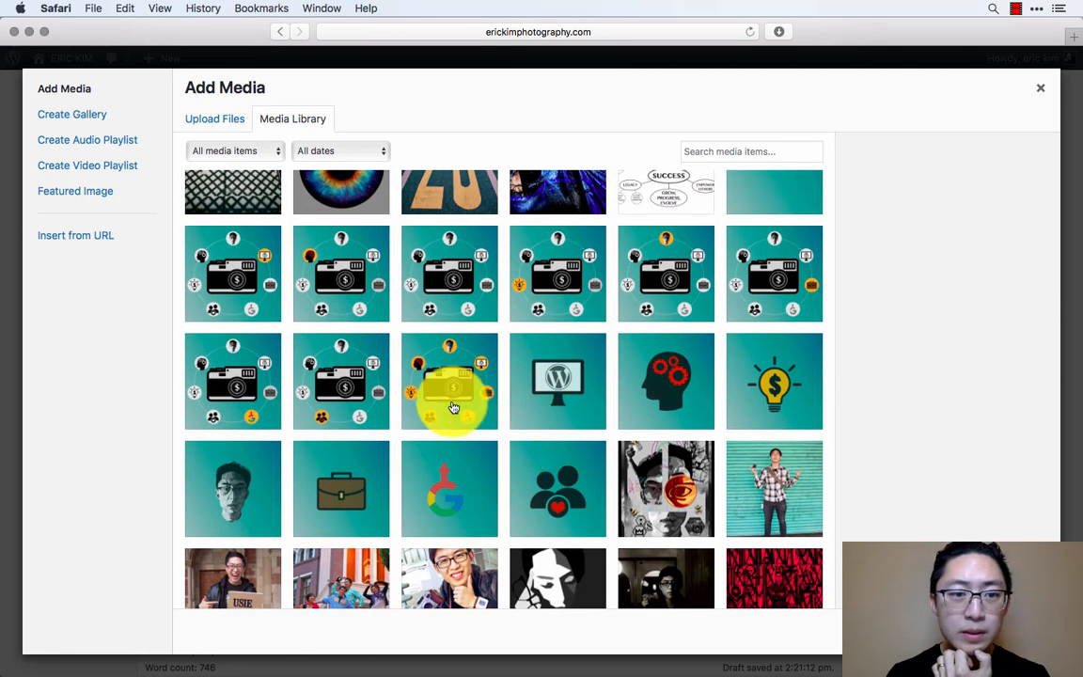
{"action": "left_click", "coordinate": [452, 407]}
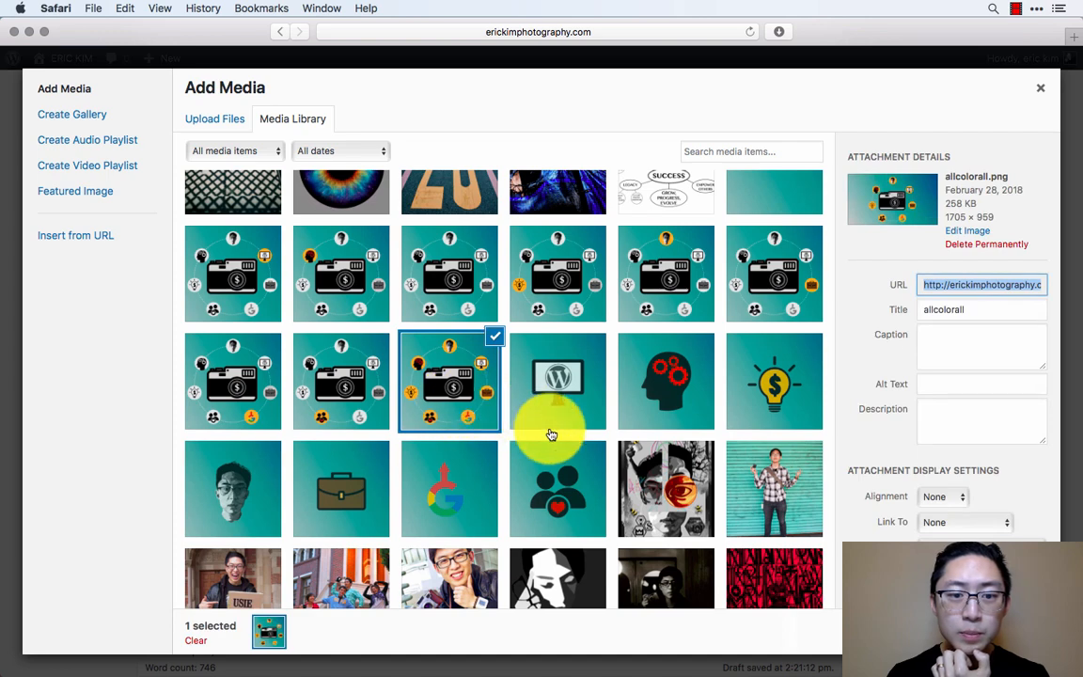
{"action": "scroll", "coordinate": [552, 434], "scroll_direction": "down", "scroll_amount": 5}
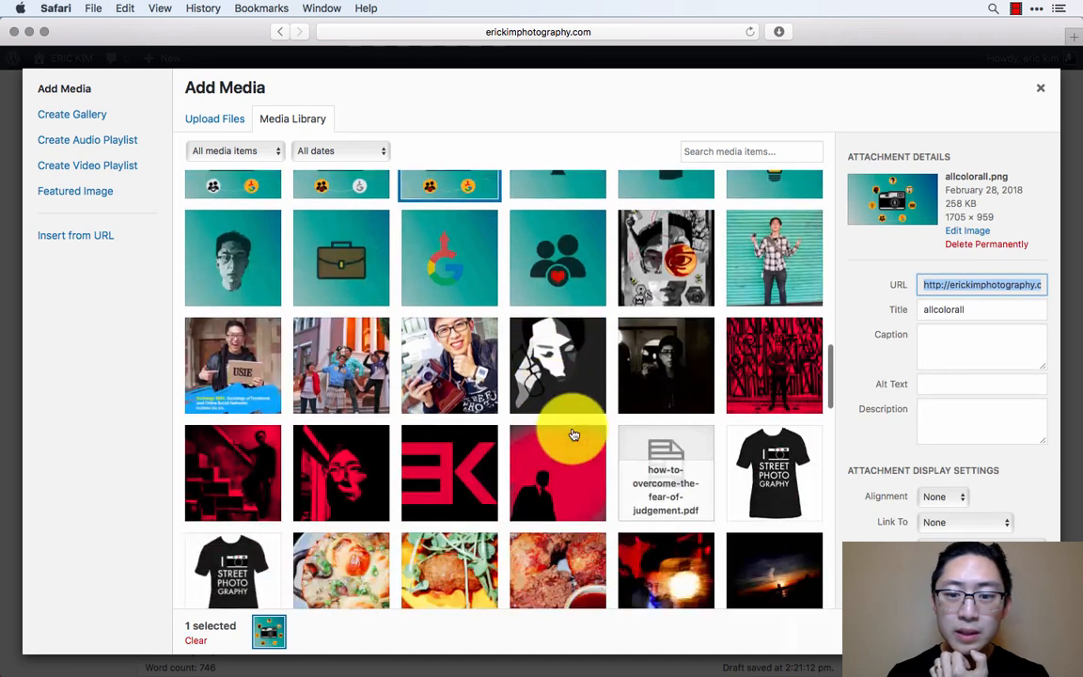
{"action": "left_click", "coordinate": [997, 630]}
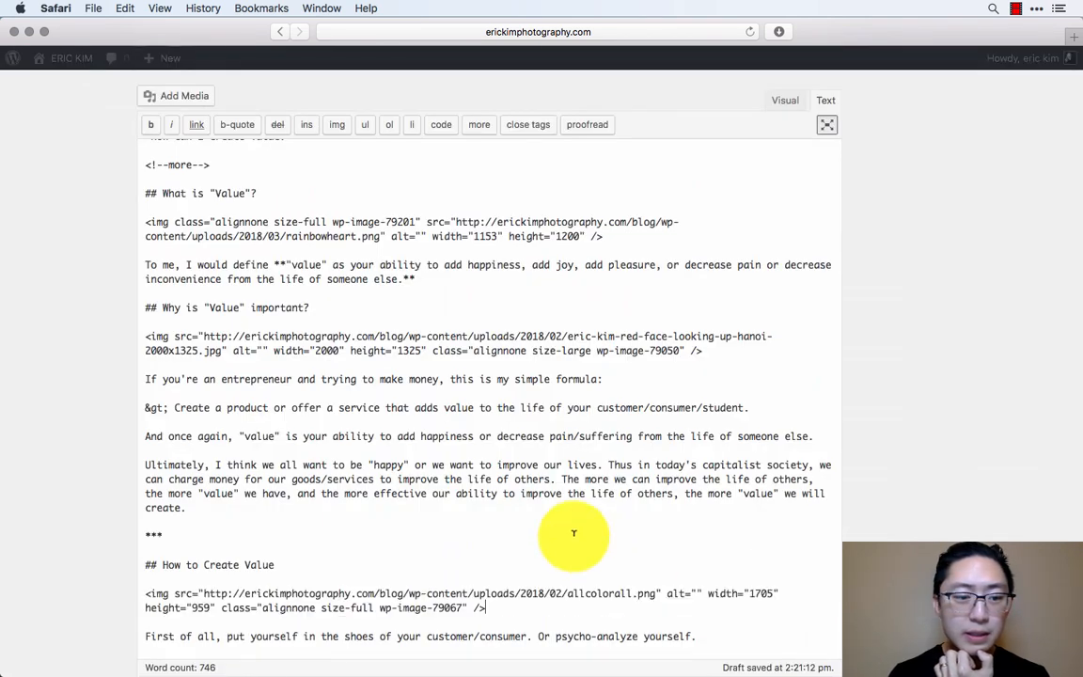
{"action": "scroll", "coordinate": [572, 532], "scroll_direction": "down", "scroll_amount": 9}
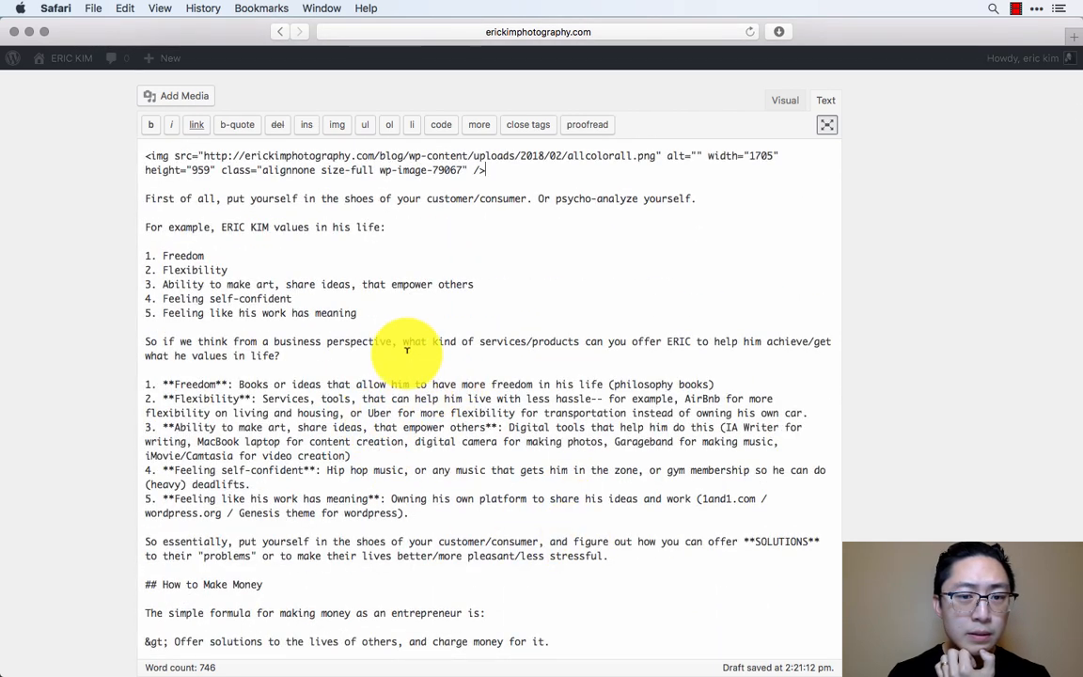
- Add the heading "## Offer Solutions to Yourself" with an empty paragraph below it, after the list of five life values
{"action": "key", "text": "Return"}
{"action": "key", "text": "Return"}
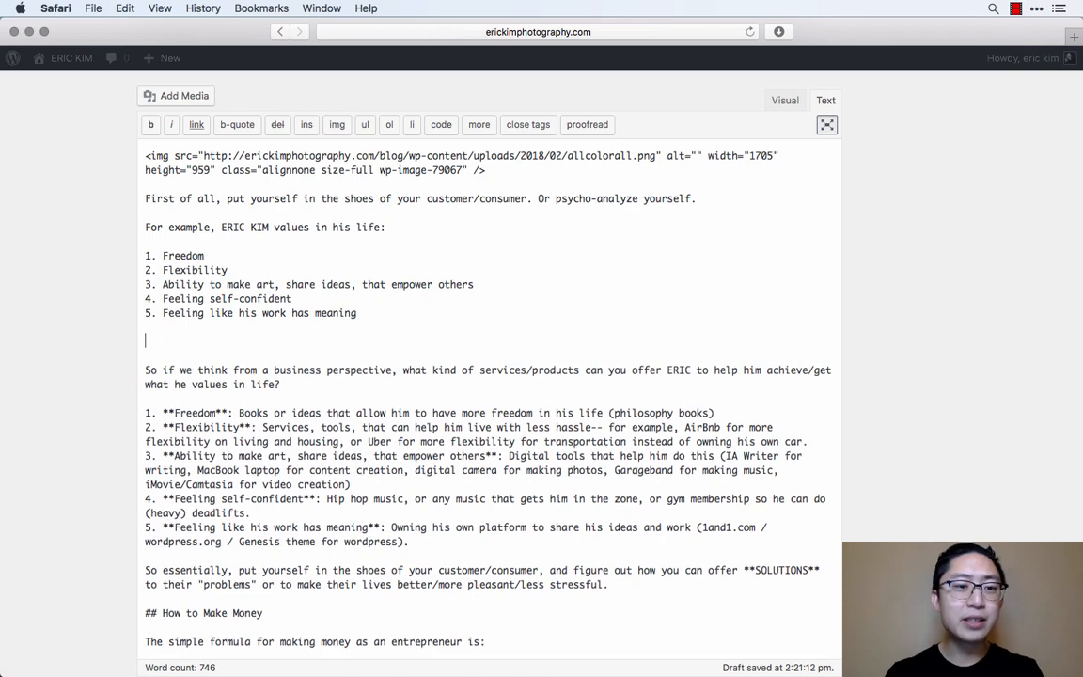
{"action": "scroll", "coordinate": [410, 351], "scroll_direction": "up", "scroll_amount": 2}
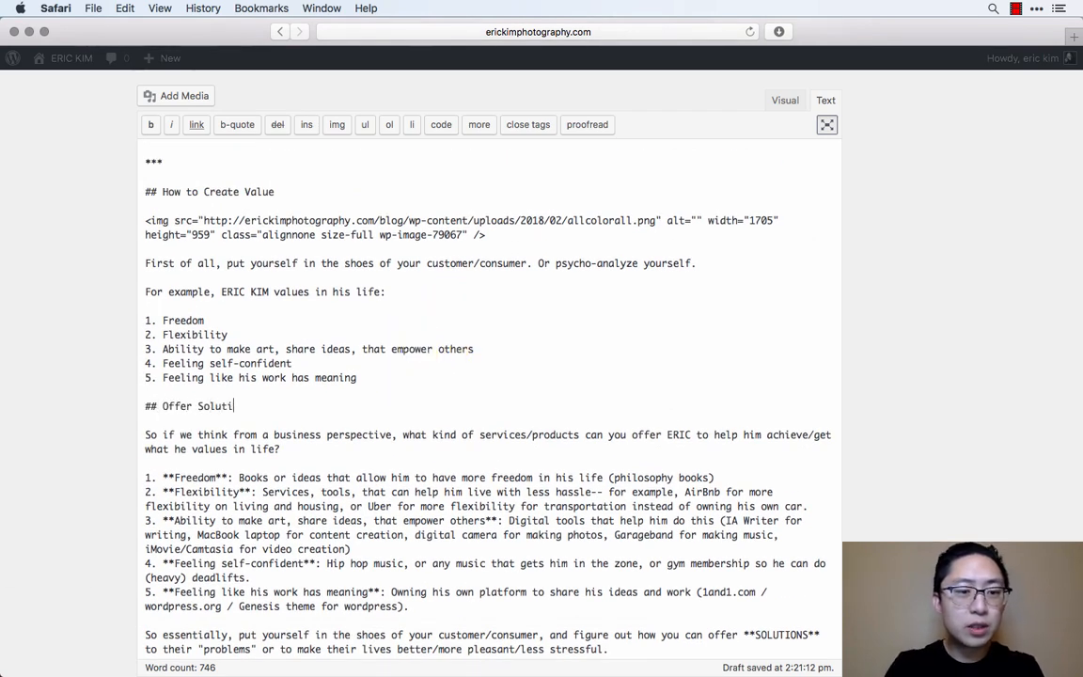
{"action": "key", "text": "Return"}
{"action": "key", "text": "Return"}
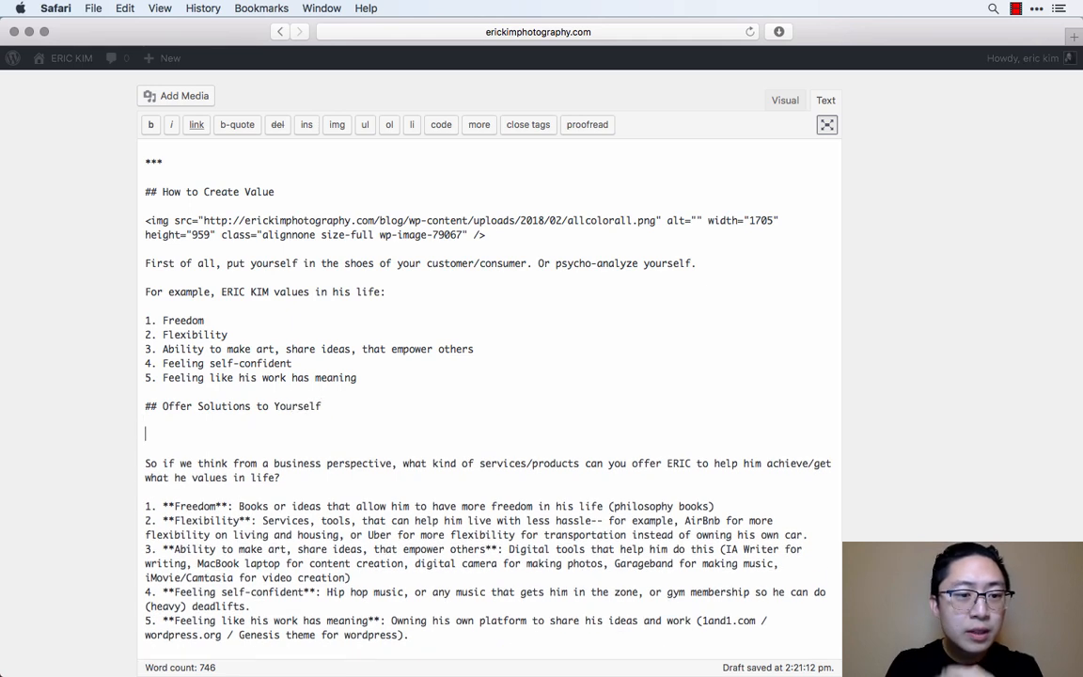
- Insert the intro.png image from the media library below the "Offer Solutions to Yourself" heading
{"action": "left_click", "coordinate": [168, 97]}
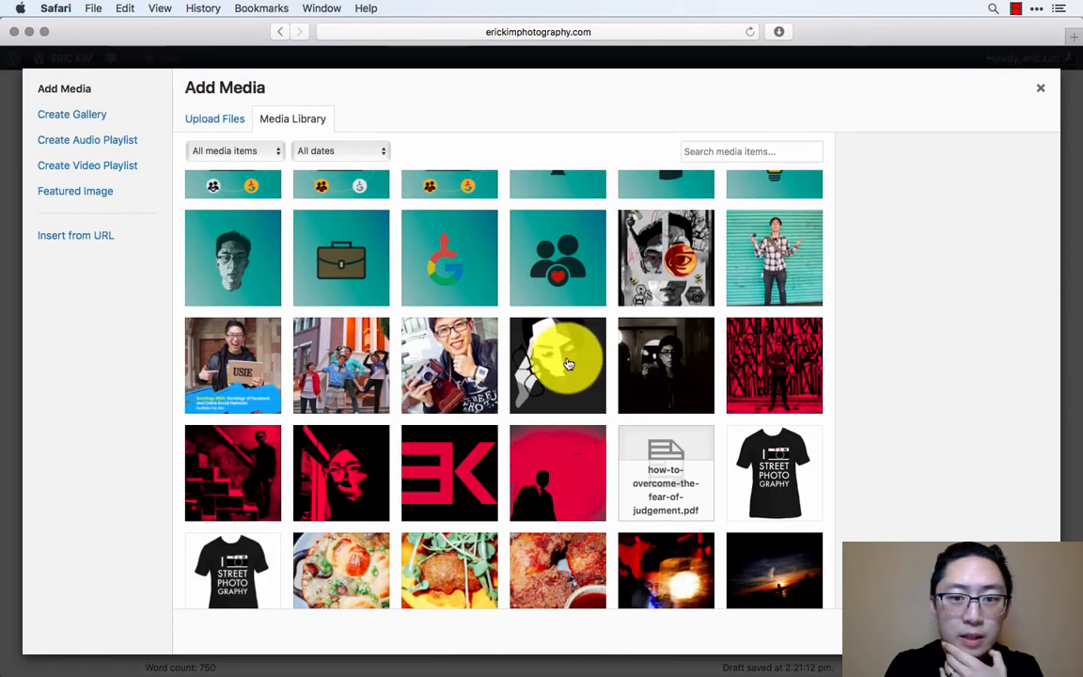
{"action": "scroll", "coordinate": [561, 404], "scroll_direction": "up", "scroll_amount": 2}
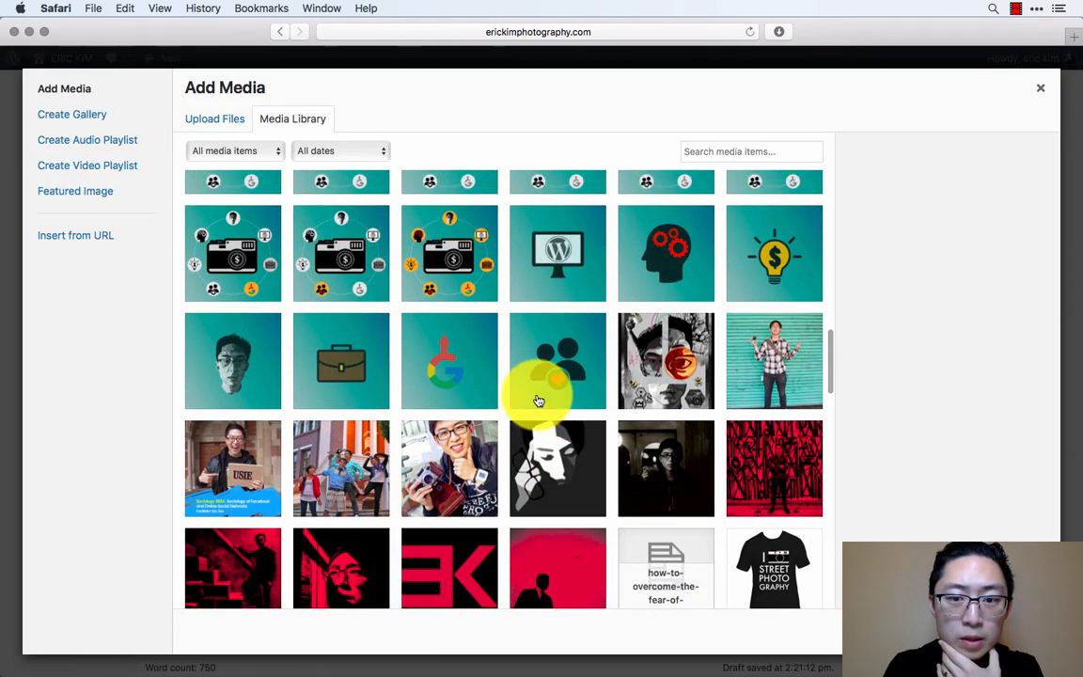
{"action": "left_click", "coordinate": [681, 370]}
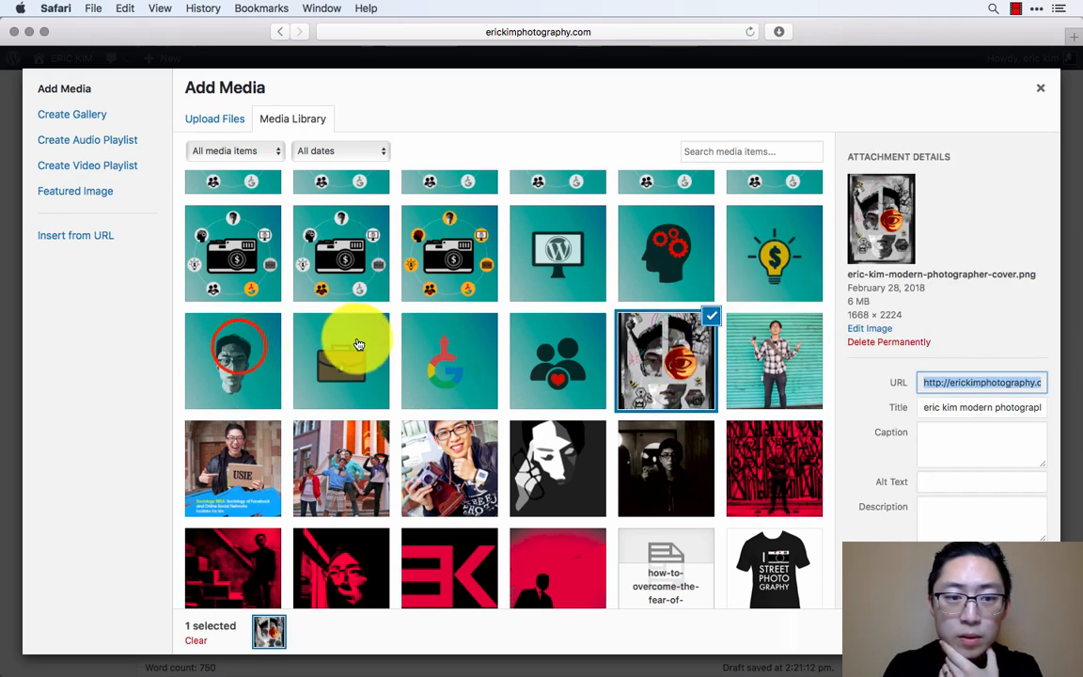
{"action": "left_click", "coordinate": [235, 340]}
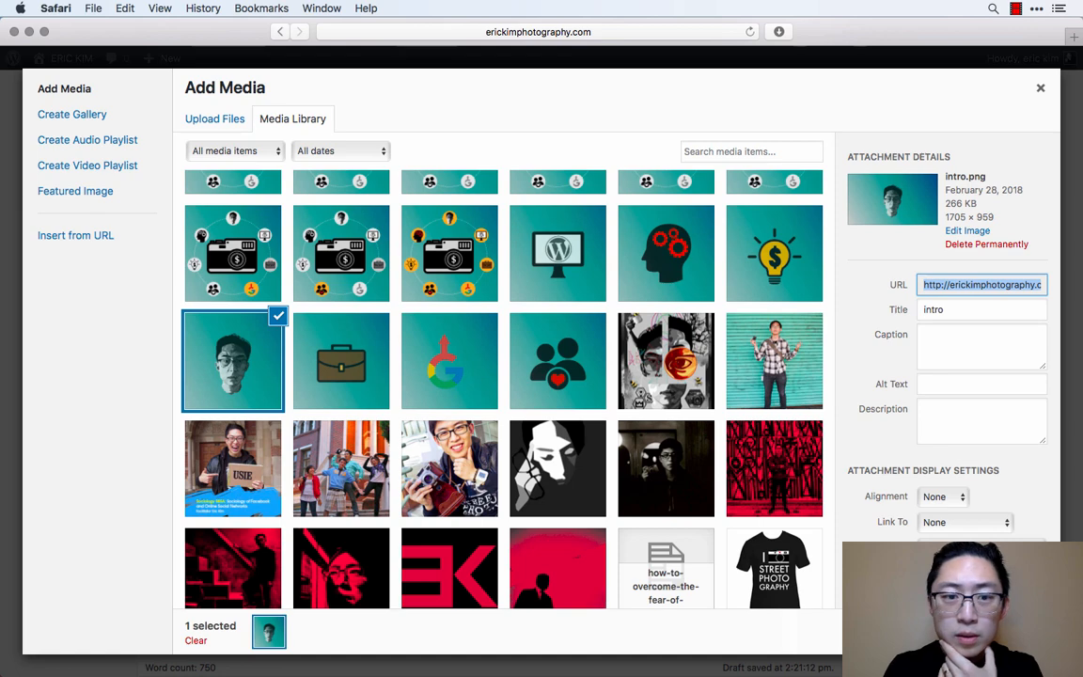
{"action": "left_click", "coordinate": [1004, 632]}
- Insert the monetization101.png image in its own paragraph below the "How to Make Money" heading
{"action": "scroll", "coordinate": [451, 507], "scroll_direction": "down", "scroll_amount": 5}
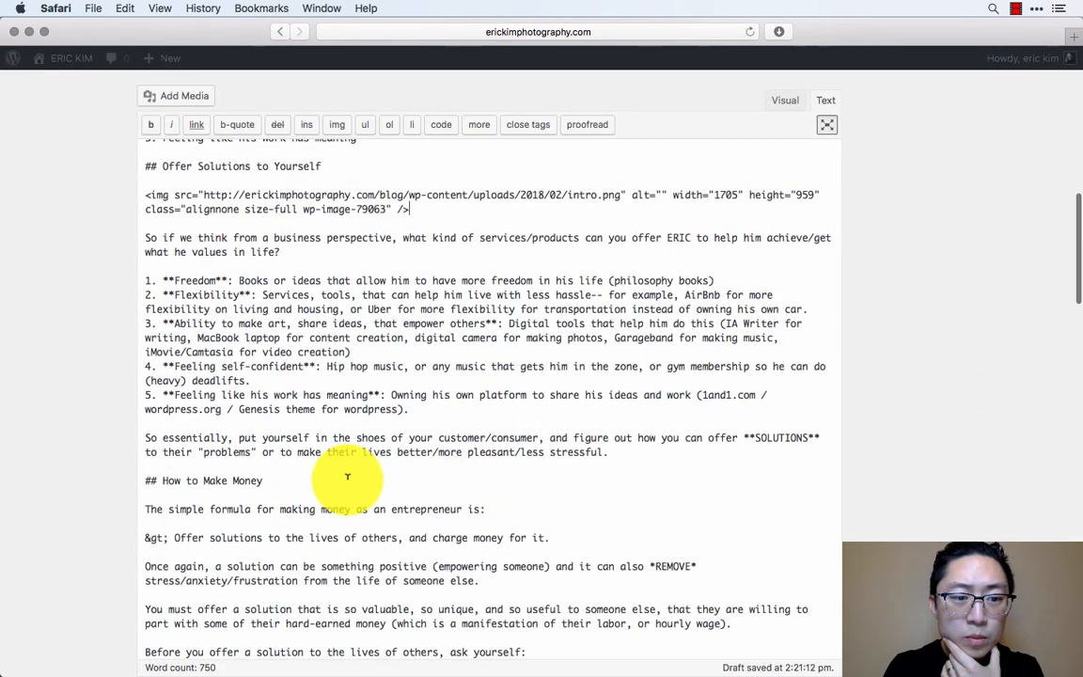
{"action": "left_click", "coordinate": [347, 476]}
{"action": "key", "text": "Return"}
{"action": "left_click", "coordinate": [184, 98]}
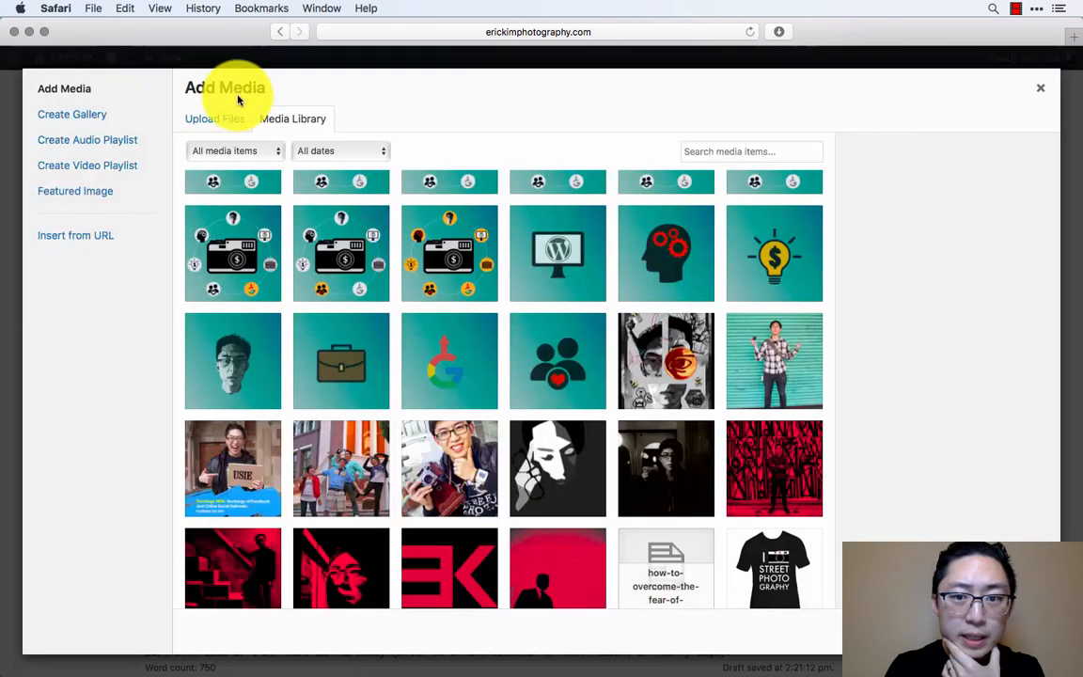
{"action": "left_click", "coordinate": [790, 349]}
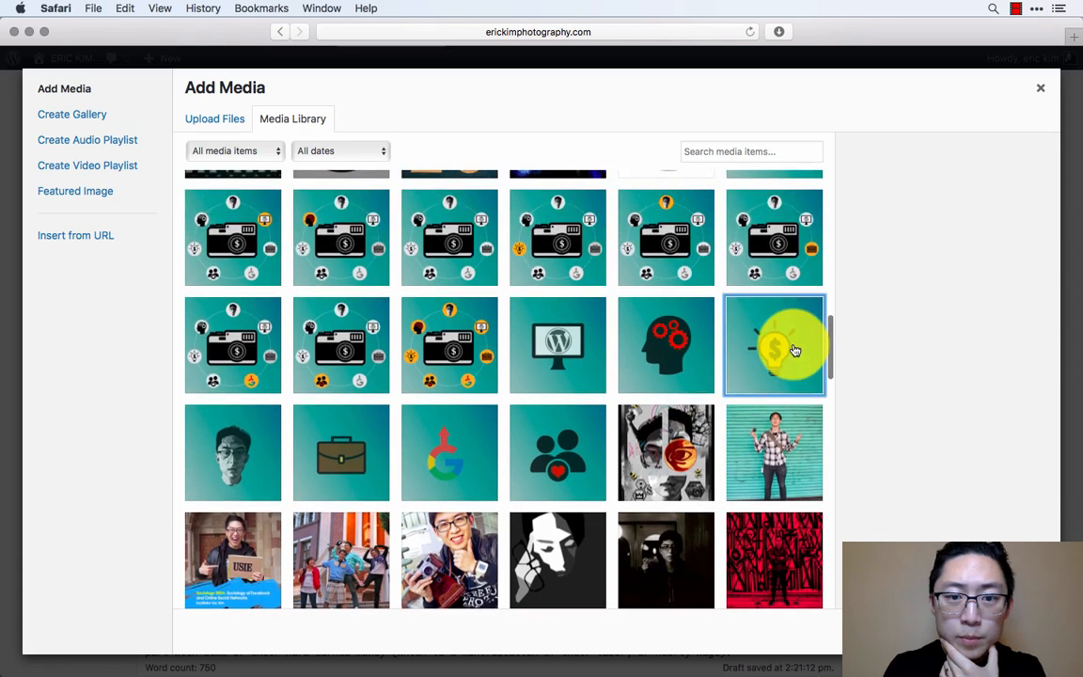
{"action": "left_click", "coordinate": [569, 269]}
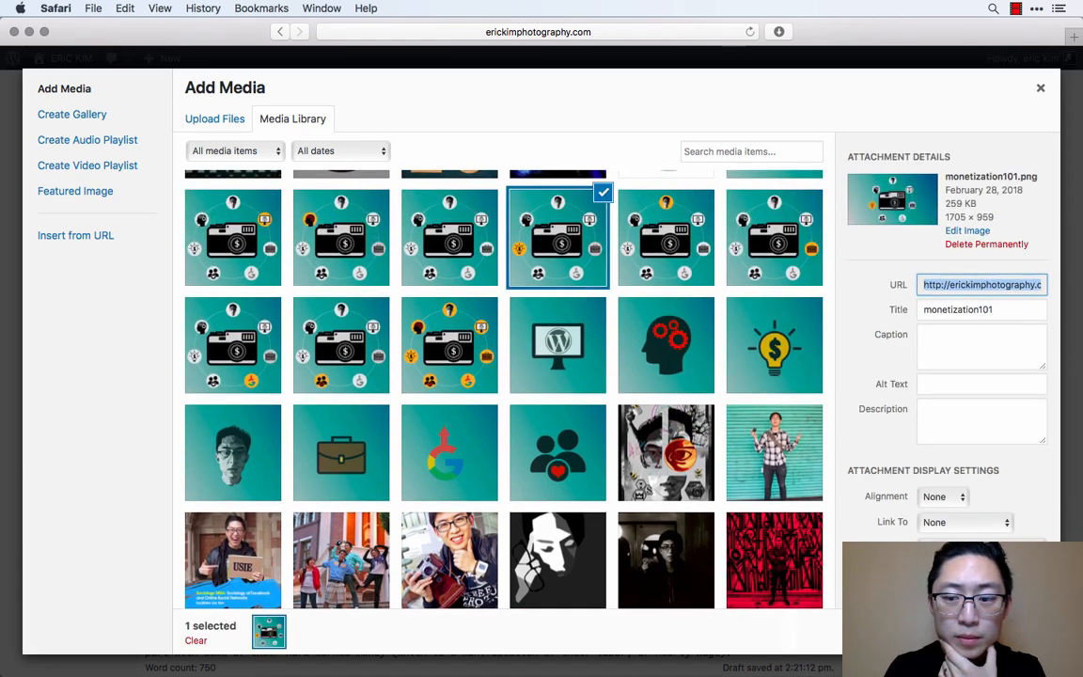
{"action": "left_click", "coordinate": [1000, 632]}
- Insert the monetization.png light-bulb image in a new paragraph after the one ending "from the life of someone else."
{"action": "scroll", "coordinate": [601, 524], "scroll_direction": "down", "scroll_amount": 3}
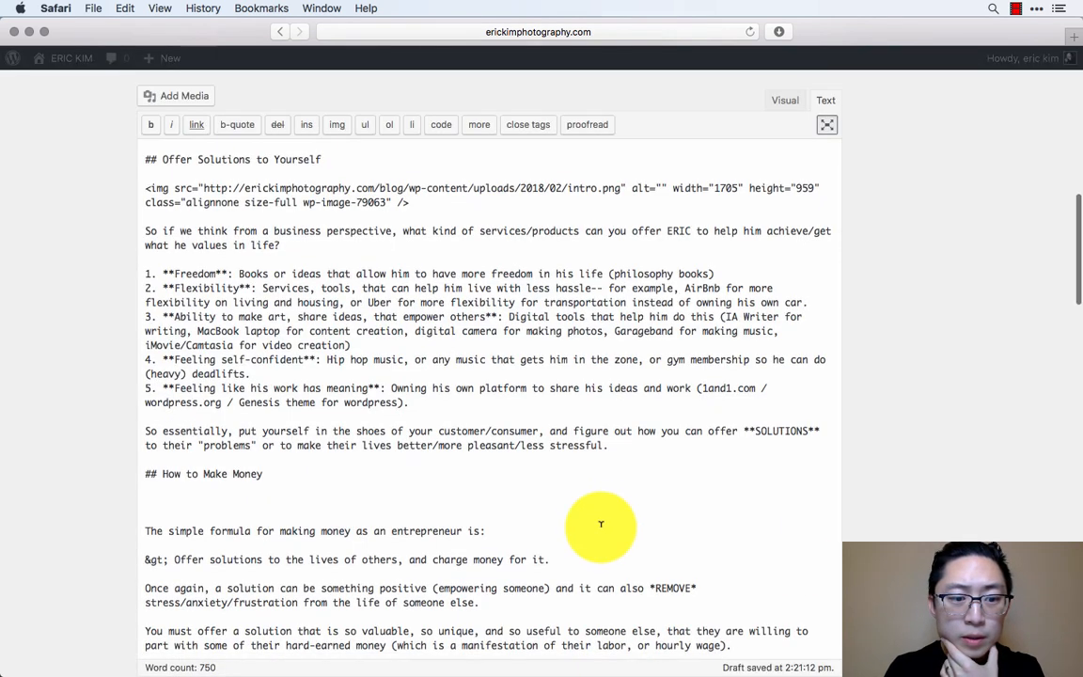
{"action": "left_click", "coordinate": [512, 501]}
{"action": "key", "text": "Return"}
{"action": "key", "text": "Return"}
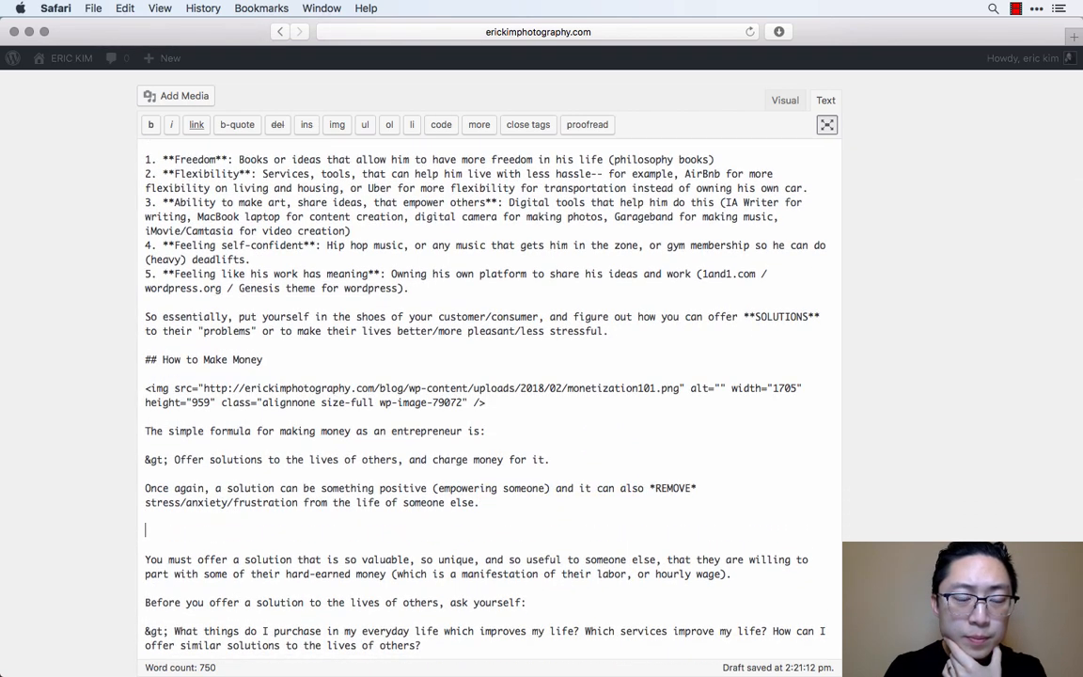
{"action": "left_click", "coordinate": [174, 95]}
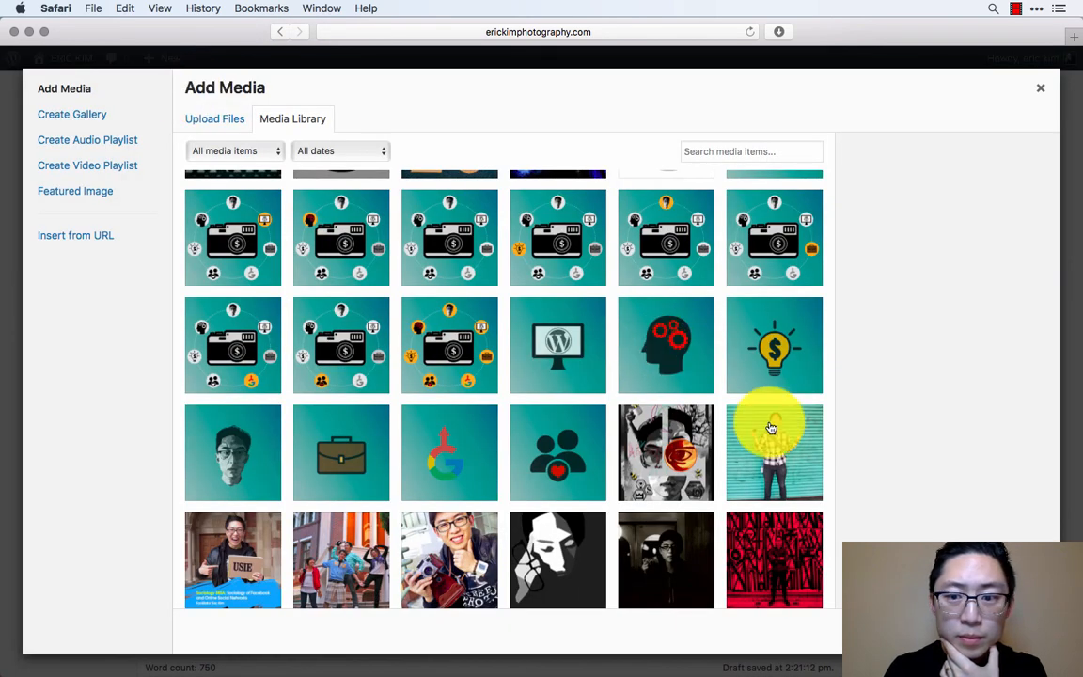
{"action": "left_click", "coordinate": [771, 346]}
{"action": "left_click", "coordinate": [1005, 632]}
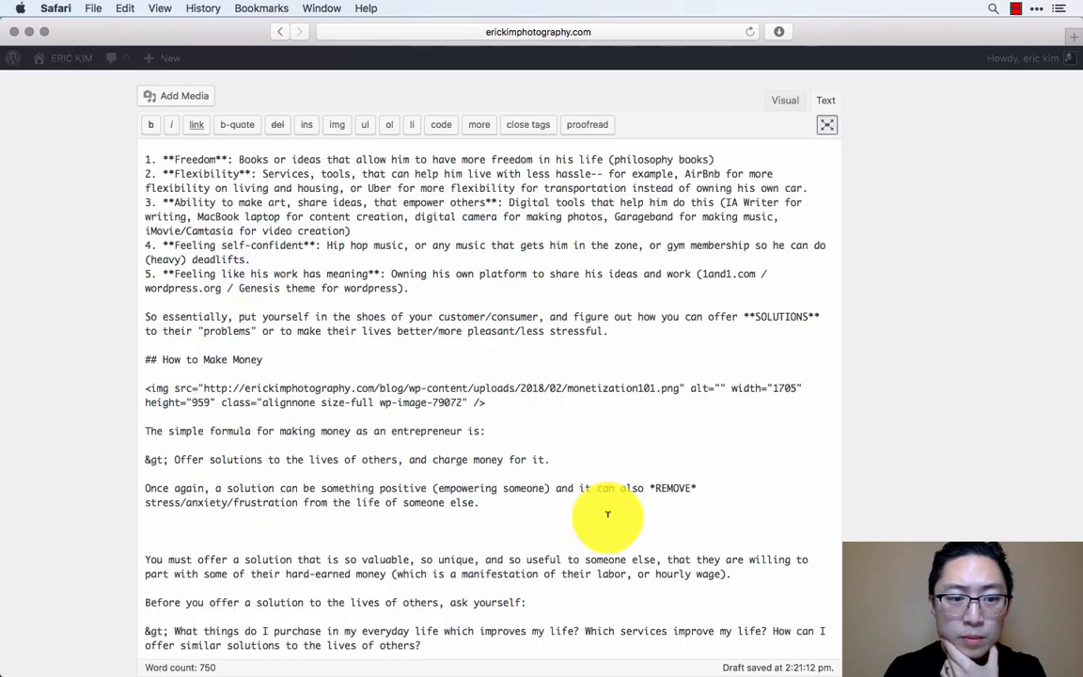
- Insert the red-toned Hanoi staircase photo in a new paragraph below the "What things do I purchase in my everyday life" quote
{"action": "scroll", "coordinate": [537, 504], "scroll_direction": "down", "scroll_amount": 5}
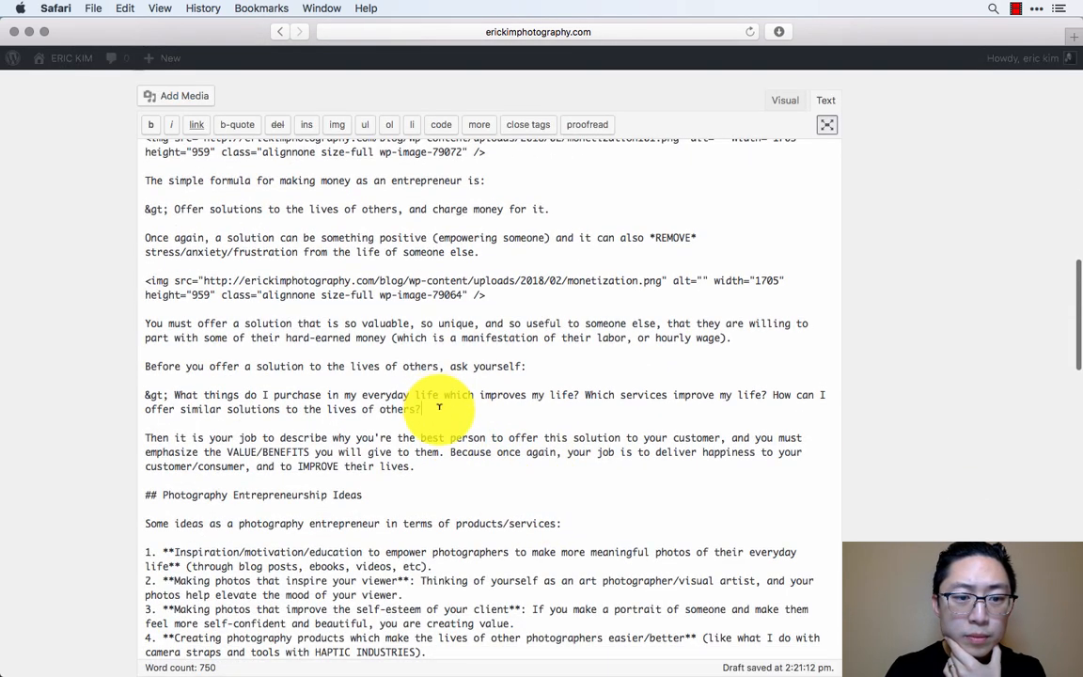
{"action": "key", "text": "Return"}
{"action": "key", "text": "Return"}
{"action": "left_click", "coordinate": [184, 95]}
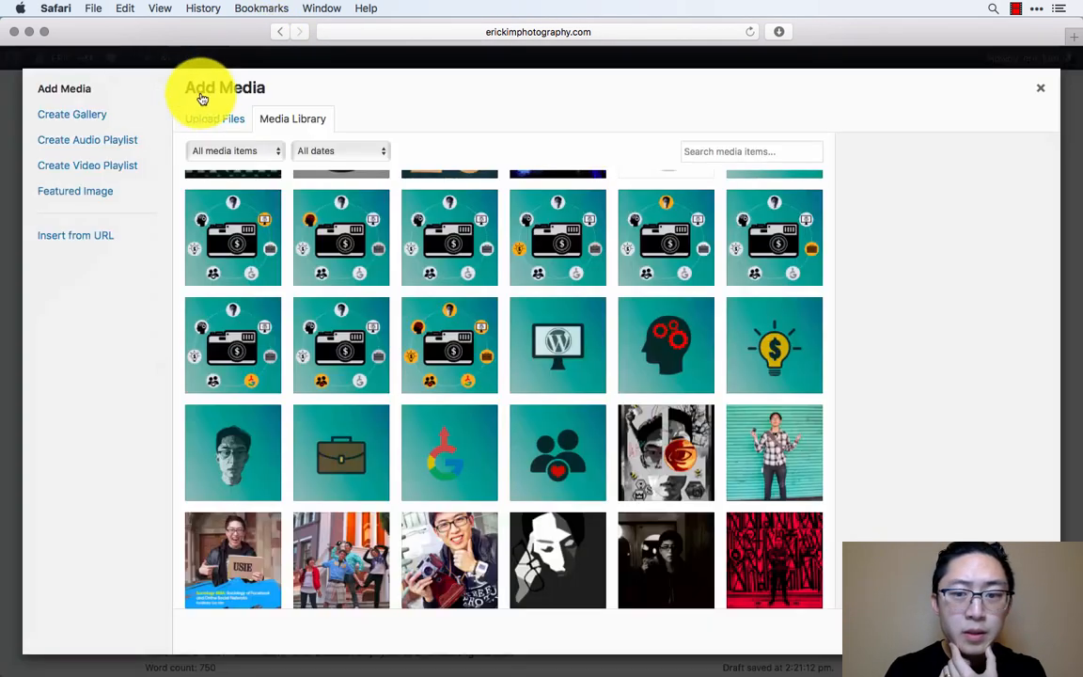
{"action": "scroll", "coordinate": [658, 442], "scroll_direction": "down", "scroll_amount": 3}
{"action": "left_click", "coordinate": [763, 406]}
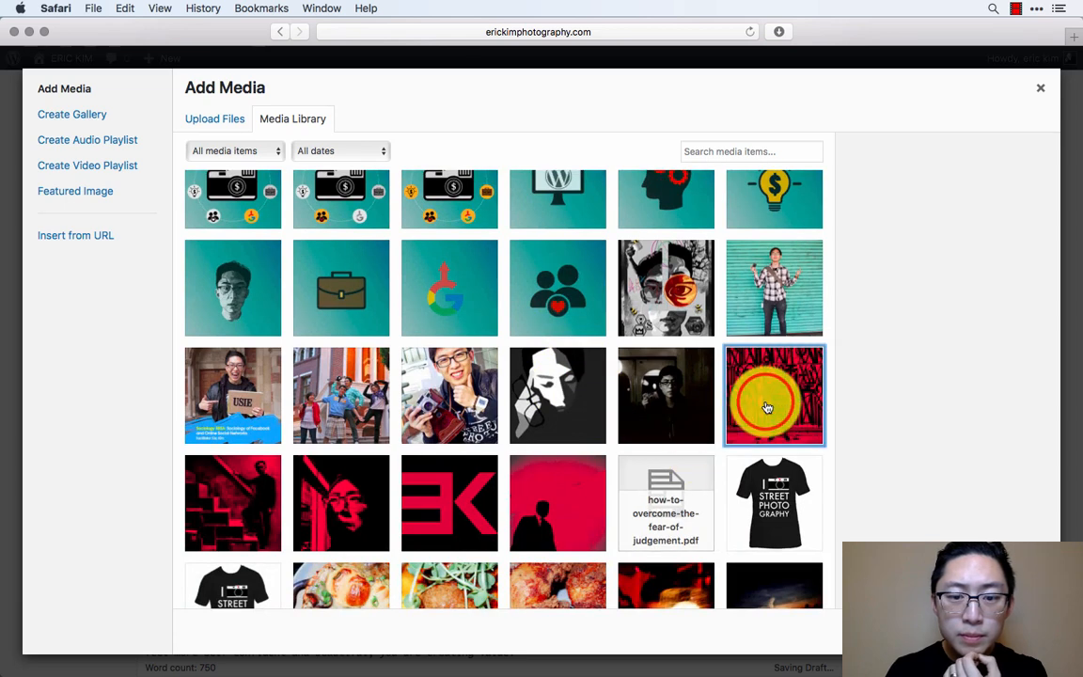
{"action": "left_click", "coordinate": [232, 503]}
{"action": "left_click", "coordinate": [999, 631]}
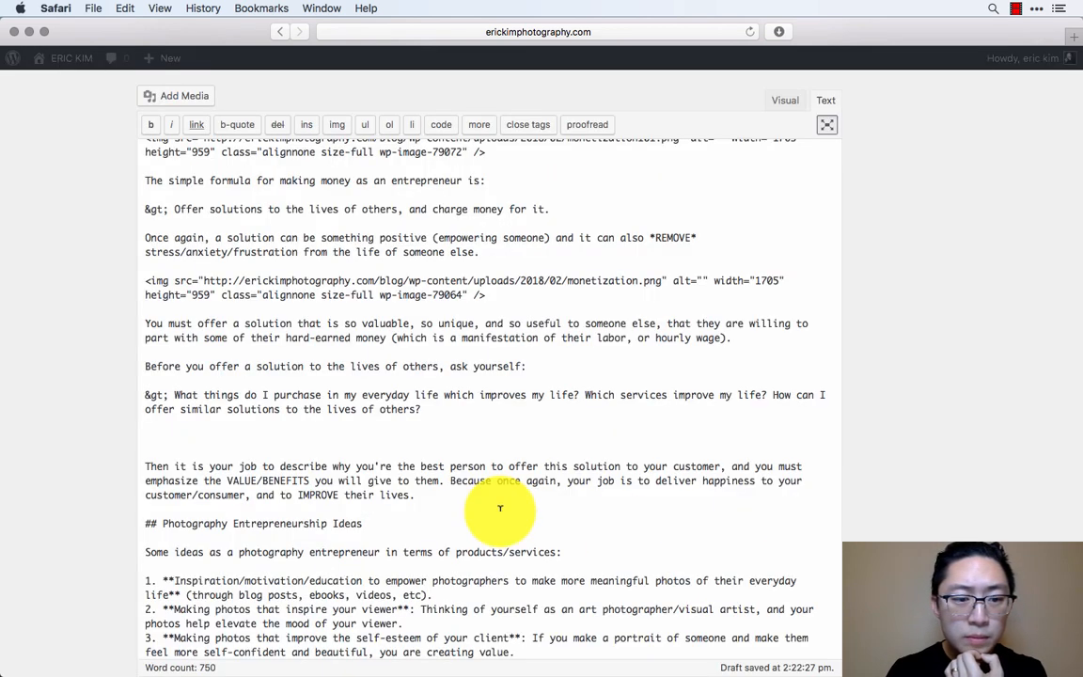
- Insert the orange analyze.png book-and-magnifier image in its own paragraph below the "Photography Entrepreneurship Ideas" heading
{"action": "scroll", "coordinate": [485, 499], "scroll_direction": "down", "scroll_amount": 2}
{"action": "key", "text": "Return"}
{"action": "key", "text": "Return"}
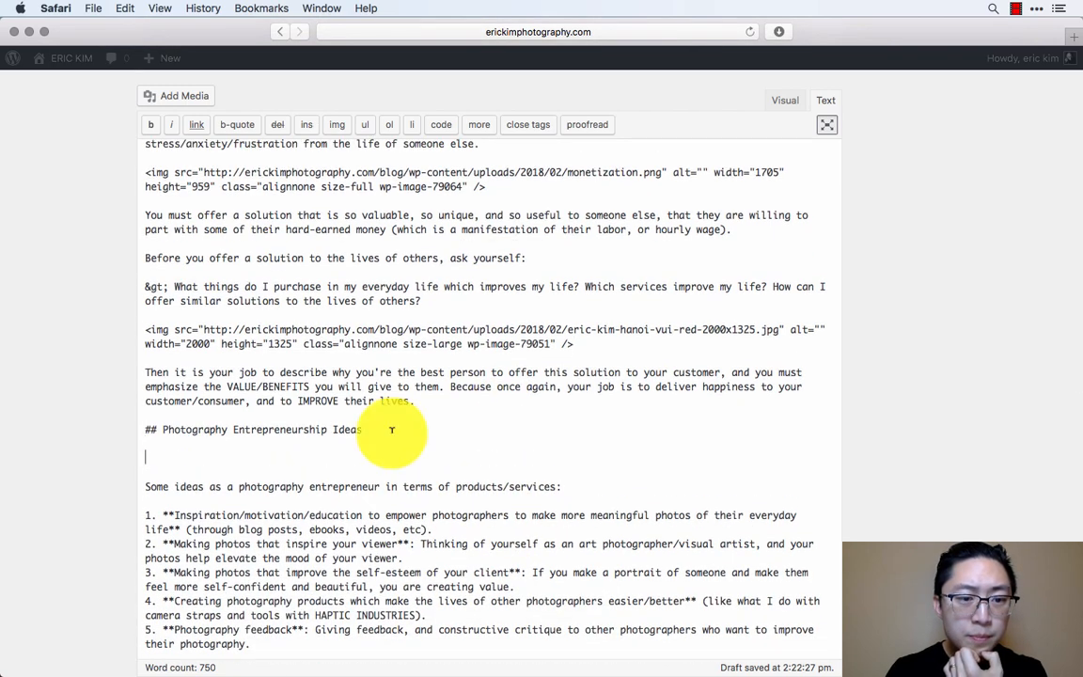
{"action": "left_click", "coordinate": [186, 100]}
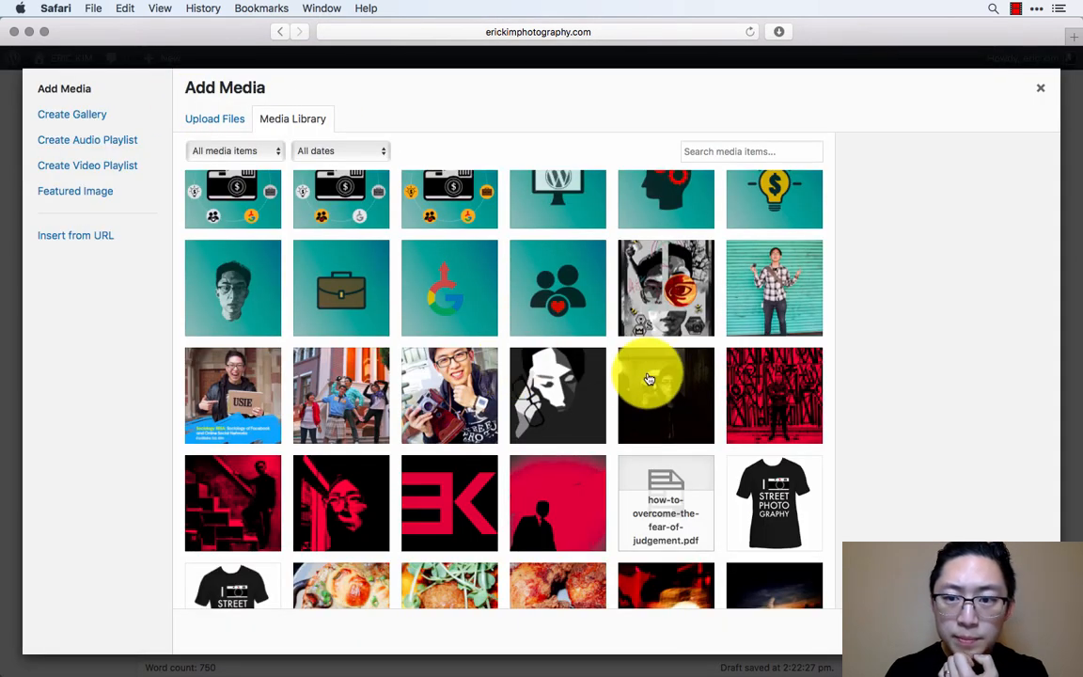
{"action": "scroll", "coordinate": [648, 375], "scroll_direction": "up", "scroll_amount": 5}
{"action": "scroll", "coordinate": [606, 389], "scroll_direction": "up", "scroll_amount": 4}
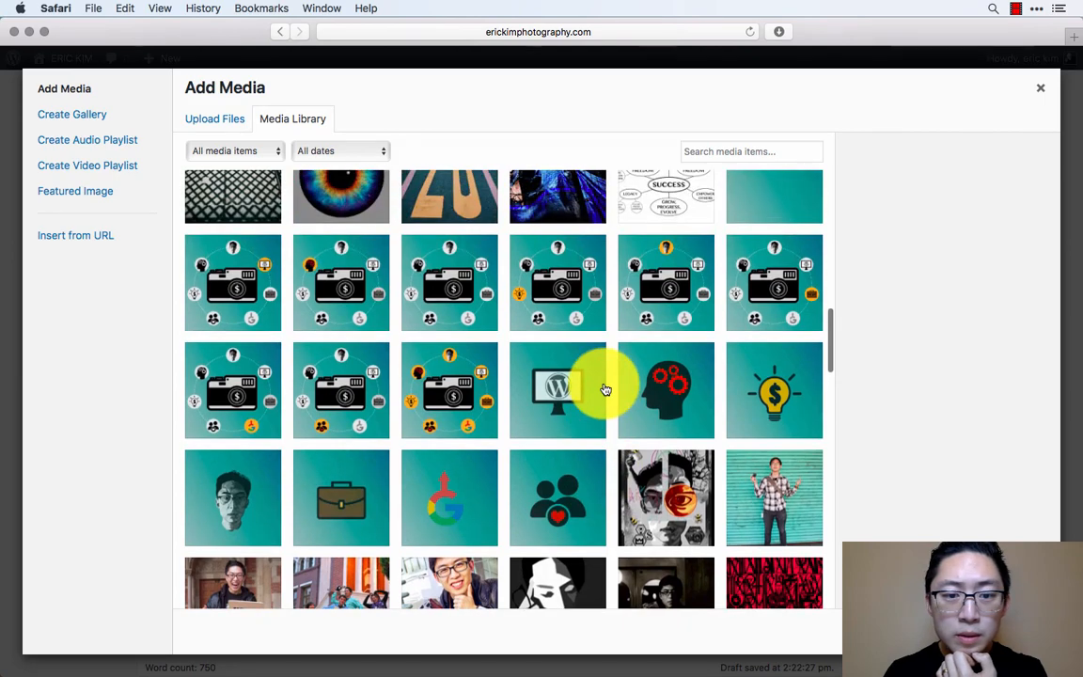
{"action": "scroll", "coordinate": [606, 389], "scroll_direction": "up", "scroll_amount": 3}
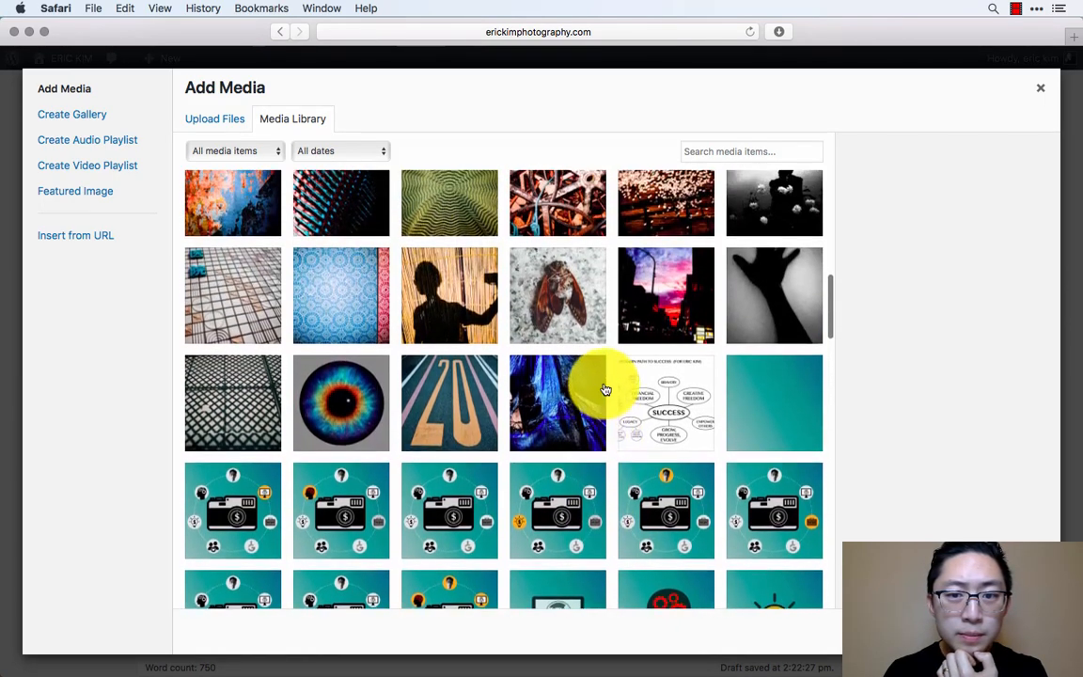
{"action": "scroll", "coordinate": [555, 411], "scroll_direction": "up", "scroll_amount": 3}
{"action": "scroll", "coordinate": [537, 415], "scroll_direction": "up", "scroll_amount": 10}
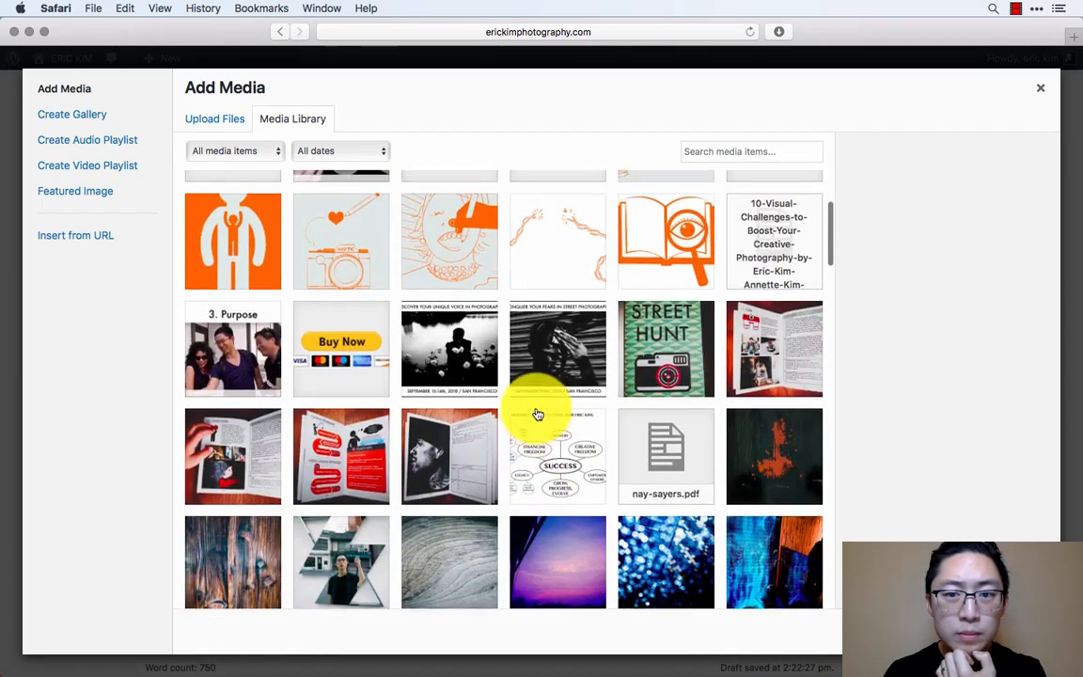
{"action": "left_click", "coordinate": [658, 363]}
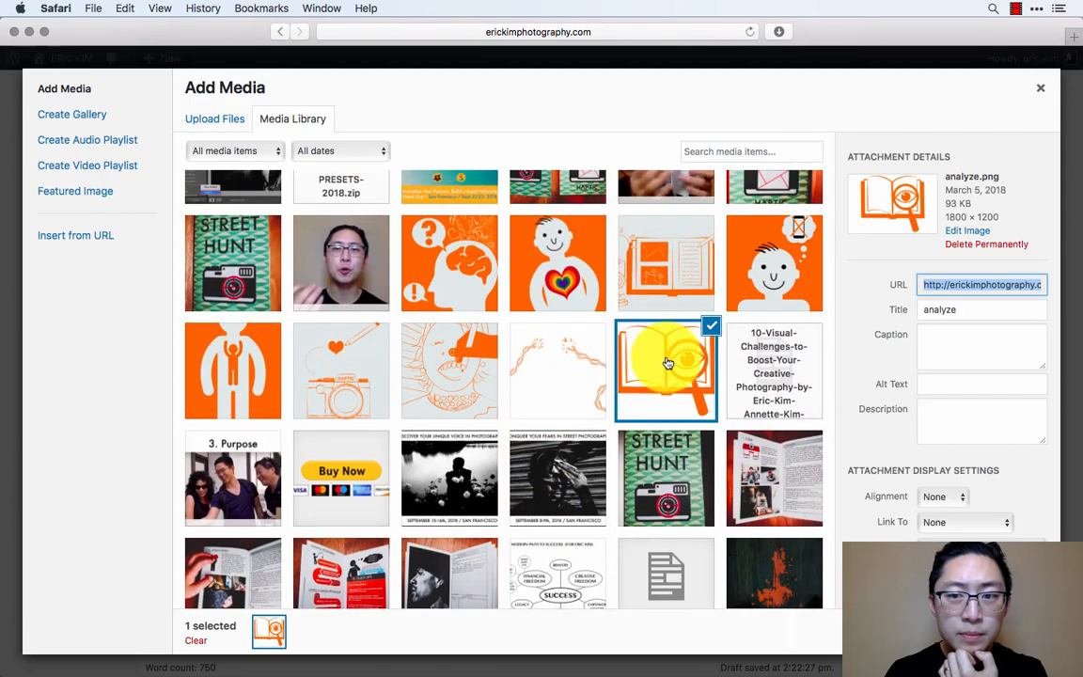
{"action": "left_click", "coordinate": [998, 632]}
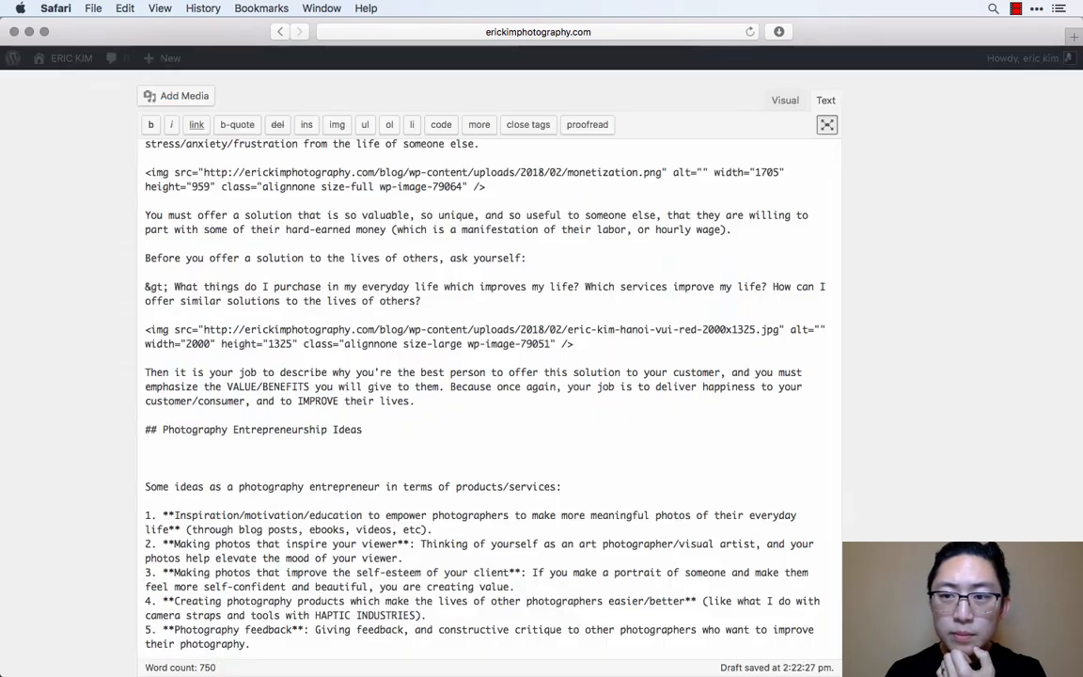
- Save the draft and look over the post's images in the visual version
{"action": "scroll", "coordinate": [539, 507], "scroll_direction": "down", "scroll_amount": 5}
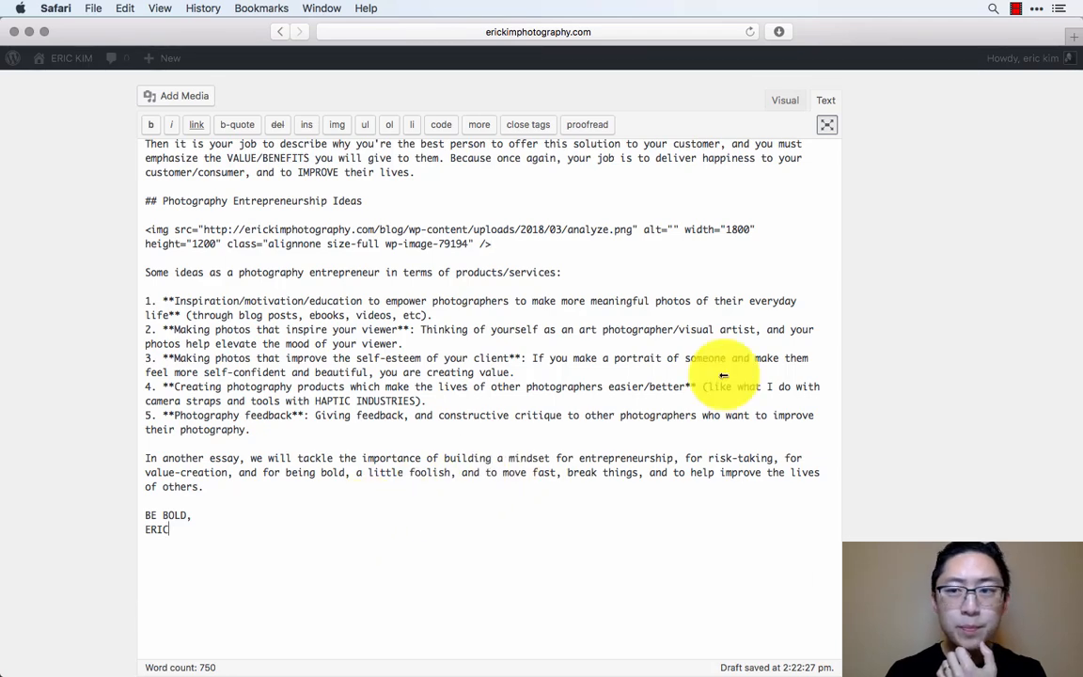
{"action": "mouse_move", "coordinate": [937, 123]}
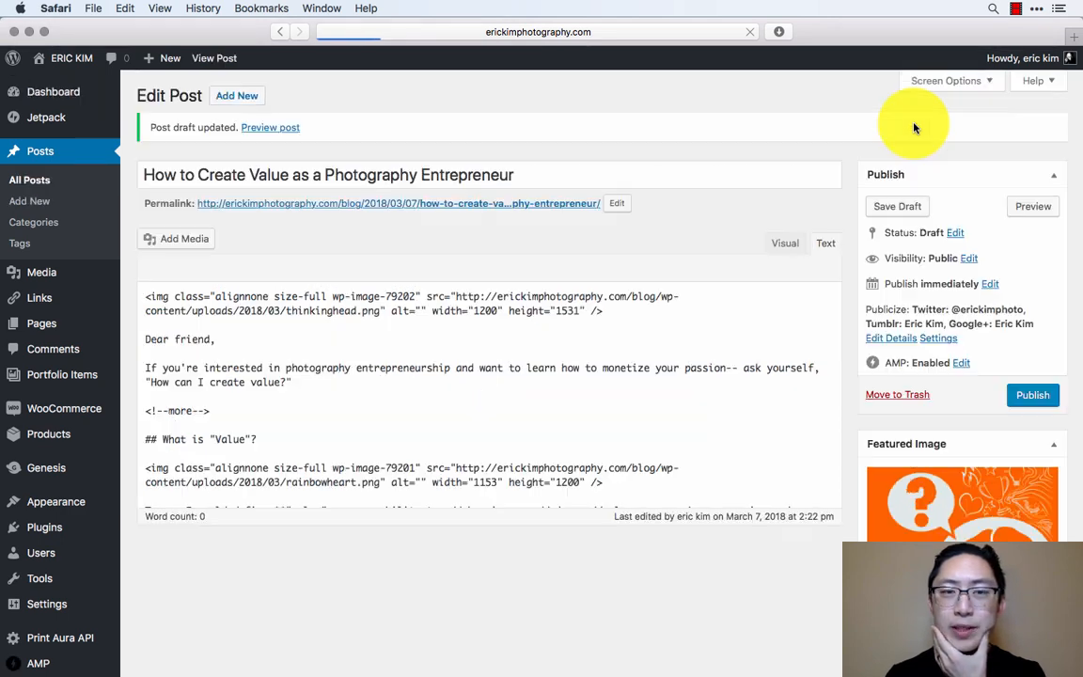
{"action": "left_click", "coordinate": [791, 245]}
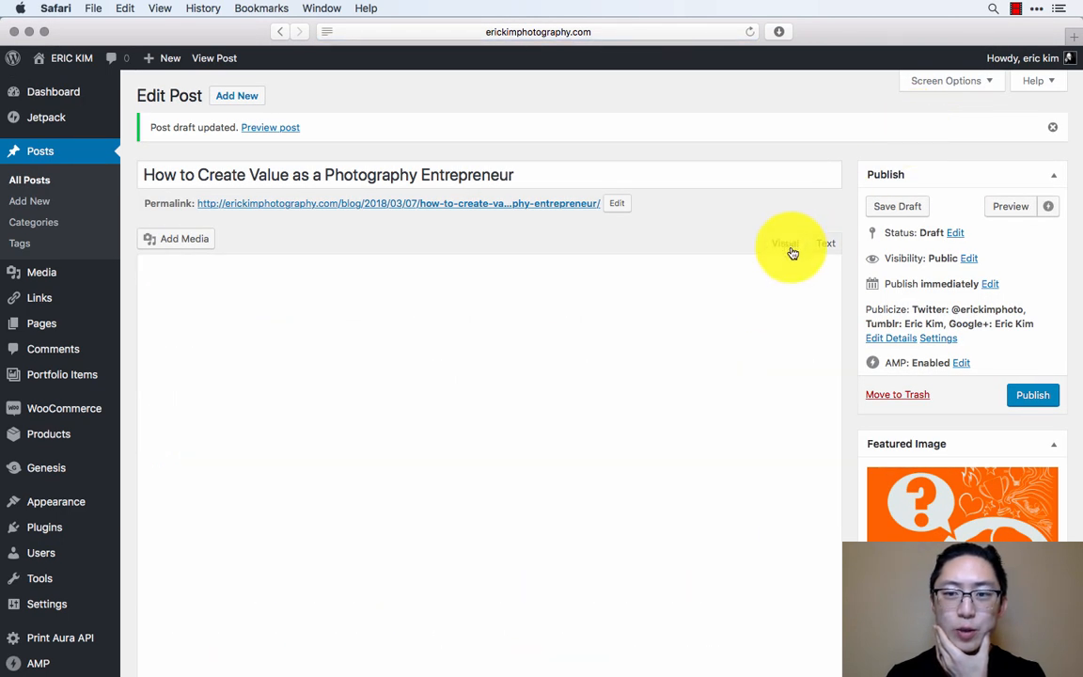
{"action": "scroll", "coordinate": [738, 402], "scroll_direction": "down", "scroll_amount": 10}
{"action": "scroll", "coordinate": [738, 404], "scroll_direction": "down", "scroll_amount": 15}
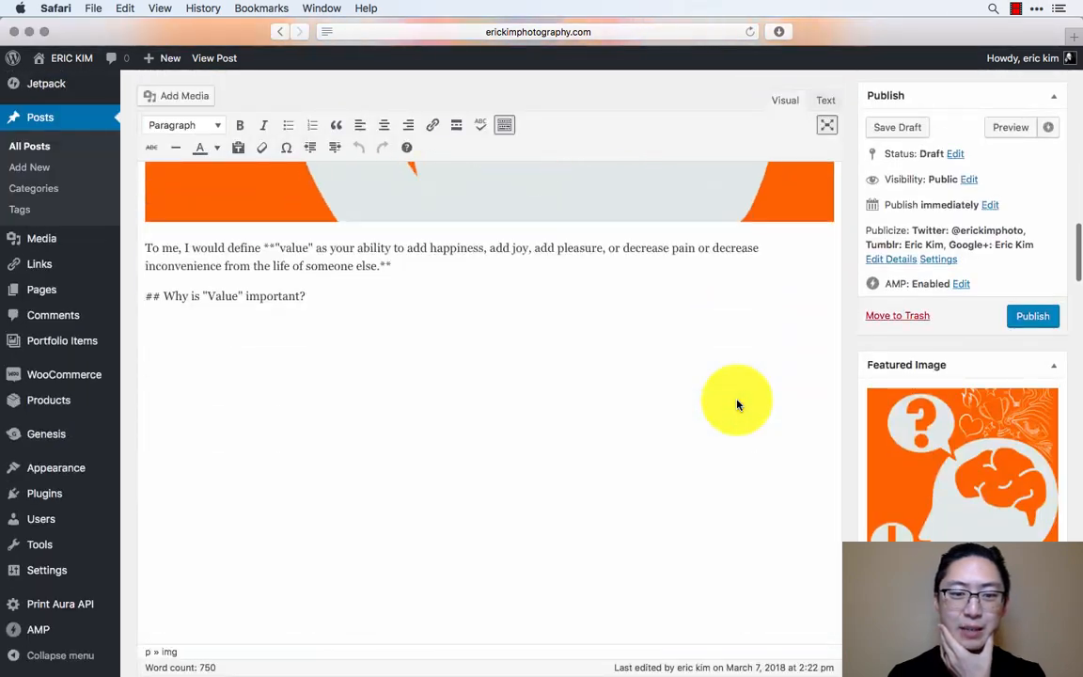
{"action": "scroll", "coordinate": [738, 396], "scroll_direction": "up", "scroll_amount": 20}
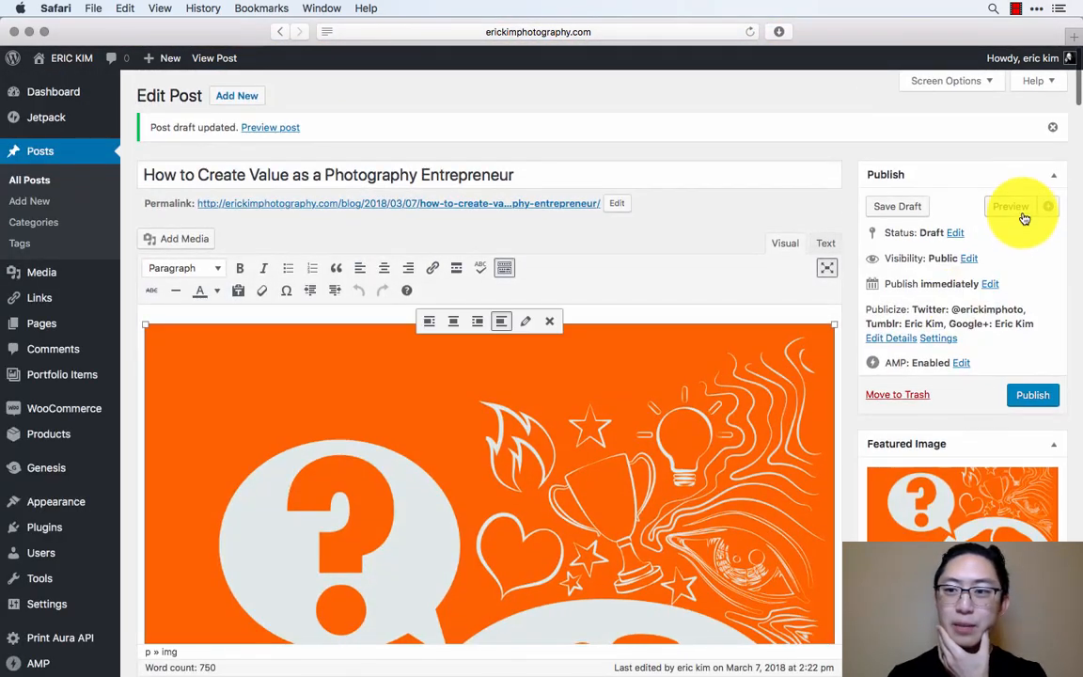
- Preview the post on the site and check its headings, text and images down to the "How to Create Value" section
{"action": "left_click", "coordinate": [1016, 211]}
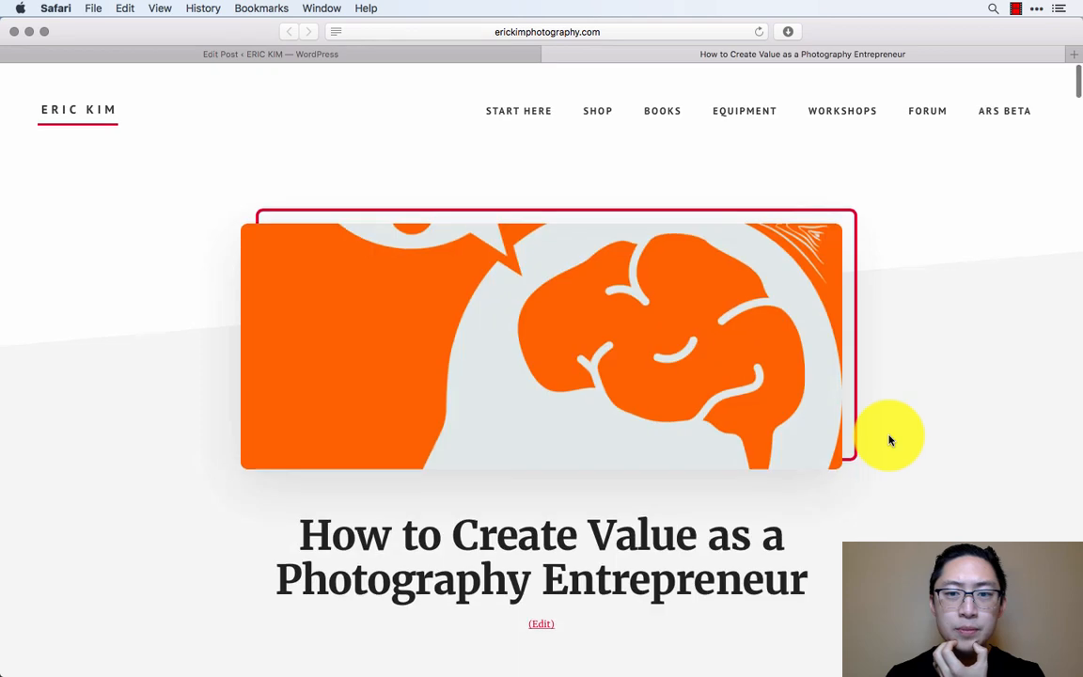
{"action": "scroll", "coordinate": [890, 440], "scroll_direction": "down", "scroll_amount": 12}
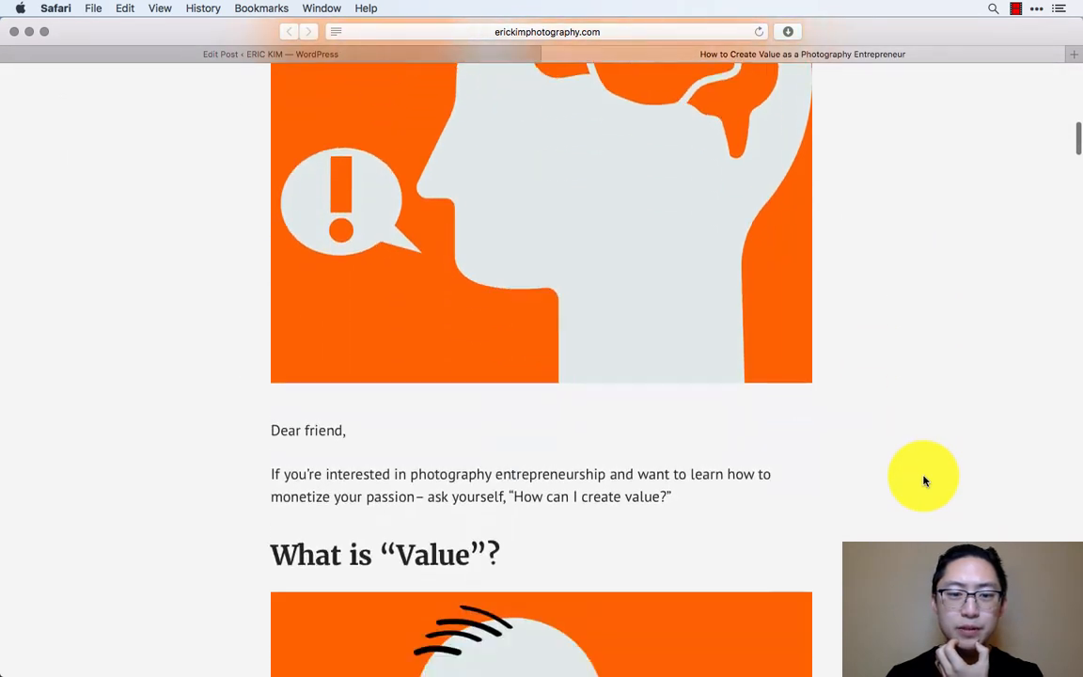
{"action": "scroll", "coordinate": [923, 481], "scroll_direction": "down", "scroll_amount": 12}
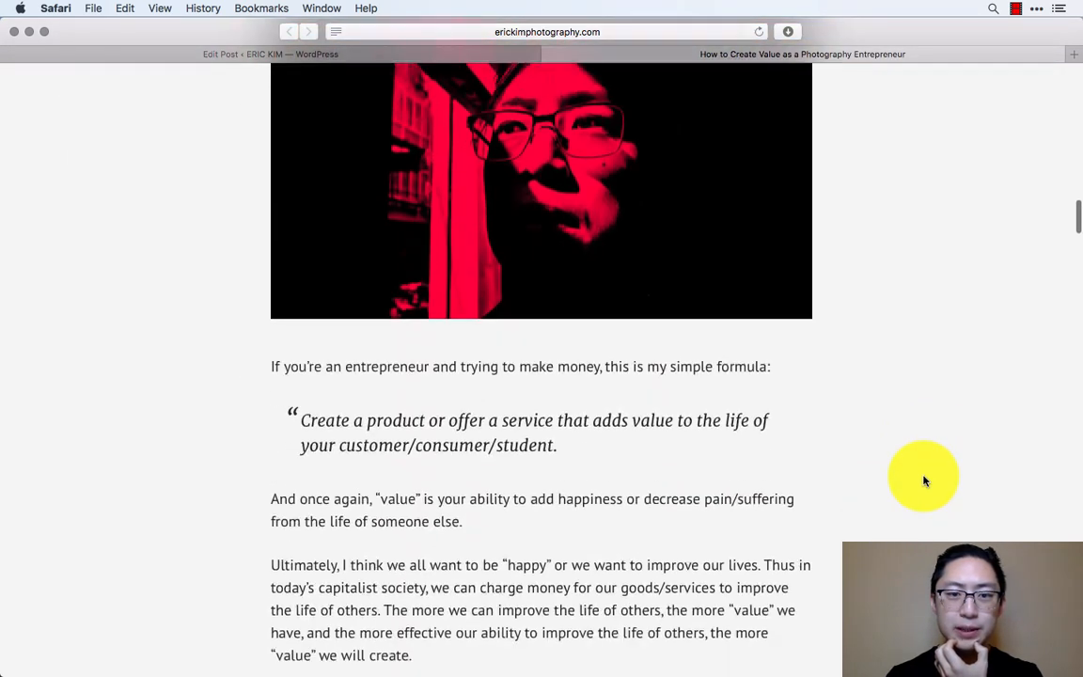
{"action": "scroll", "coordinate": [923, 480], "scroll_direction": "down", "scroll_amount": 10}
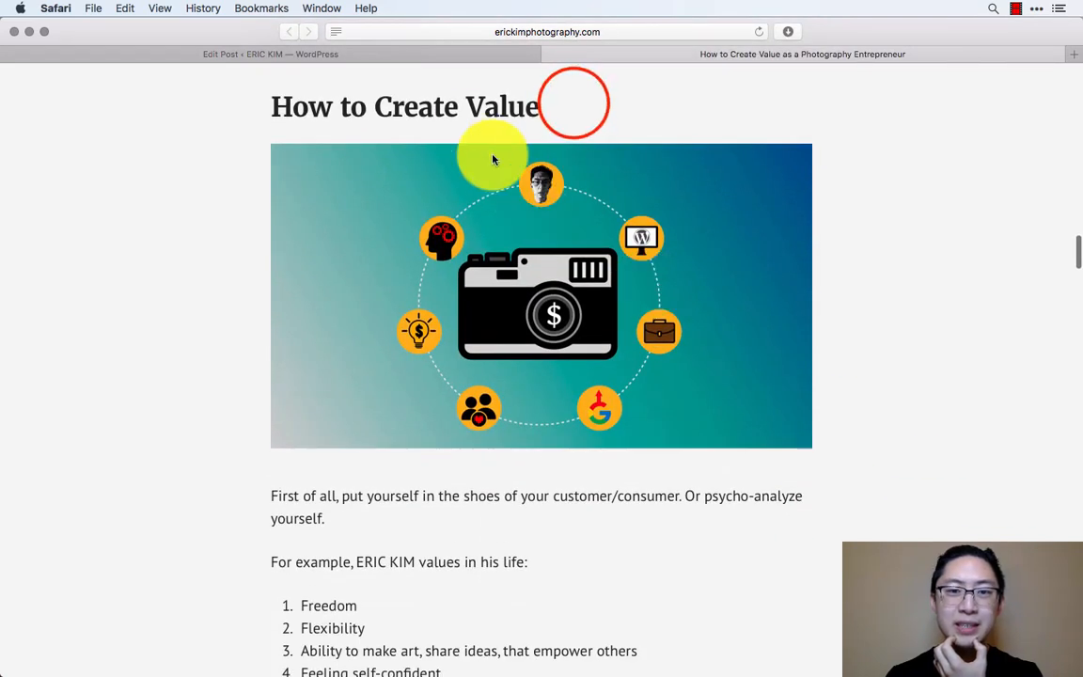
- Compare the "How to Create Value" heading in the preview with its "##" Markdown line in the writing app's draft
{"action": "left_click_drag", "start_coordinate": [573, 103], "coordinate": [282, 109]}
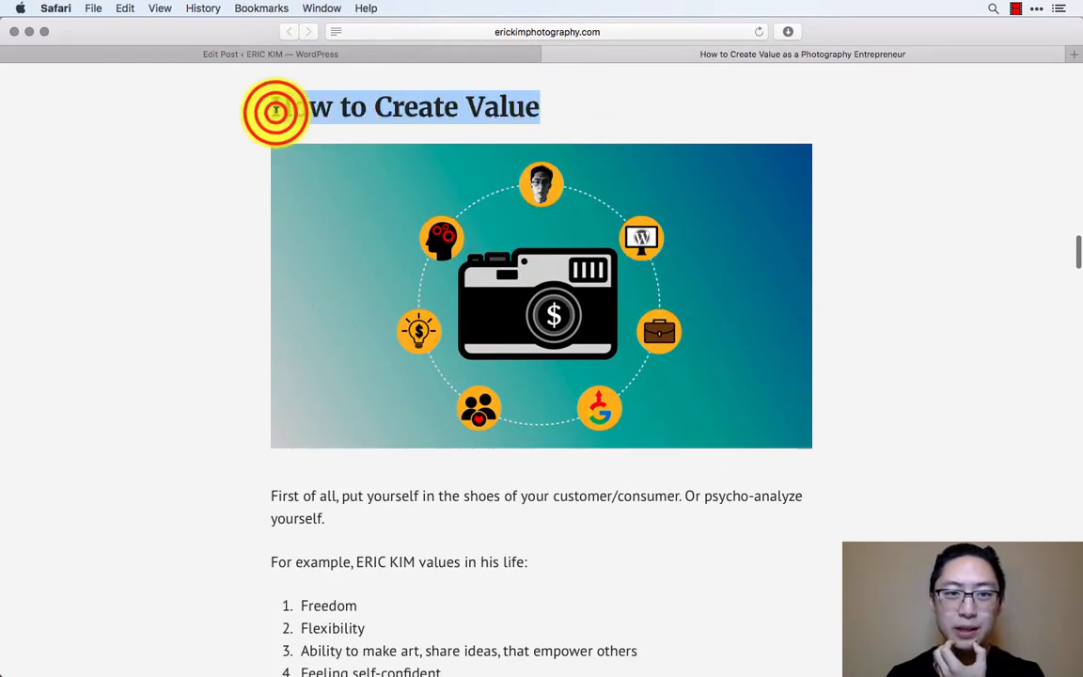
{"action": "triple_click", "coordinate": [299, 107]}
{"action": "triple_click", "coordinate": [300, 107]}
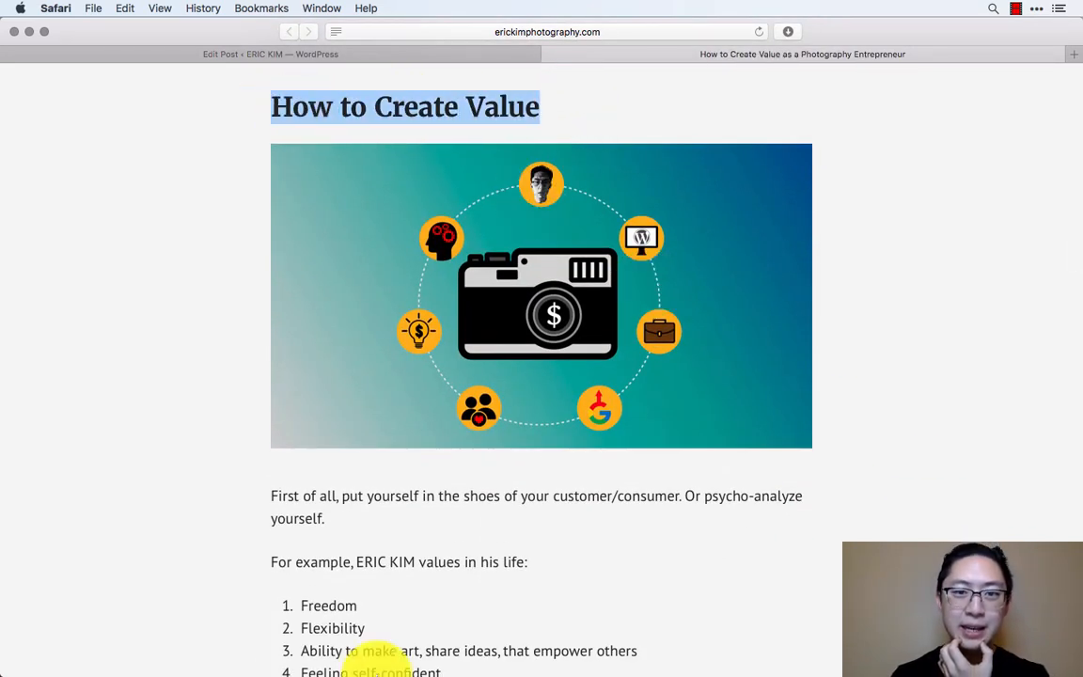
{"action": "left_click", "coordinate": [527, 645]}
{"action": "left_click", "coordinate": [437, 413]}
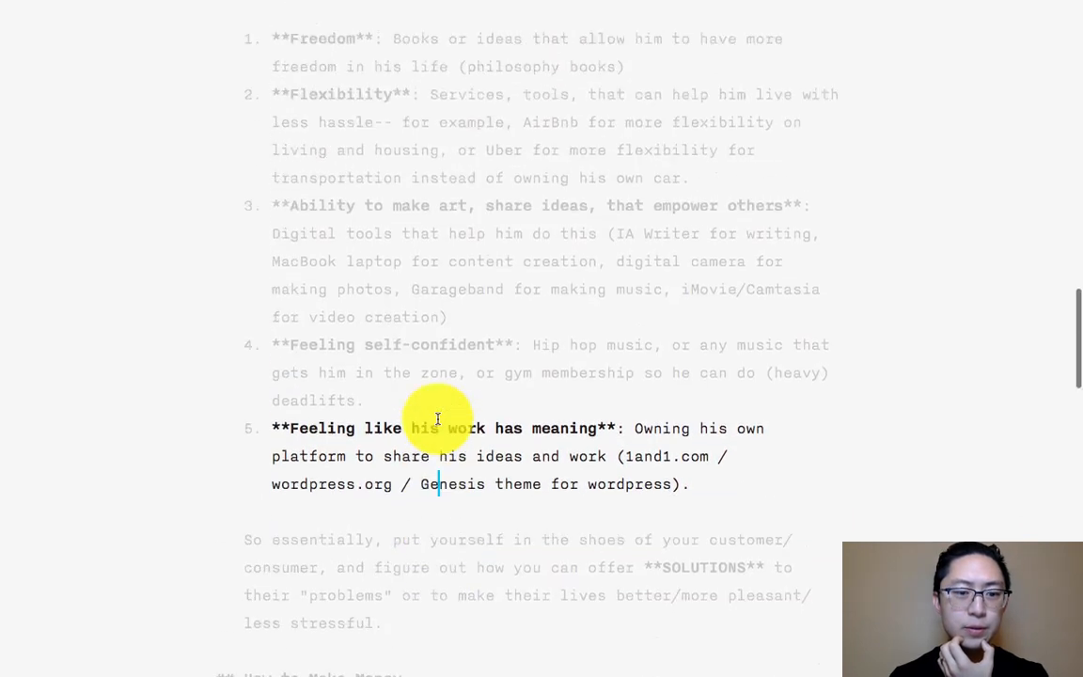
{"action": "scroll", "coordinate": [437, 419], "scroll_direction": "up", "scroll_amount": 10}
{"action": "left_click", "coordinate": [299, 178]}
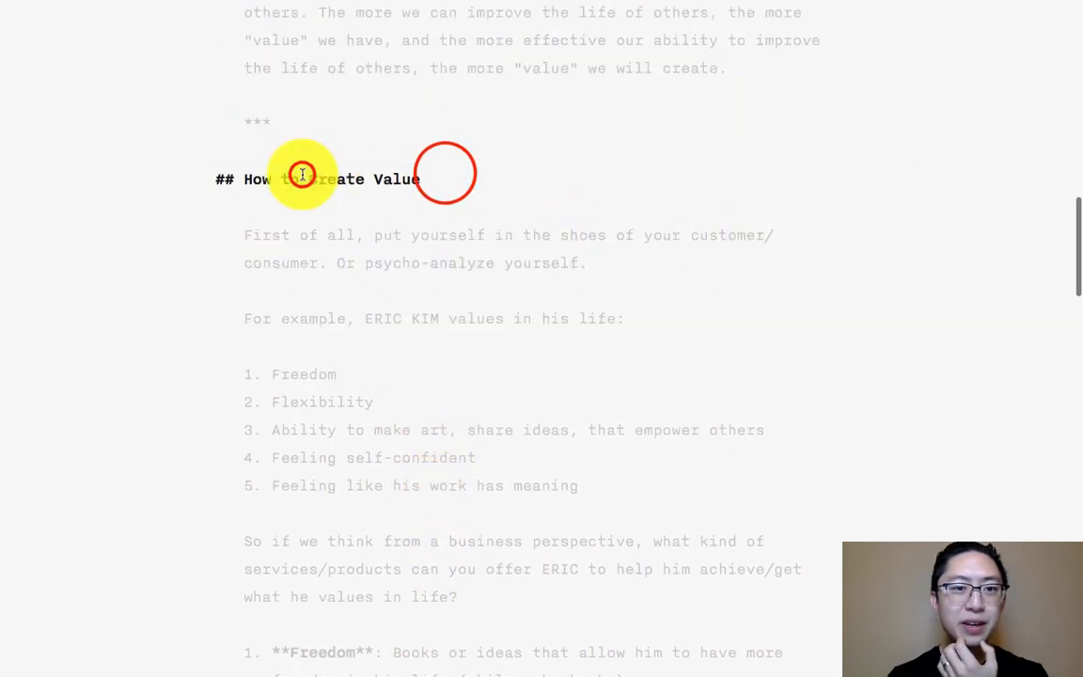
{"action": "triple_click", "coordinate": [302, 175]}
{"action": "double_click", "coordinate": [442, 174]}
{"action": "left_click", "coordinate": [433, 415]}
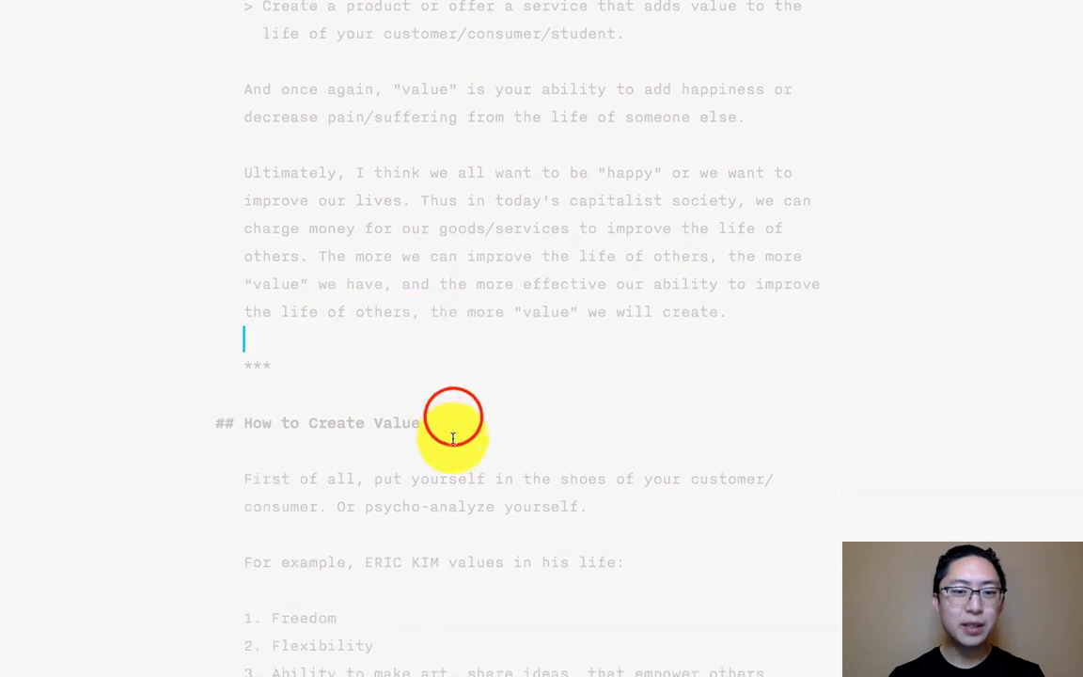
{"action": "left_click_drag", "start_coordinate": [453, 416], "coordinate": [131, 415]}
{"action": "key", "text": "ctrl+Right"}
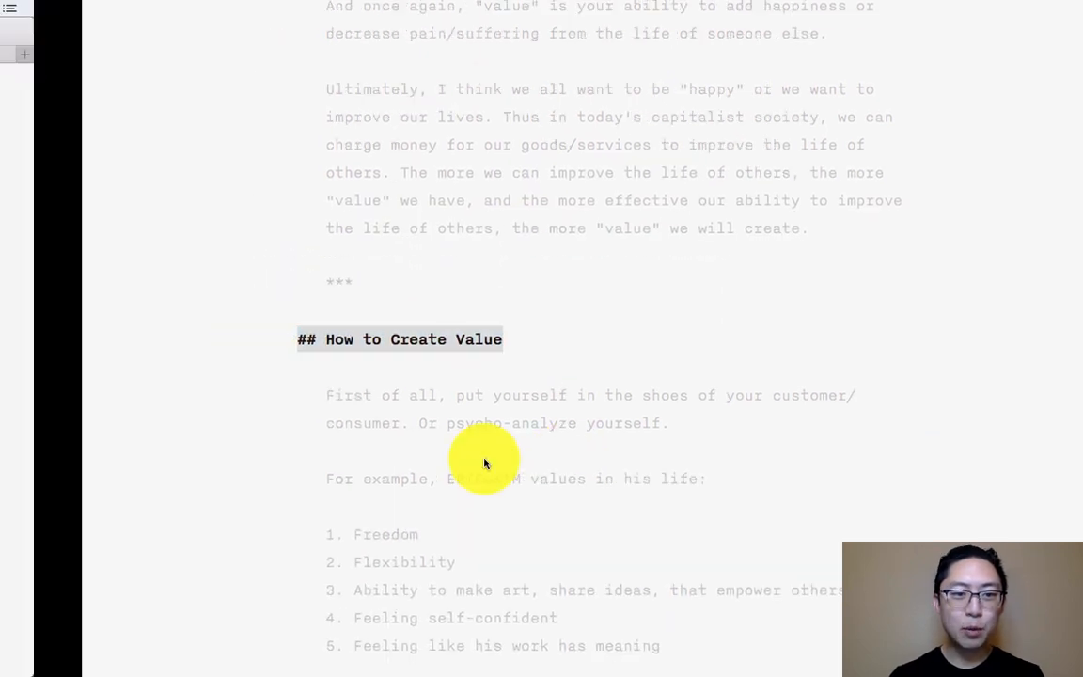
- Check the rest of the previewed post from the "How to Create Value" heading down to the "BE BOLD" sign-off
{"action": "triple_click", "coordinate": [527, 109]}
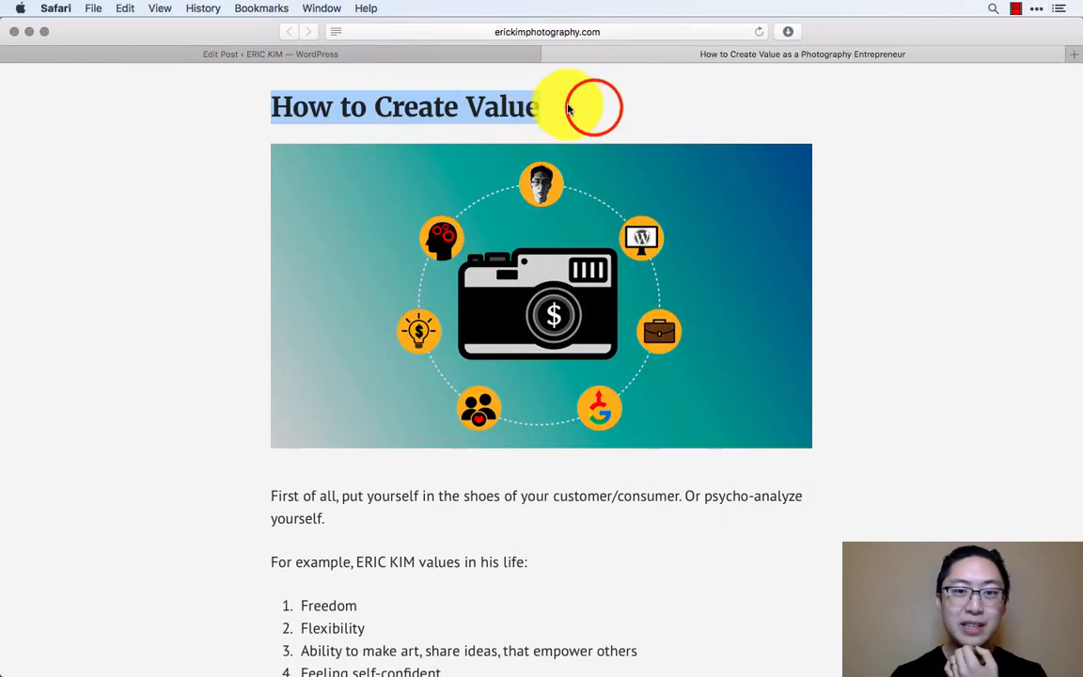
{"action": "left_click_drag", "start_coordinate": [593, 108], "coordinate": [188, 104]}
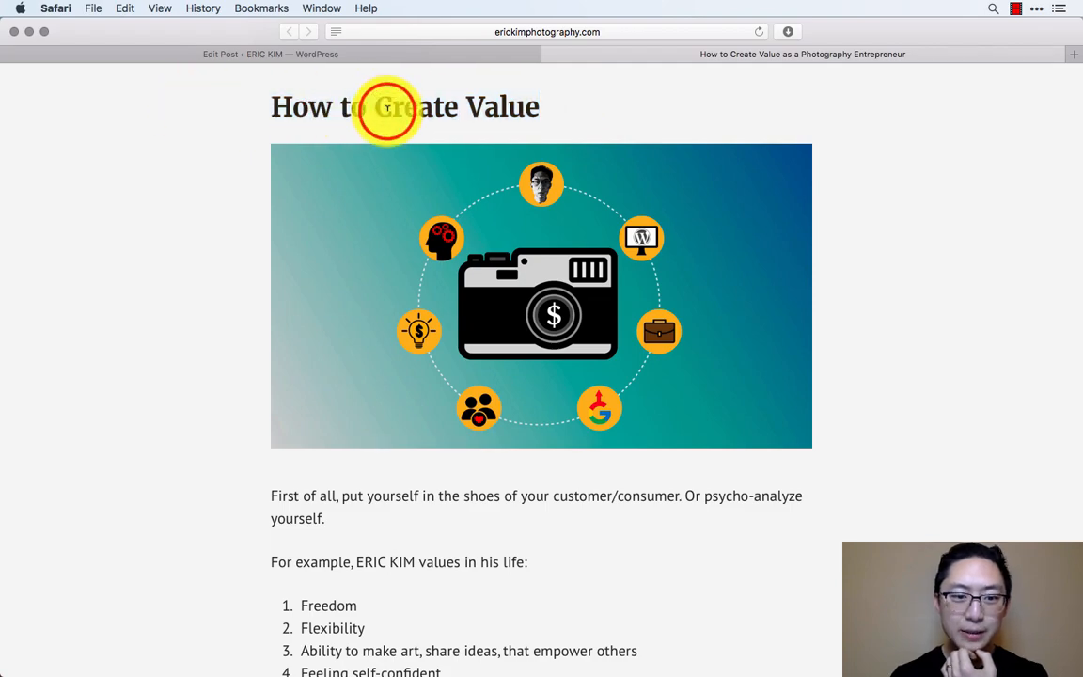
{"action": "scroll", "coordinate": [536, 397], "scroll_direction": "down", "scroll_amount": 2}
{"action": "scroll", "coordinate": [668, 517], "scroll_direction": "down", "scroll_amount": 10}
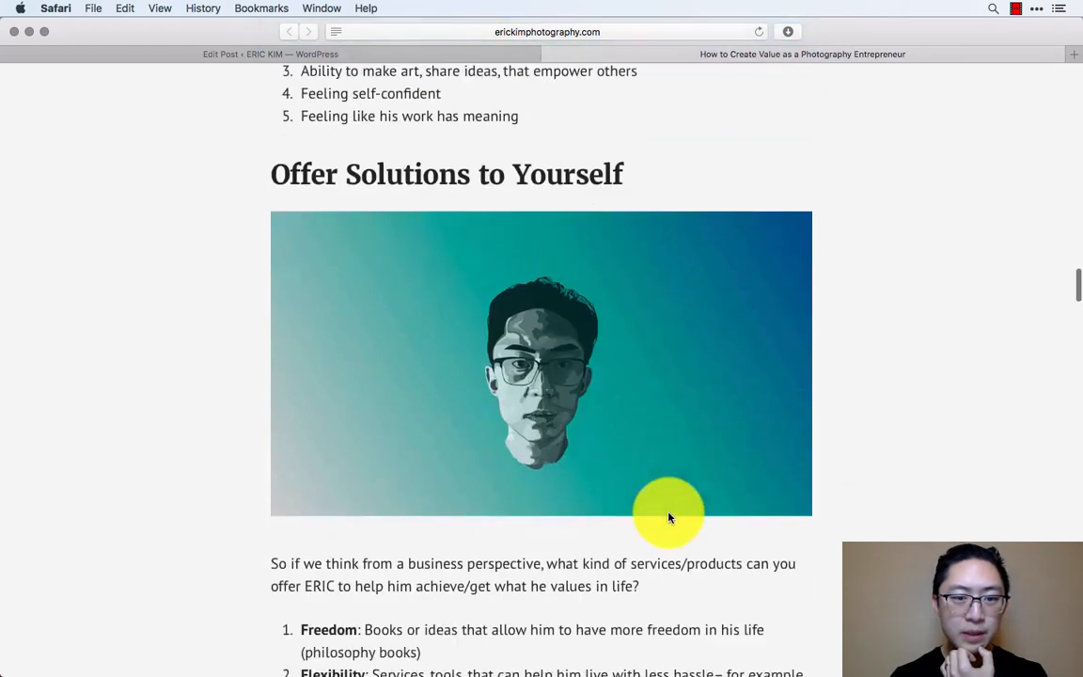
{"action": "scroll", "coordinate": [766, 508], "scroll_direction": "down", "scroll_amount": 5}
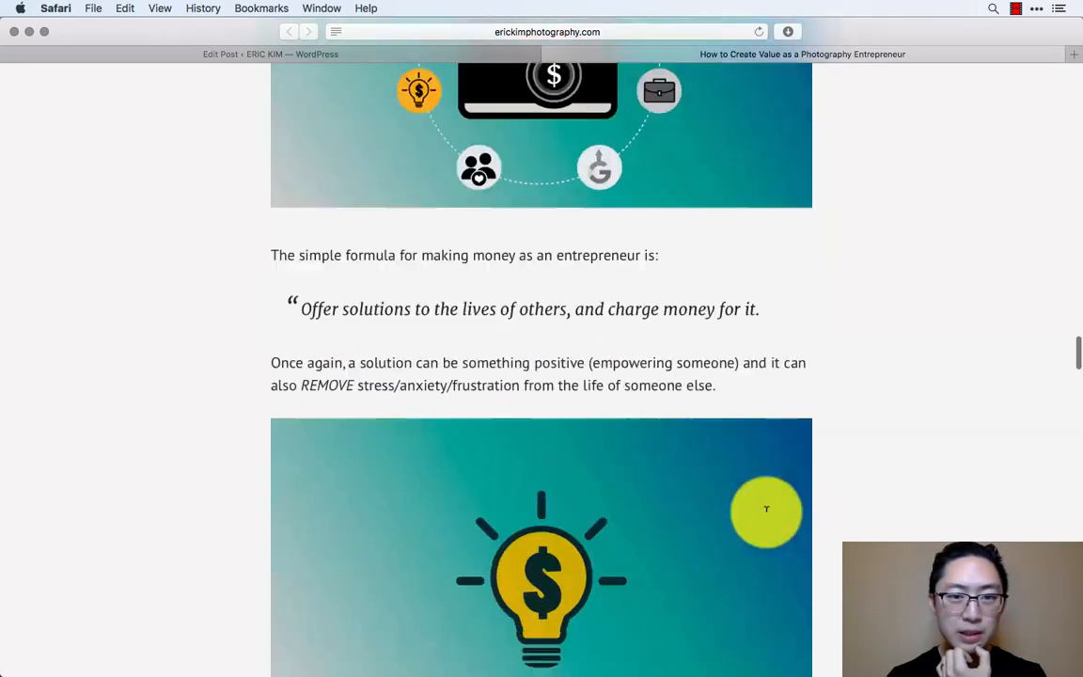
{"action": "scroll", "coordinate": [850, 568], "scroll_direction": "down", "scroll_amount": 8}
{"action": "scroll", "coordinate": [820, 531], "scroll_direction": "down", "scroll_amount": 15}
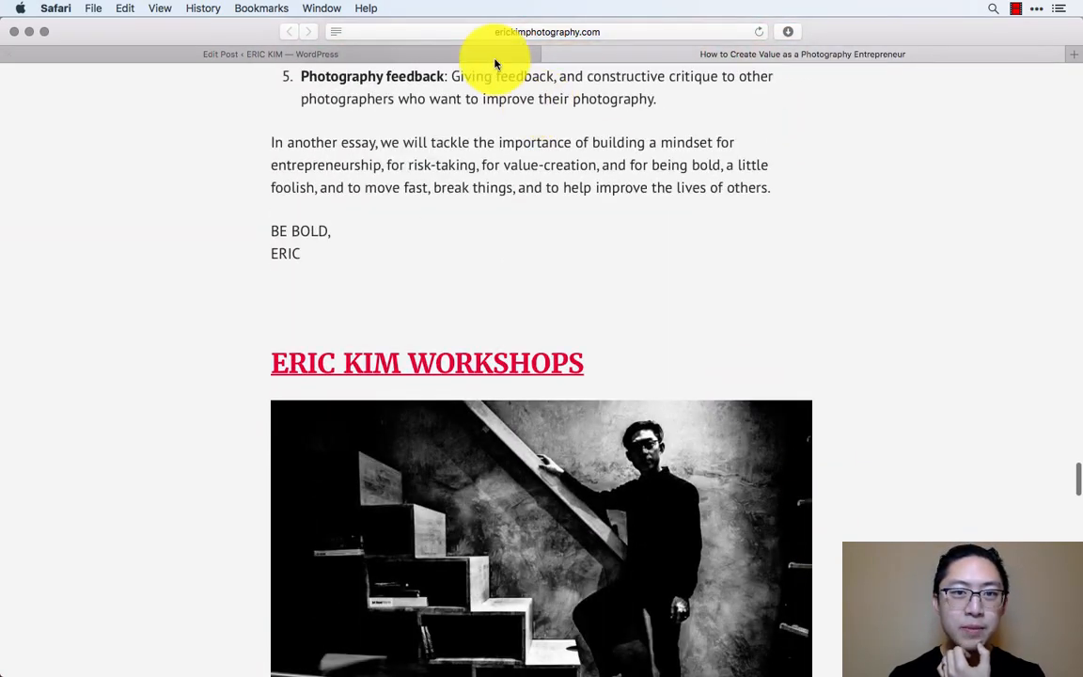
- Proofread the post in the editor's text version, review the flagged words through the ideas list, and return to editing
{"action": "left_click", "coordinate": [485, 57]}
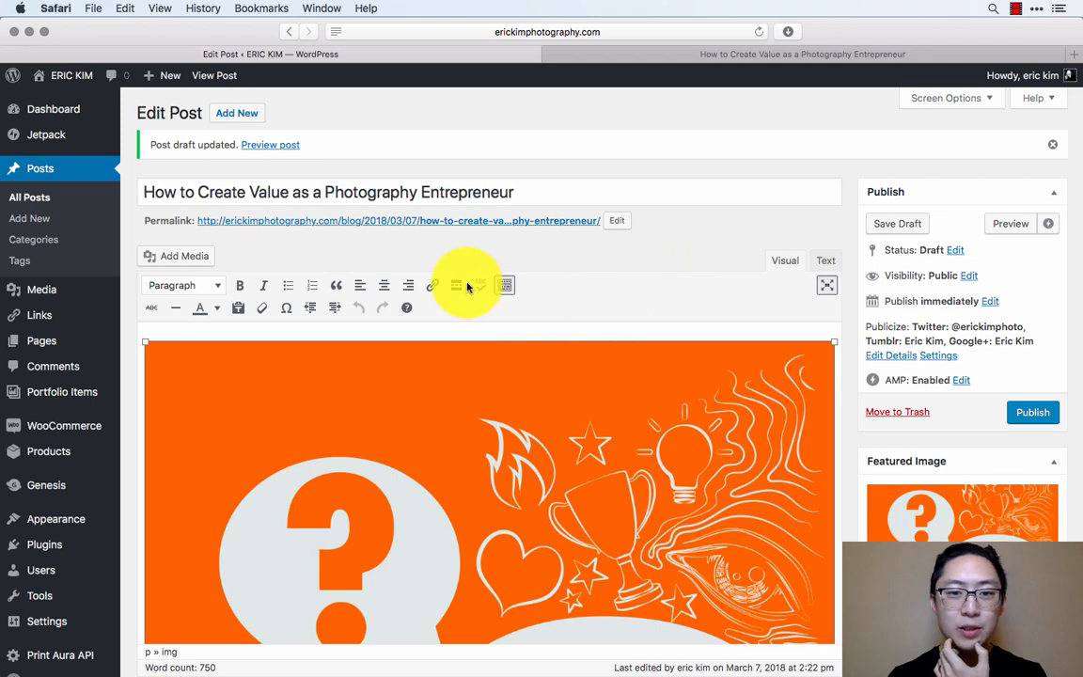
{"action": "left_click", "coordinate": [831, 263]}
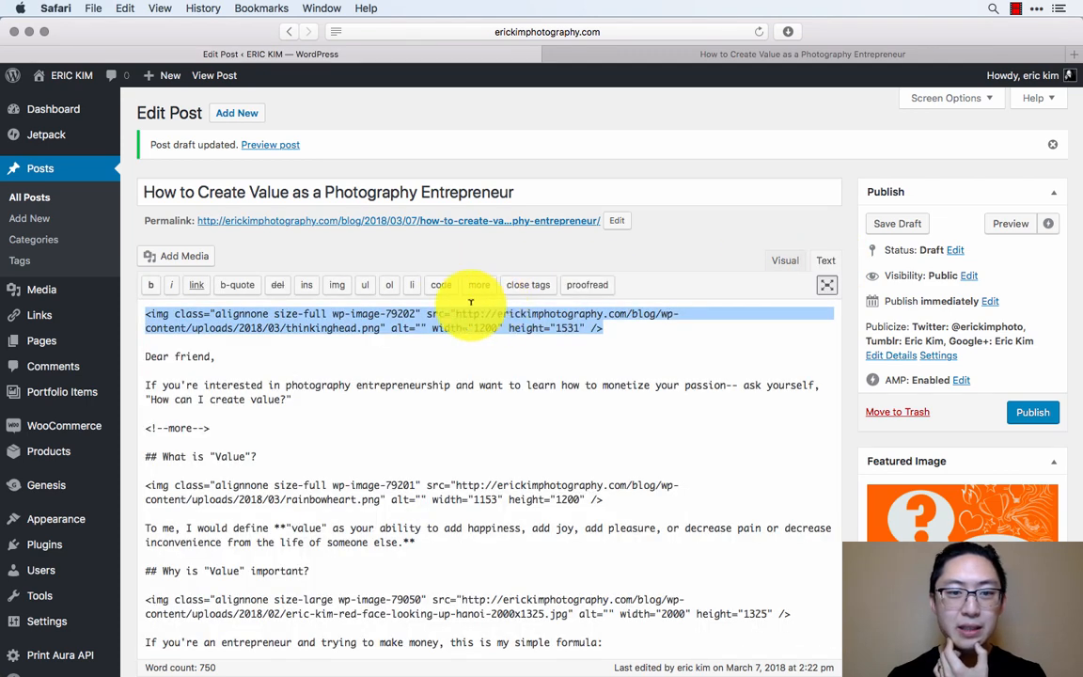
{"action": "left_click", "coordinate": [518, 397]}
{"action": "left_click", "coordinate": [593, 285]}
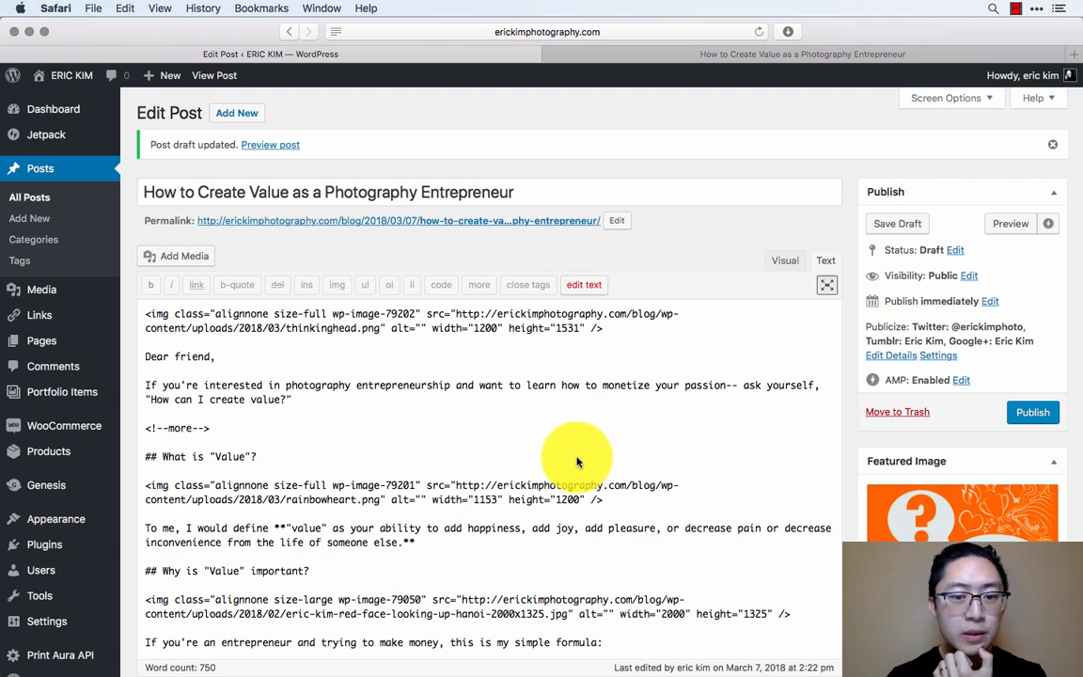
{"action": "scroll", "coordinate": [577, 461], "scroll_direction": "down", "scroll_amount": 5}
{"action": "scroll", "coordinate": [606, 466], "scroll_direction": "down", "scroll_amount": 4}
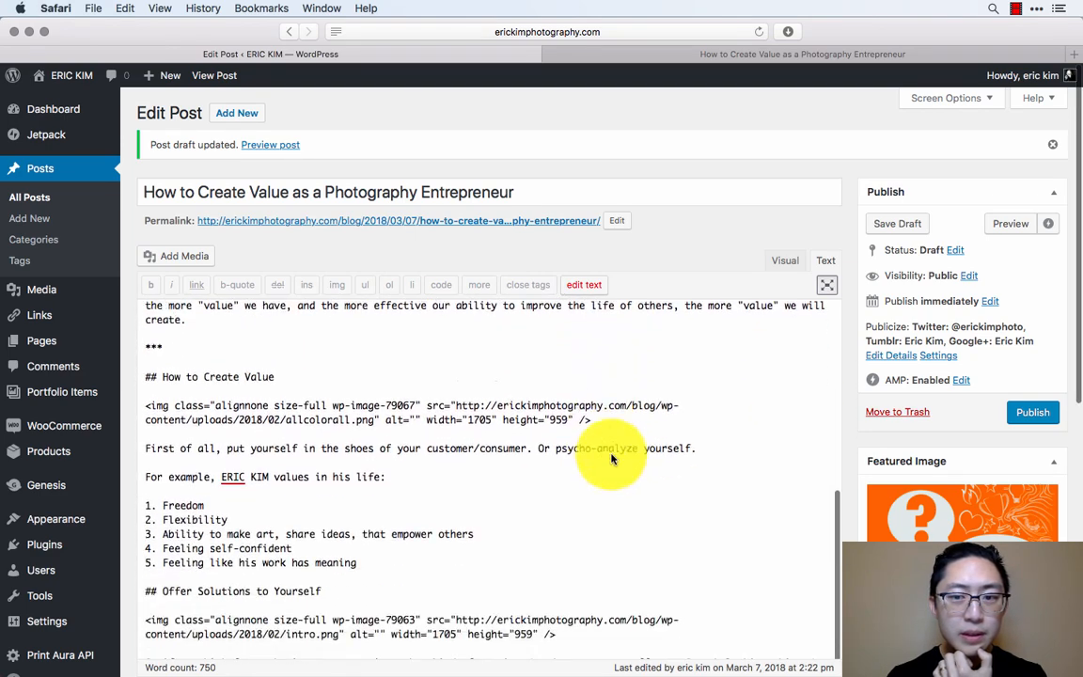
{"action": "scroll", "coordinate": [757, 212], "scroll_direction": "down", "scroll_amount": 2}
{"action": "scroll", "coordinate": [611, 309], "scroll_direction": "down", "scroll_amount": 8}
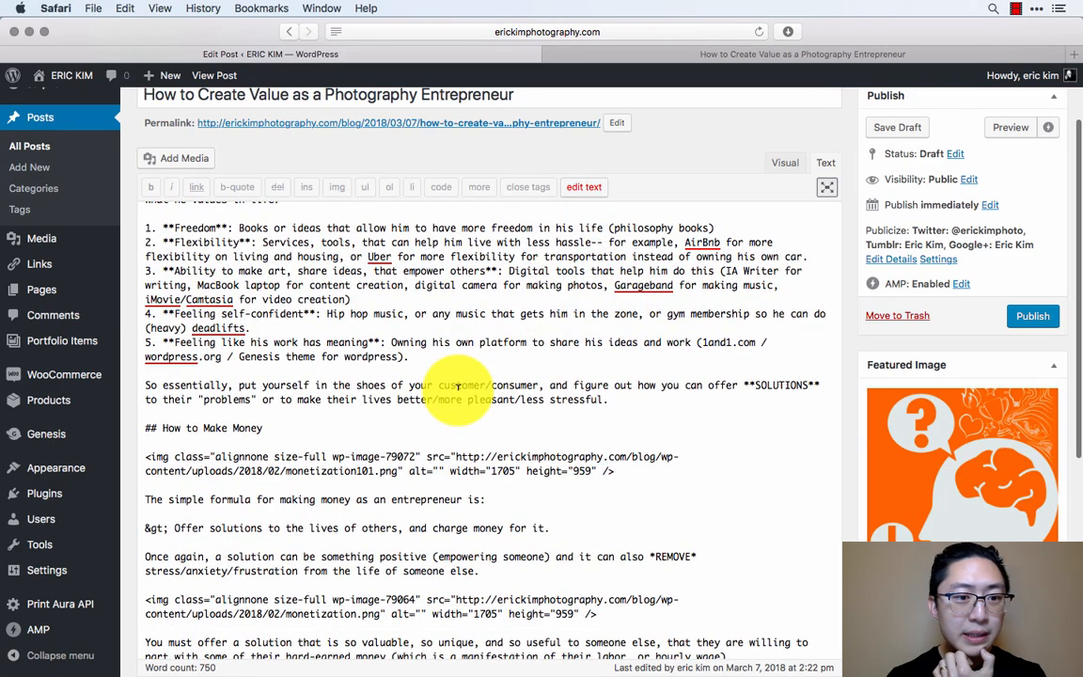
{"action": "scroll", "coordinate": [458, 387], "scroll_direction": "down", "scroll_amount": 10}
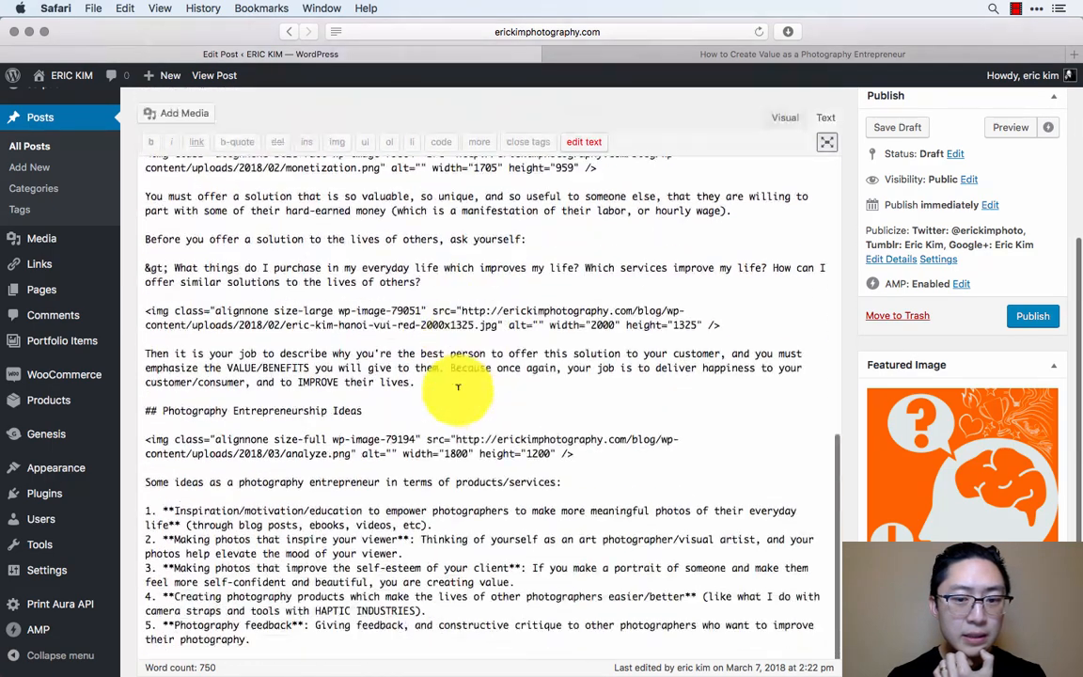
{"action": "scroll", "coordinate": [458, 386], "scroll_direction": "down", "scroll_amount": 5}
{"action": "left_click", "coordinate": [590, 151]}
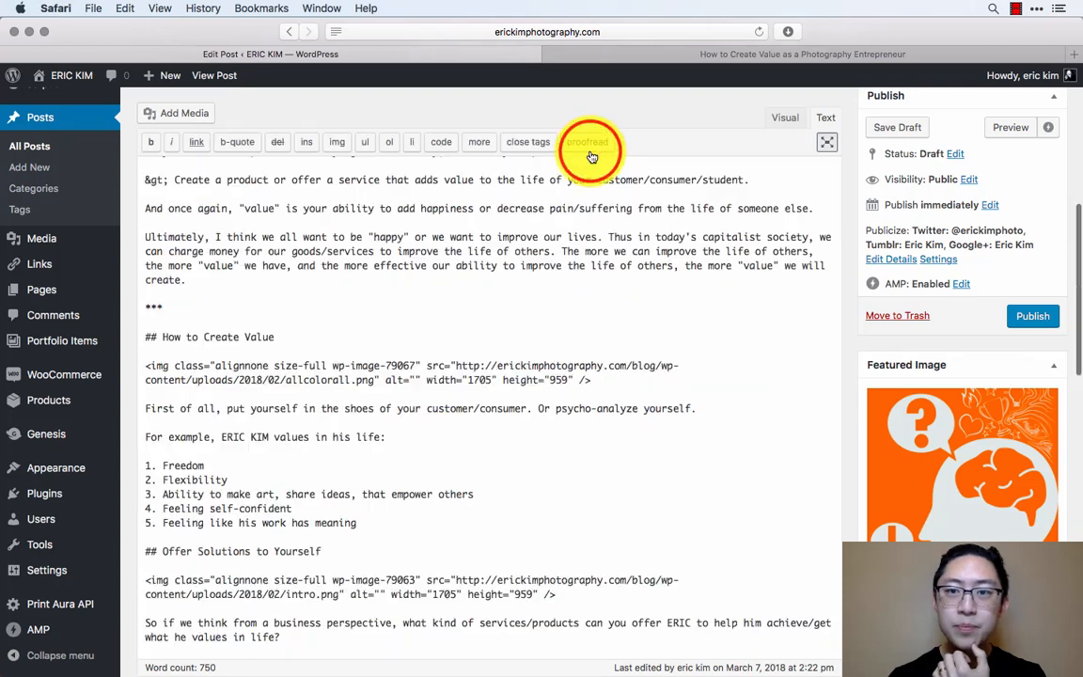
- Open the site's Photography Entrepreneurship 101 Workshop page under erickimphotography.com/blog/ in a new browser tab
{"action": "left_click", "coordinate": [803, 54]}
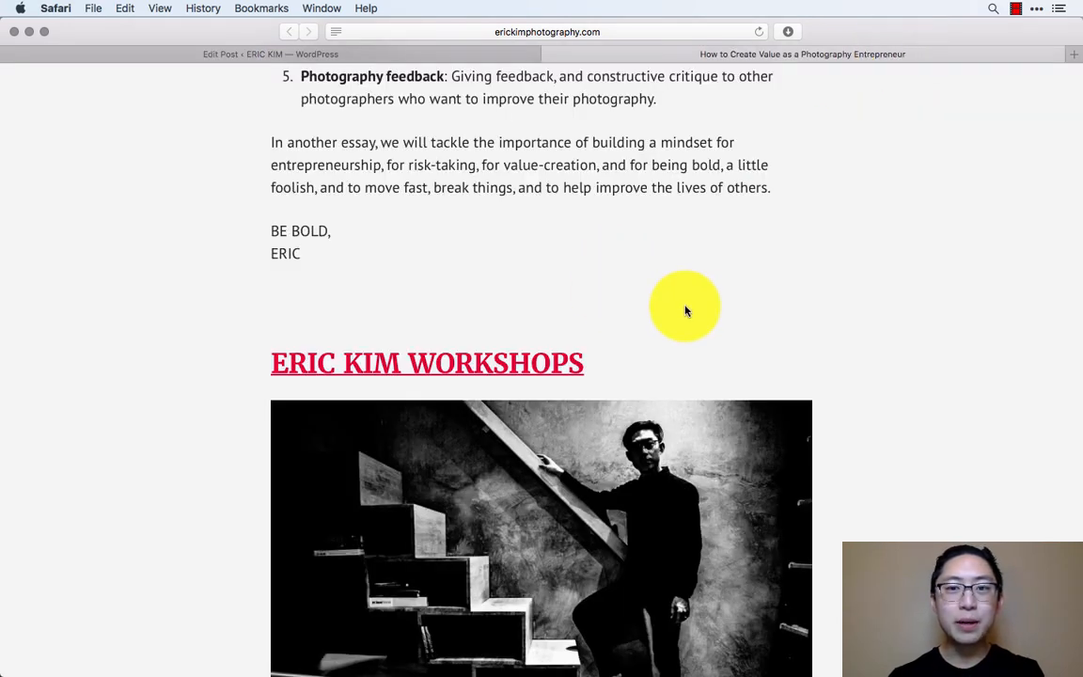
{"action": "key", "text": "super+t"}
{"action": "type", "text": "erickimphotography.com/b"}
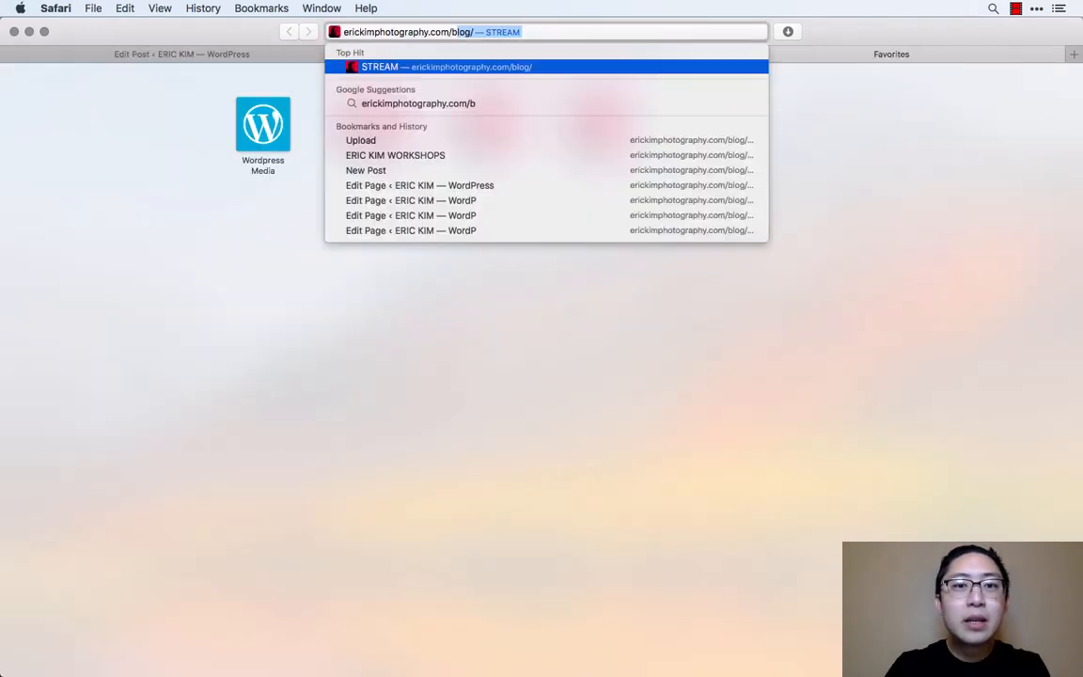
{"action": "type", "text": "log/photogr"}
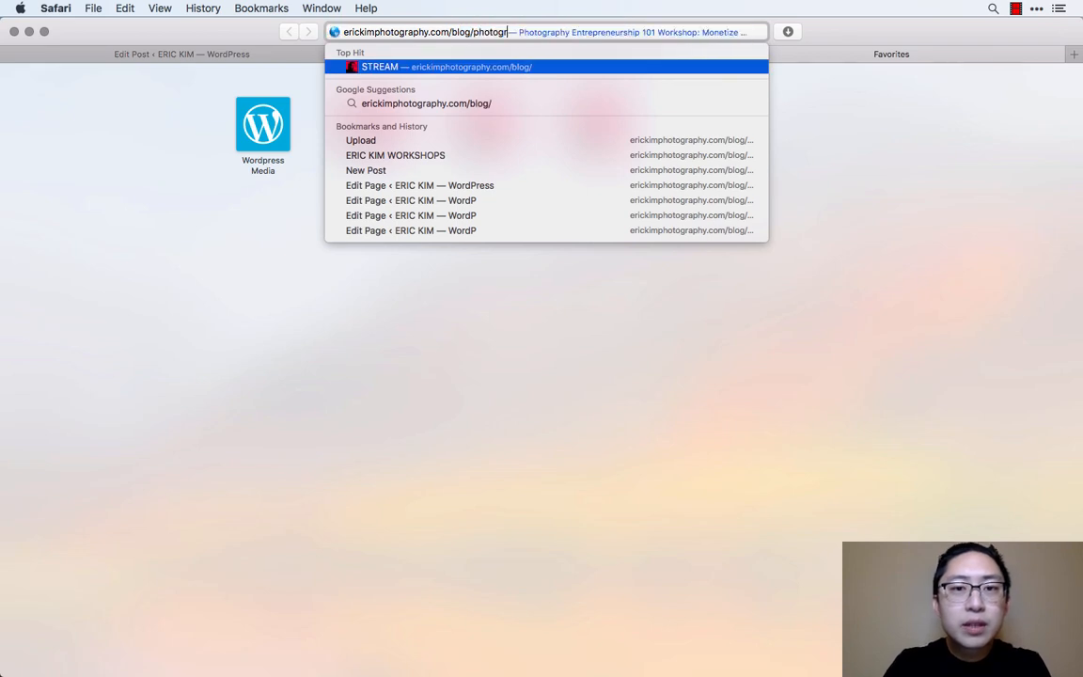
{"action": "type", "text": "aph"}
{"action": "key", "text": "Return"}
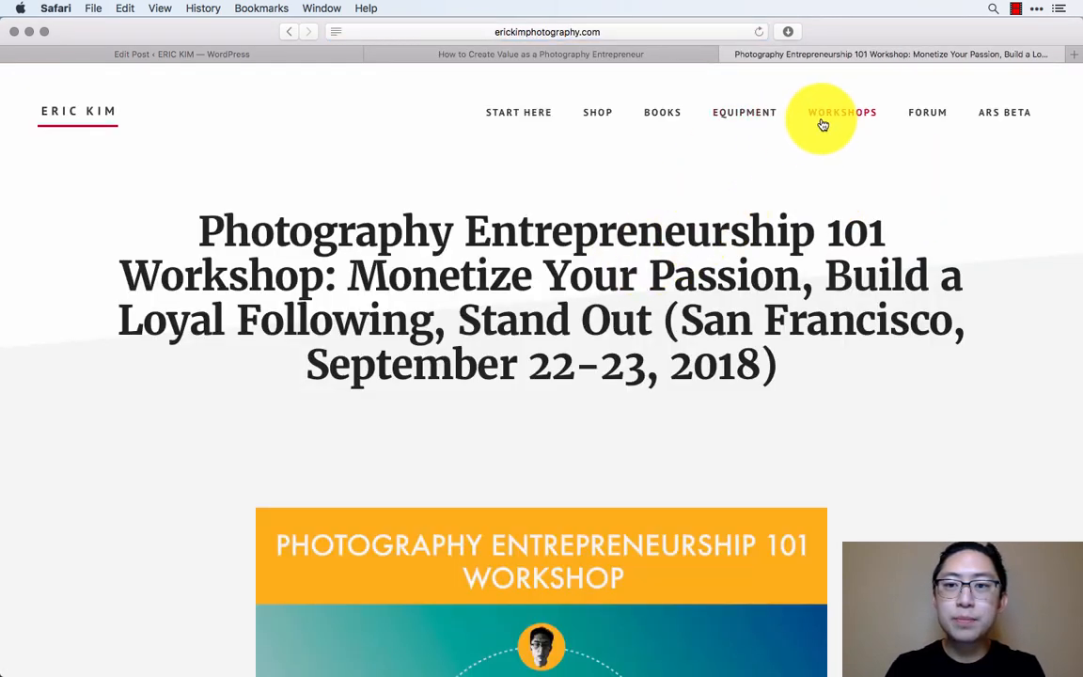
- Go through the site's Start Here page to the Photography Entrepreneurship 101 page and copy its title
{"action": "left_click", "coordinate": [523, 113]}
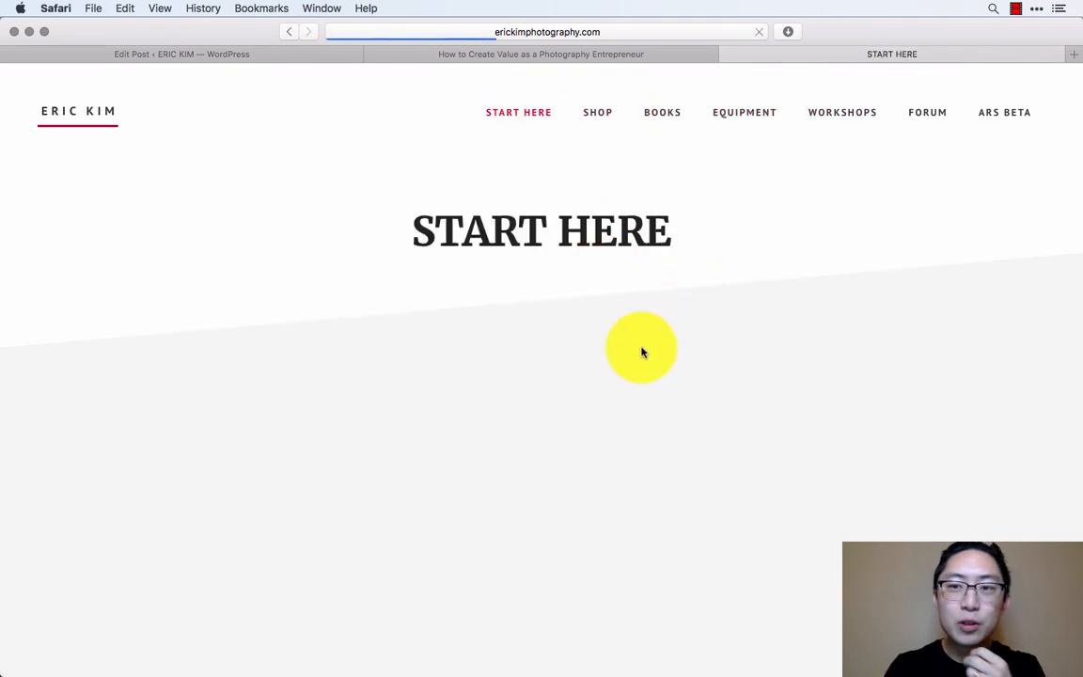
{"action": "scroll", "coordinate": [684, 448], "scroll_direction": "down", "scroll_amount": 5}
{"action": "scroll", "coordinate": [531, 508], "scroll_direction": "down", "scroll_amount": 1}
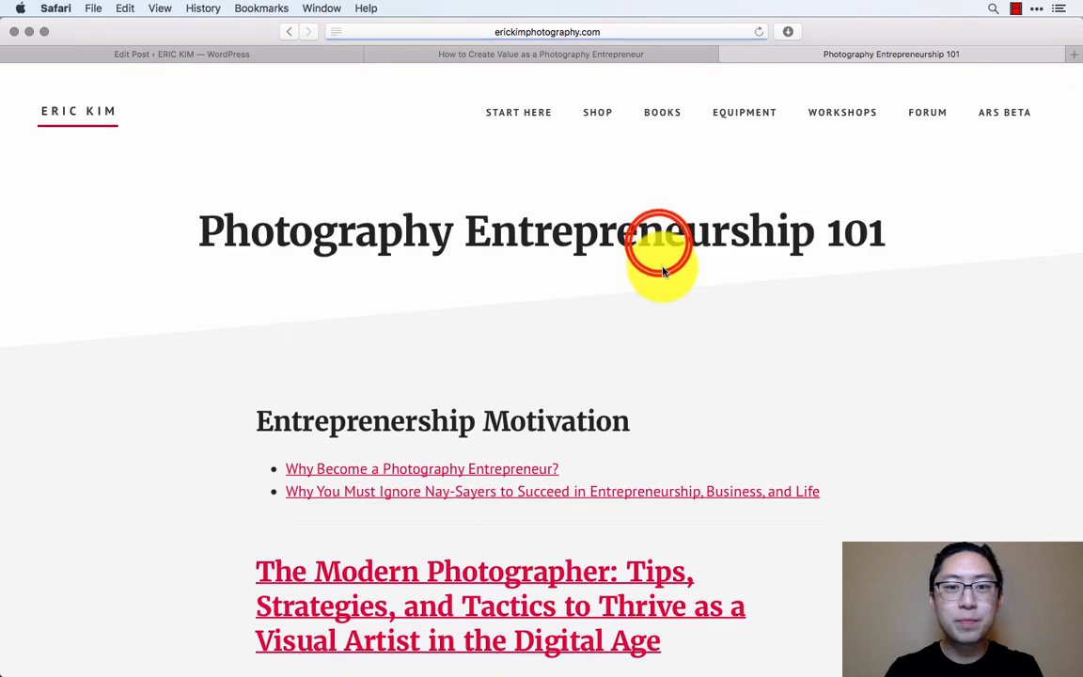
{"action": "triple_click", "coordinate": [658, 240]}
{"action": "key", "text": "ctrl+c"}
- Add a "***" separator and the heading "# Photography Entrepreneurship 101" below the sign-off at the end of the post
{"action": "key", "text": "ctrl+Tab"}
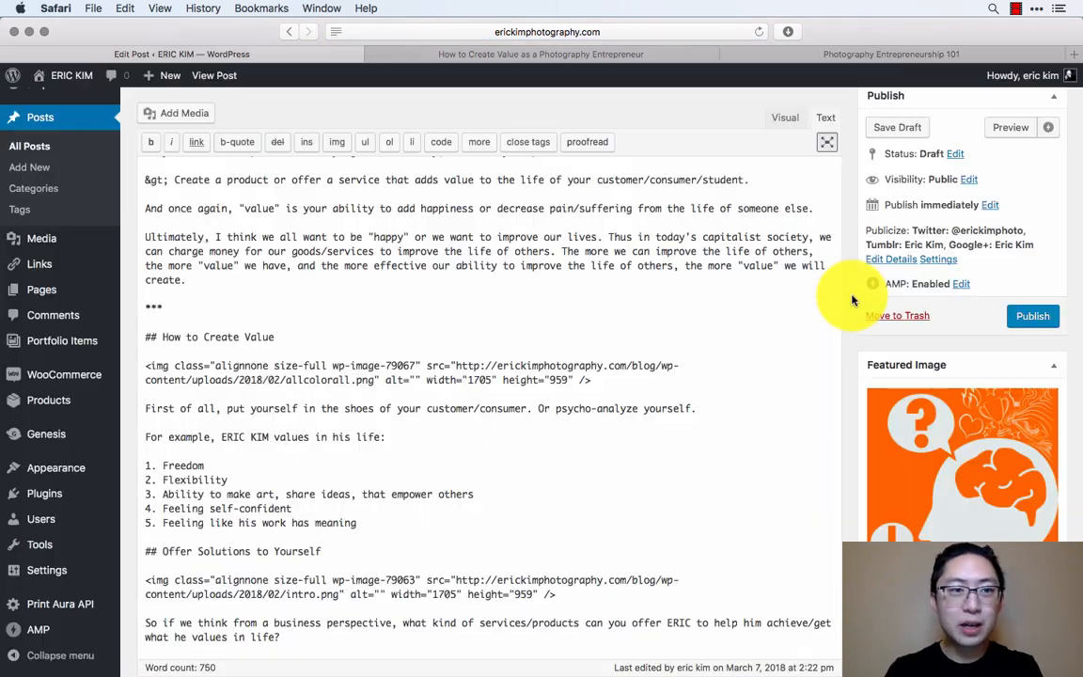
{"action": "scroll", "coordinate": [376, 470], "scroll_direction": "down", "scroll_amount": 10}
{"action": "scroll", "coordinate": [352, 484], "scroll_direction": "down", "scroll_amount": 5}
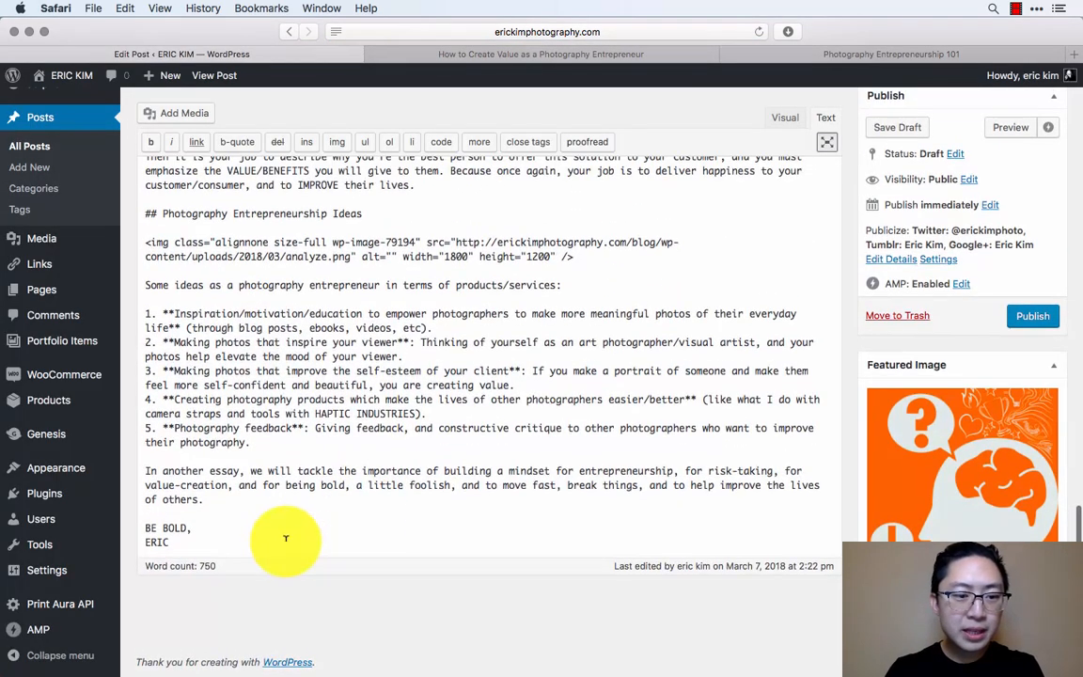
{"action": "left_click", "coordinate": [285, 538]}
{"action": "key", "text": "Return"}
{"action": "key", "text": "Return"}
{"action": "type", "text": "***"}
{"action": "key", "text": "Return"}
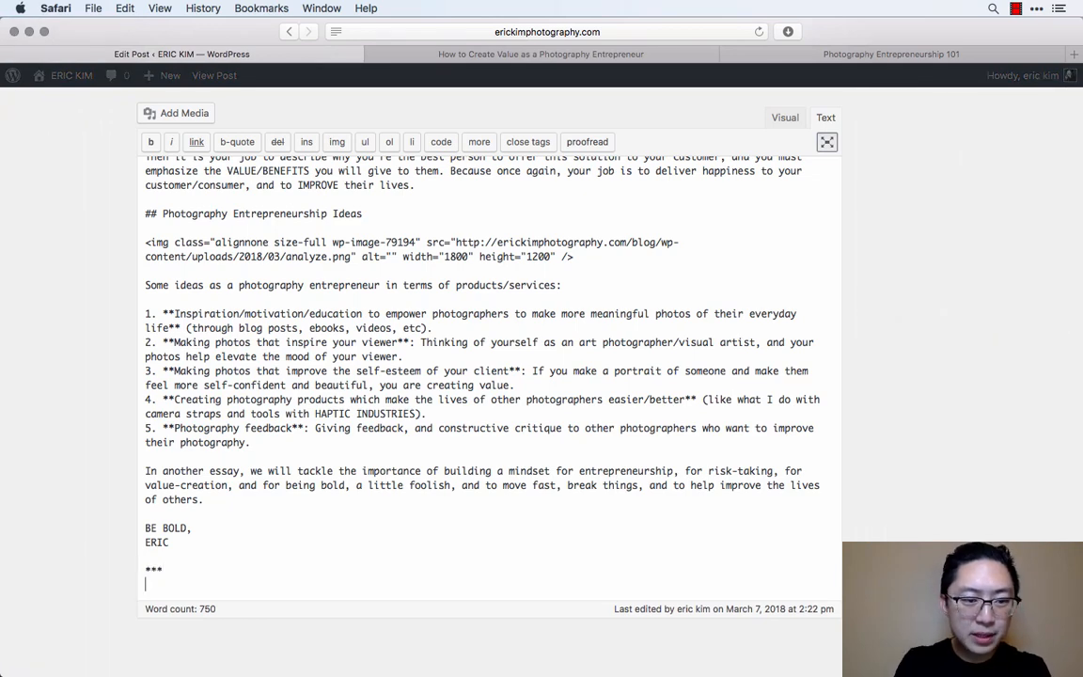
{"action": "type", "text": "#"}
{"action": "key", "text": "ctrl+v"}
{"action": "key", "text": "Return"}
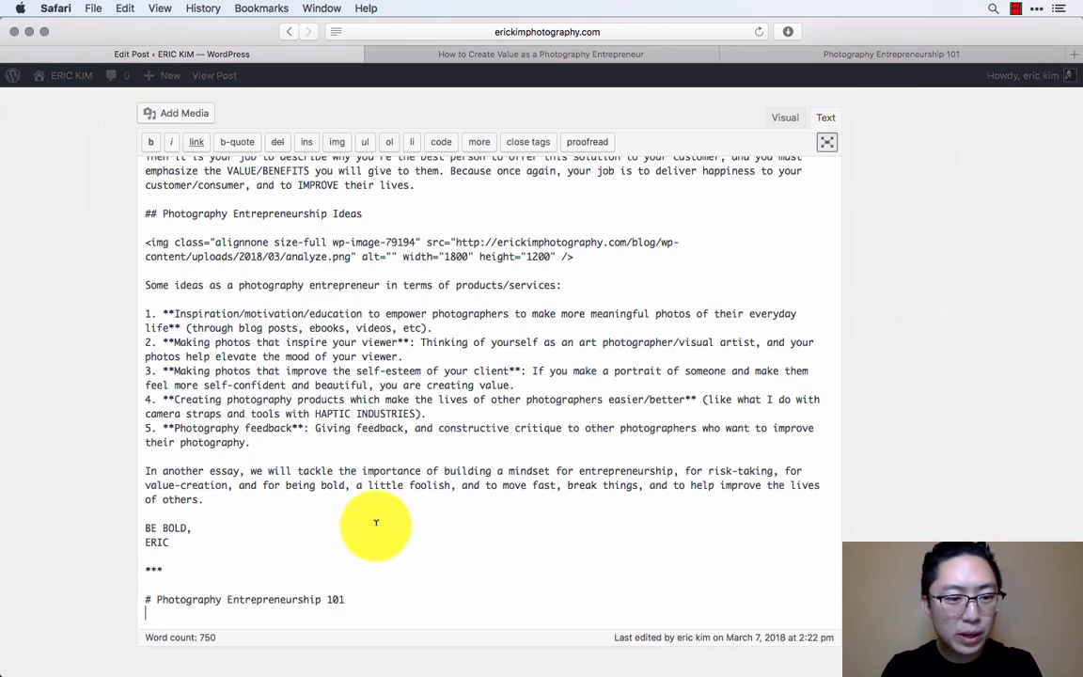
- Link the closing "Photography Entrepreneurship 101" heading text to the page address erickimphotography.com/blog/photography-entrepreneurship-101/
{"action": "scroll", "coordinate": [338, 543], "scroll_direction": "down", "scroll_amount": 2}
{"action": "left_click", "coordinate": [986, 55]}
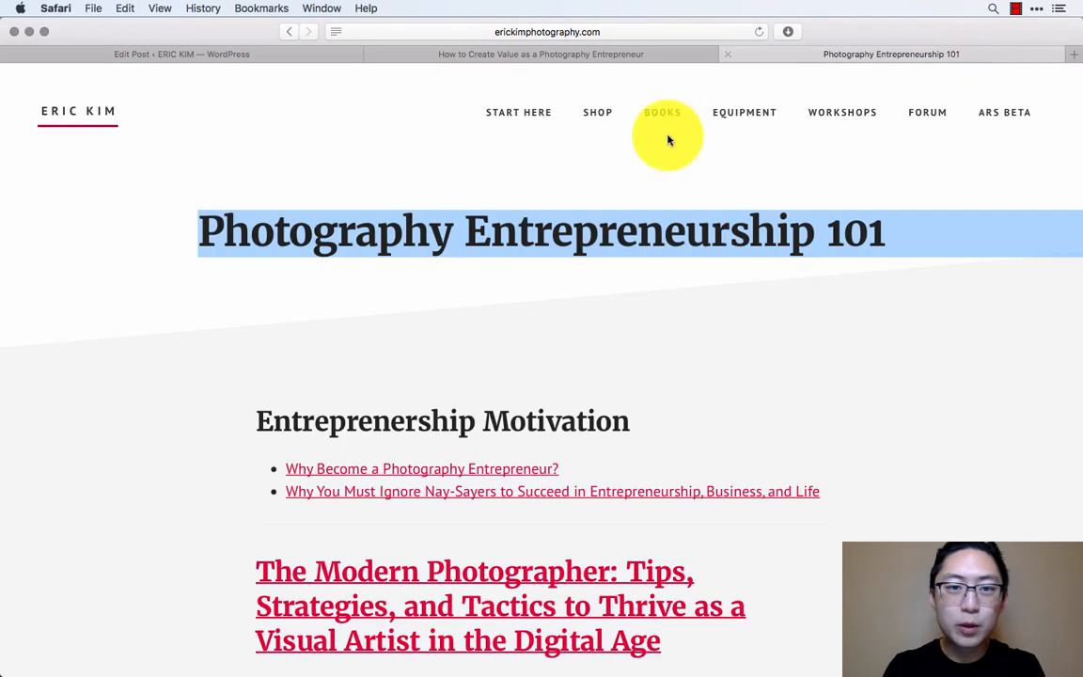
{"action": "left_click", "coordinate": [616, 174]}
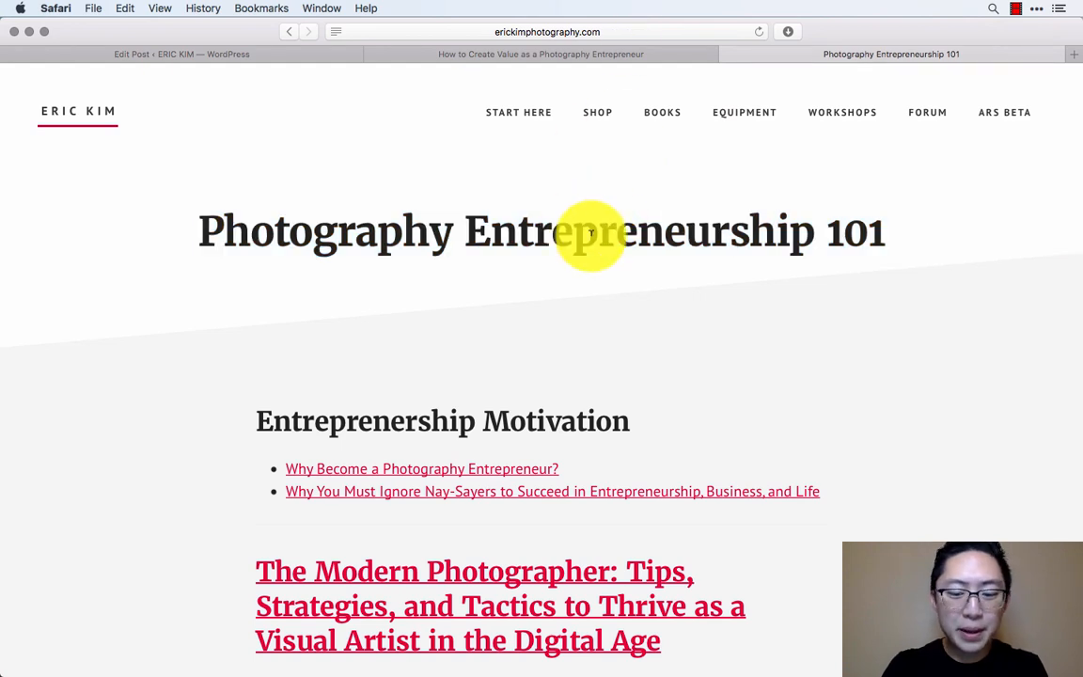
{"action": "key", "text": "super+l"}
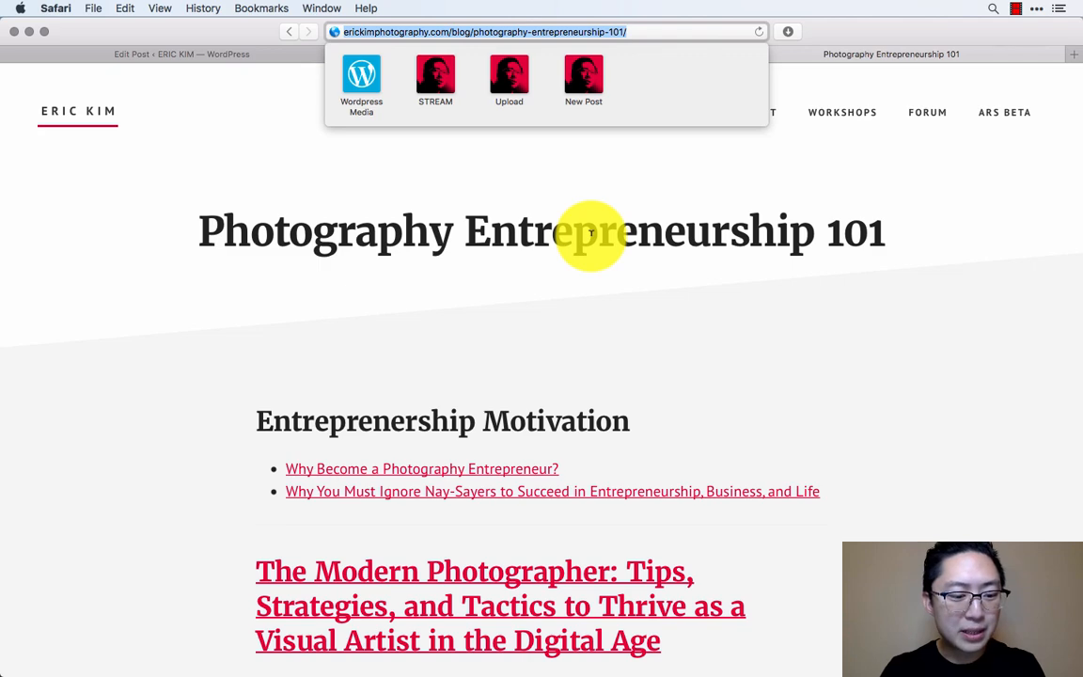
{"action": "key", "text": "ctrl+Tab"}
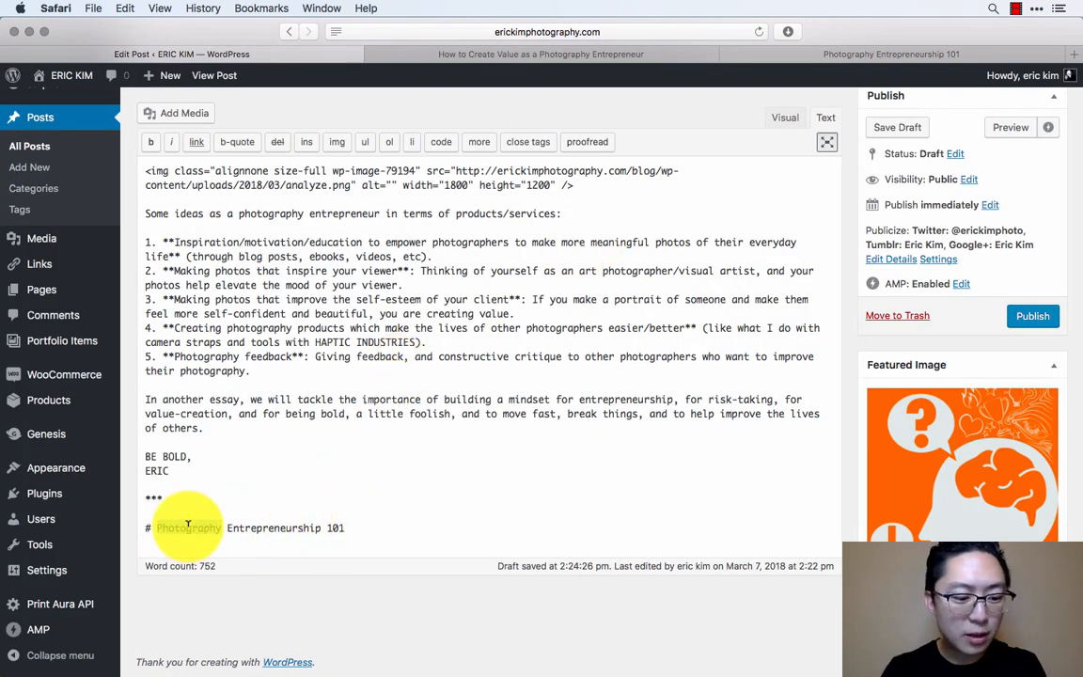
{"action": "key", "text": "shift+Down"}
{"action": "key", "text": "shift+Left"}
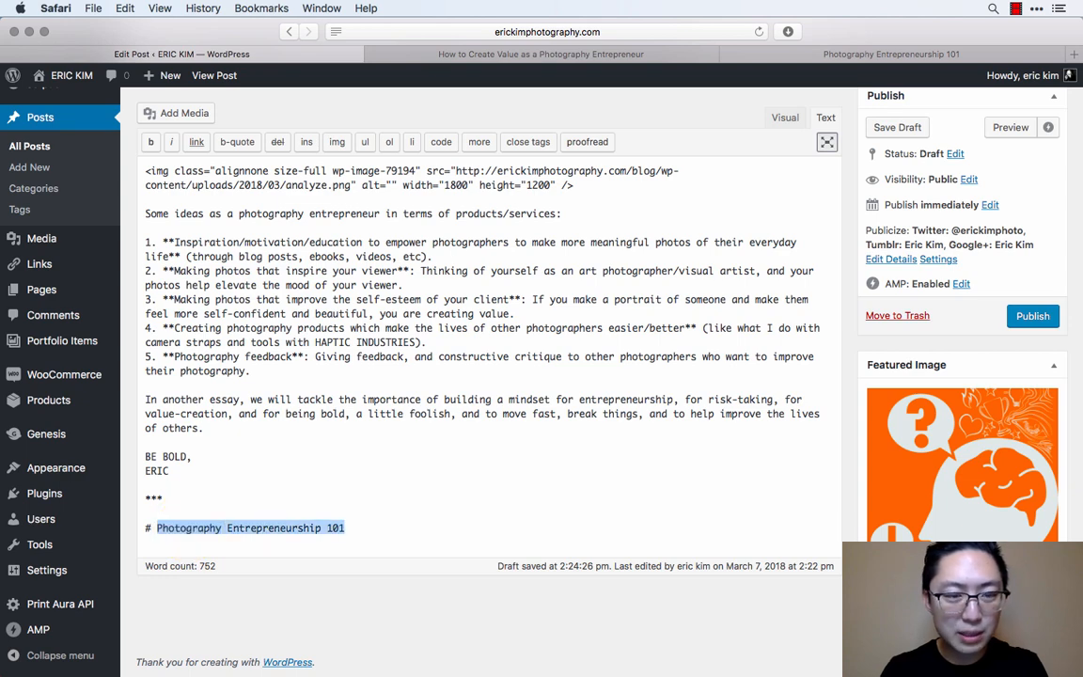
{"action": "left_click", "coordinate": [197, 143]}
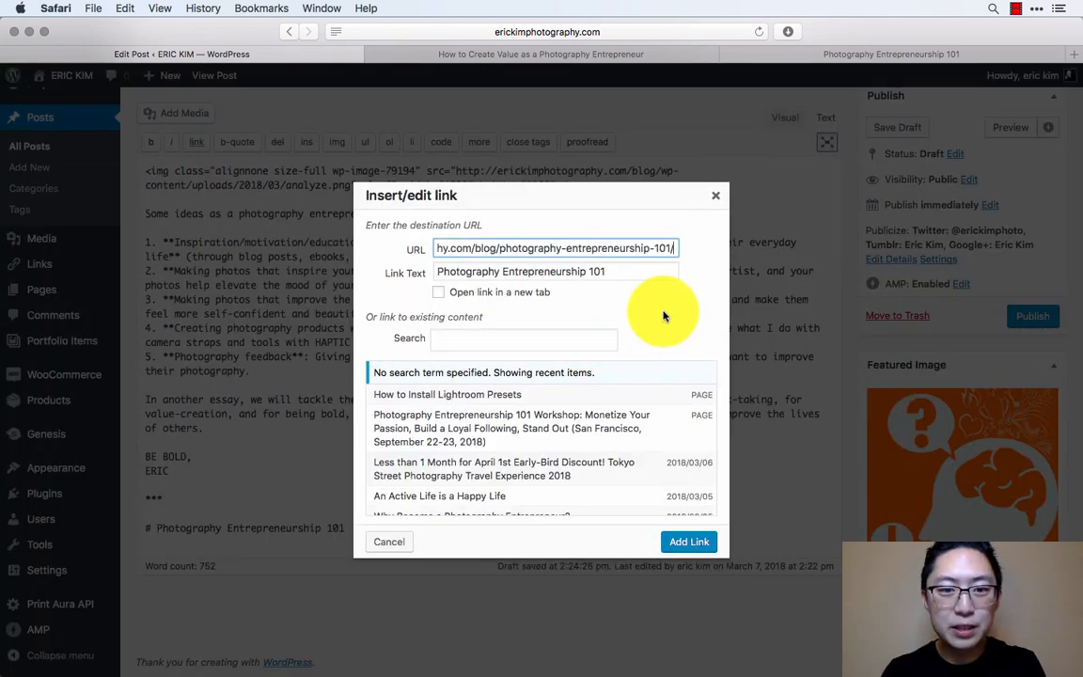
{"action": "left_click", "coordinate": [687, 541]}
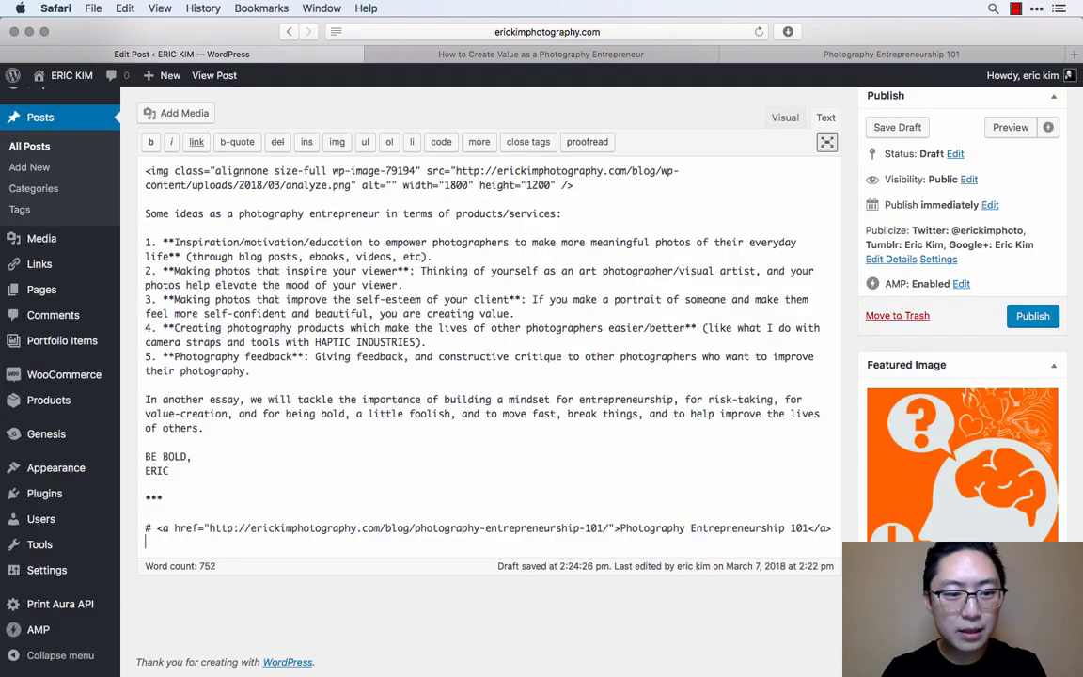
- Open the Photography Entrepreneurship 101 page for editing and copy all of its content as source text
{"action": "left_click", "coordinate": [924, 53]}
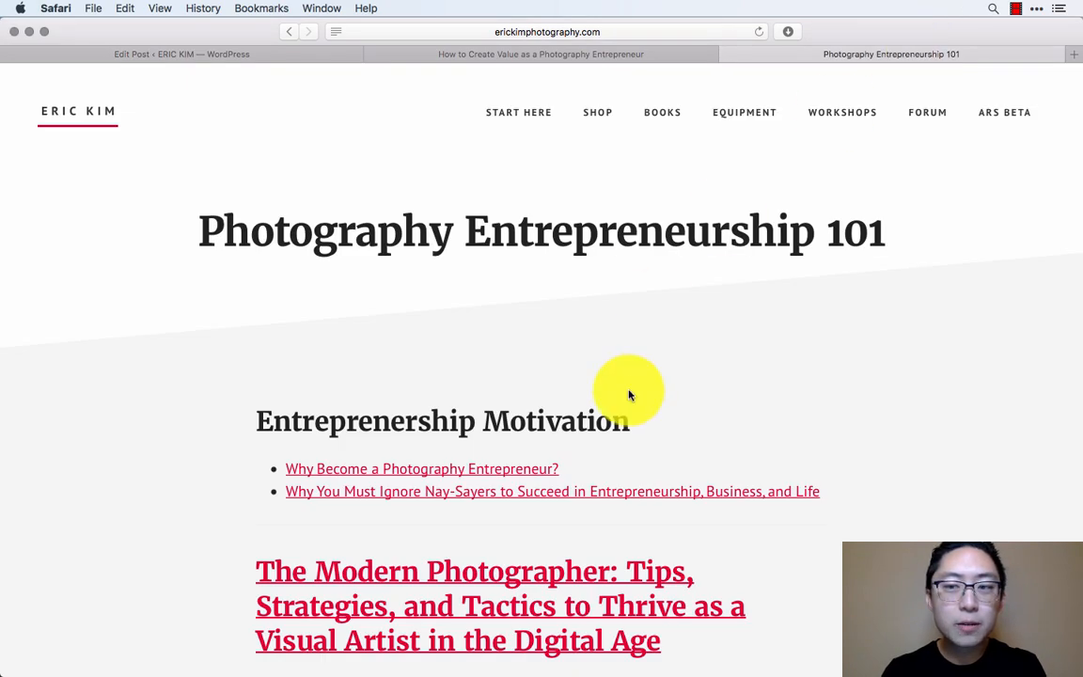
{"action": "scroll", "coordinate": [628, 388], "scroll_direction": "down", "scroll_amount": 10}
{"action": "scroll", "coordinate": [628, 395], "scroll_direction": "down", "scroll_amount": 15}
{"action": "scroll", "coordinate": [629, 394], "scroll_direction": "up", "scroll_amount": 6}
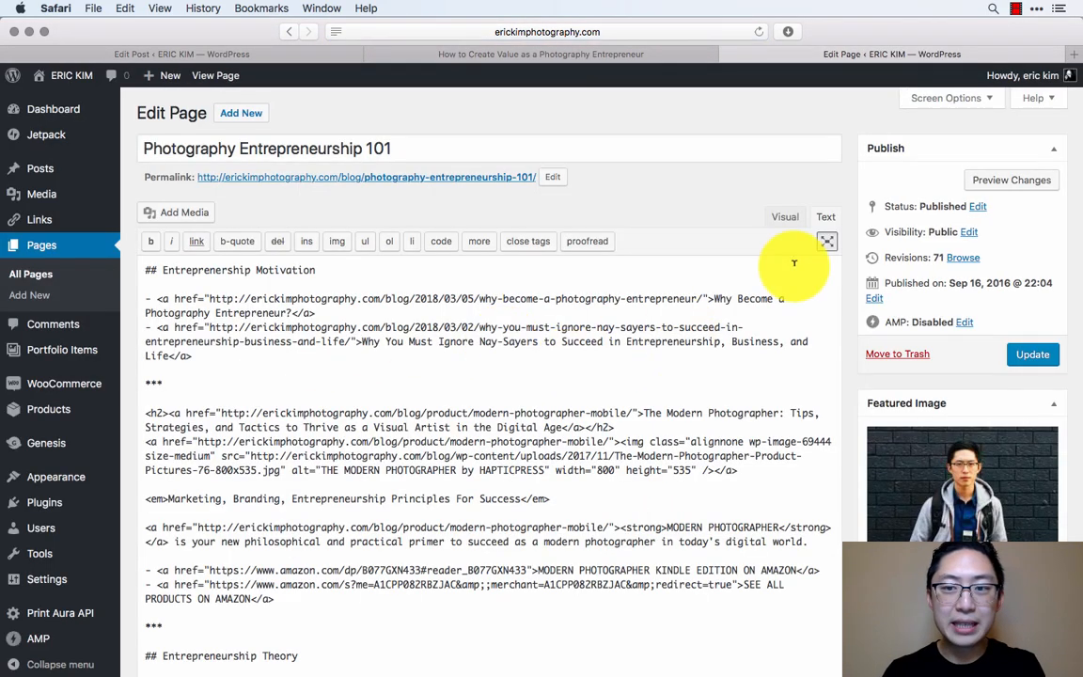
{"action": "left_click", "coordinate": [497, 356]}
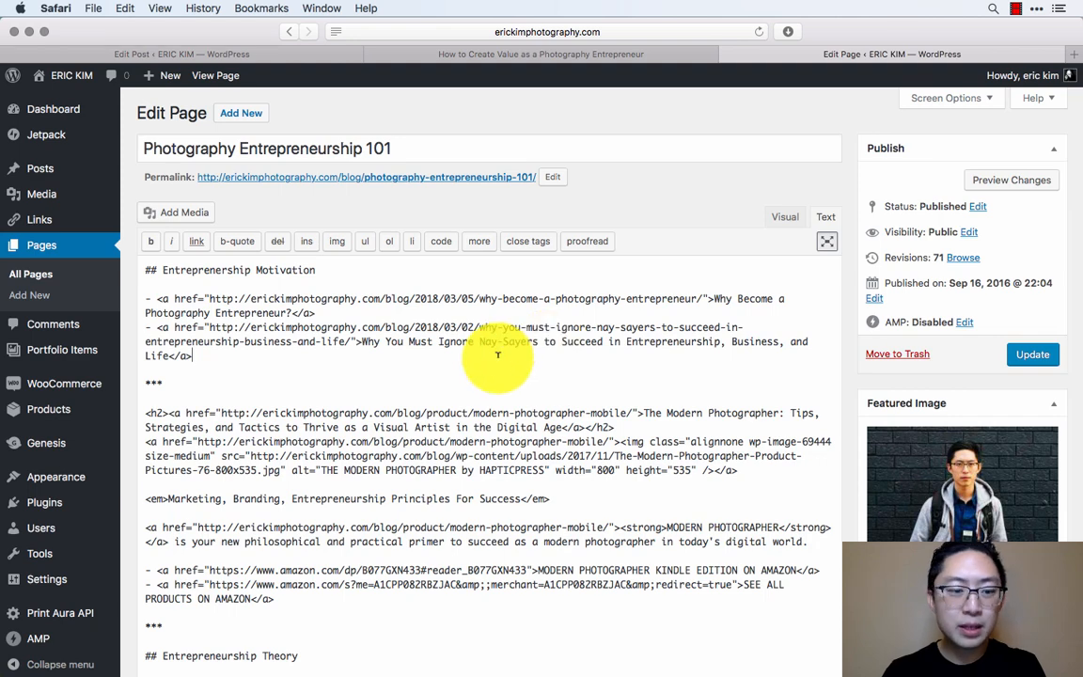
{"action": "key", "text": "super+a"}
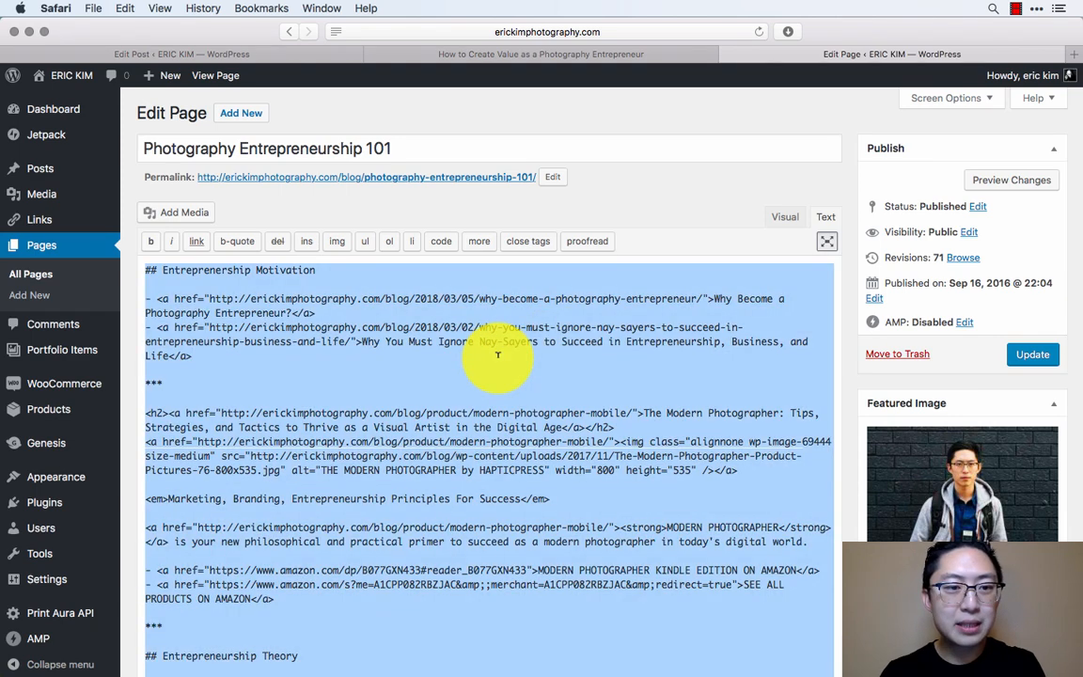
- Paste the copied page source below the closing Photography Entrepreneurship 101 link in the post
{"action": "key", "text": "ctrl+Tab"}
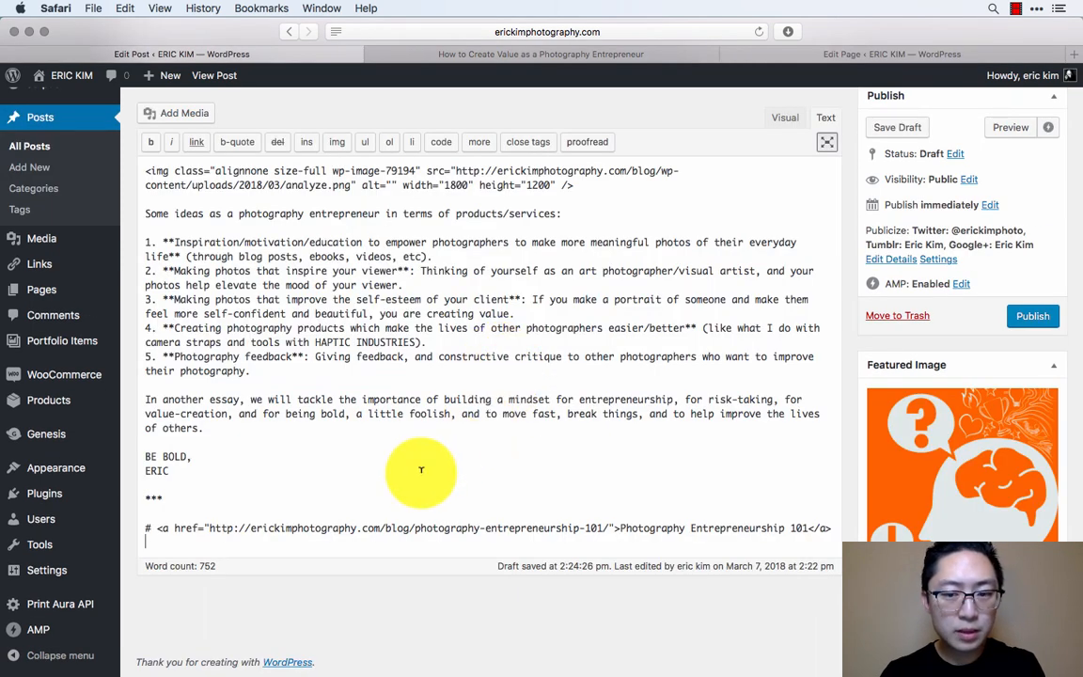
{"action": "key", "text": "Return"}
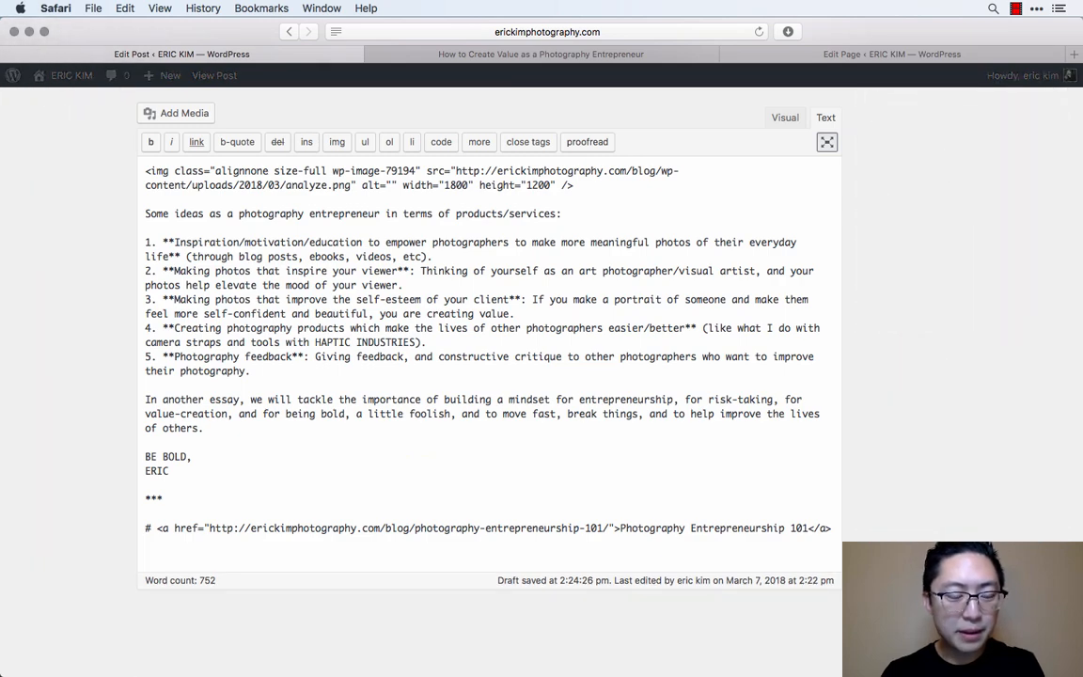
{"action": "scroll", "coordinate": [349, 467], "scroll_direction": "down", "scroll_amount": 15}
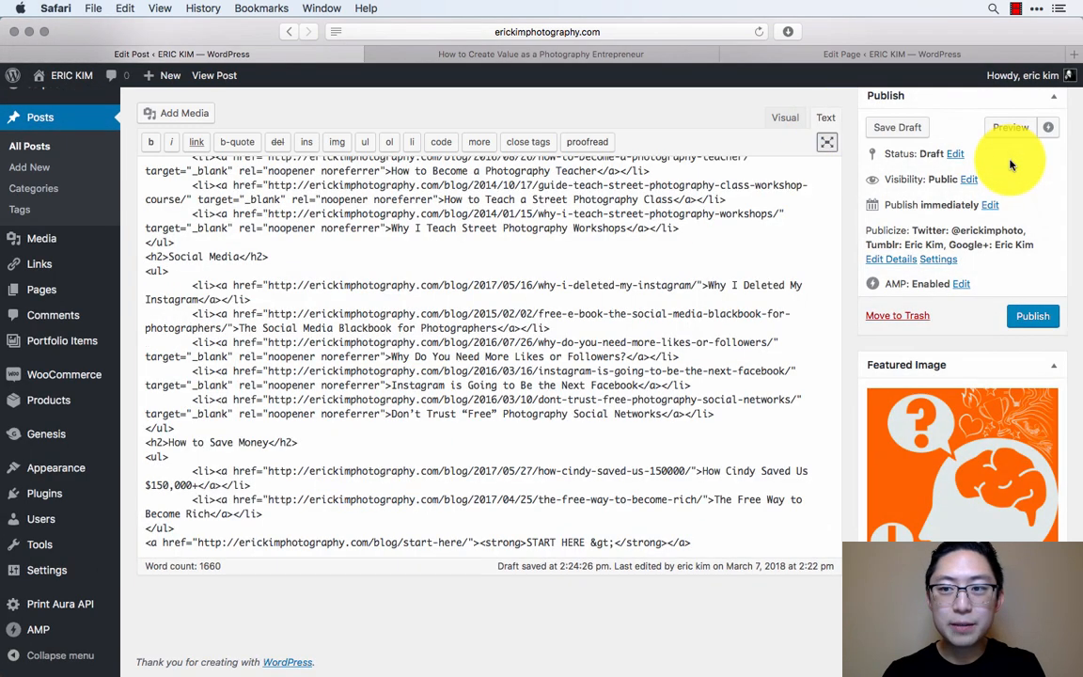
{"action": "scroll", "coordinate": [624, 471], "scroll_direction": "up", "scroll_amount": 5}
{"action": "scroll", "coordinate": [624, 471], "scroll_direction": "up", "scroll_amount": 10}
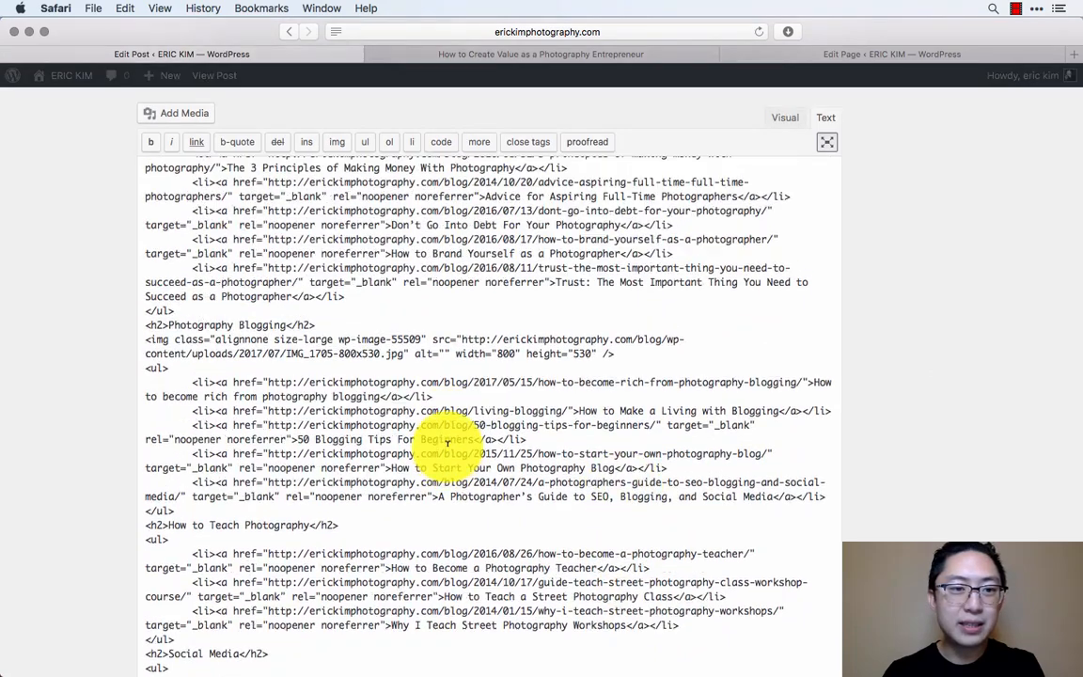
- Switch the Photography Entrepreneurship 101 page to the Visual editor and select its entire content
{"action": "left_click", "coordinate": [866, 55]}
{"action": "left_click", "coordinate": [780, 213]}
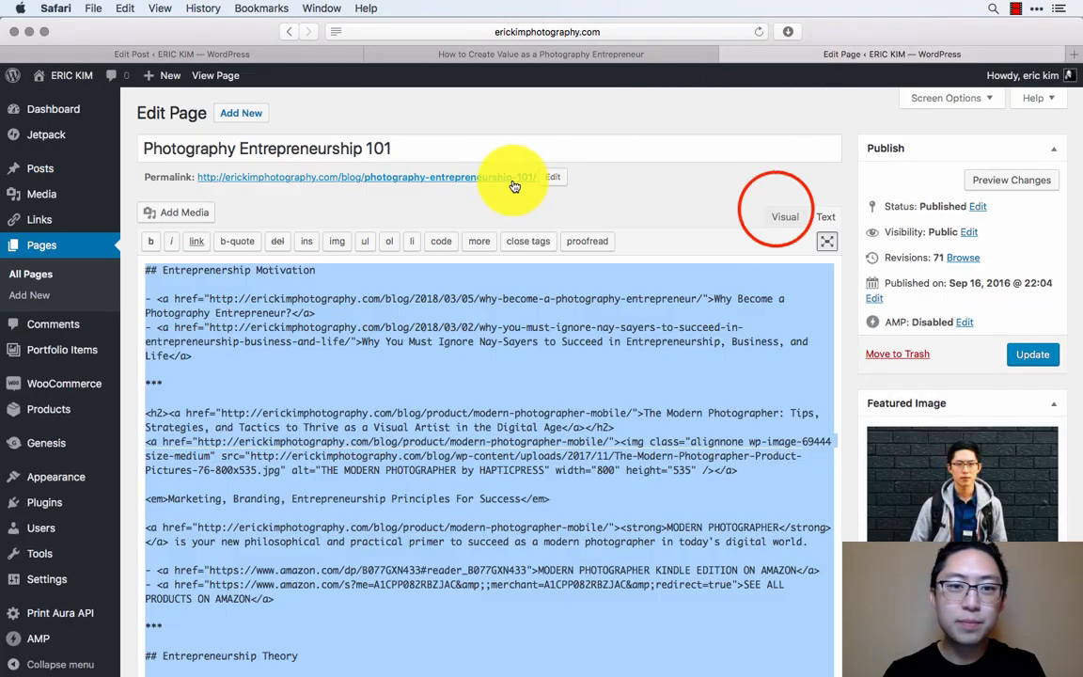
{"action": "scroll", "coordinate": [720, 421], "scroll_direction": "down", "scroll_amount": 15}
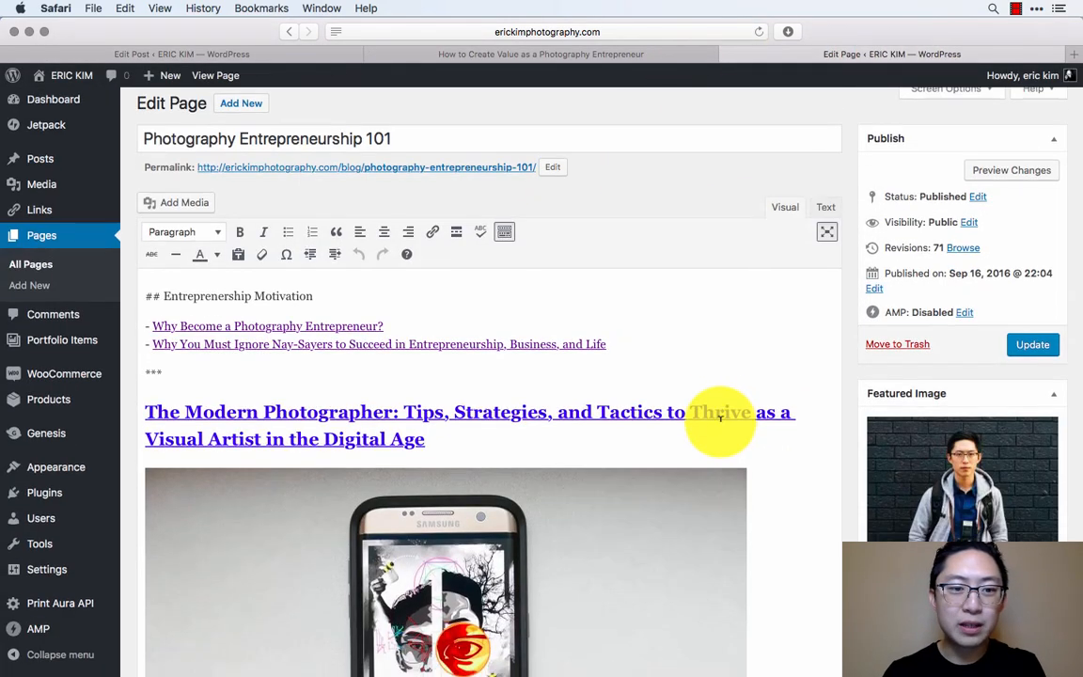
{"action": "key", "text": "super+a"}
{"action": "scroll", "coordinate": [720, 426], "scroll_direction": "down", "scroll_amount": 15}
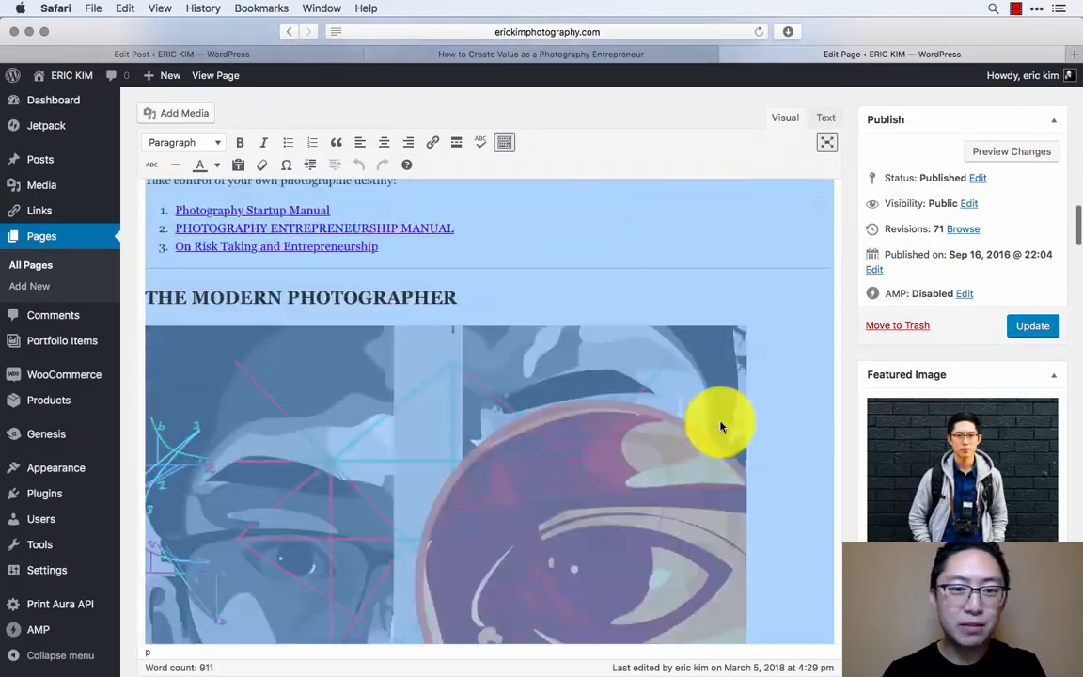
- Check the pasted link lists in the "How to Create Value as a Photography Entrepreneur" post and publish the post
{"action": "left_click", "coordinate": [285, 56]}
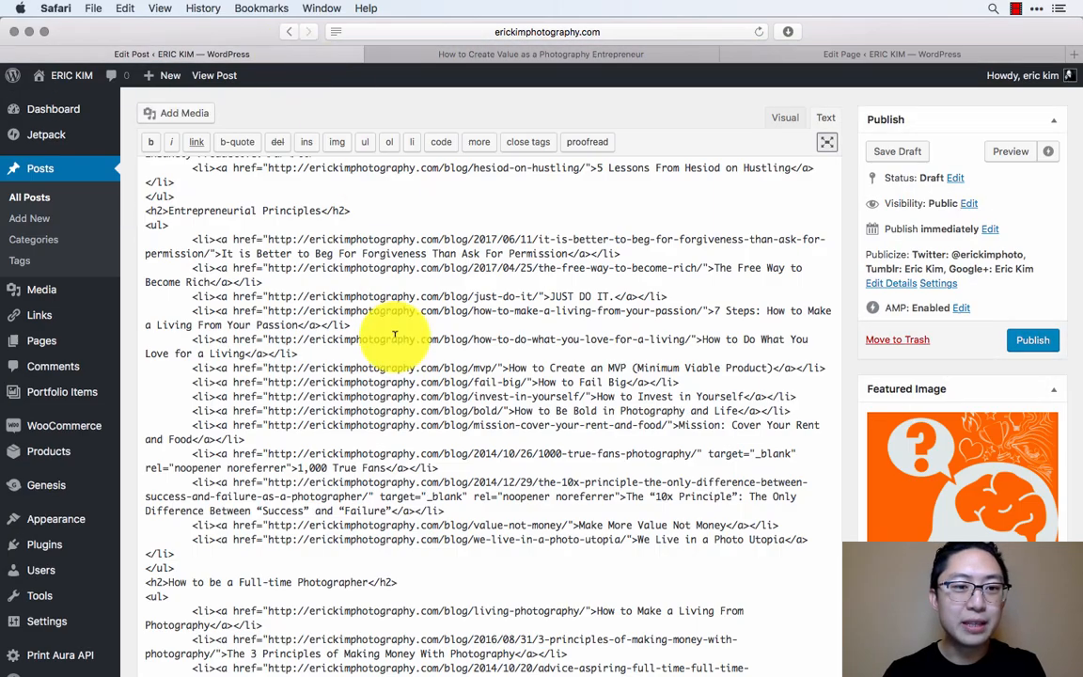
{"action": "scroll", "coordinate": [508, 338], "scroll_direction": "up", "scroll_amount": 15}
{"action": "scroll", "coordinate": [568, 369], "scroll_direction": "up", "scroll_amount": 20}
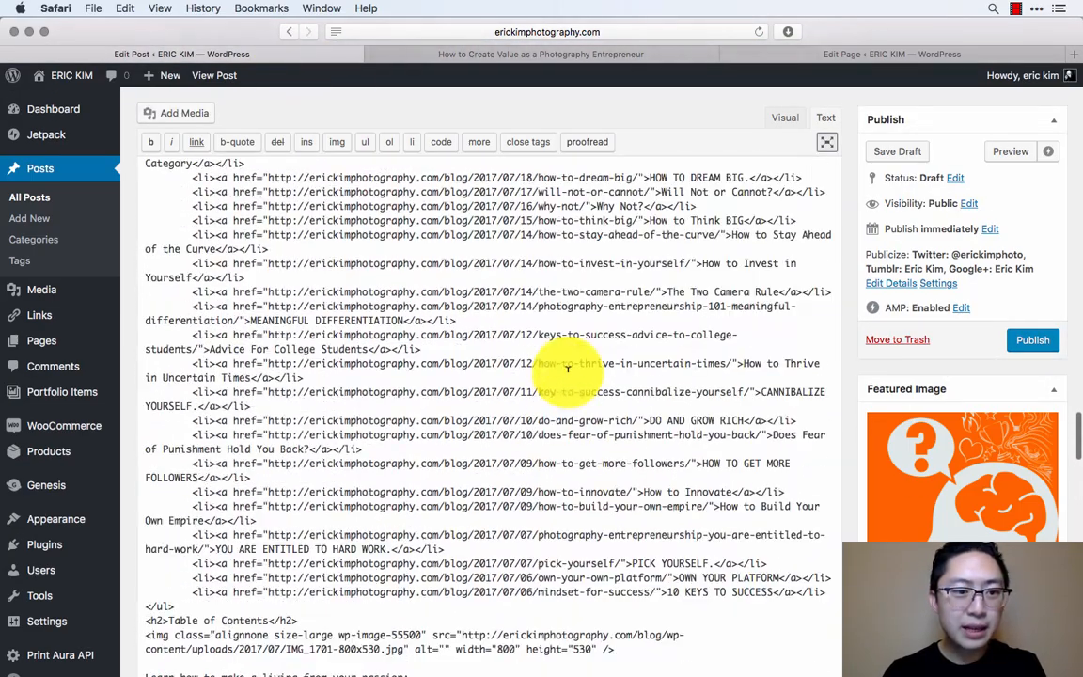
{"action": "scroll", "coordinate": [568, 370], "scroll_direction": "up", "scroll_amount": 10}
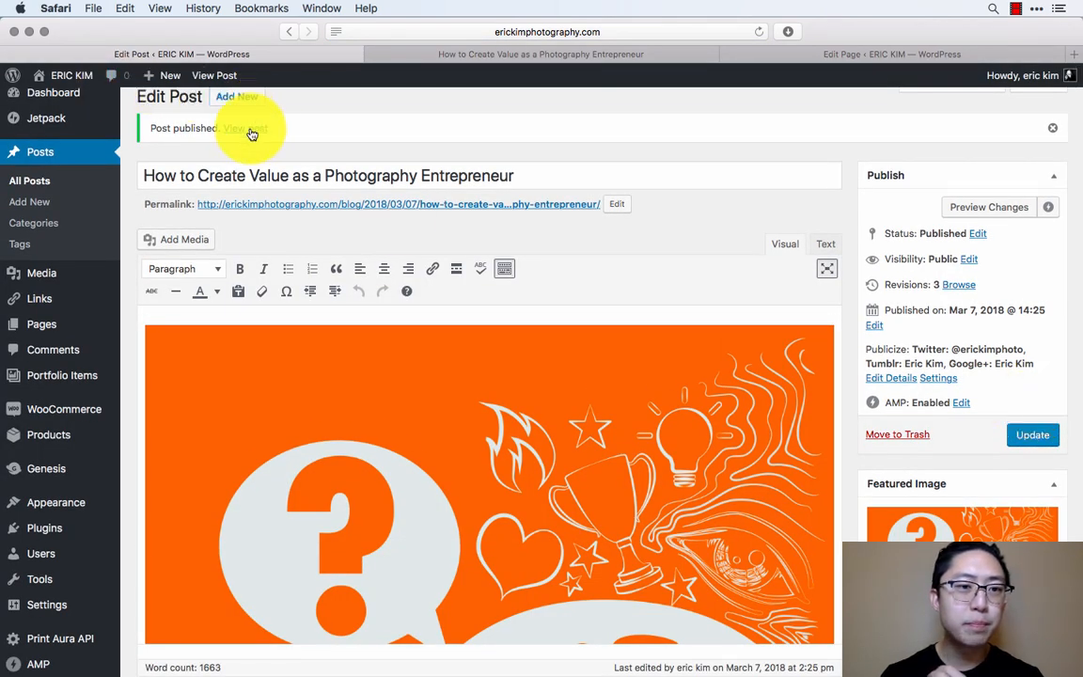
- Open the blog's STREAM page in a new browser tab and locate the newly published post
{"action": "left_click", "coordinate": [1075, 53]}
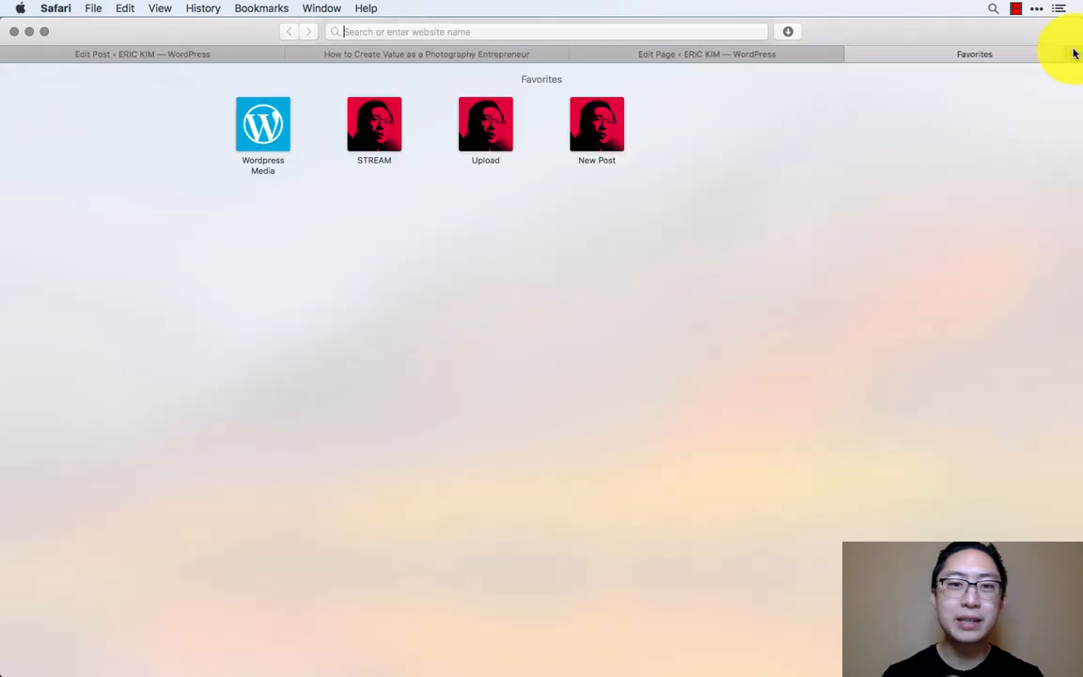
{"action": "left_click", "coordinate": [362, 143]}
{"action": "left_click", "coordinate": [561, 32]}
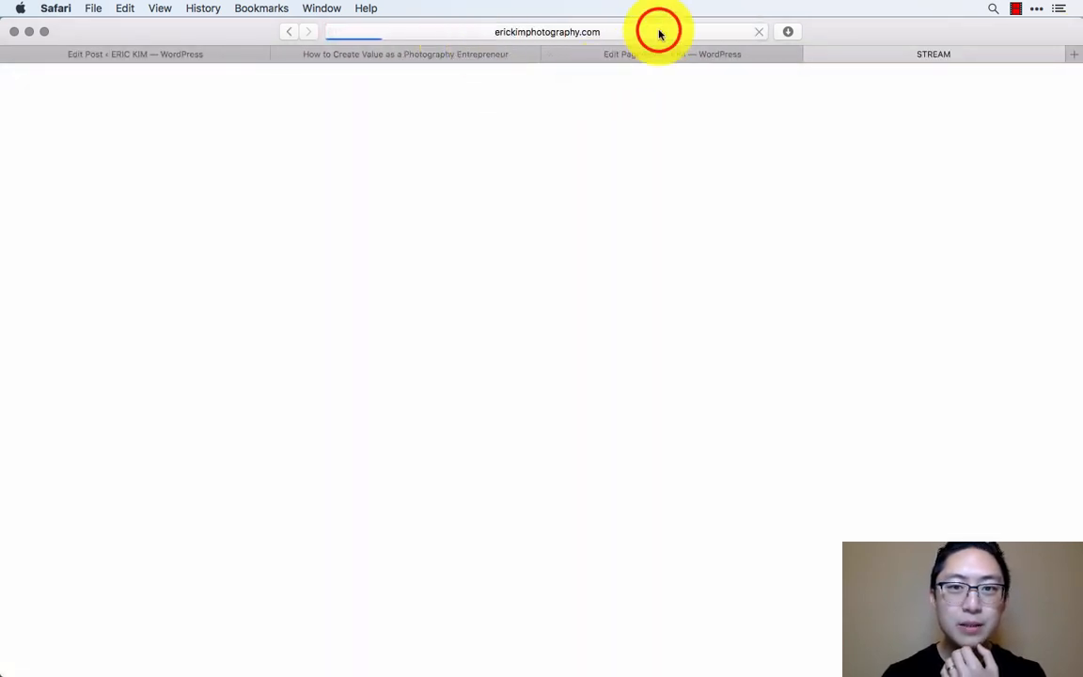
{"action": "left_click", "coordinate": [658, 31]}
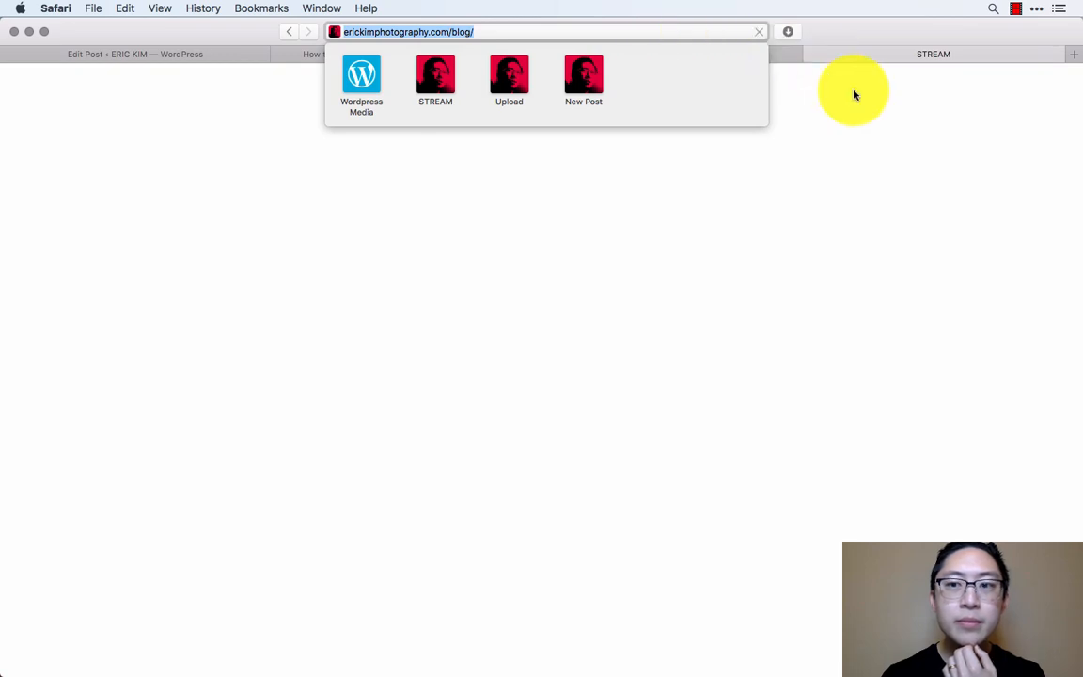
{"action": "scroll", "coordinate": [1008, 161], "scroll_direction": "down", "scroll_amount": 5}
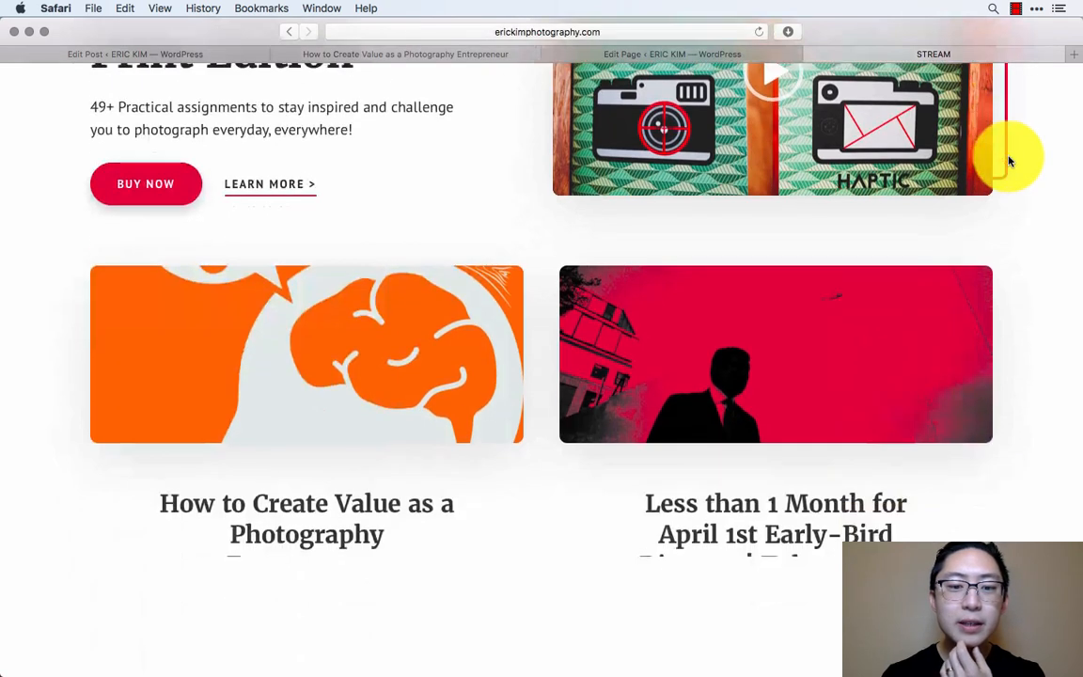
{"action": "scroll", "coordinate": [552, 555], "scroll_direction": "down", "scroll_amount": 1}
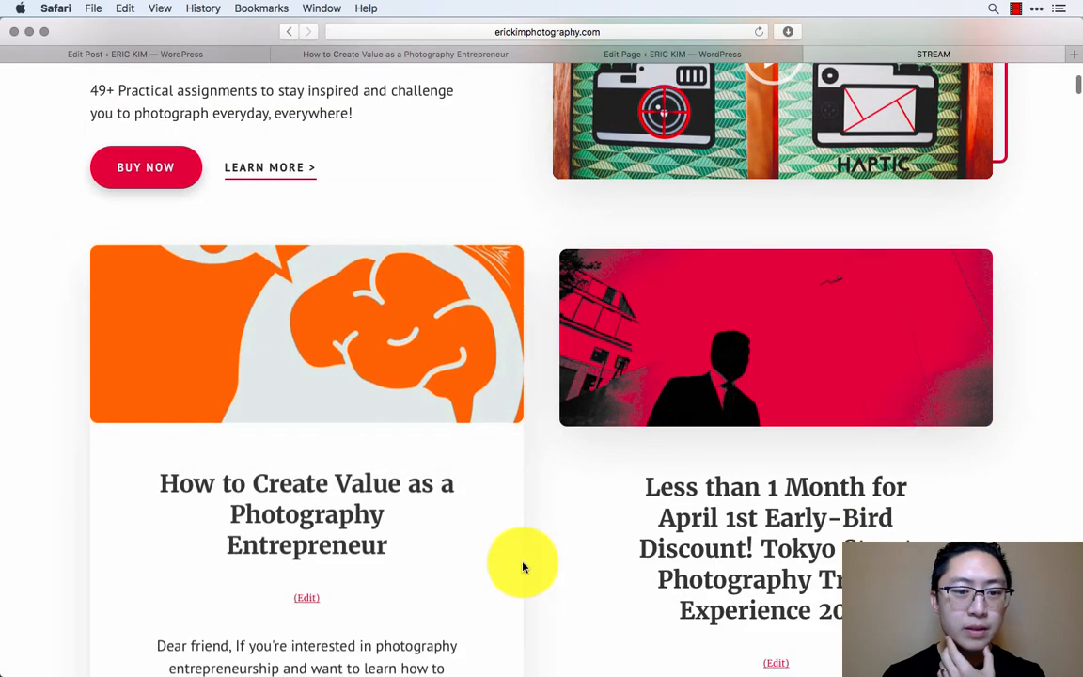
- Open the published "How to Create Value as a Photography Entrepreneur" post from the stream and check its images and text
{"action": "scroll", "coordinate": [521, 568], "scroll_direction": "down", "scroll_amount": 3}
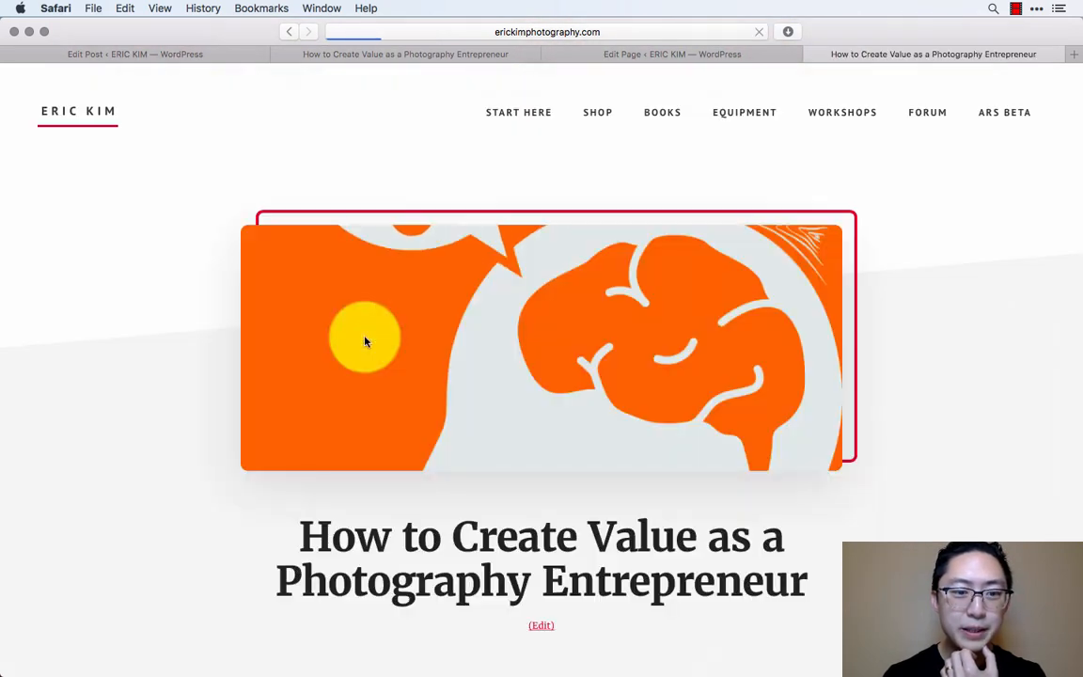
{"action": "scroll", "coordinate": [973, 420], "scroll_direction": "down", "scroll_amount": 15}
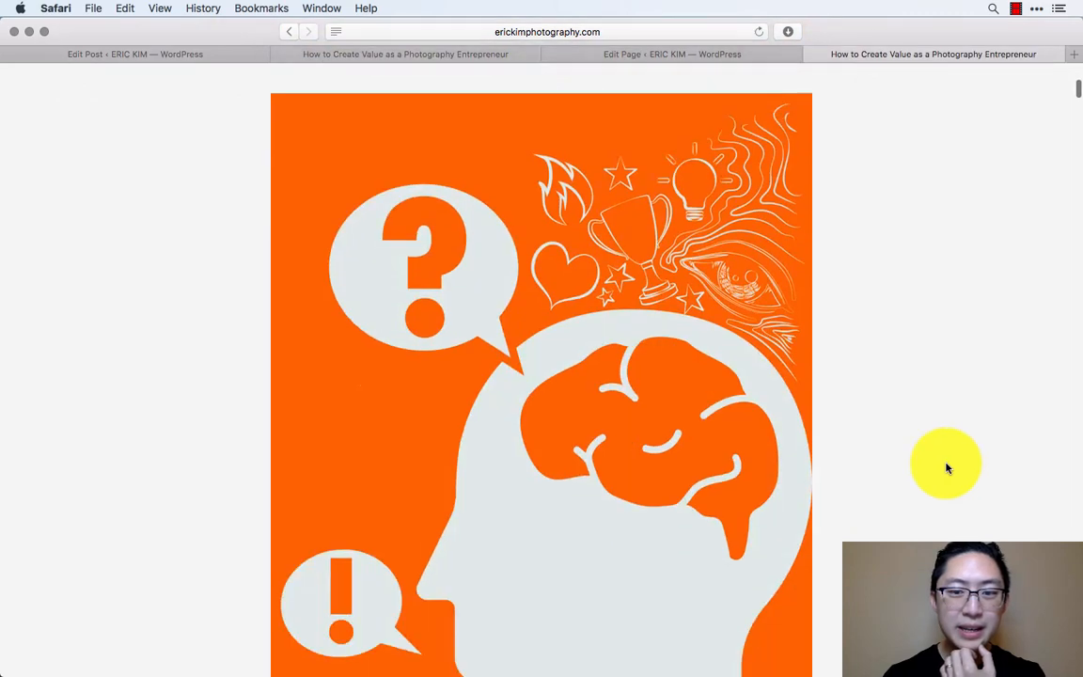
{"action": "scroll", "coordinate": [947, 468], "scroll_direction": "down", "scroll_amount": 20}
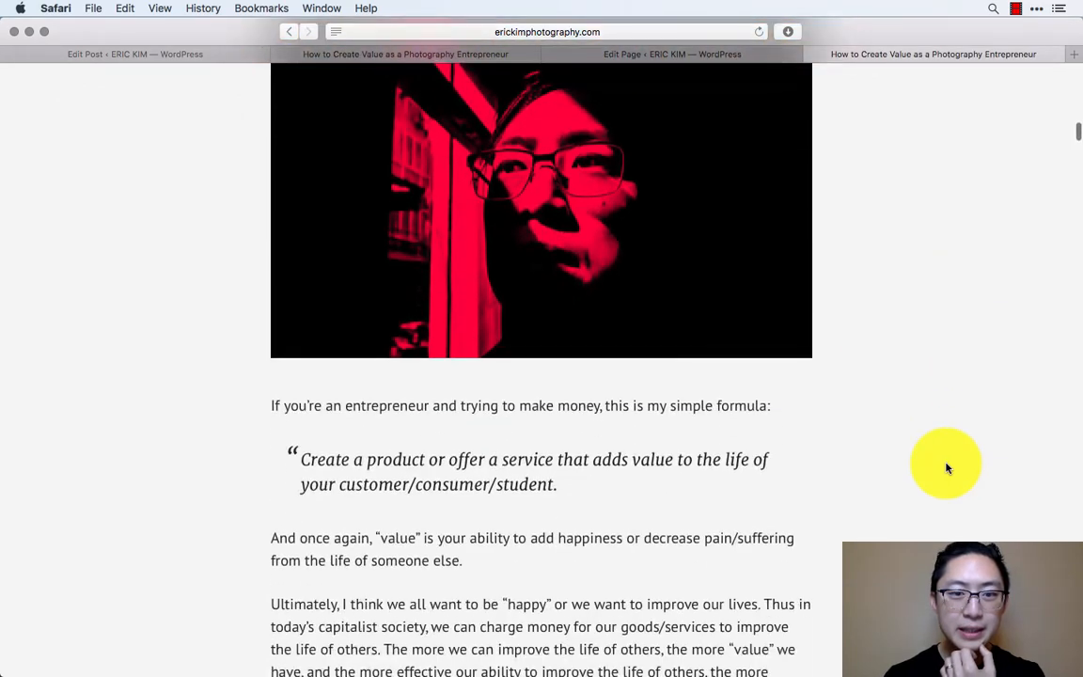
{"action": "scroll", "coordinate": [947, 468], "scroll_direction": "up", "scroll_amount": 20}
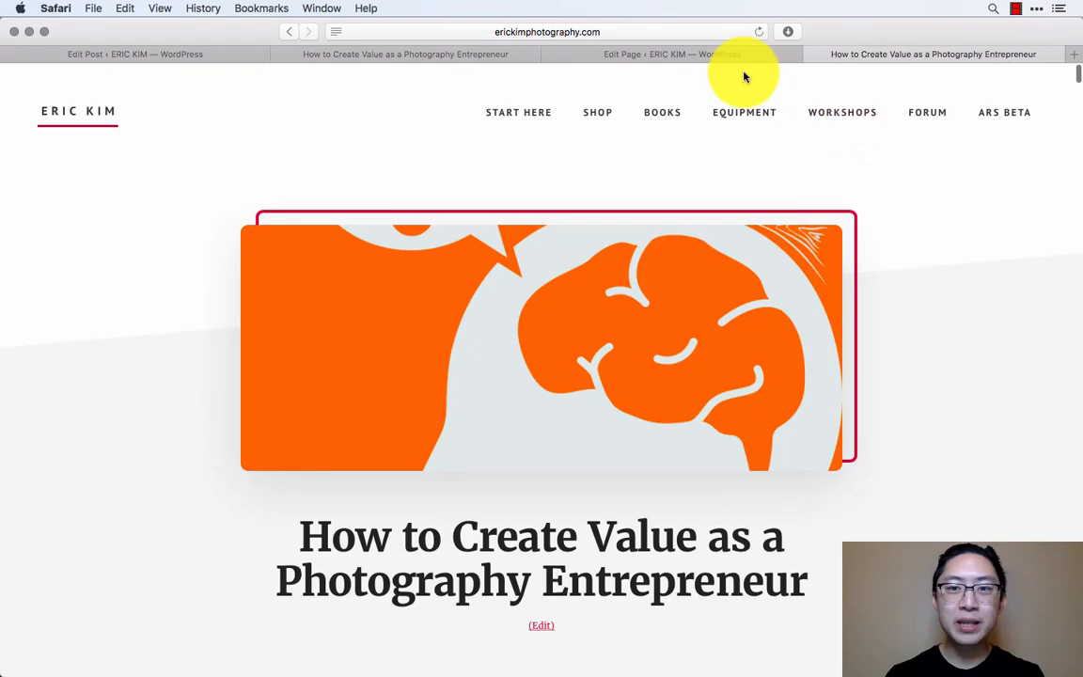
- In the Photography Entrepreneurship 101 page editor, format the two links under "Entreprenership Motivation" as a bulleted list
{"action": "left_click", "coordinate": [732, 55]}
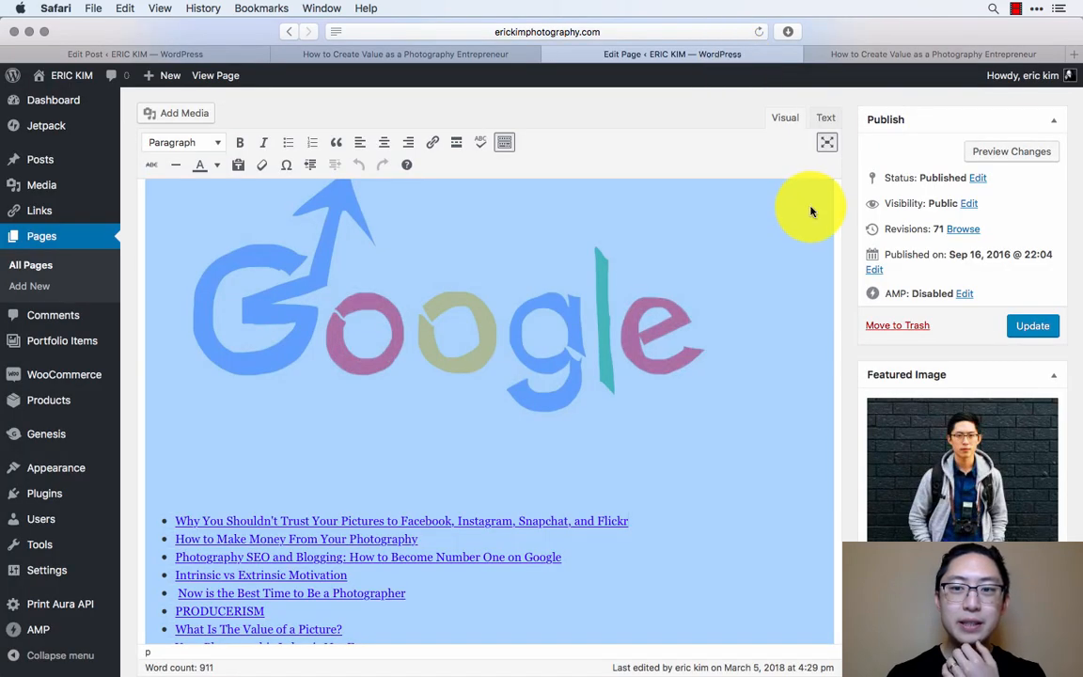
{"action": "scroll", "coordinate": [754, 315], "scroll_direction": "down", "scroll_amount": 10}
{"action": "scroll", "coordinate": [754, 315], "scroll_direction": "up", "scroll_amount": 10}
{"action": "left_click", "coordinate": [539, 146]}
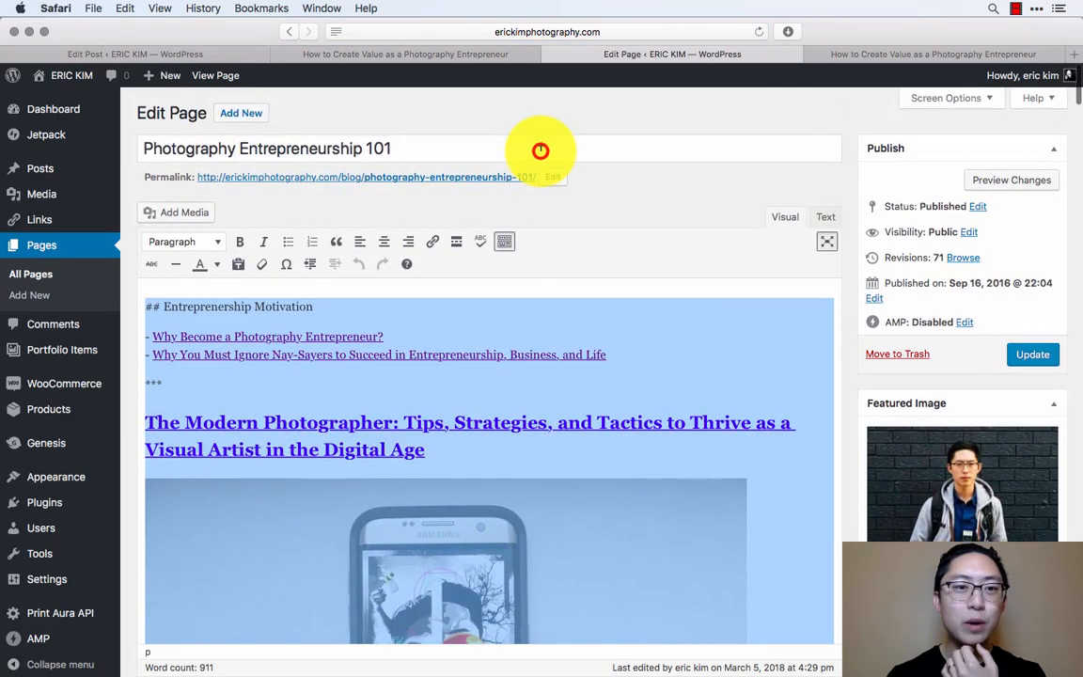
{"action": "left_click", "coordinate": [674, 306]}
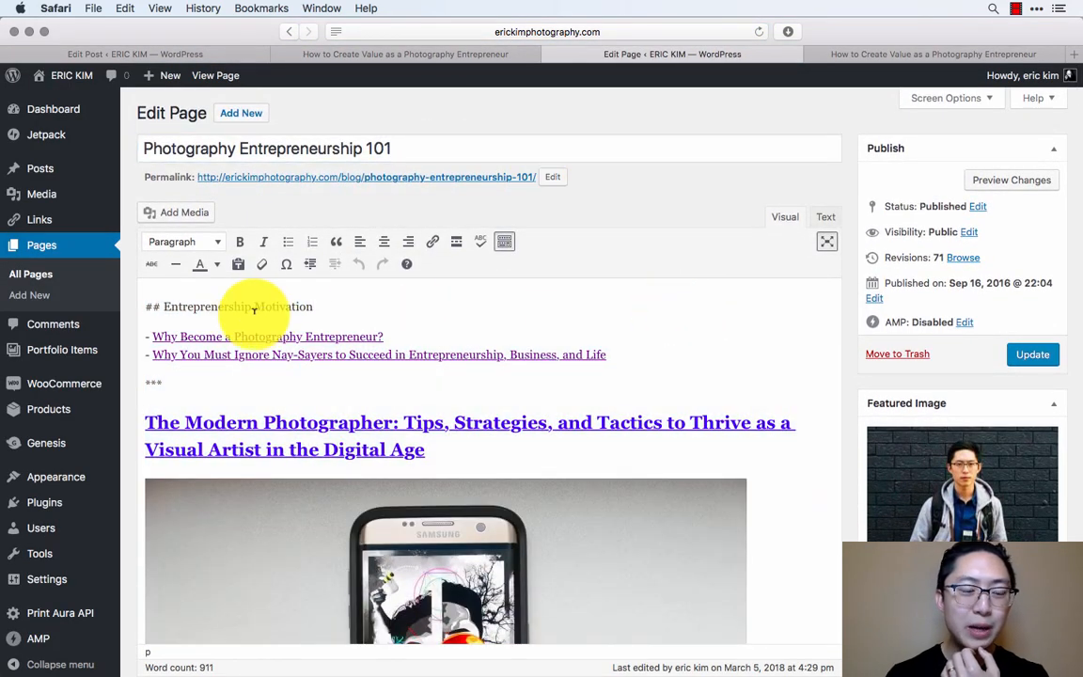
{"action": "left_click", "coordinate": [628, 356]}
{"action": "double_click", "coordinate": [628, 357]}
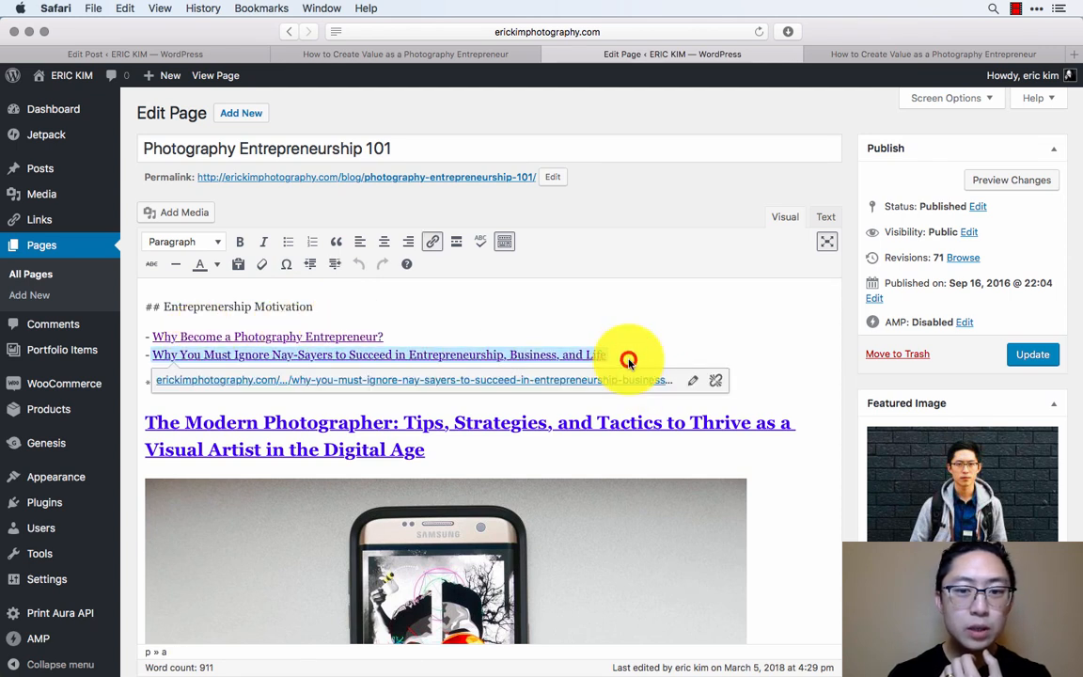
{"action": "left_click_drag", "start_coordinate": [628, 360], "coordinate": [126, 339]}
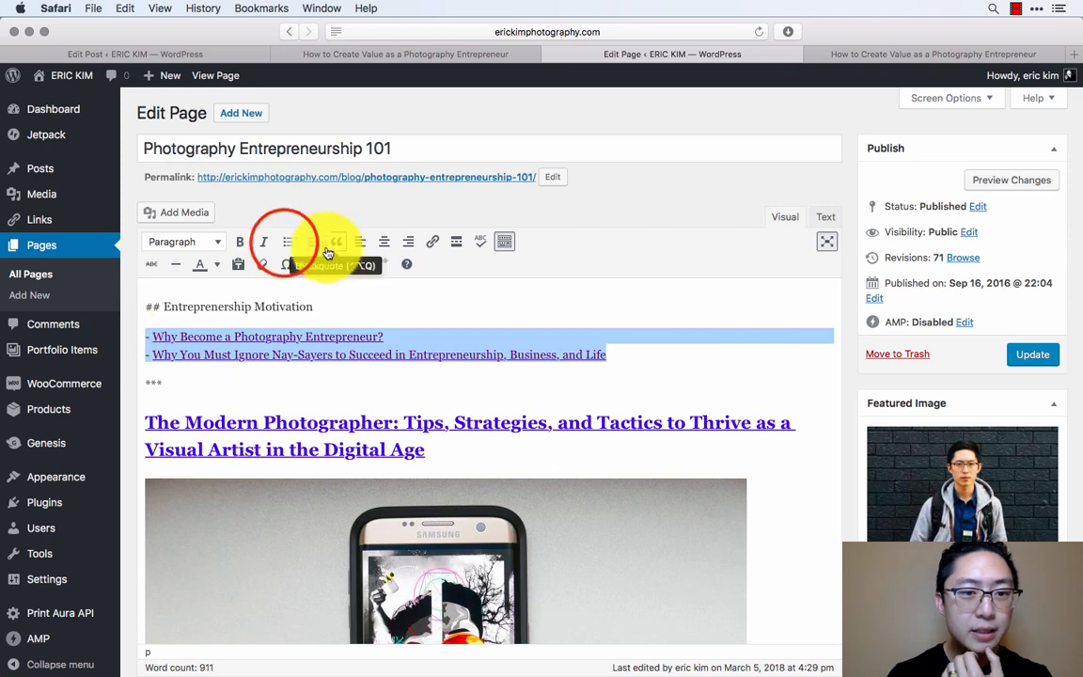
{"action": "left_click", "coordinate": [287, 242]}
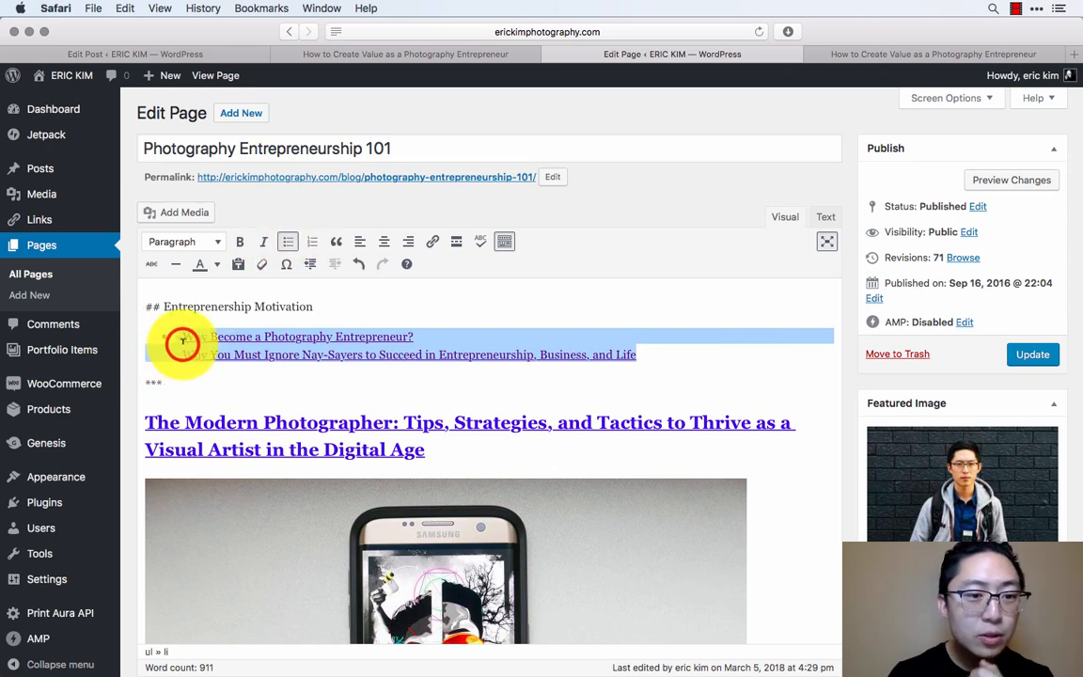
- Remove the leftover hyphens before both links and give "Why You Must Ignore Nay-Sayers" its own bullet
{"action": "left_click", "coordinate": [183, 341]}
{"action": "key", "text": "BackSpace"}
{"action": "key", "text": "BackSpace"}
{"action": "key", "text": "Down"}
{"action": "key", "text": "Right"}
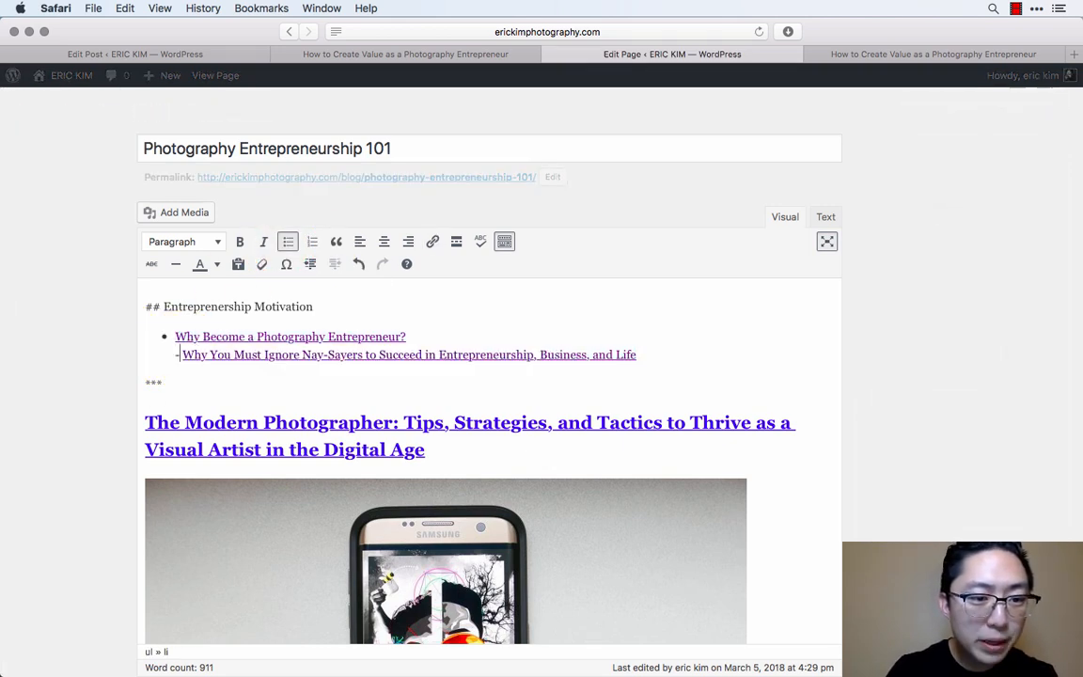
{"action": "key", "text": "BackSpace"}
{"action": "key", "text": "BackSpace"}
{"action": "key", "text": "BackSpace"}
{"action": "key", "text": "Return"}
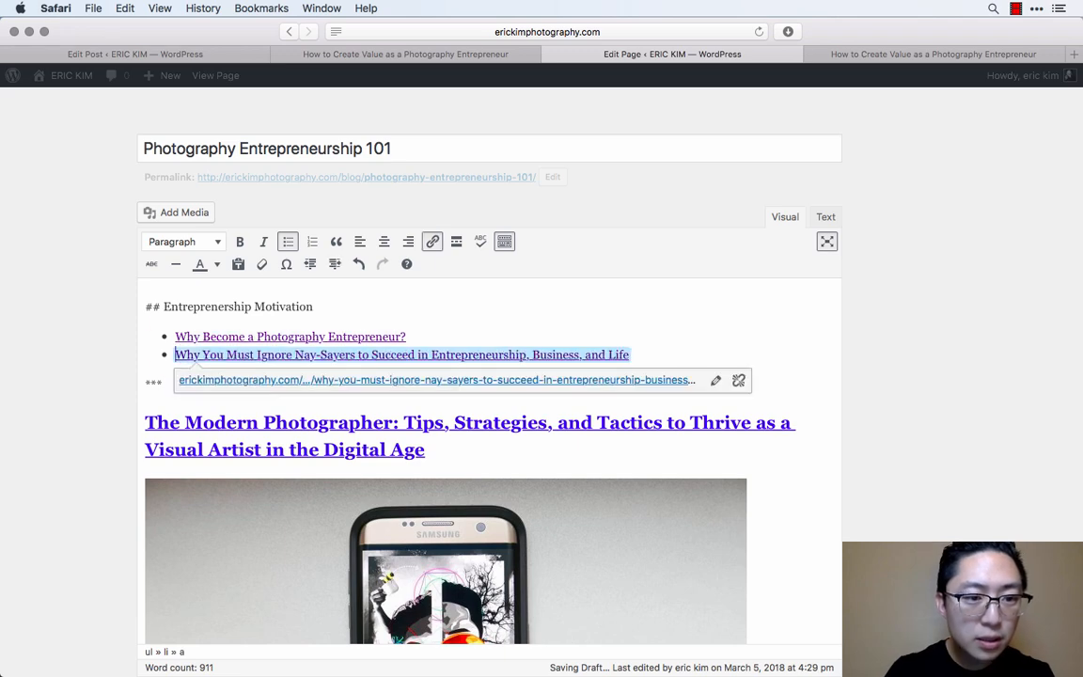
- Add an empty bullet above "Why Become a Photography Entrepreneur?" in the Entreprenership Motivation list
{"action": "key", "text": "Up"}
{"action": "key", "text": "Return"}
{"action": "key", "text": "Up"}
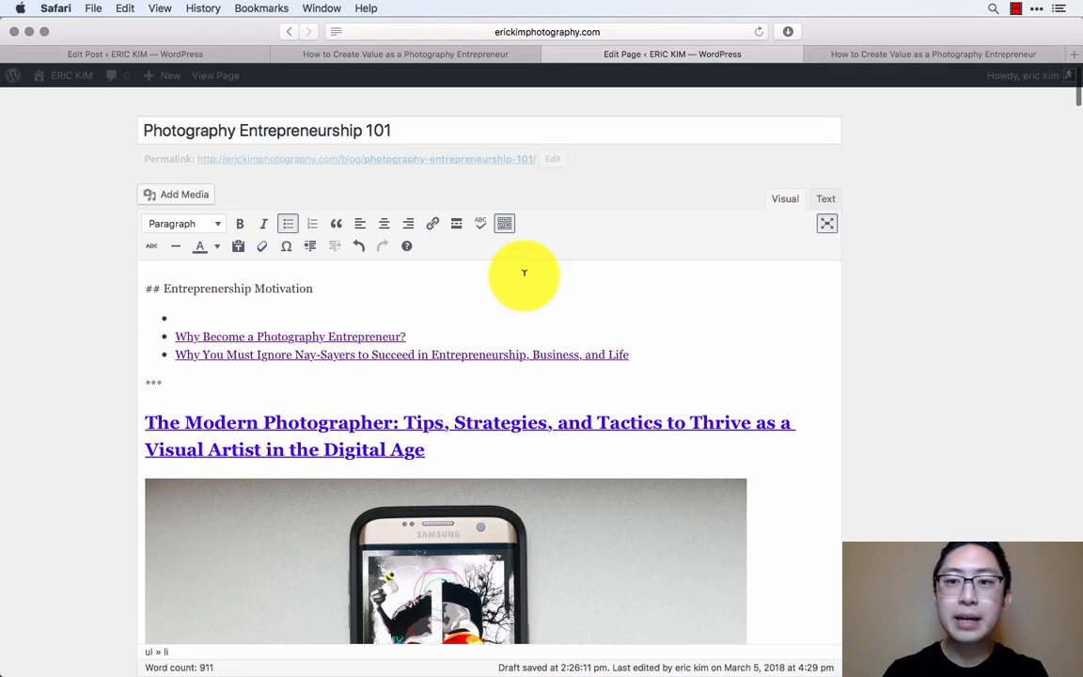
- Copy the title "How to Create Value as a Photography Entrepreneur" from the published post and return to the page editor
{"action": "key", "text": "ctrl+Tab"}
{"action": "scroll", "coordinate": [505, 338], "scroll_direction": "down", "scroll_amount": 4}
{"action": "double_click", "coordinate": [441, 367]}
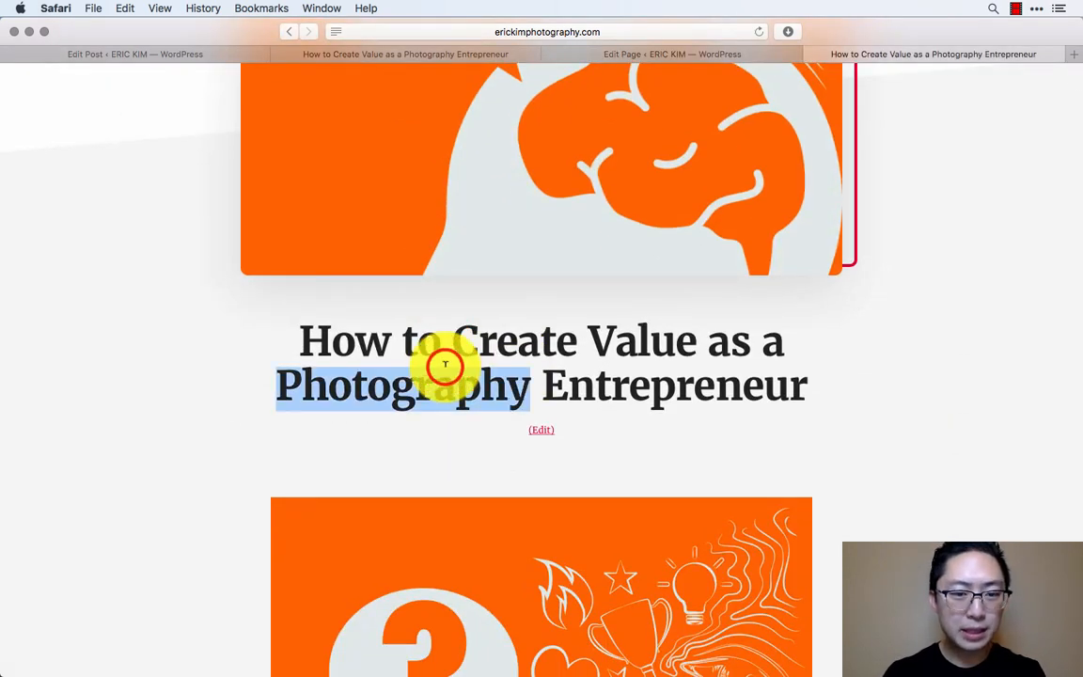
{"action": "left_click", "coordinate": [446, 365]}
{"action": "triple_click", "coordinate": [446, 364]}
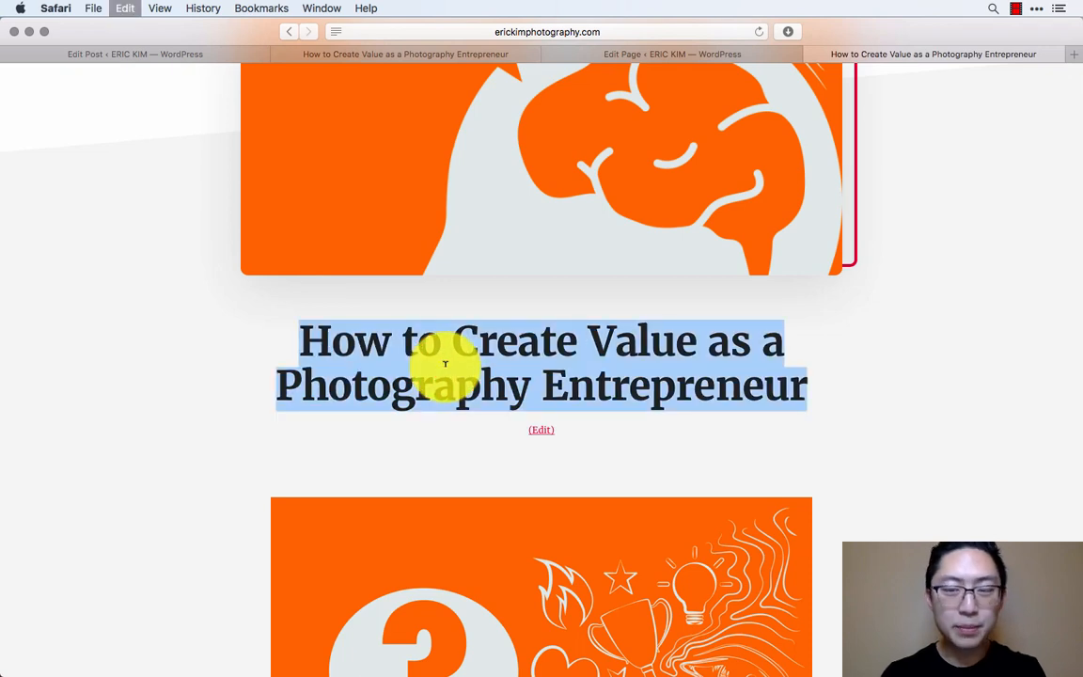
{"action": "left_click", "coordinate": [718, 53]}
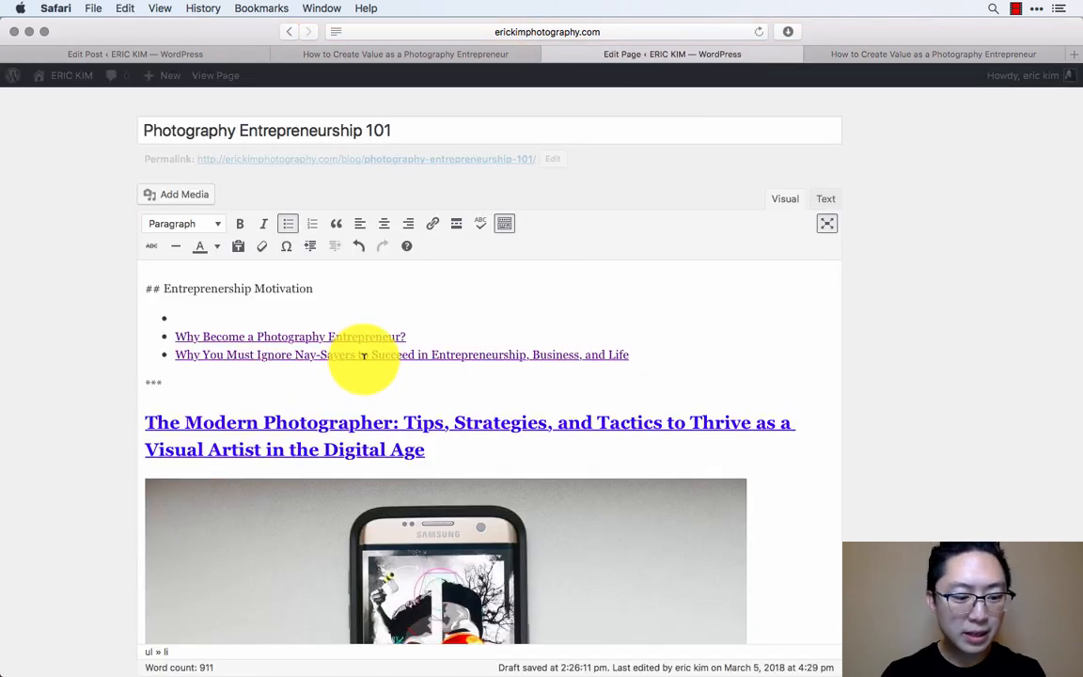
- Insert the copied title "How to Create Value as a Photography Entrepreneur" into the empty first bullet as plain text, undoing the Heading 1 paste
{"action": "left_click", "coordinate": [298, 317]}
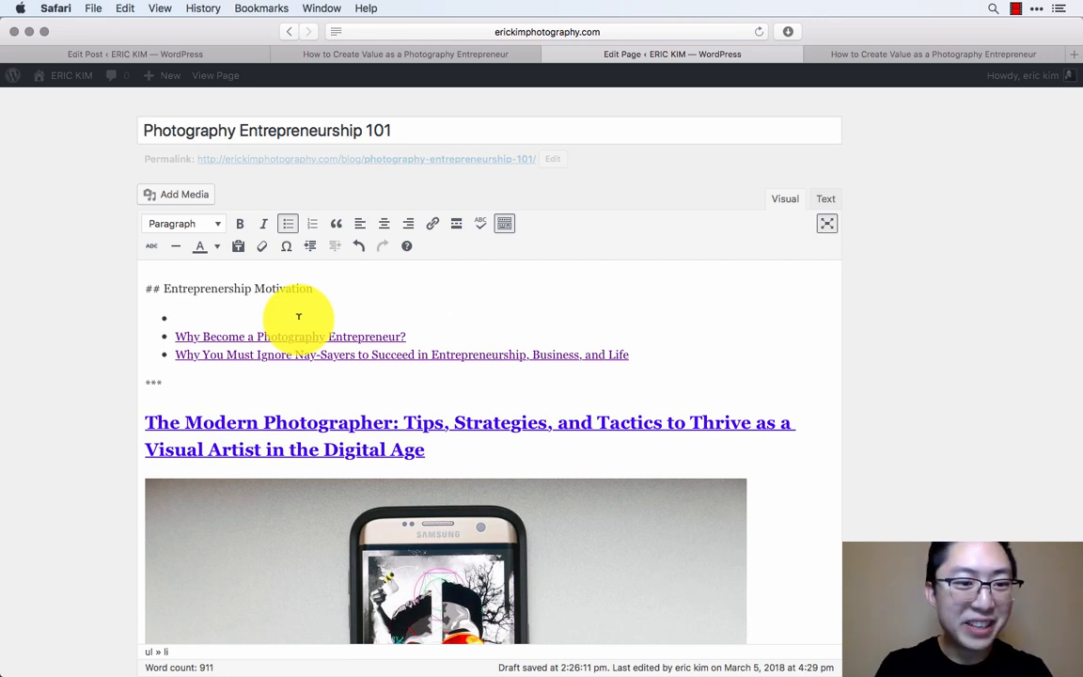
{"action": "left_click_drag", "start_coordinate": [475, 311], "coordinate": [165, 316]}
{"action": "key", "text": "super+c"}
{"action": "key", "text": "BackSpace"}
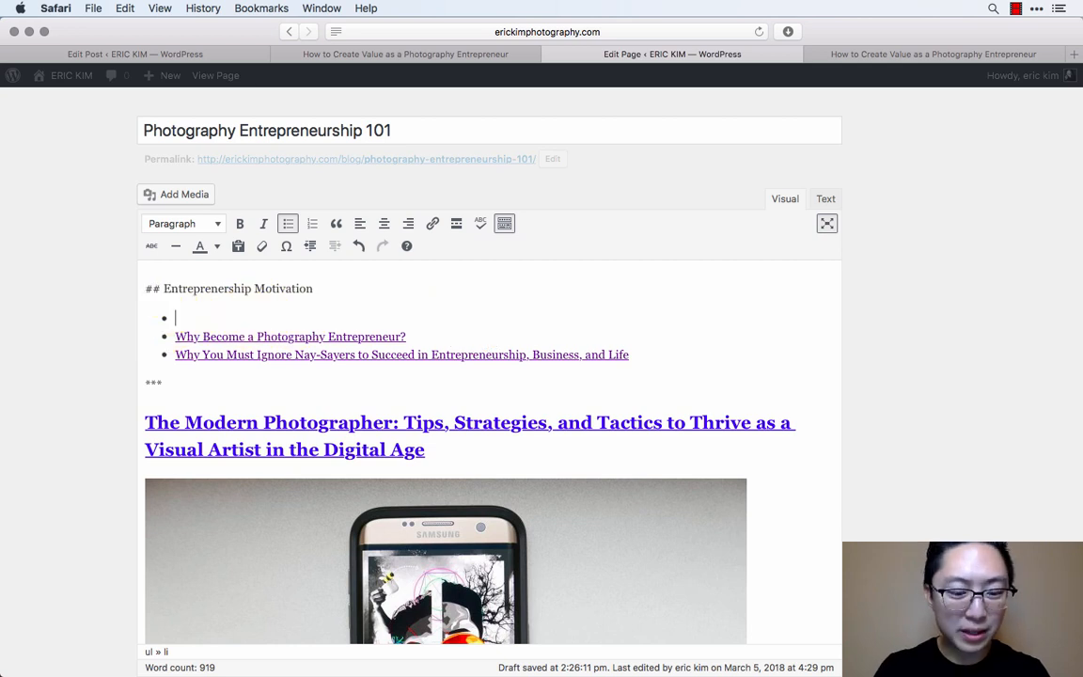
{"action": "key", "text": "super+v"}
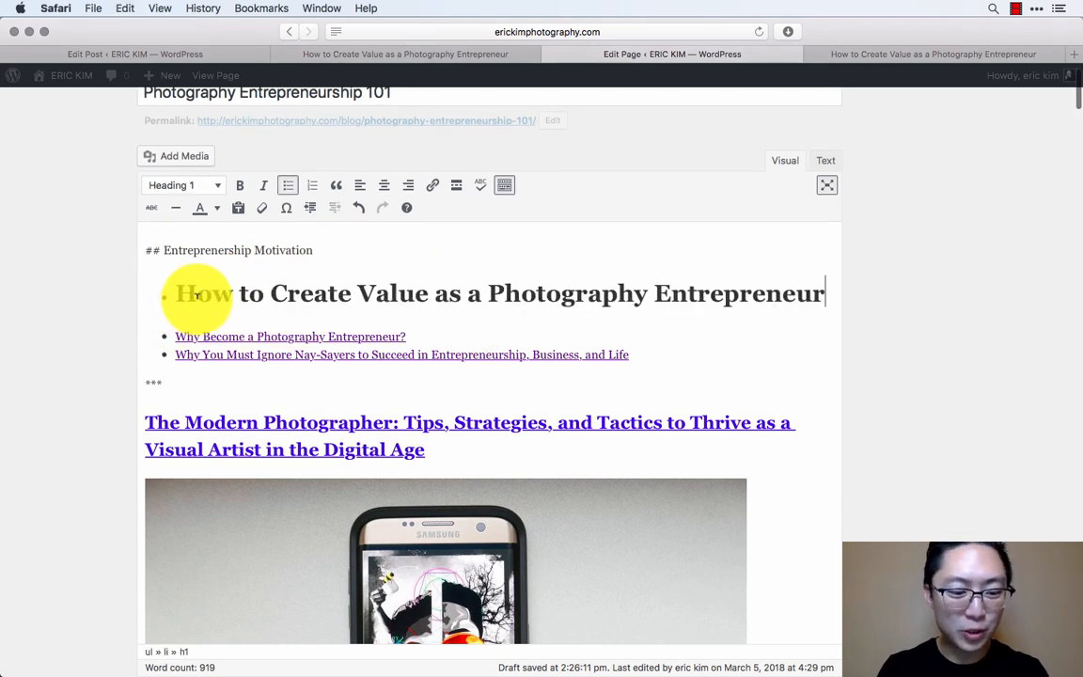
{"action": "key", "text": "super+z"}
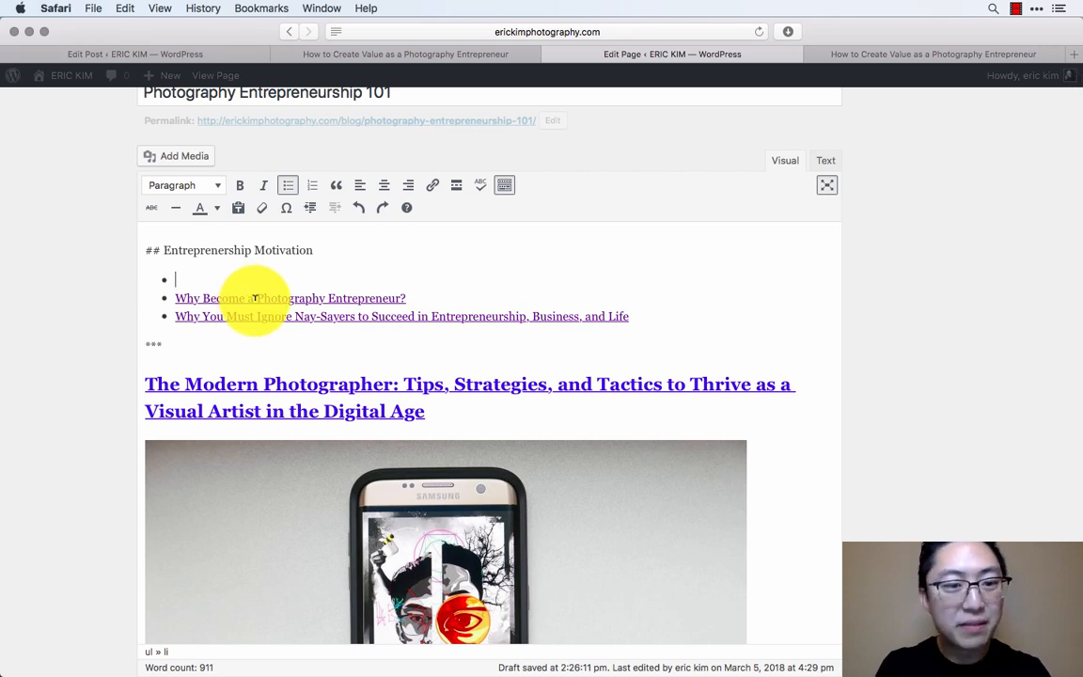
- Copy the web address of the published post "How to Create Value as a Photography Entrepreneur"
{"action": "left_click", "coordinate": [957, 54]}
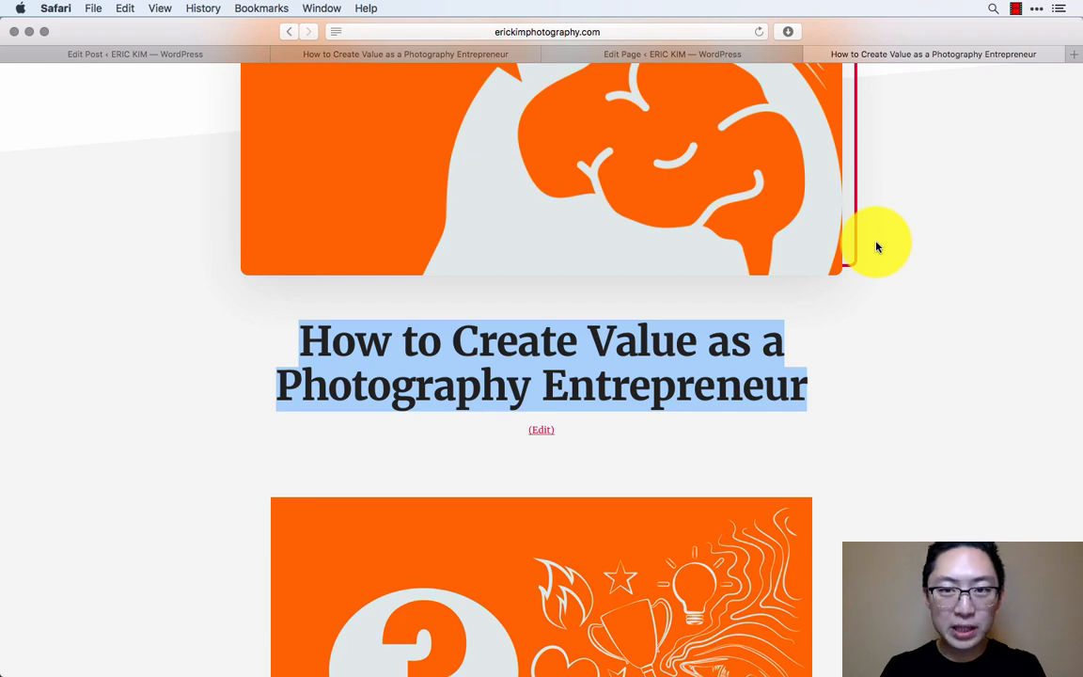
{"action": "left_click", "coordinate": [709, 41]}
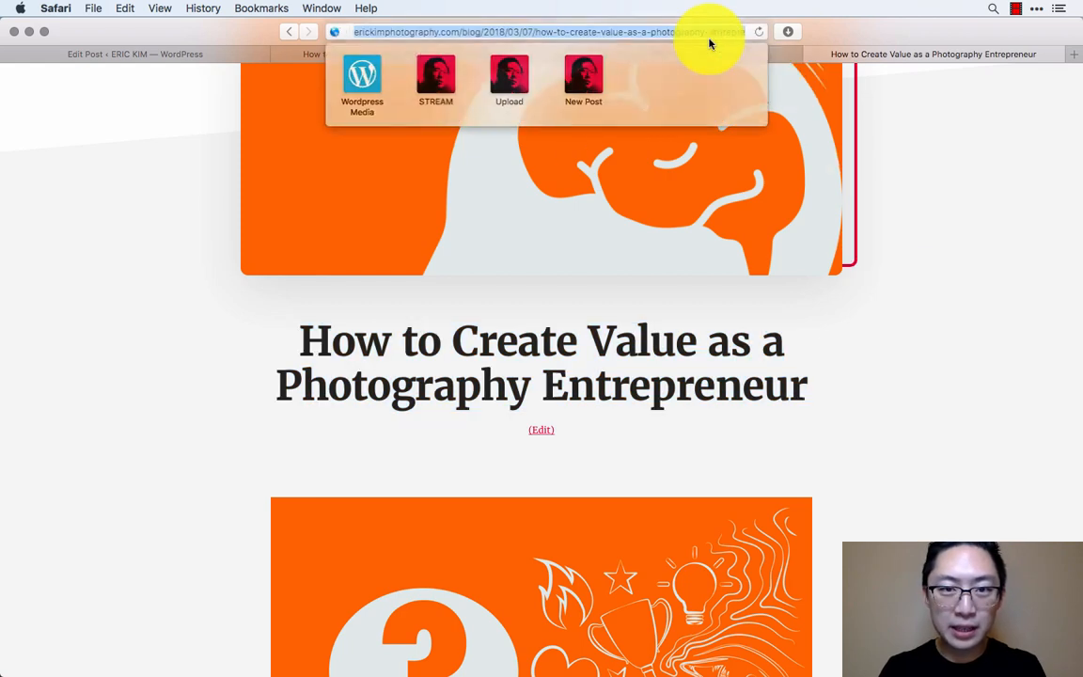
{"action": "left_click", "coordinate": [894, 259]}
{"action": "left_click", "coordinate": [648, 35]}
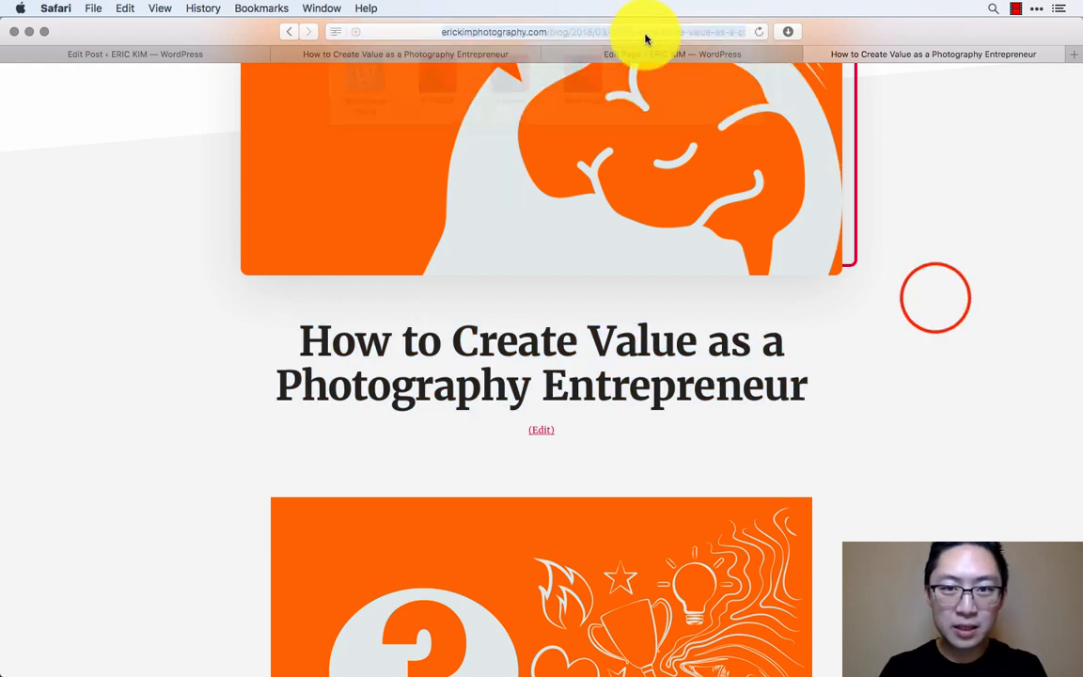
{"action": "left_click", "coordinate": [936, 296]}
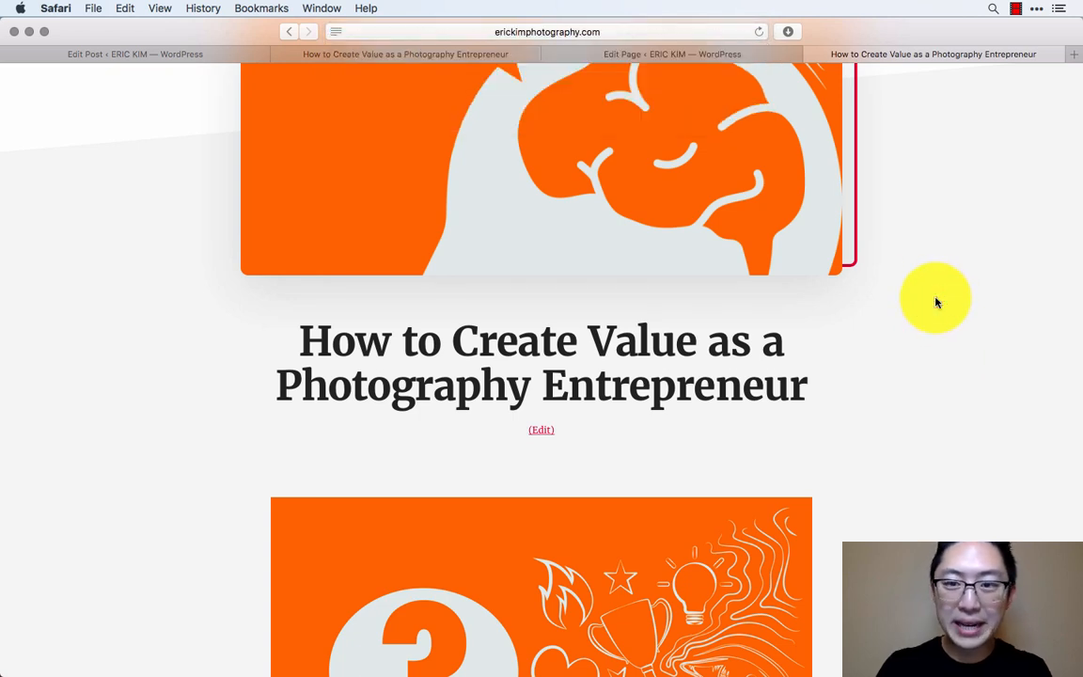
{"action": "key", "text": "super+l"}
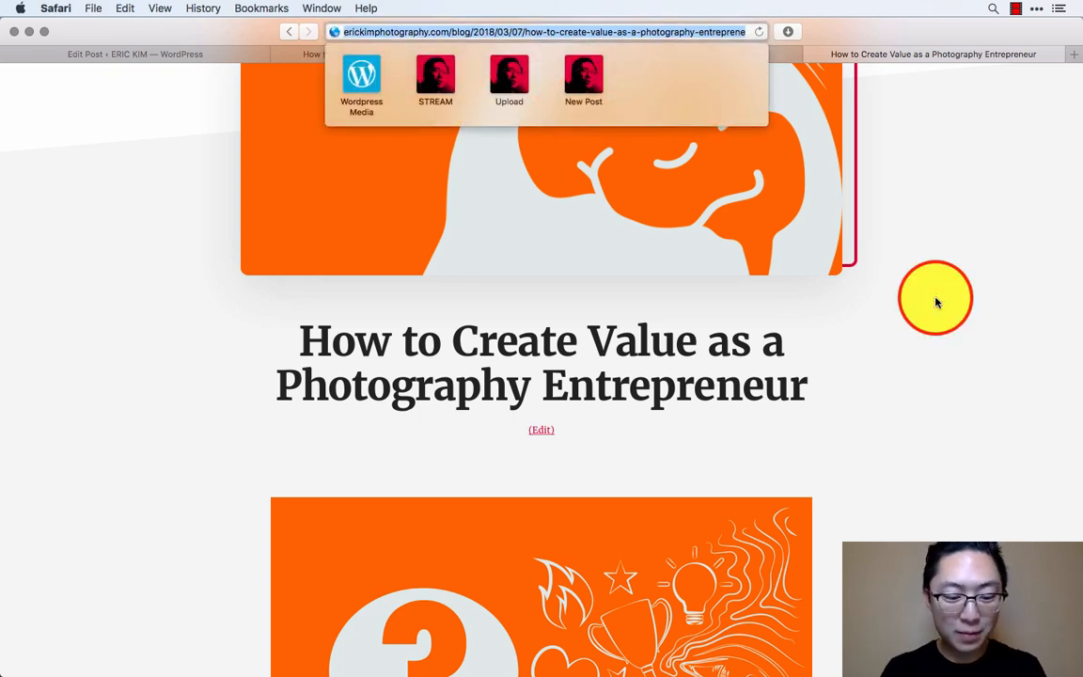
{"action": "key", "text": "super+c"}
{"action": "left_click", "coordinate": [935, 302]}
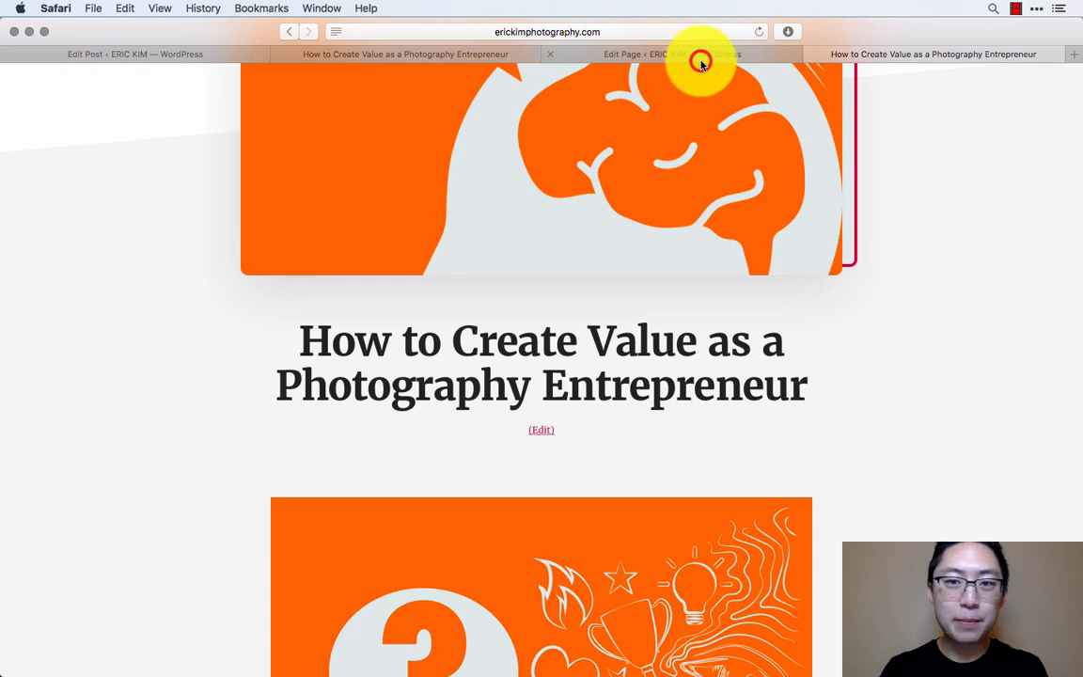
- In the page editor, link the "How to Create Value as a Photography Entrepreneur" bullet to the copied post address and update the page
{"action": "left_click", "coordinate": [702, 58]}
{"action": "left_click", "coordinate": [472, 277]}
{"action": "left_click_drag", "start_coordinate": [472, 277], "coordinate": [175, 280]}
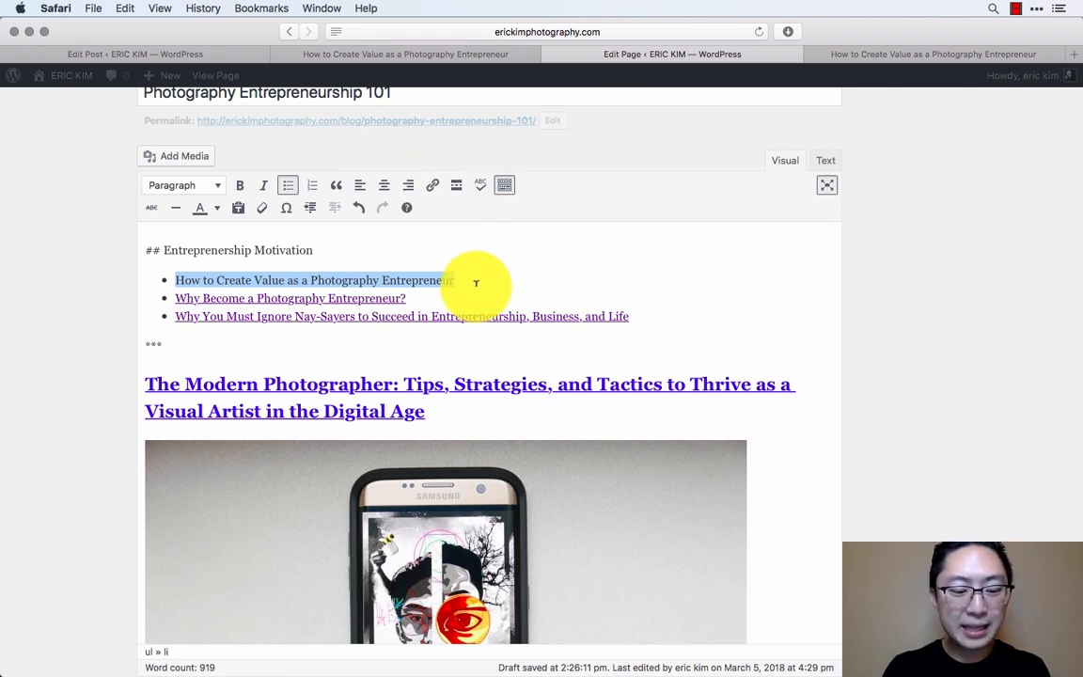
{"action": "key", "text": "super+k"}
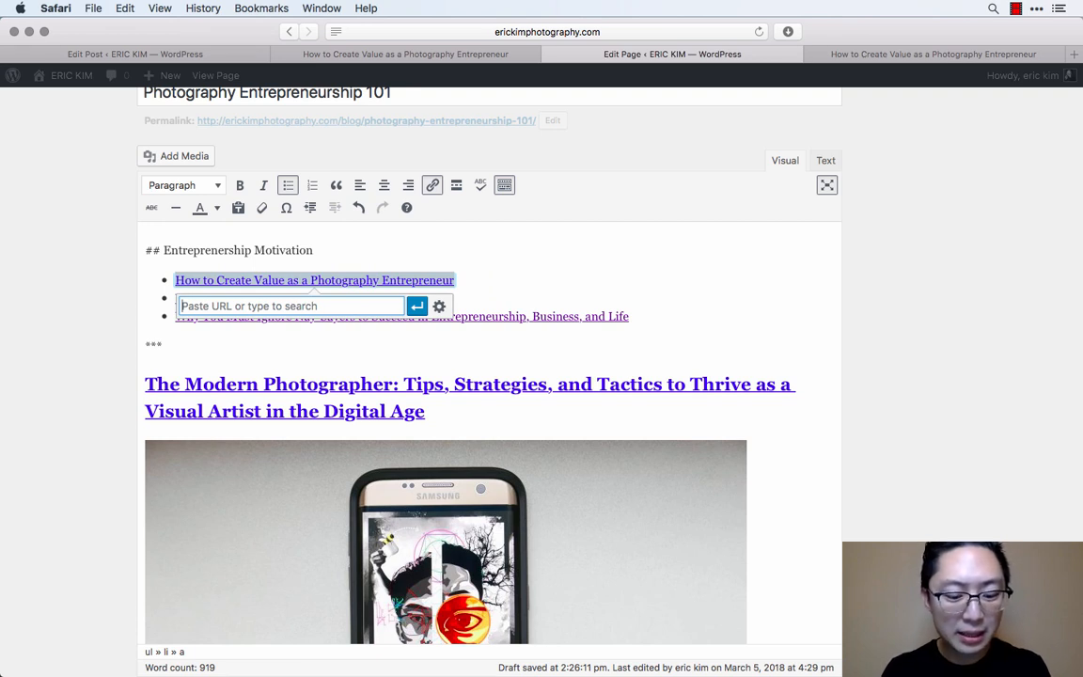
{"action": "key", "text": "super+v"}
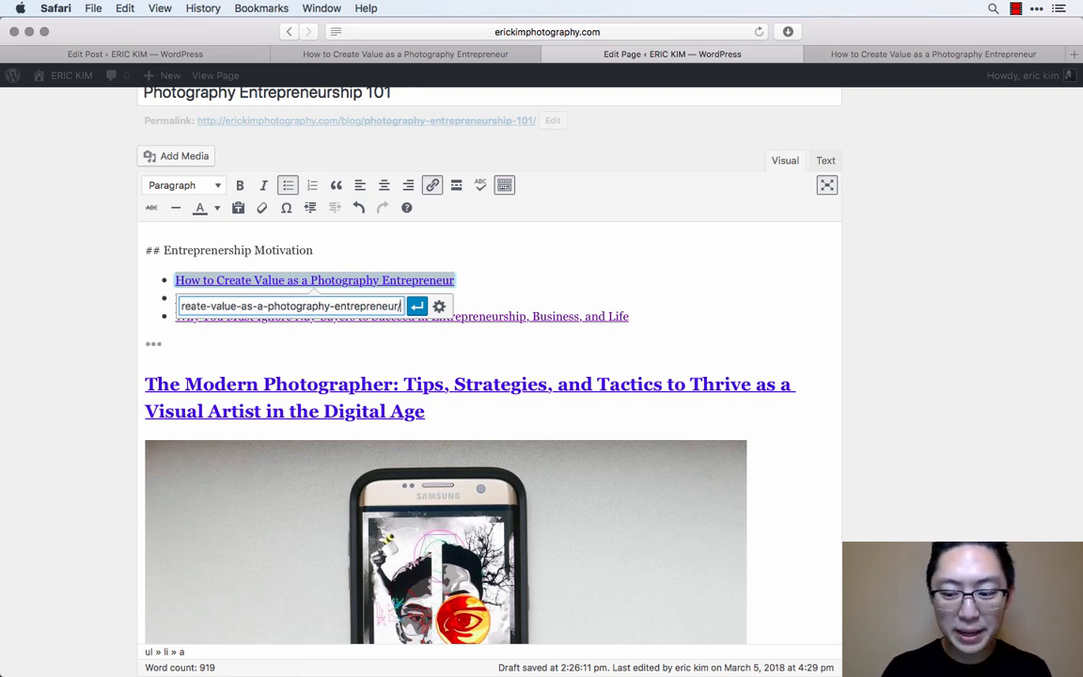
{"action": "key", "text": "Return"}
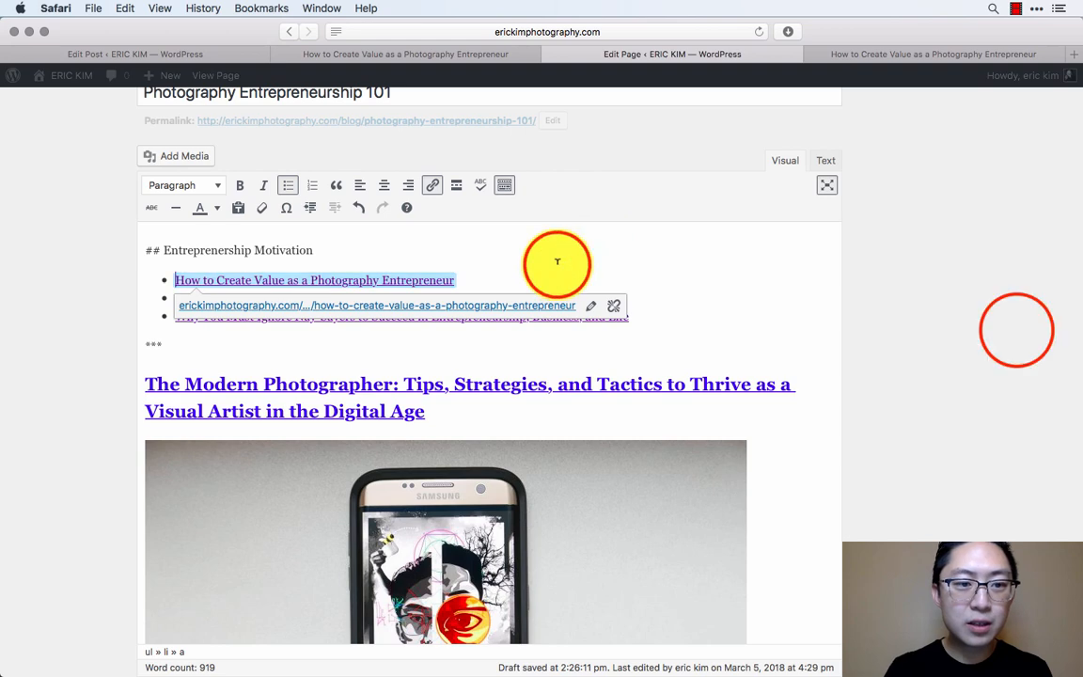
{"action": "left_click", "coordinate": [1022, 329]}
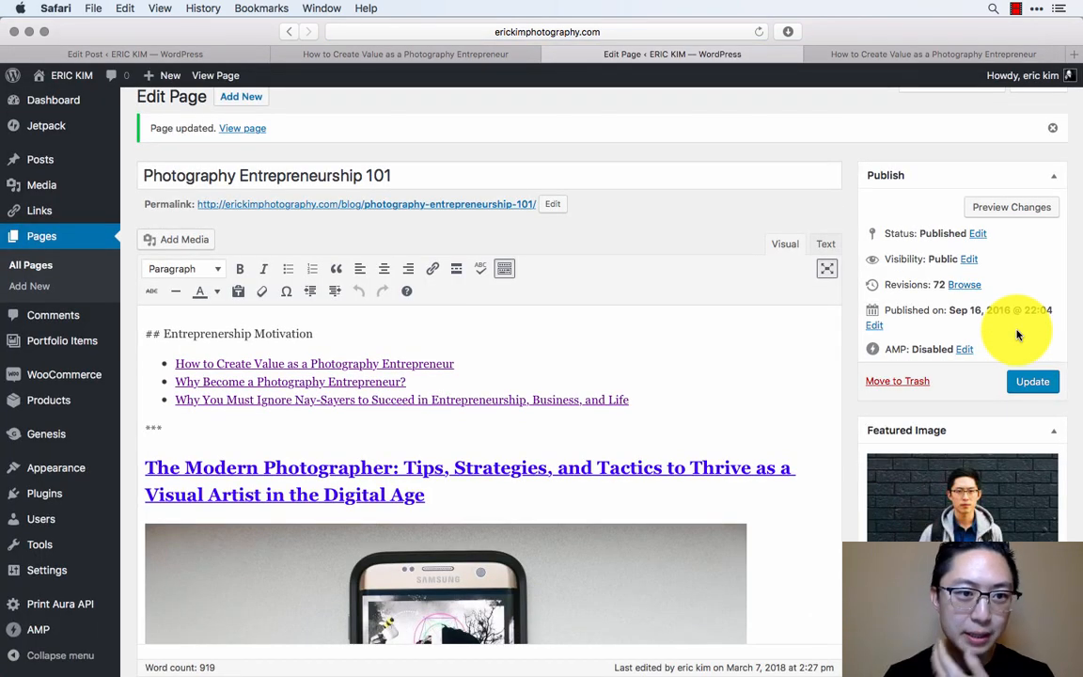
{"action": "scroll", "coordinate": [815, 443], "scroll_direction": "down", "scroll_amount": 5}
{"action": "scroll", "coordinate": [814, 443], "scroll_direction": "up", "scroll_amount": 6}
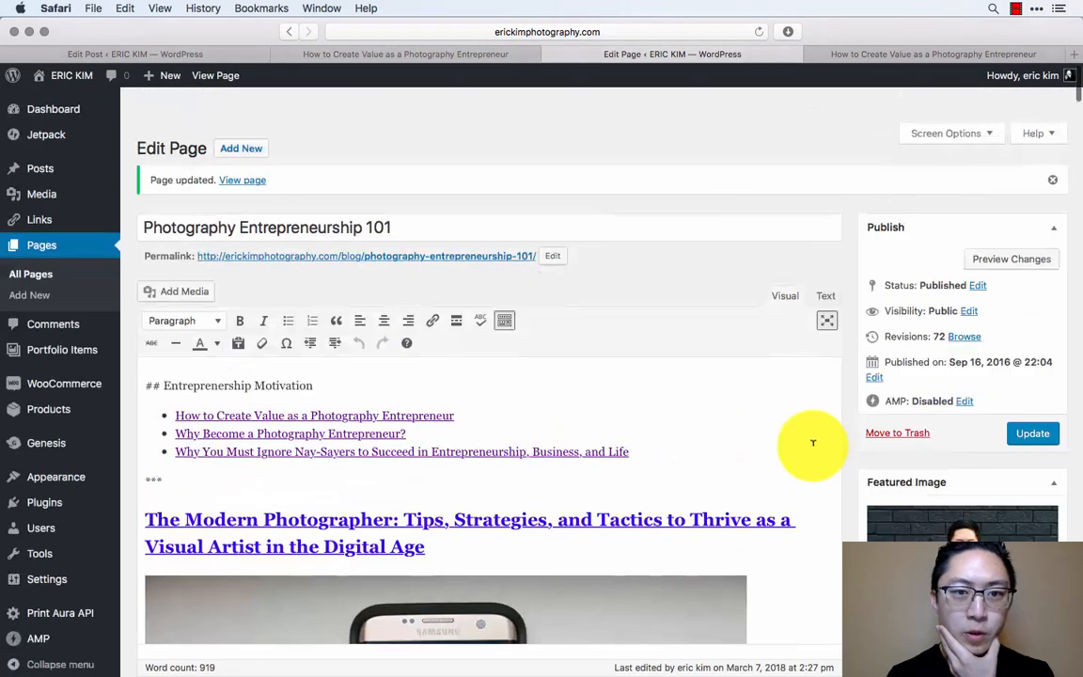
{"action": "left_click", "coordinate": [434, 54]}
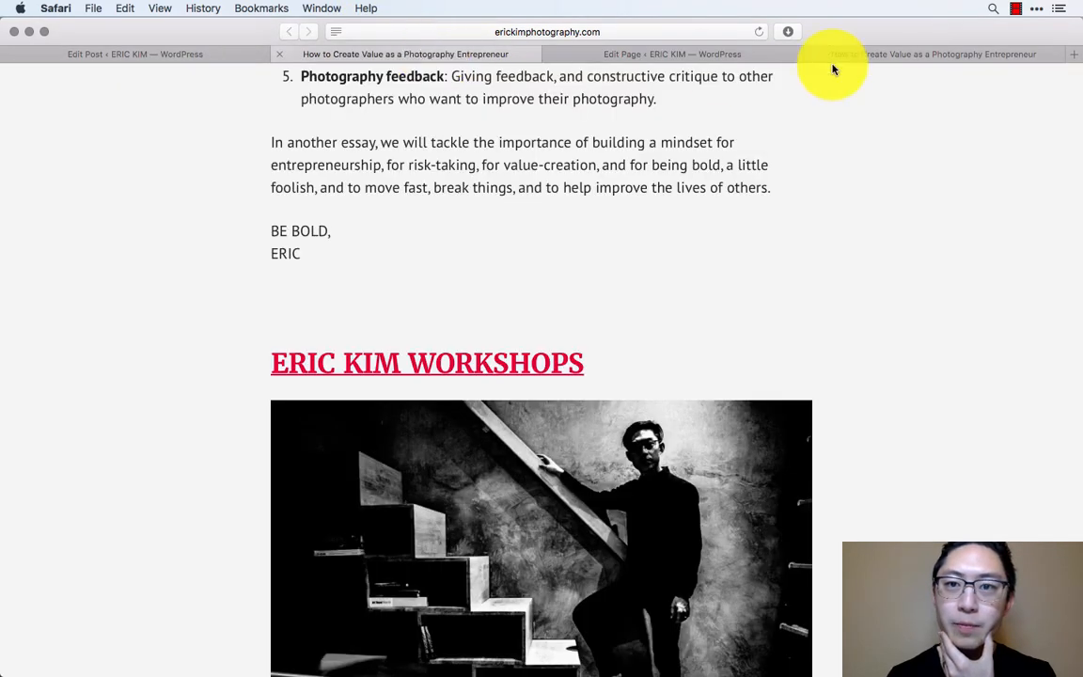
{"action": "left_click", "coordinate": [910, 58]}
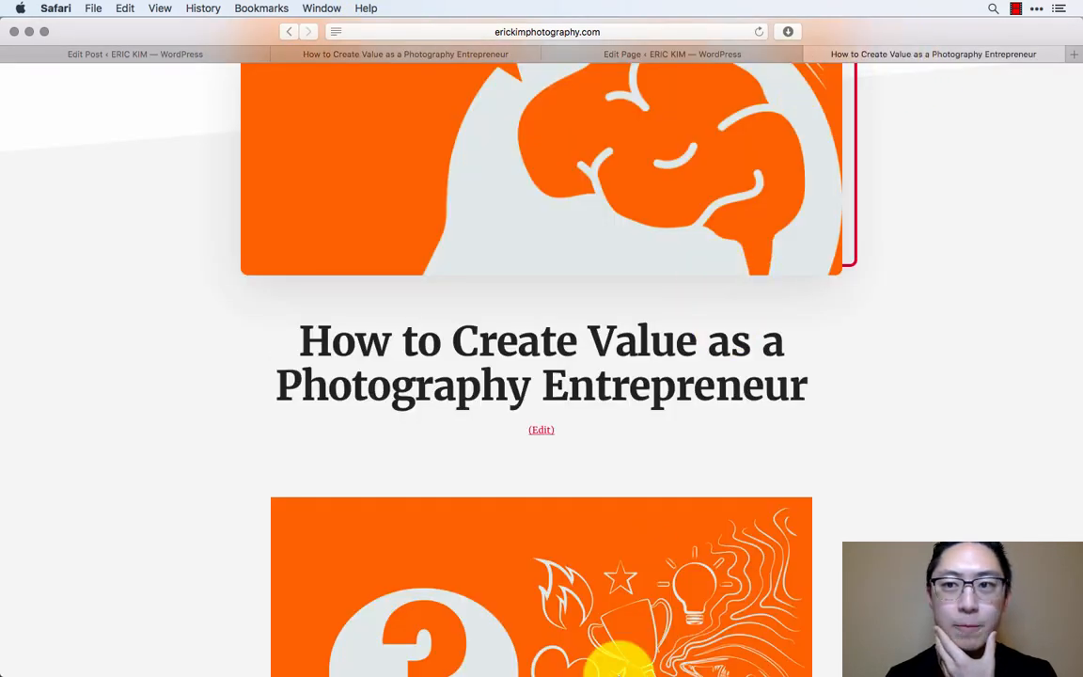
{"action": "mouse_move", "coordinate": [606, 644]}
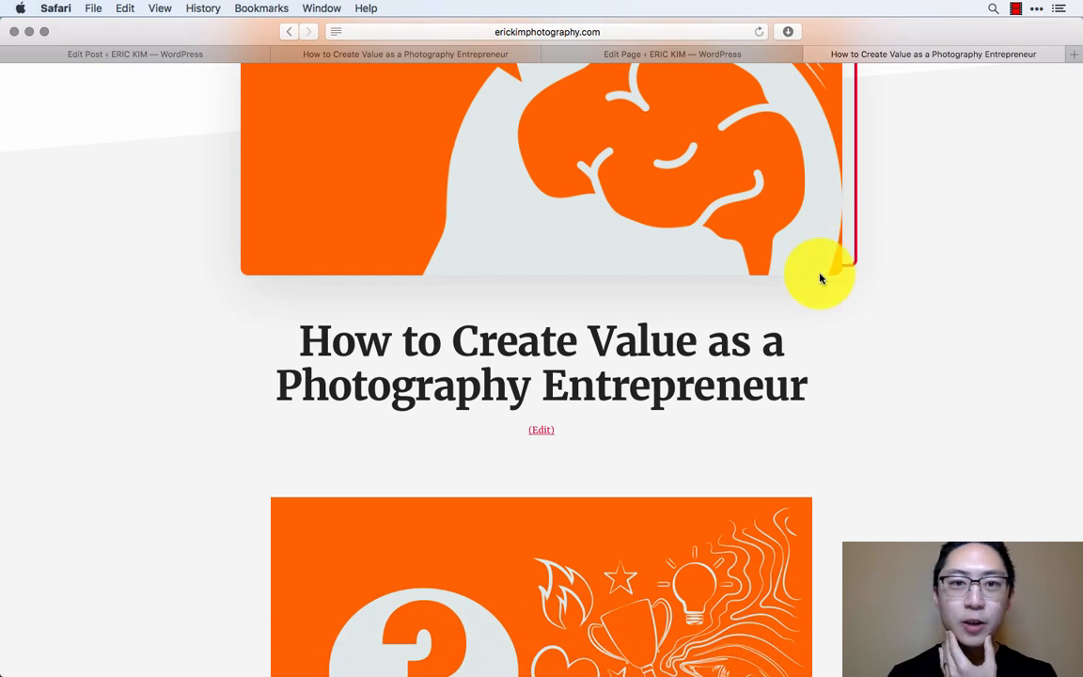
{"action": "scroll", "coordinate": [822, 273], "scroll_direction": "up", "scroll_amount": 4}
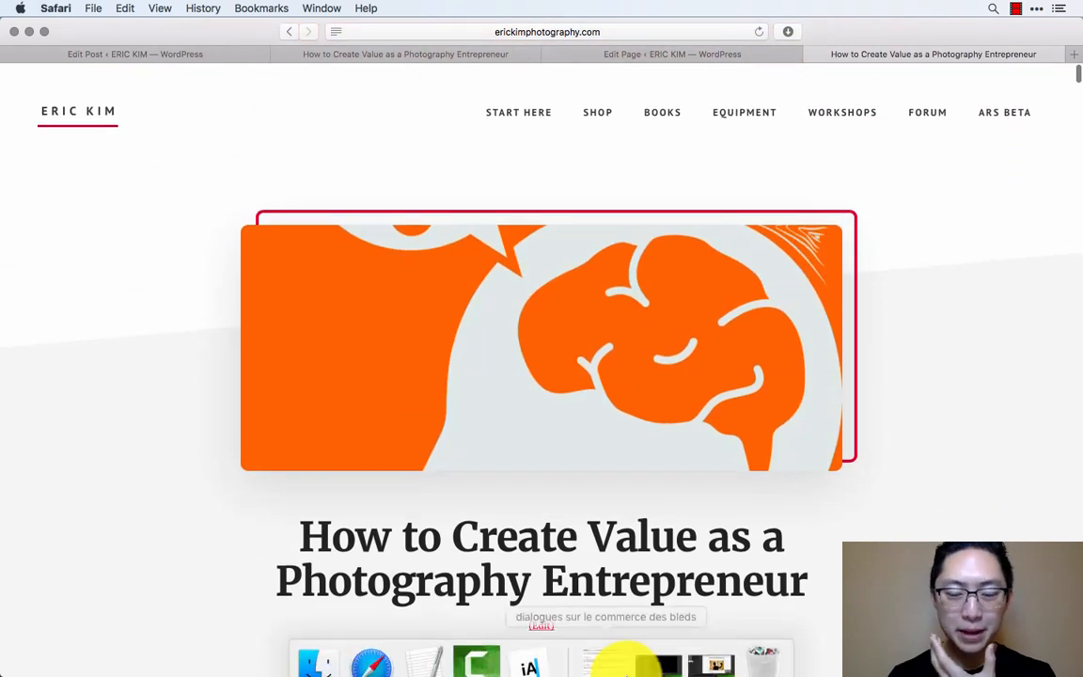
{"action": "left_click", "coordinate": [659, 661]}
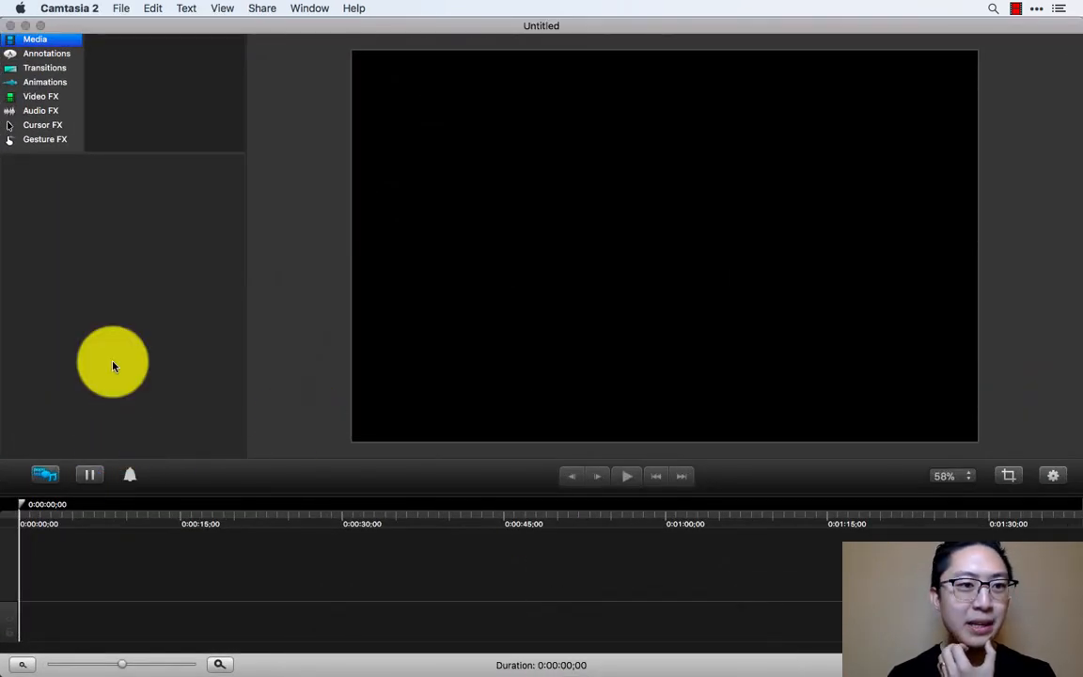
{"action": "left_click", "coordinate": [1017, 7]}
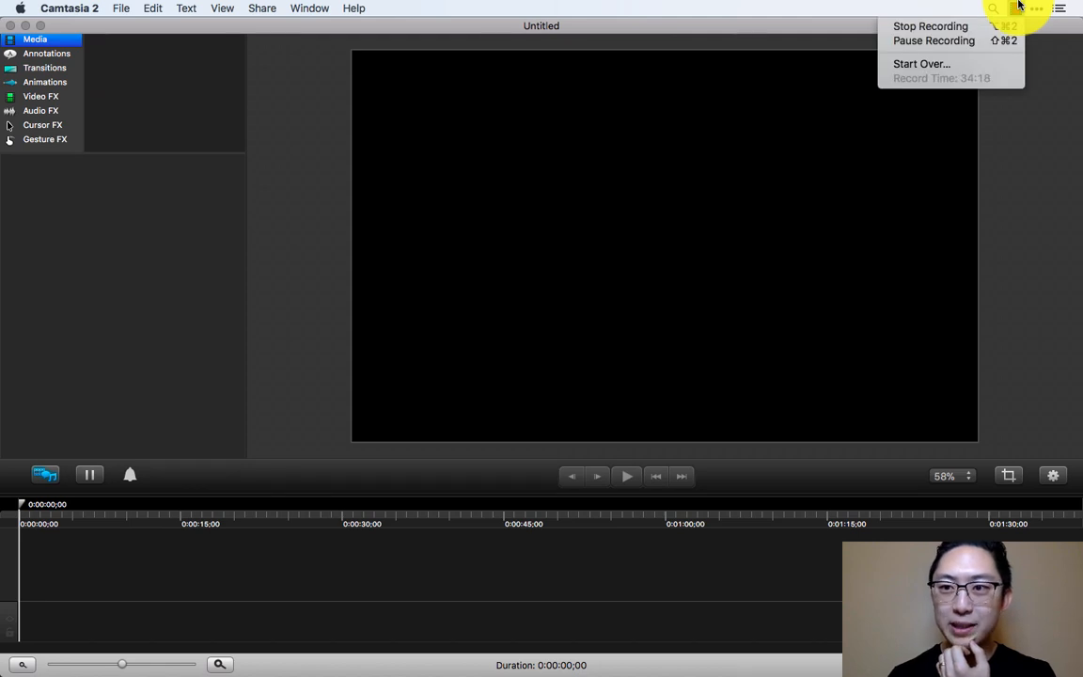
{"action": "left_click", "coordinate": [1019, 6]}
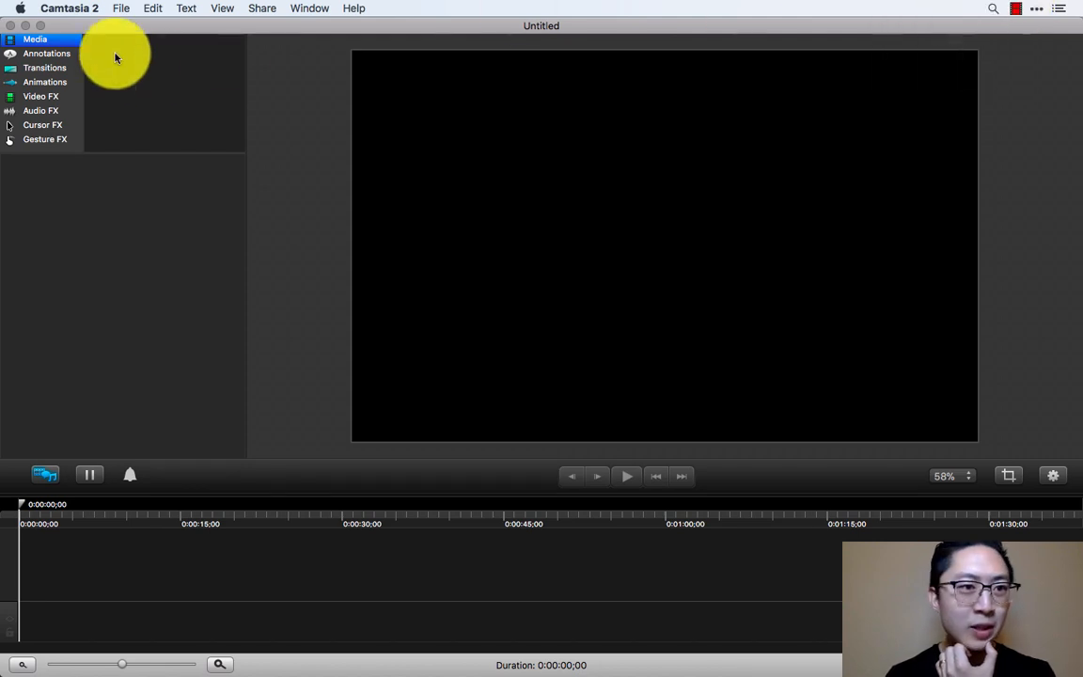
{"action": "left_click", "coordinate": [22, 28]}
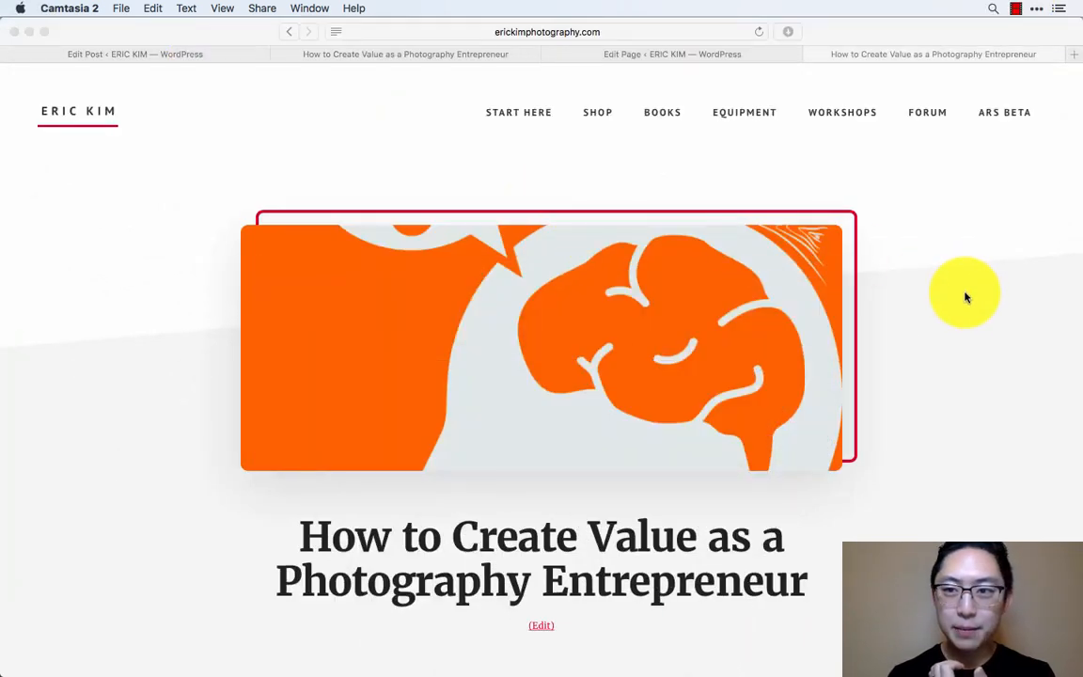
{"action": "scroll", "coordinate": [916, 426], "scroll_direction": "down", "scroll_amount": 5}
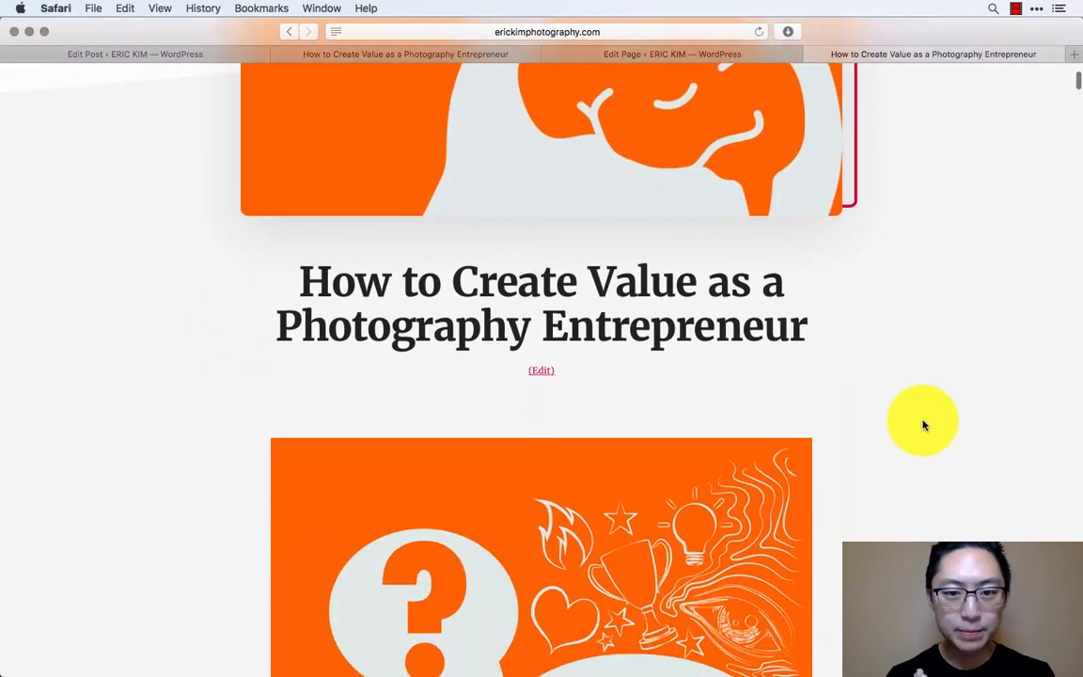
{"action": "triple_click", "coordinate": [699, 292]}
{"action": "left_click", "coordinate": [809, 368]}
{"action": "scroll", "coordinate": [821, 382], "scroll_direction": "down", "scroll_amount": 5}
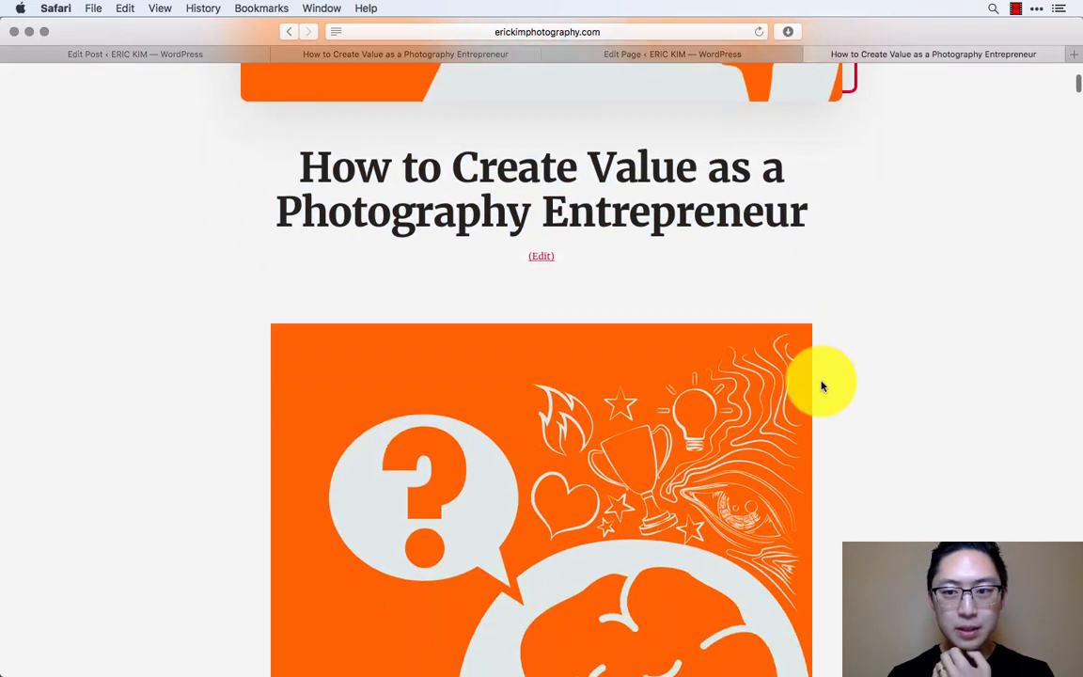
{"action": "scroll", "coordinate": [821, 384], "scroll_direction": "up", "scroll_amount": 10}
- Open the Eric Kim Photography Facebook page in a new browser tab
{"action": "key", "text": "super+t"}
{"action": "type", "text": "fa"}
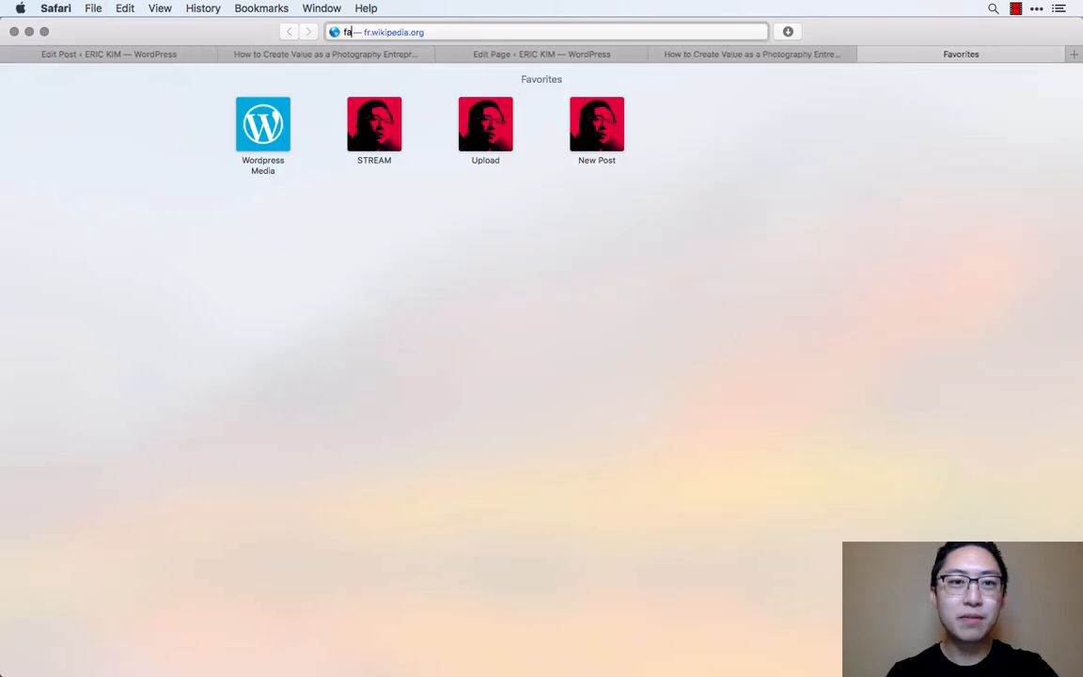
{"action": "type", "text": "cebook.com/erick"}
{"action": "key", "text": "Return"}
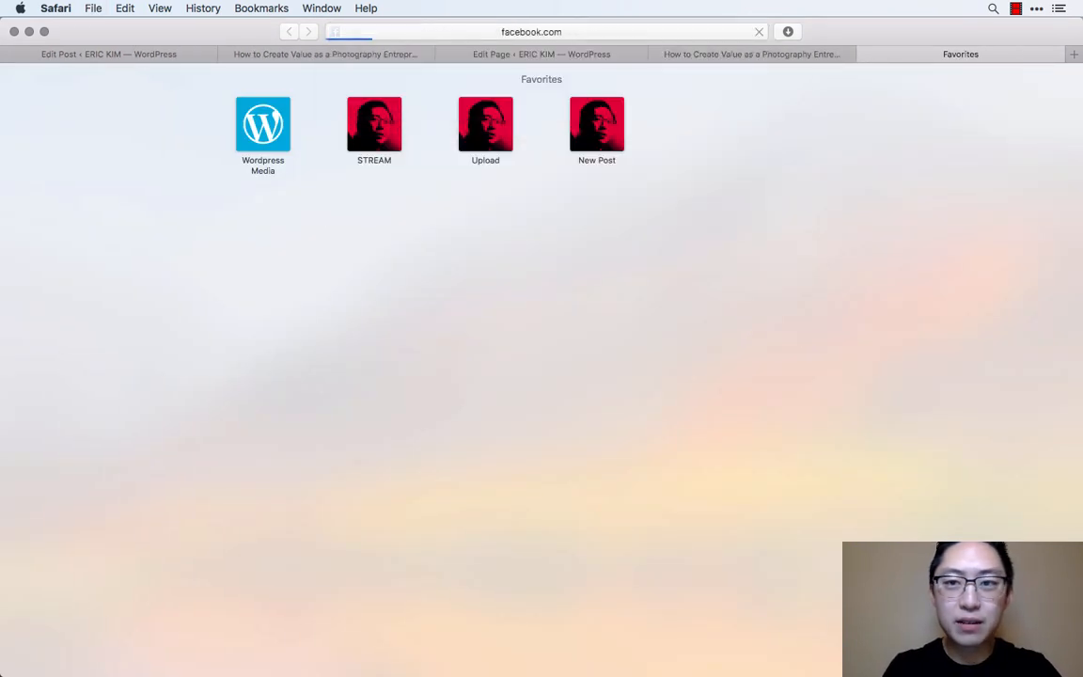
- Copy the published post's web address and return to the Facebook page
{"action": "left_click", "coordinate": [789, 53]}
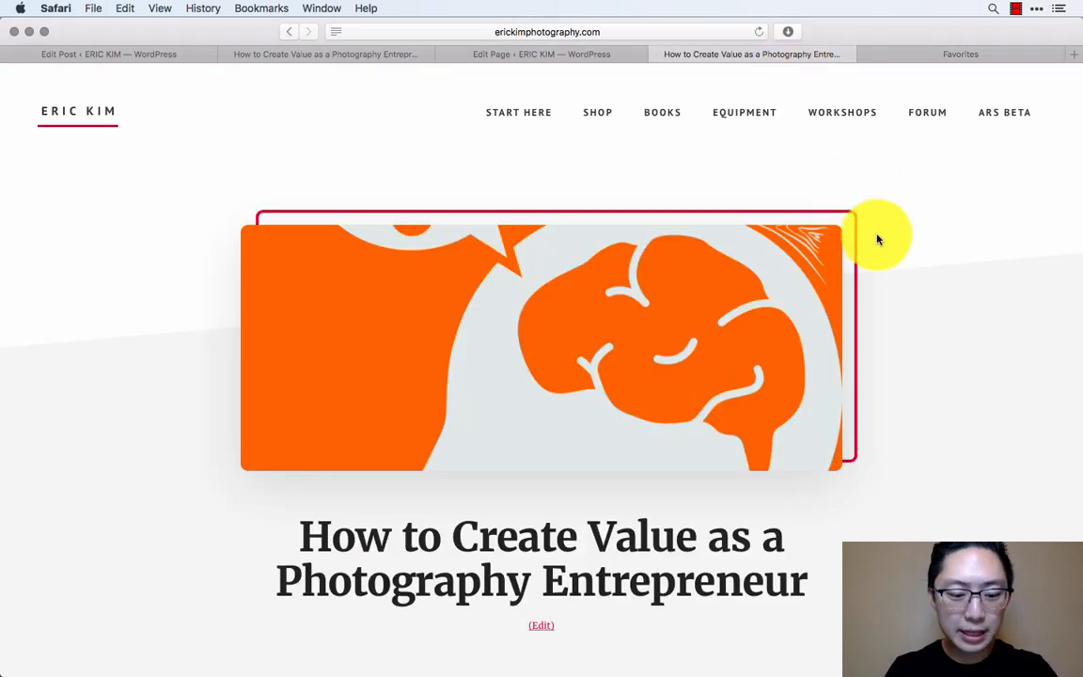
{"action": "key", "text": "super+l"}
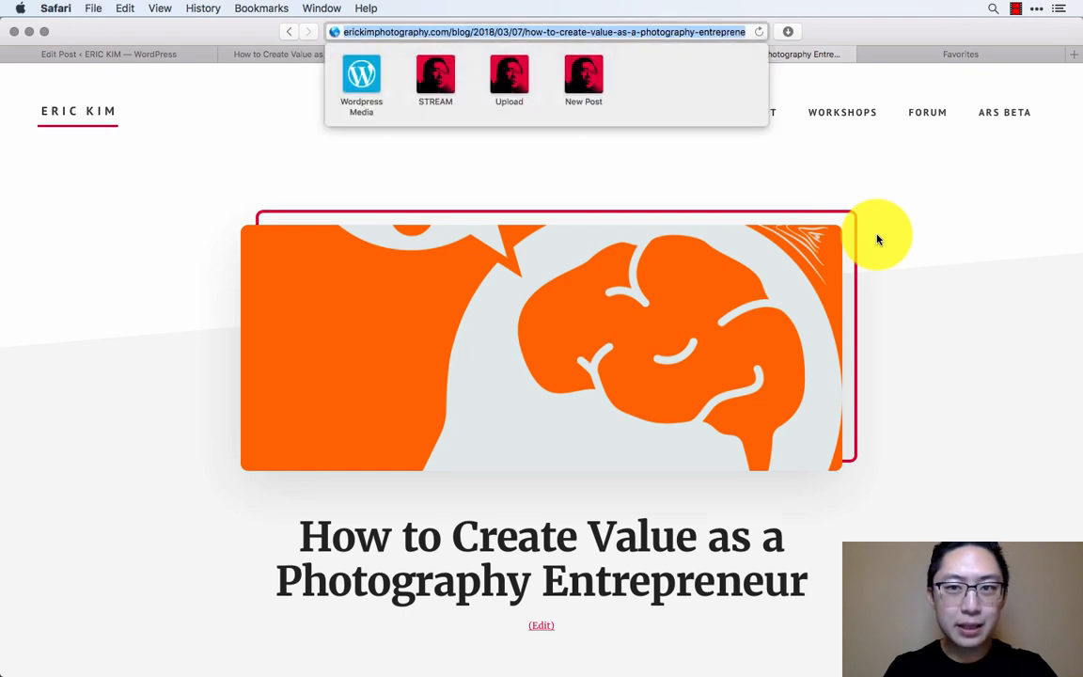
{"action": "left_click", "coordinate": [934, 52]}
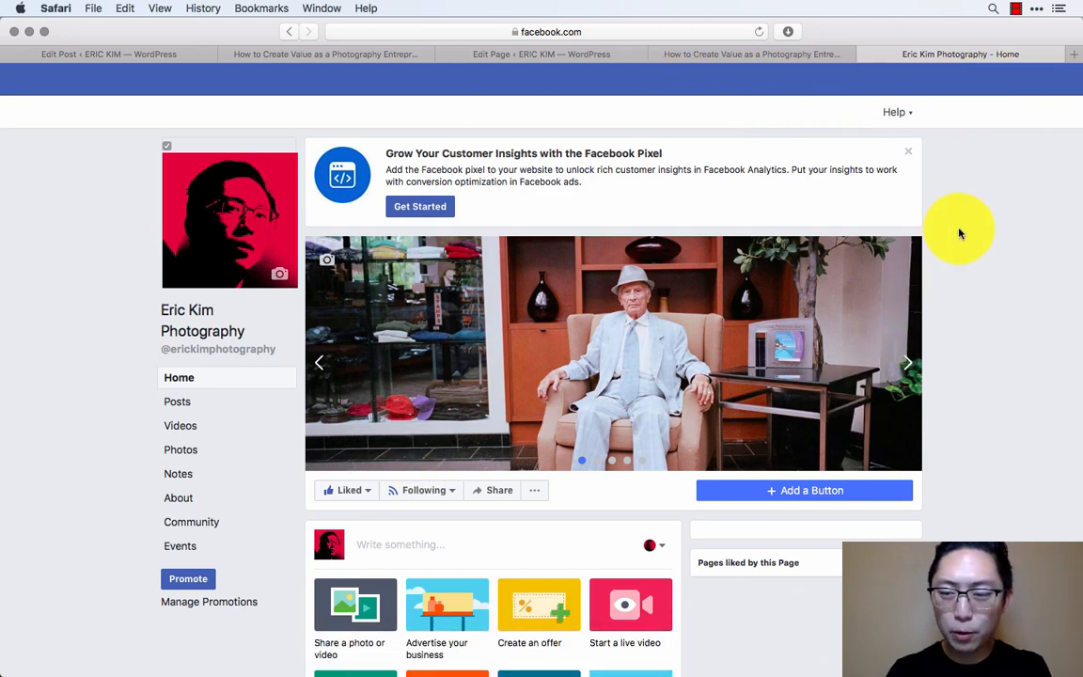
- Open the 1Blocker app to view its blocking rules and return to the Facebook page
{"action": "key", "text": "super+space"}
{"action": "type", "text": "1blo"}
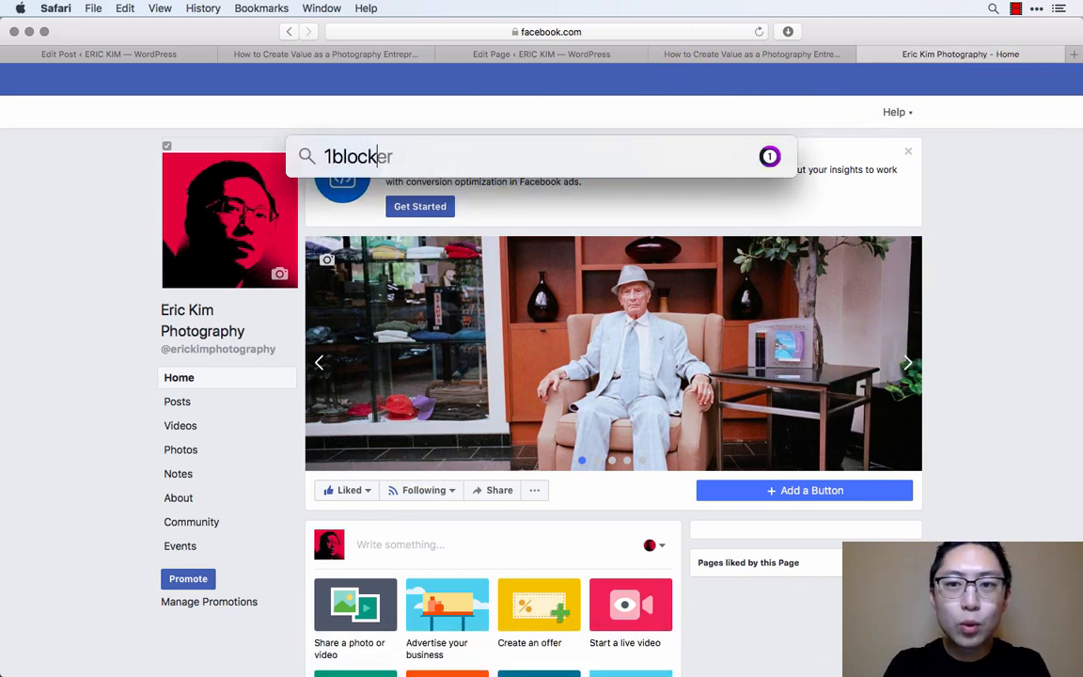
{"action": "type", "text": "ck"}
{"action": "key", "text": "Return"}
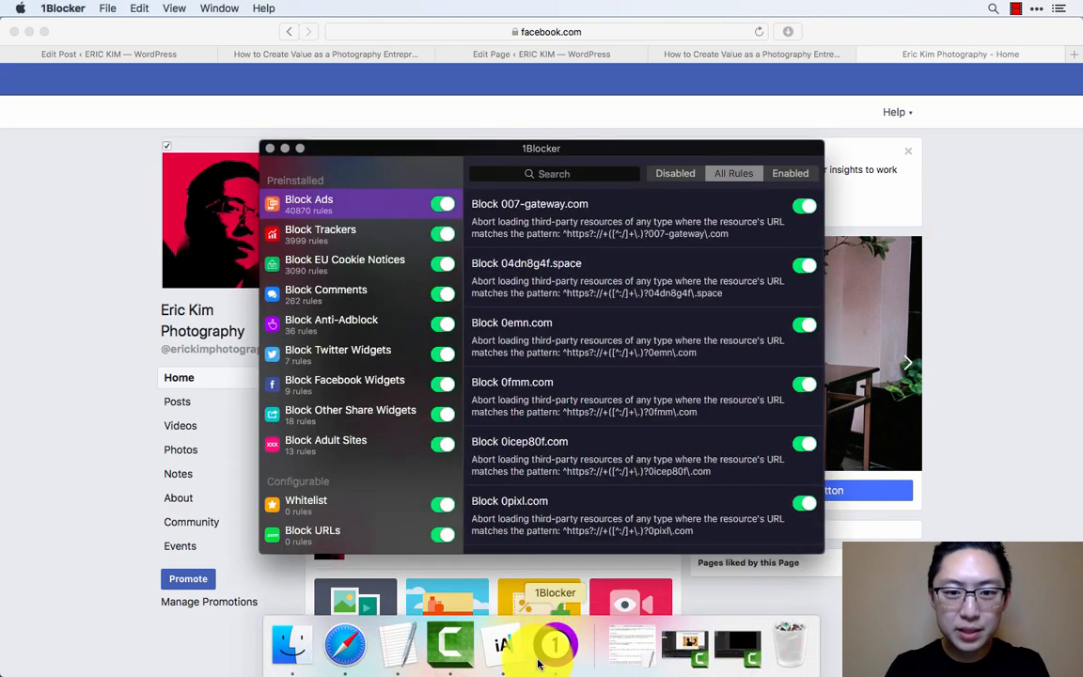
{"action": "left_click", "coordinate": [1002, 214]}
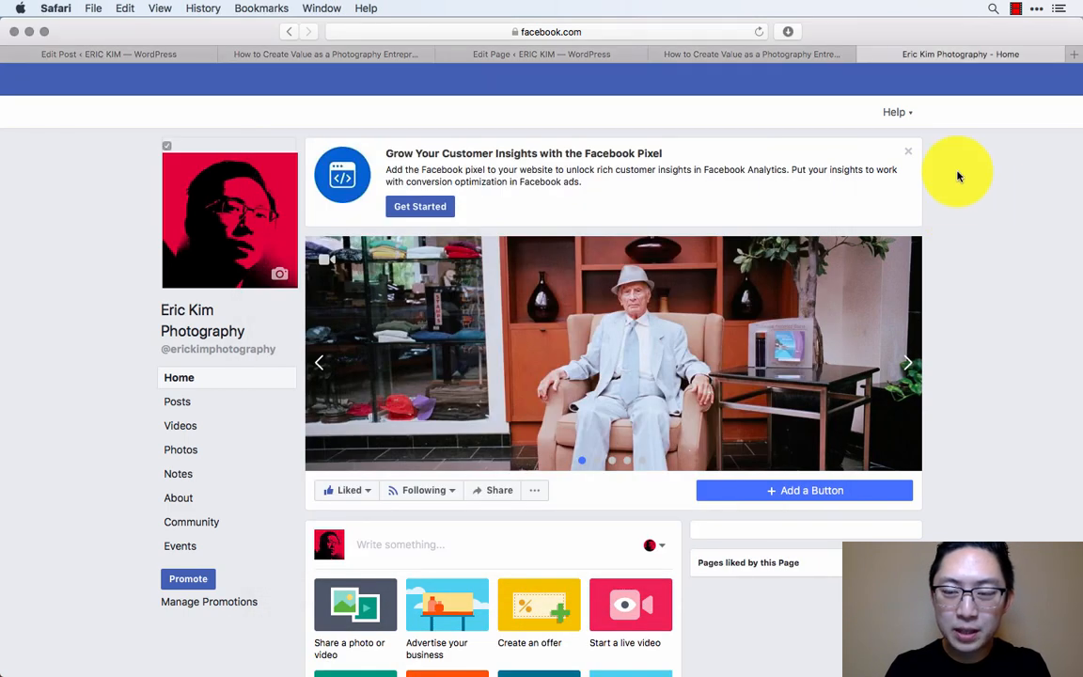
{"action": "right_click", "coordinate": [956, 110]}
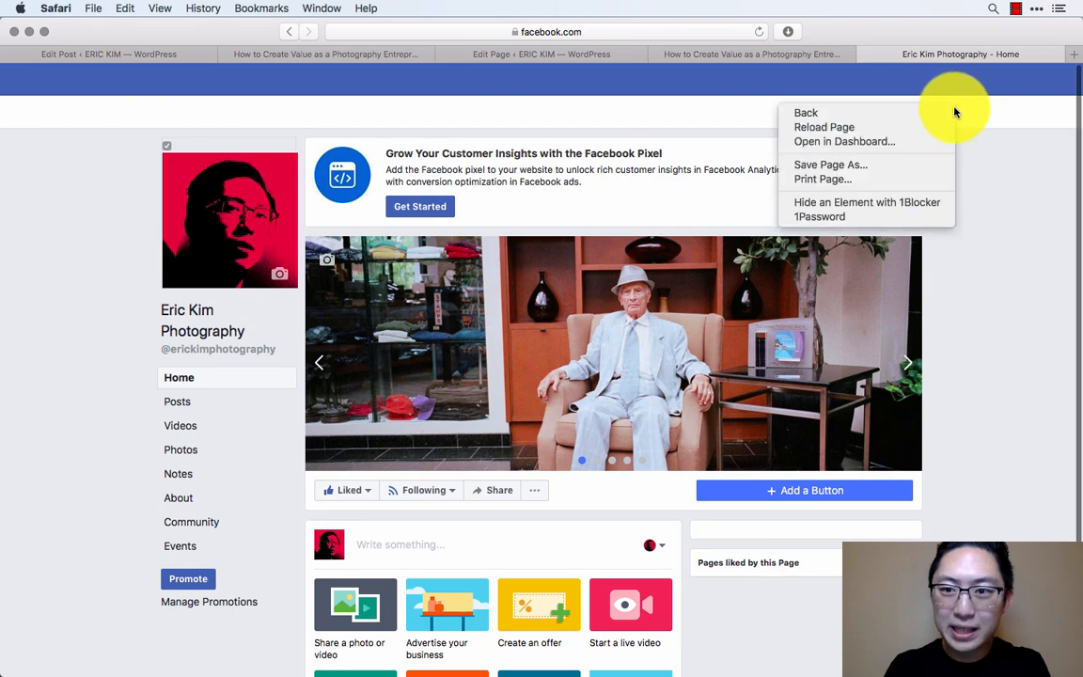
{"action": "left_click", "coordinate": [900, 199]}
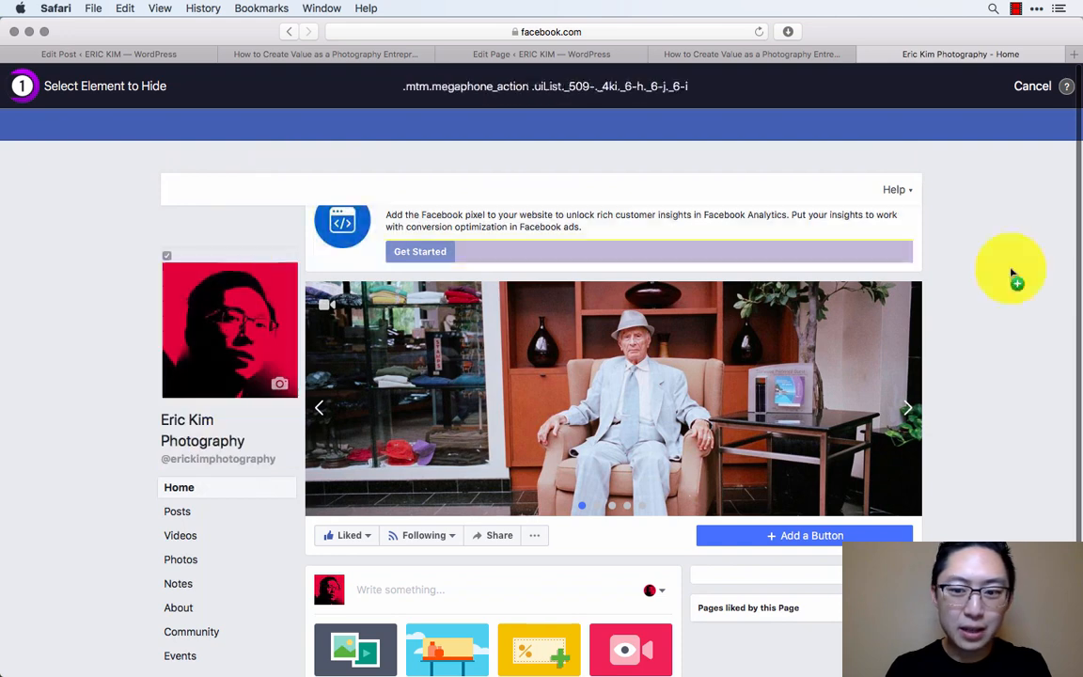
{"action": "left_click", "coordinate": [1031, 86]}
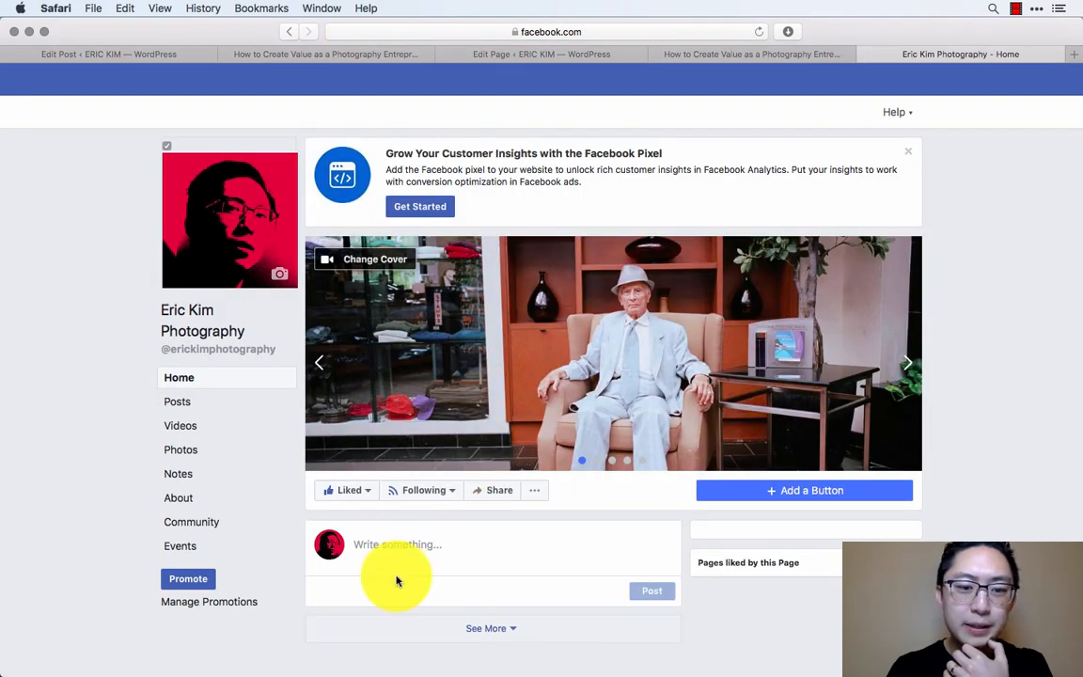
- Start a new post on the Facebook page with the text "How to Create Value as a Photography Entrepreneur"
{"action": "left_click", "coordinate": [425, 544]}
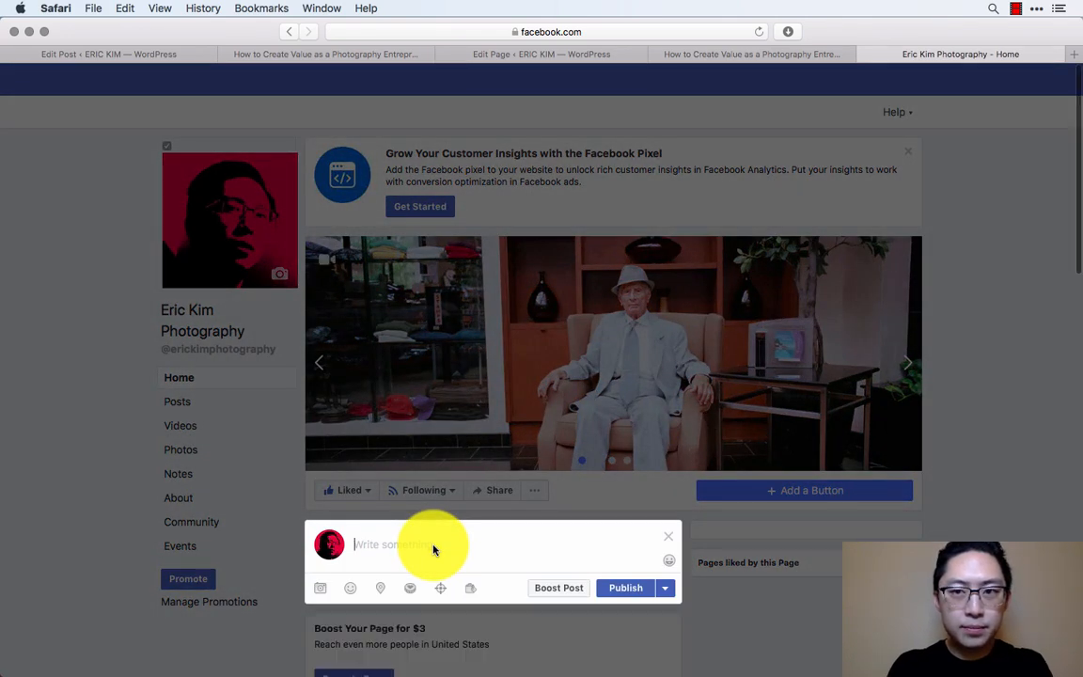
{"action": "left_click", "coordinate": [746, 56]}
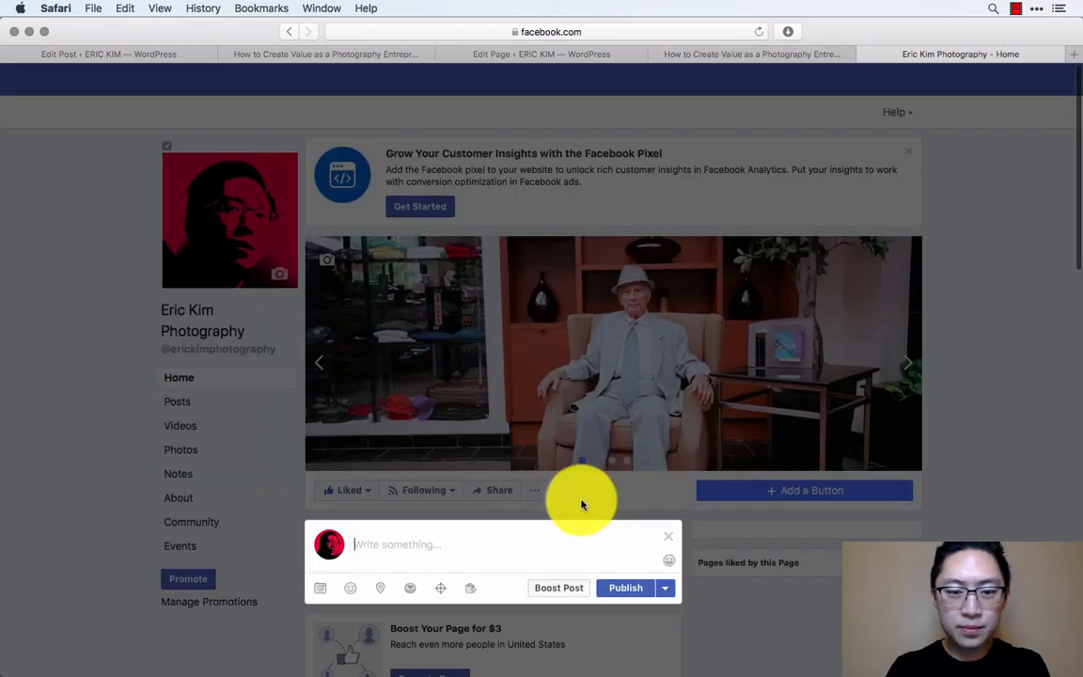
{"action": "key", "text": "ctrl+Tab"}
{"action": "left_click", "coordinate": [425, 536]}
{"action": "type", "text": "How to Create Value as a Phot"}
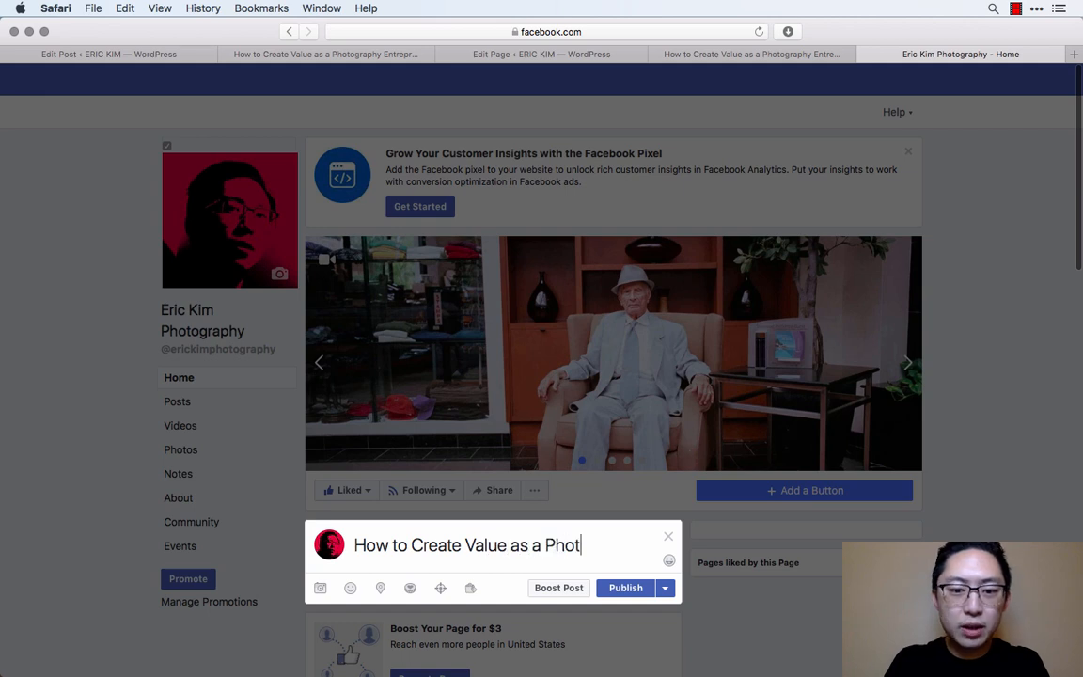
{"action": "type", "text": "ography En"}
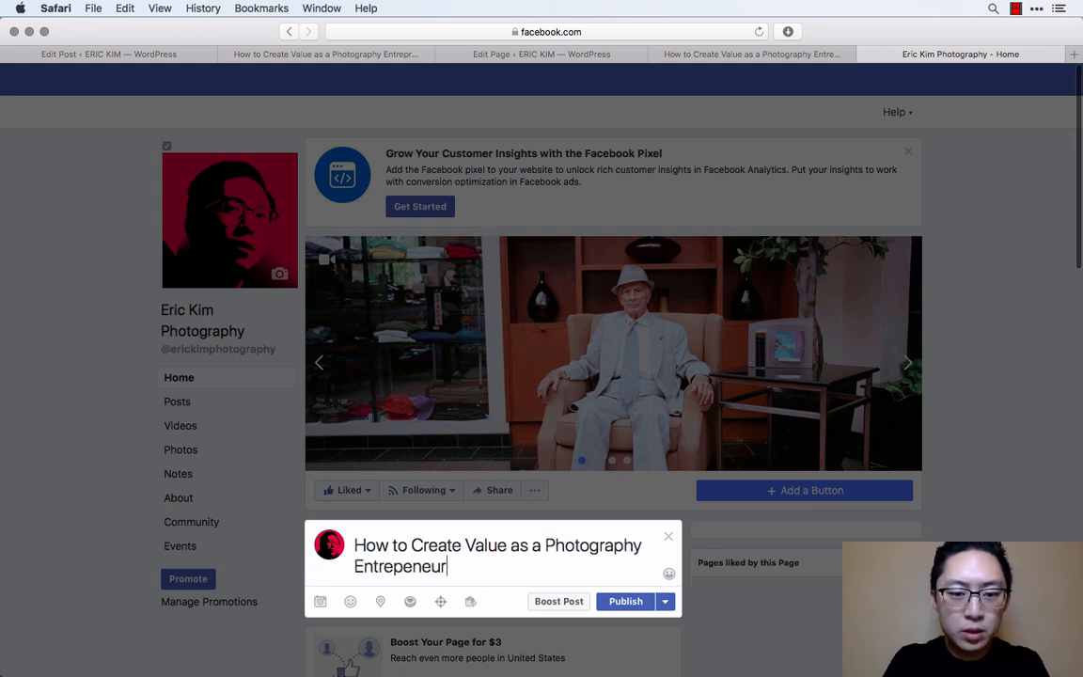
{"action": "type", "text": "trepreneur"}
- Attach the blog post's link preview from the copied address, remove the address text from the message, and publish the Facebook post
{"action": "key", "text": "super+v"}
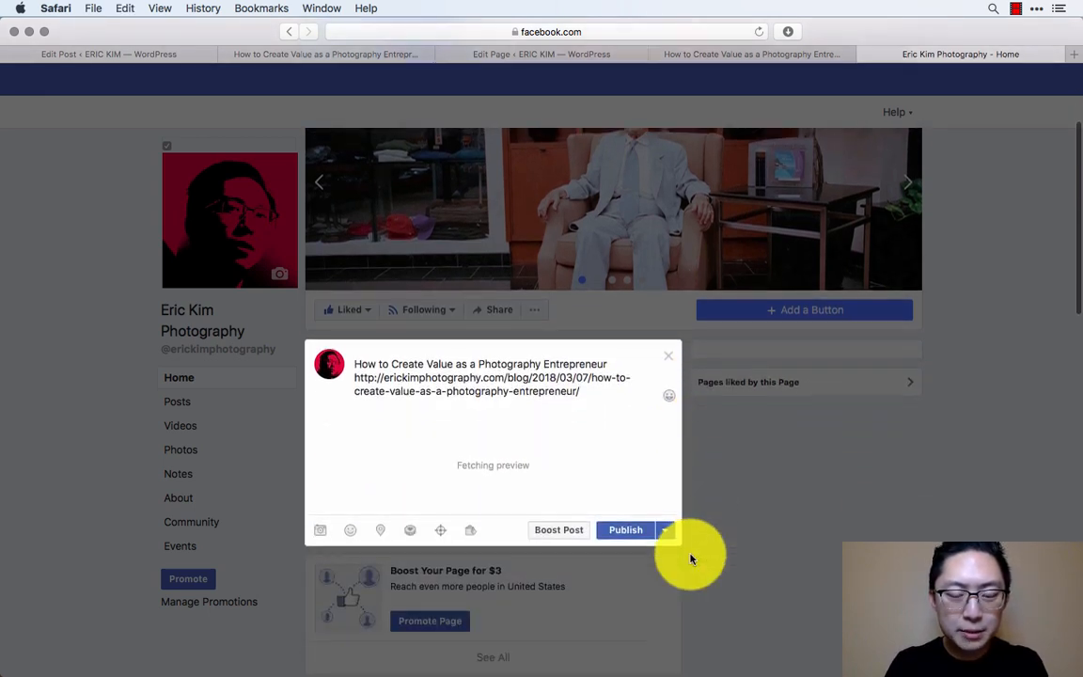
{"action": "left_click_drag", "start_coordinate": [604, 394], "coordinate": [355, 378]}
{"action": "key", "text": "BackSpace"}
{"action": "scroll", "coordinate": [436, 387], "scroll_direction": "down", "scroll_amount": 5}
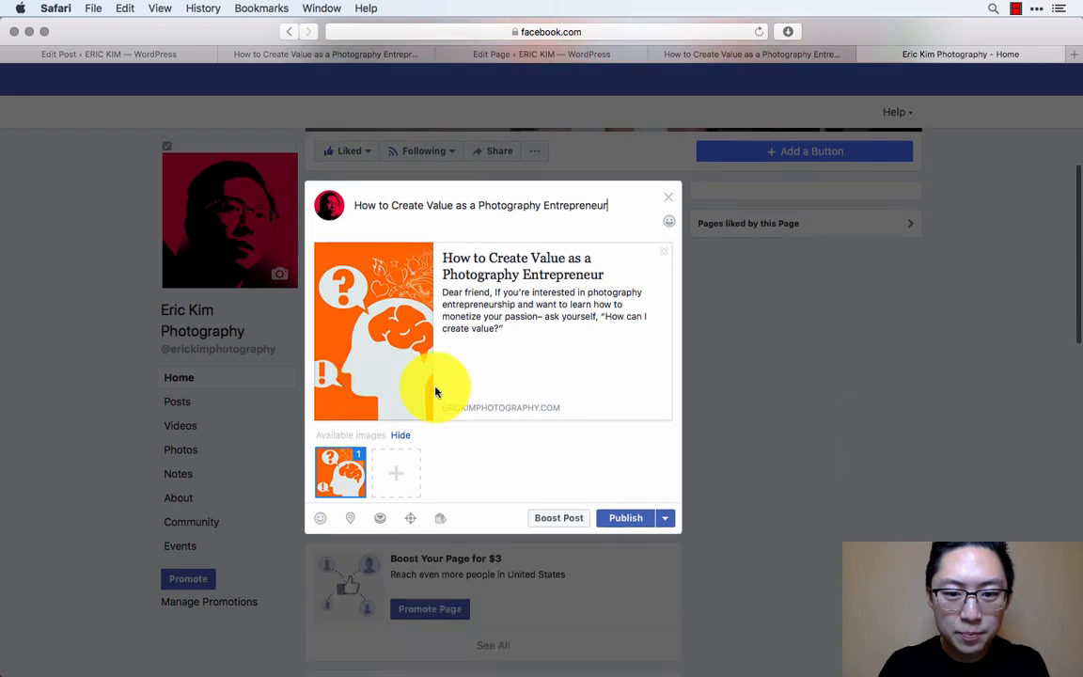
{"action": "left_click", "coordinate": [622, 518]}
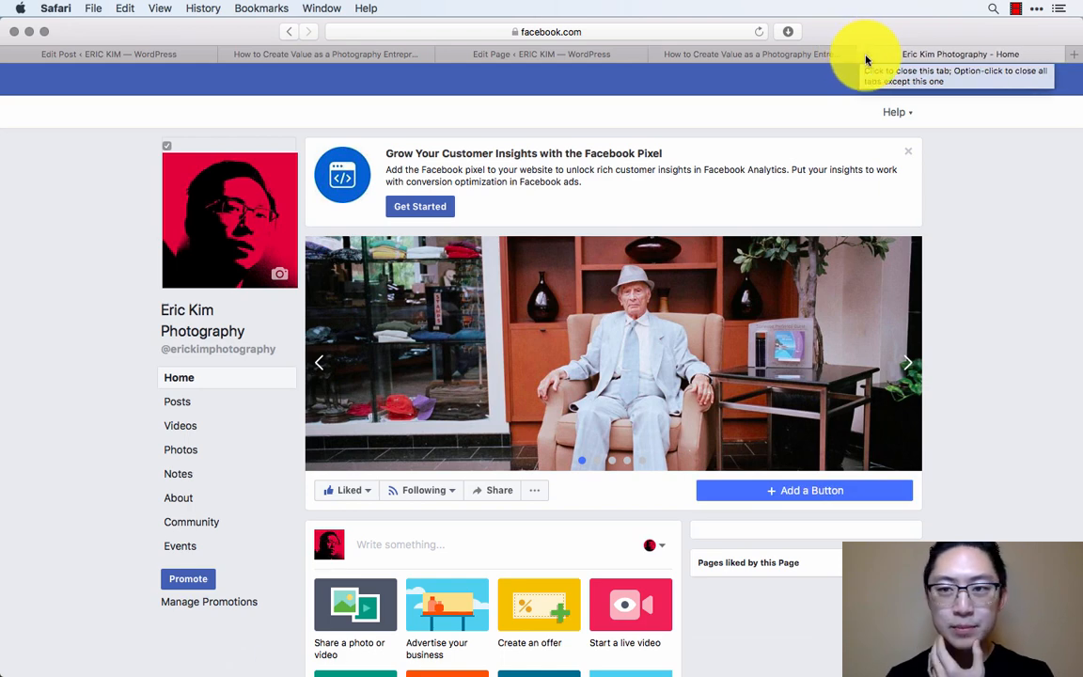
- Switch to the article draft in iA Writer and look back over its opening, up to the title heading
{"action": "left_click", "coordinate": [503, 645]}
{"action": "left_click", "coordinate": [614, 394]}
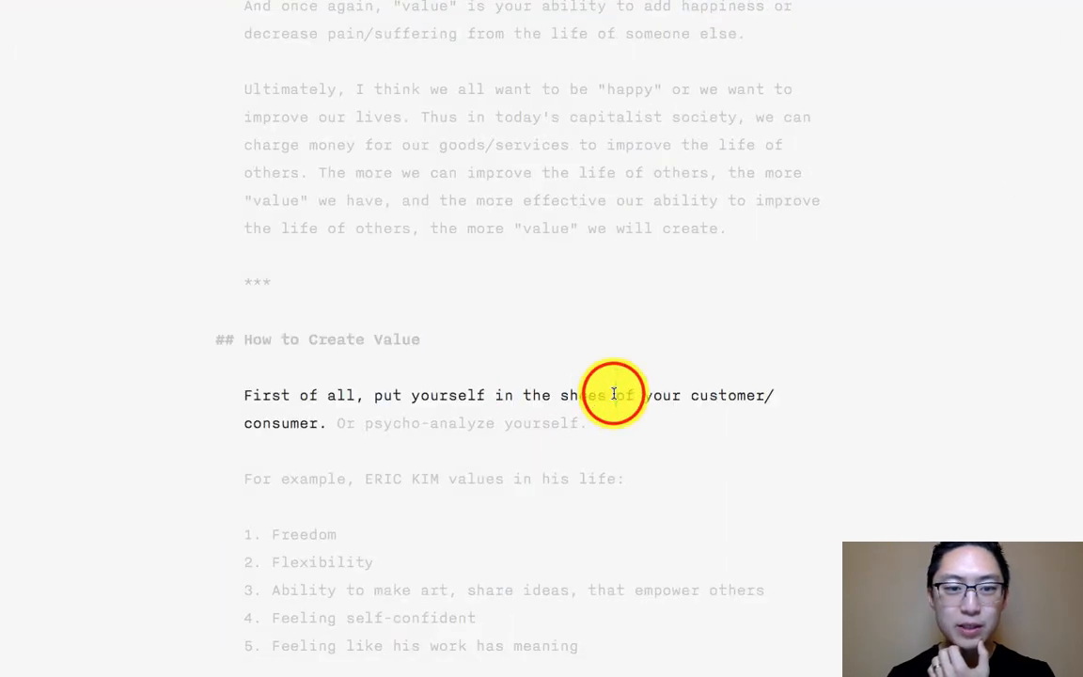
{"action": "scroll", "coordinate": [614, 394], "scroll_direction": "up", "scroll_amount": 15}
{"action": "left_click", "coordinate": [752, 365]}
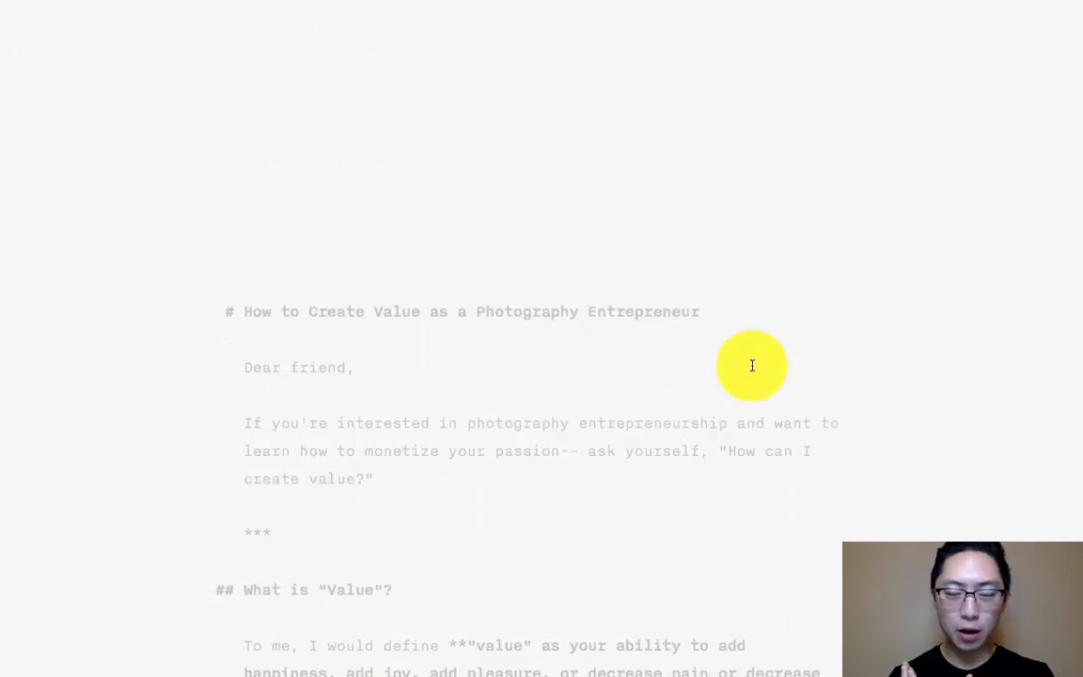
{"action": "scroll", "coordinate": [752, 365], "scroll_direction": "down", "scroll_amount": 10}
{"action": "scroll", "coordinate": [749, 357], "scroll_direction": "up", "scroll_amount": 10}
{"action": "left_click", "coordinate": [730, 349]}
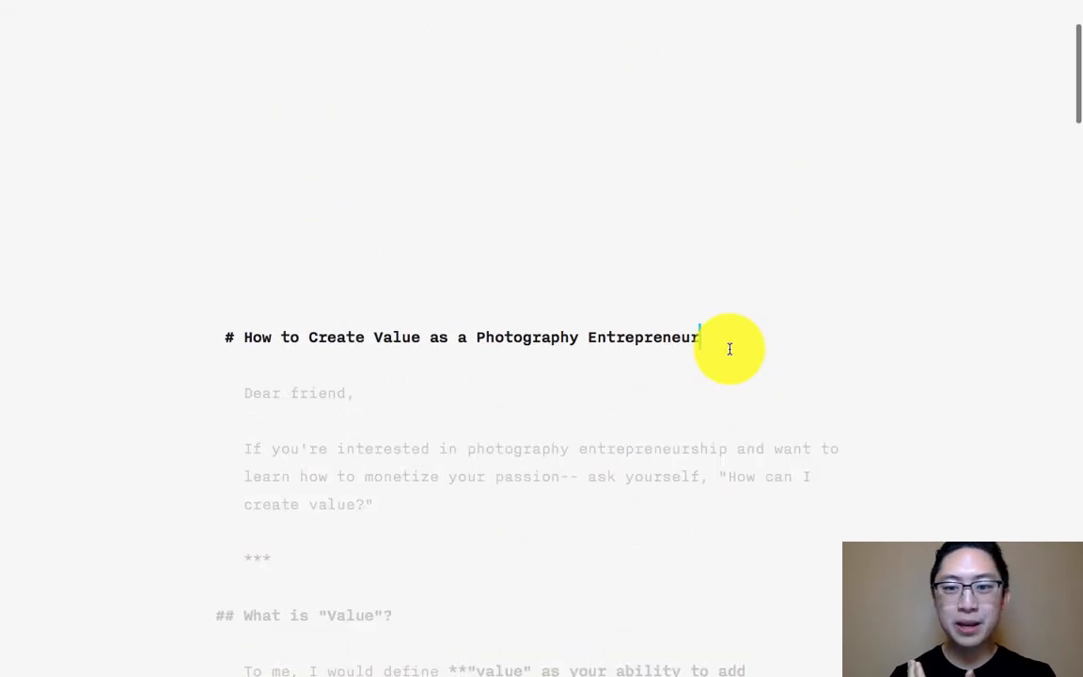
{"action": "double_click", "coordinate": [729, 349]}
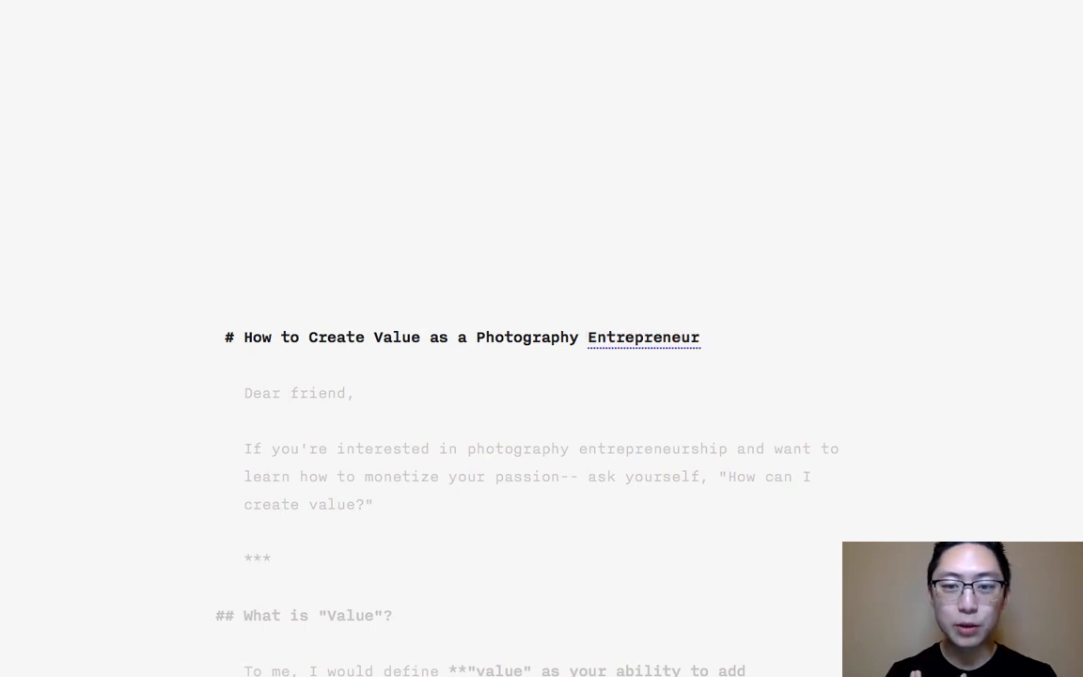
- Take the iA Writer draft window out of full screen
{"action": "mouse_move", "coordinate": [1036, 5]}
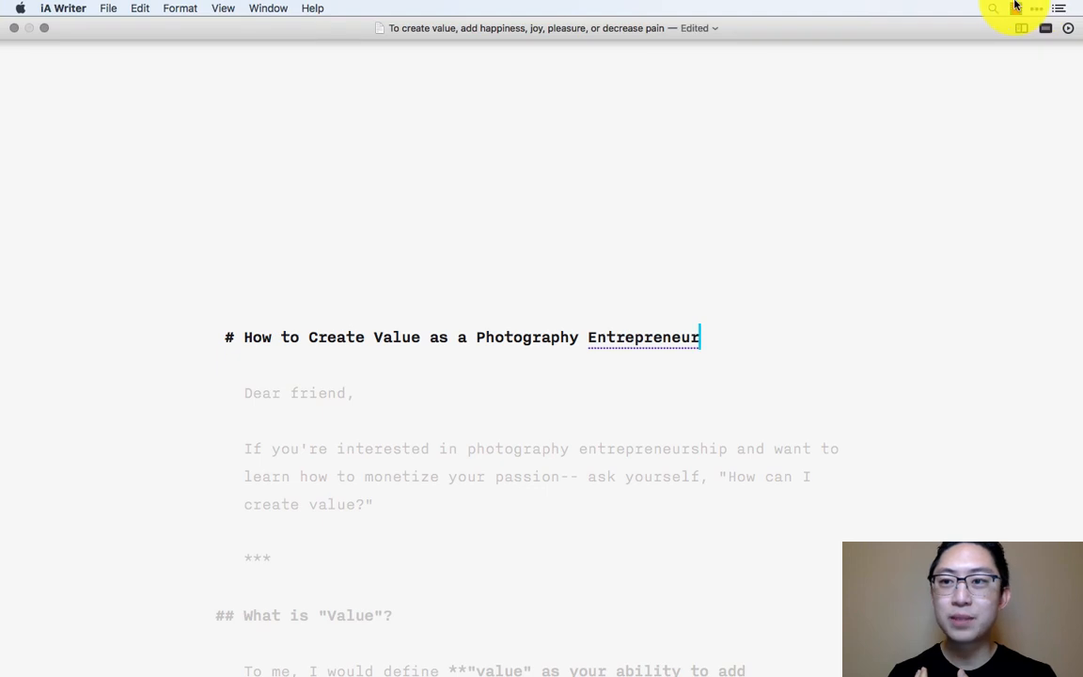
{"action": "left_click", "coordinate": [1015, 9]}
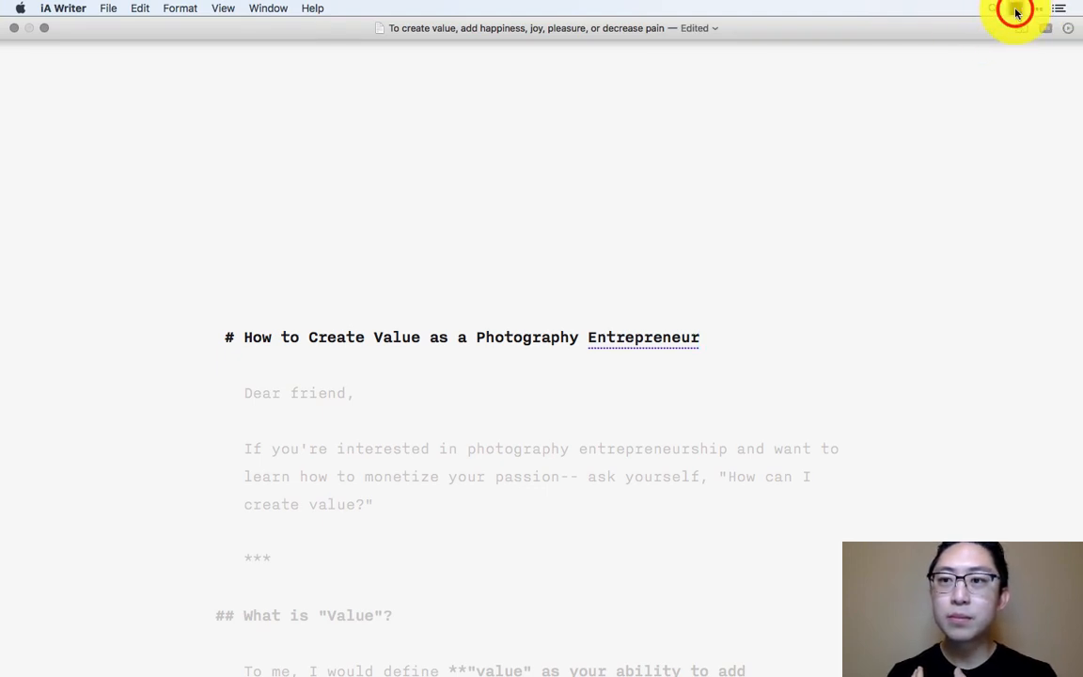
{"action": "left_click", "coordinate": [44, 28]}
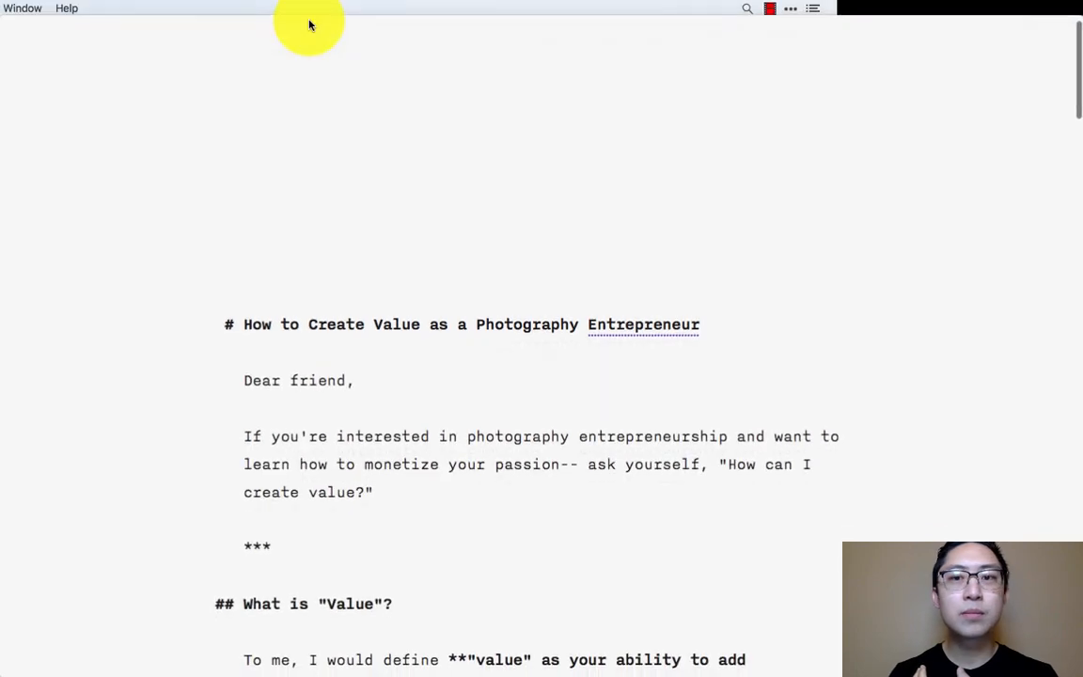